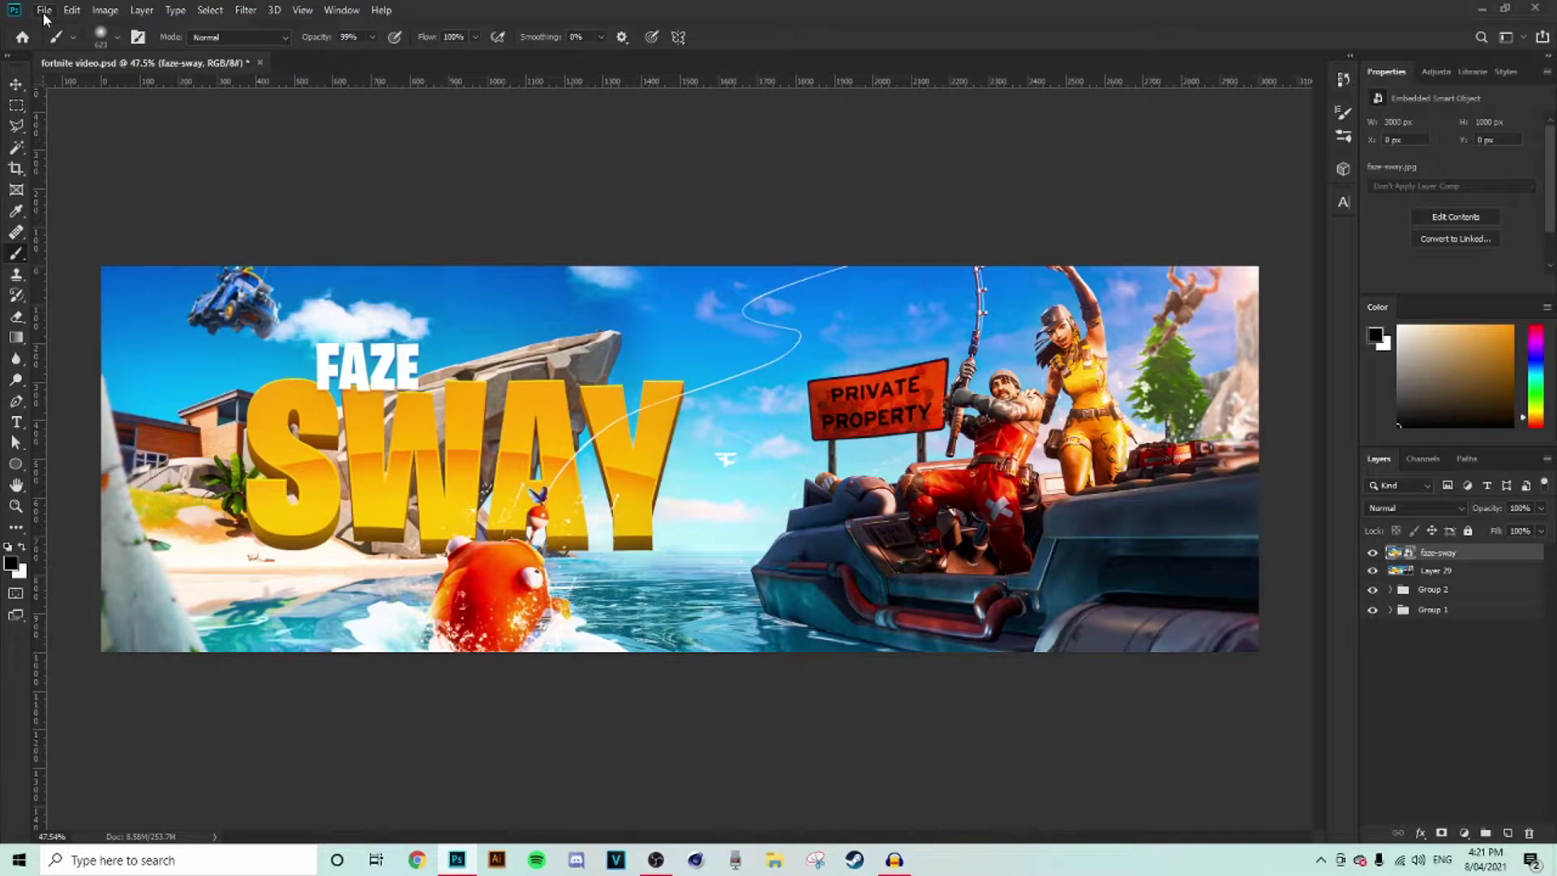
- Create a new 3000 x 1000 px document at 300 pixels/inch in RGB Color with a white background
{"action": "left_click", "coordinate": [45, 10]}
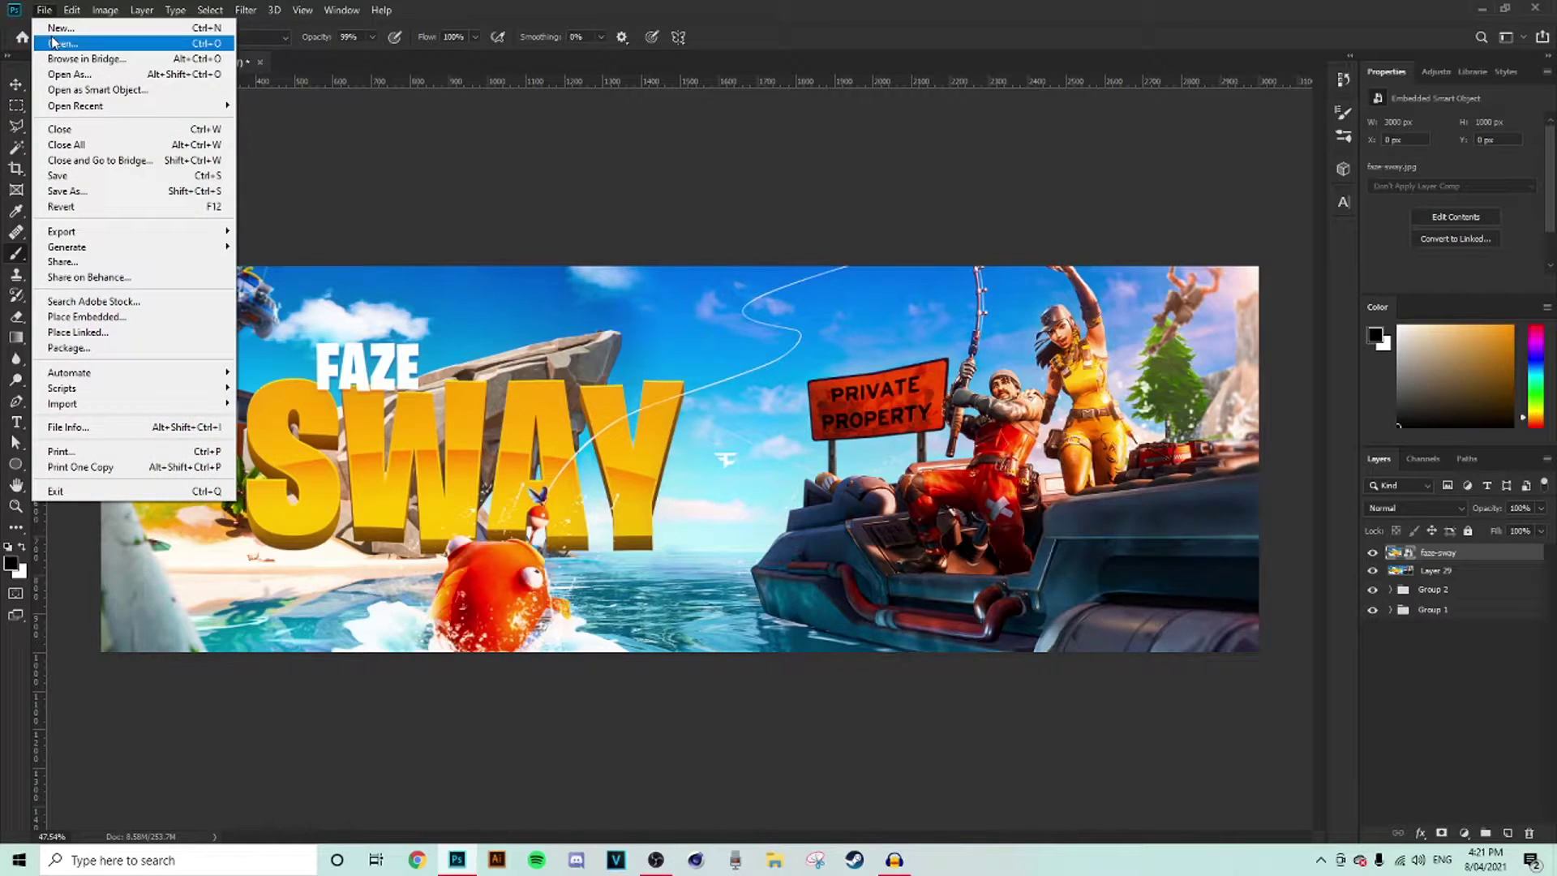
{"action": "left_click", "coordinate": [51, 30]}
{"action": "left_click", "coordinate": [383, 451]}
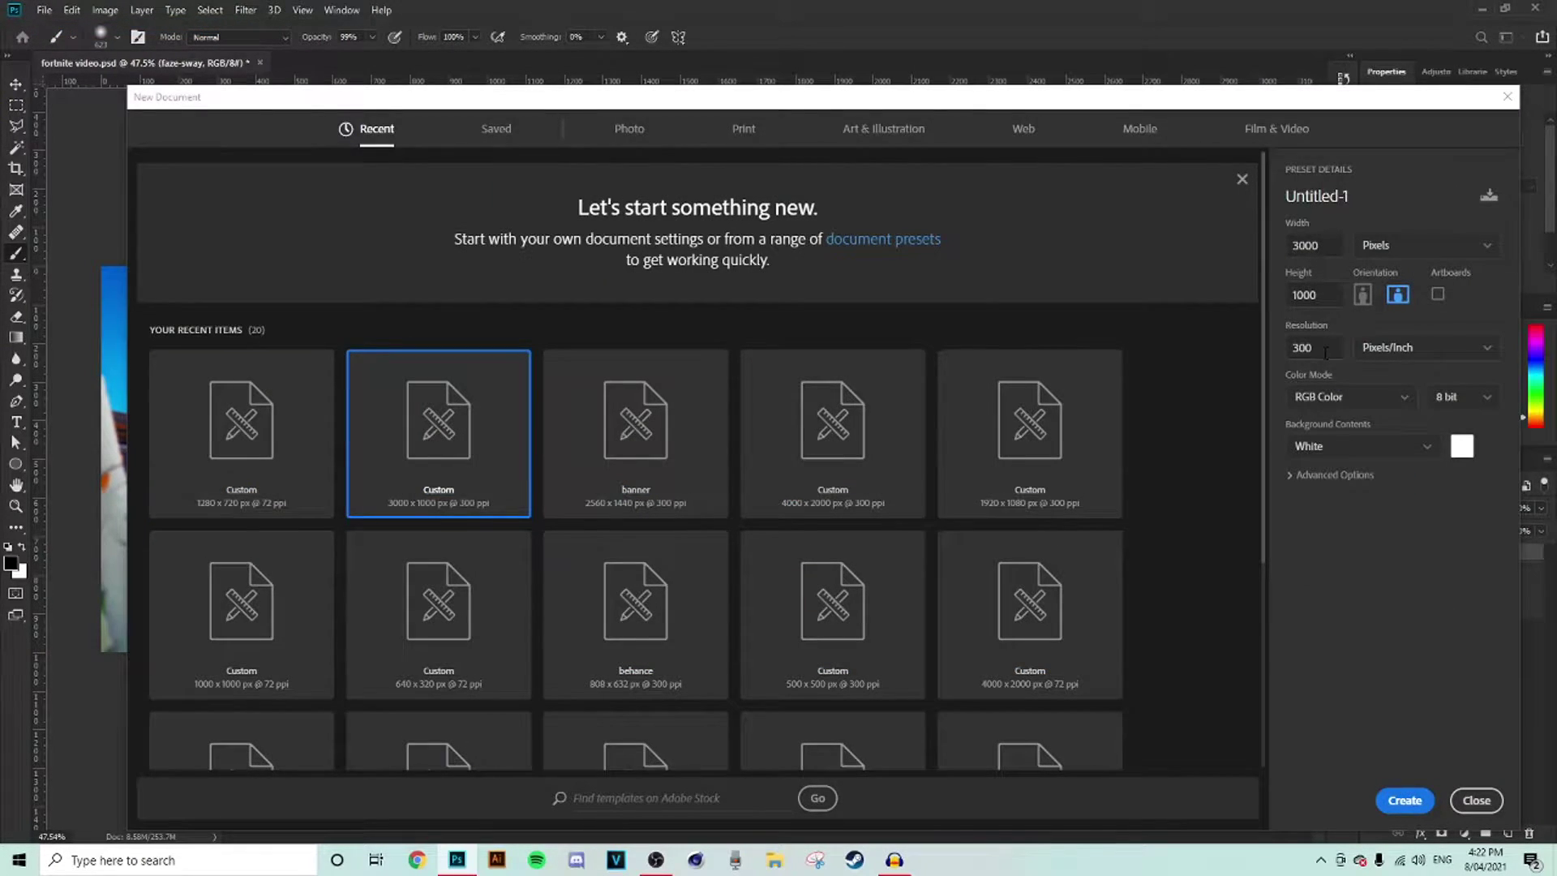
{"action": "left_click", "coordinate": [1395, 801]}
- Copy Group 1 from fortnite video.psd into the new Untitled-1 document
{"action": "left_click", "coordinate": [11, 85]}
{"action": "left_click", "coordinate": [98, 62]}
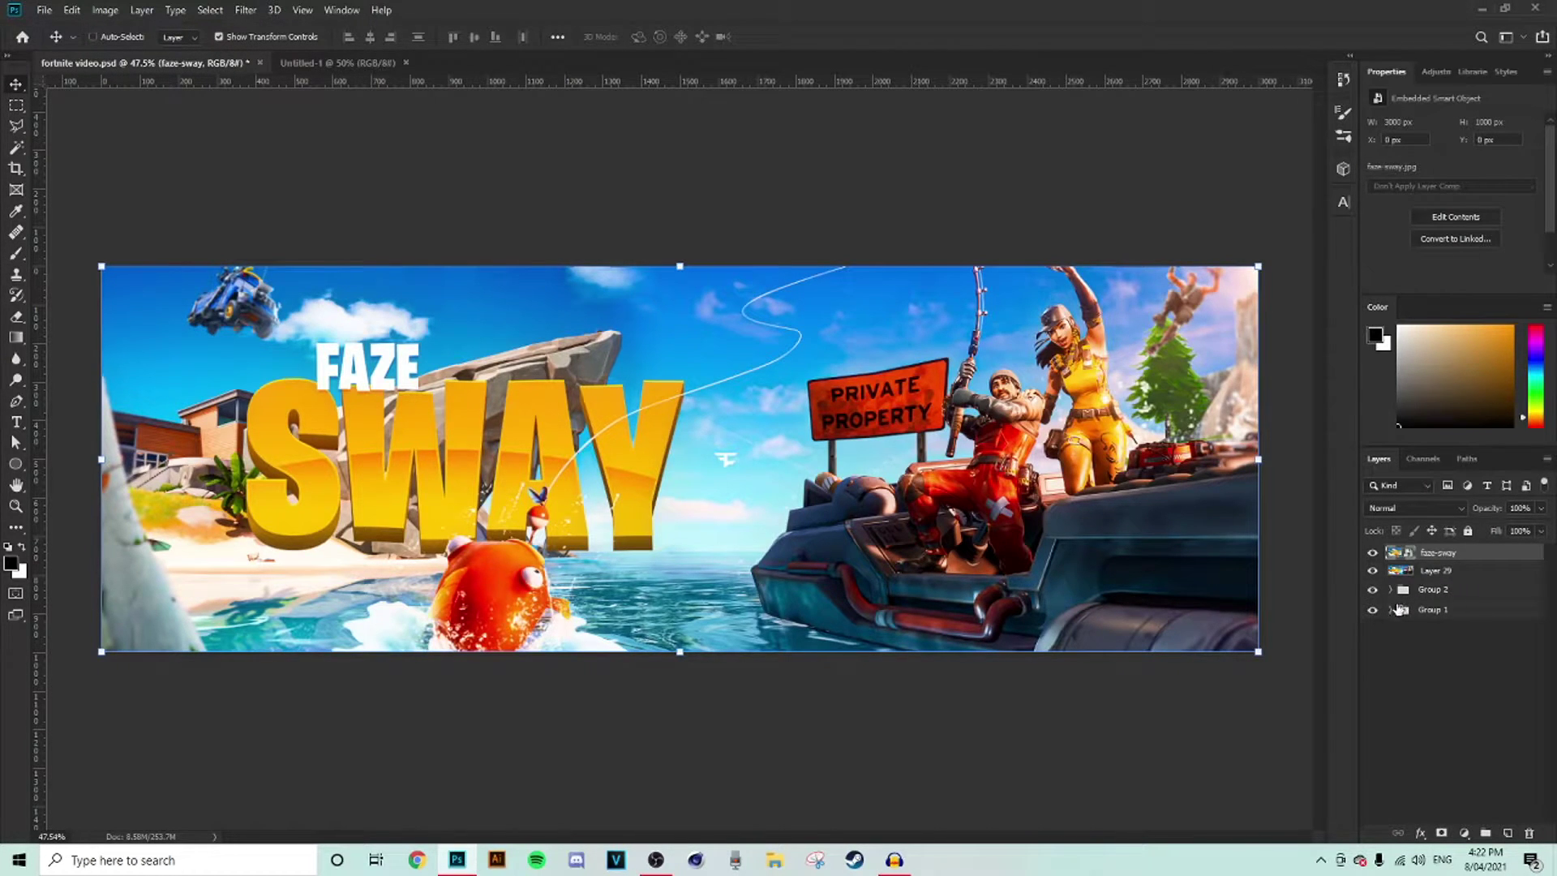
{"action": "left_click", "coordinate": [1391, 590]}
{"action": "left_click", "coordinate": [1392, 591]}
{"action": "left_click", "coordinate": [1408, 615]}
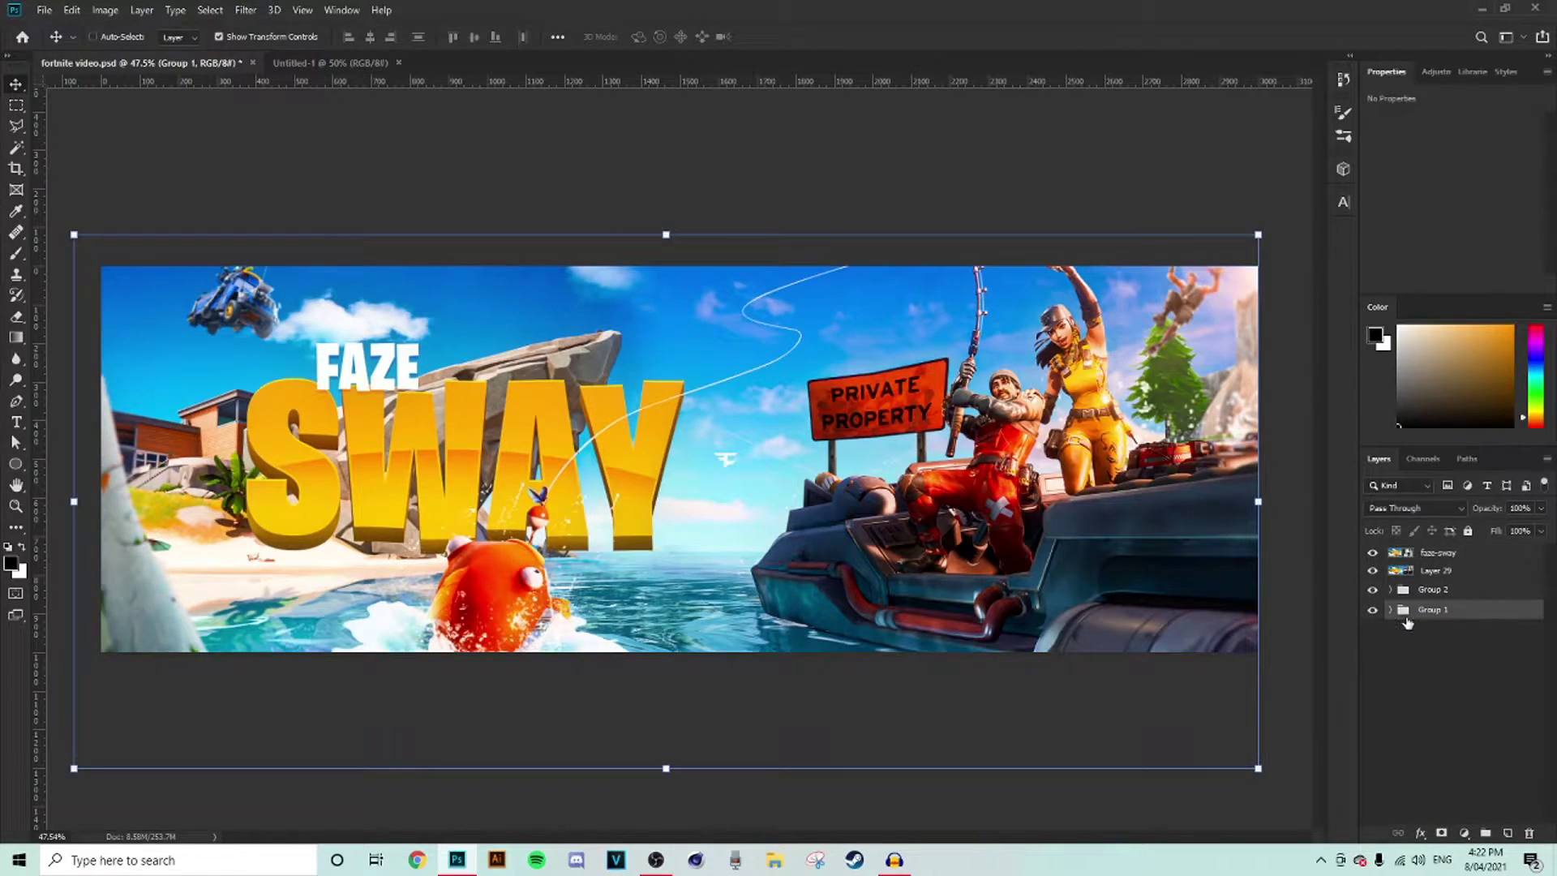
{"action": "left_click_drag", "start_coordinate": [1419, 620], "coordinate": [207, 205]}
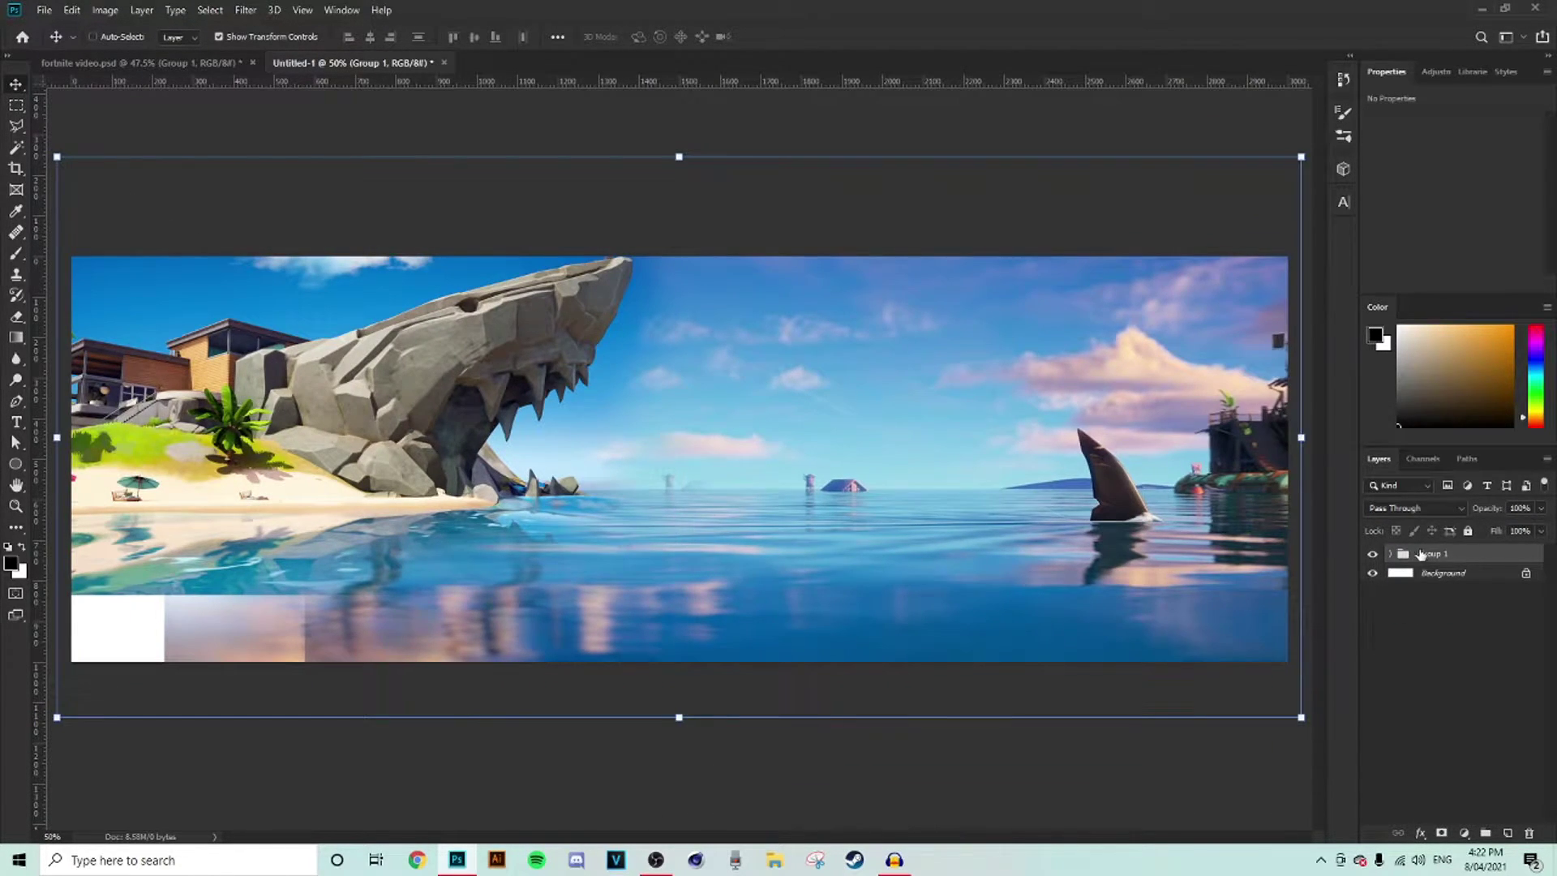
- Expand Group 1 and shift the water-skier image on Layer 9 right to about X 867 px
{"action": "left_click", "coordinate": [1392, 554]}
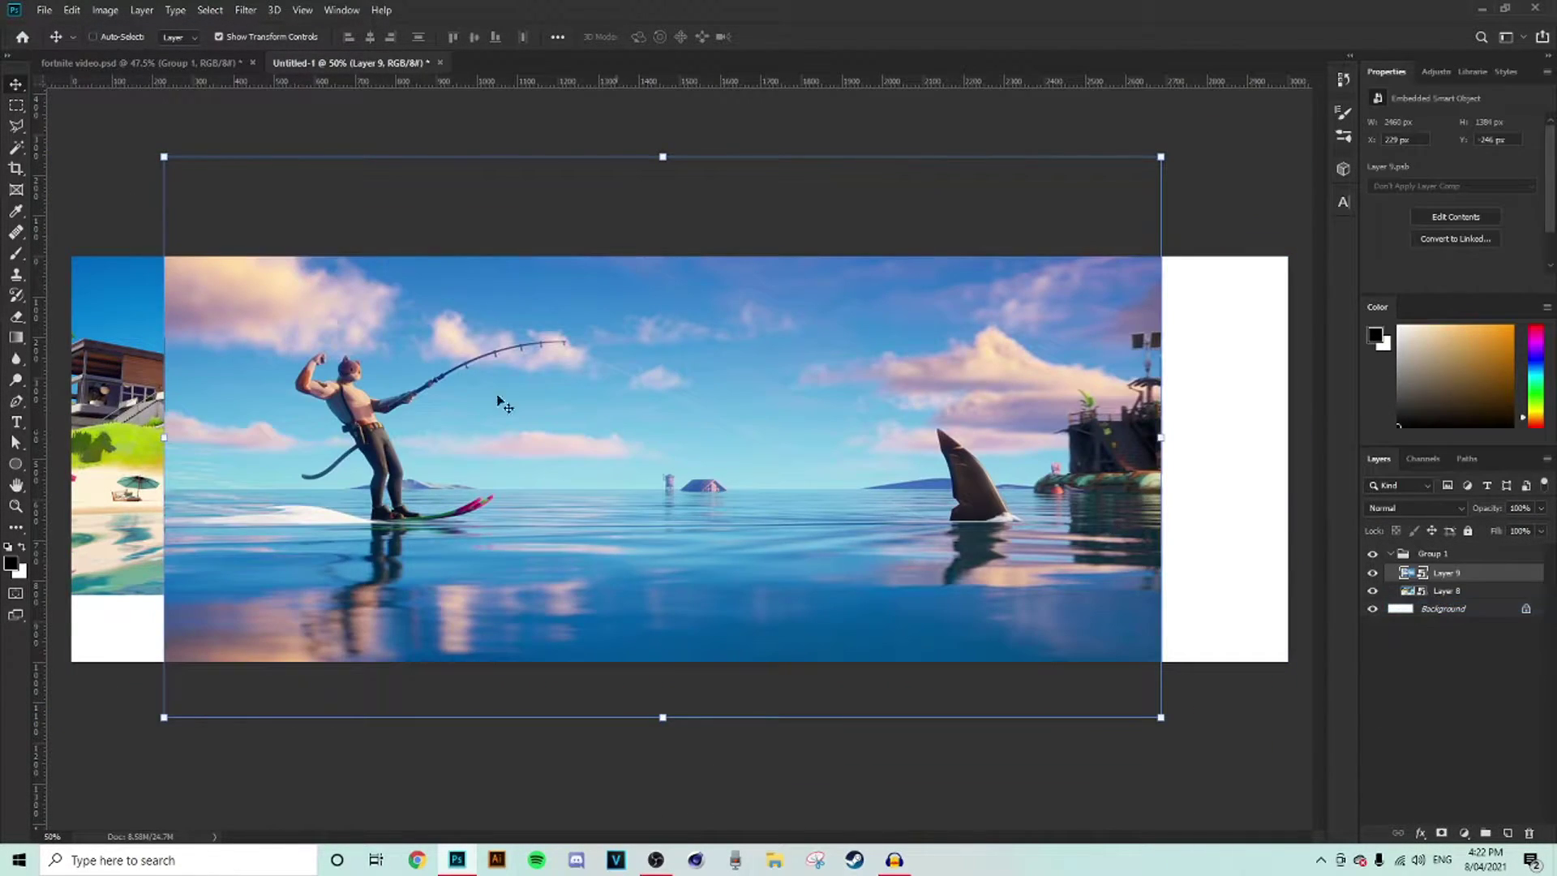
{"action": "left_click_drag", "start_coordinate": [408, 397], "coordinate": [666, 398]}
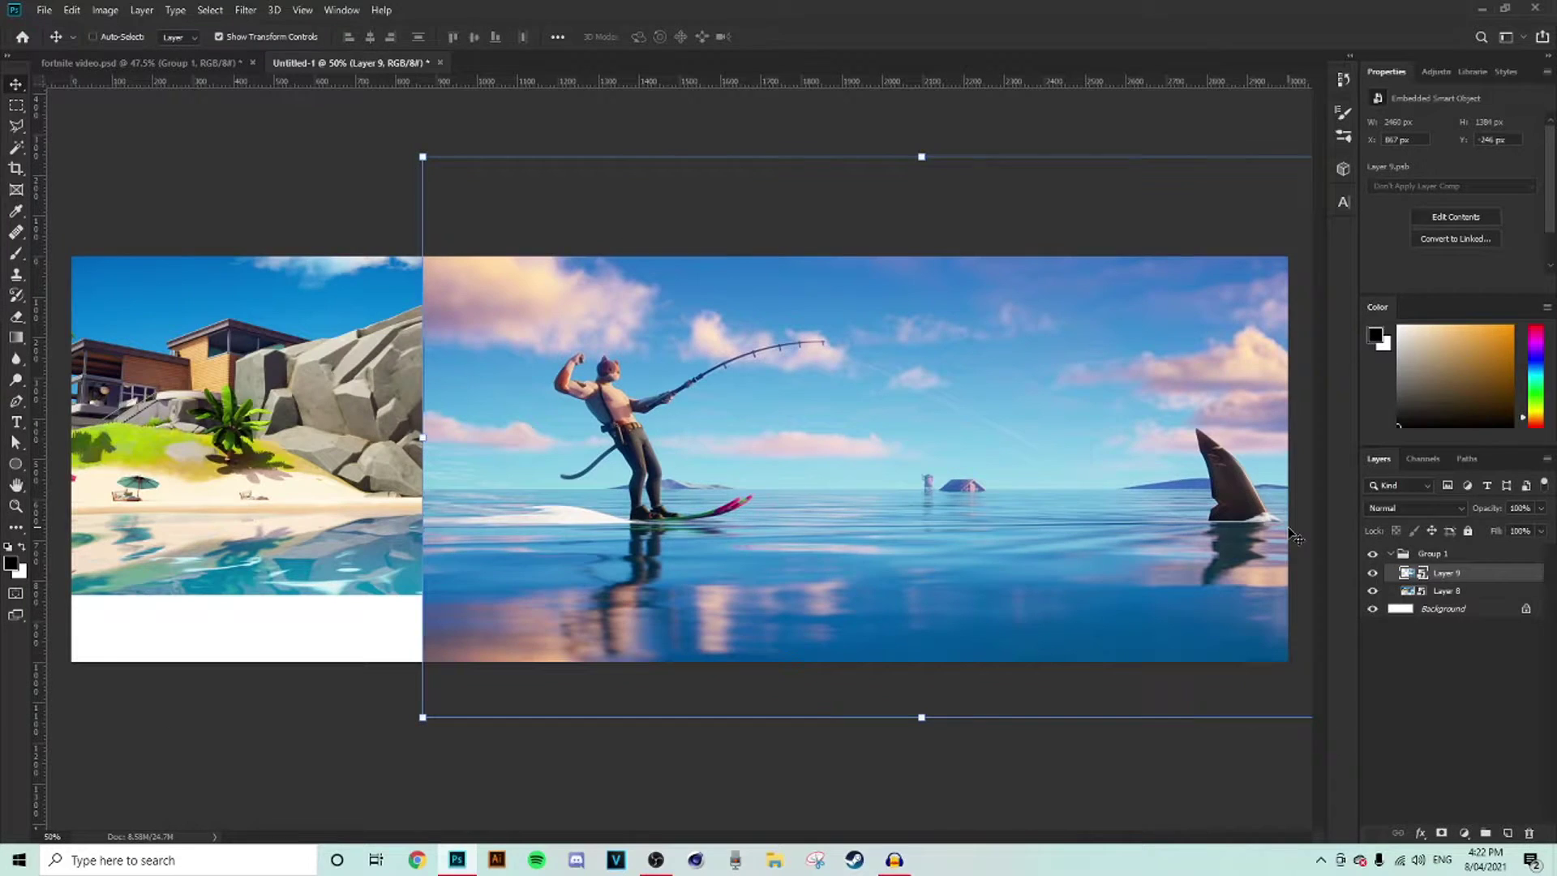
{"action": "left_click", "coordinate": [1464, 621]}
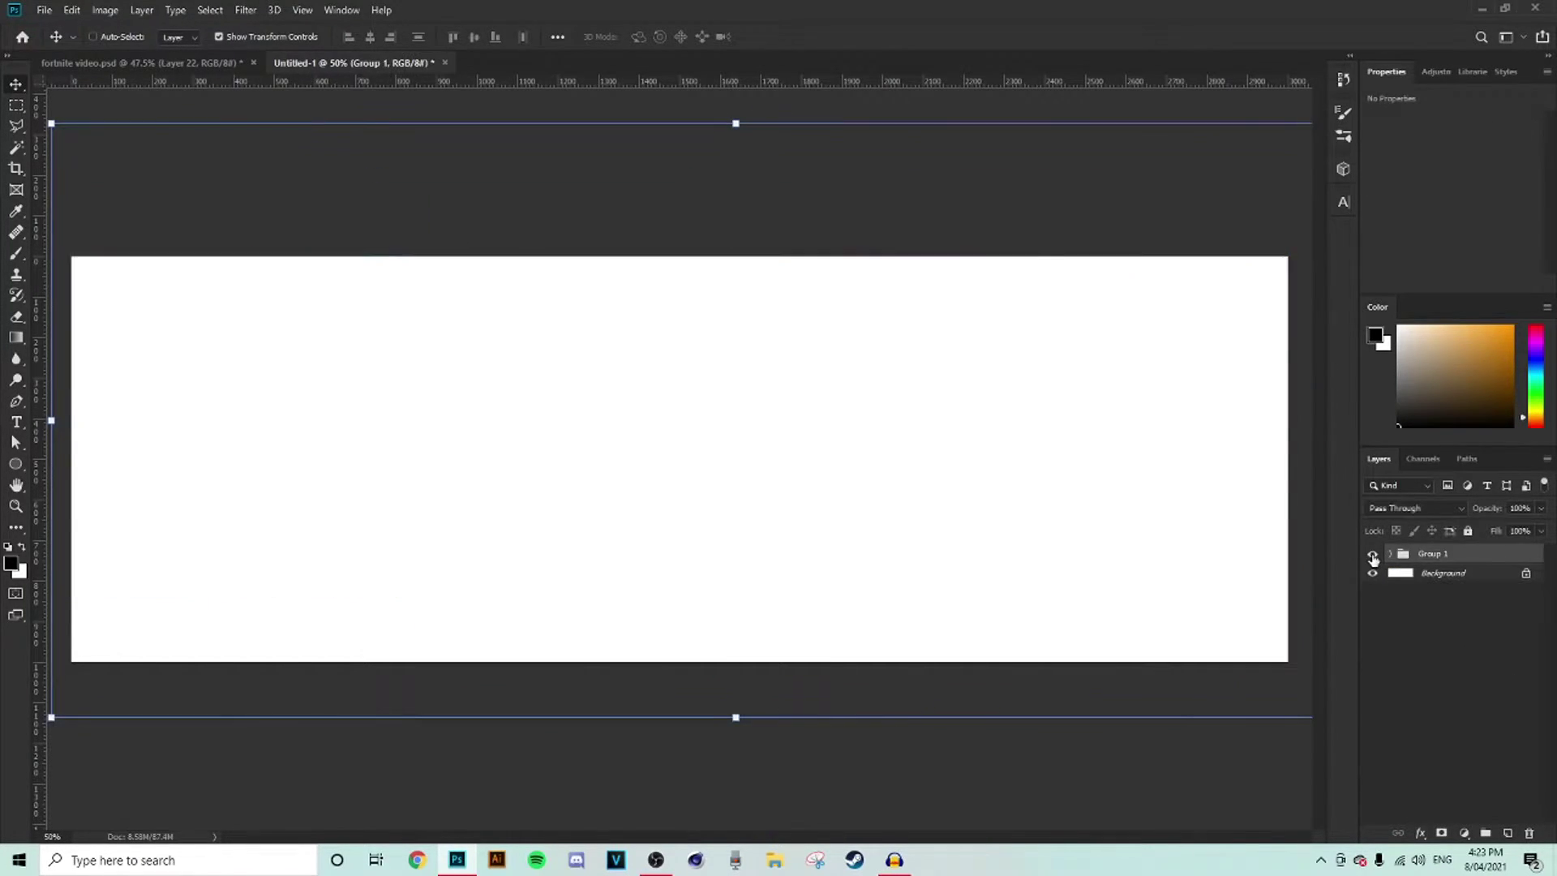
- Show and expand Group 1, collapse the effect and filter lists of its layers, and select Layer 10
{"action": "left_click", "coordinate": [1372, 553]}
{"action": "left_click", "coordinate": [1392, 553]}
{"action": "left_click", "coordinate": [1484, 573]}
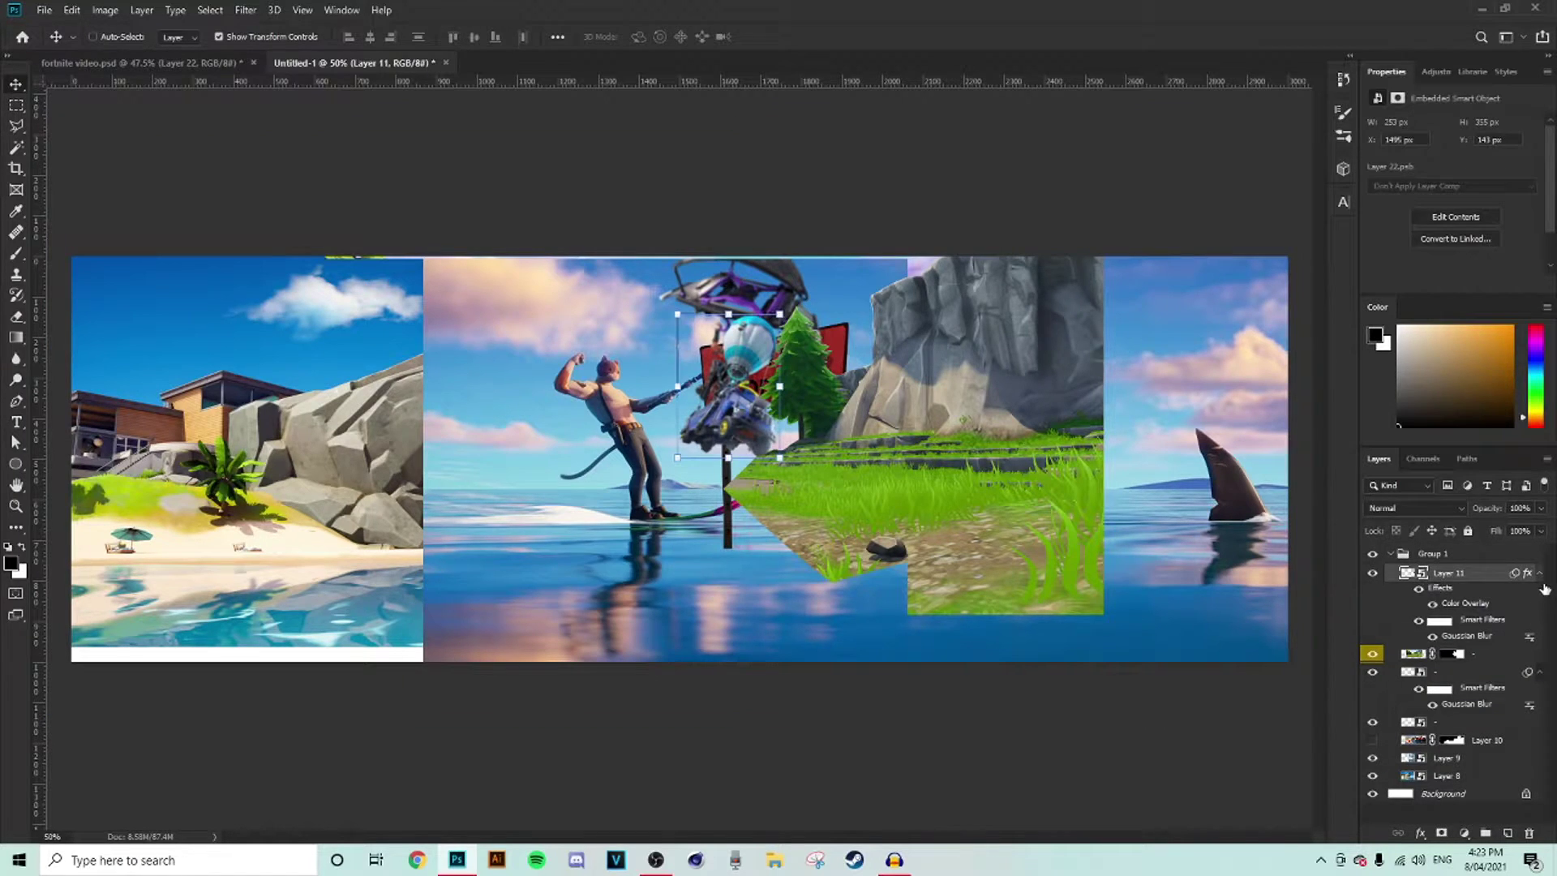
{"action": "left_click", "coordinate": [1541, 610]}
{"action": "left_click", "coordinate": [1480, 644]}
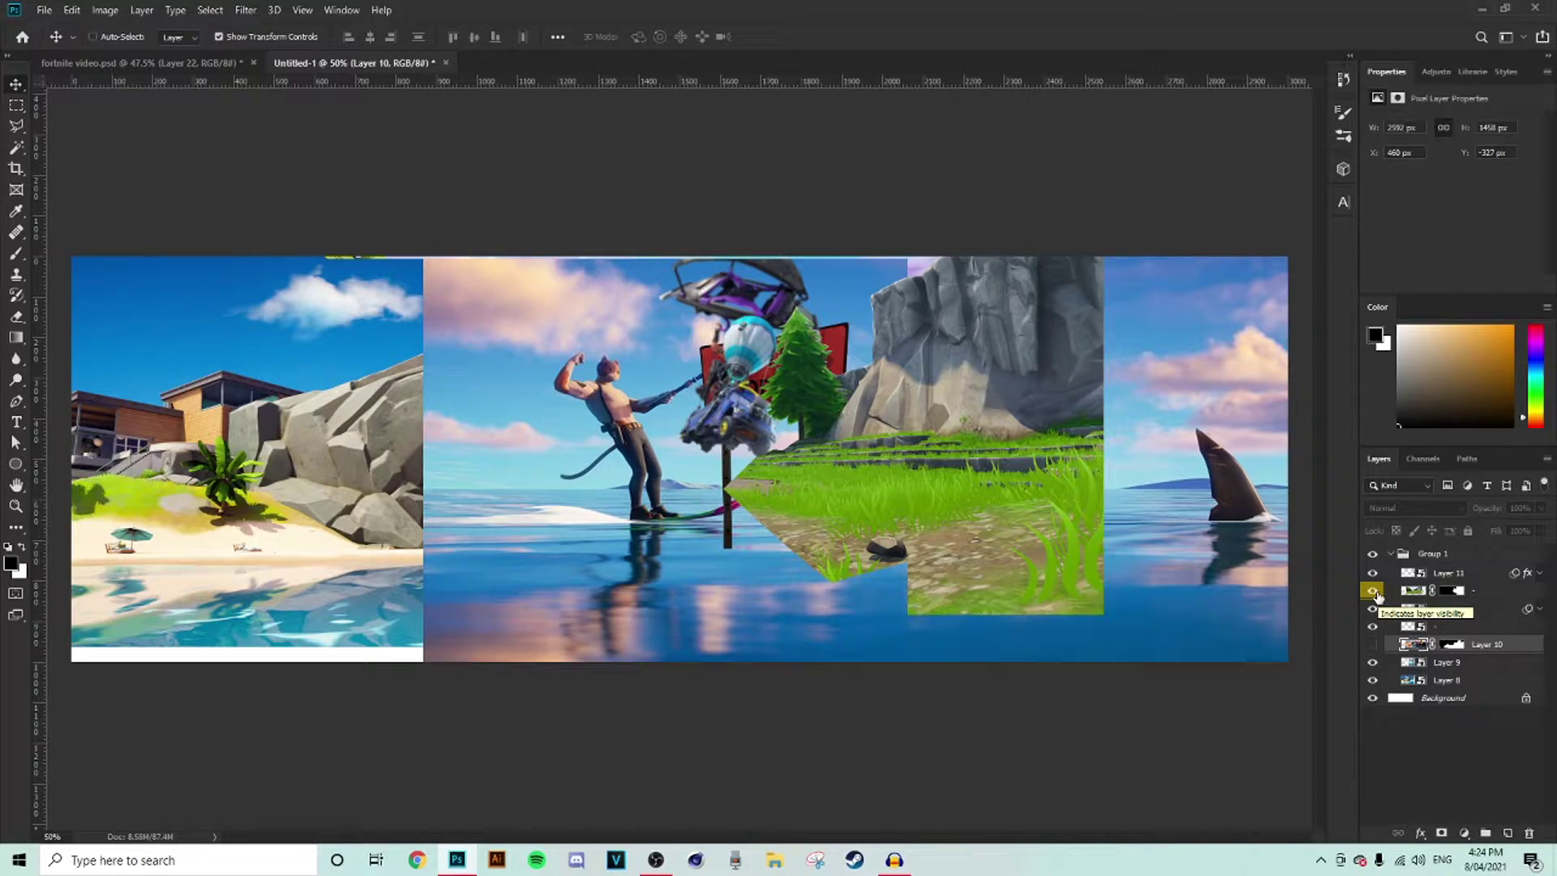
- Hide Layer 10 and all layers above it in Group 1, then select the visible Layer 9
{"action": "left_click", "coordinate": [1372, 645]}
{"action": "left_click", "coordinate": [1372, 573]}
{"action": "left_click", "coordinate": [1372, 590]}
{"action": "left_click", "coordinate": [1372, 608]}
{"action": "left_click", "coordinate": [1372, 626]}
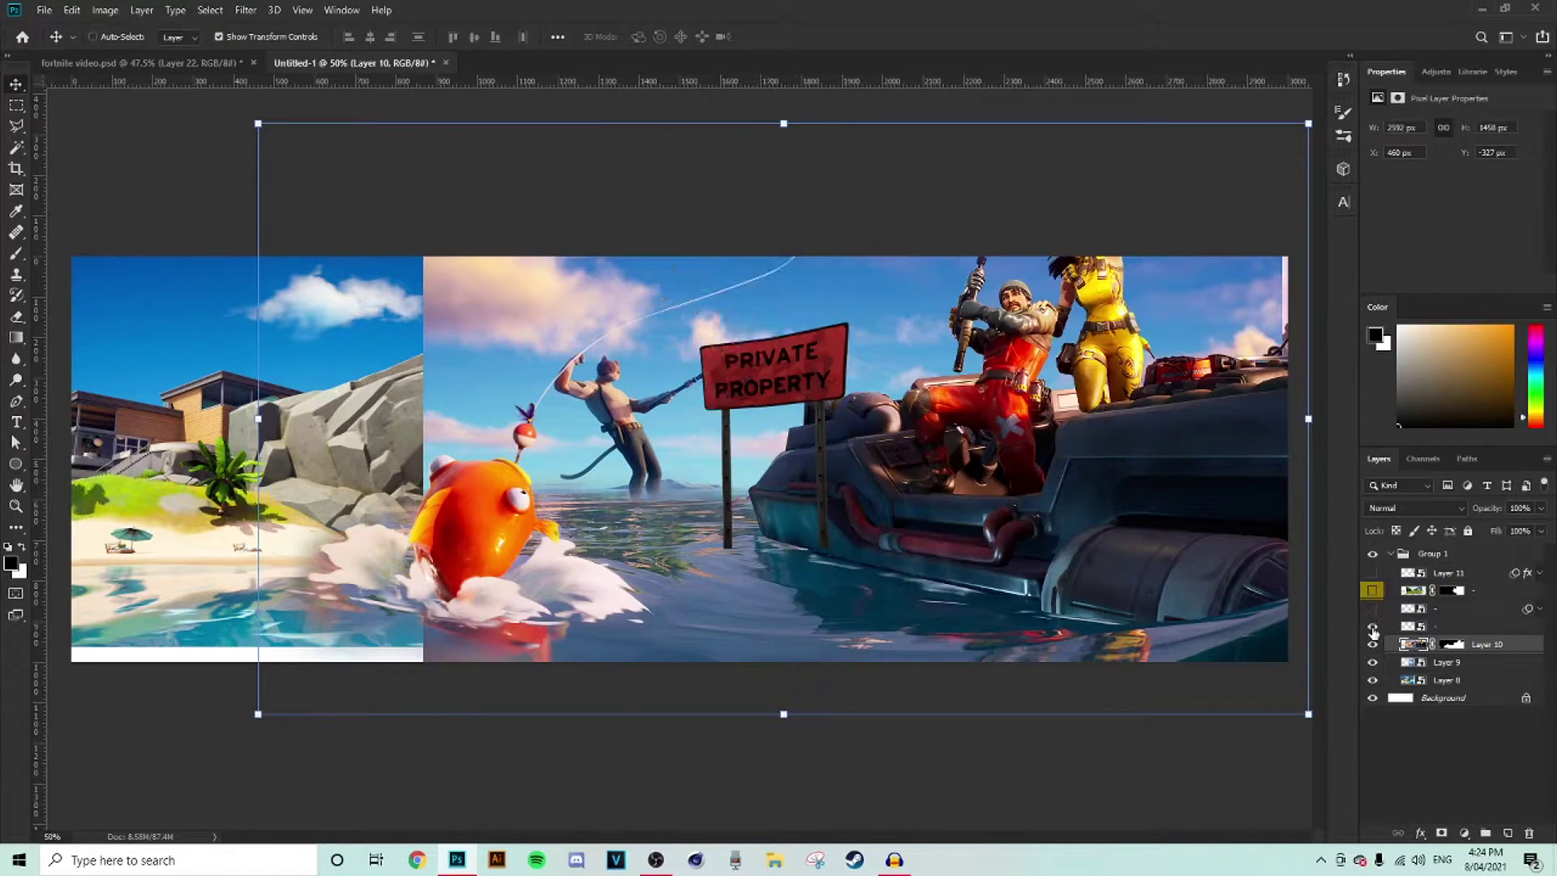
{"action": "left_click", "coordinate": [1372, 644]}
{"action": "left_click", "coordinate": [1372, 662]}
{"action": "left_click", "coordinate": [1445, 661]}
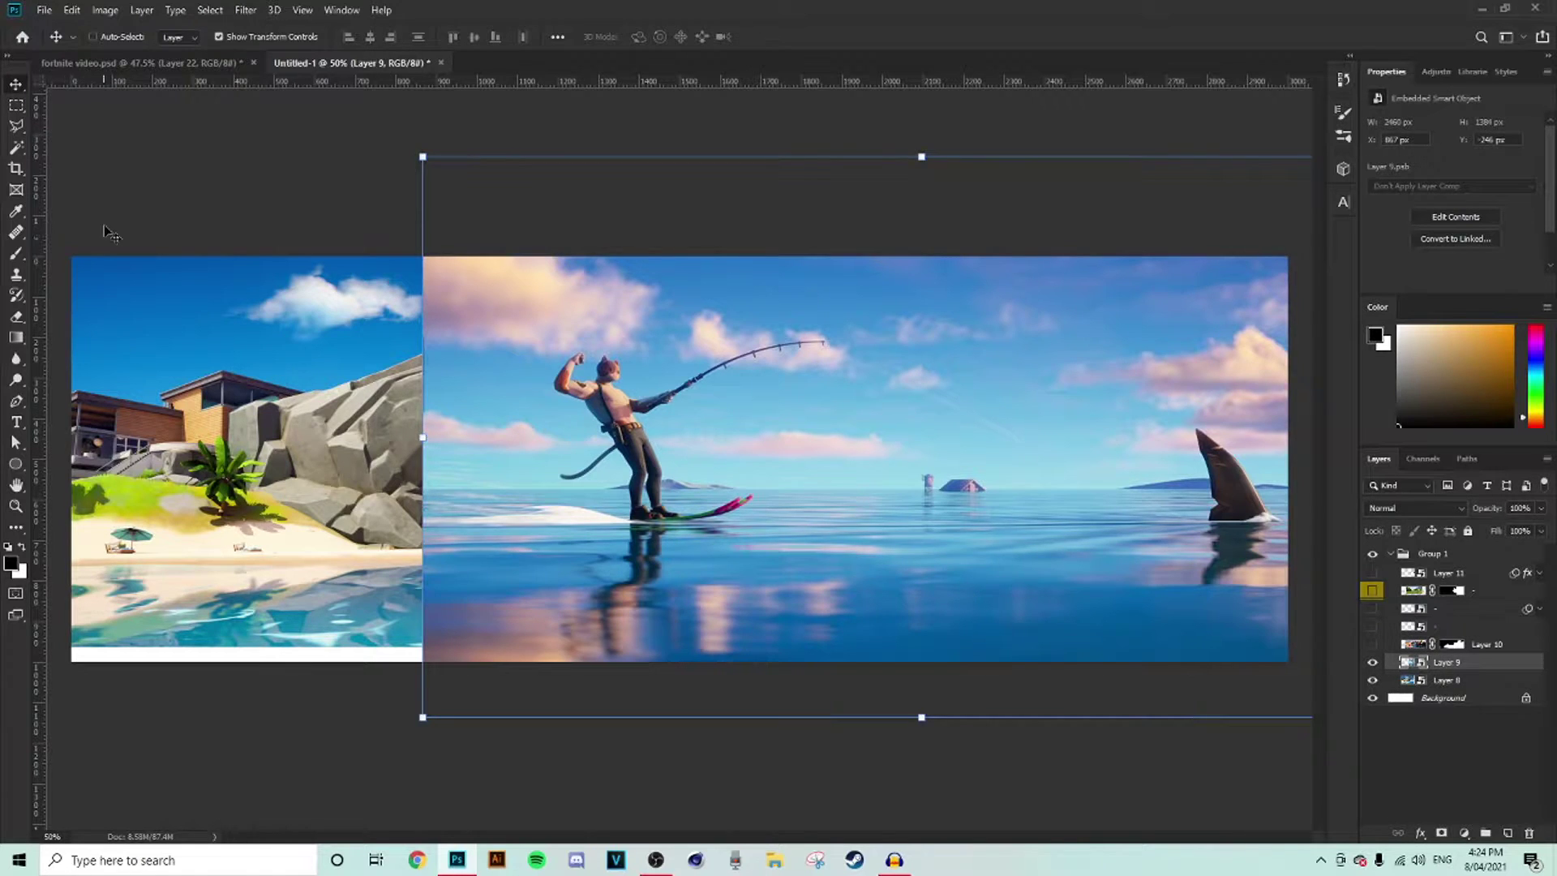
- Shift the water-skier image right off the shark rock and lower the Layer 8 beach image to fill the canvas's bottom edge
{"action": "left_click_drag", "start_coordinate": [811, 548], "coordinate": [1024, 522]}
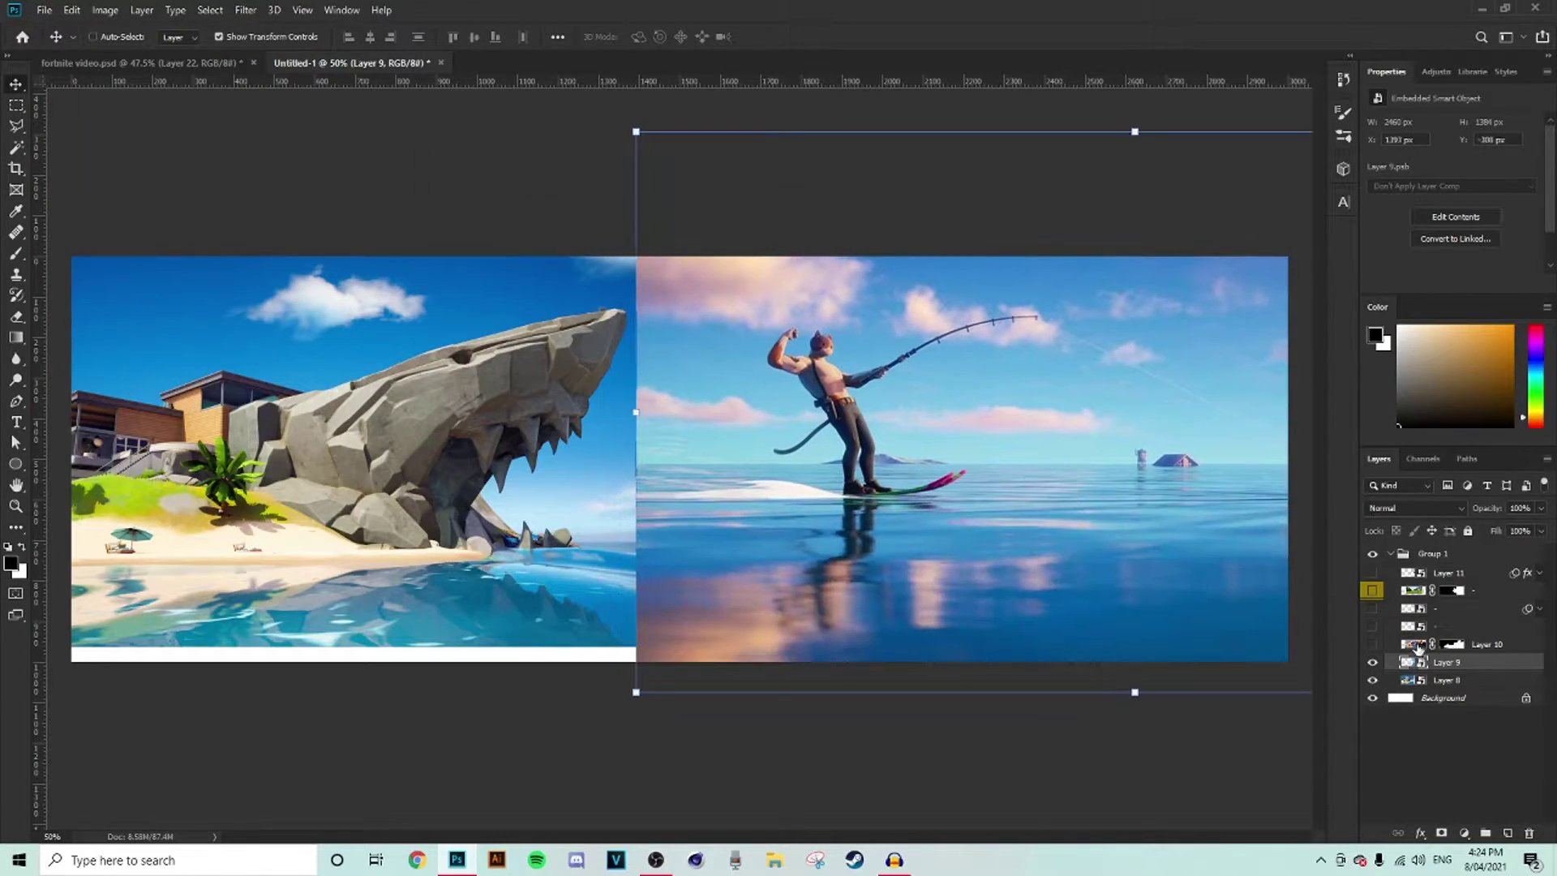
{"action": "left_click", "coordinate": [1372, 662]}
{"action": "left_click", "coordinate": [1424, 681]}
{"action": "scroll", "coordinate": [573, 479], "scroll_direction": "down", "scroll_amount": 2}
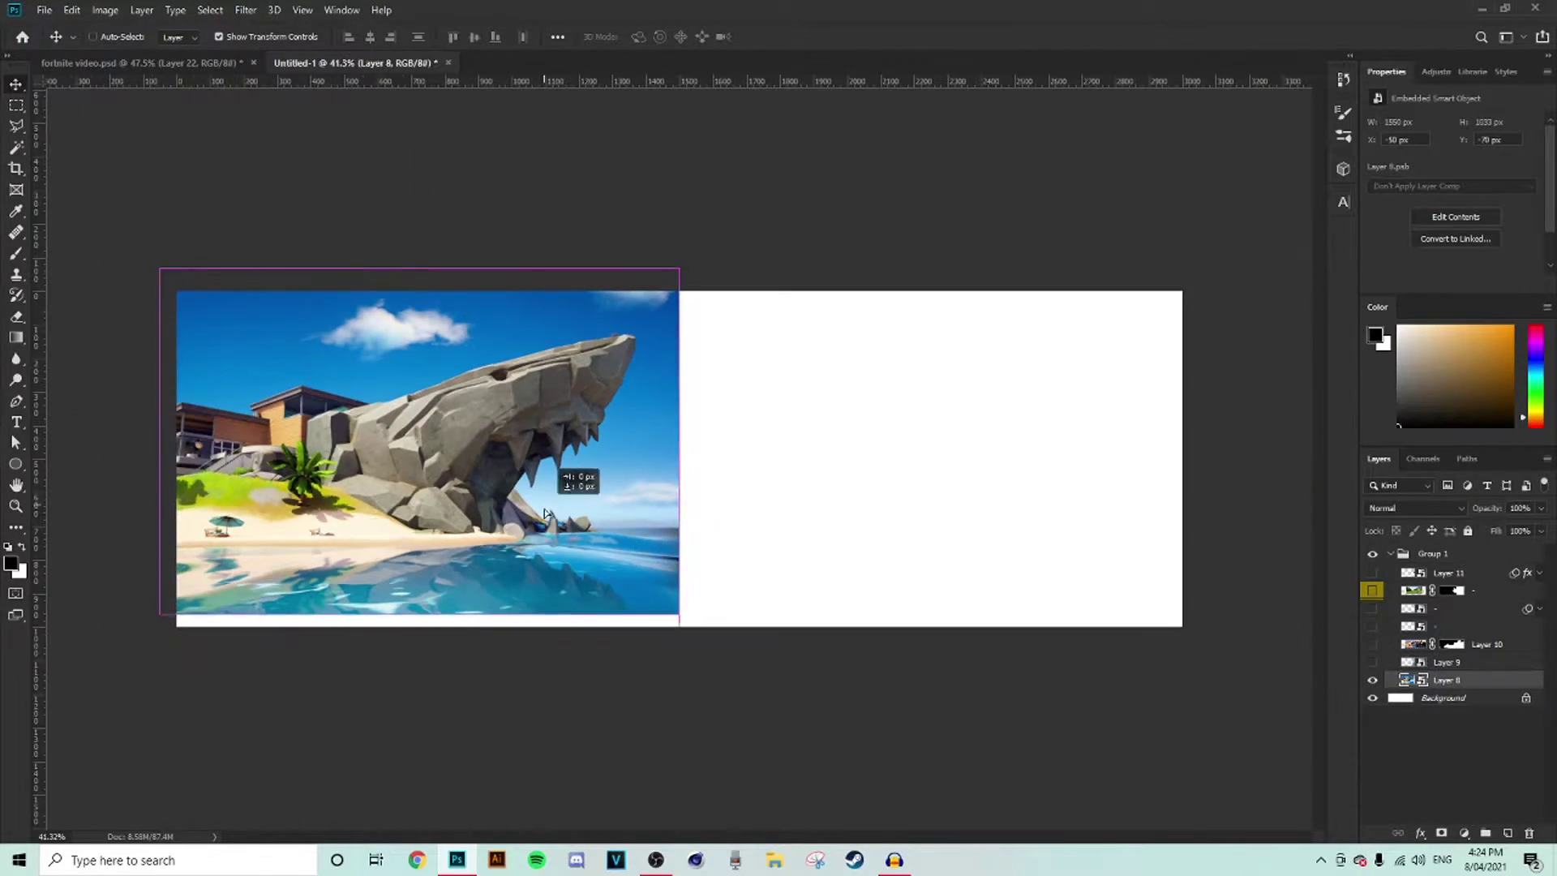
{"action": "left_click", "coordinate": [1427, 663]}
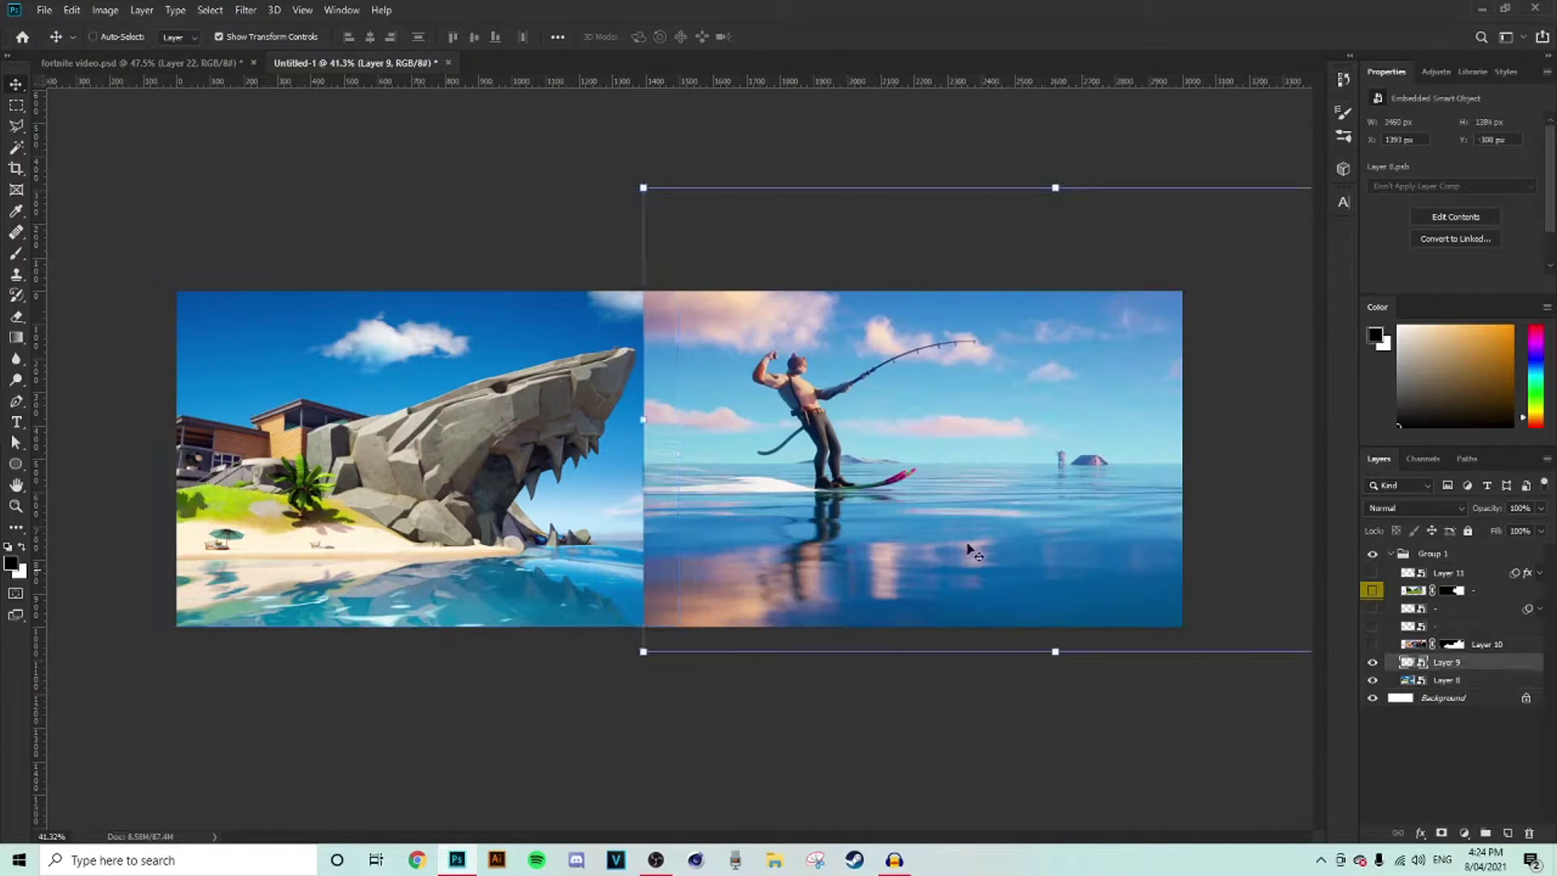
- Try several positions for the water-skier image on Layer 9 over the shark-rock beach scene
{"action": "left_click_drag", "start_coordinate": [916, 515], "coordinate": [746, 571]}
{"action": "scroll", "coordinate": [725, 491], "scroll_direction": "up", "scroll_amount": 2}
{"action": "scroll", "coordinate": [811, 509], "scroll_direction": "up", "scroll_amount": 1}
{"action": "scroll", "coordinate": [819, 514], "scroll_direction": "down", "scroll_amount": 4}
{"action": "left_click_drag", "start_coordinate": [828, 518], "coordinate": [651, 499]}
{"action": "scroll", "coordinate": [960, 480], "scroll_direction": "up", "scroll_amount": 3}
{"action": "left_click_drag", "start_coordinate": [991, 507], "coordinate": [1039, 598]}
{"action": "left_click_drag", "start_coordinate": [639, 546], "coordinate": [807, 519]}
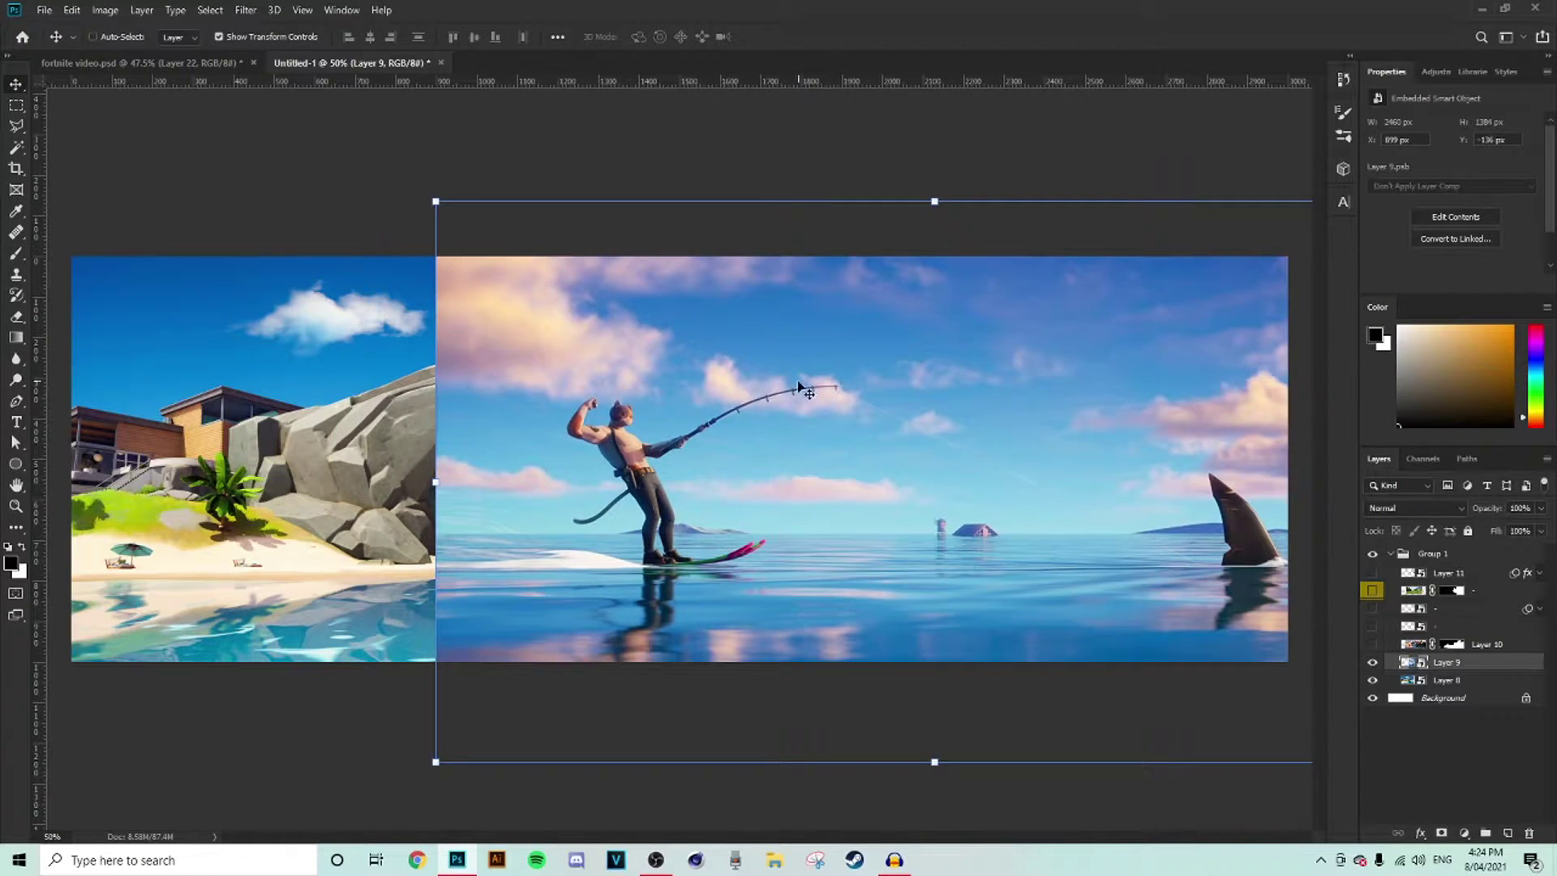
{"action": "left_click_drag", "start_coordinate": [1214, 515], "coordinate": [1000, 509]}
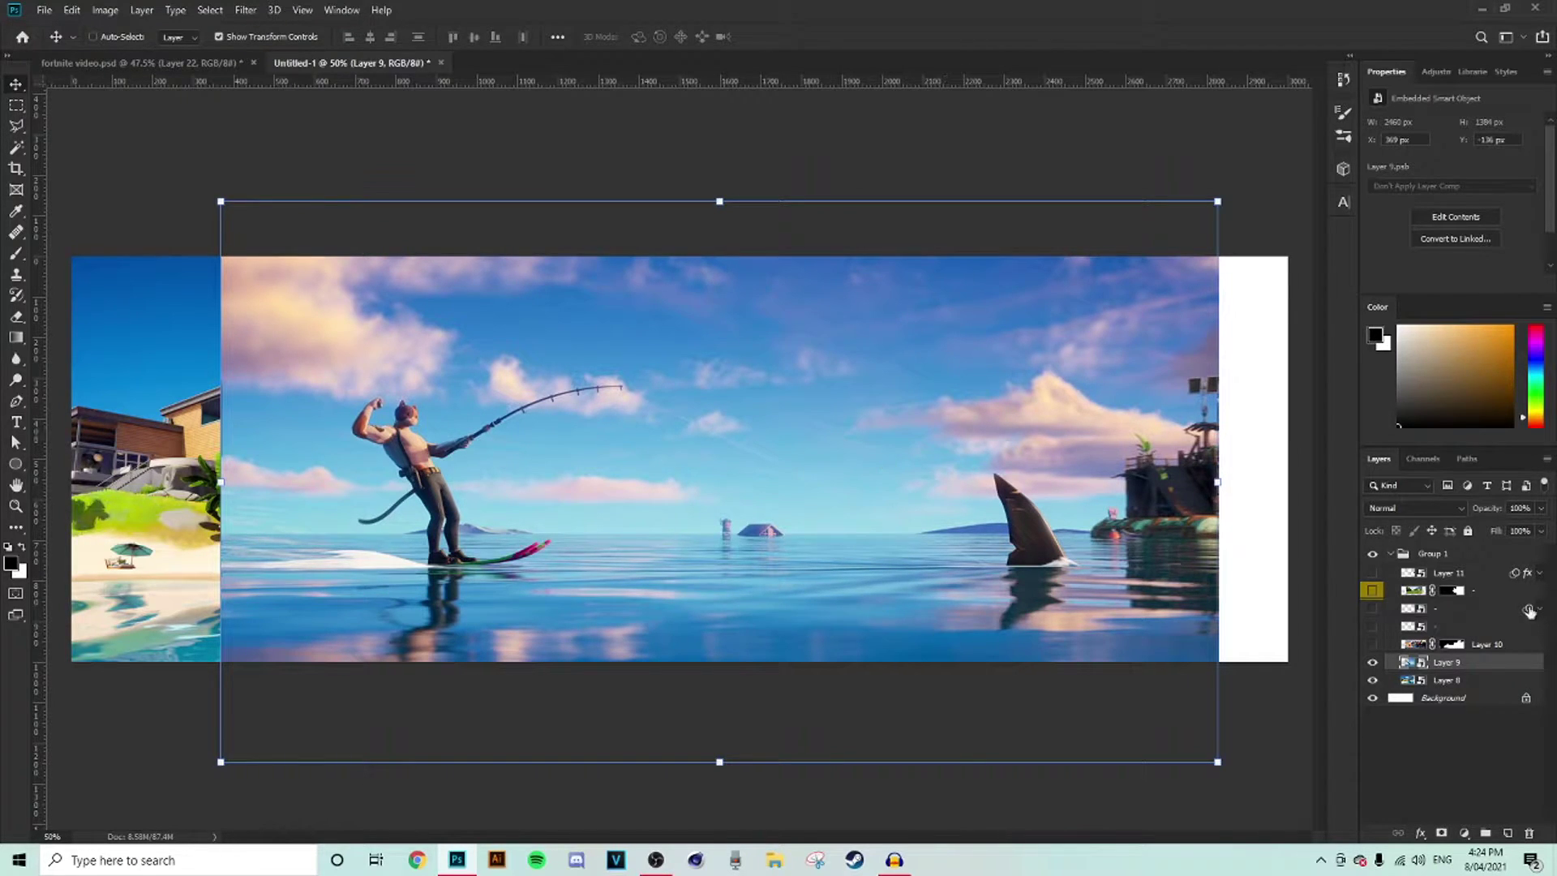
- Move the Layer 9 image to about X 1234 px, Y -78 px, aligning its horizon with the beach scene's horizon
{"action": "left_click_drag", "start_coordinate": [409, 404], "coordinate": [932, 461]}
{"action": "scroll", "coordinate": [693, 578], "scroll_direction": "up", "scroll_amount": 6}
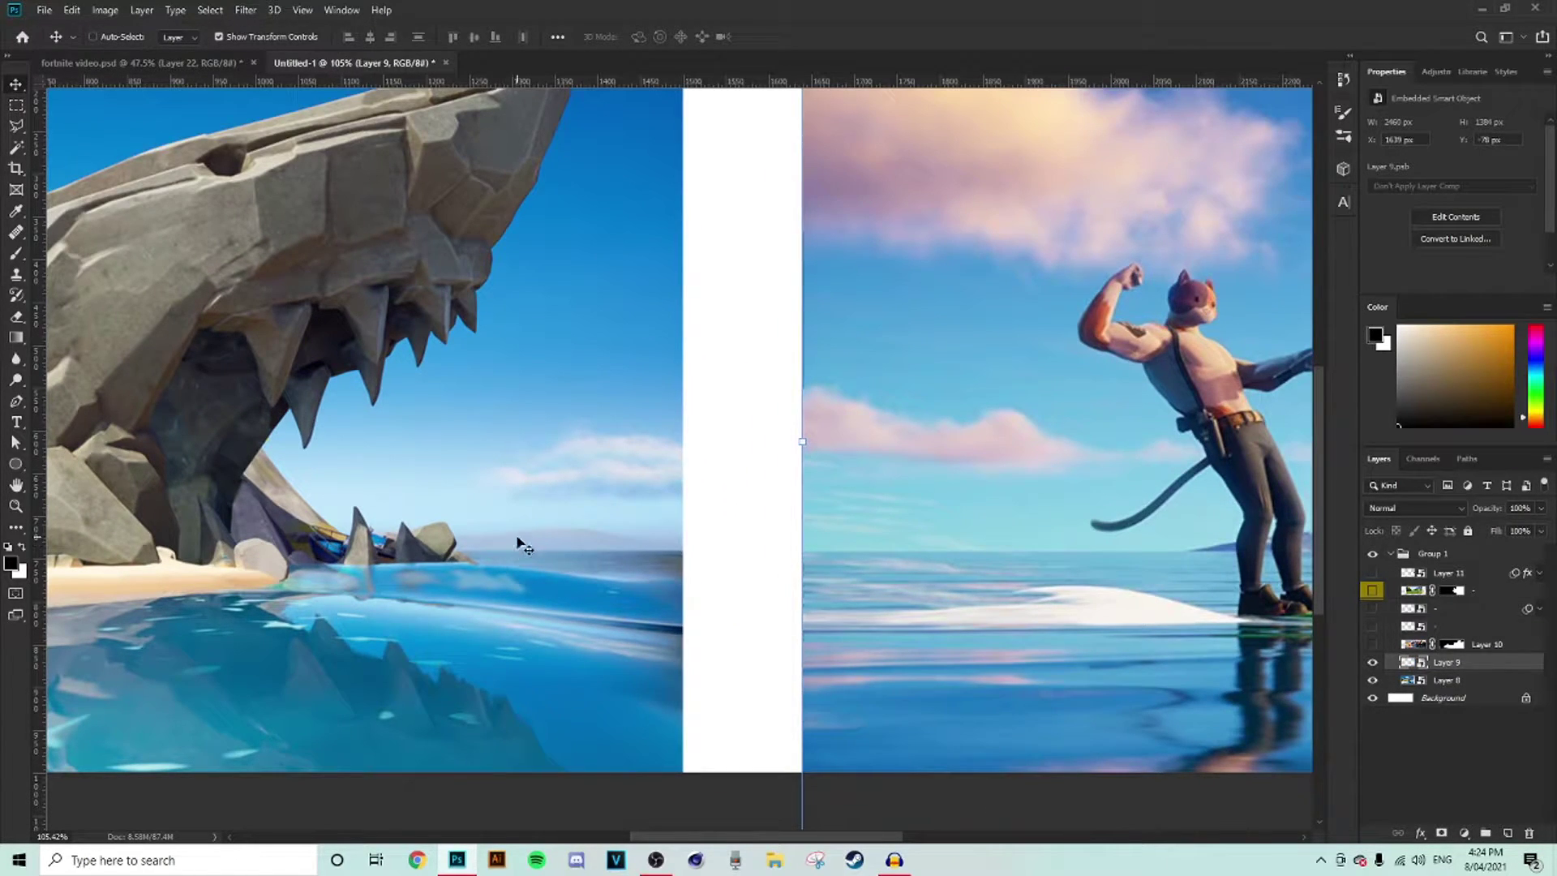
{"action": "scroll", "coordinate": [771, 487], "scroll_direction": "down", "scroll_amount": 3}
{"action": "left_click_drag", "start_coordinate": [936, 583], "coordinate": [577, 580]}
{"action": "scroll", "coordinate": [693, 587], "scroll_direction": "up", "scroll_amount": 3}
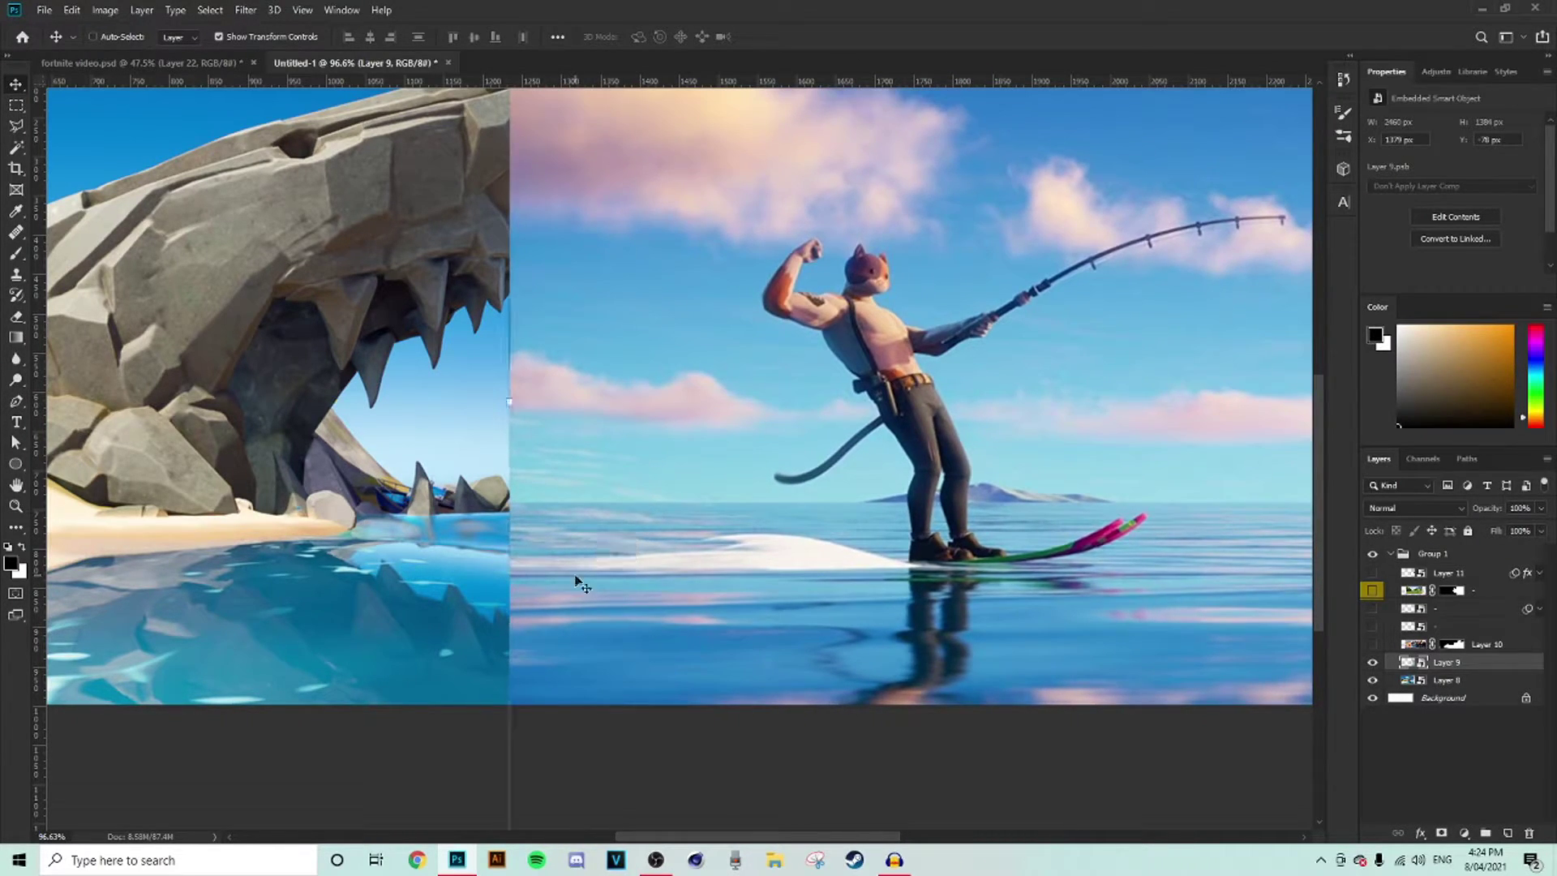
{"action": "key", "text": "ctrl+0"}
- Add a layer mask to Layer 9 and prepare the Brush tool with a soft tip and black as the foreground color
{"action": "key", "text": "b"}
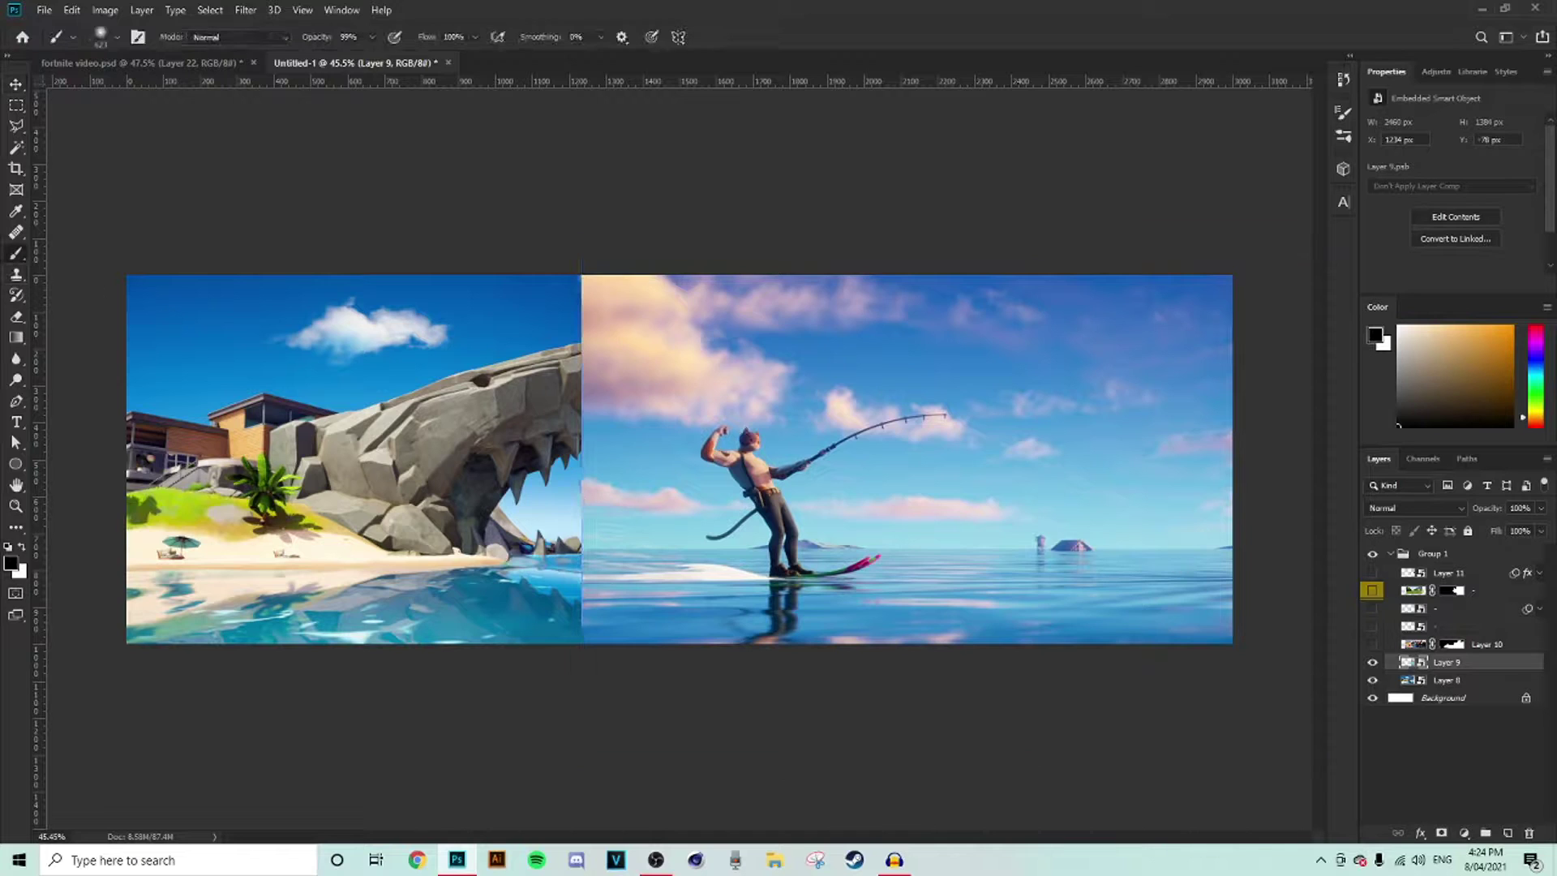
{"action": "left_click", "coordinate": [1440, 834]}
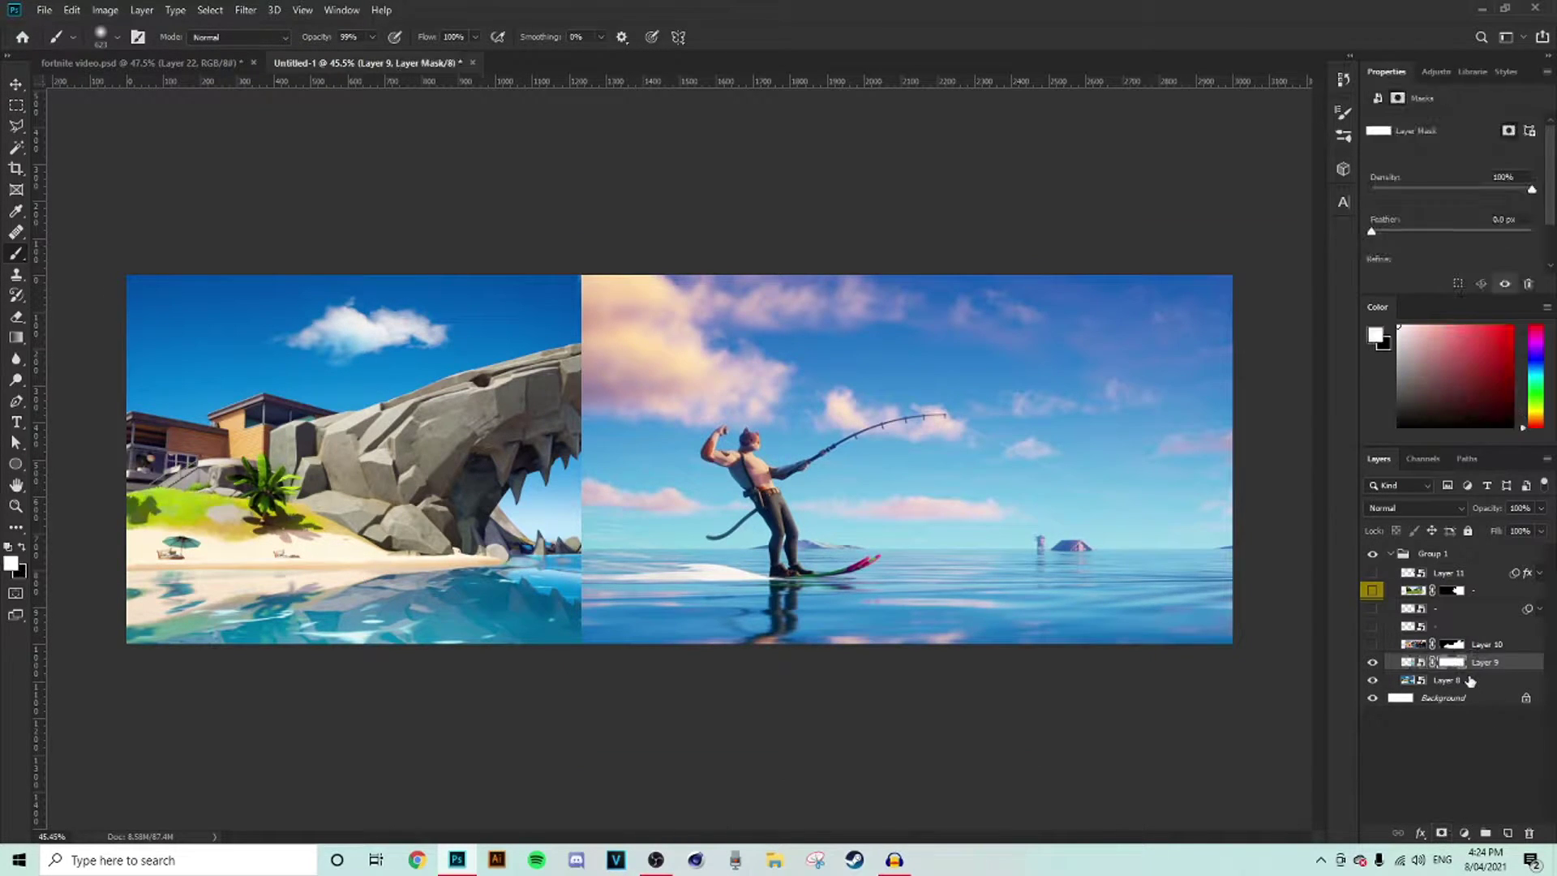
{"action": "right_click", "coordinate": [15, 257]}
{"action": "left_click", "coordinate": [54, 257]}
{"action": "left_click", "coordinate": [21, 549]}
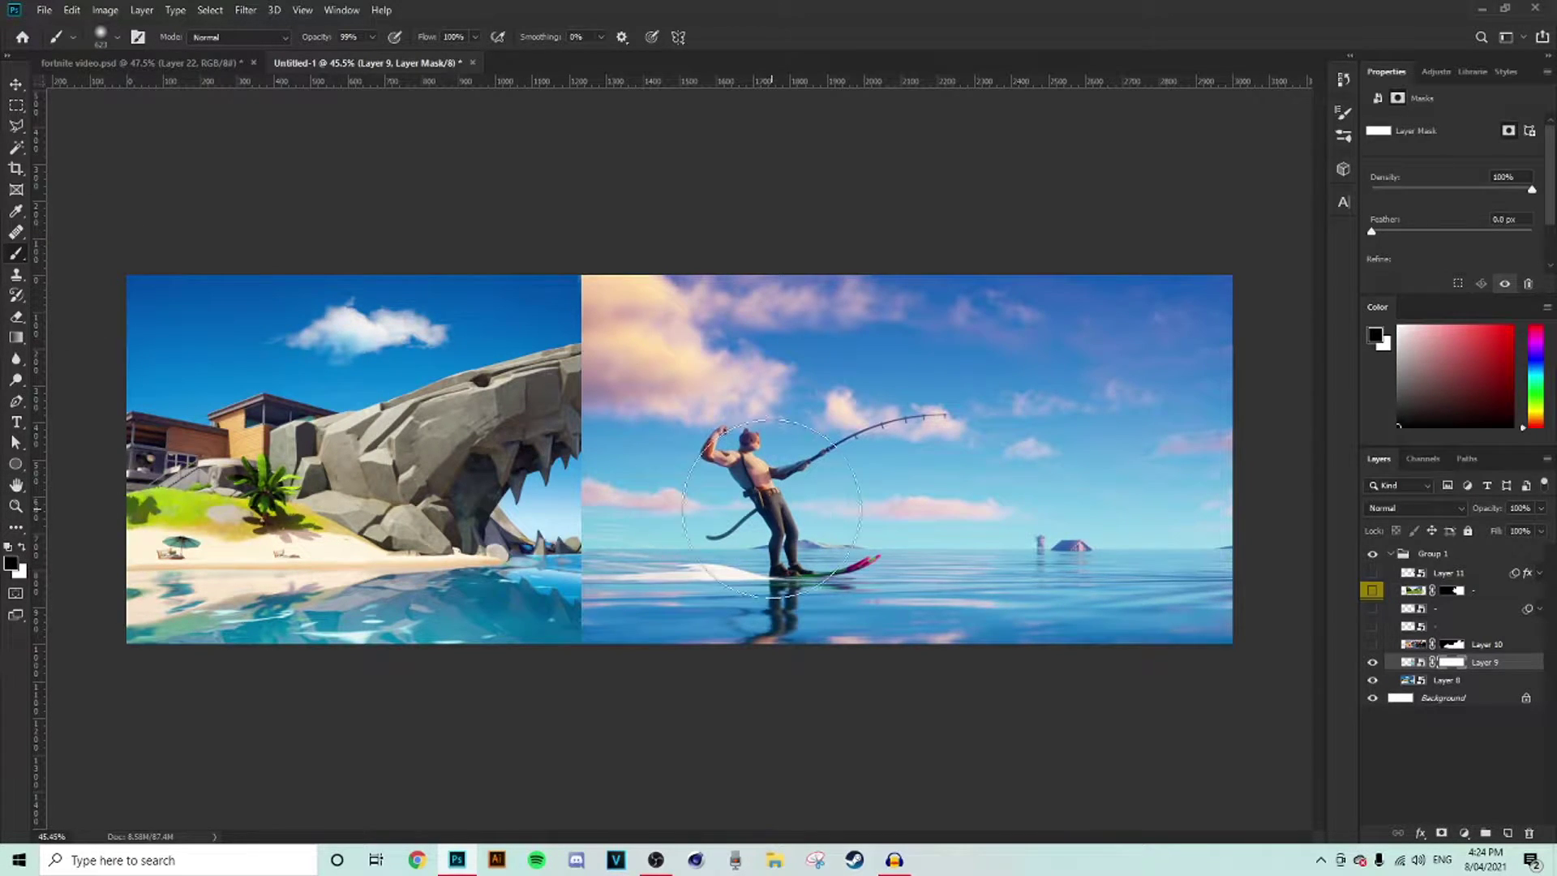
{"action": "right_click", "coordinate": [771, 470]}
{"action": "left_click", "coordinate": [811, 506]}
{"action": "left_click_drag", "start_coordinate": [967, 340], "coordinate": [986, 340]}
- Paint black on Layer 9's mask along the image's left edge to fade it into the shark-rock scene
{"action": "left_click", "coordinate": [1410, 663]}
{"action": "left_click", "coordinate": [1447, 664]}
{"action": "left_click", "coordinate": [1413, 663]}
{"action": "left_click", "coordinate": [1456, 664]}
{"action": "left_click_drag", "start_coordinate": [611, 598], "coordinate": [631, 599]}
{"action": "mouse_move", "coordinate": [464, 590]}
{"action": "left_mouse_down"}
{"action": "mouse_move", "coordinate": [475, 561]}
{"action": "mouse_move", "coordinate": [435, 656]}
{"action": "mouse_move", "coordinate": [441, 689]}
{"action": "mouse_move", "coordinate": [451, 545]}
{"action": "mouse_move", "coordinate": [480, 451]}
{"action": "mouse_move", "coordinate": [469, 354]}
{"action": "mouse_move", "coordinate": [497, 276]}
{"action": "mouse_move", "coordinate": [471, 262]}
{"action": "mouse_move", "coordinate": [566, 340]}
{"action": "left_mouse_up"}
- Move Layer 9 left until it meets the canvas's right edge, and mask out the water-skier and the area covering the shark rock
{"action": "left_click", "coordinate": [17, 83]}
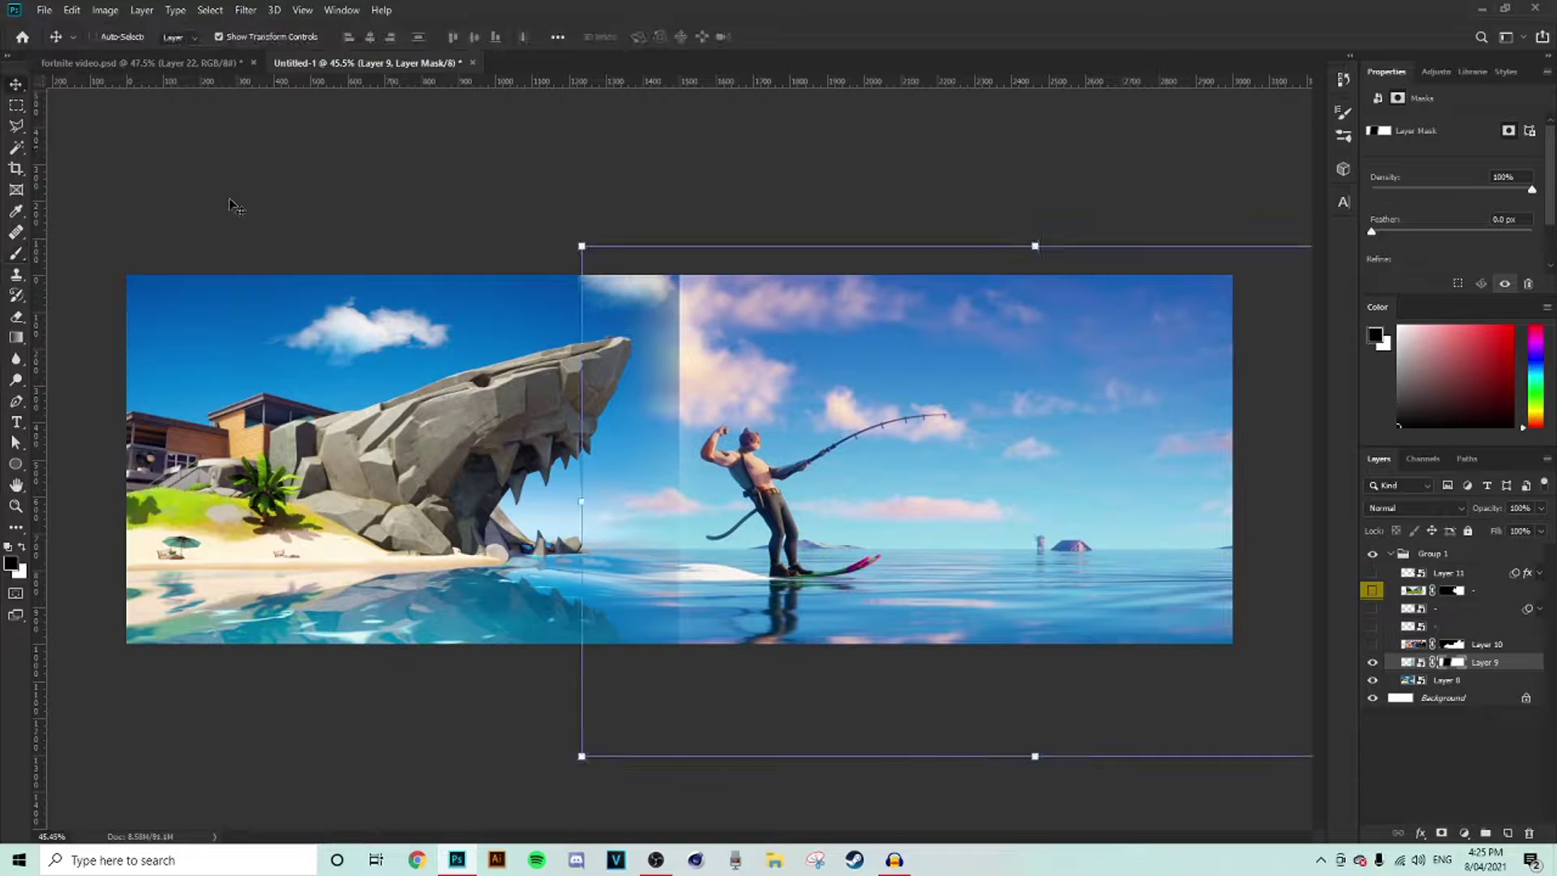
{"action": "left_click_drag", "start_coordinate": [869, 508], "coordinate": [612, 499]}
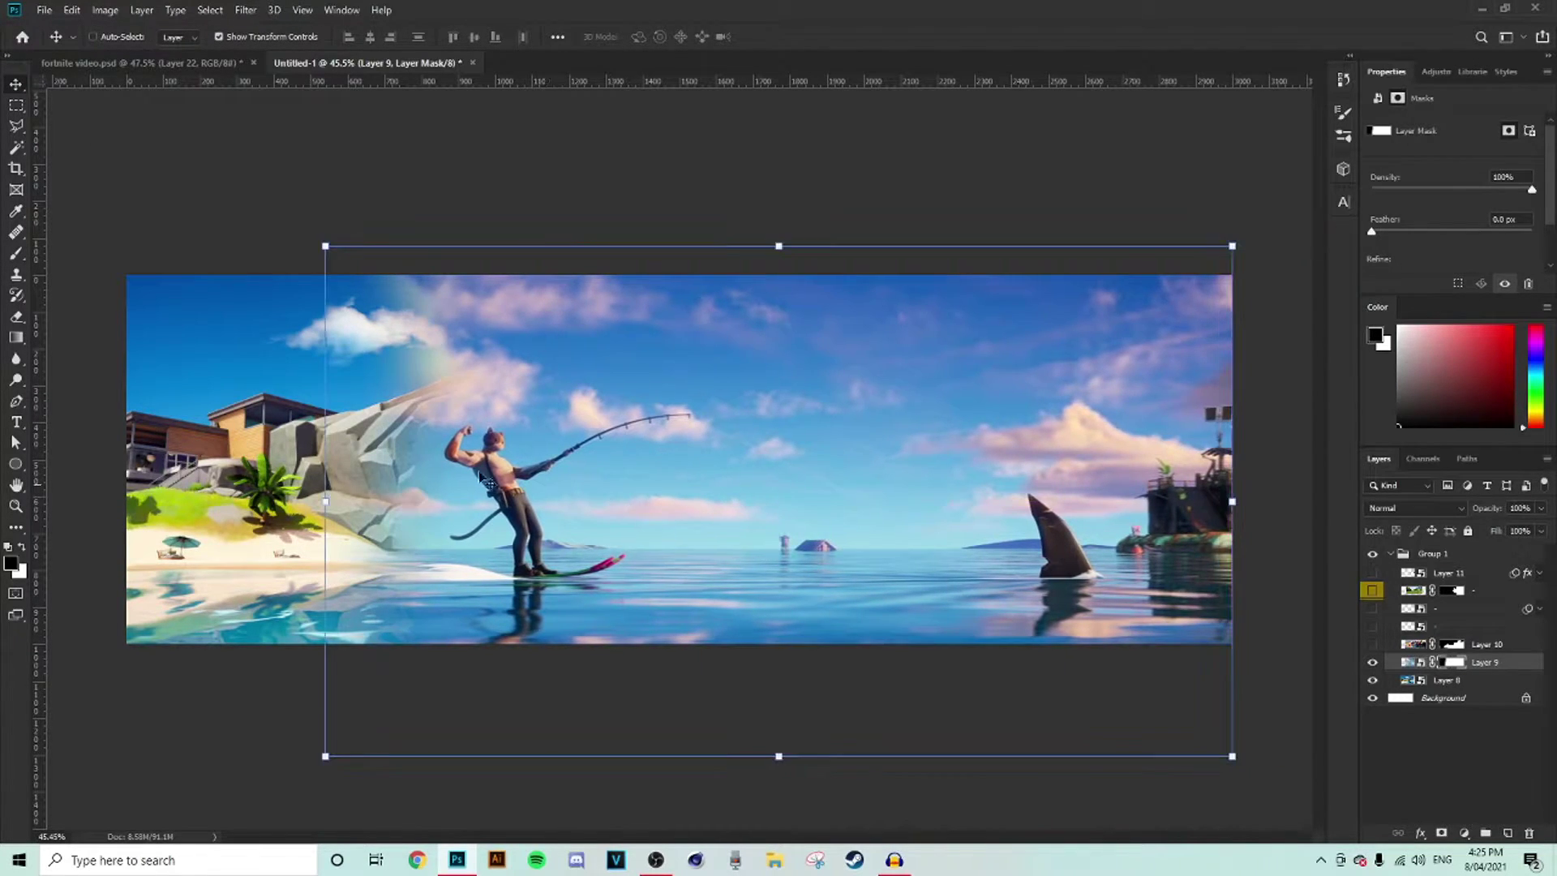
{"action": "left_click", "coordinate": [16, 258]}
{"action": "mouse_move", "coordinate": [405, 454]}
{"action": "left_mouse_down"}
{"action": "mouse_move", "coordinate": [394, 525]}
{"action": "mouse_move", "coordinate": [421, 451]}
{"action": "mouse_move", "coordinate": [446, 469]}
{"action": "mouse_move", "coordinate": [450, 537]}
{"action": "mouse_move", "coordinate": [503, 529]}
{"action": "mouse_move", "coordinate": [490, 348]}
{"action": "mouse_move", "coordinate": [413, 290]}
{"action": "mouse_move", "coordinate": [417, 388]}
{"action": "mouse_move", "coordinate": [471, 399]}
{"action": "mouse_move", "coordinate": [514, 334]}
{"action": "mouse_move", "coordinate": [493, 391]}
{"action": "mouse_move", "coordinate": [579, 439]}
{"action": "mouse_move", "coordinate": [637, 393]}
{"action": "left_mouse_up"}
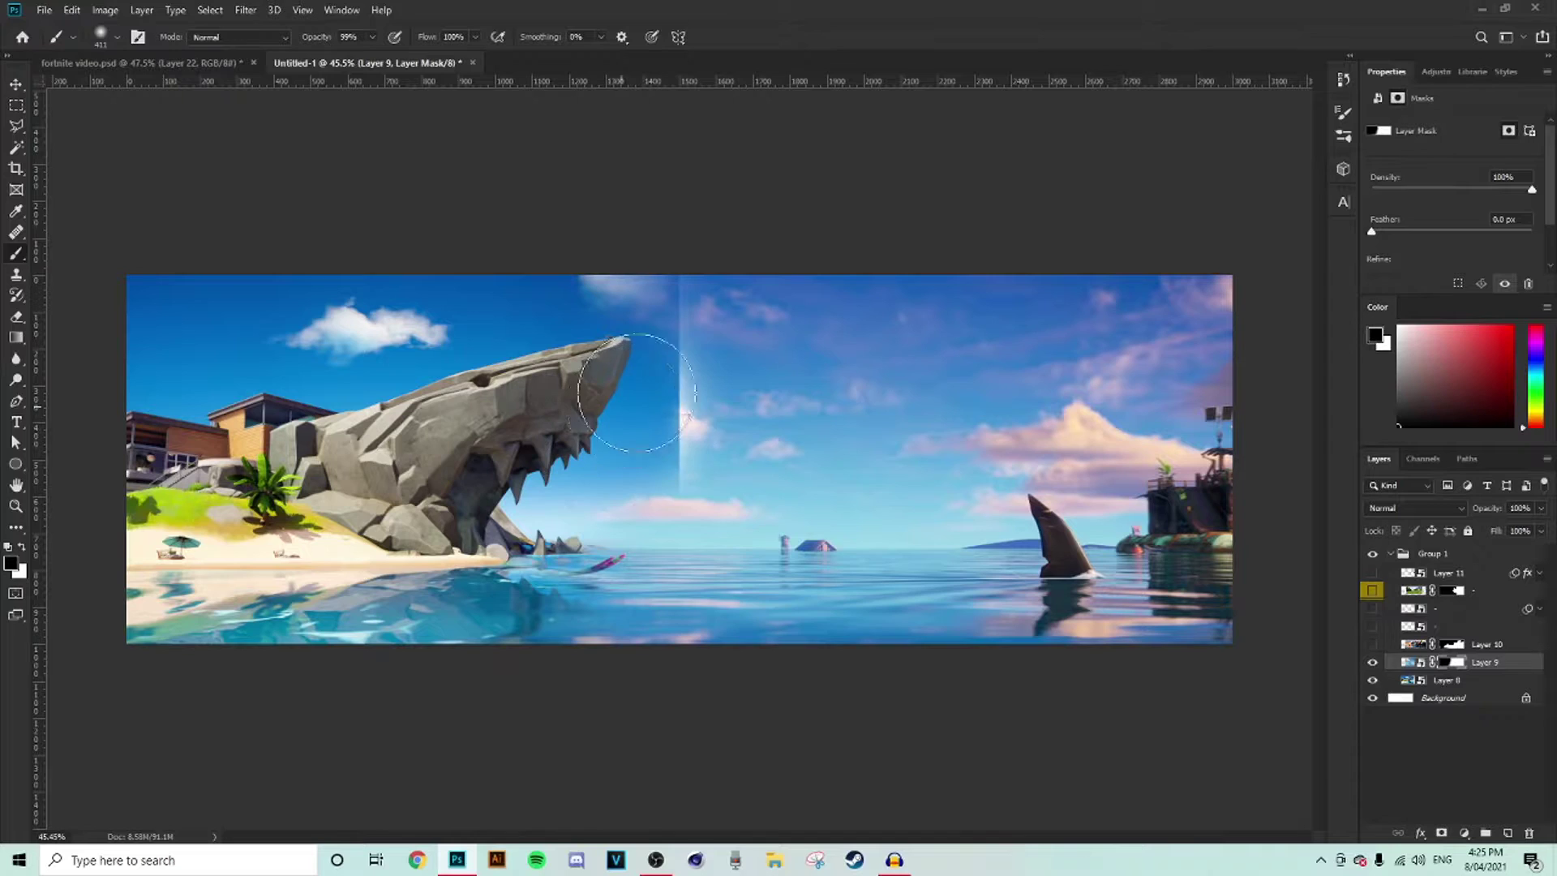
{"action": "scroll", "coordinate": [588, 548], "scroll_direction": "up", "scroll_amount": 1}
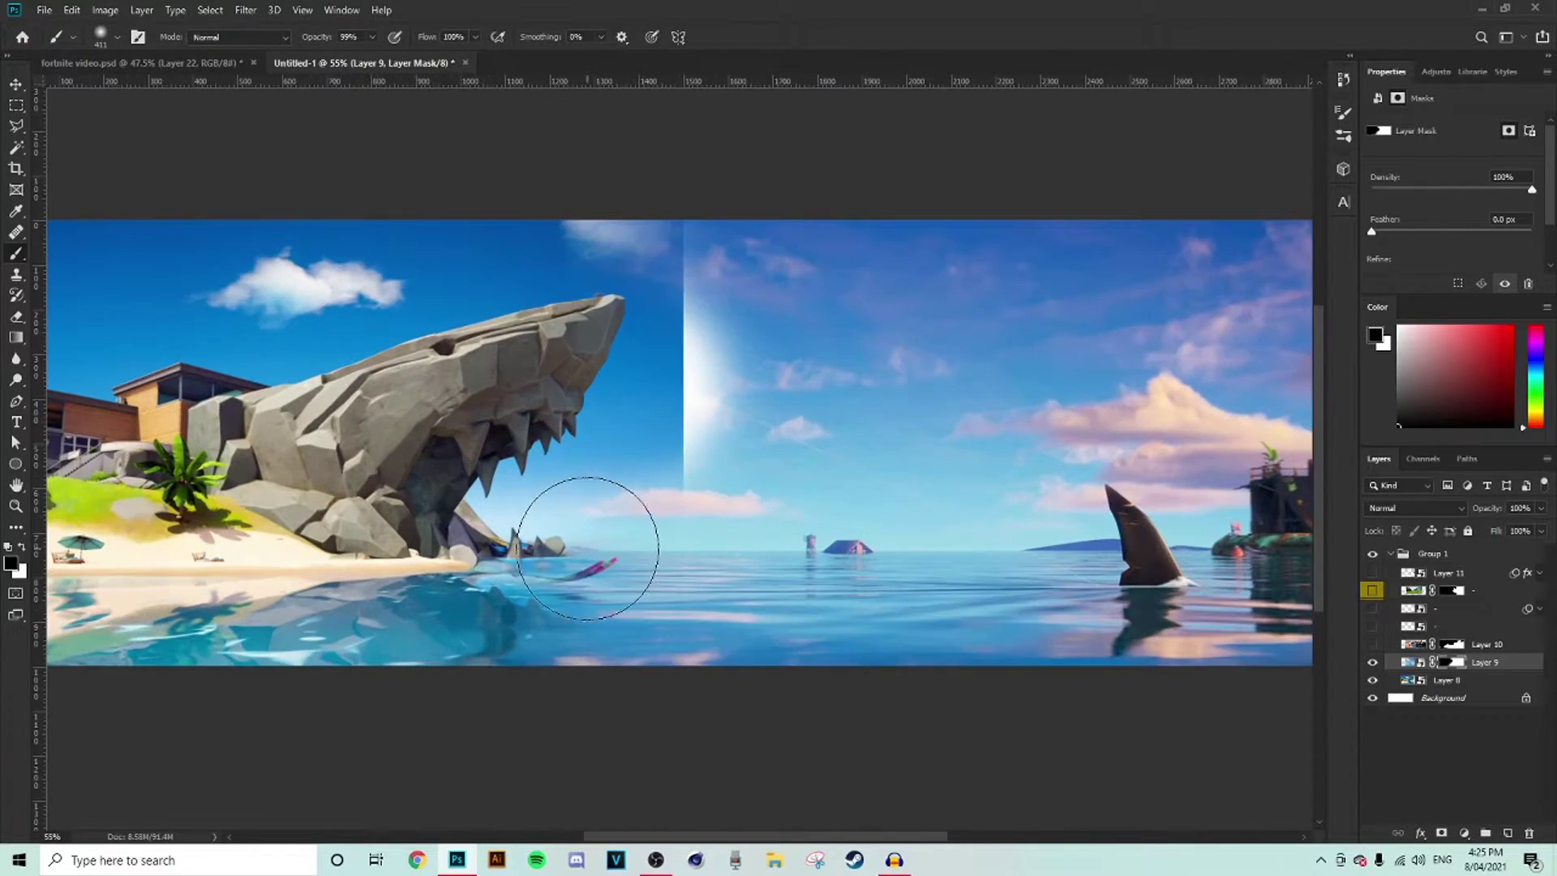
{"action": "scroll", "coordinate": [730, 559], "scroll_direction": "down", "scroll_amount": 2}
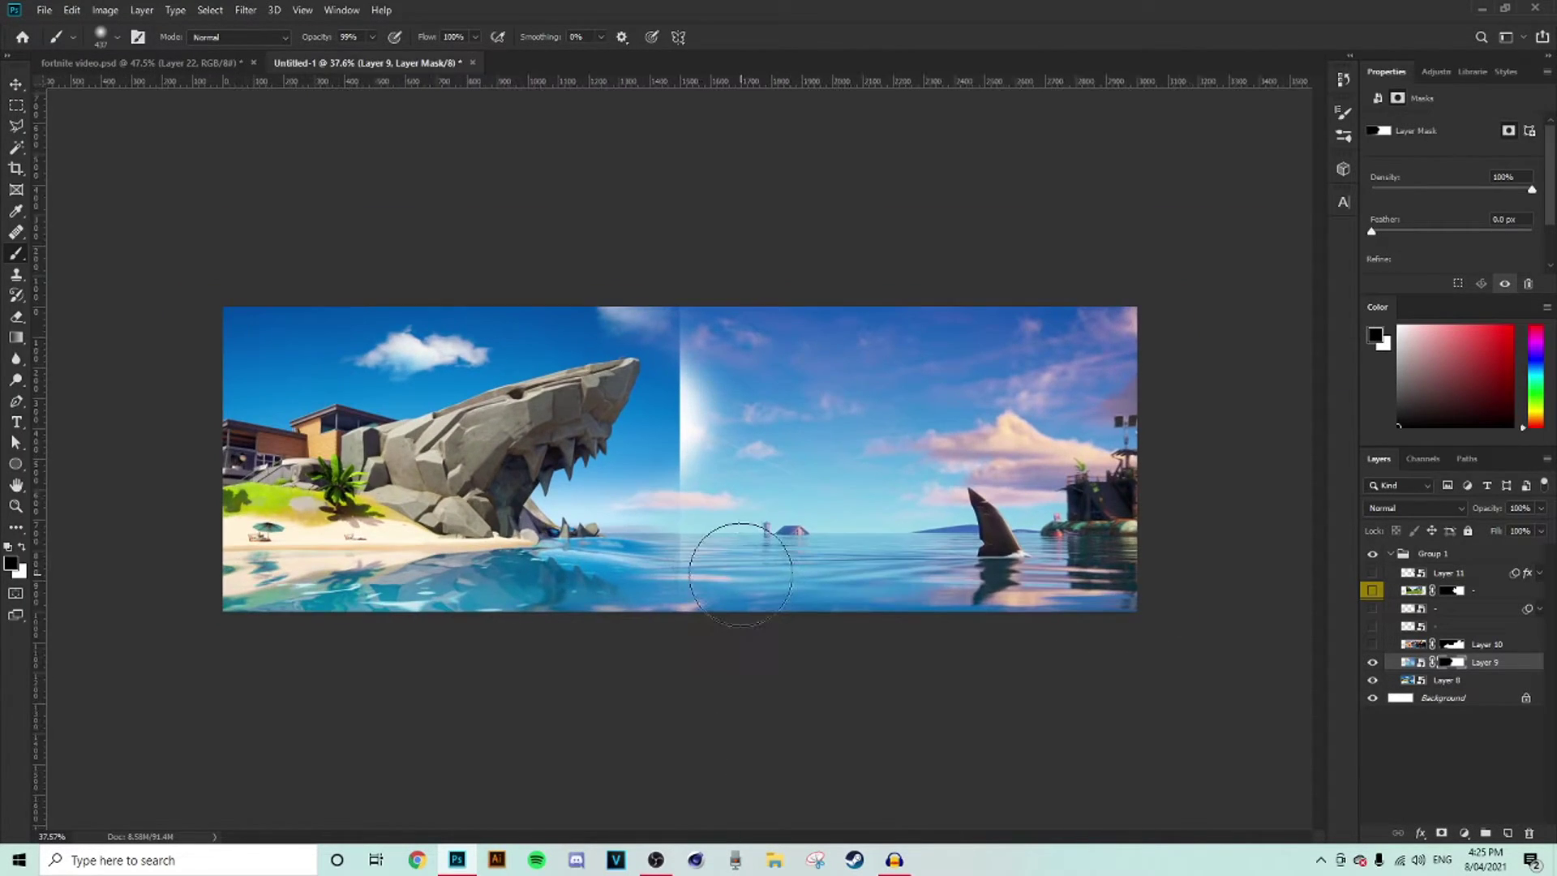
- Shift Layer 9 left over the white seam and place a duplicate of it against the canvas's right edge, at about X 540 px
{"action": "left_click", "coordinate": [16, 84]}
{"action": "left_click_drag", "start_coordinate": [852, 473], "coordinate": [769, 473]}
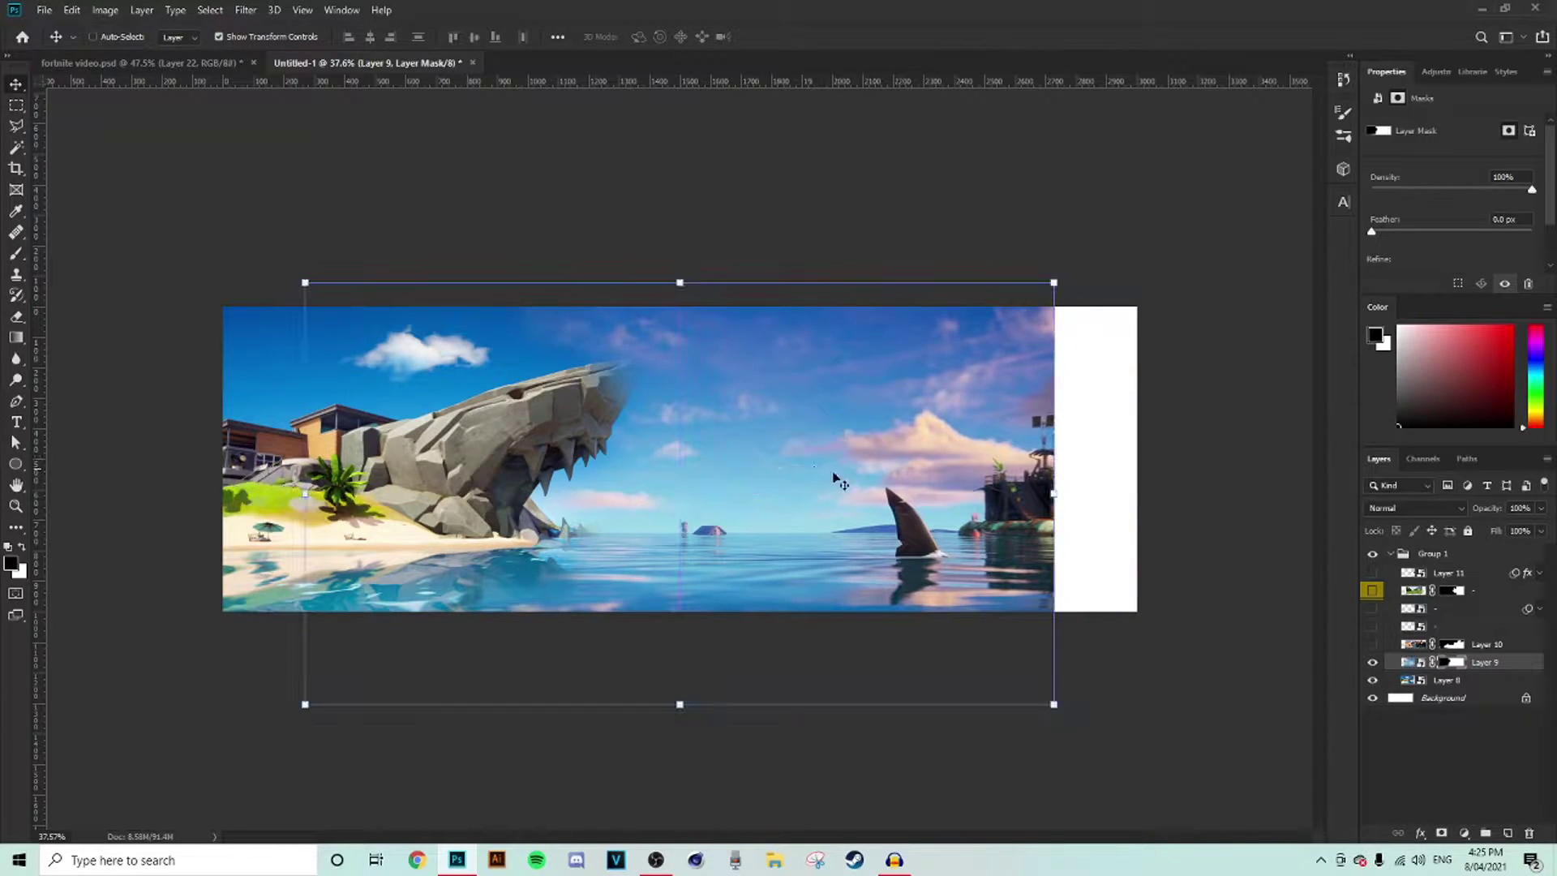
{"action": "key", "text": "ctrl"}
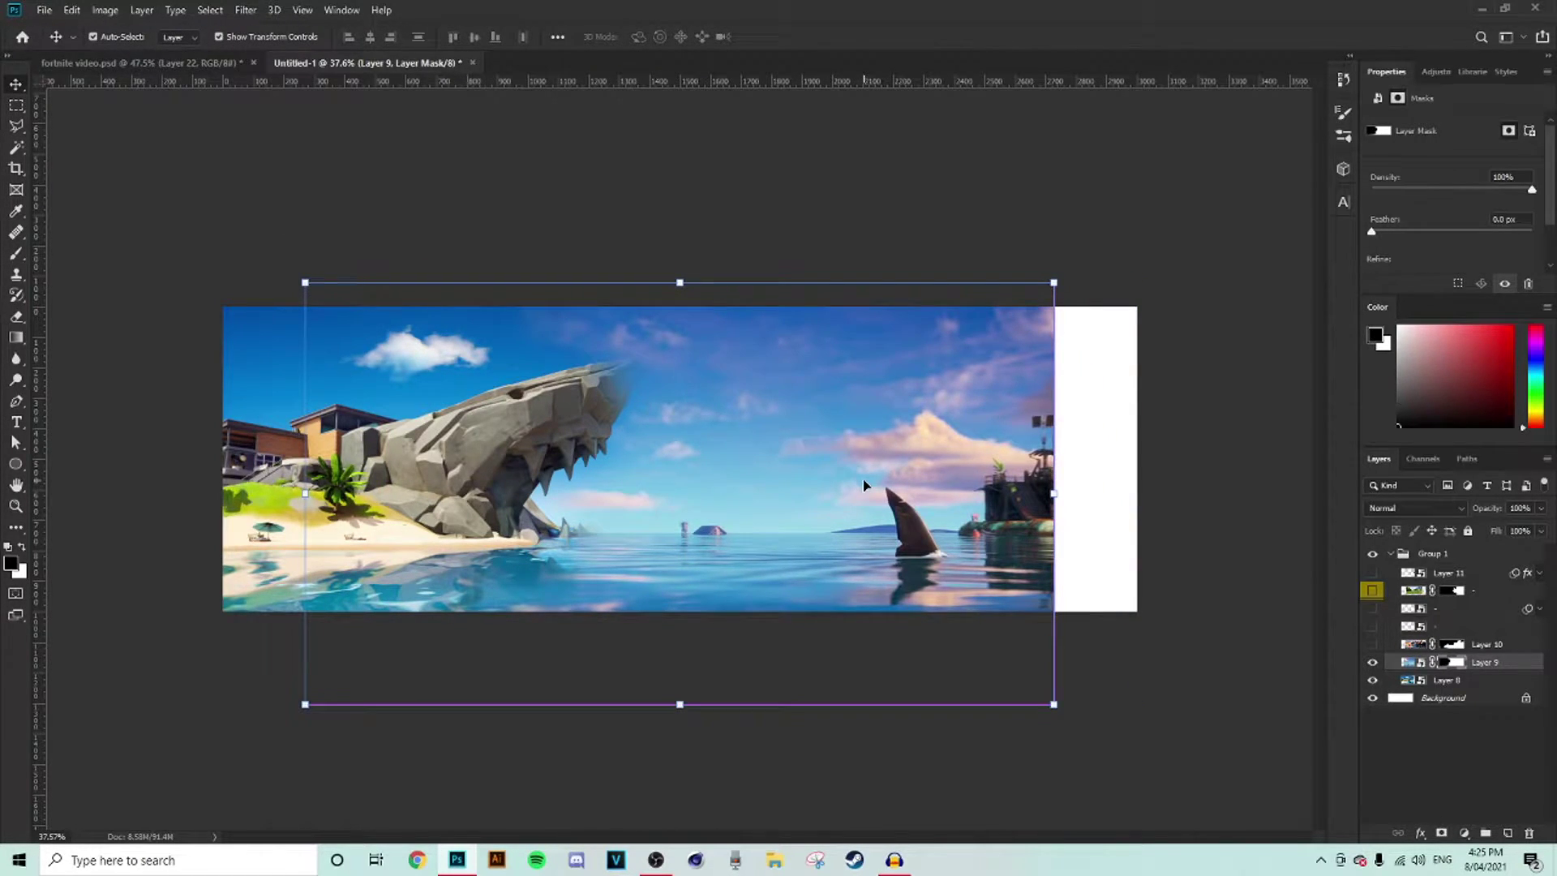
{"action": "key", "text": "ctrl+j"}
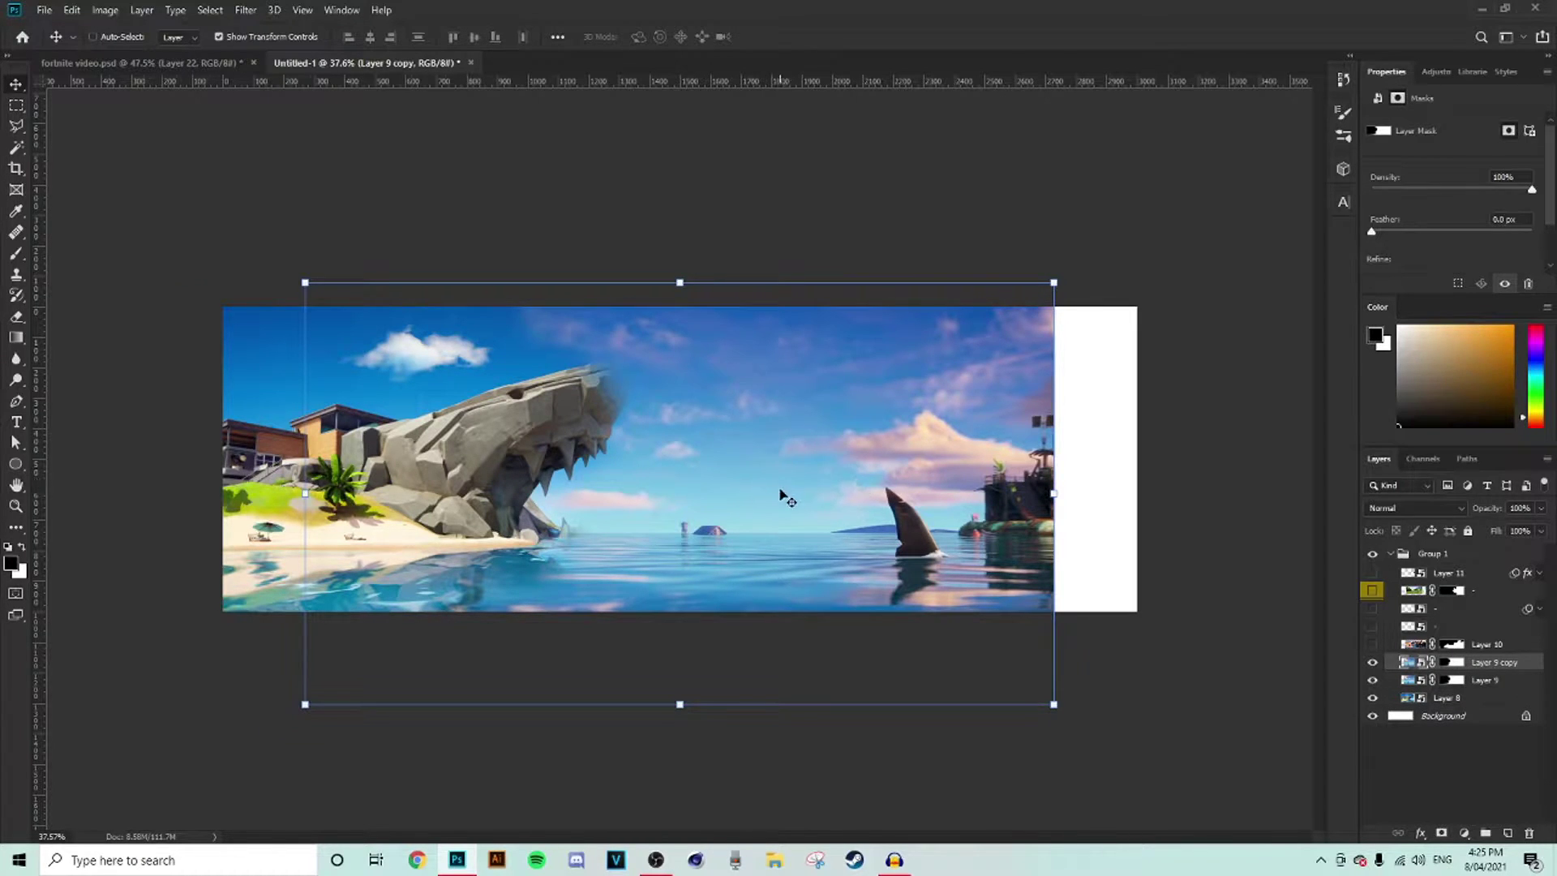
{"action": "scroll", "coordinate": [783, 497], "scroll_direction": "up", "scroll_amount": 1}
{"action": "left_click_drag", "start_coordinate": [752, 511], "coordinate": [836, 513]}
- Paint black with a soft brush on Layer 9's mask over the shark rock's snout and the sky above it to reveal the rock tip
{"action": "key", "text": "b"}
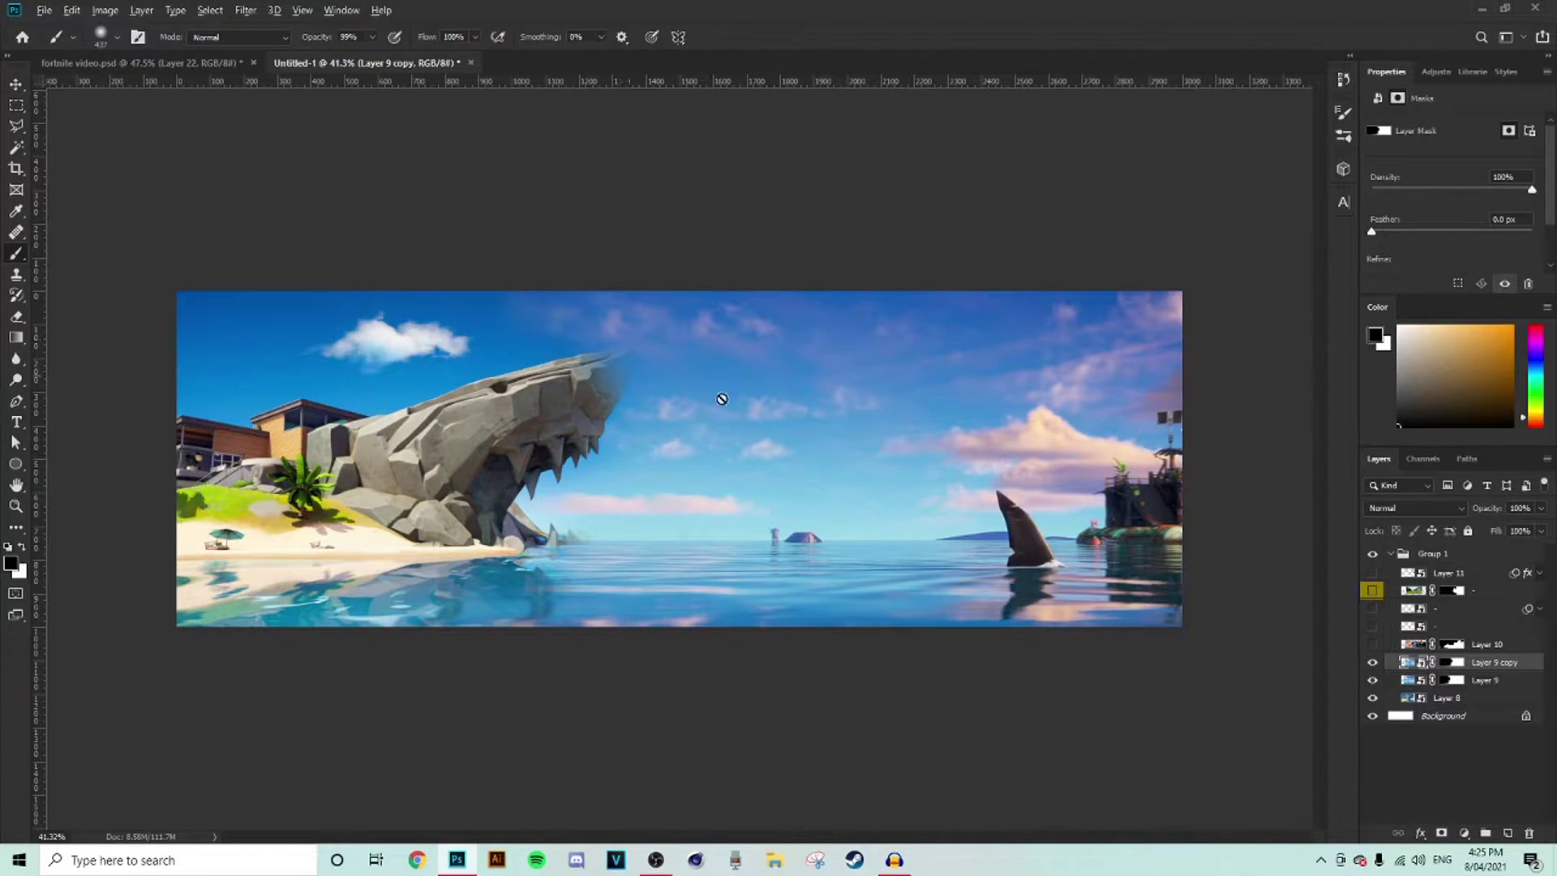
{"action": "left_click", "coordinate": [1456, 663]}
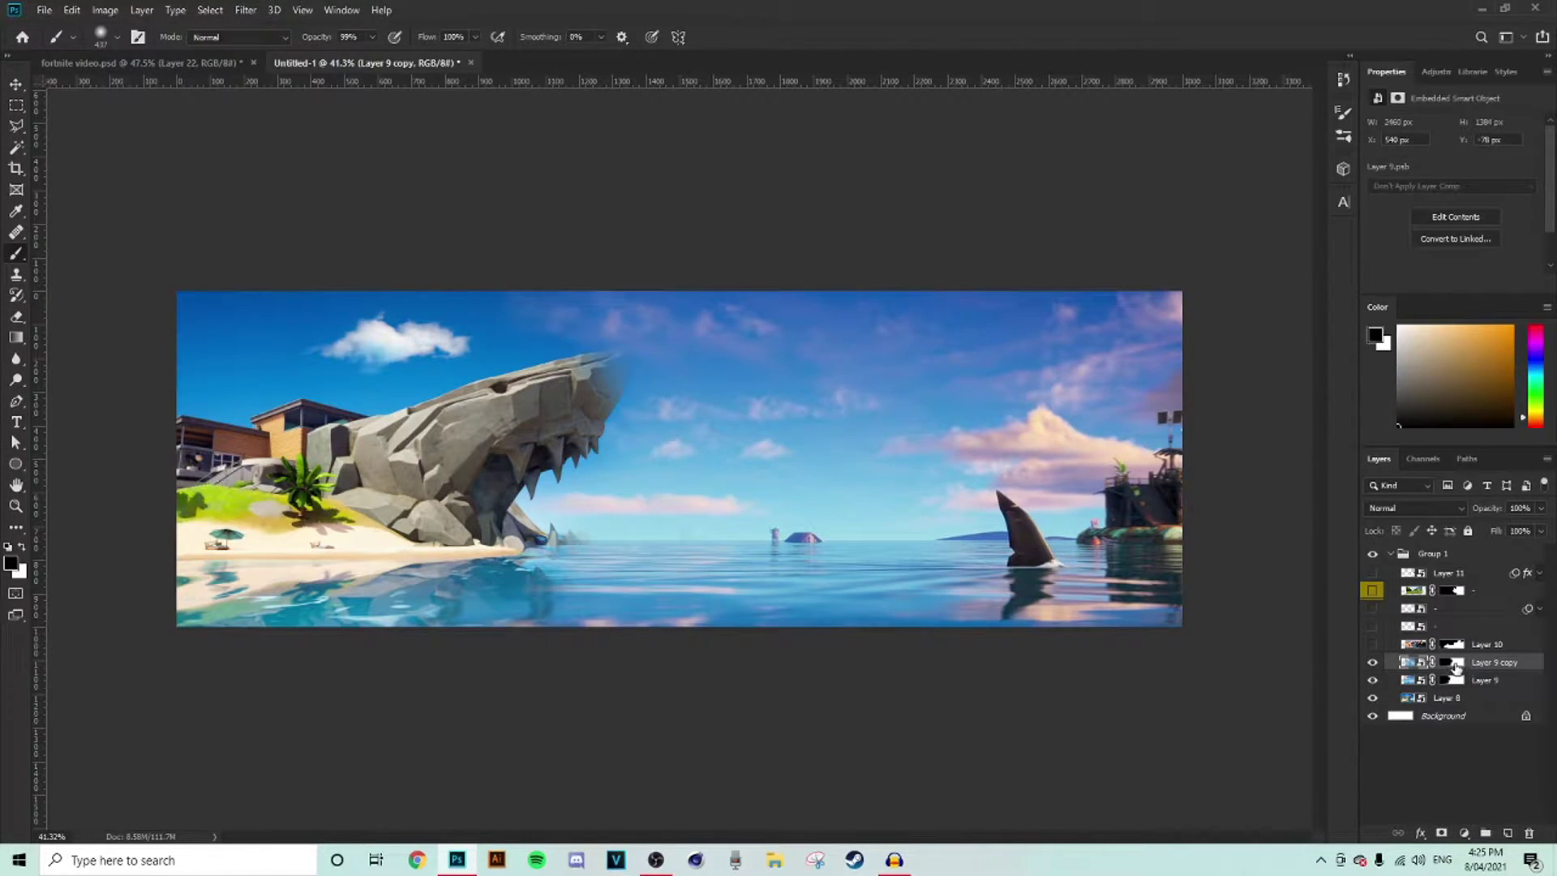
{"action": "left_click", "coordinate": [1454, 662]}
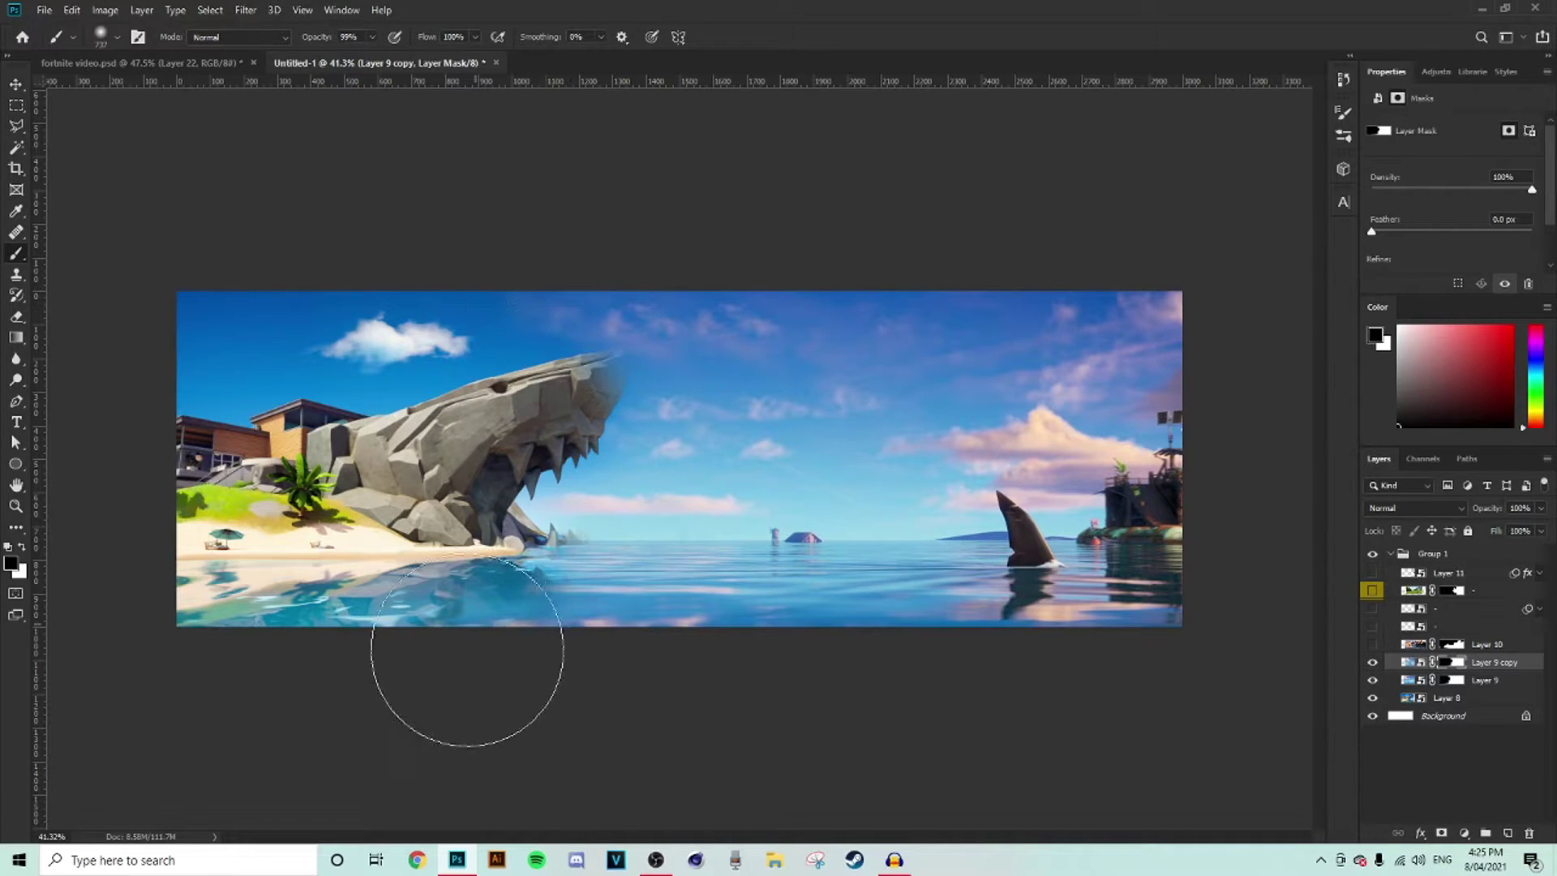
{"action": "left_click", "coordinate": [1452, 681]}
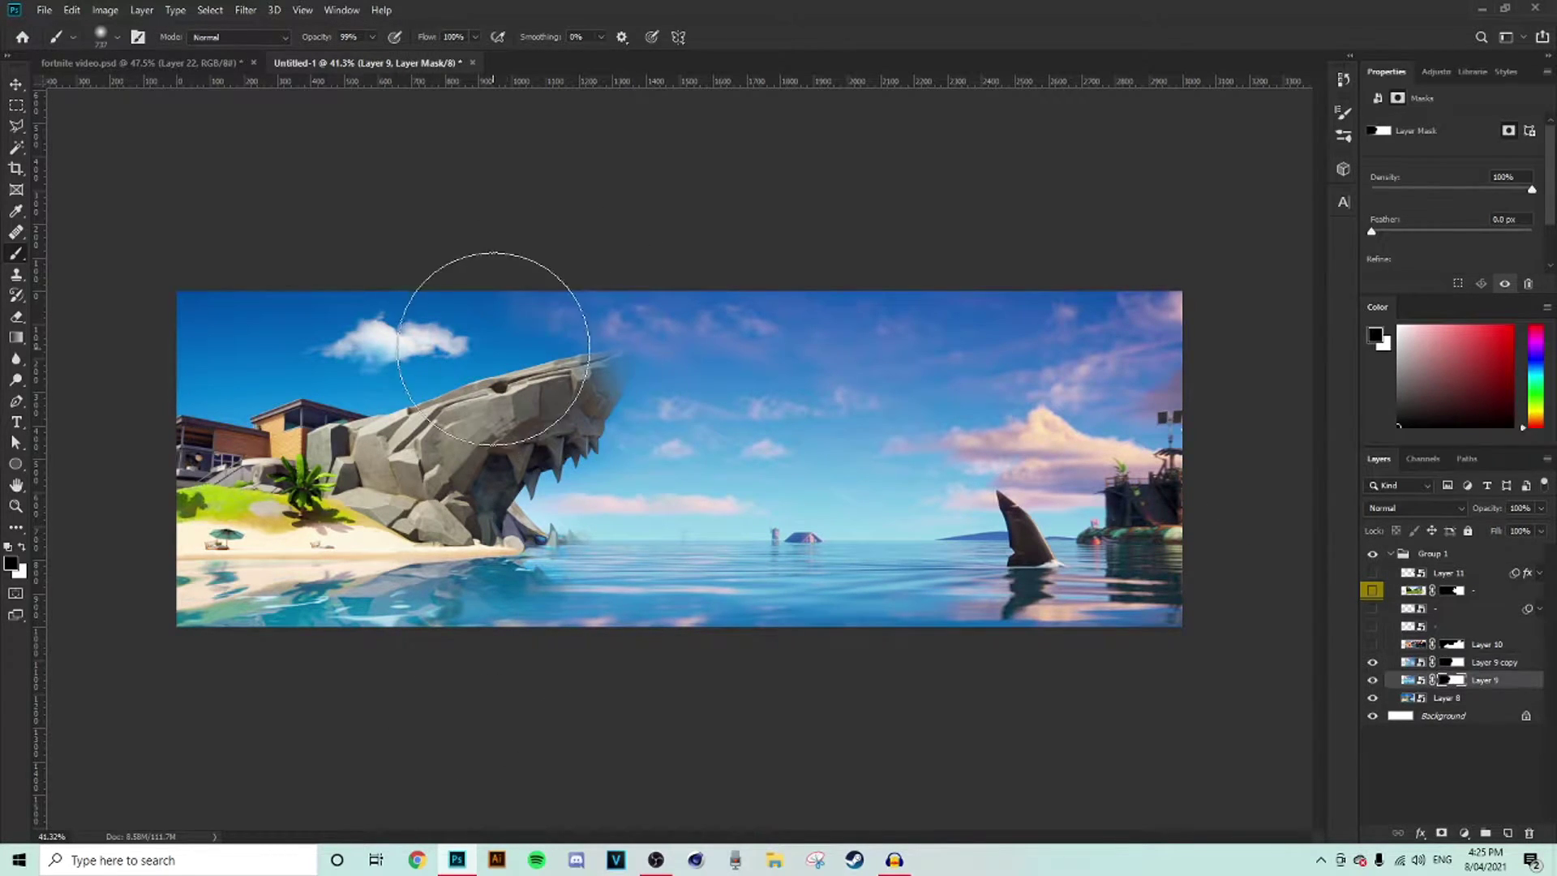
{"action": "right_click", "coordinate": [538, 341], "text": "alt"}
{"action": "scroll", "coordinate": [618, 408], "scroll_direction": "up", "scroll_amount": 4}
{"action": "mouse_move", "coordinate": [593, 353]}
{"action": "left_mouse_down"}
{"action": "mouse_move", "coordinate": [604, 320]}
{"action": "mouse_move", "coordinate": [545, 267]}
{"action": "left_mouse_up"}
{"action": "right_click", "coordinate": [539, 274], "text": "alt"}
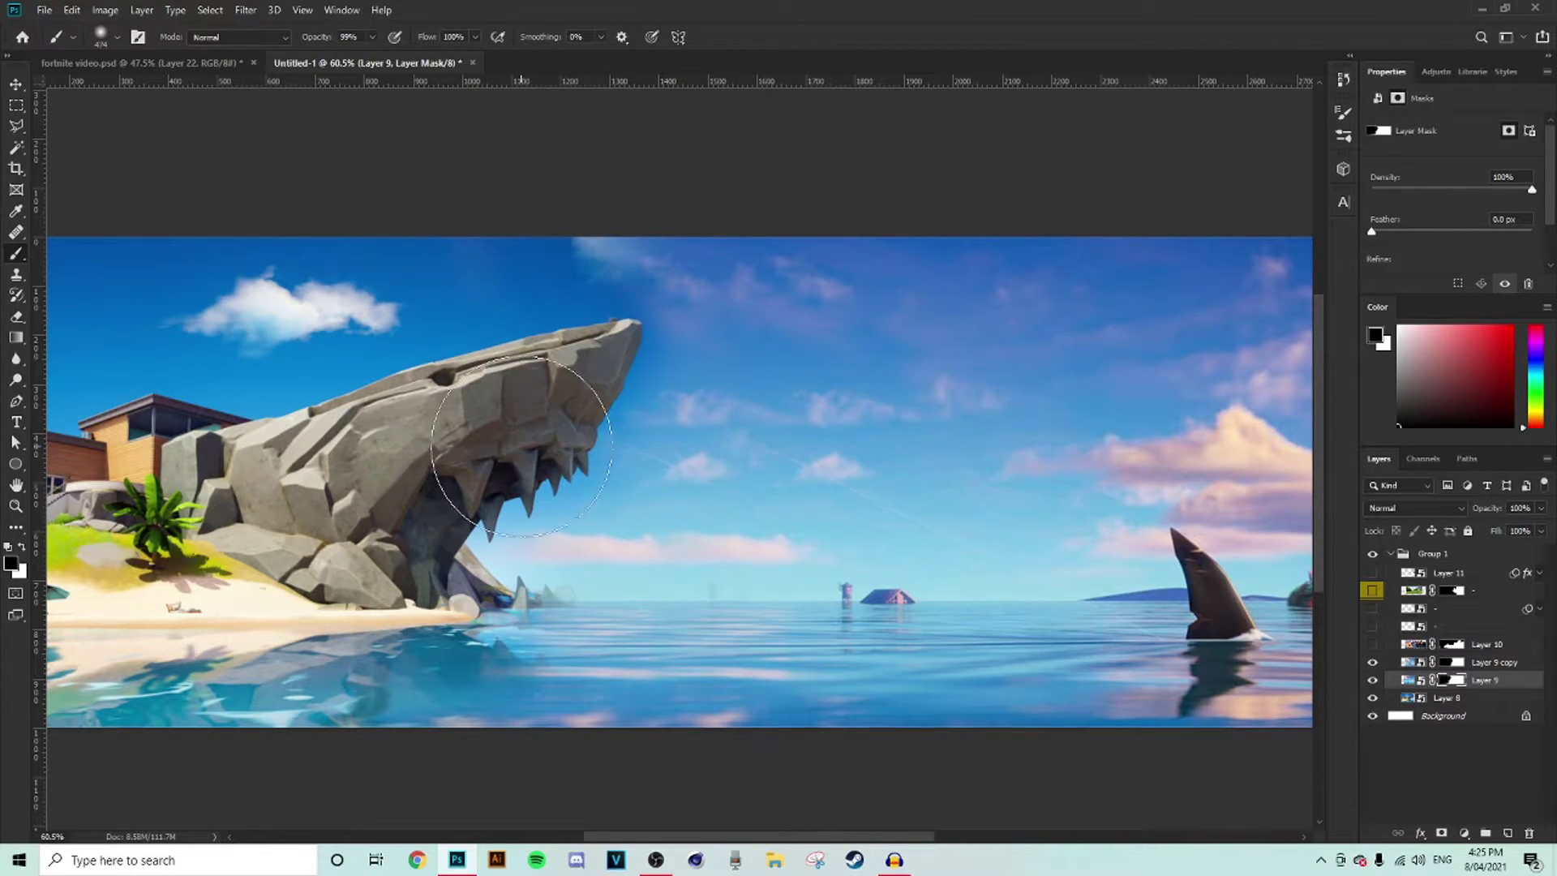
{"action": "right_click", "coordinate": [570, 444], "text": "alt"}
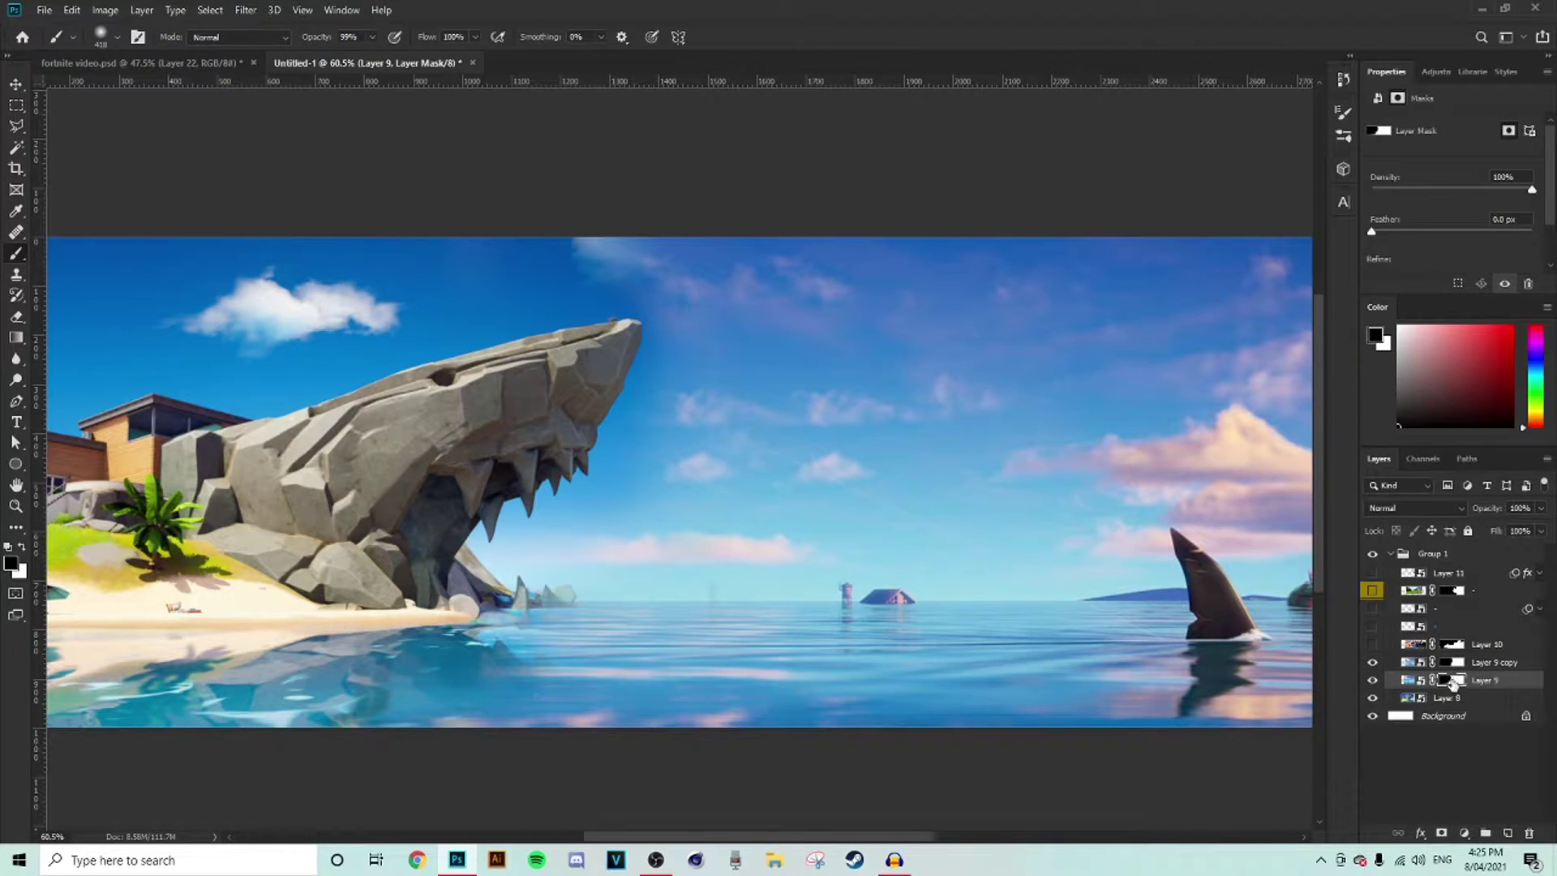
- Hide Layer 9 and Layer 9 copy and show them again to compare the blend beside the shark rock
{"action": "scroll", "coordinate": [684, 410], "scroll_direction": "down", "scroll_amount": 1}
{"action": "scroll", "coordinate": [684, 410], "scroll_direction": "up", "scroll_amount": 3}
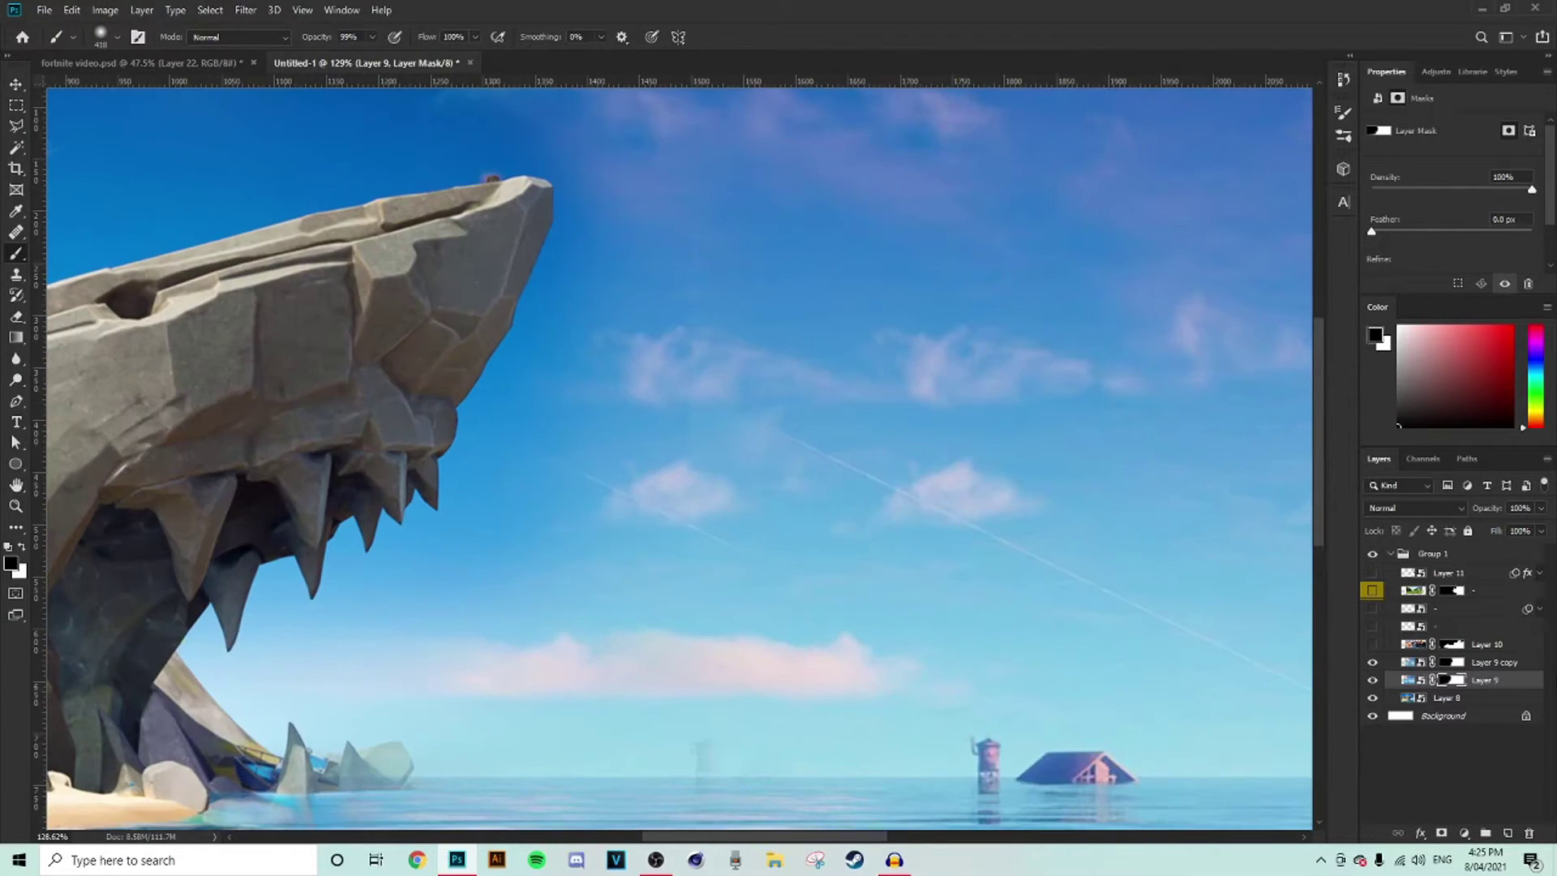
{"action": "left_click", "coordinate": [1372, 679]}
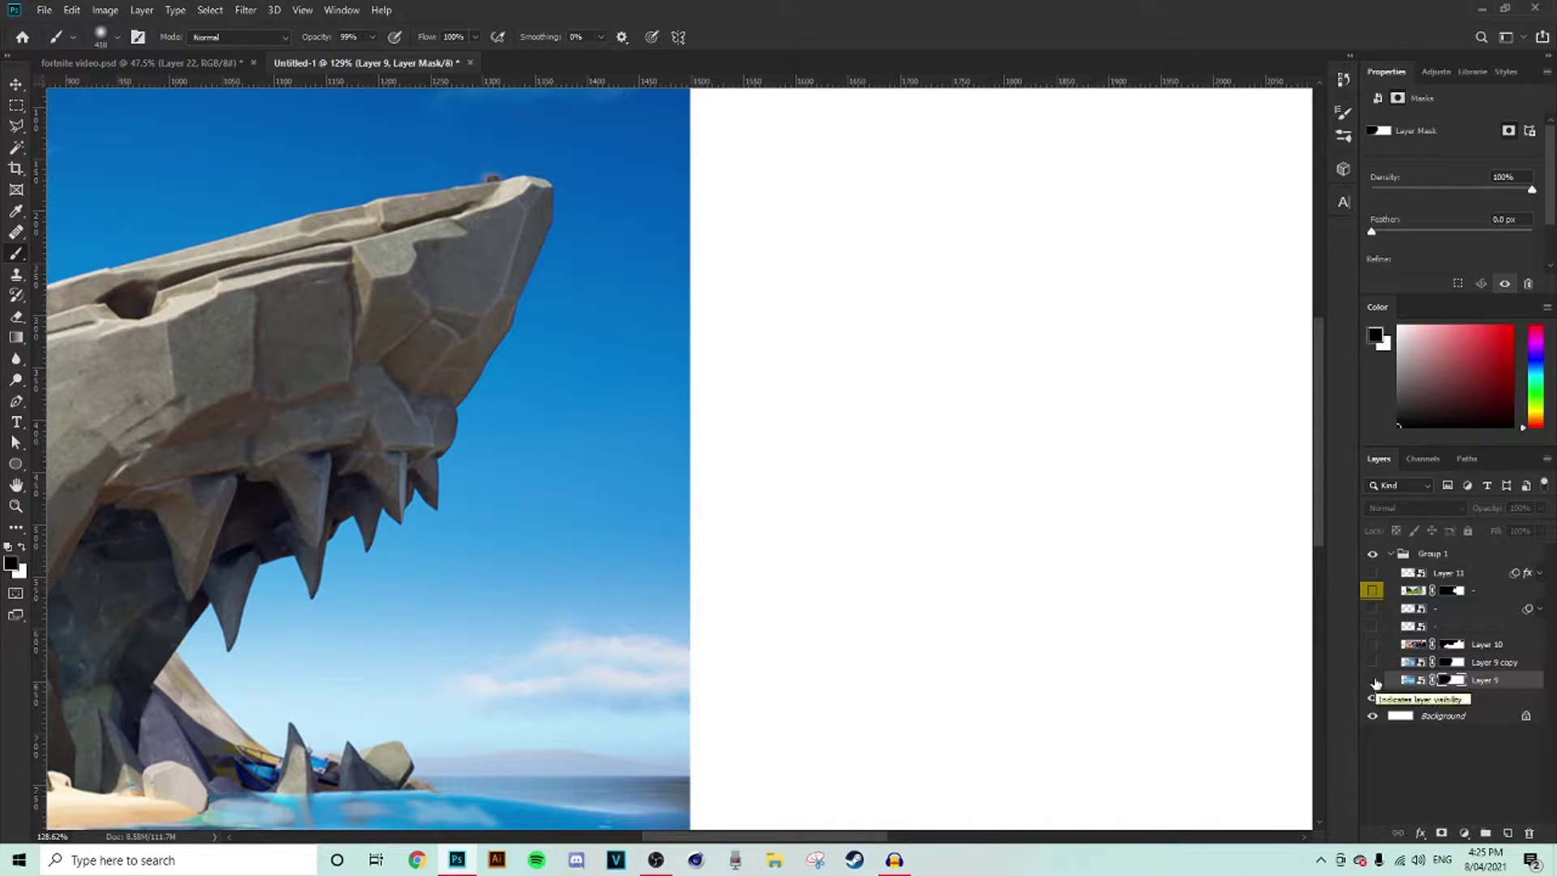
{"action": "left_click", "coordinate": [1373, 680]}
{"action": "left_click", "coordinate": [1374, 663]}
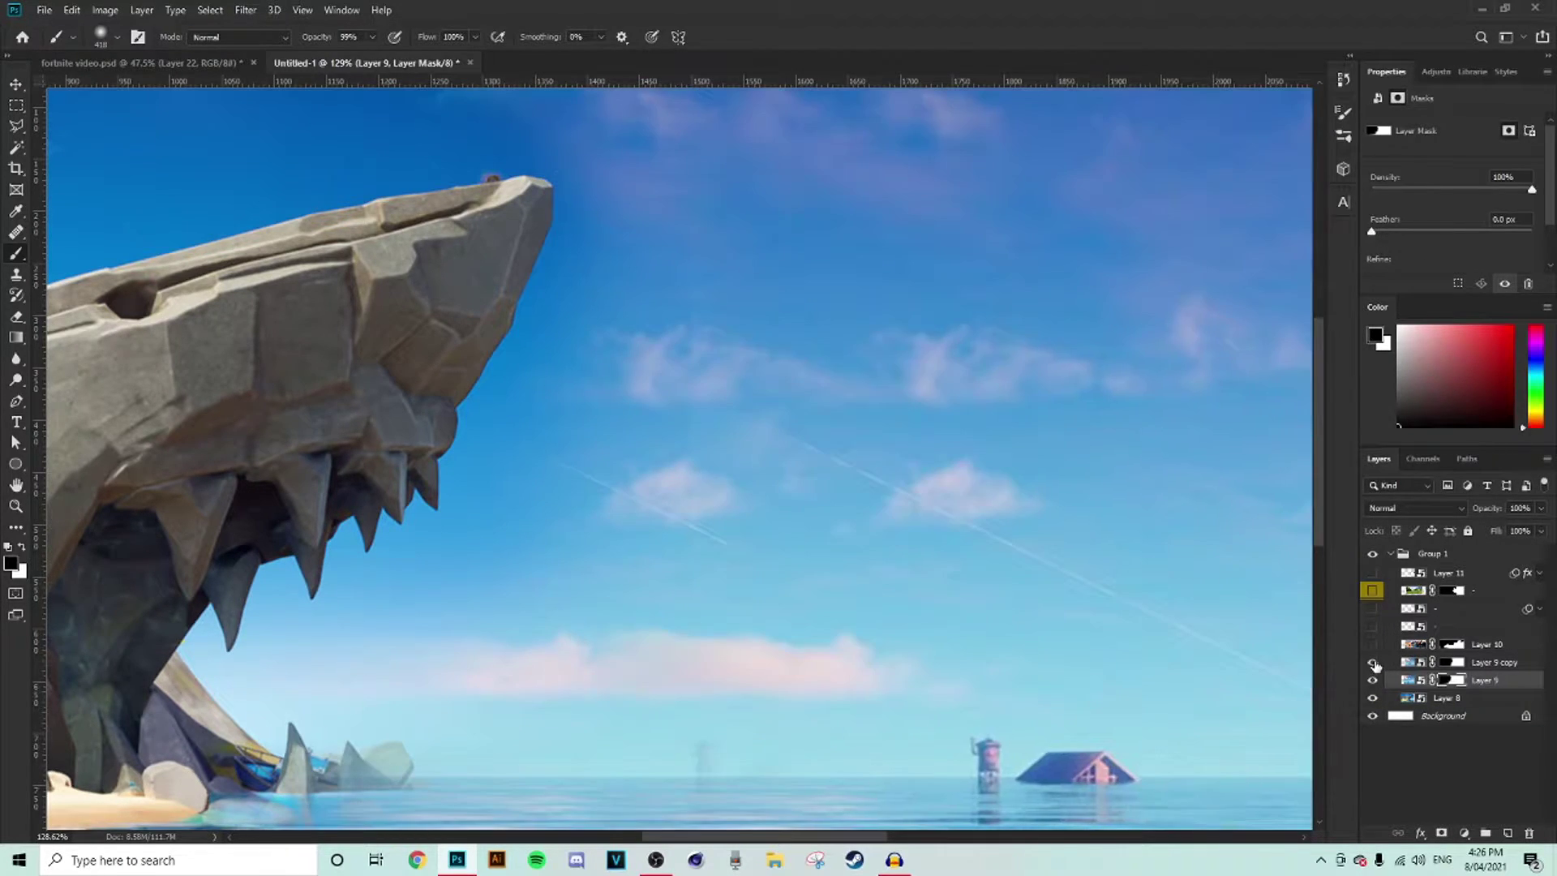
- Paint white on Layer 9's mask over the small clouds beside the shark's teeth to bring back its sky
{"action": "left_click", "coordinate": [22, 547]}
{"action": "mouse_move", "coordinate": [818, 450]}
{"action": "left_mouse_down"}
{"action": "mouse_move", "coordinate": [716, 454]}
{"action": "mouse_move", "coordinate": [759, 491]}
{"action": "left_mouse_up"}
{"action": "scroll", "coordinate": [773, 482], "scroll_direction": "up", "scroll_amount": 3}
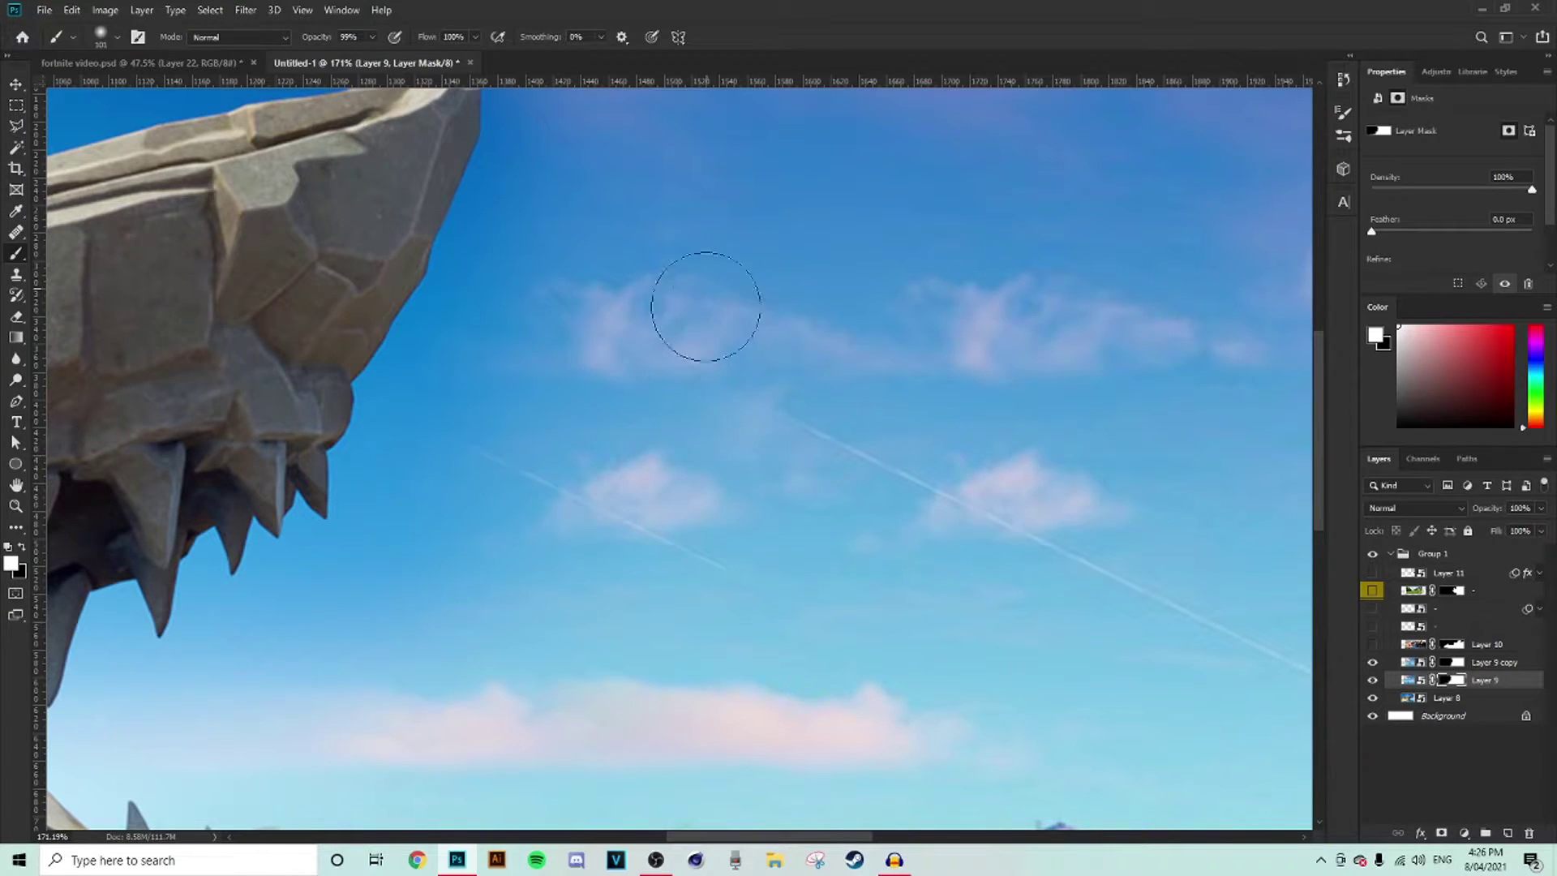
{"action": "scroll", "coordinate": [708, 399], "scroll_direction": "down", "scroll_amount": 3}
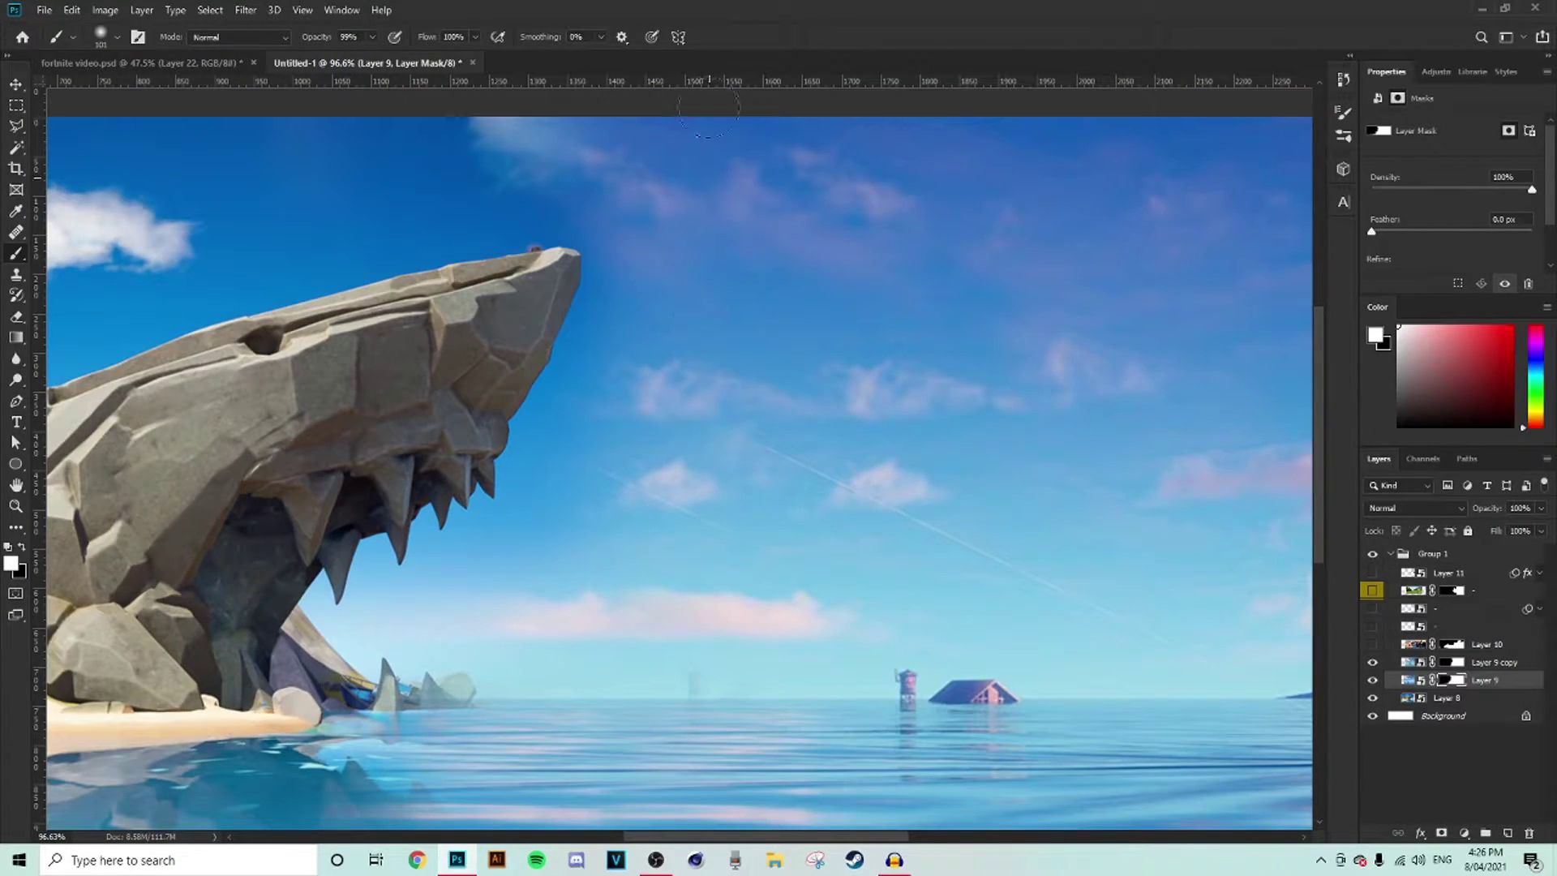
{"action": "scroll", "coordinate": [774, 474], "scroll_direction": "down", "scroll_amount": 3}
{"action": "scroll", "coordinate": [761, 622], "scroll_direction": "up", "scroll_amount": 3}
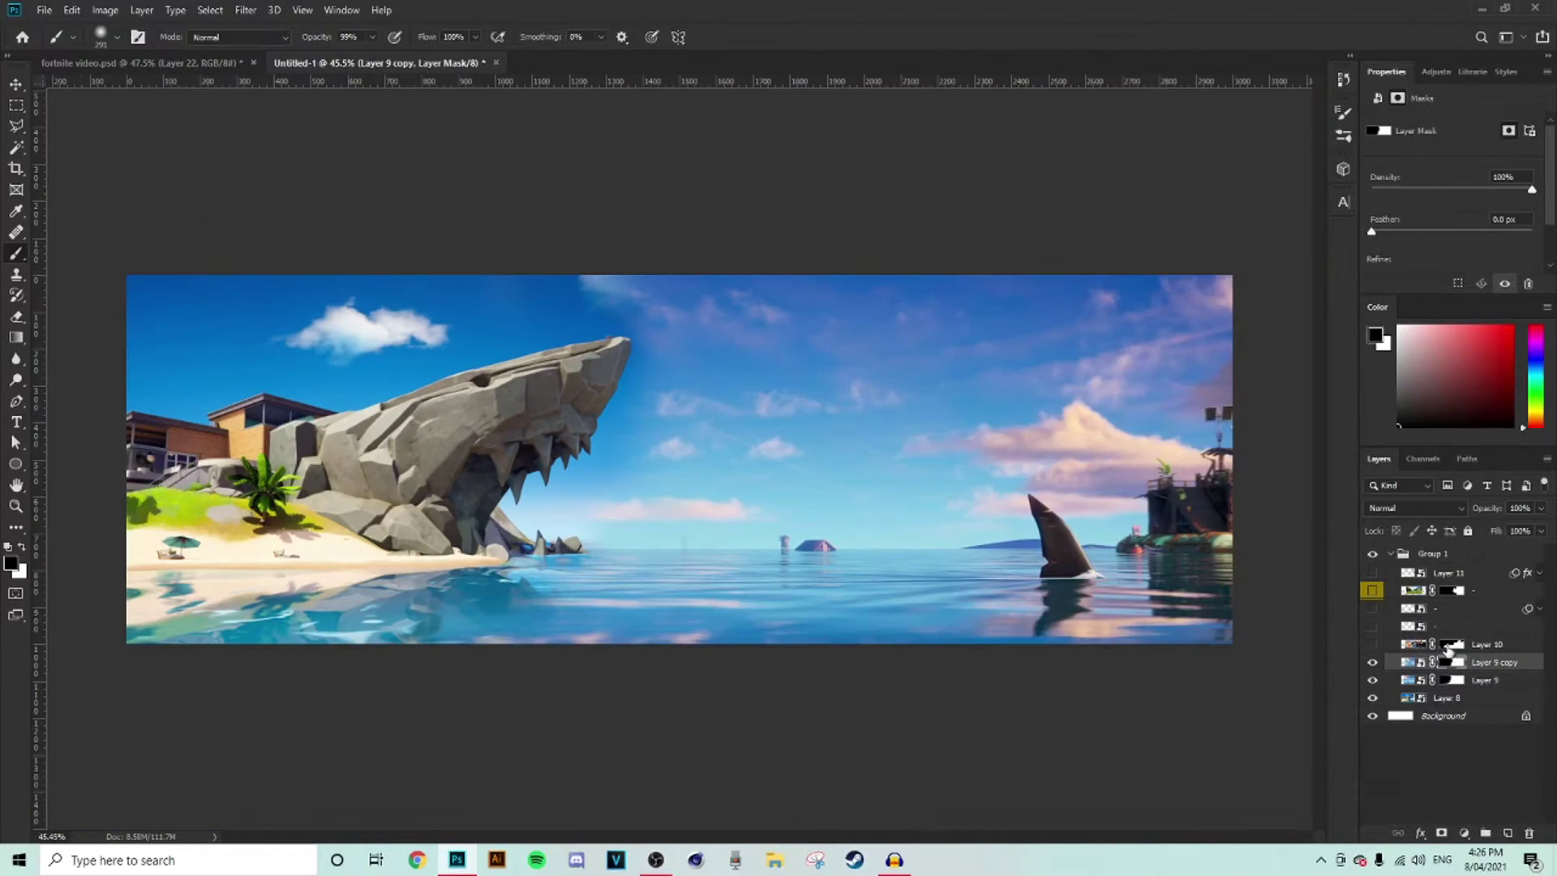
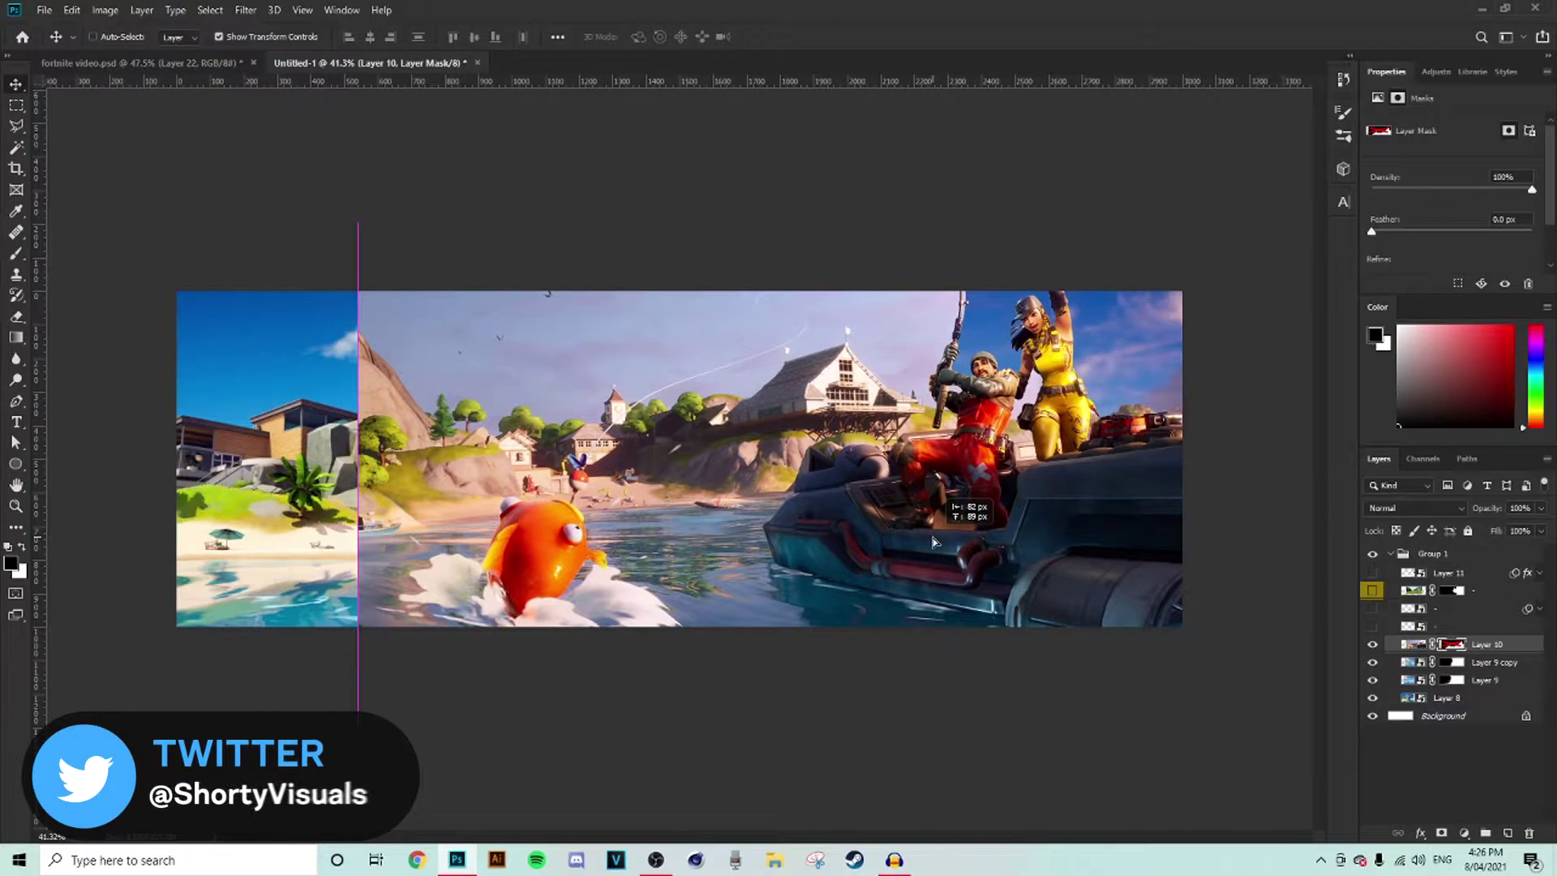
- Shift Layer 10, the fishing-boat image, slightly down and to the right on the canvas
{"action": "key", "text": "ctrl+plus"}
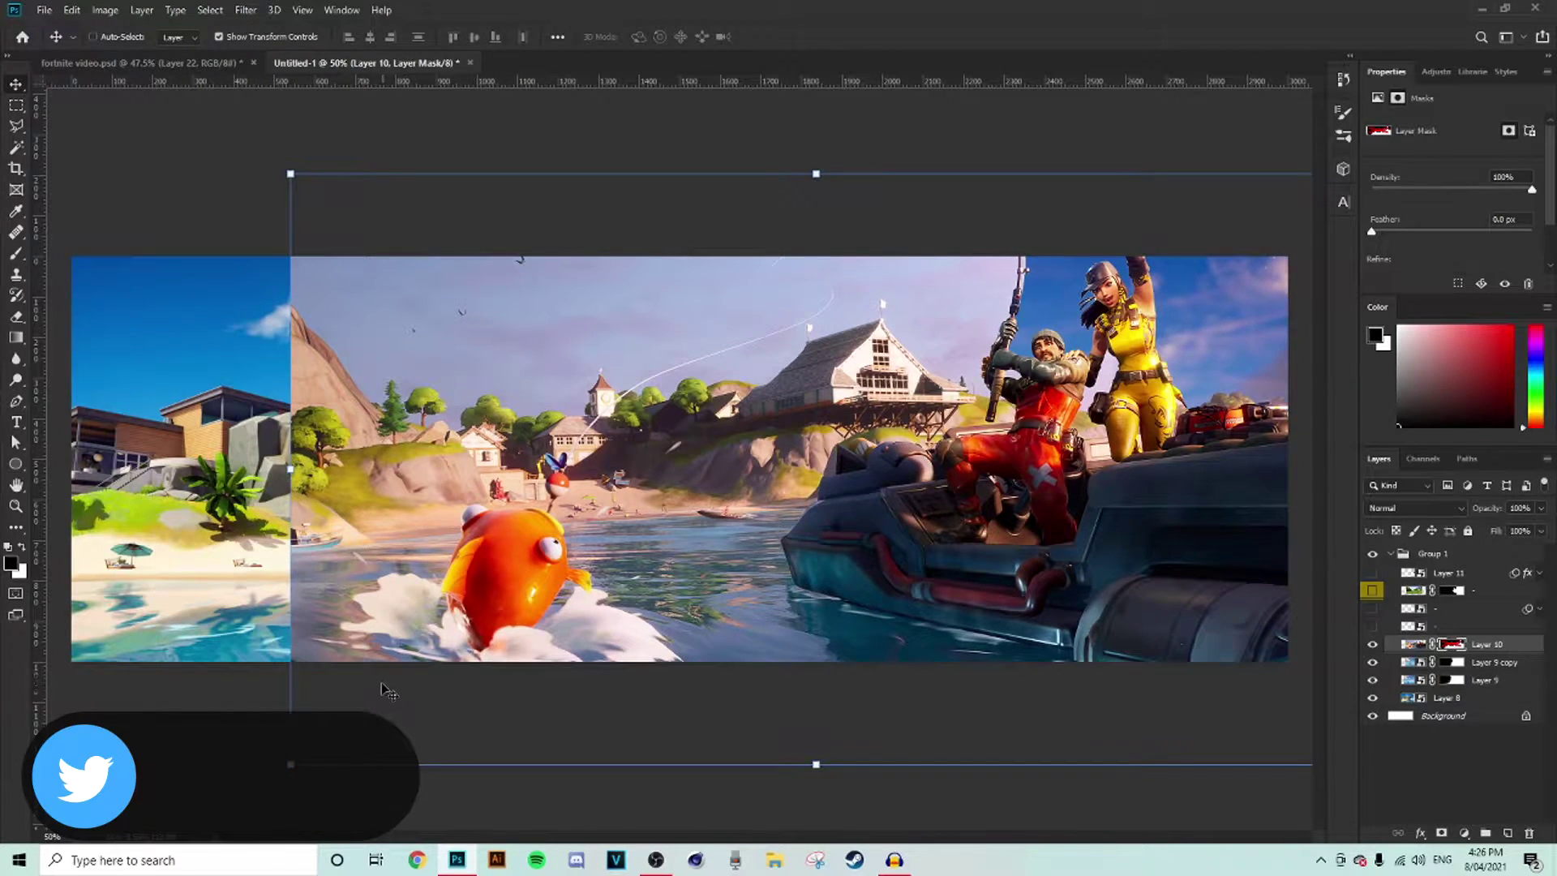
{"action": "left_click_drag", "start_coordinate": [403, 569], "coordinate": [410, 590]}
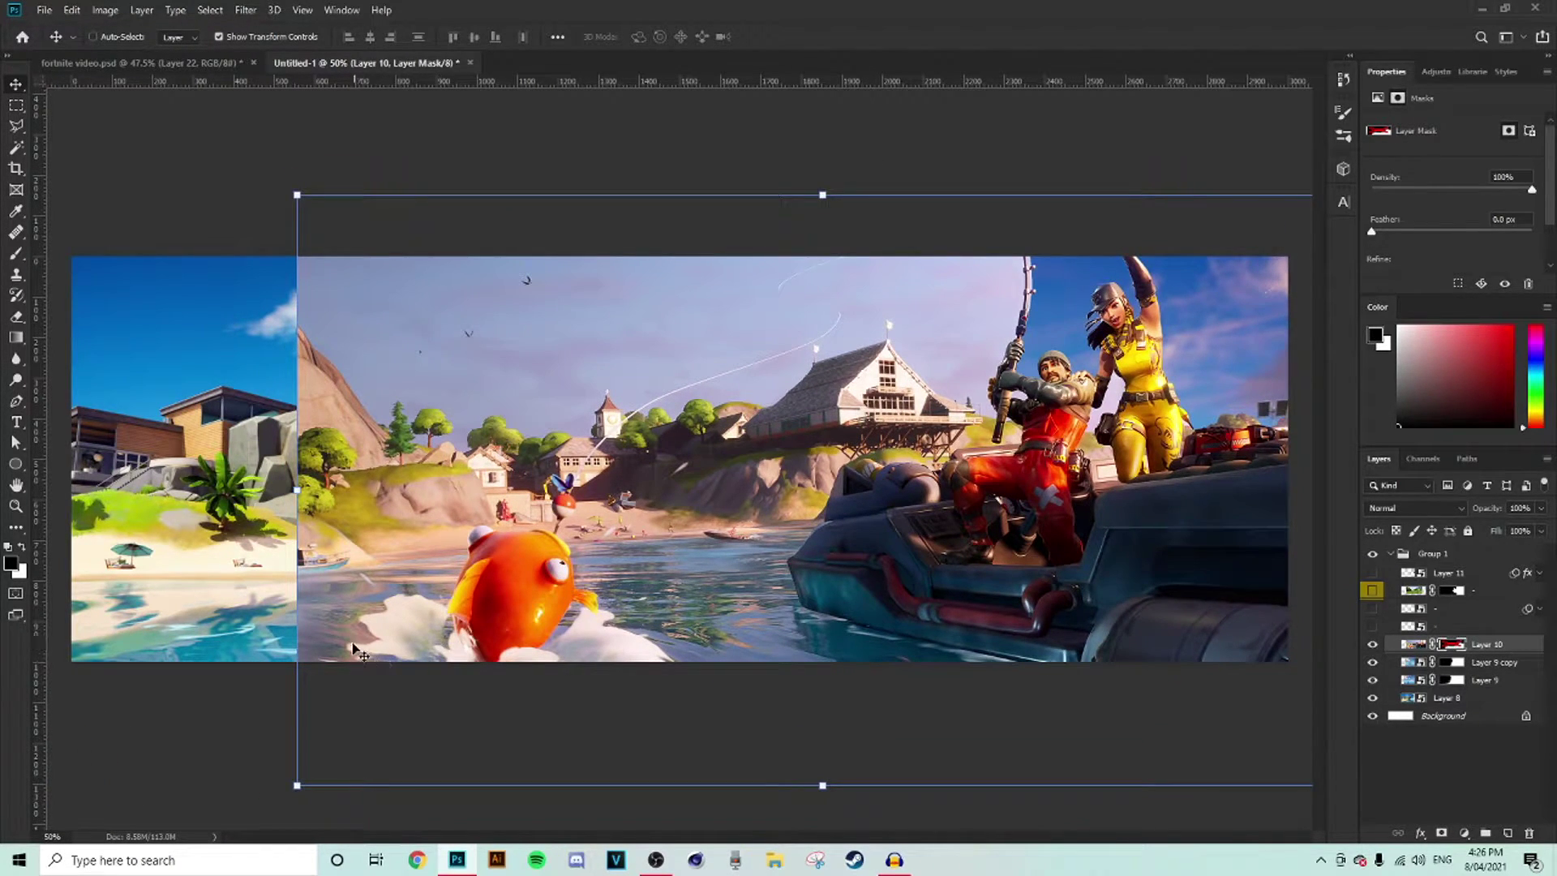
- Try outlining the orange fish, its splash and the fishing line on Layer 10 with the Lasso tool
{"action": "left_click", "coordinate": [16, 126]}
{"action": "left_click", "coordinate": [57, 120]}
{"action": "scroll", "coordinate": [379, 659], "scroll_direction": "up", "scroll_amount": 2}
{"action": "scroll", "coordinate": [379, 659], "scroll_direction": "up", "scroll_amount": 2}
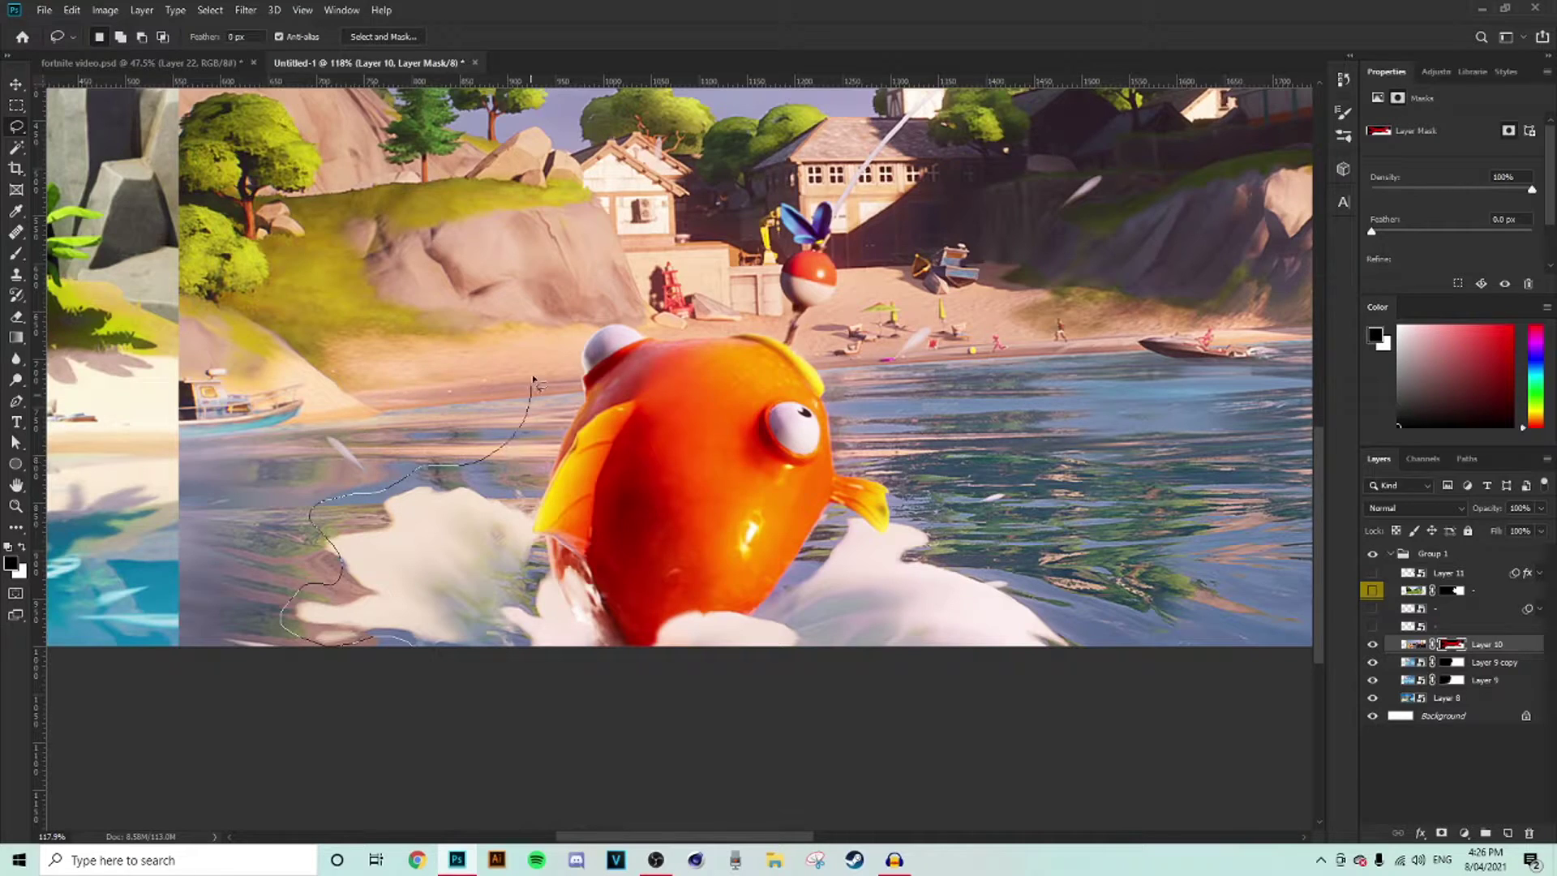
{"action": "left_click_drag", "start_coordinate": [750, 297], "coordinate": [752, 297]}
{"action": "scroll", "coordinate": [914, 284], "scroll_direction": "down", "scroll_amount": 10}
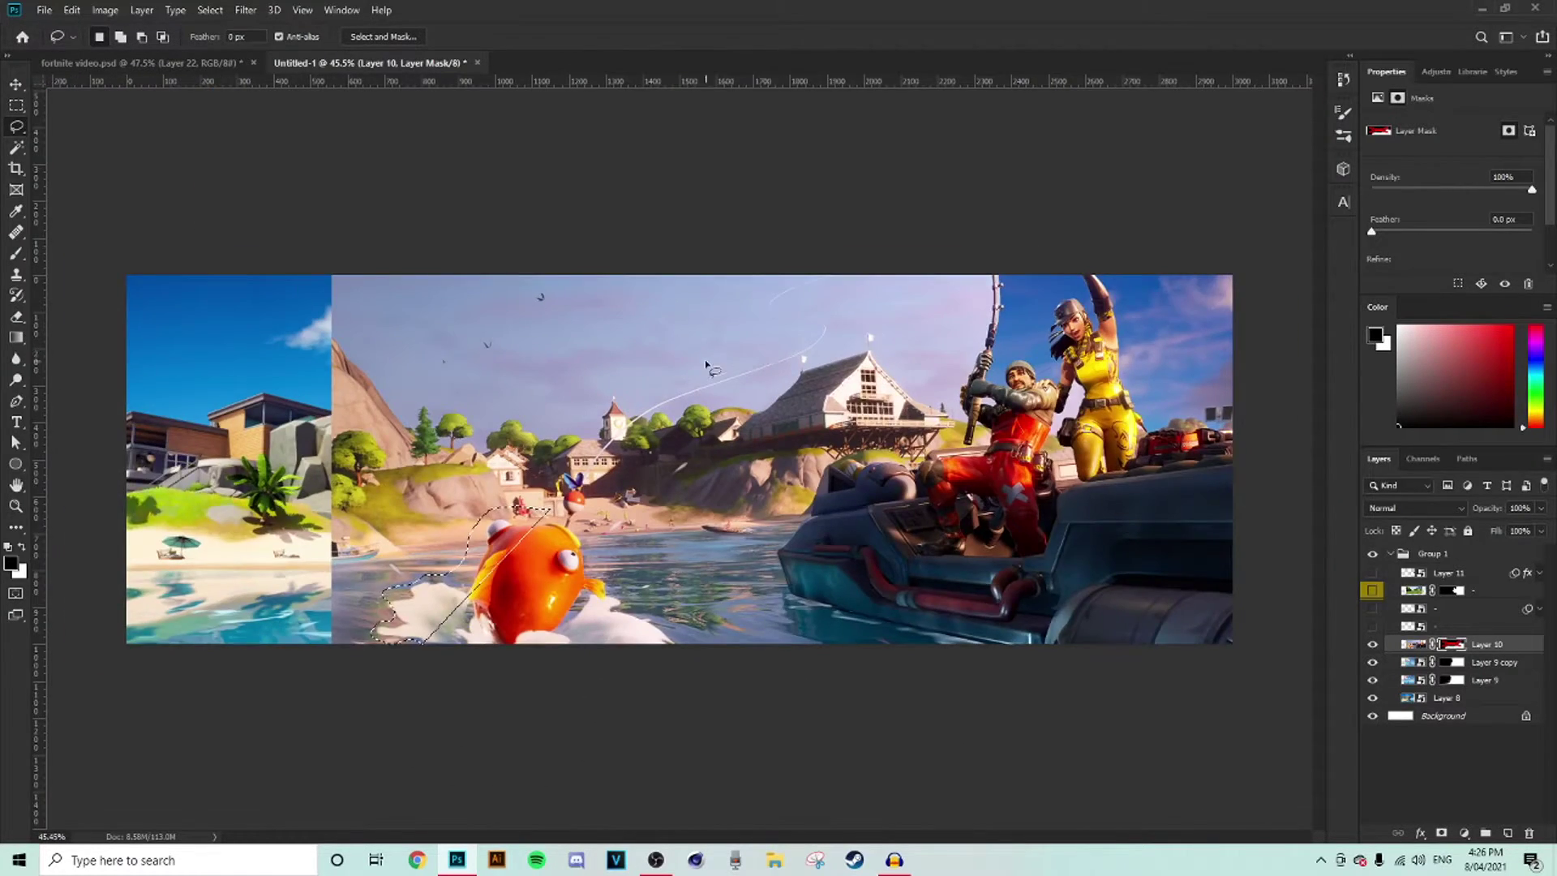
{"action": "scroll", "coordinate": [707, 365], "scroll_direction": "up", "scroll_amount": 6}
{"action": "left_click_drag", "start_coordinate": [454, 569], "coordinate": [496, 502]}
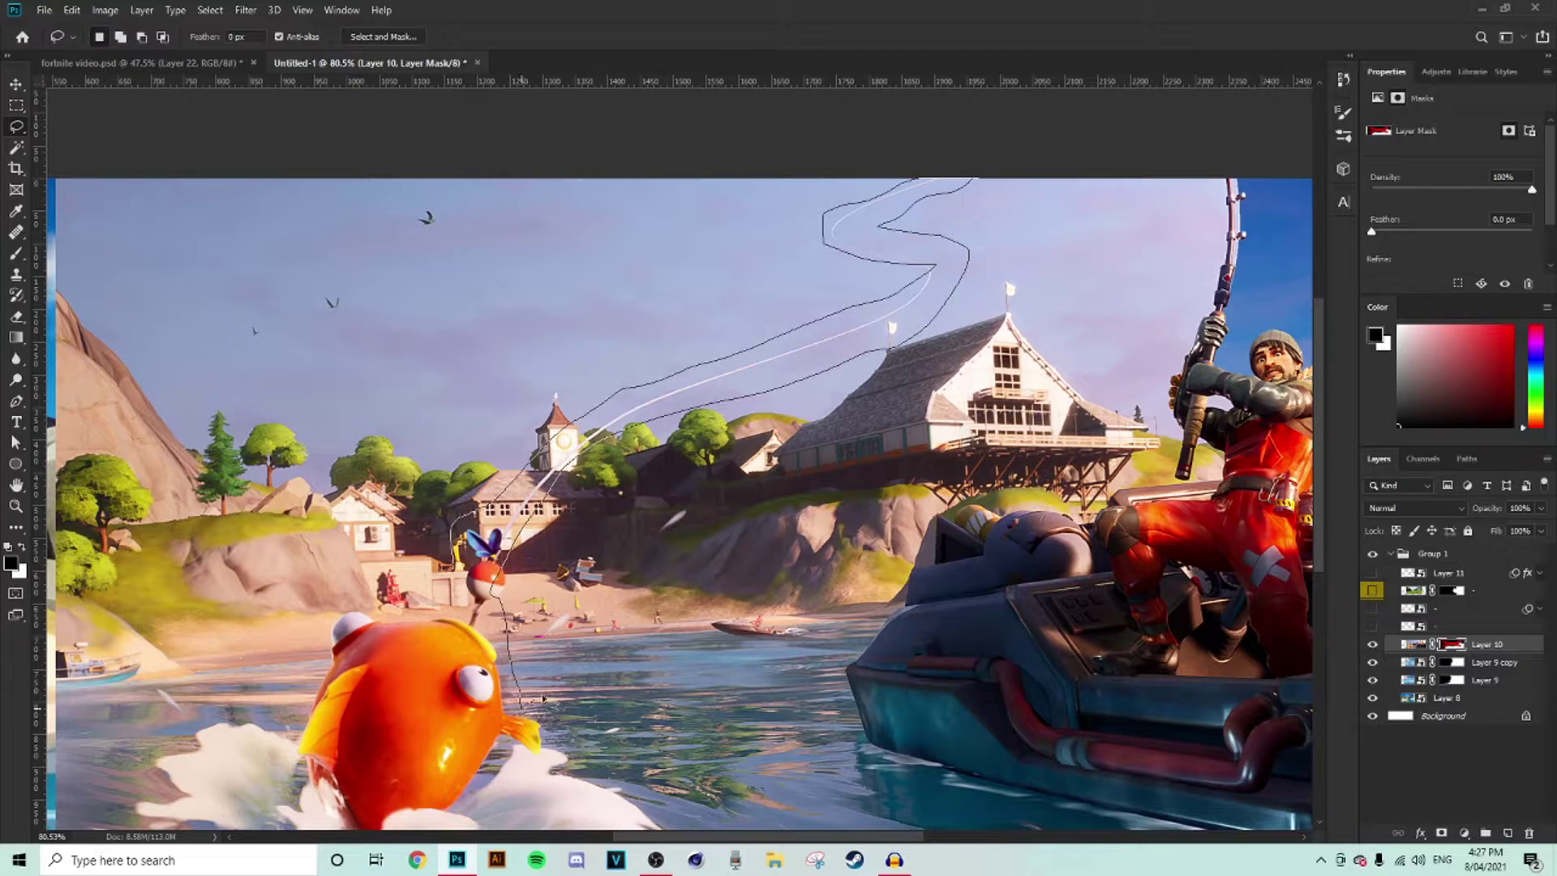
{"action": "left_click_drag", "start_coordinate": [827, 661], "coordinate": [854, 671]}
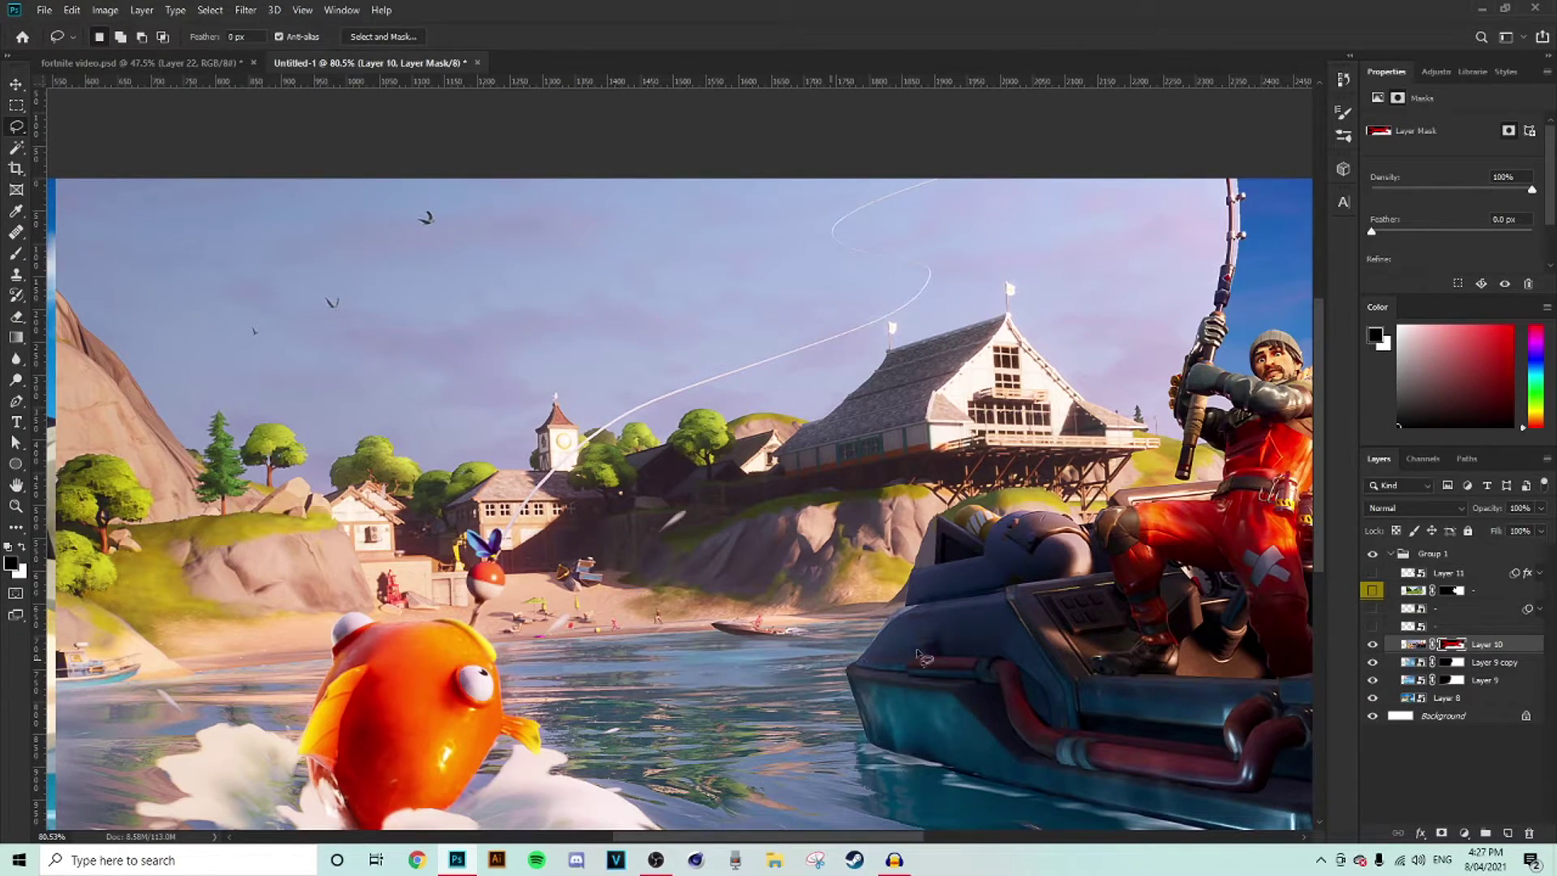
- Enable Layer 10's layer mask so only the fish, fishing line, boat and surrounding water show
{"action": "key", "text": "ctrl+0"}
{"action": "right_click", "coordinate": [1452, 645]}
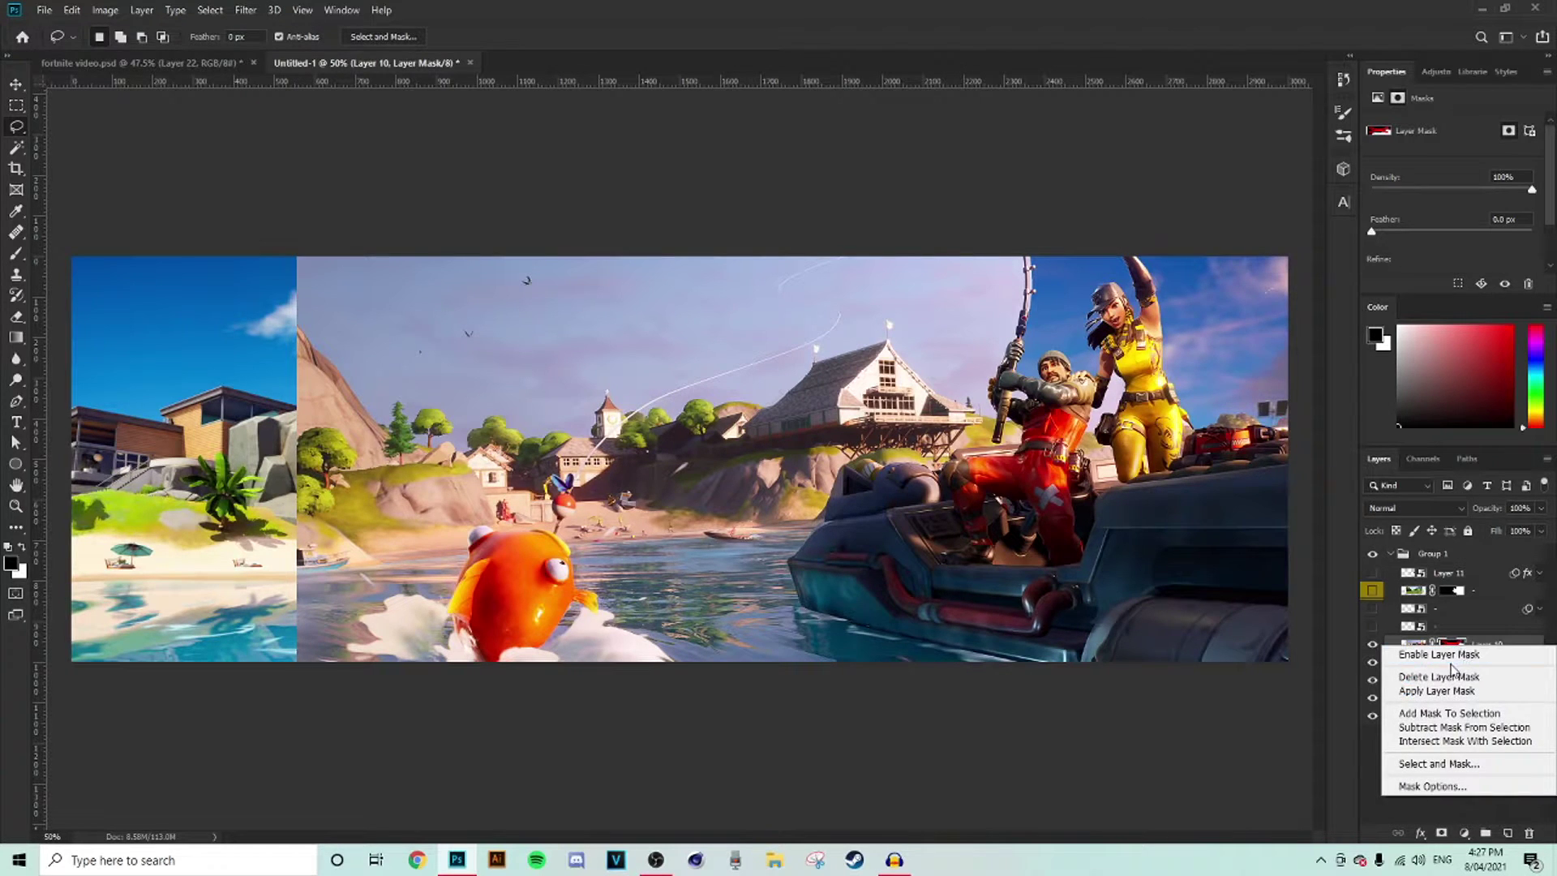
{"action": "left_click", "coordinate": [1454, 655]}
{"action": "scroll", "coordinate": [767, 573], "scroll_direction": "up", "scroll_amount": 3}
{"action": "scroll", "coordinate": [763, 579], "scroll_direction": "up", "scroll_amount": 2}
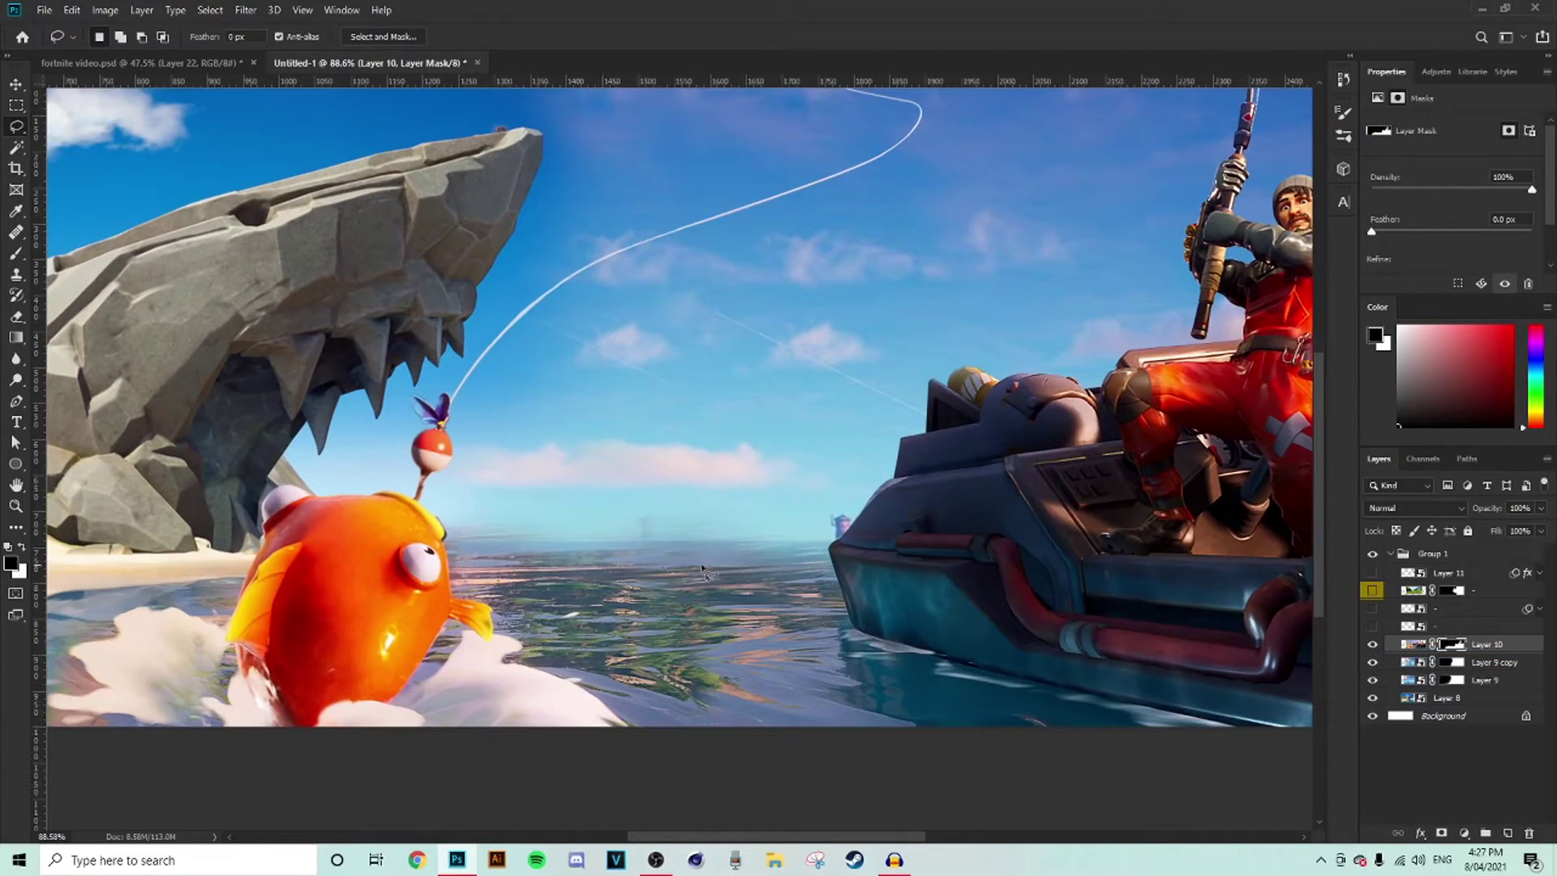
- Move the masked Layer 10 right so the fish sits in front of the shark rock's mouth and the boat reaches the canvas's right edge
{"action": "left_click", "coordinate": [17, 84]}
{"action": "scroll", "coordinate": [695, 441], "scroll_direction": "down", "scroll_amount": 3}
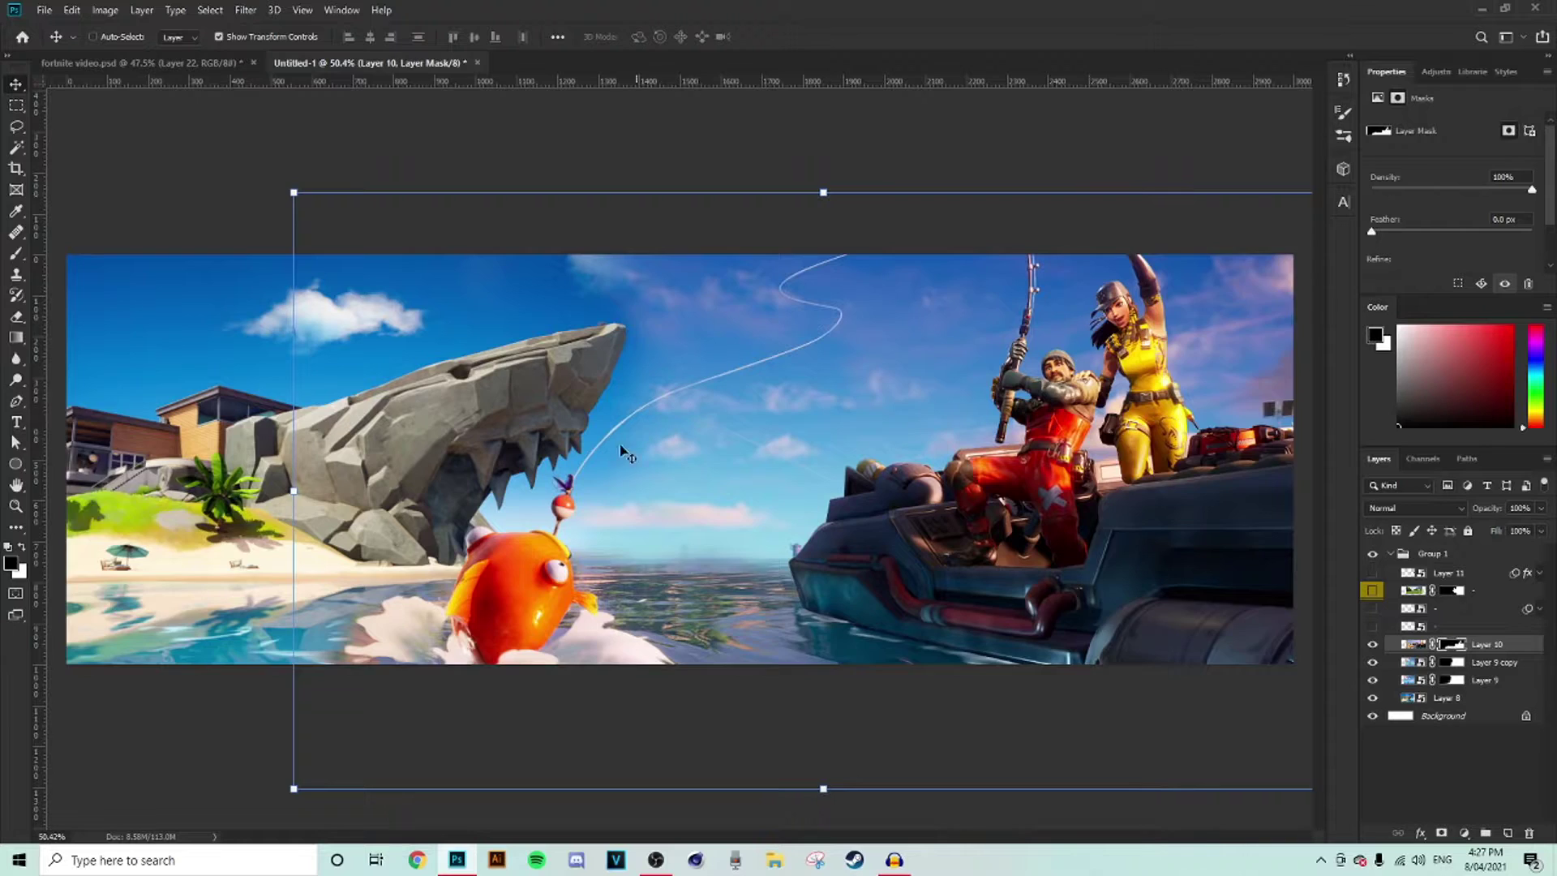
{"action": "scroll", "coordinate": [568, 527], "scroll_direction": "up", "scroll_amount": 2}
{"action": "scroll", "coordinate": [357, 614], "scroll_direction": "down", "scroll_amount": 3}
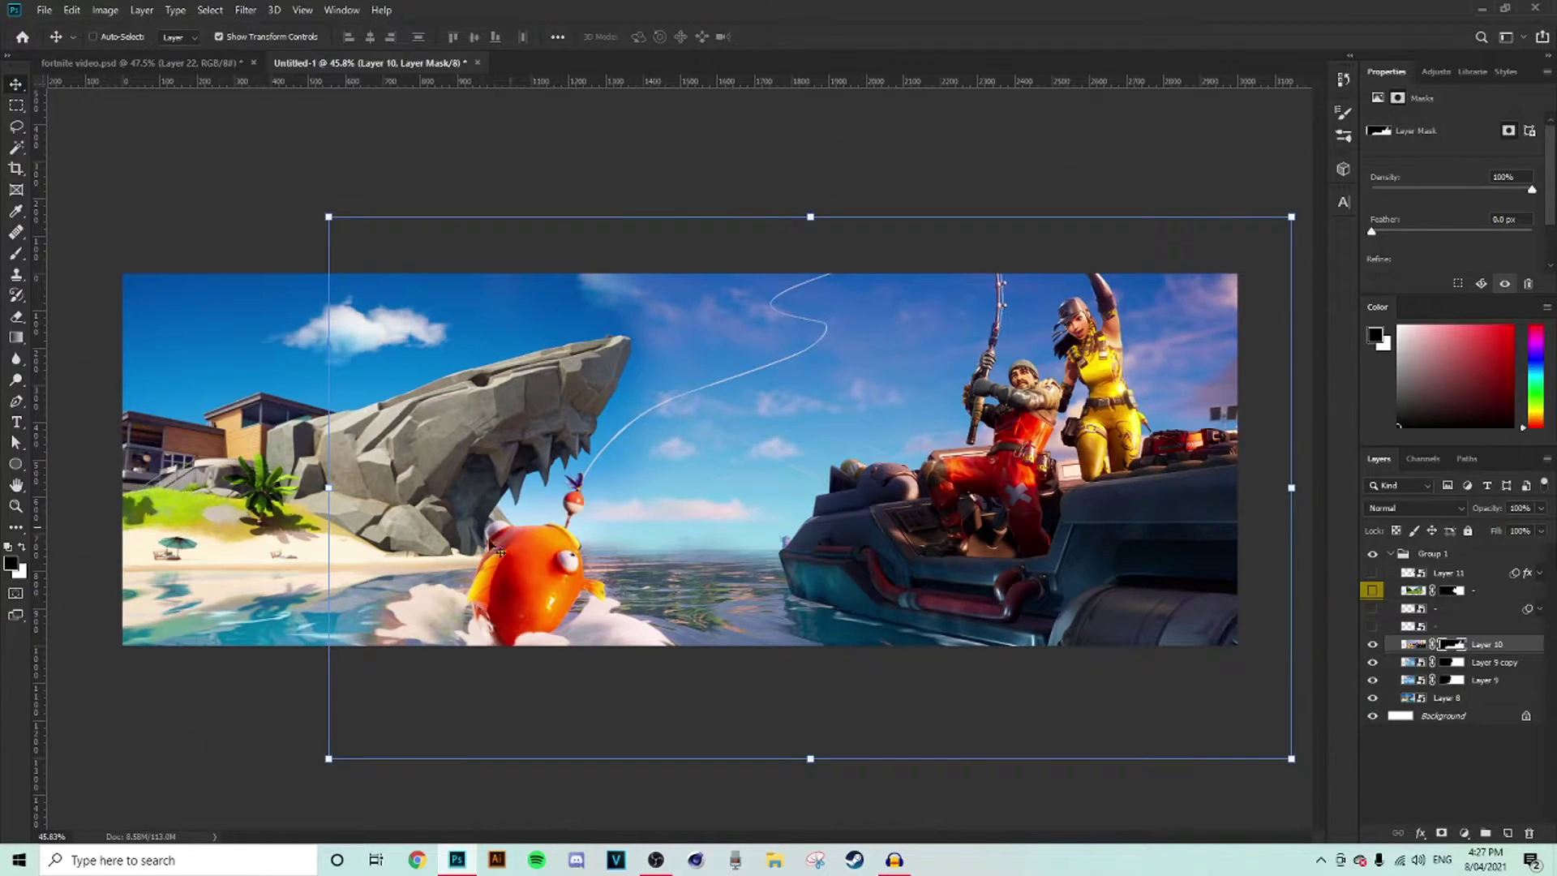
{"action": "scroll", "coordinate": [1054, 329], "scroll_direction": "up", "scroll_amount": 1}
{"action": "scroll", "coordinate": [955, 479], "scroll_direction": "up", "scroll_amount": 1}
{"action": "scroll", "coordinate": [720, 655], "scroll_direction": "down", "scroll_amount": 2}
{"action": "left_click_drag", "start_coordinate": [1160, 503], "coordinate": [1188, 503]}
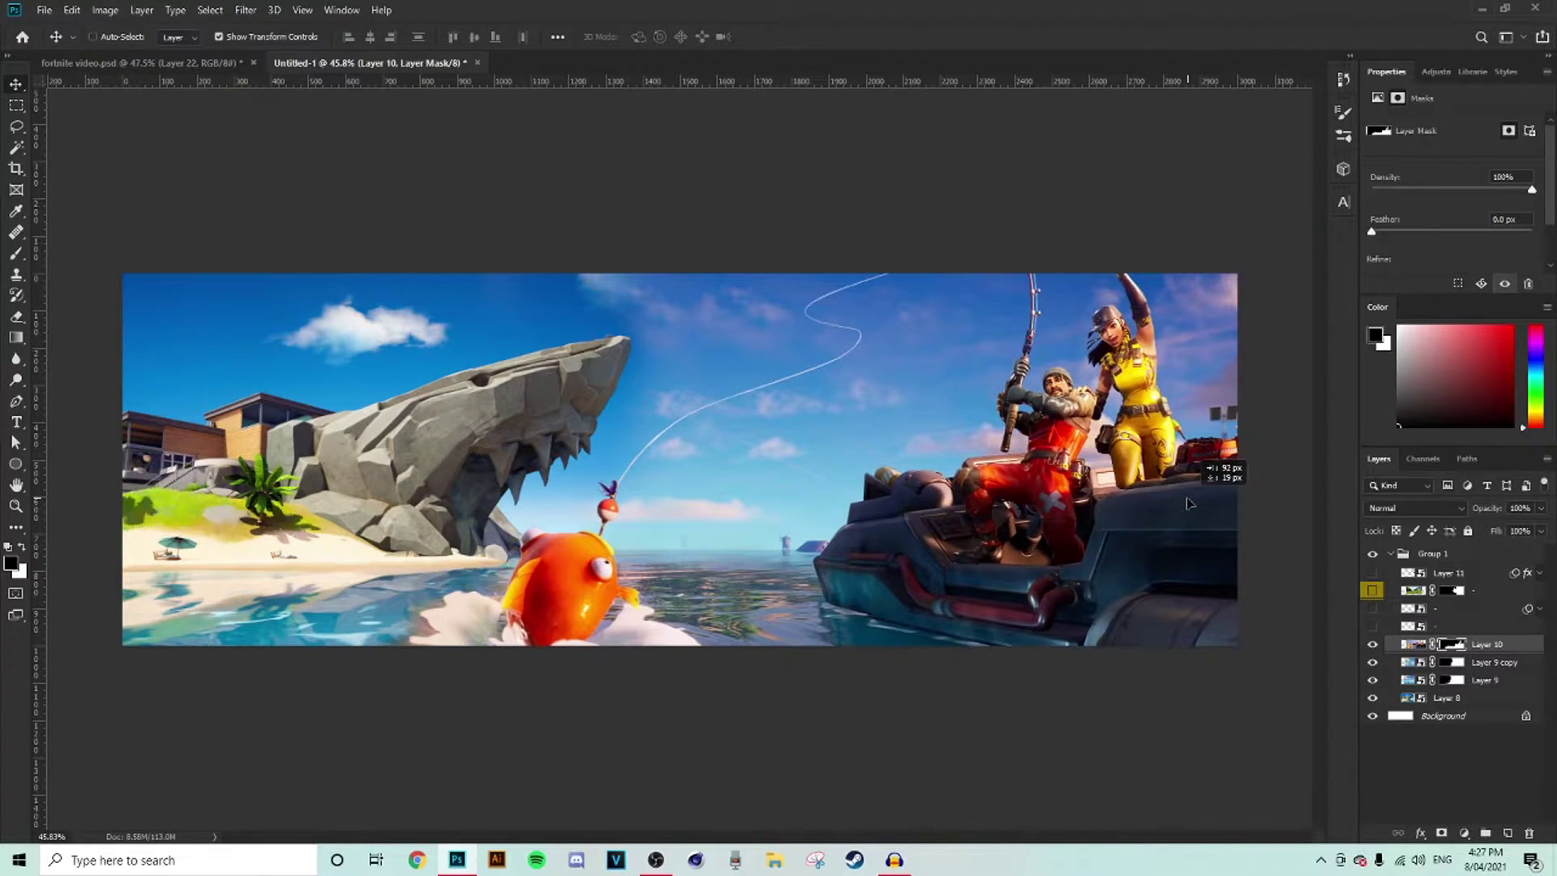
{"action": "scroll", "coordinate": [1070, 574], "scroll_direction": "up", "scroll_amount": 2}
{"action": "left_click_drag", "start_coordinate": [1059, 566], "coordinate": [1046, 566]}
{"action": "scroll", "coordinate": [1046, 566], "scroll_direction": "down", "scroll_amount": 4}
- Paint black on Layer 10's mask with the Brush tool along the horizon between the fish and the boat
{"action": "scroll", "coordinate": [869, 621], "scroll_direction": "up", "scroll_amount": 6}
{"action": "left_click", "coordinate": [16, 253]}
{"action": "scroll", "coordinate": [687, 504], "scroll_direction": "up", "scroll_amount": 3}
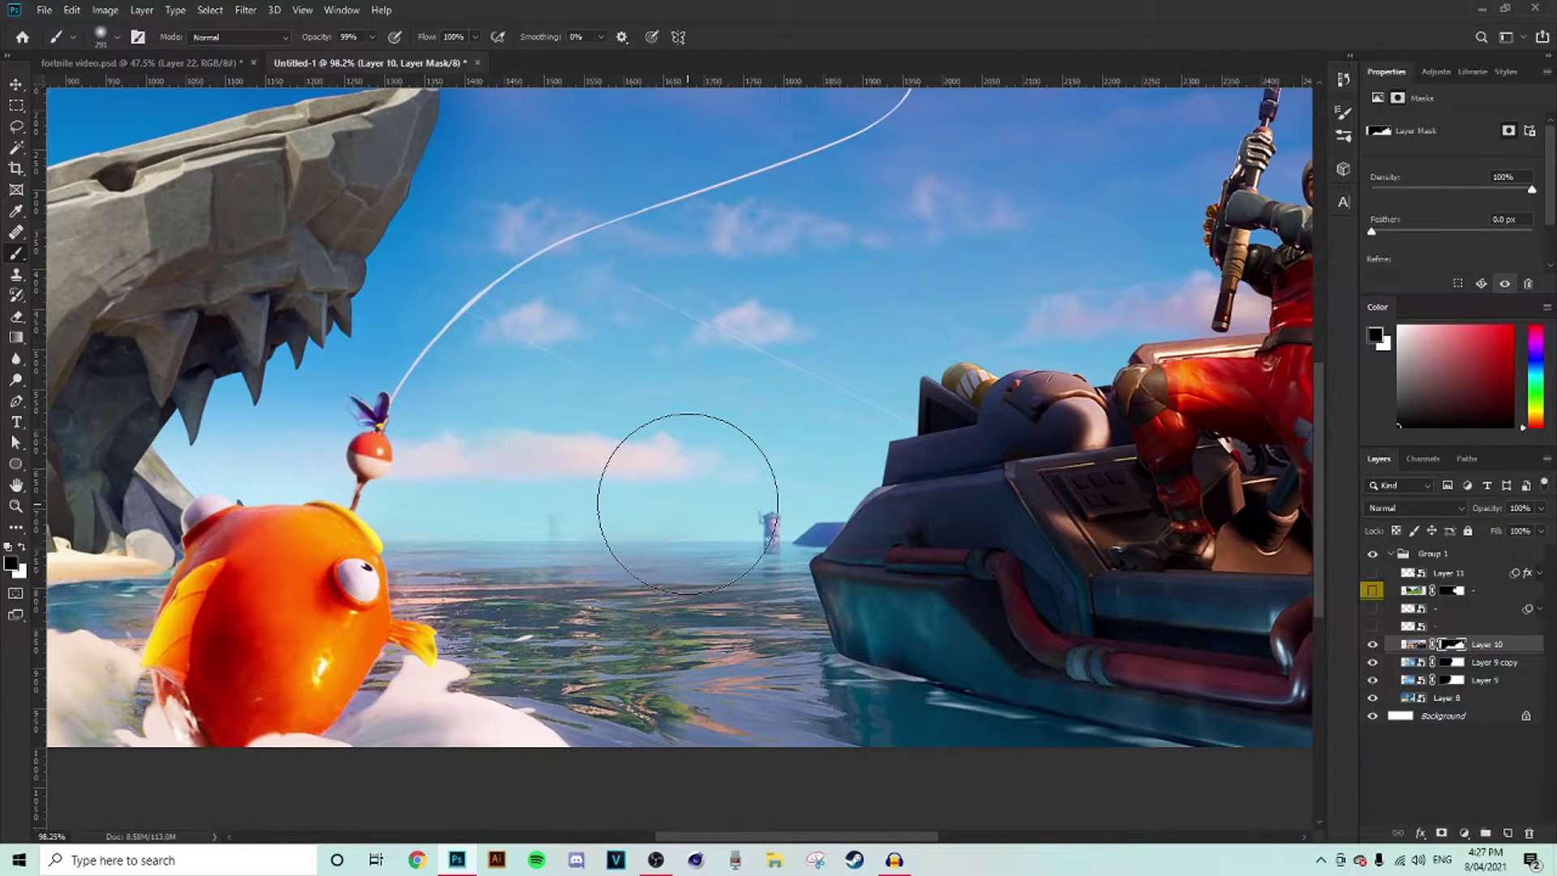
{"action": "left_click_drag", "start_coordinate": [662, 495], "coordinate": [600, 493]}
{"action": "key", "text": "]"}
{"action": "scroll", "coordinate": [1458, 647], "scroll_direction": "up", "scroll_amount": 1}
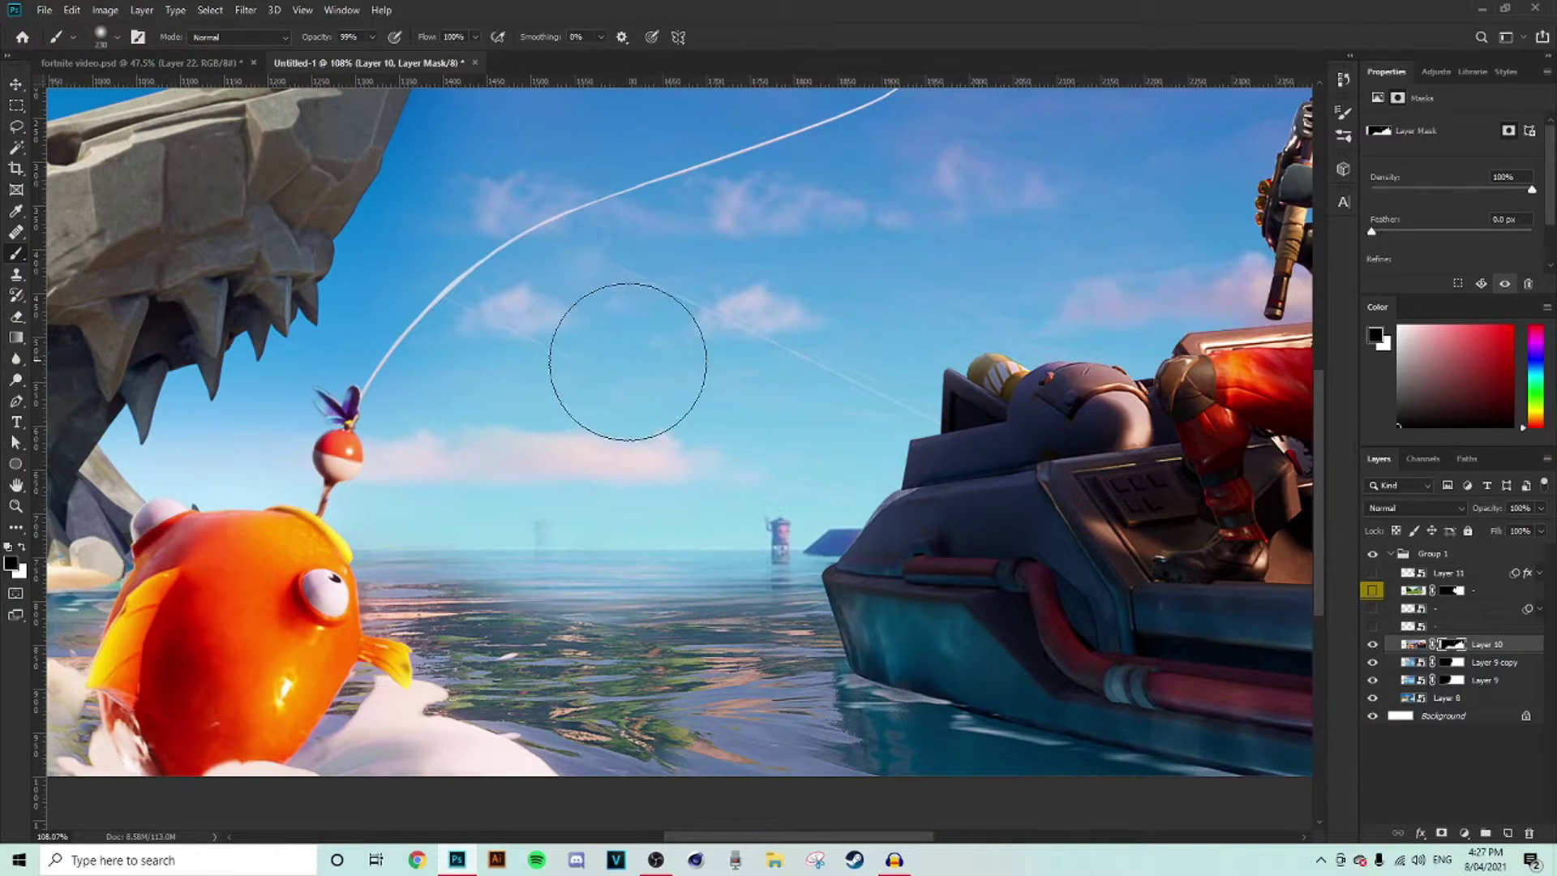
- Try white and black brush strokes on Layer 10's mask in the sky above the boat, and undo both
{"action": "key", "text": "x"}
{"action": "left_click", "coordinate": [838, 299]}
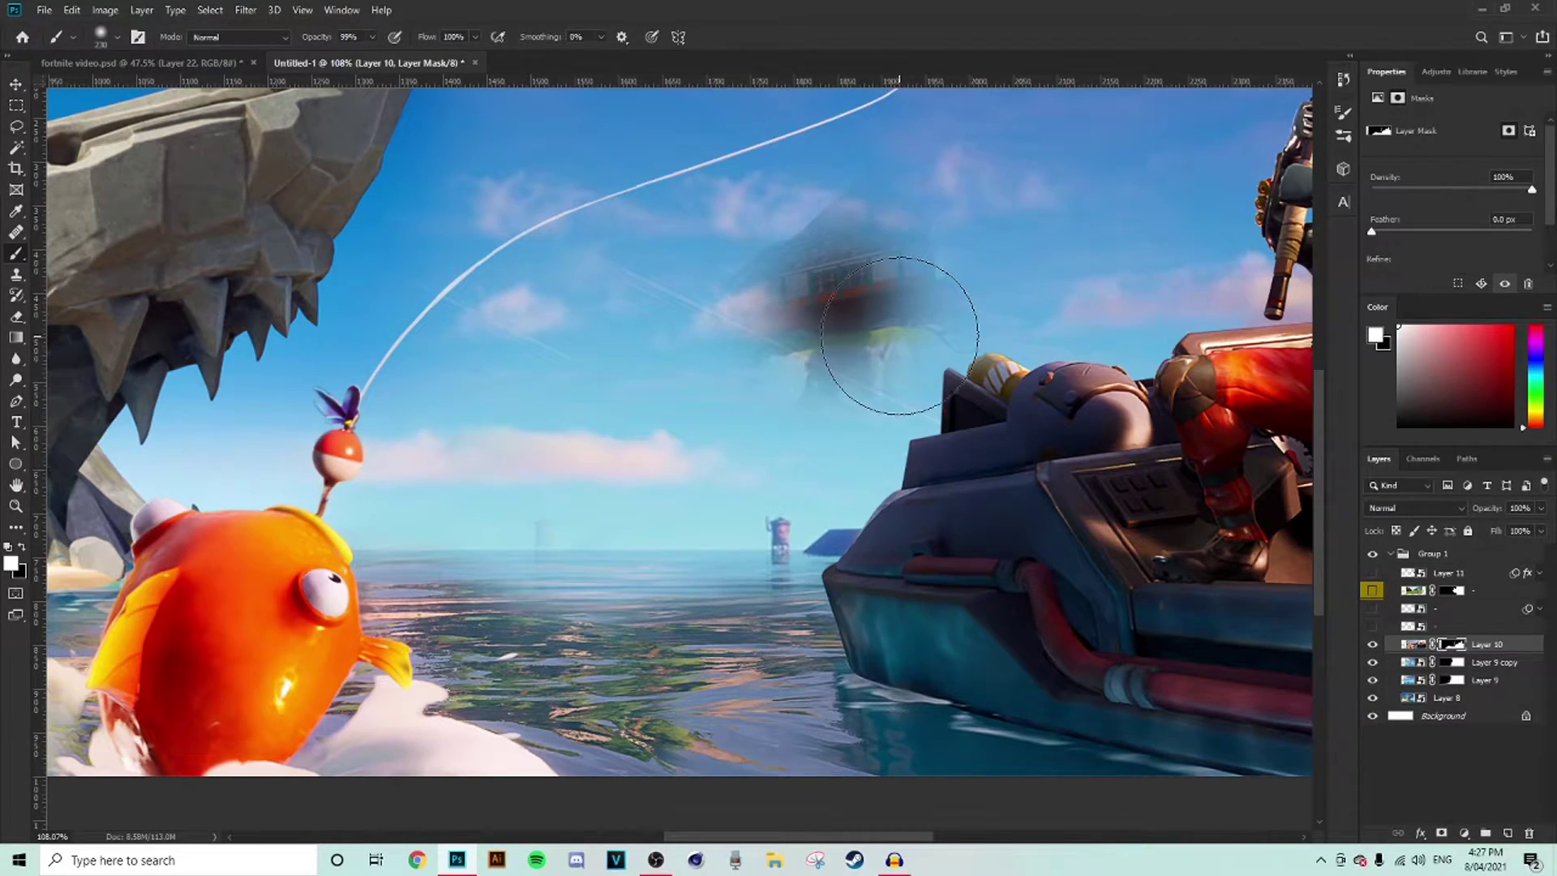
{"action": "key", "text": "x"}
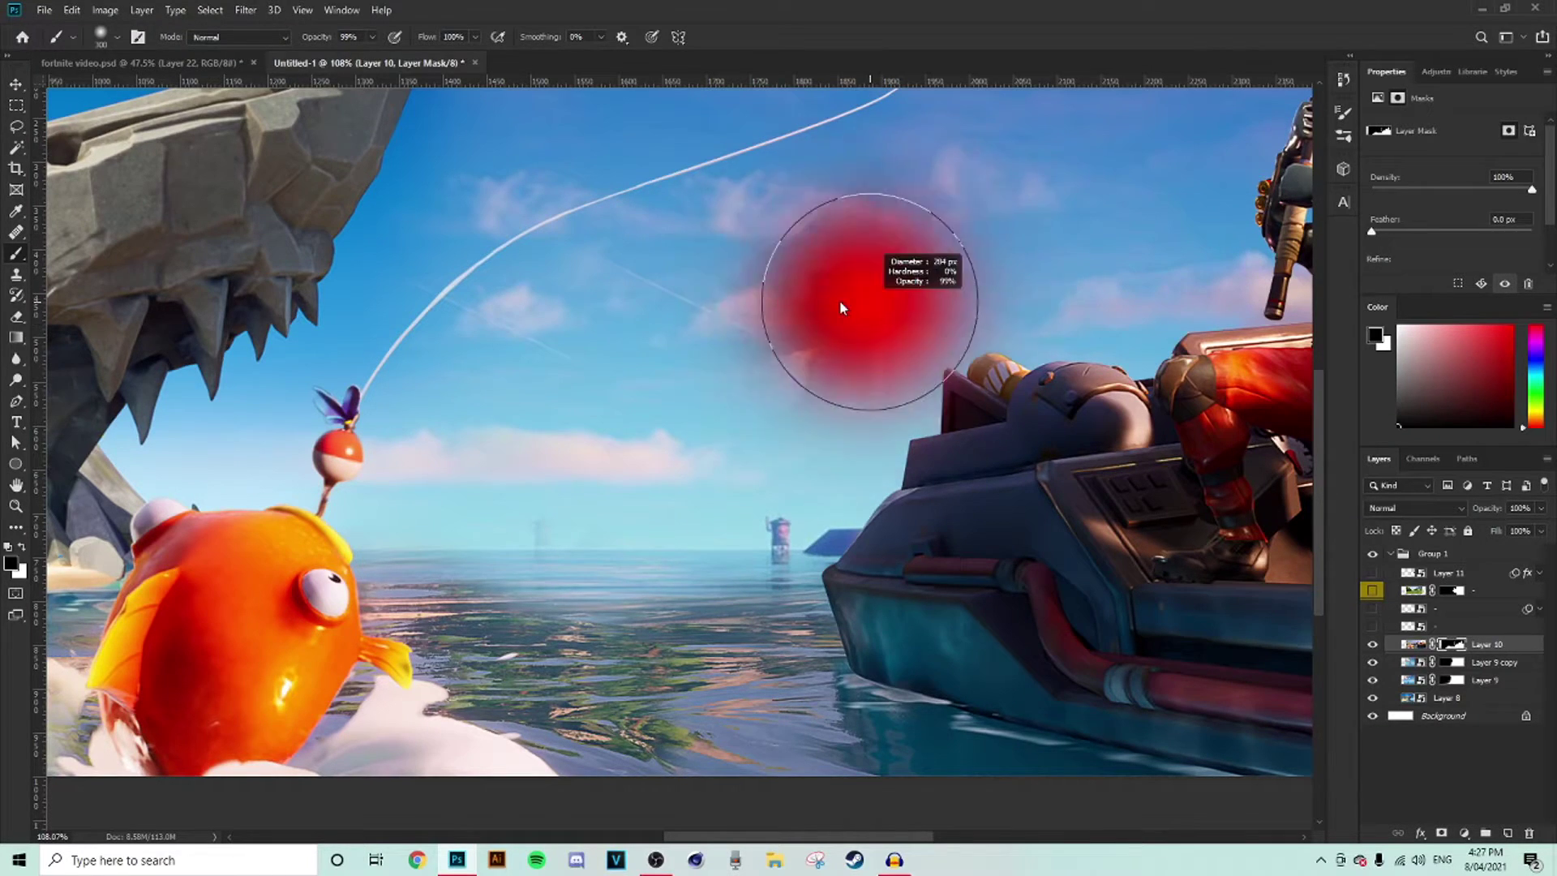
{"action": "left_click", "coordinate": [861, 308]}
{"action": "key", "text": "ctrl+z"}
{"action": "key", "text": "ctrl+z"}
- Paint black on Layer 10's mask with a soft 163 px brush along the waterline beside the fish to blend the two seas
{"action": "right_click", "coordinate": [616, 588], "text": "alt"}
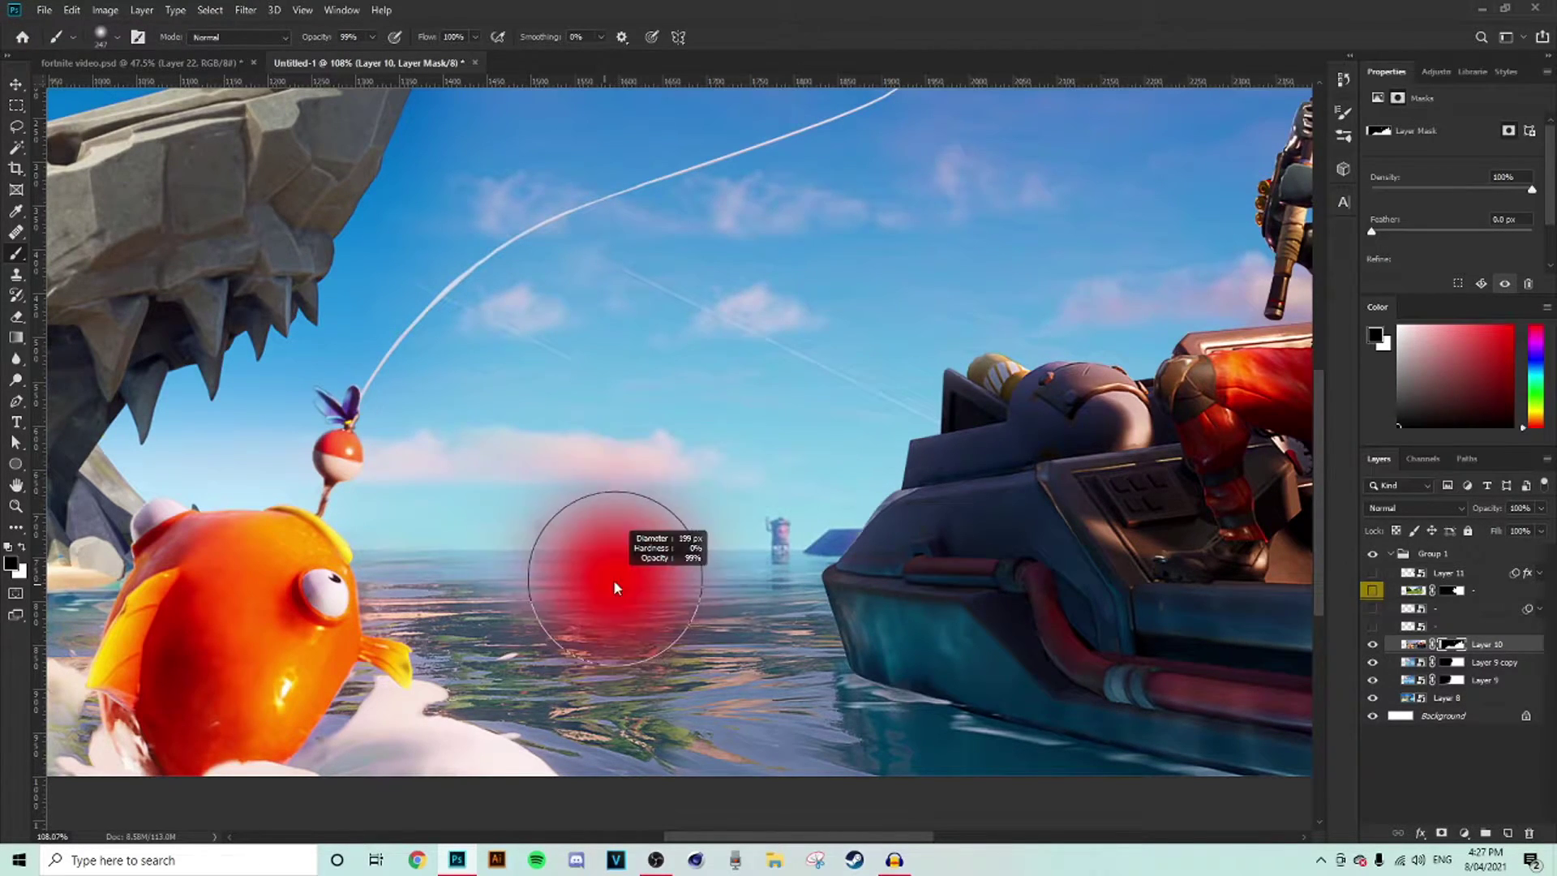
{"action": "left_click_drag", "start_coordinate": [511, 556], "coordinate": [444, 557]}
{"action": "scroll", "coordinate": [443, 557], "scroll_direction": "down", "scroll_amount": 5}
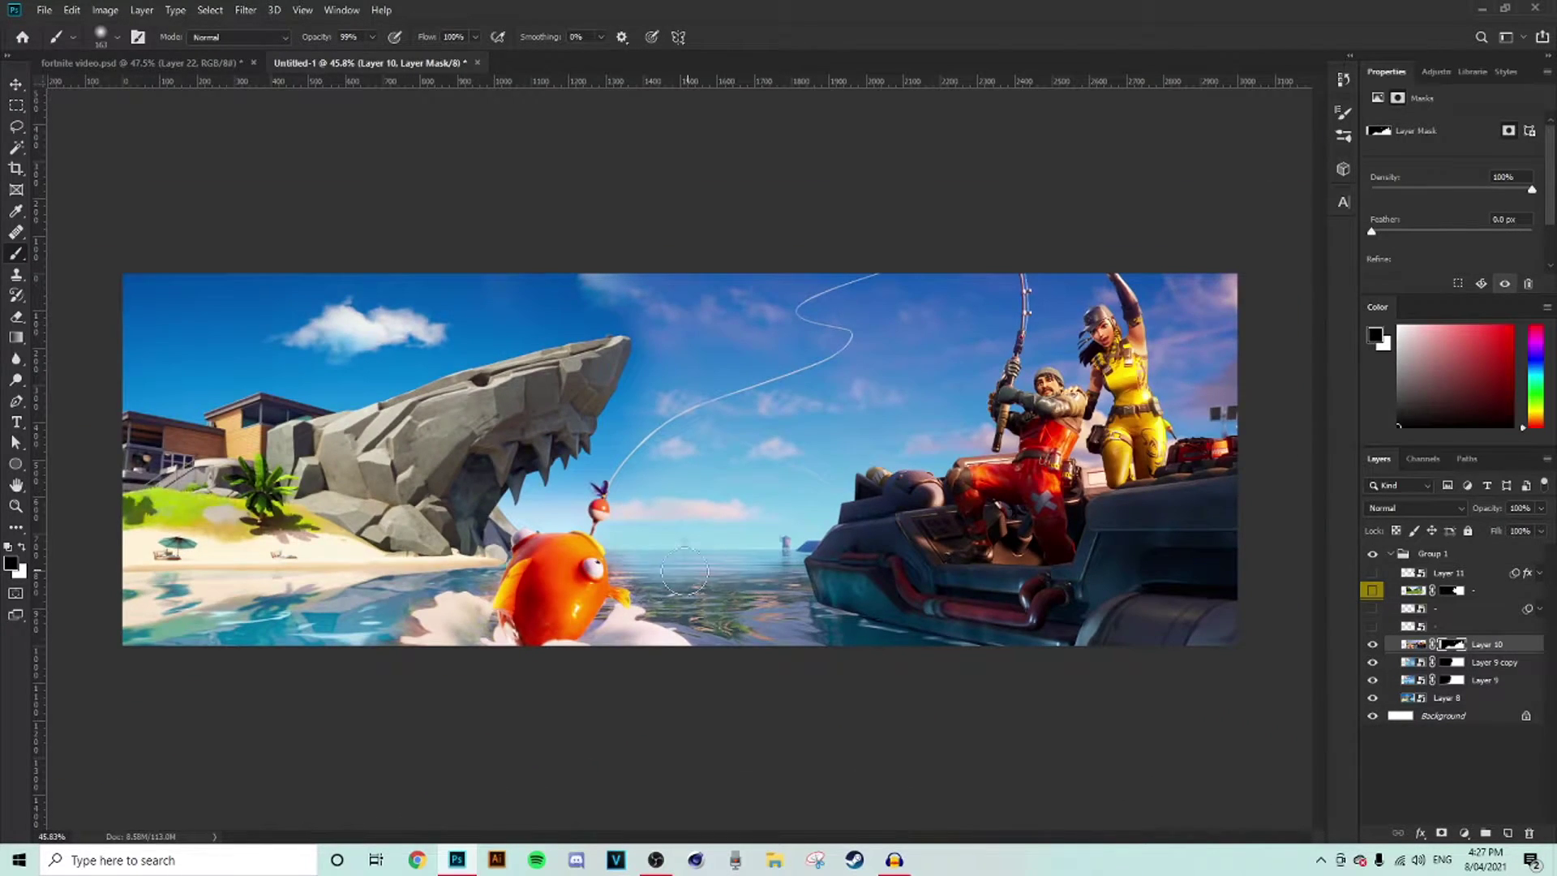
{"action": "scroll", "coordinate": [409, 620], "scroll_direction": "up", "scroll_amount": 3}
{"action": "scroll", "coordinate": [408, 620], "scroll_direction": "down", "scroll_amount": 4}
{"action": "scroll", "coordinate": [407, 615], "scroll_direction": "up", "scroll_amount": 2}
{"action": "scroll", "coordinate": [892, 491], "scroll_direction": "down", "scroll_amount": 1}
{"action": "scroll", "coordinate": [892, 494], "scroll_direction": "up", "scroll_amount": 2}
{"action": "scroll", "coordinate": [900, 562], "scroll_direction": "up", "scroll_amount": 4}
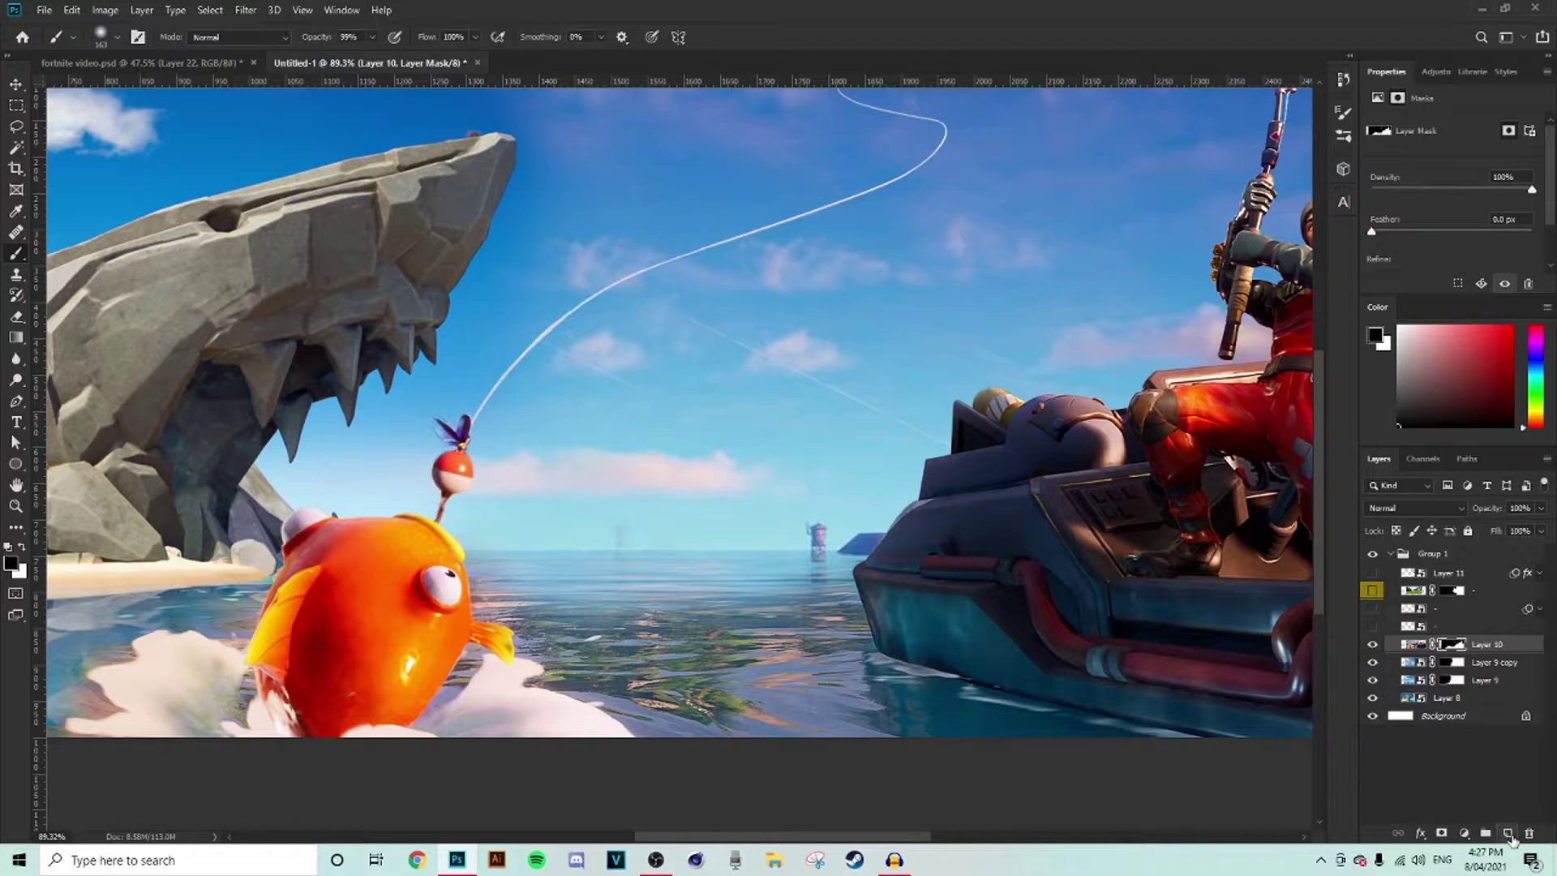
- Add a new layer clipped to Layer 10 and set the foreground colour to a brightened water blue, #10a7d9
{"action": "left_click", "coordinate": [1508, 834]}
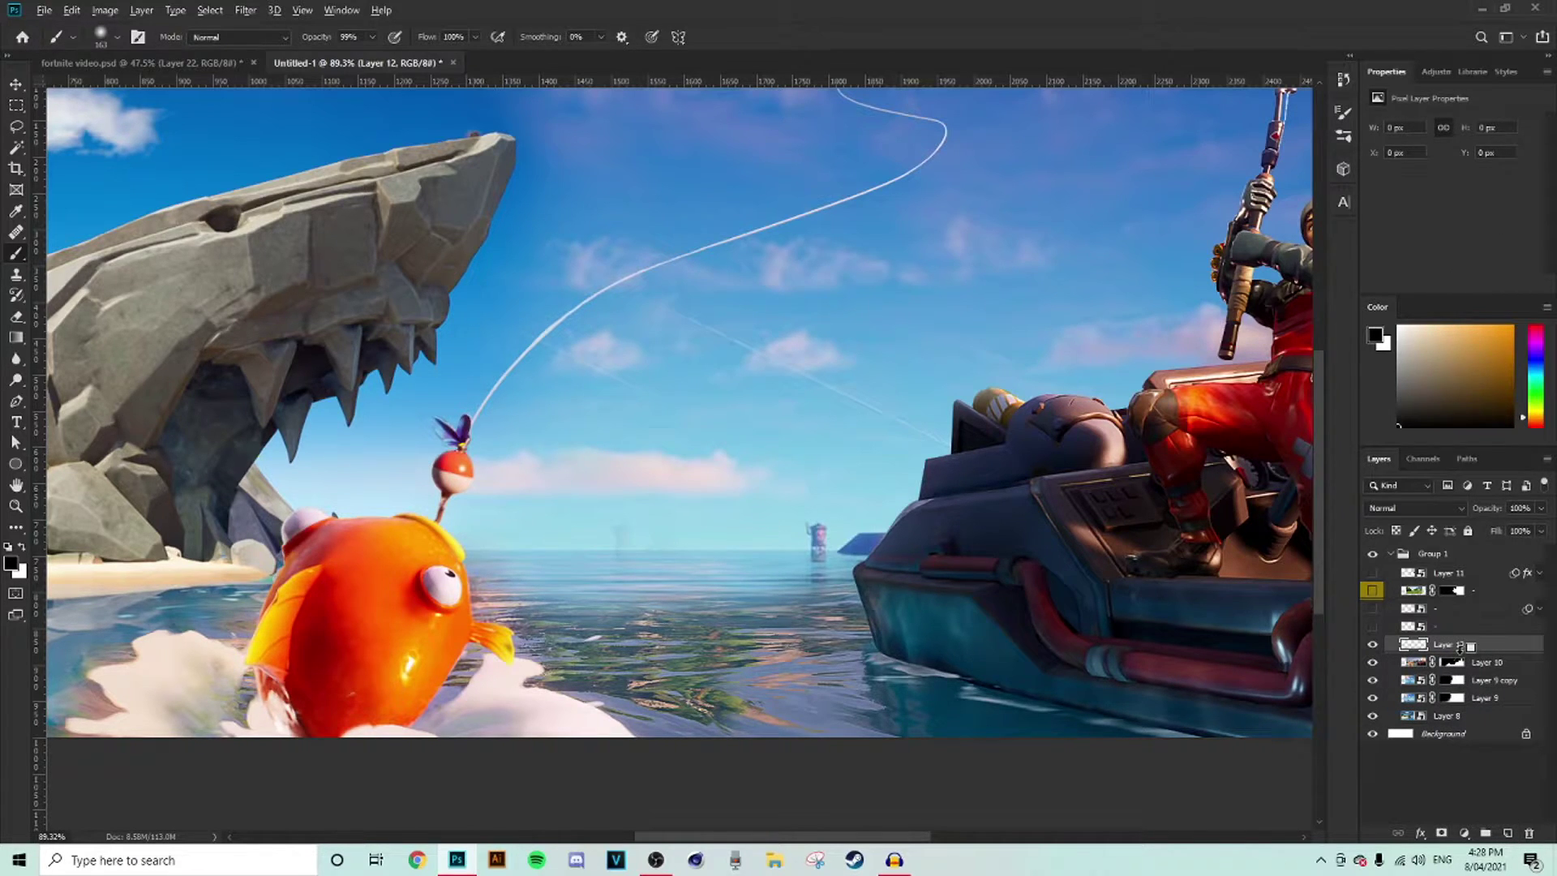
{"action": "left_click", "coordinate": [22, 548]}
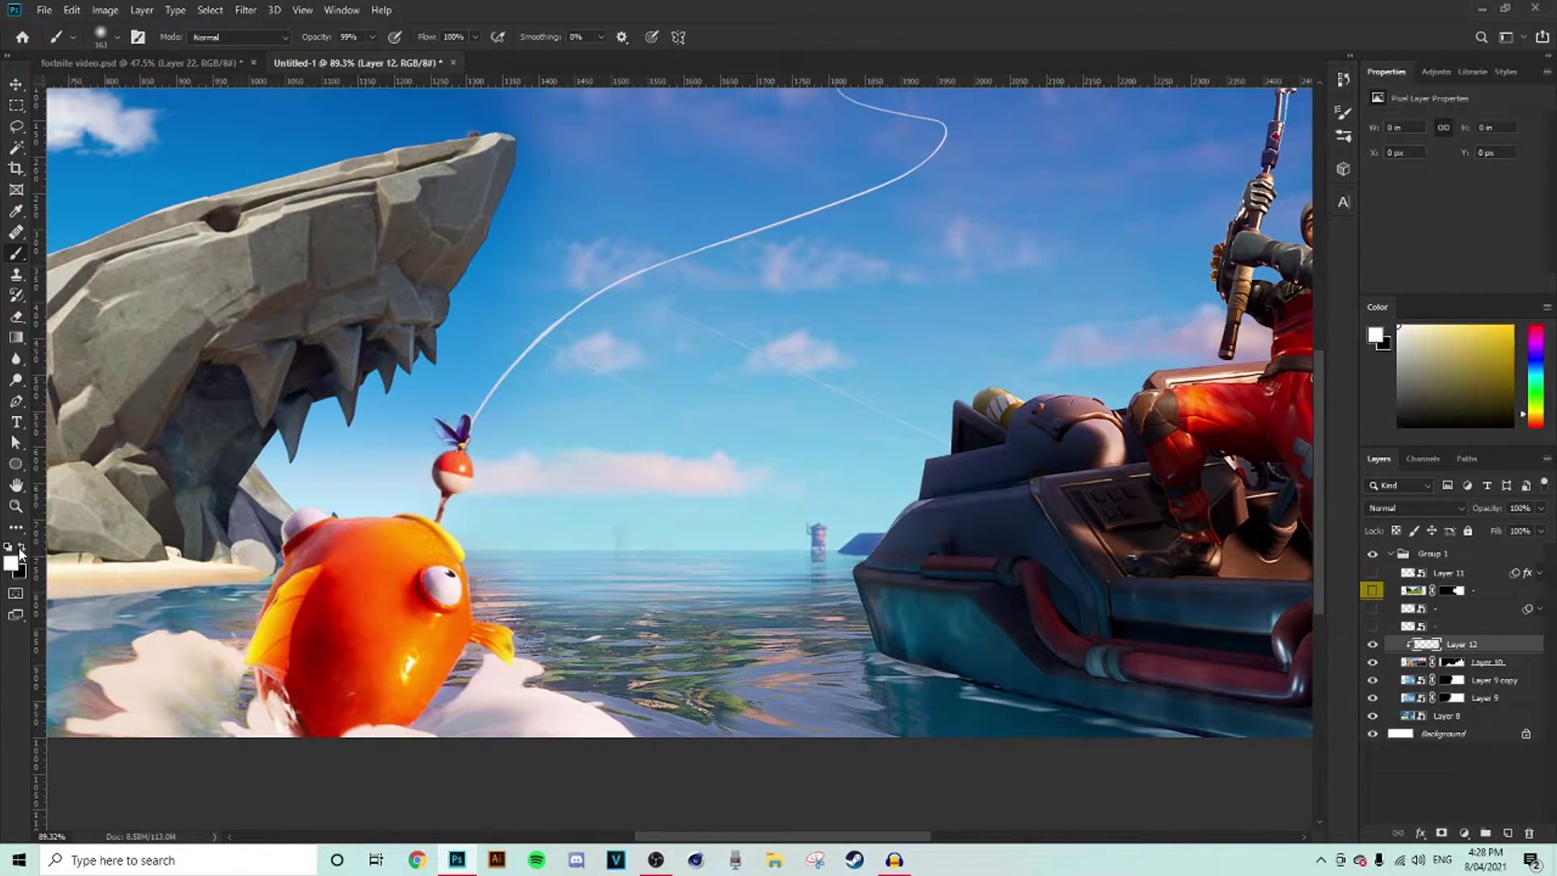
{"action": "left_click", "coordinate": [11, 564]}
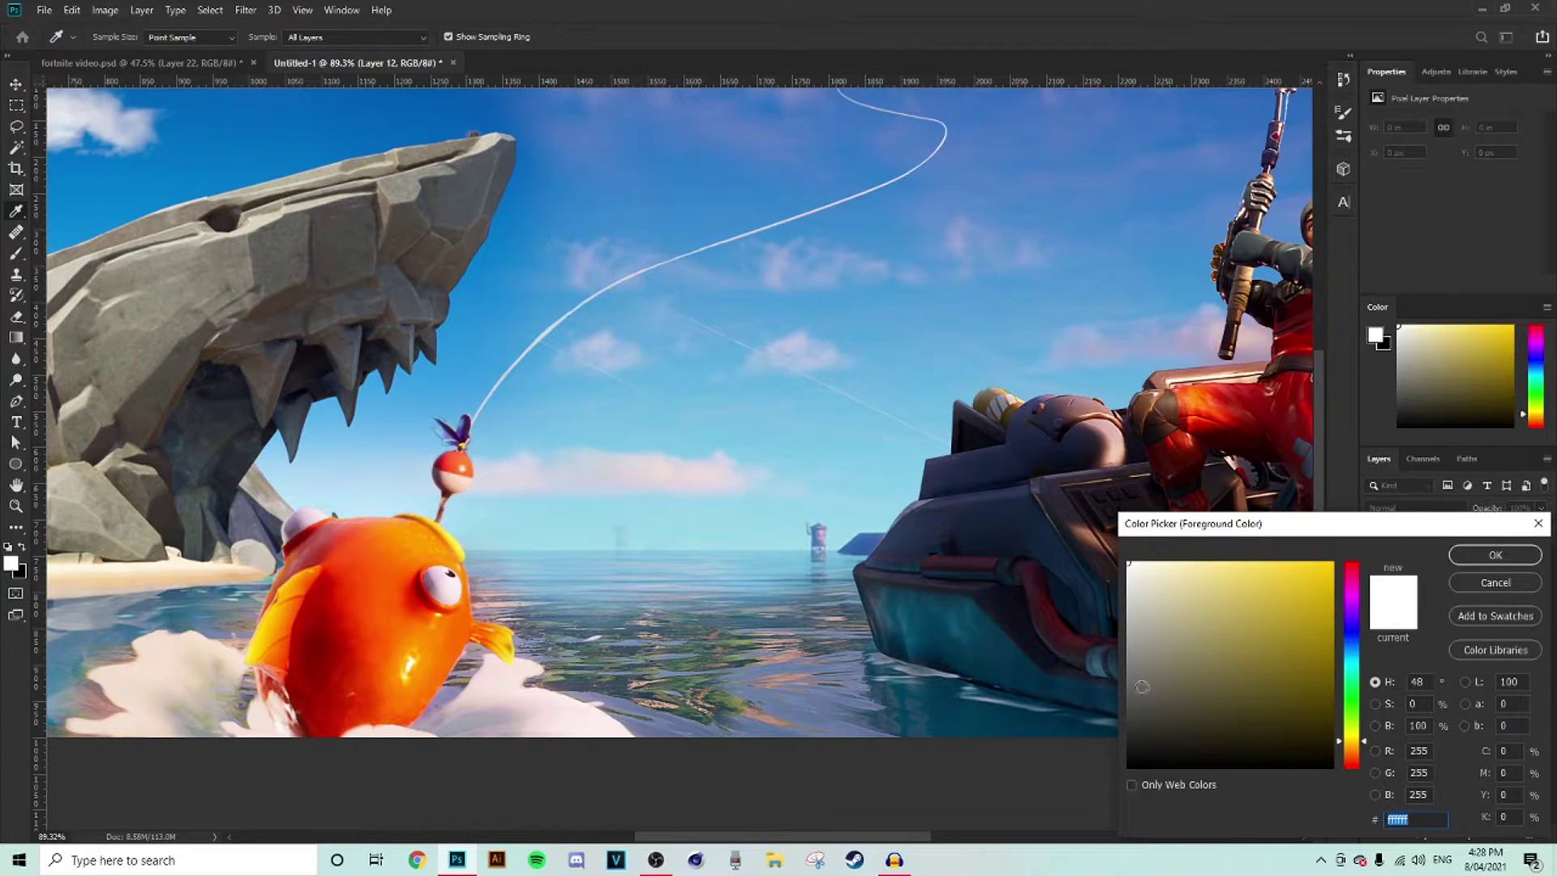
{"action": "left_click_drag", "start_coordinate": [817, 842], "coordinate": [664, 842]}
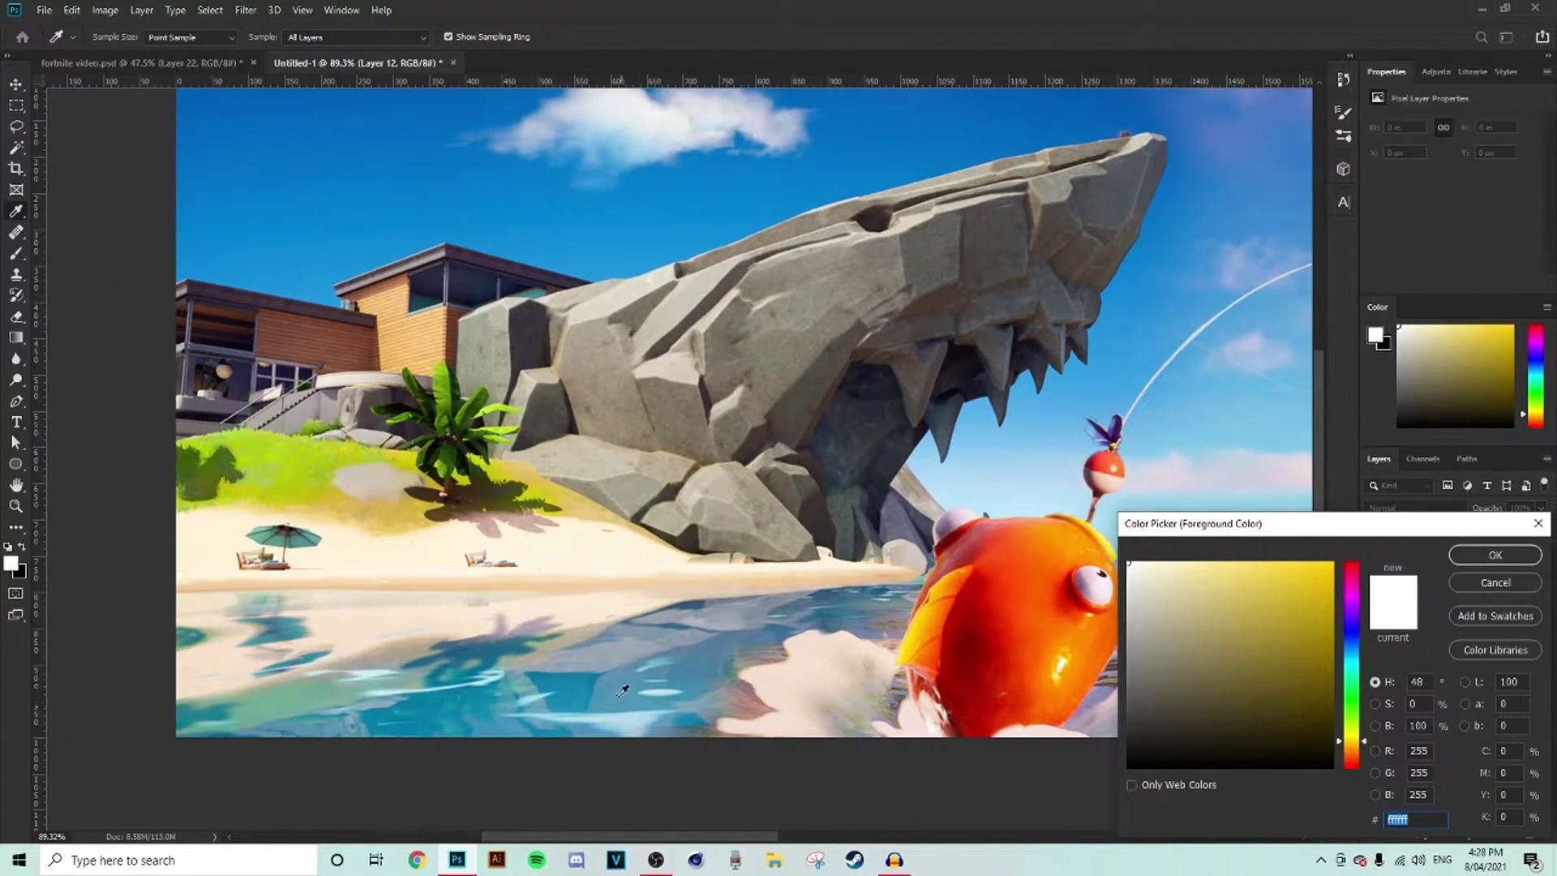
{"action": "left_click", "coordinate": [579, 692]}
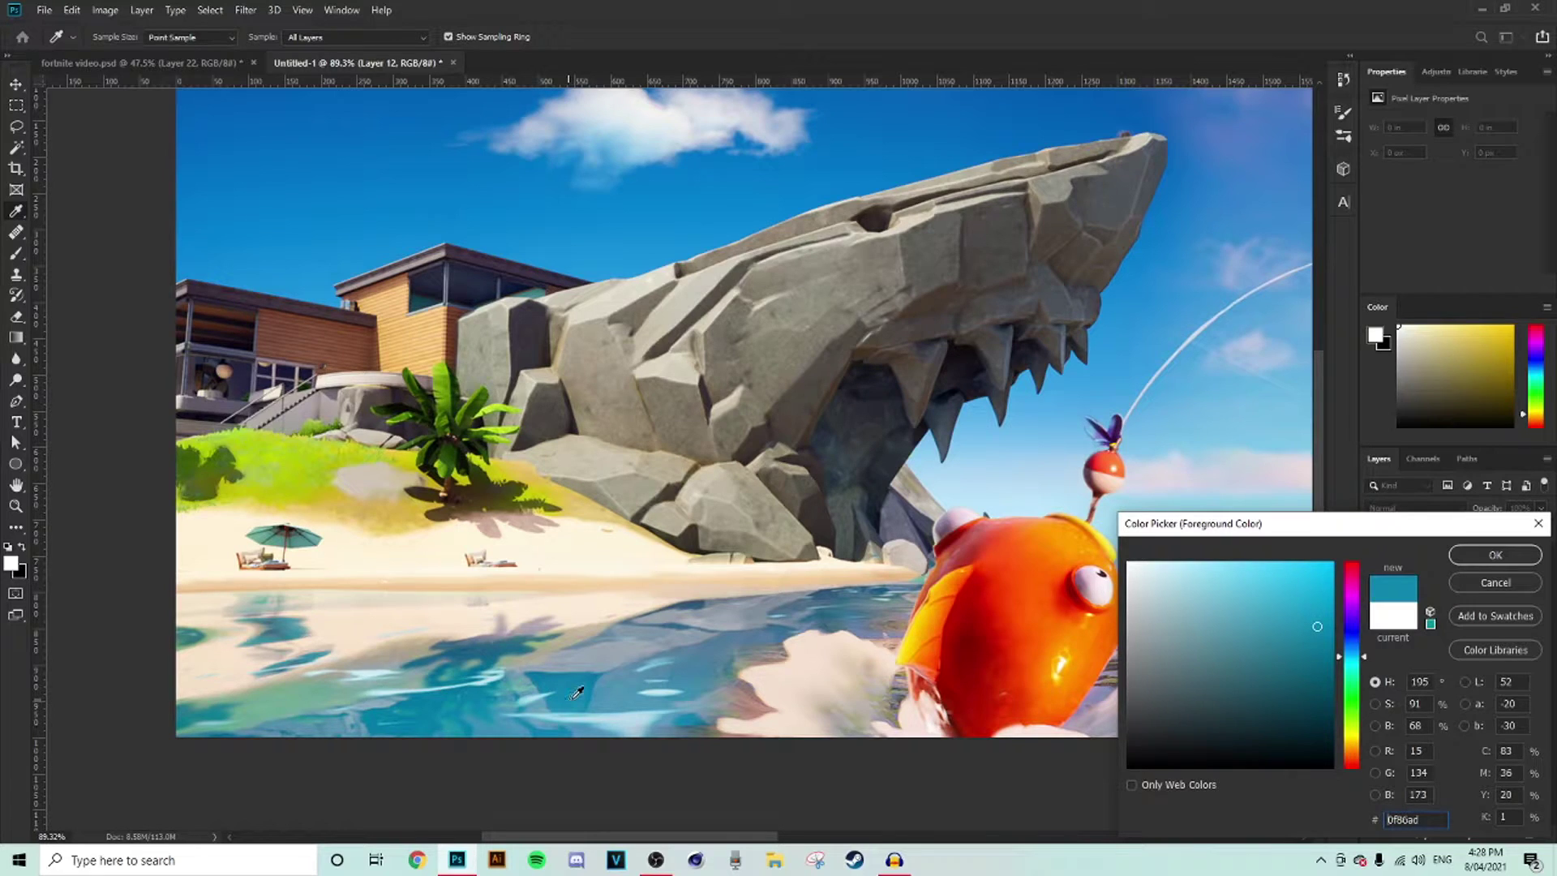
{"action": "left_click_drag", "start_coordinate": [1316, 628], "coordinate": [1315, 594]}
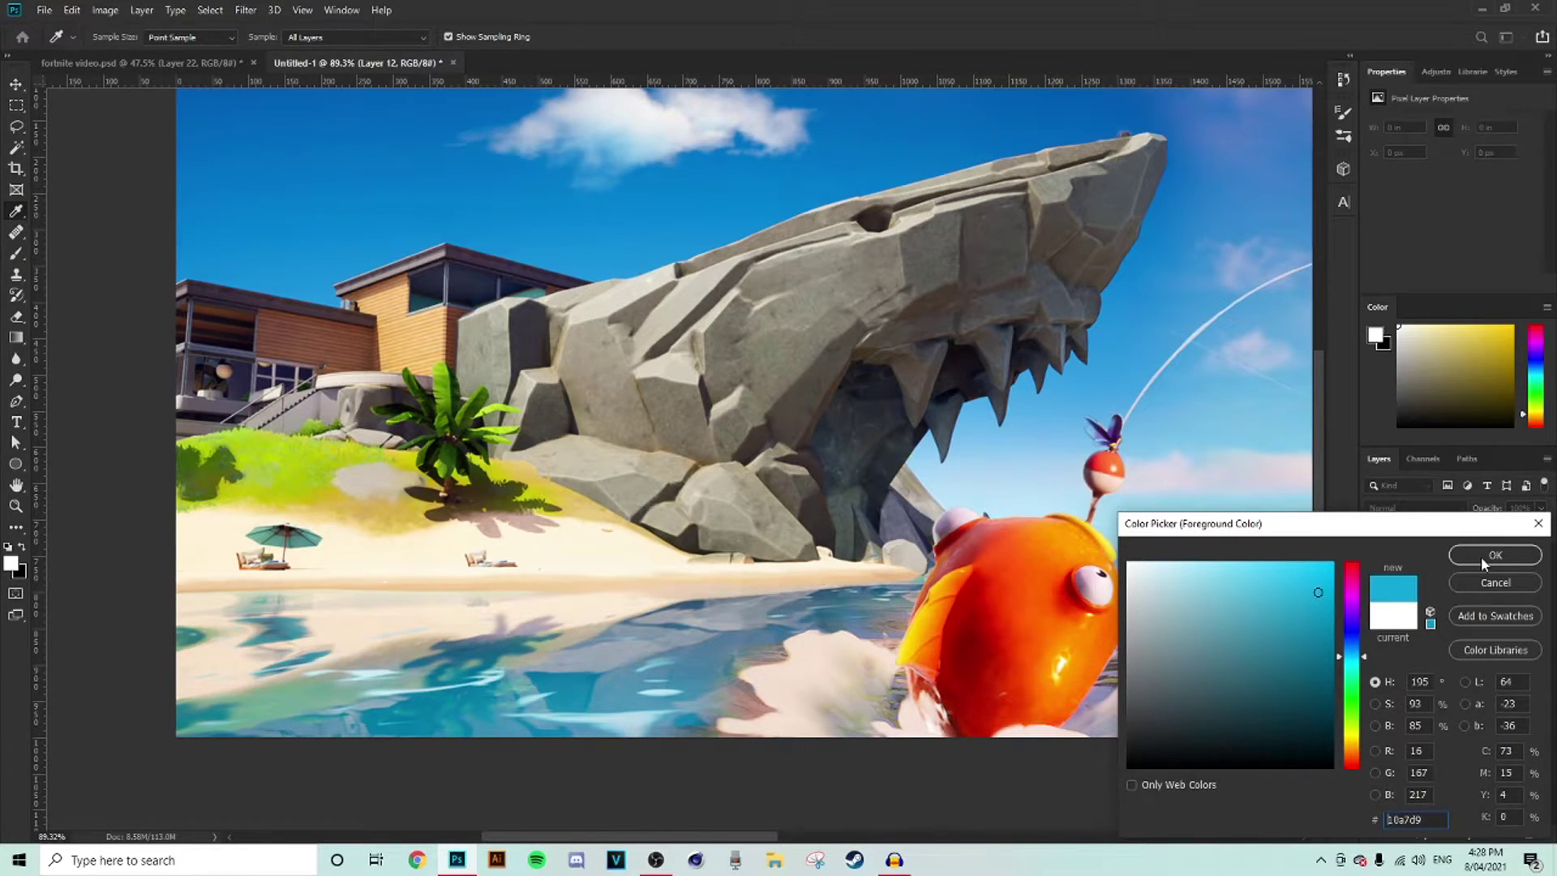
{"action": "left_click", "coordinate": [1480, 556]}
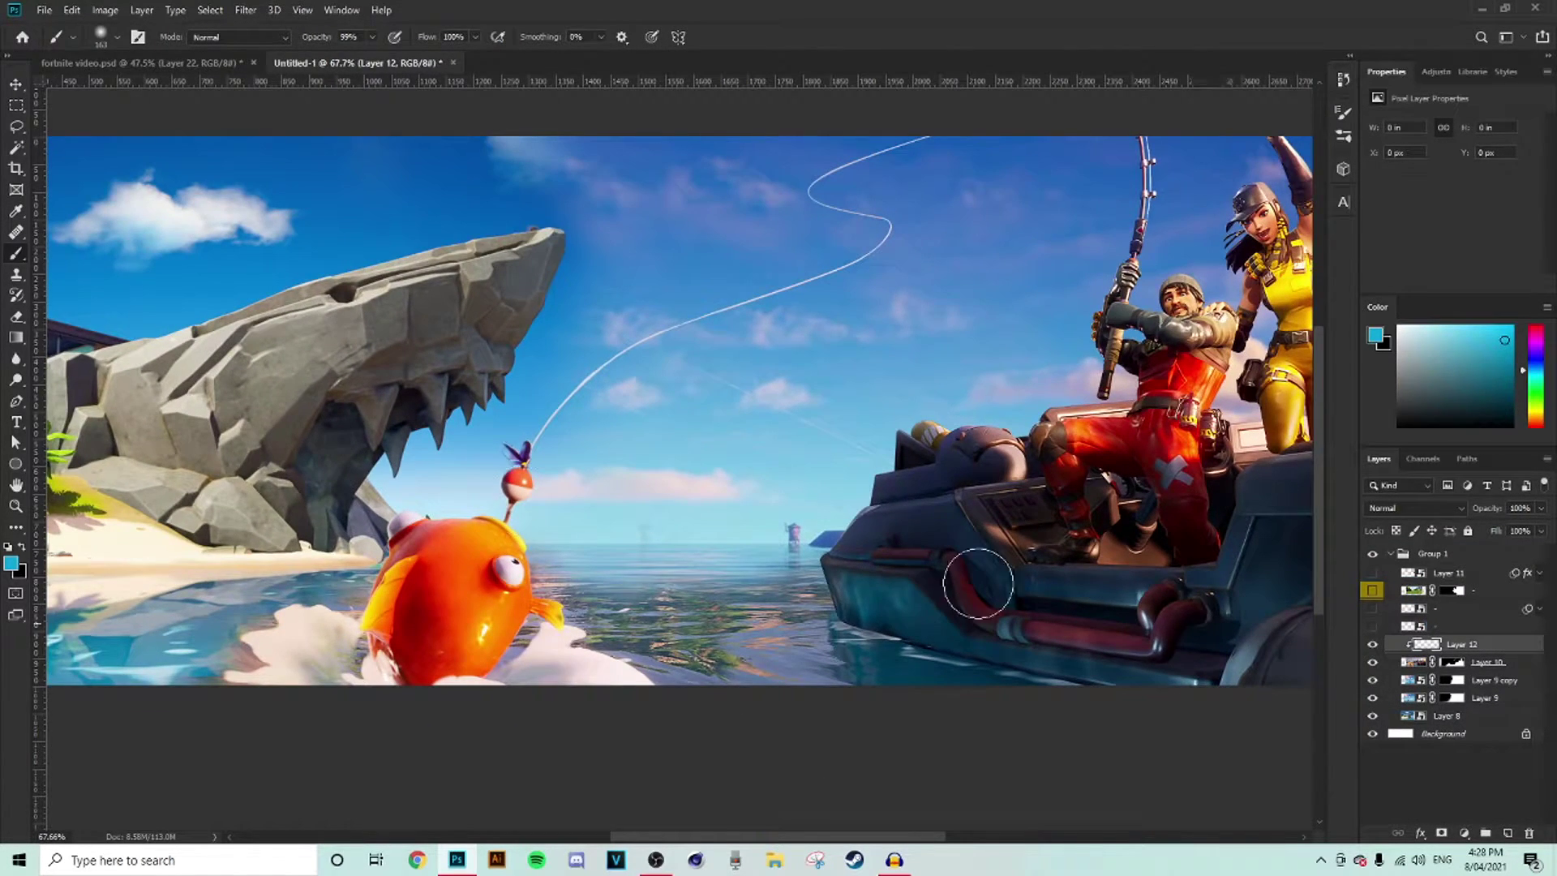
- Paint the blue over the sea around the fish and boat, and set Layer 12 to Color blend mode at 66% opacity
{"action": "mouse_move", "coordinate": [519, 617]}
{"action": "left_mouse_down"}
{"action": "mouse_move", "coordinate": [591, 649]}
{"action": "mouse_move", "coordinate": [746, 594]}
{"action": "mouse_move", "coordinate": [1036, 737]}
{"action": "mouse_move", "coordinate": [852, 665]}
{"action": "mouse_move", "coordinate": [379, 730]}
{"action": "mouse_move", "coordinate": [231, 689]}
{"action": "mouse_move", "coordinate": [308, 661]}
{"action": "mouse_move", "coordinate": [344, 600]}
{"action": "mouse_move", "coordinate": [335, 570]}
{"action": "mouse_move", "coordinate": [757, 563]}
{"action": "mouse_move", "coordinate": [782, 608]}
{"action": "mouse_move", "coordinate": [577, 692]}
{"action": "mouse_move", "coordinate": [1123, 635]}
{"action": "left_mouse_up"}
{"action": "left_click", "coordinate": [1411, 508]}
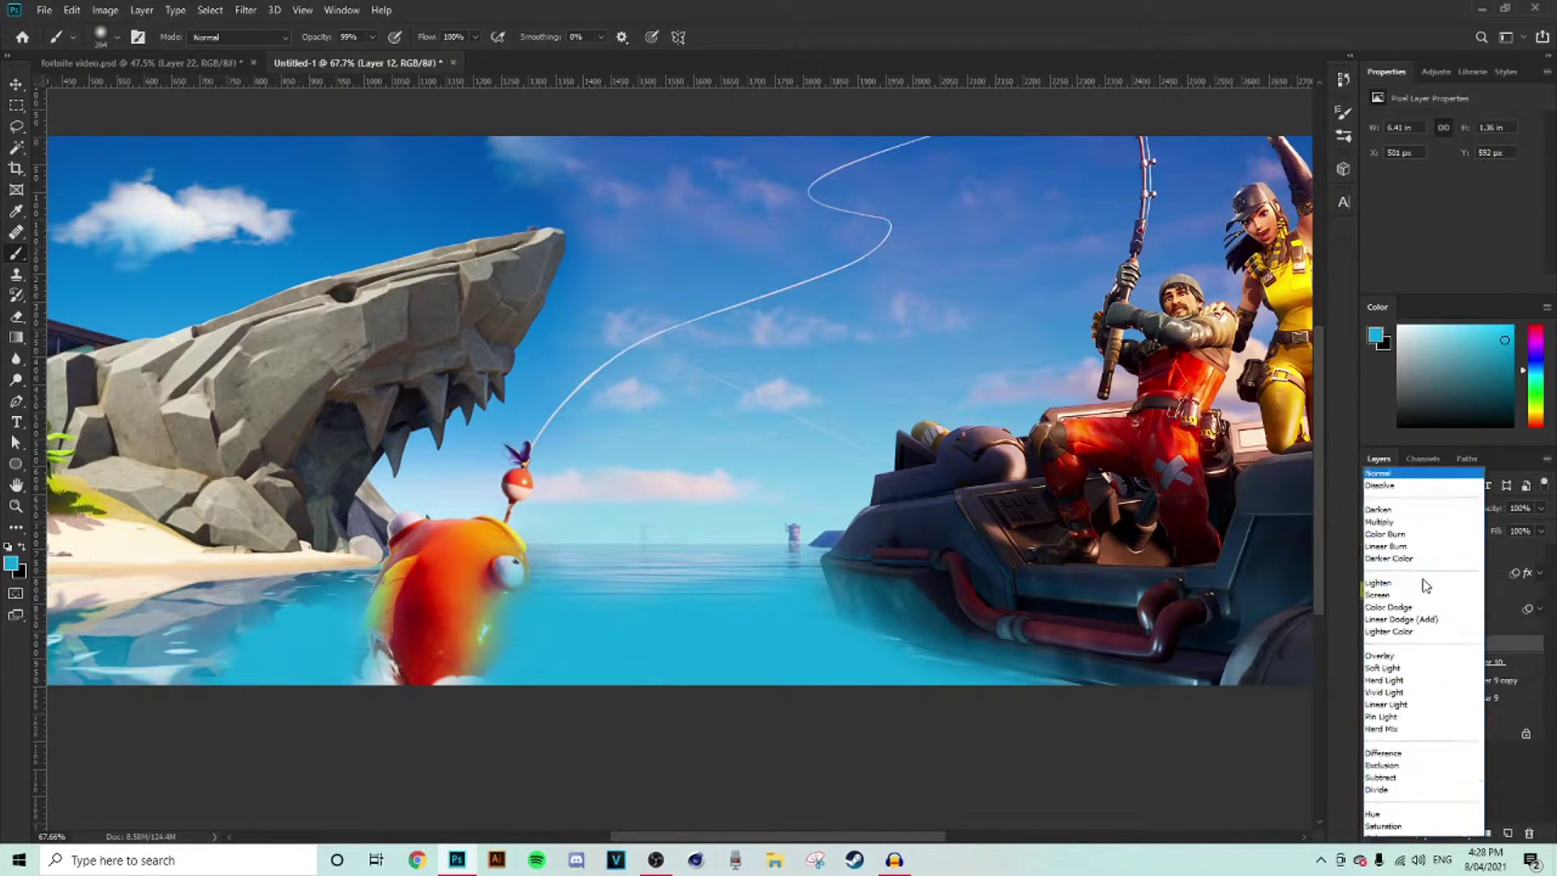
{"action": "left_click", "coordinate": [1394, 818]}
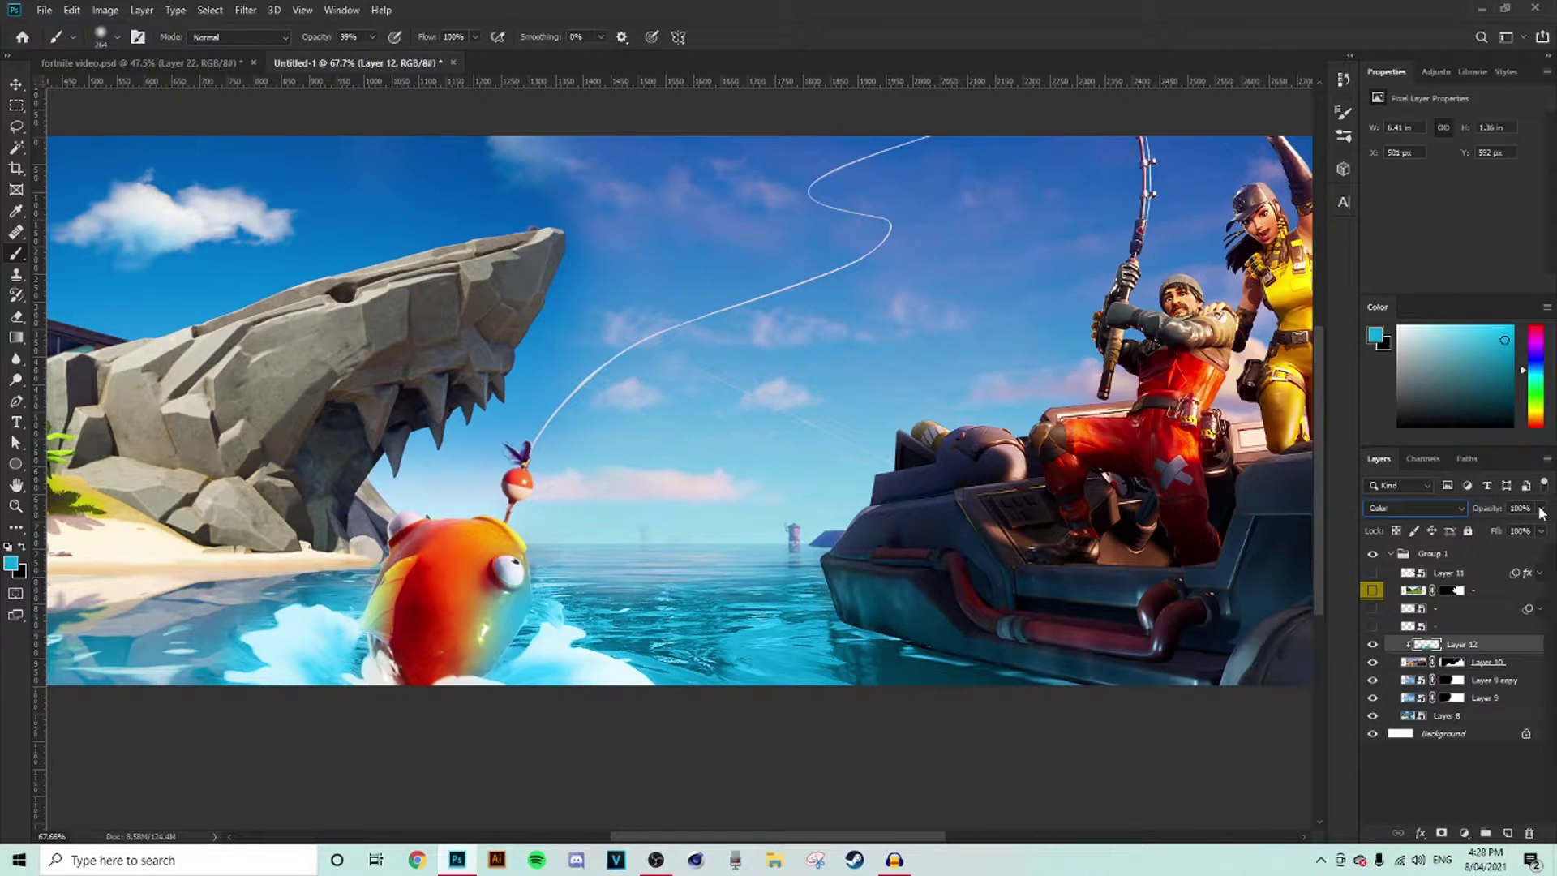
{"action": "left_click_drag", "start_coordinate": [1521, 528], "coordinate": [1513, 529]}
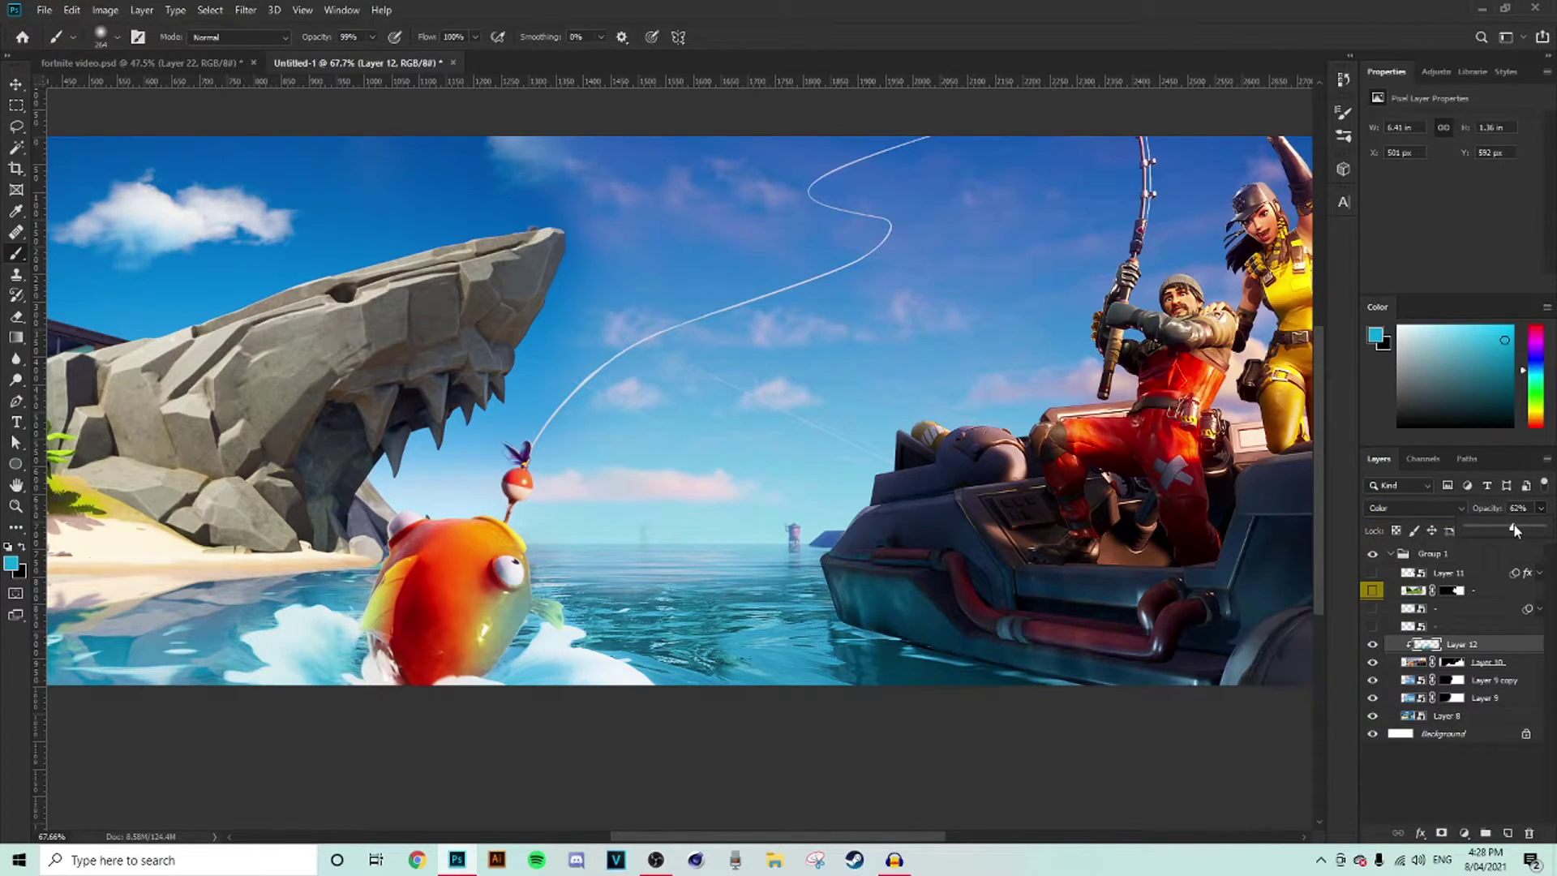
{"action": "scroll", "coordinate": [399, 625], "scroll_direction": "down", "scroll_amount": 2}
{"action": "scroll", "coordinate": [435, 577], "scroll_direction": "up", "scroll_amount": 2}
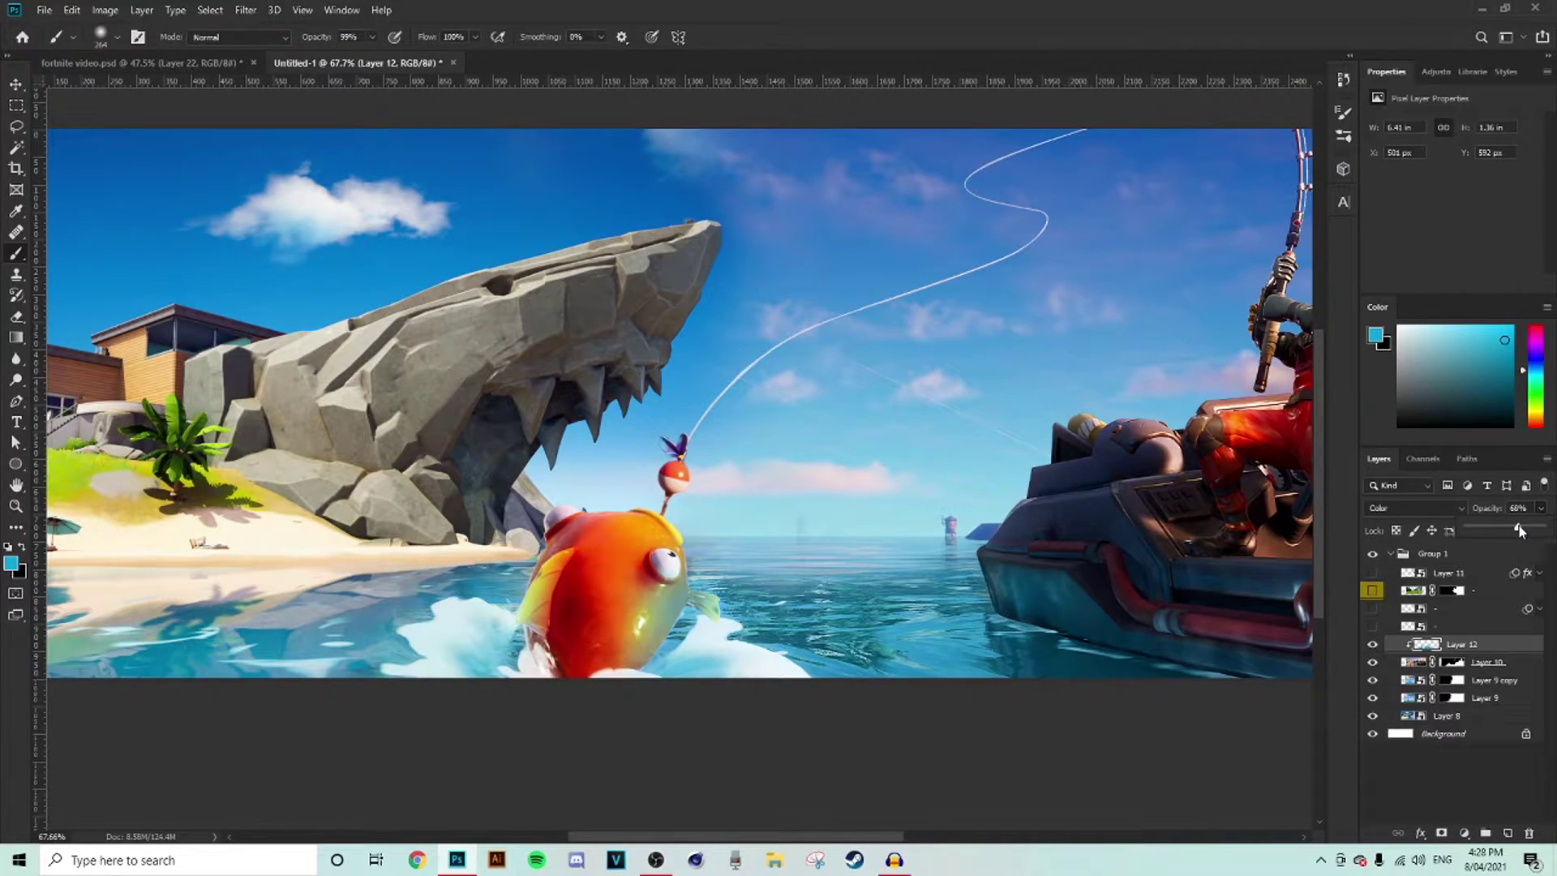
{"action": "scroll", "coordinate": [382, 608], "scroll_direction": "up", "scroll_amount": 2}
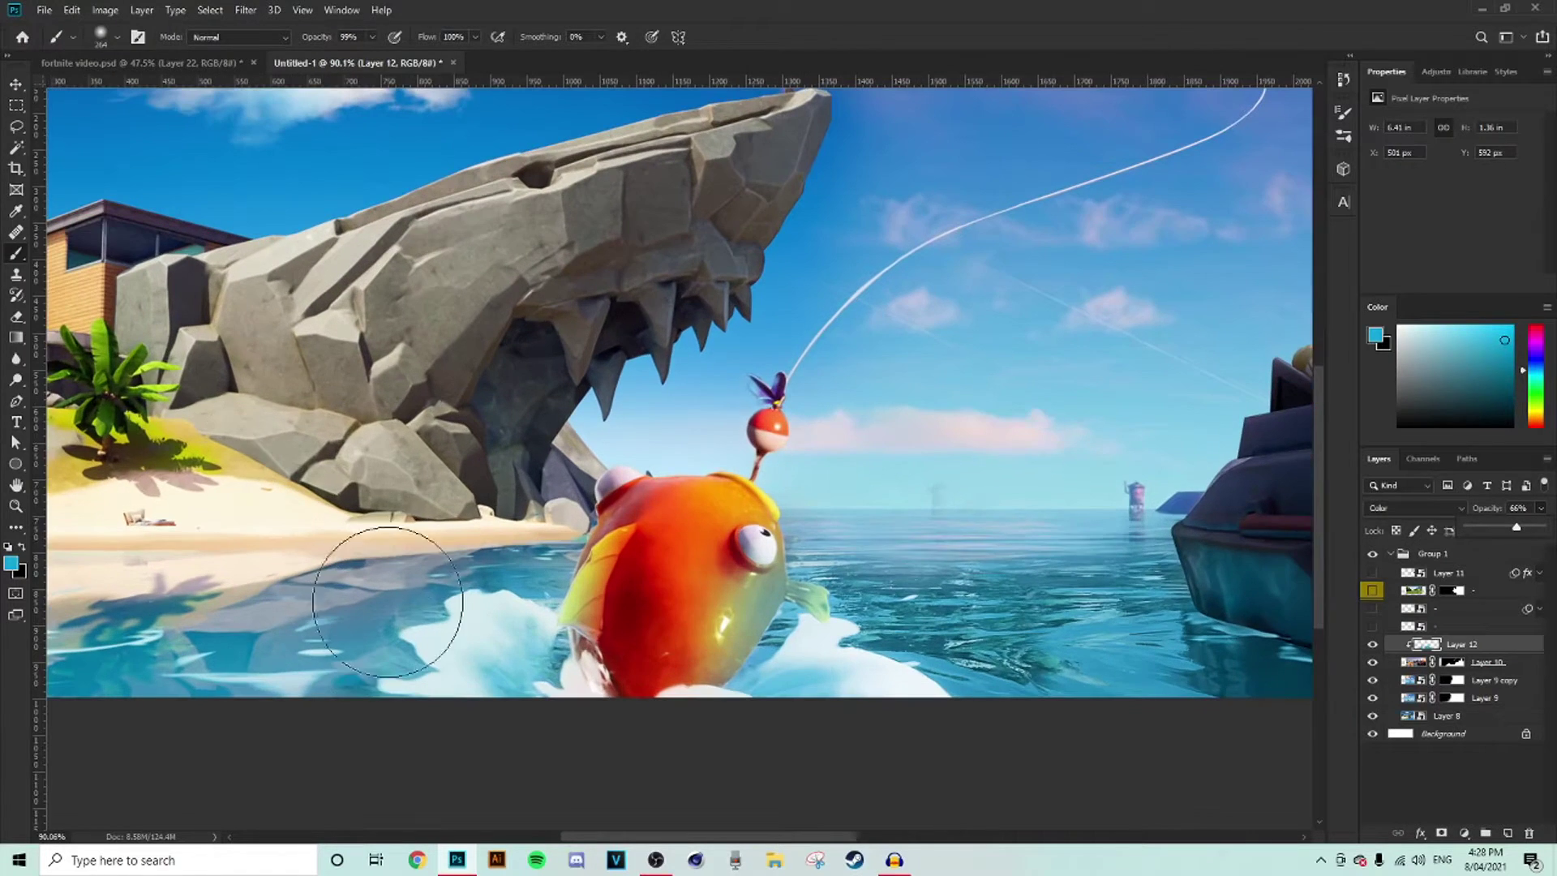
- Erase Layer 12's blue tint from the fish's body, eye and fins with the Eraser tool
{"action": "left_click", "coordinate": [17, 317]}
{"action": "scroll", "coordinate": [758, 580], "scroll_direction": "up", "scroll_amount": 2}
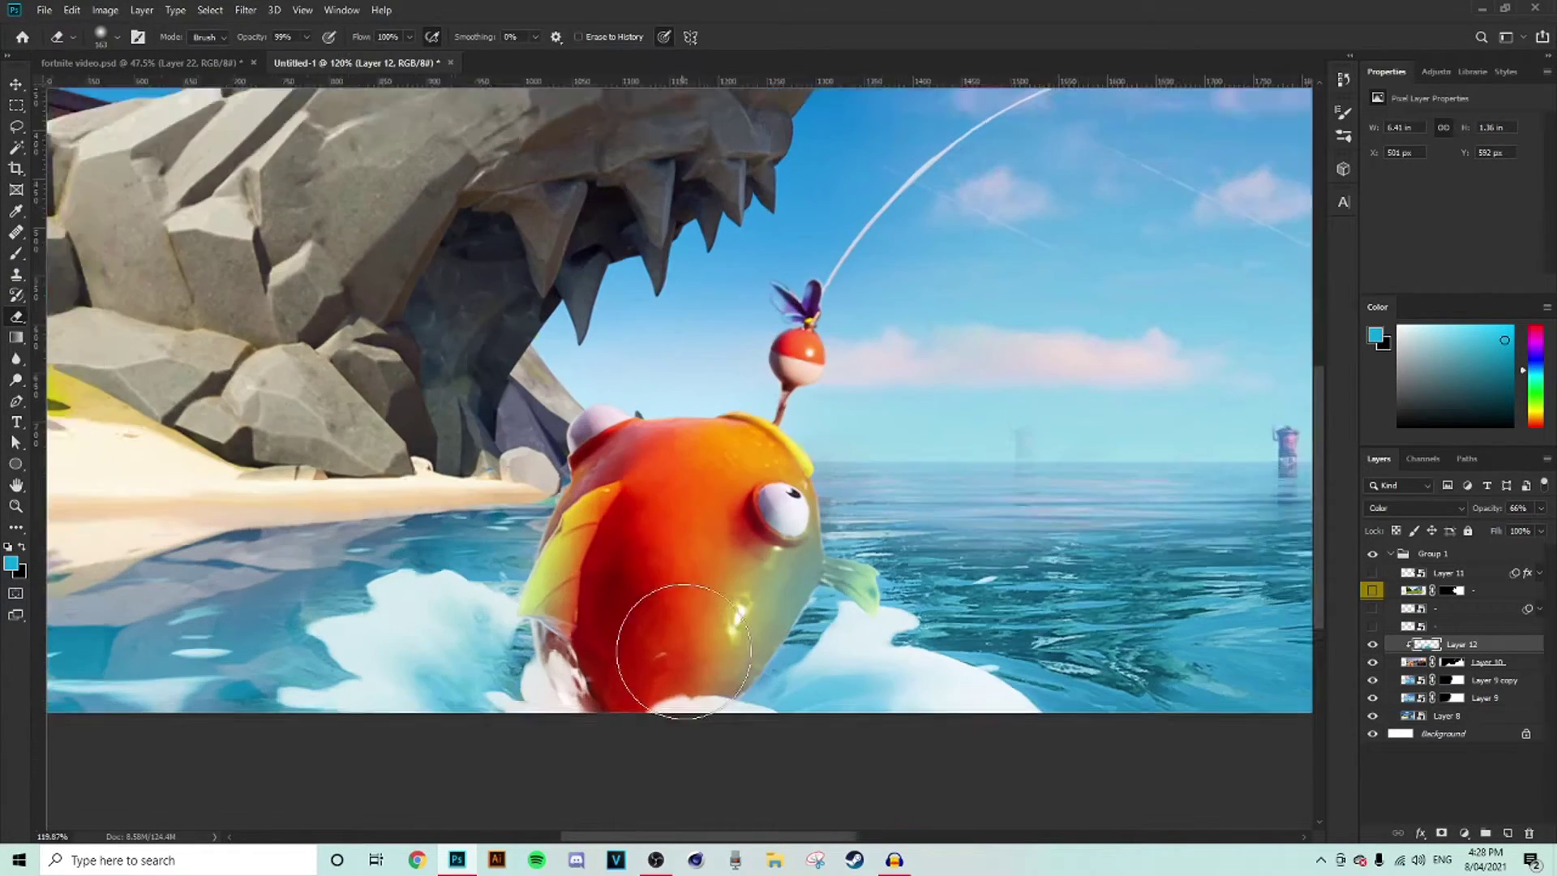
{"action": "scroll", "coordinate": [754, 580], "scroll_direction": "up", "scroll_amount": 2}
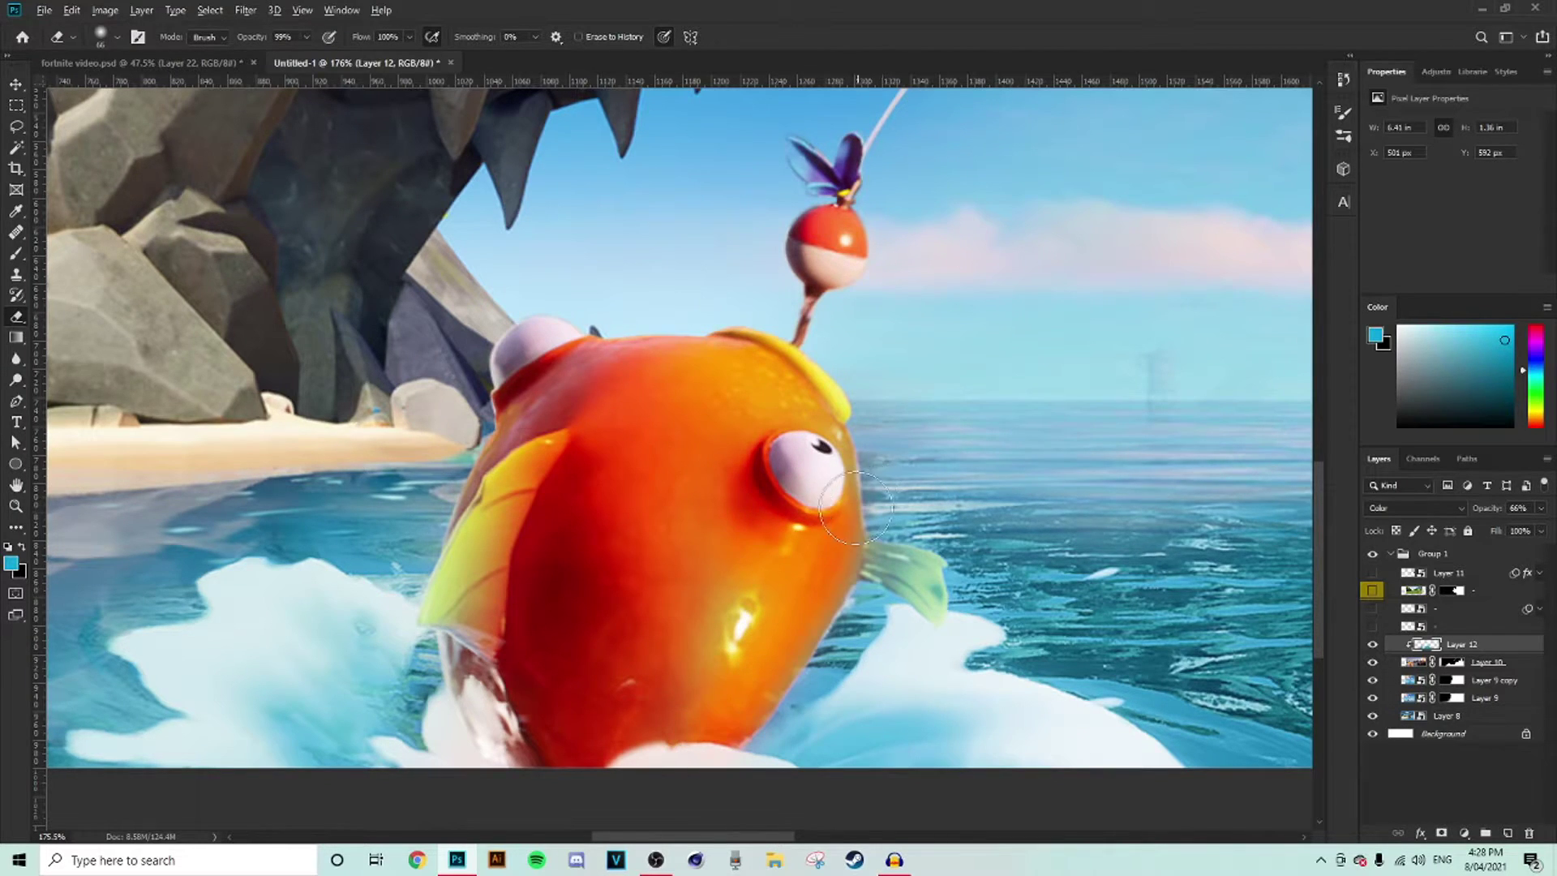
{"action": "scroll", "coordinate": [880, 511], "scroll_direction": "up", "scroll_amount": 2}
{"action": "scroll", "coordinate": [868, 550], "scroll_direction": "up", "scroll_amount": 2}
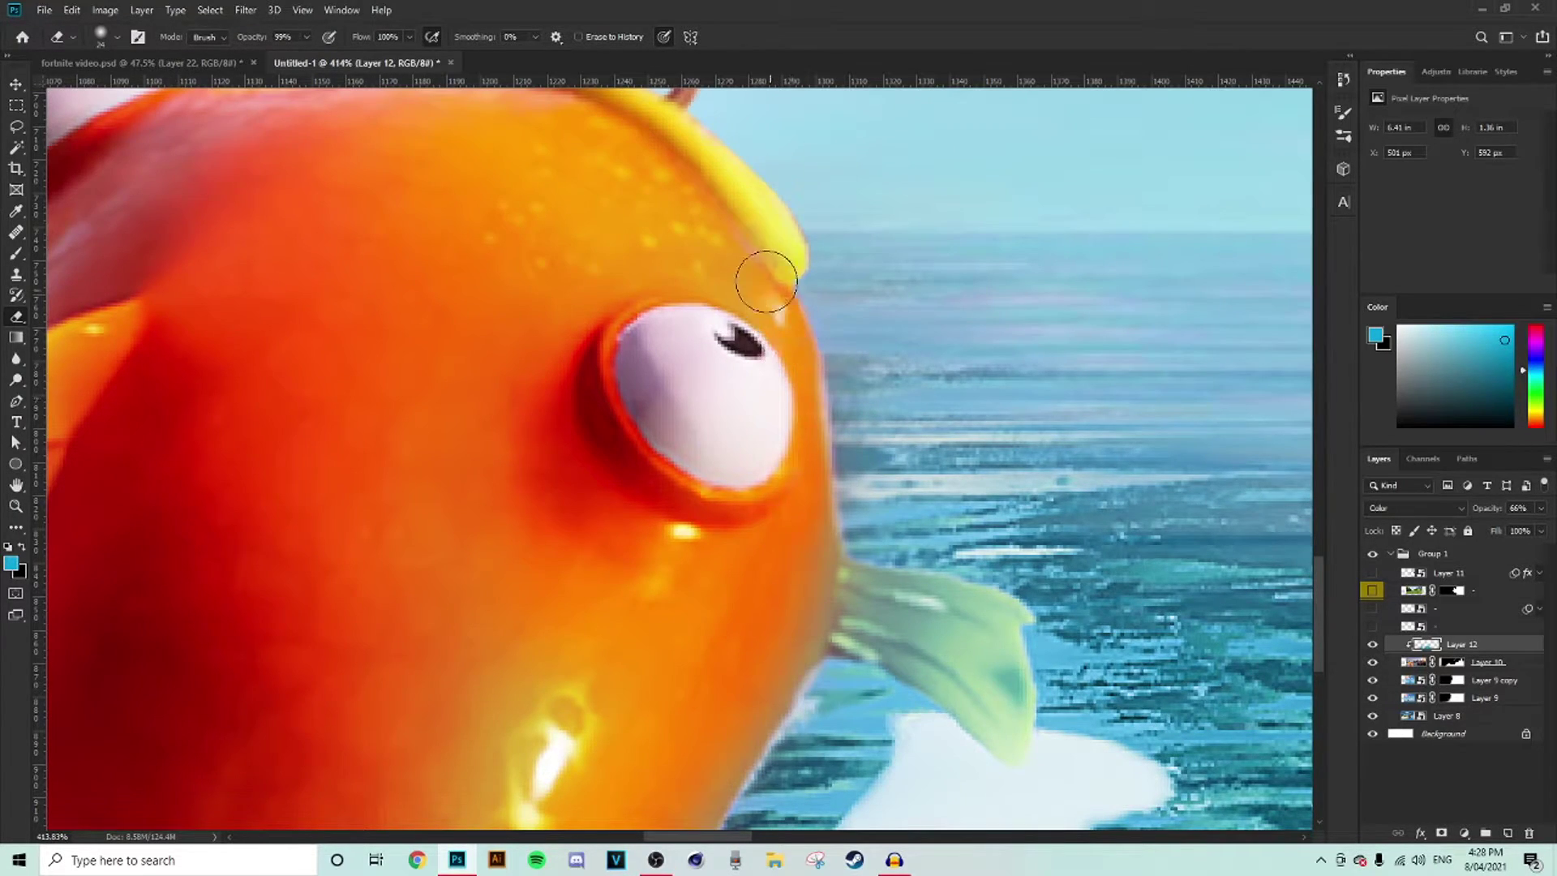
{"action": "mouse_move", "coordinate": [807, 584]}
{"action": "left_mouse_down"}
{"action": "mouse_move", "coordinate": [853, 601]}
{"action": "mouse_move", "coordinate": [825, 593]}
{"action": "mouse_move", "coordinate": [873, 619]}
{"action": "mouse_move", "coordinate": [882, 643]}
{"action": "mouse_move", "coordinate": [970, 678]}
{"action": "mouse_move", "coordinate": [994, 725]}
{"action": "mouse_move", "coordinate": [1005, 706]}
{"action": "mouse_move", "coordinate": [960, 614]}
{"action": "mouse_move", "coordinate": [928, 609]}
{"action": "mouse_move", "coordinate": [984, 620]}
{"action": "mouse_move", "coordinate": [810, 613]}
{"action": "left_mouse_up"}
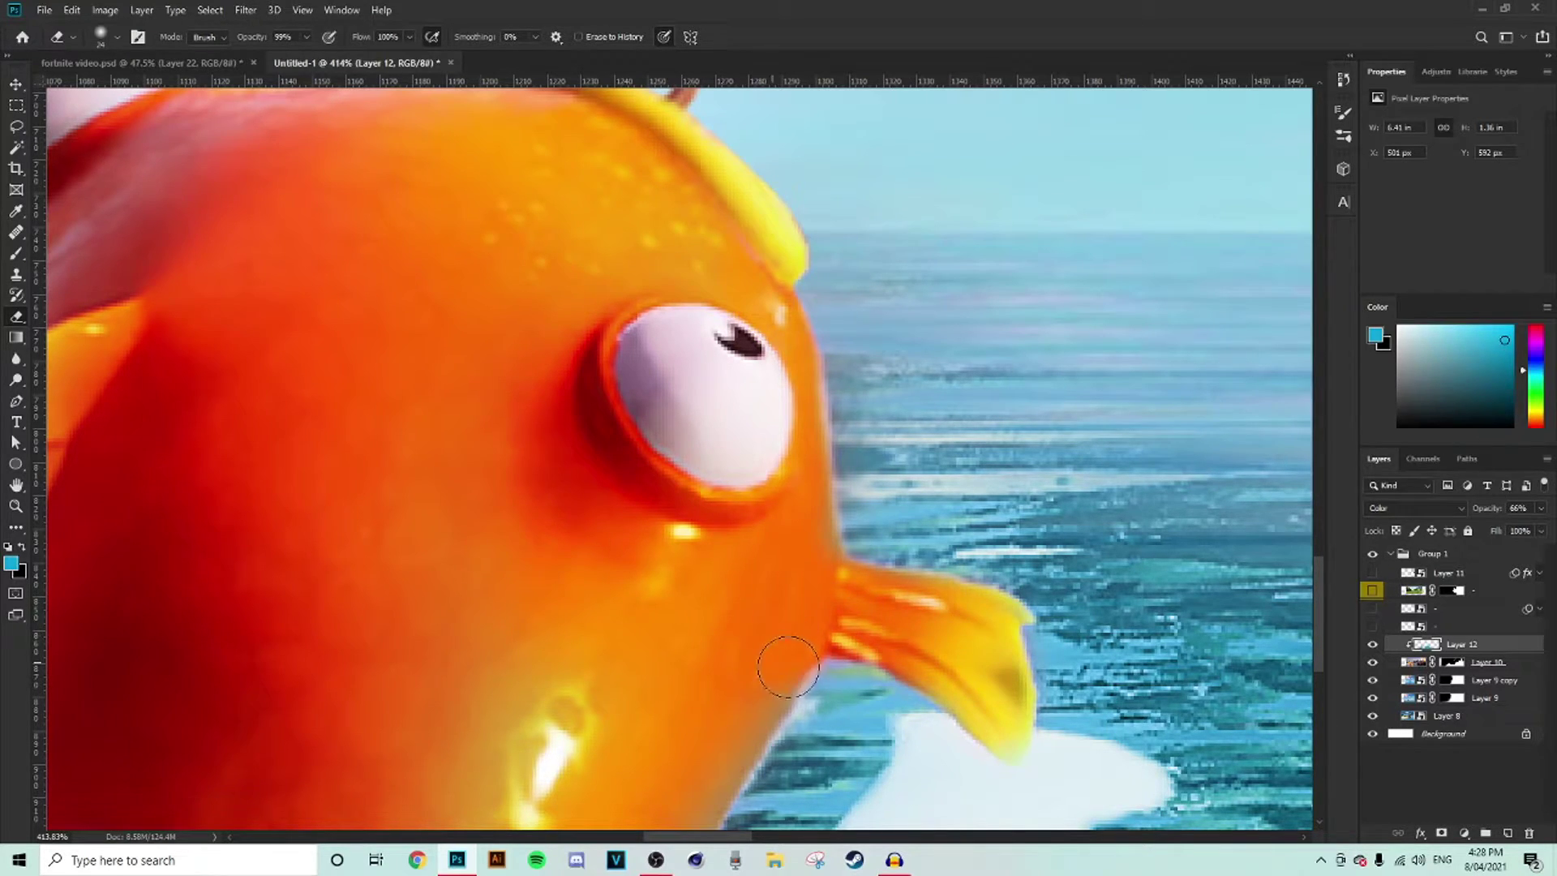
{"action": "scroll", "coordinate": [762, 569], "scroll_direction": "down", "scroll_amount": 6}
{"action": "mouse_move", "coordinate": [513, 685]}
{"action": "left_mouse_down"}
{"action": "mouse_move", "coordinate": [459, 642]}
{"action": "mouse_move", "coordinate": [475, 569]}
{"action": "mouse_move", "coordinate": [560, 470]}
{"action": "left_mouse_up"}
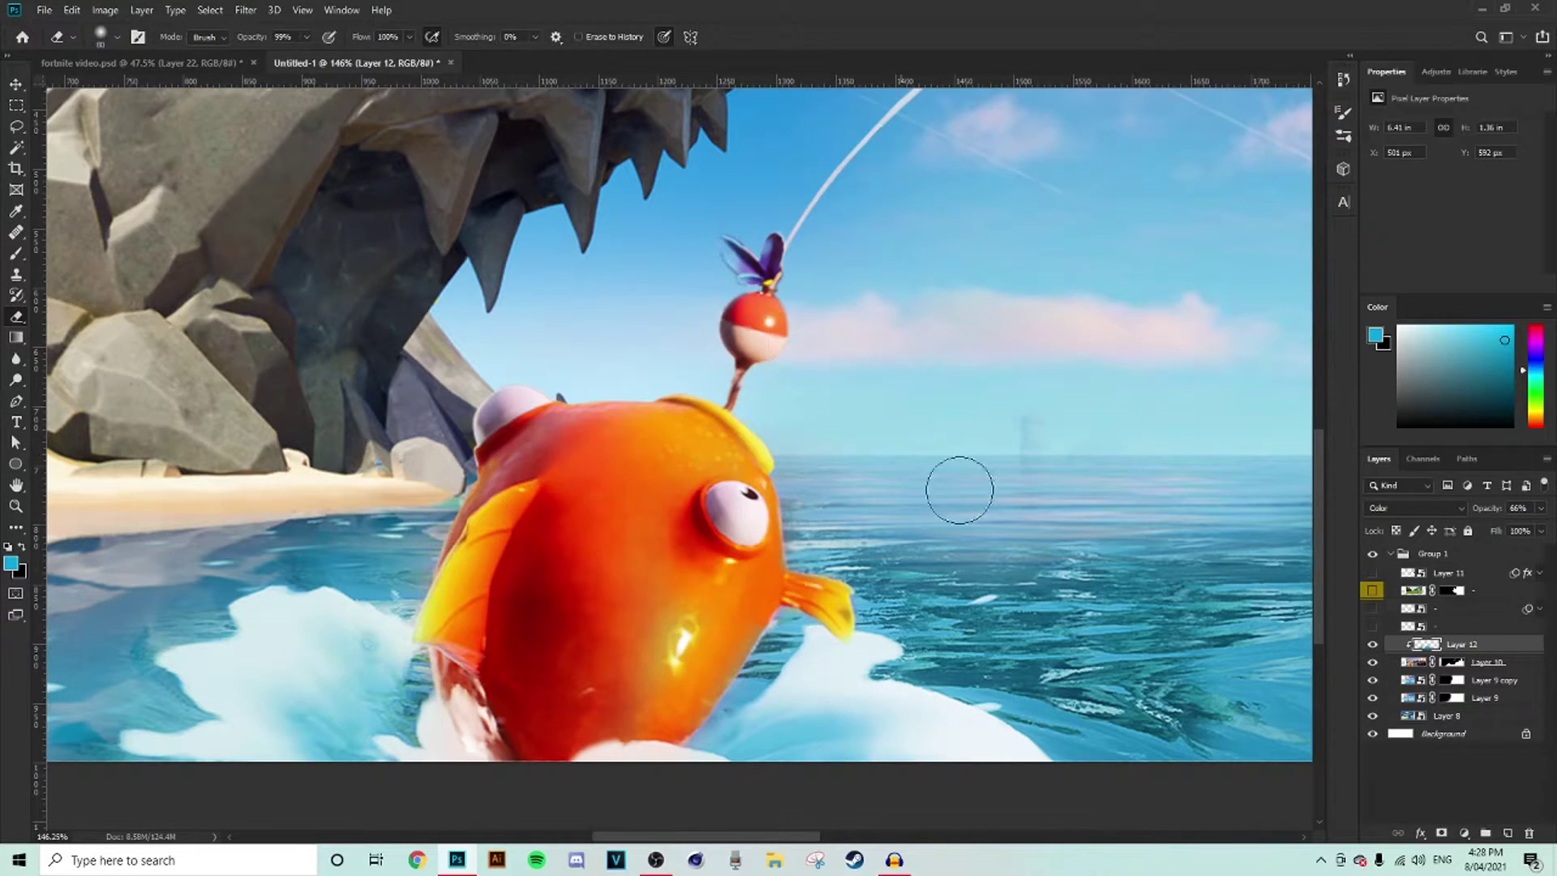
- Show the hidden masked layer with the grass, tree and cliff, and place it directly beneath Layer 10
{"action": "scroll", "coordinate": [960, 490], "scroll_direction": "down", "scroll_amount": 5}
{"action": "scroll", "coordinate": [519, 545], "scroll_direction": "up", "scroll_amount": 1}
{"action": "scroll", "coordinate": [583, 536], "scroll_direction": "down", "scroll_amount": 1}
{"action": "scroll", "coordinate": [583, 537], "scroll_direction": "up", "scroll_amount": 2}
{"action": "left_click_drag", "start_coordinate": [874, 839], "coordinate": [854, 838]}
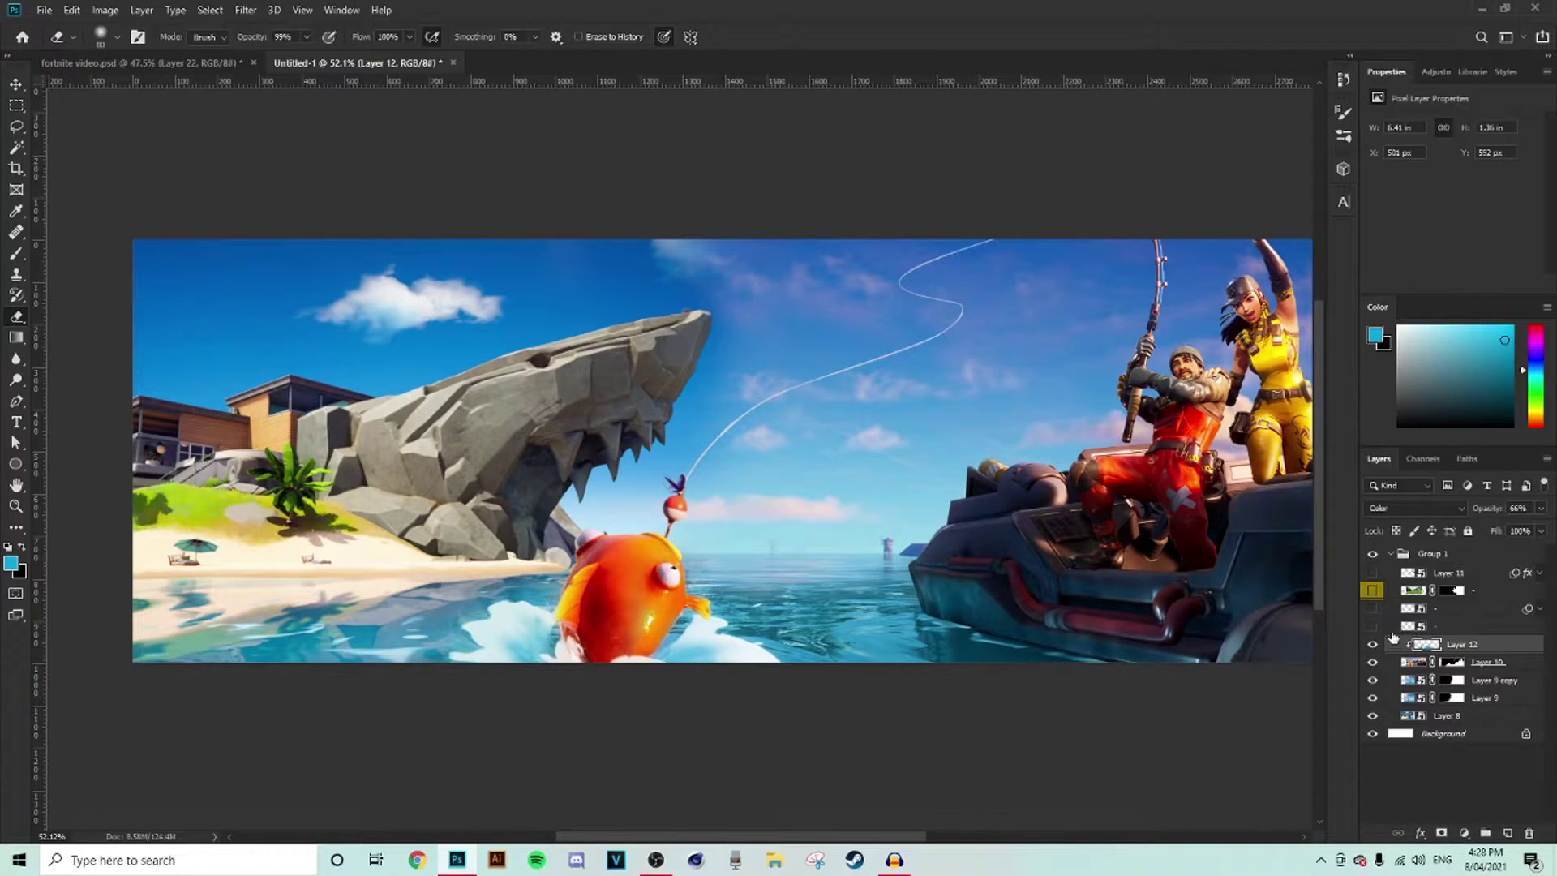
{"action": "left_click", "coordinate": [1373, 591]}
{"action": "scroll", "coordinate": [1065, 479], "scroll_direction": "down", "scroll_amount": 1}
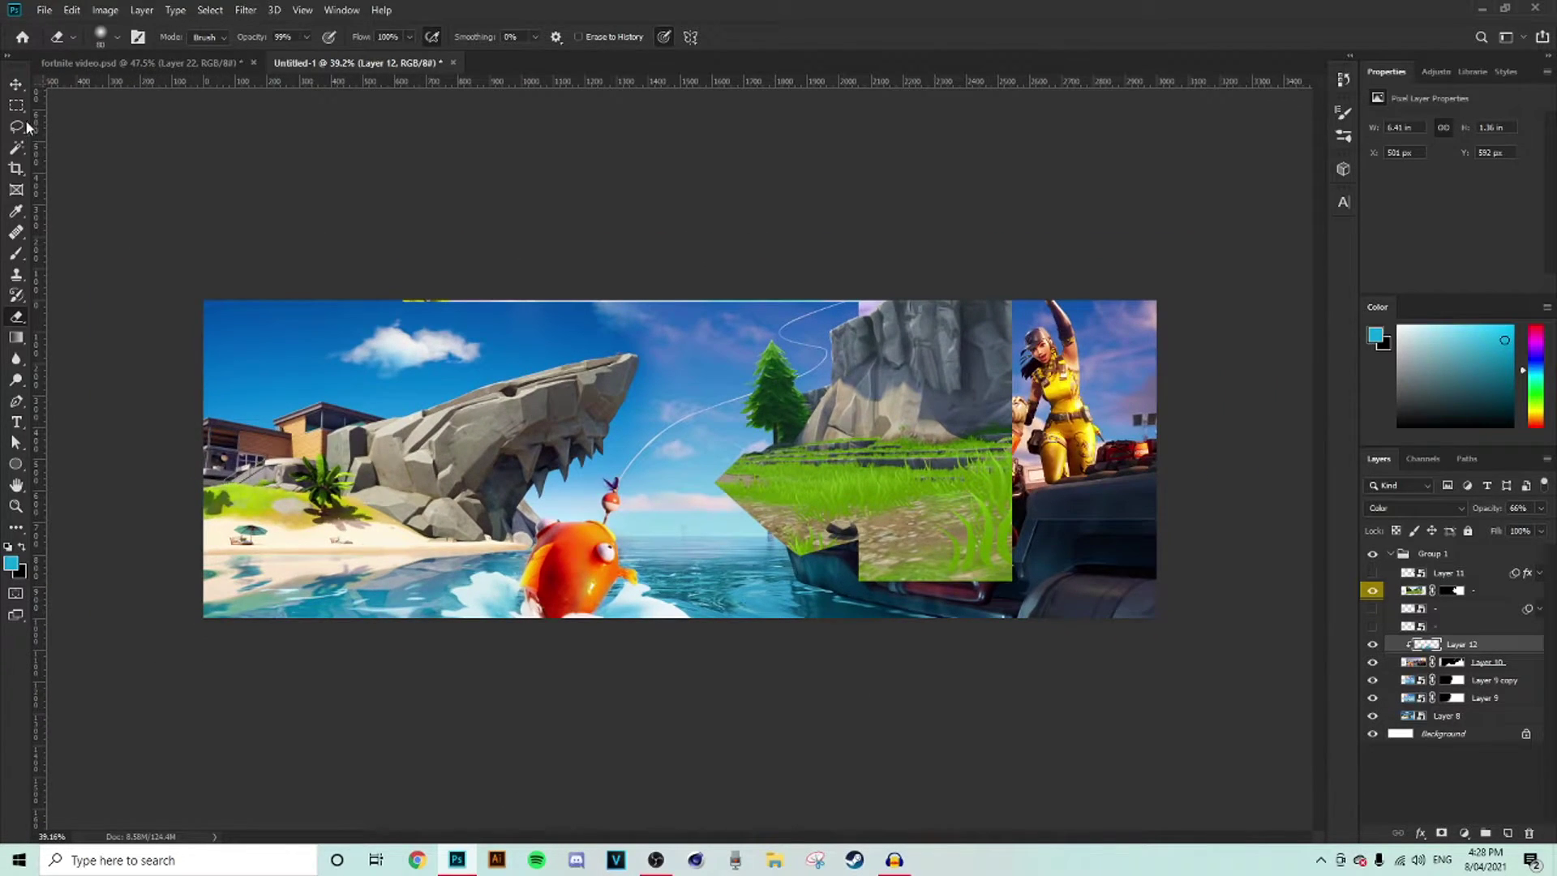
{"action": "left_click", "coordinate": [16, 84]}
{"action": "left_click", "coordinate": [1471, 598]}
{"action": "left_click_drag", "start_coordinate": [1483, 598], "coordinate": [1477, 667]}
- Move the cliff layer right so its tree and rock sit behind the boat at the canvas's right edge
{"action": "scroll", "coordinate": [795, 377], "scroll_direction": "up", "scroll_amount": 1}
{"action": "left_click_drag", "start_coordinate": [794, 377], "coordinate": [1215, 430]}
{"action": "scroll", "coordinate": [1216, 527], "scroll_direction": "up", "scroll_amount": 2}
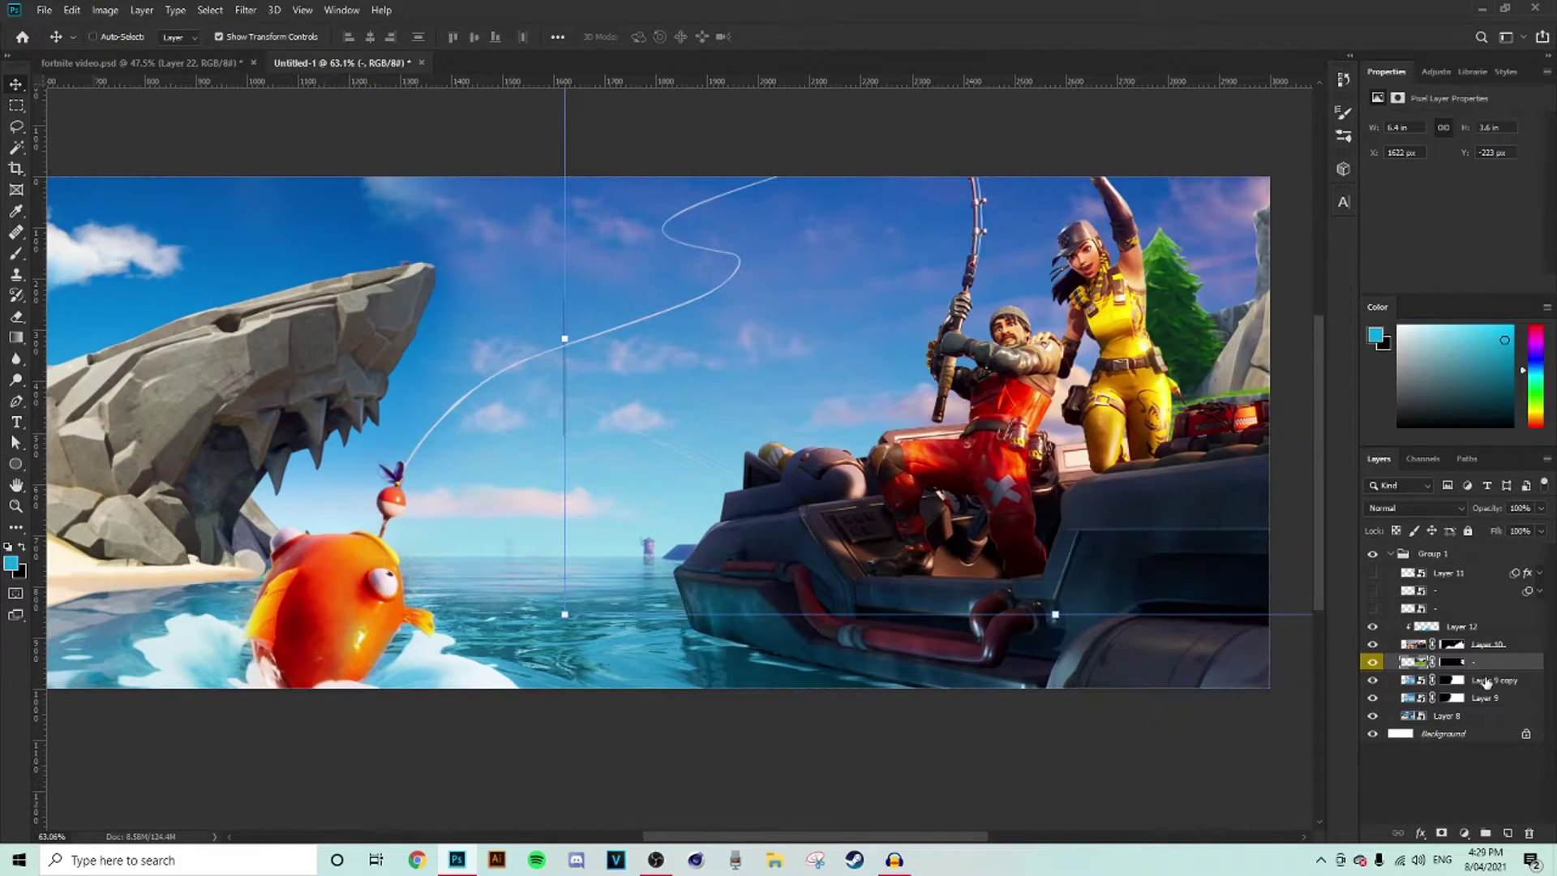
- Disable the layer mask on the cliff layer to reveal its whole landscape image
{"action": "right_click", "coordinate": [1433, 666]}
{"action": "key", "text": "Escape"}
{"action": "right_click", "coordinate": [1474, 662]}
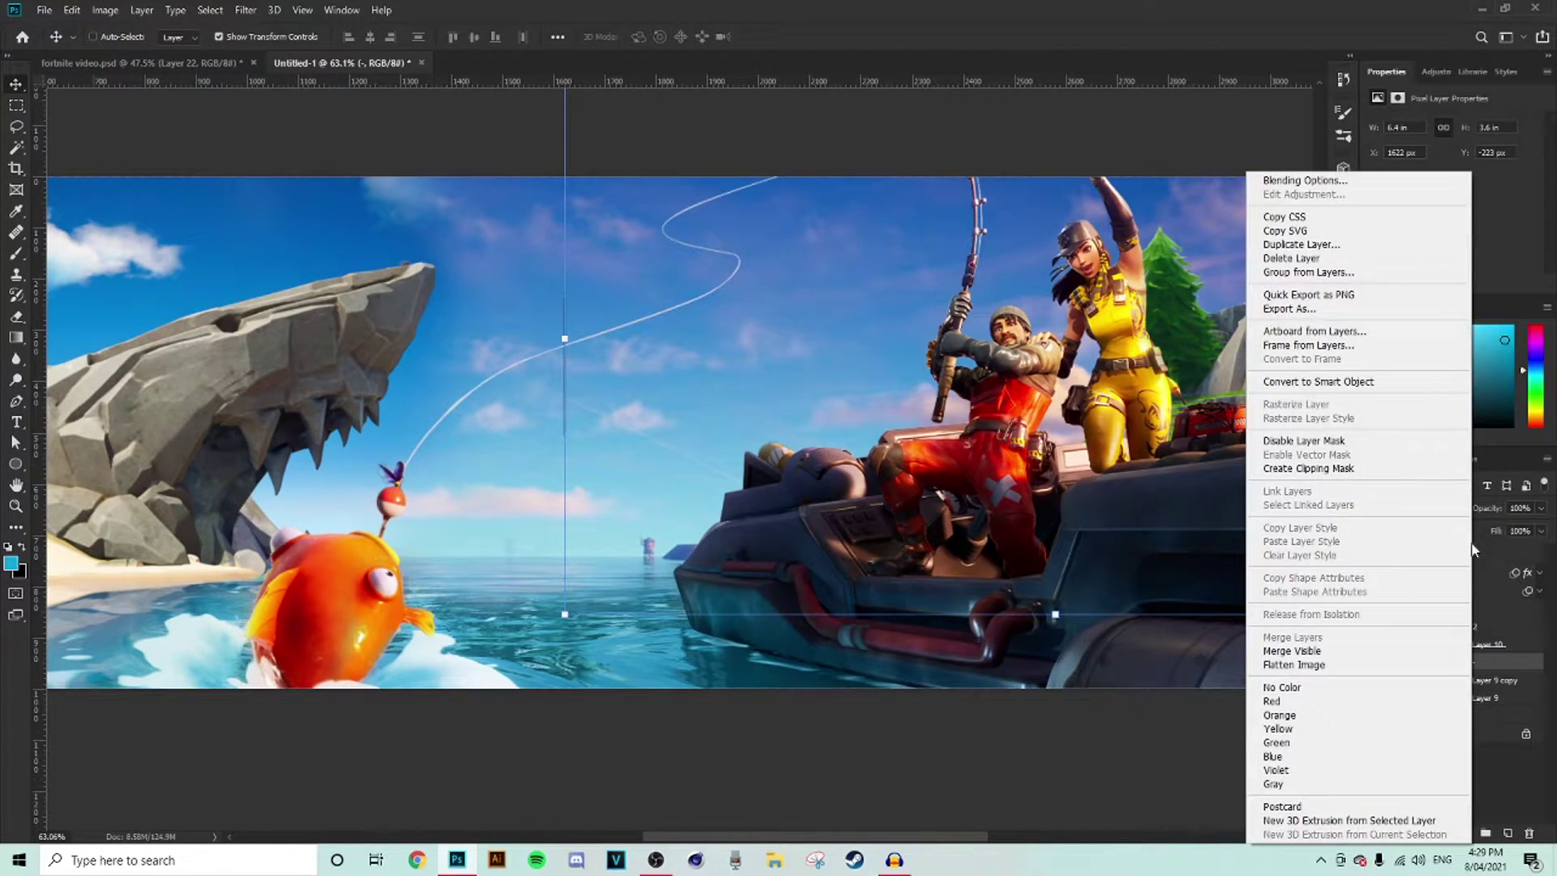
{"action": "left_click", "coordinate": [1478, 662]}
{"action": "left_click", "coordinate": [1452, 661]}
{"action": "right_click", "coordinate": [1452, 662]}
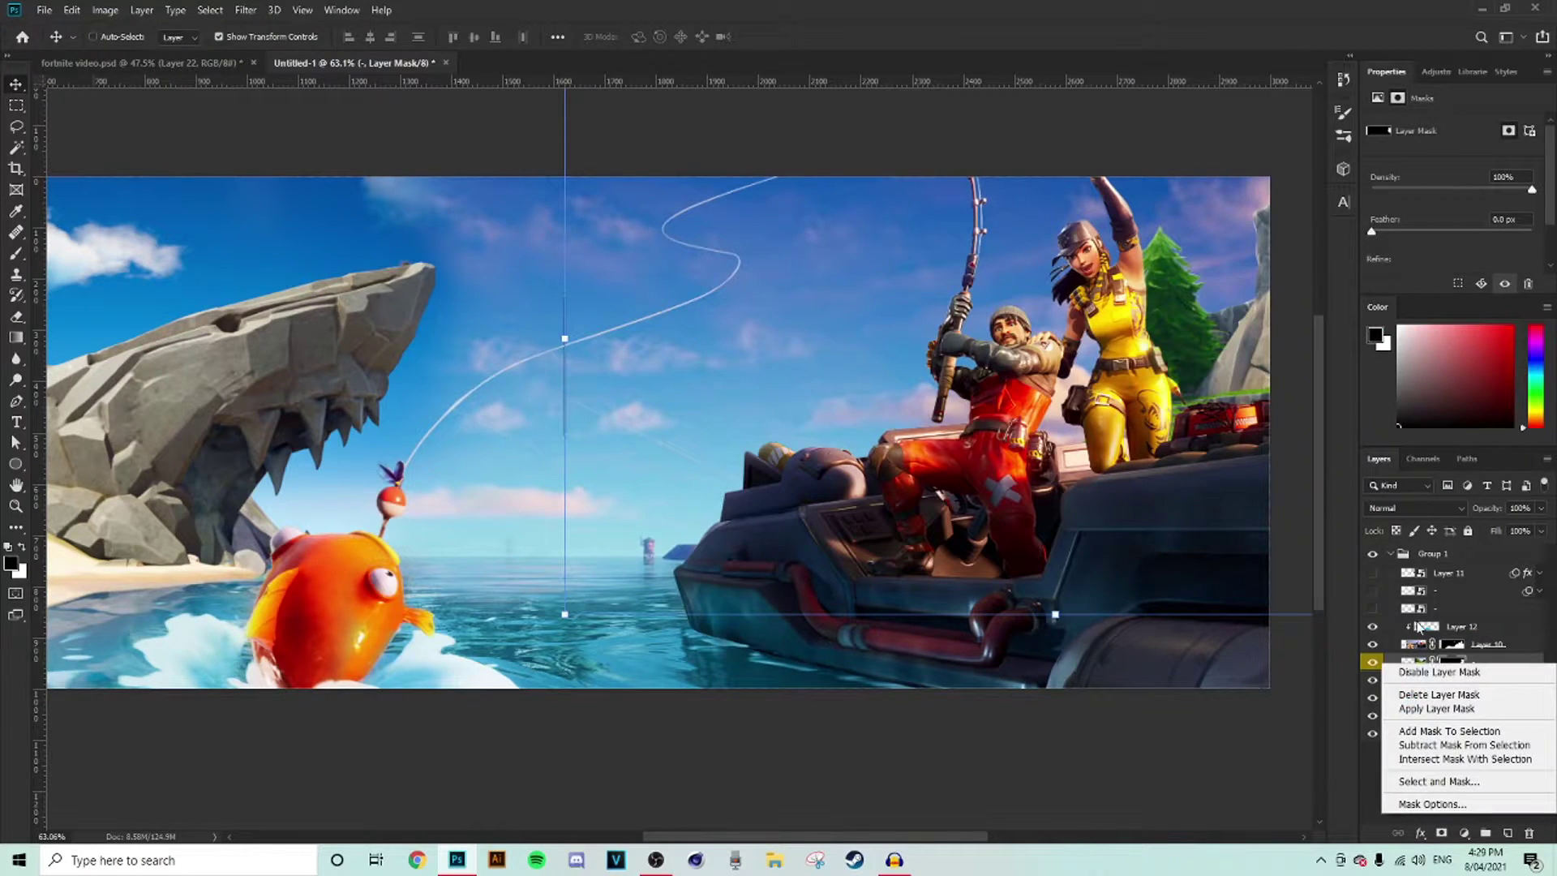
{"action": "left_click", "coordinate": [1449, 675]}
- Move the unmasked landscape across the canvas and examine its tree and cliff outline with the Lasso tool ready
{"action": "left_click_drag", "start_coordinate": [1014, 519], "coordinate": [847, 545]}
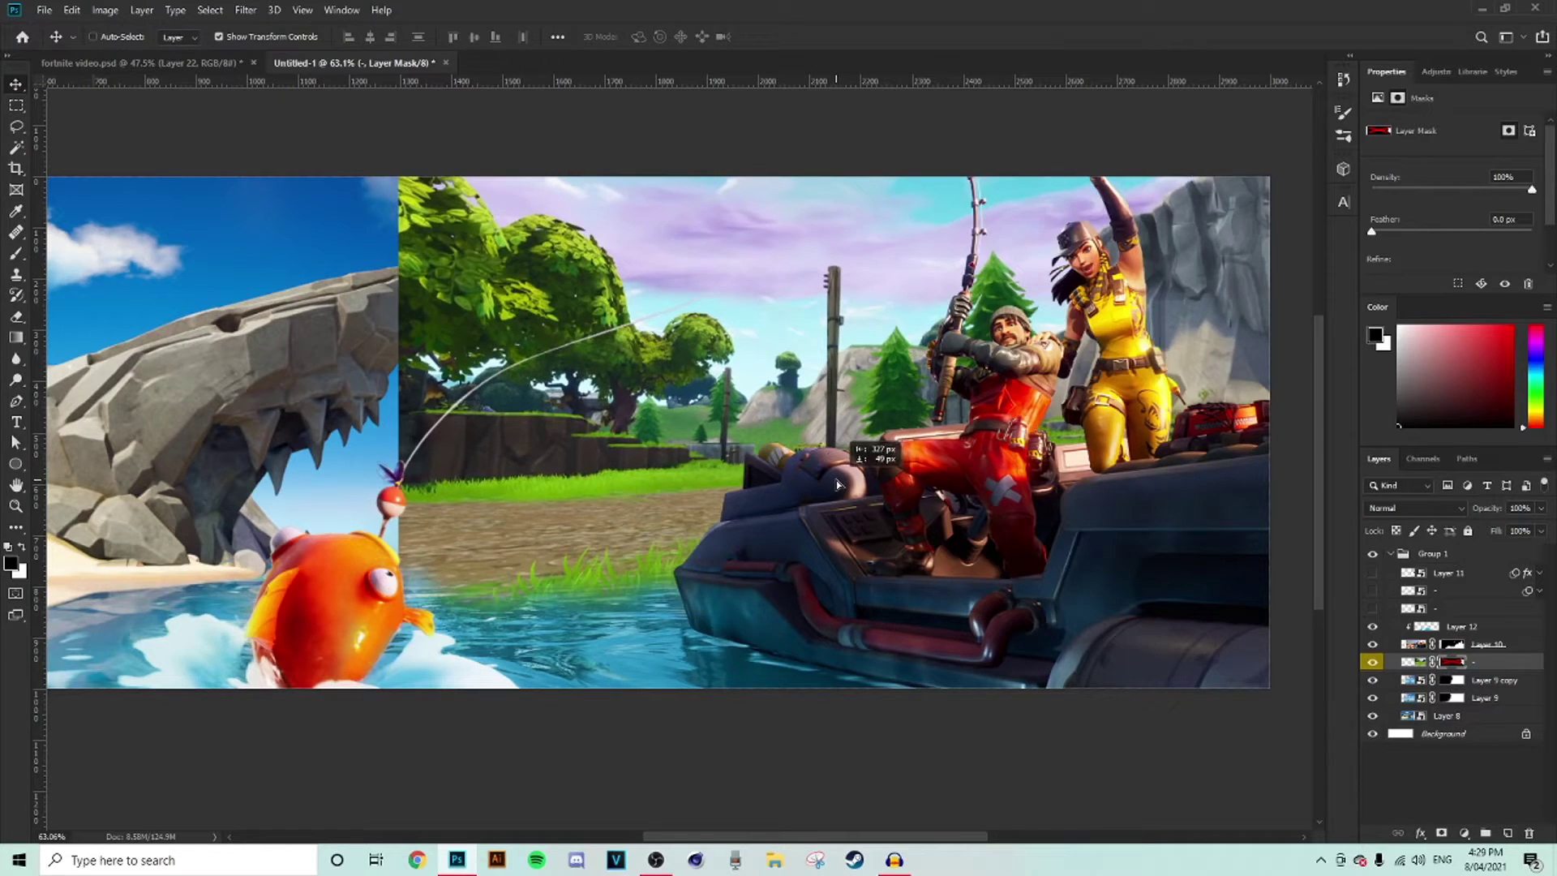
{"action": "left_click_drag", "start_coordinate": [896, 492], "coordinate": [740, 468]}
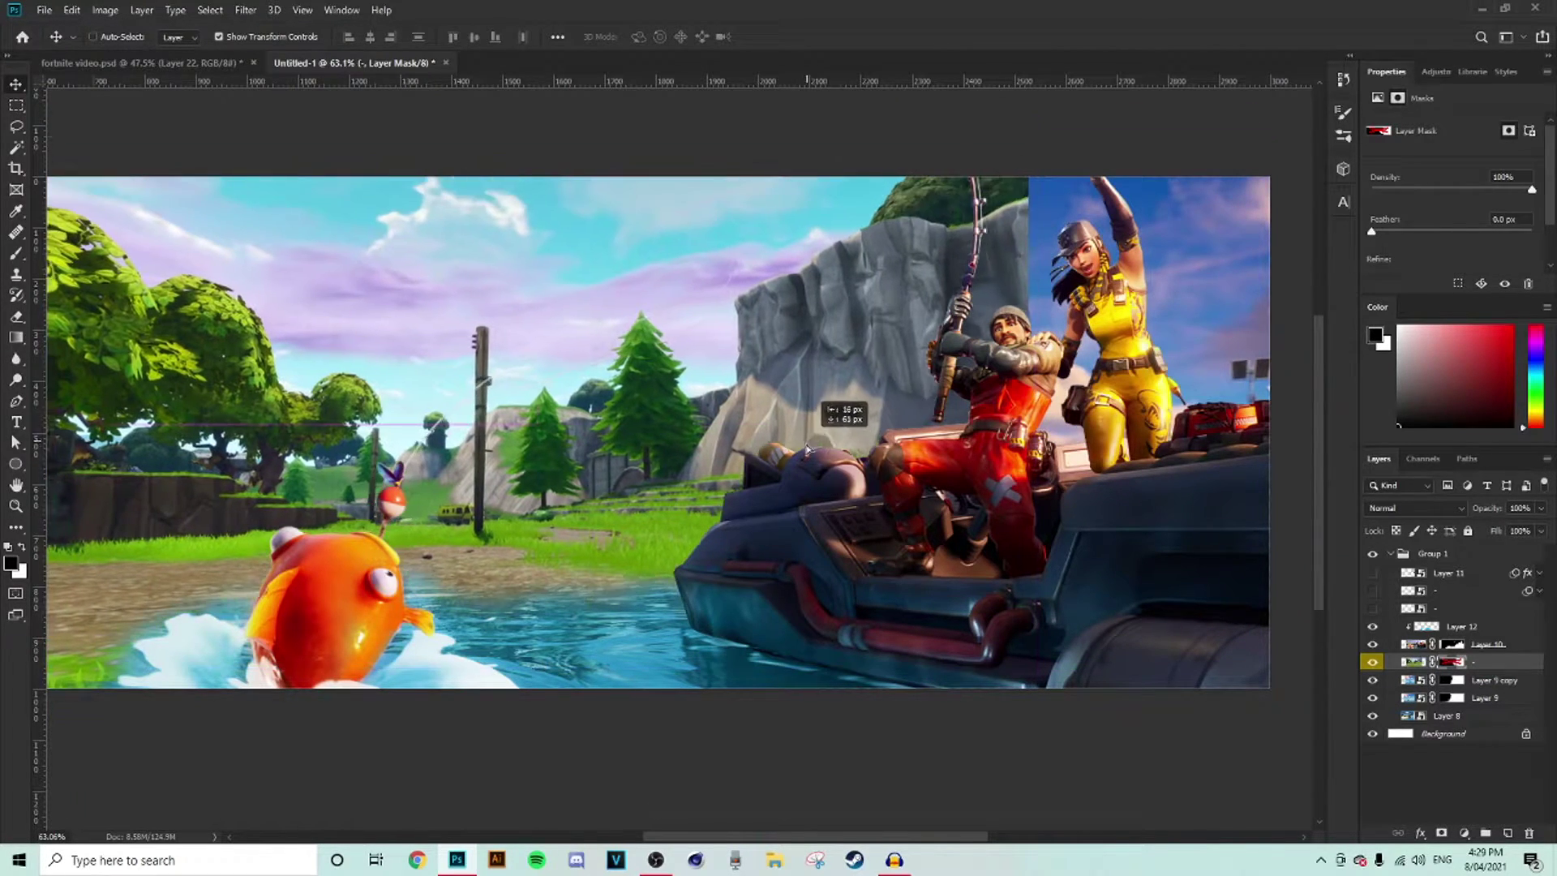
{"action": "left_click", "coordinate": [16, 126]}
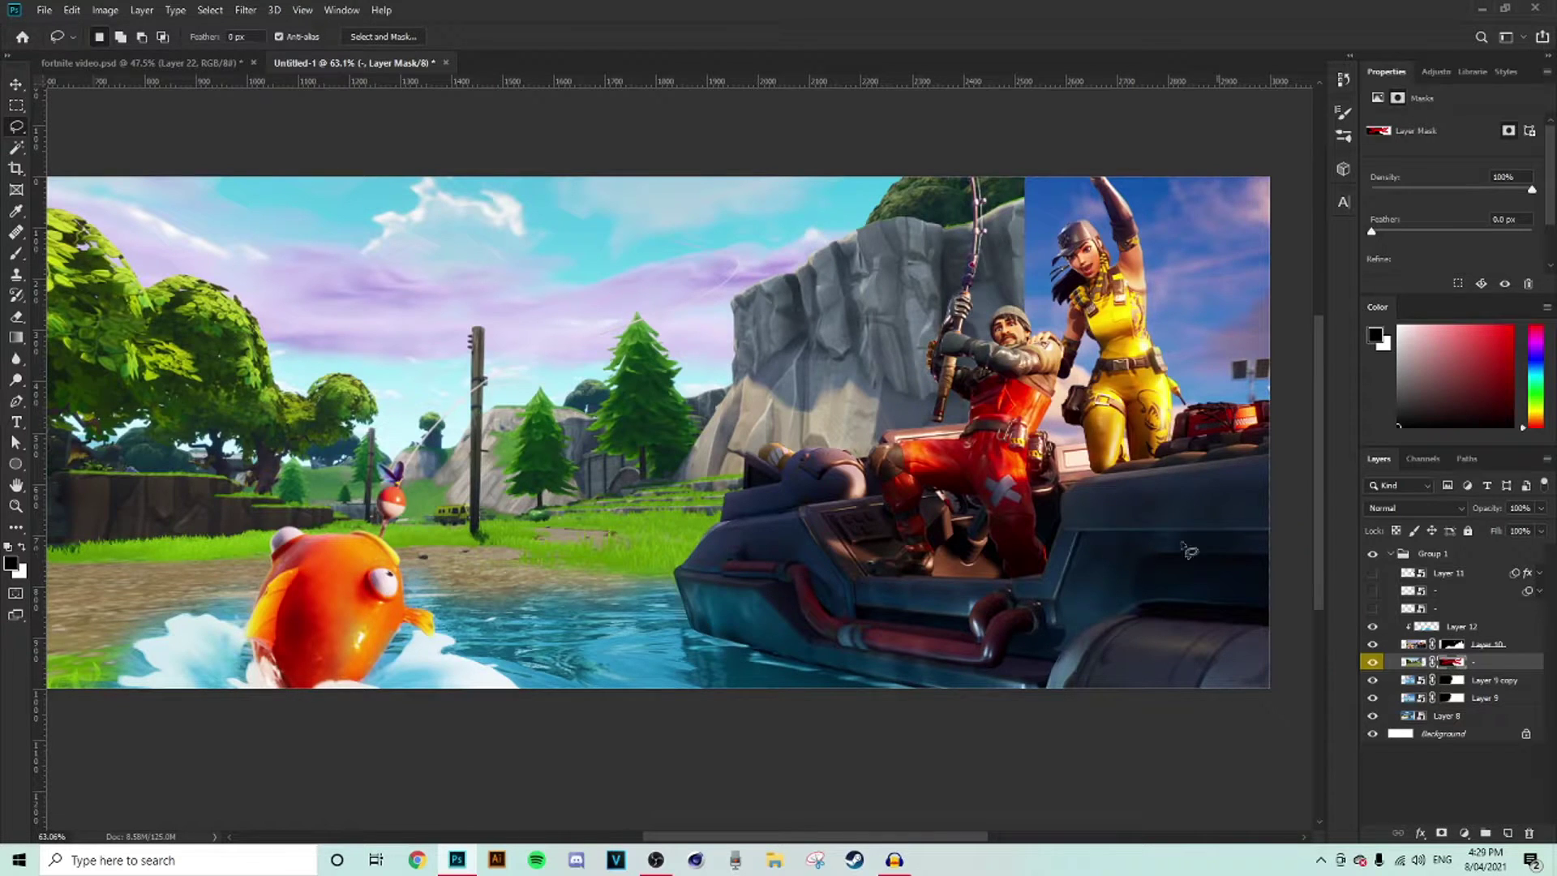
{"action": "scroll", "coordinate": [908, 357], "scroll_direction": "up", "scroll_amount": 1}
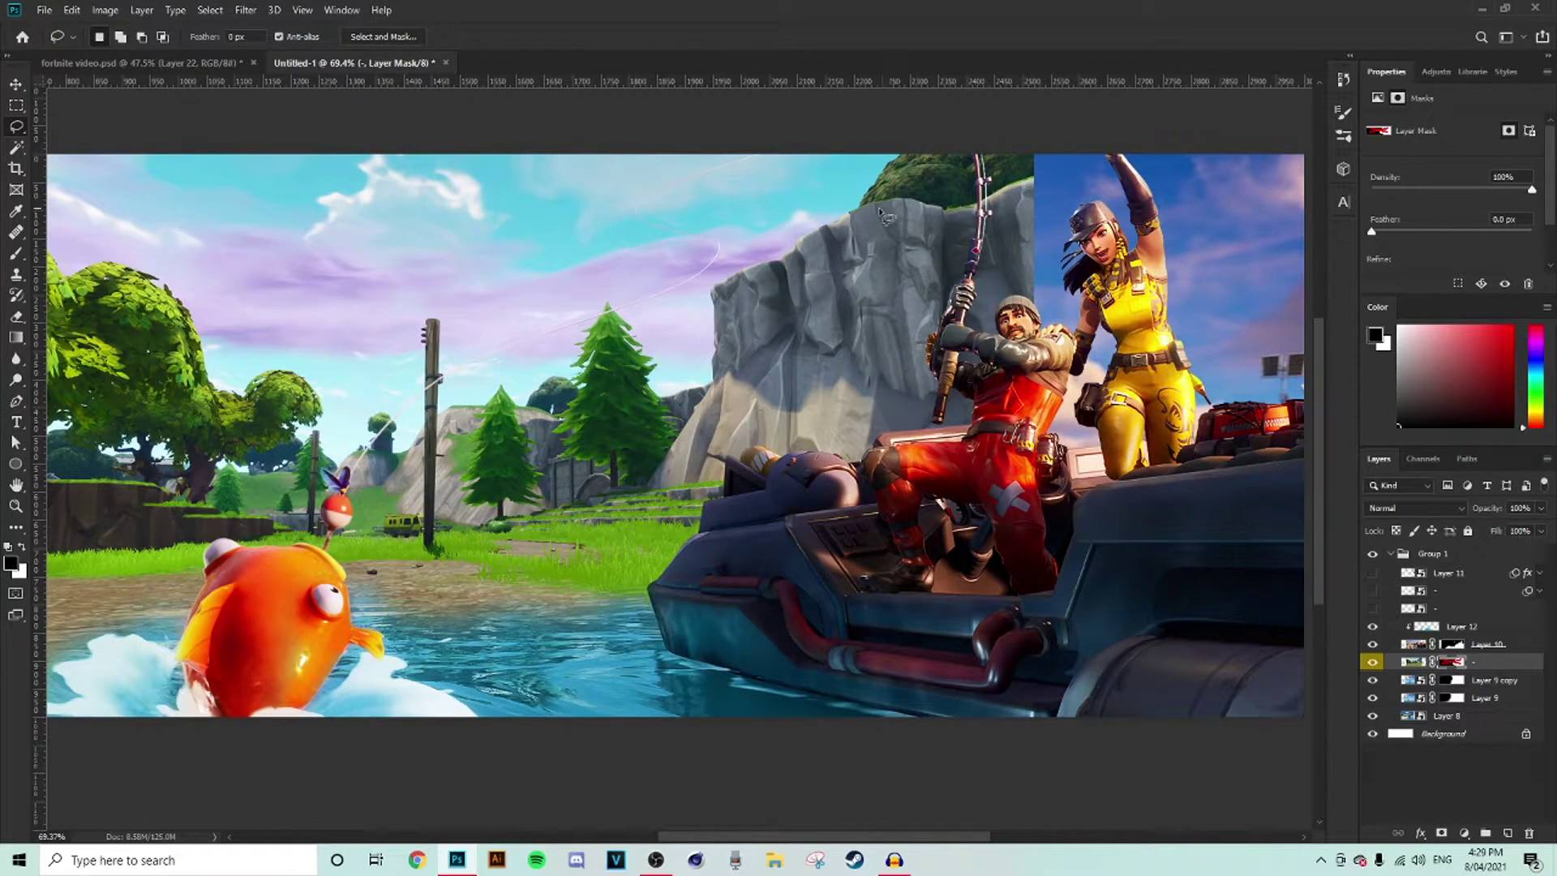
{"action": "scroll", "coordinate": [709, 316], "scroll_direction": "up", "scroll_amount": 6}
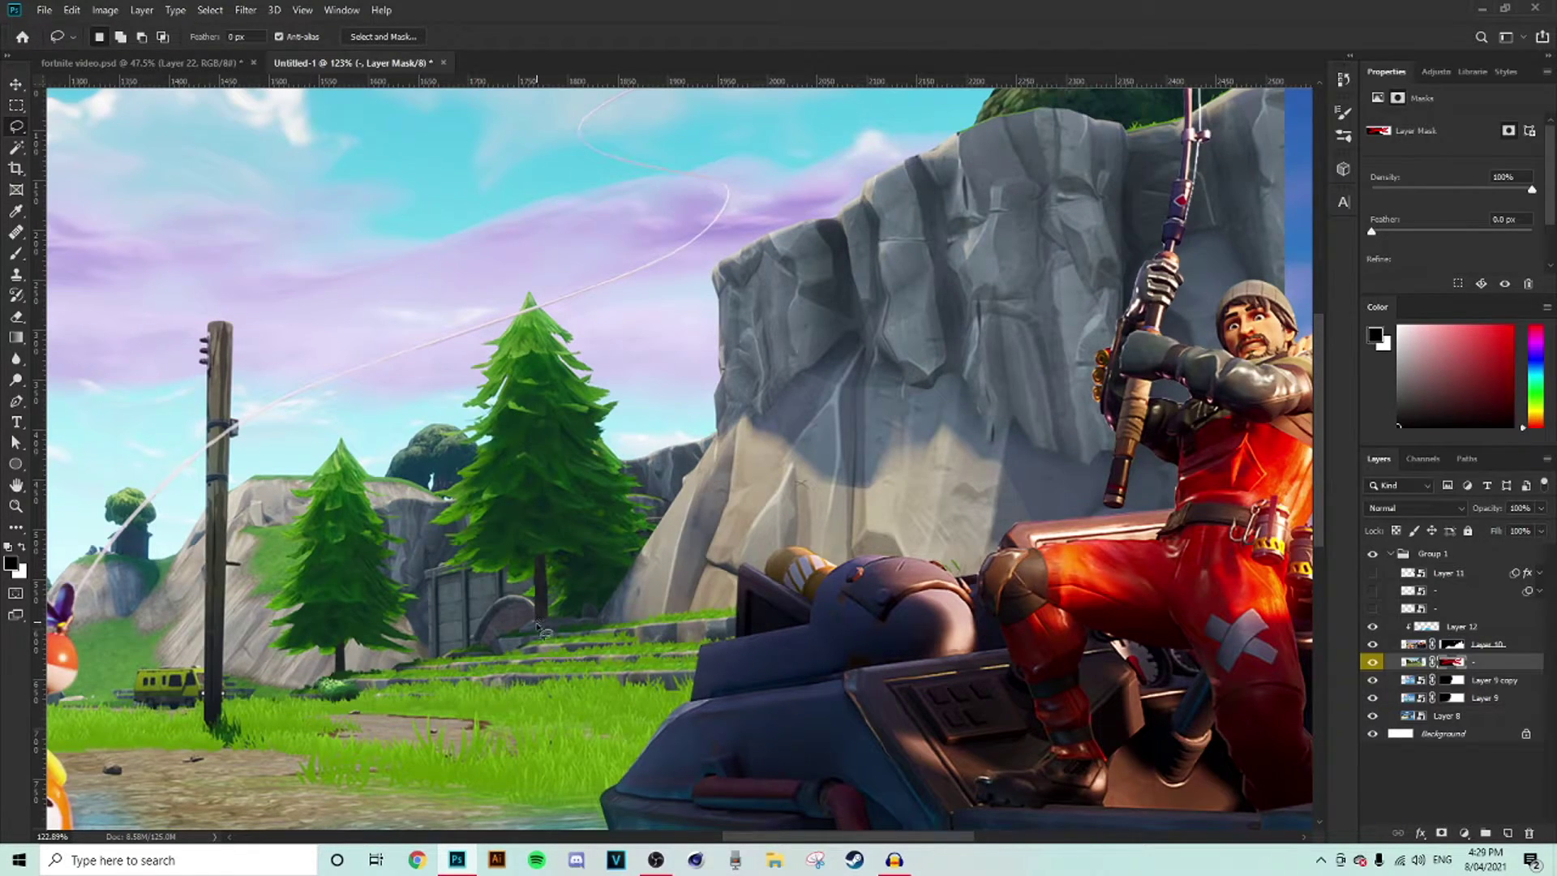
{"action": "scroll", "coordinate": [544, 629], "scroll_direction": "down", "scroll_amount": 5}
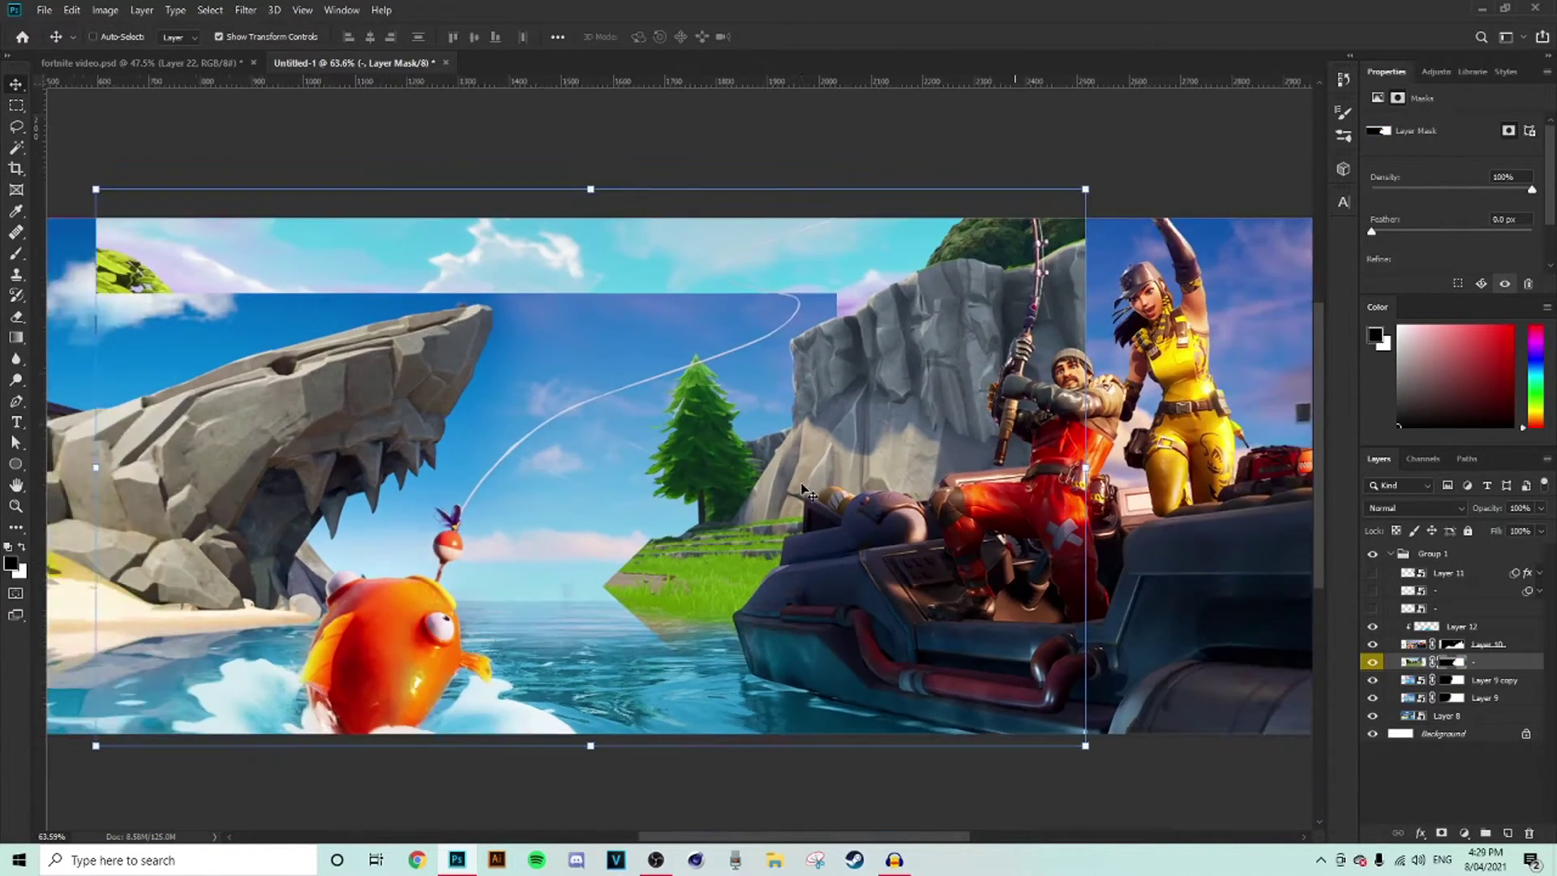
- Move the re-masked cliff layer back behind the boat at the canvas's right edge
{"action": "scroll", "coordinate": [750, 365], "scroll_direction": "up", "scroll_amount": 2}
{"action": "scroll", "coordinate": [669, 559], "scroll_direction": "down", "scroll_amount": 6}
{"action": "left_click_drag", "start_coordinate": [848, 470], "coordinate": [1163, 406]}
{"action": "scroll", "coordinate": [1075, 420], "scroll_direction": "up", "scroll_amount": 4}
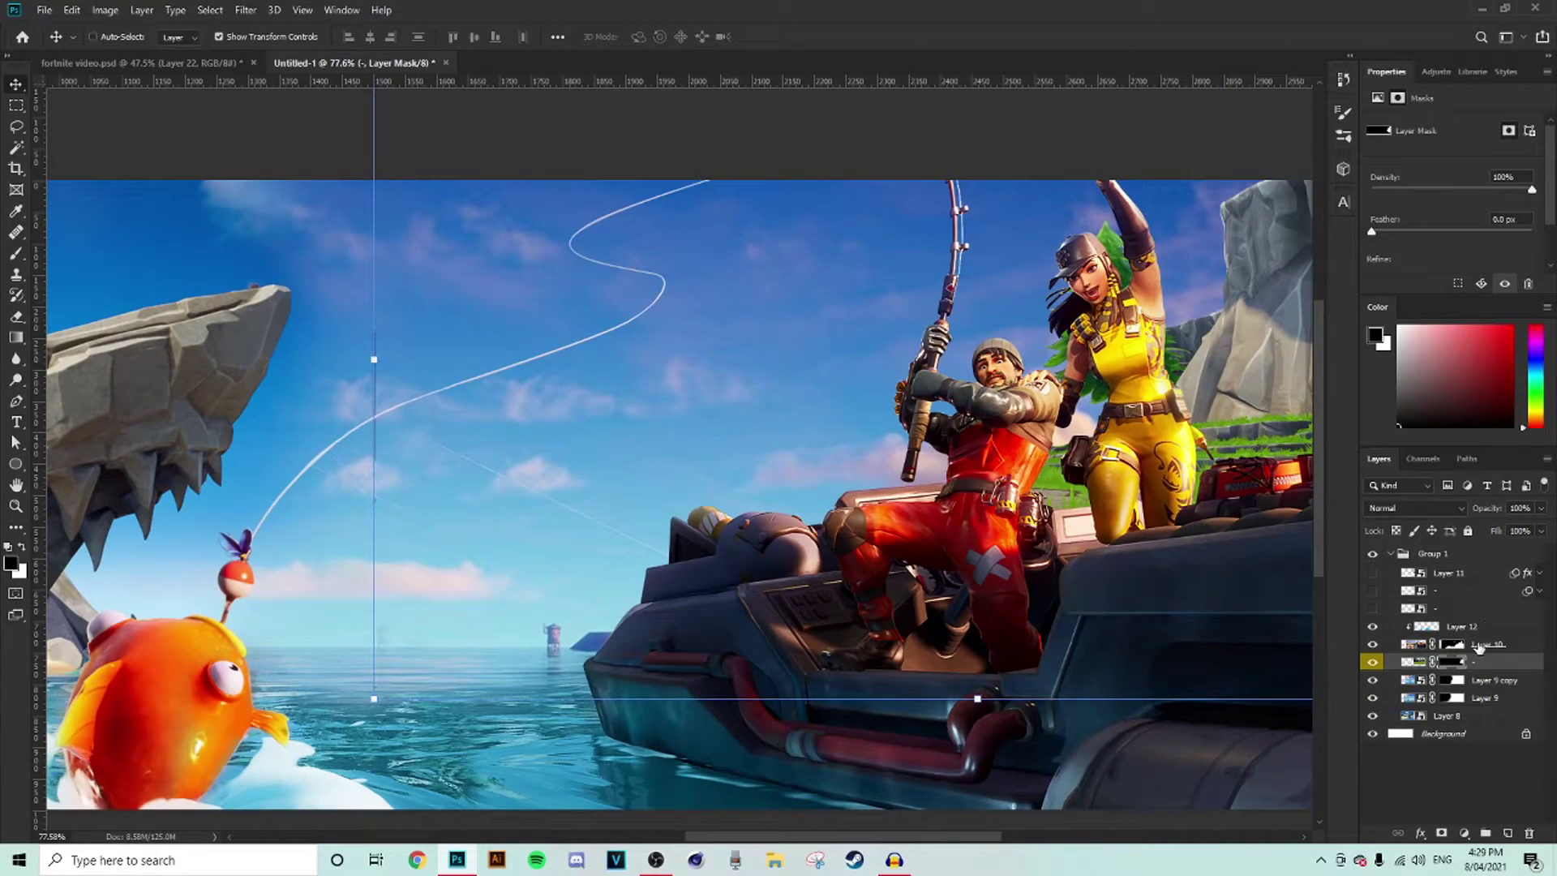
- Fine-tune the cliff layer's position behind the boat to X 1574 px, Y -212 px, keeping its stray top edge off the canvas
{"action": "left_click", "coordinate": [1413, 661]}
{"action": "scroll", "coordinate": [1127, 422], "scroll_direction": "down", "scroll_amount": 5}
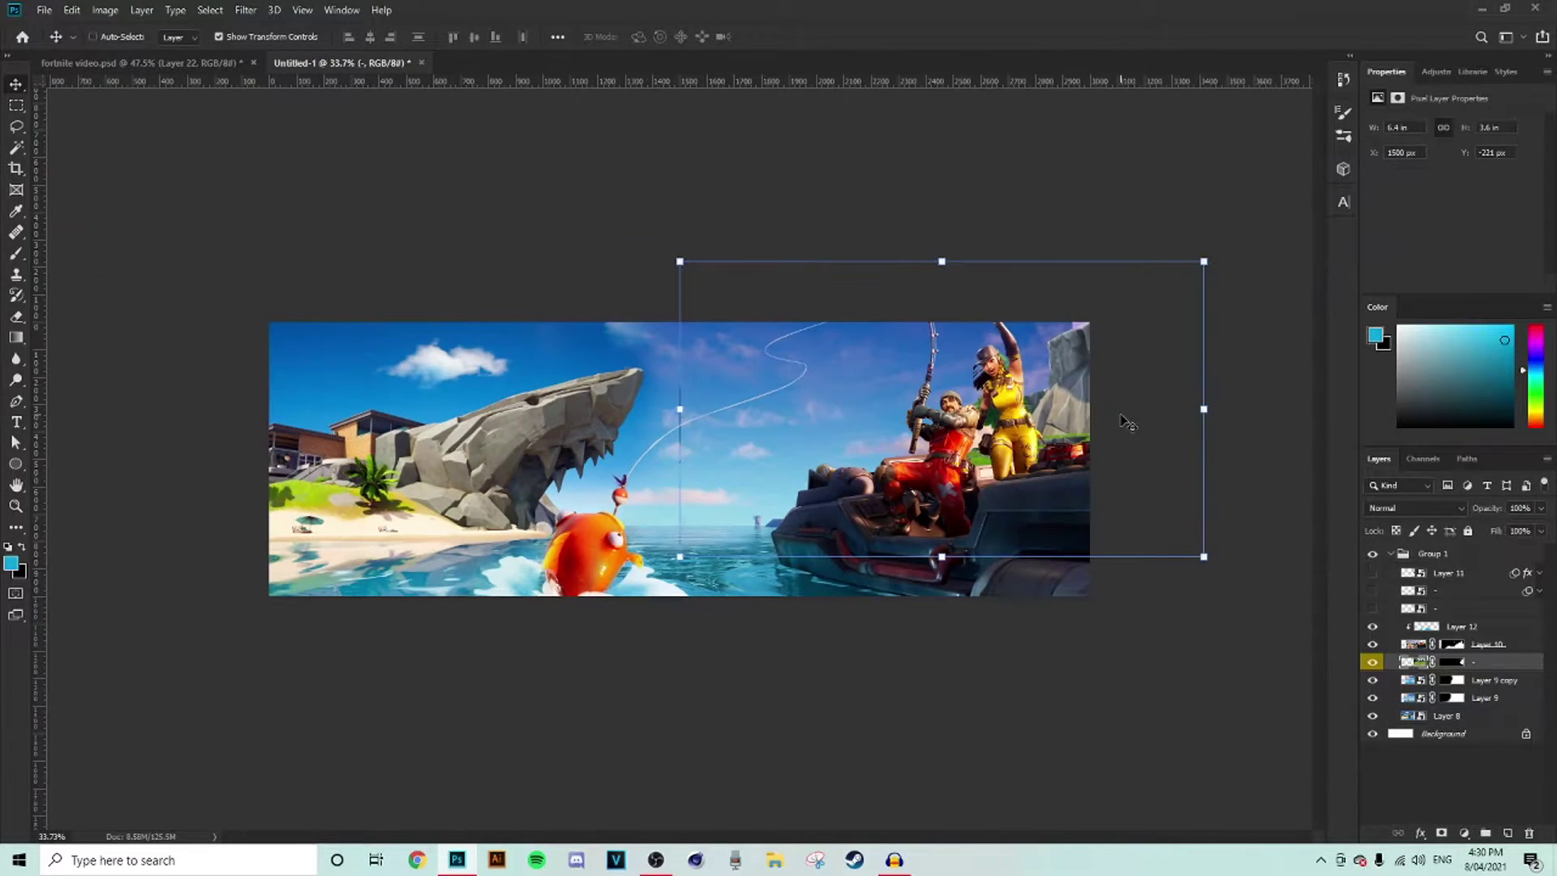
{"action": "left_click_drag", "start_coordinate": [1127, 422], "coordinate": [1142, 426]}
{"action": "key", "text": "ctrl+0"}
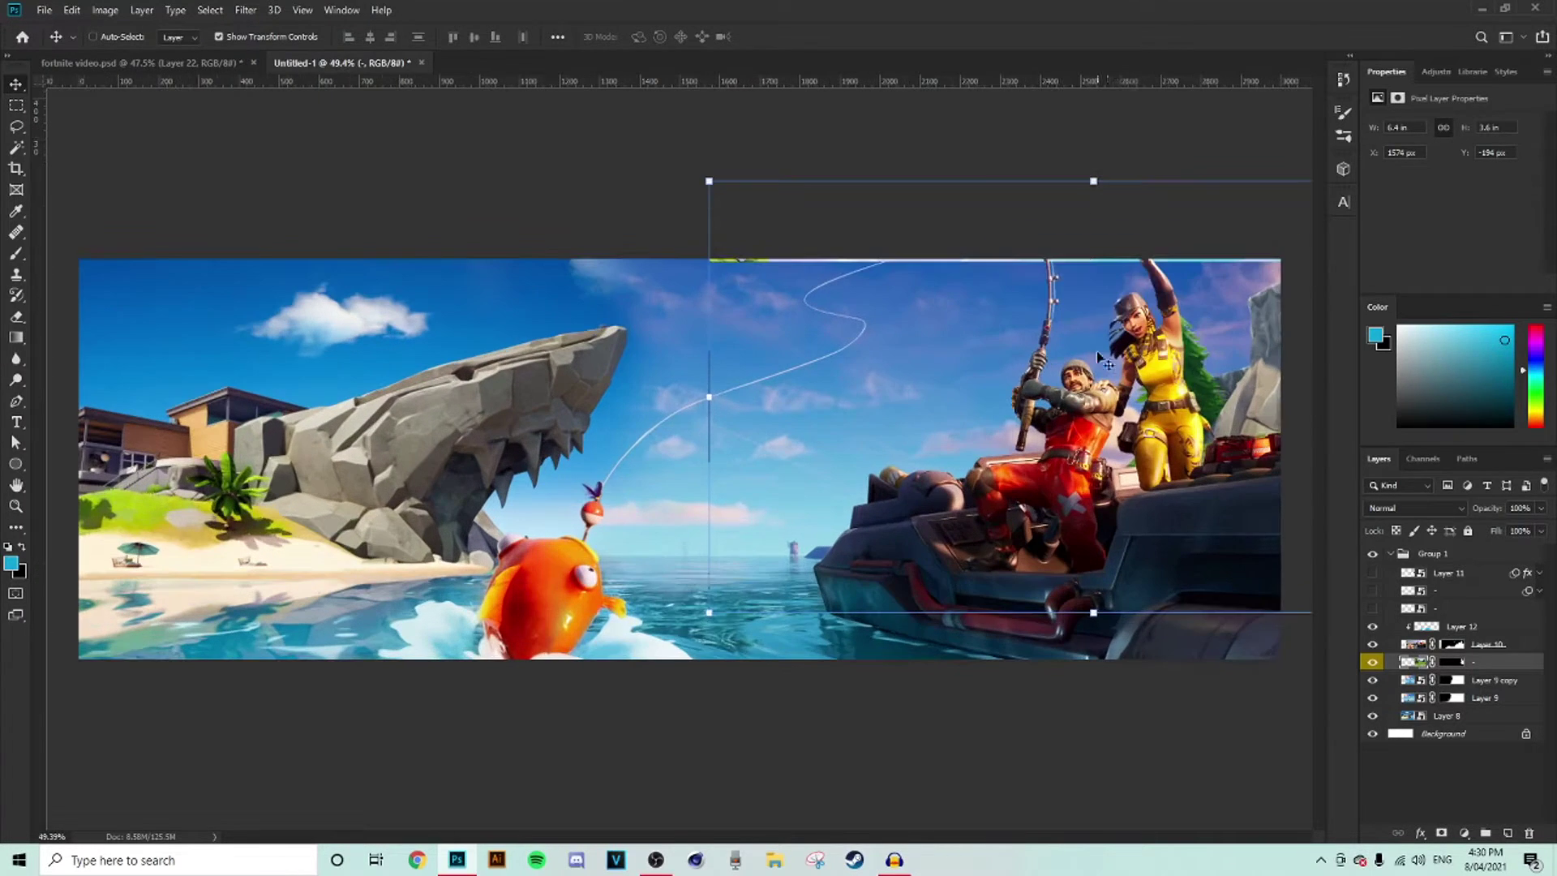
{"action": "left_click_drag", "start_coordinate": [1106, 271], "coordinate": [1108, 271]}
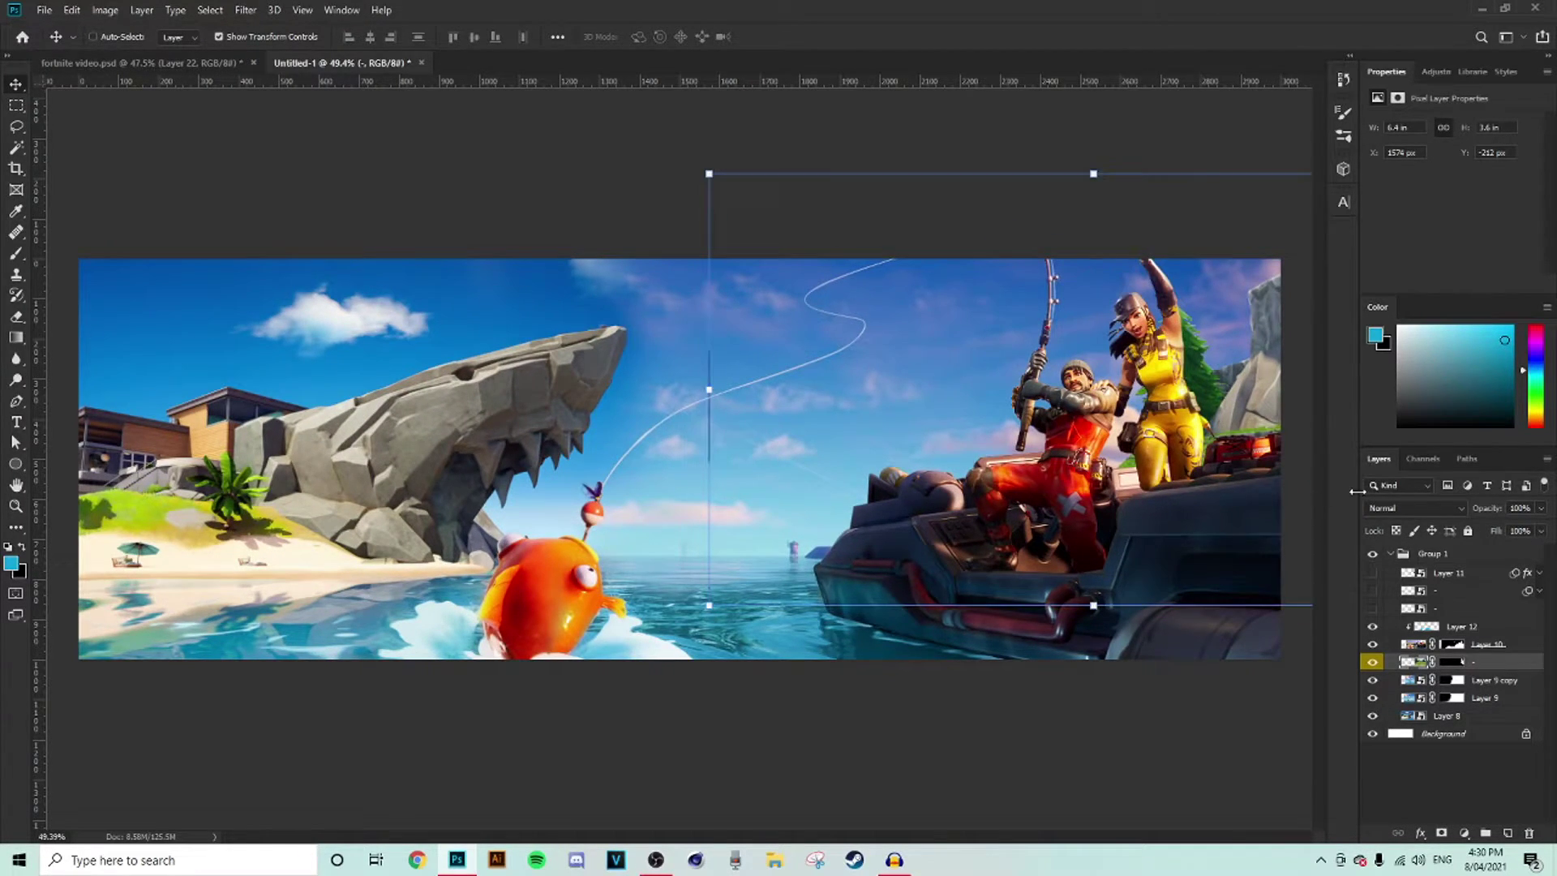
- Select Layer 10 and Layer 12 together and move them left so the tree and cliff show beside the woman in yellow
{"action": "scroll", "coordinate": [1046, 469], "scroll_direction": "down", "scroll_amount": 5}
{"action": "scroll", "coordinate": [1046, 469], "scroll_direction": "up", "scroll_amount": 3}
{"action": "left_click", "coordinate": [1476, 644]}
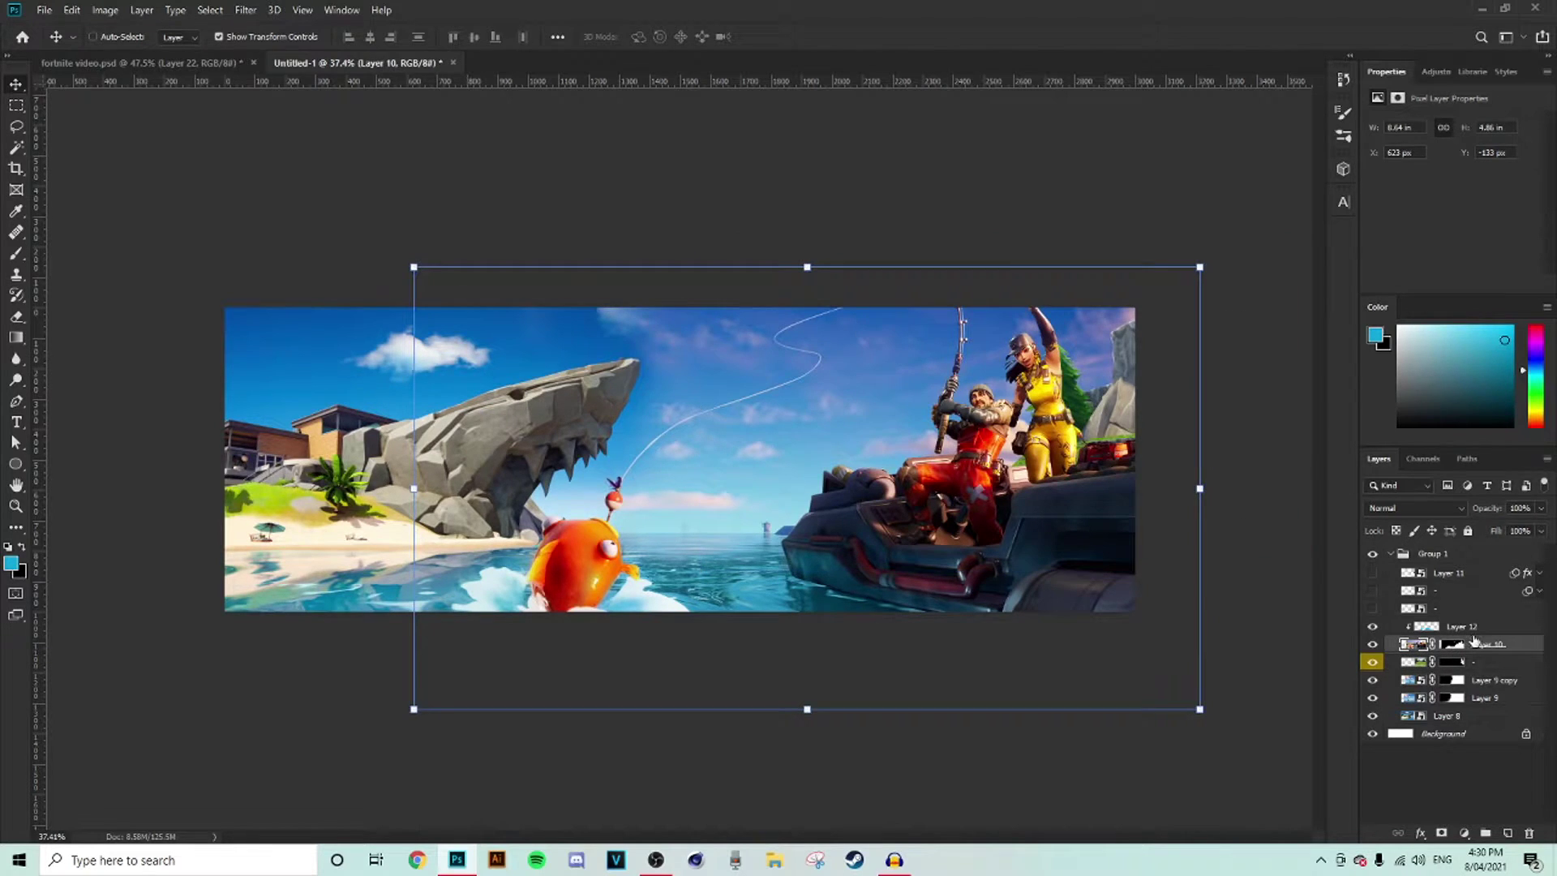
{"action": "left_click", "coordinate": [1474, 631]}
{"action": "key", "text": "ctrl+0"}
{"action": "left_click_drag", "start_coordinate": [1126, 519], "coordinate": [1065, 501]}
{"action": "scroll", "coordinate": [1066, 498], "scroll_direction": "down", "scroll_amount": 4}
{"action": "key", "text": "m"}
{"action": "key", "text": "ctrl+0"}
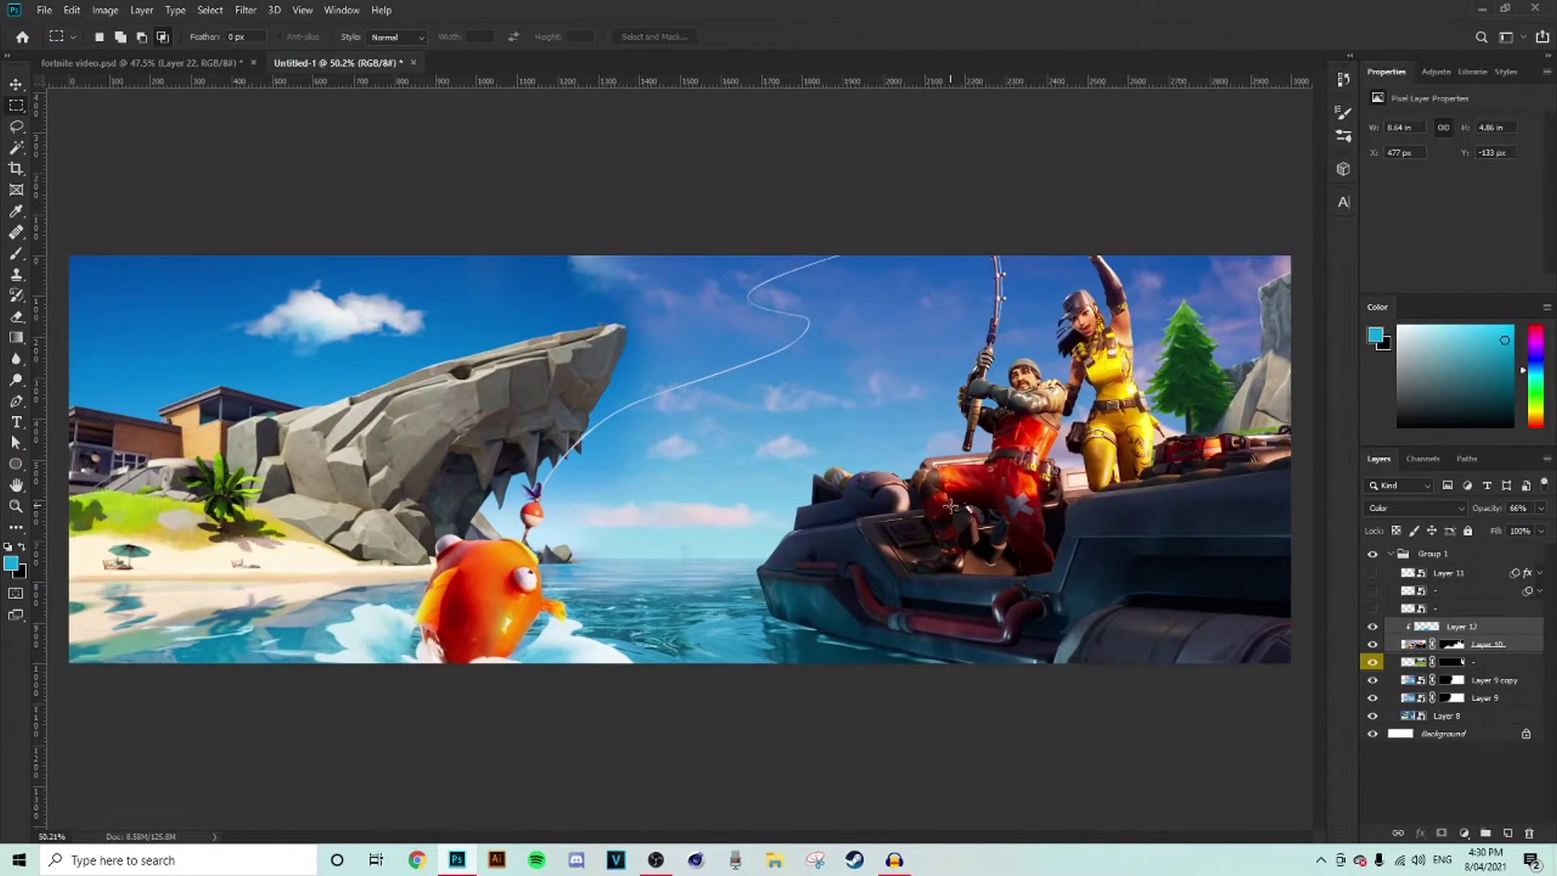
- Show the PRIVATE PROPERTY sign layer, place it beneath Layer 10, and move it behind the boat to X 1794 px, Y 221 px
{"action": "left_click", "coordinate": [16, 253]}
{"action": "scroll", "coordinate": [1060, 456], "scroll_direction": "down", "scroll_amount": 1}
{"action": "left_click", "coordinate": [1471, 627]}
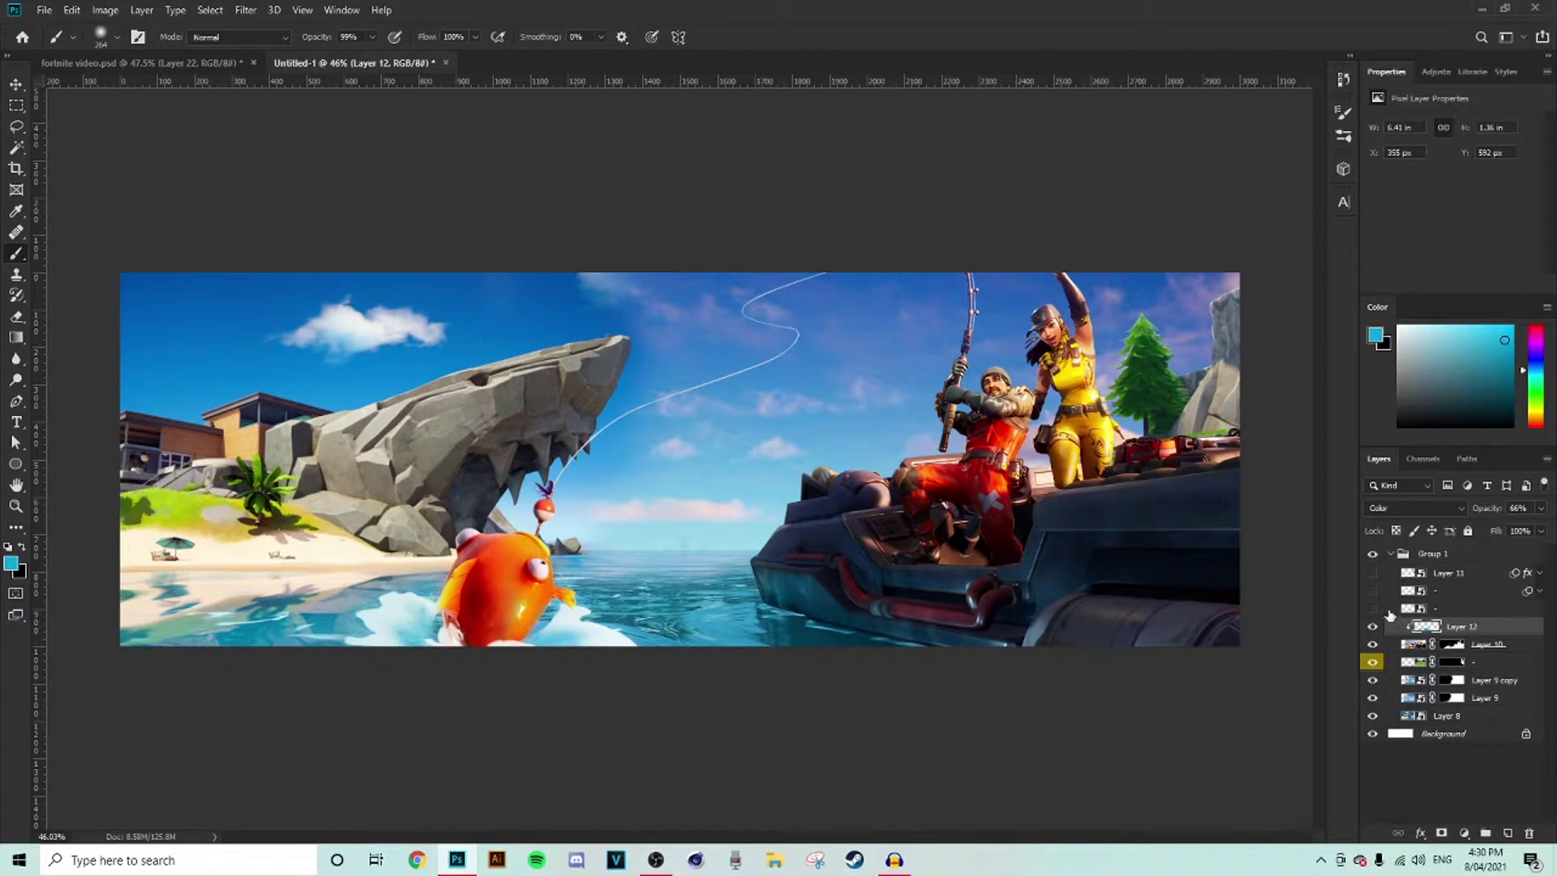
{"action": "left_click", "coordinate": [1373, 608]}
{"action": "left_click_drag", "start_coordinate": [1450, 609], "coordinate": [1468, 654]}
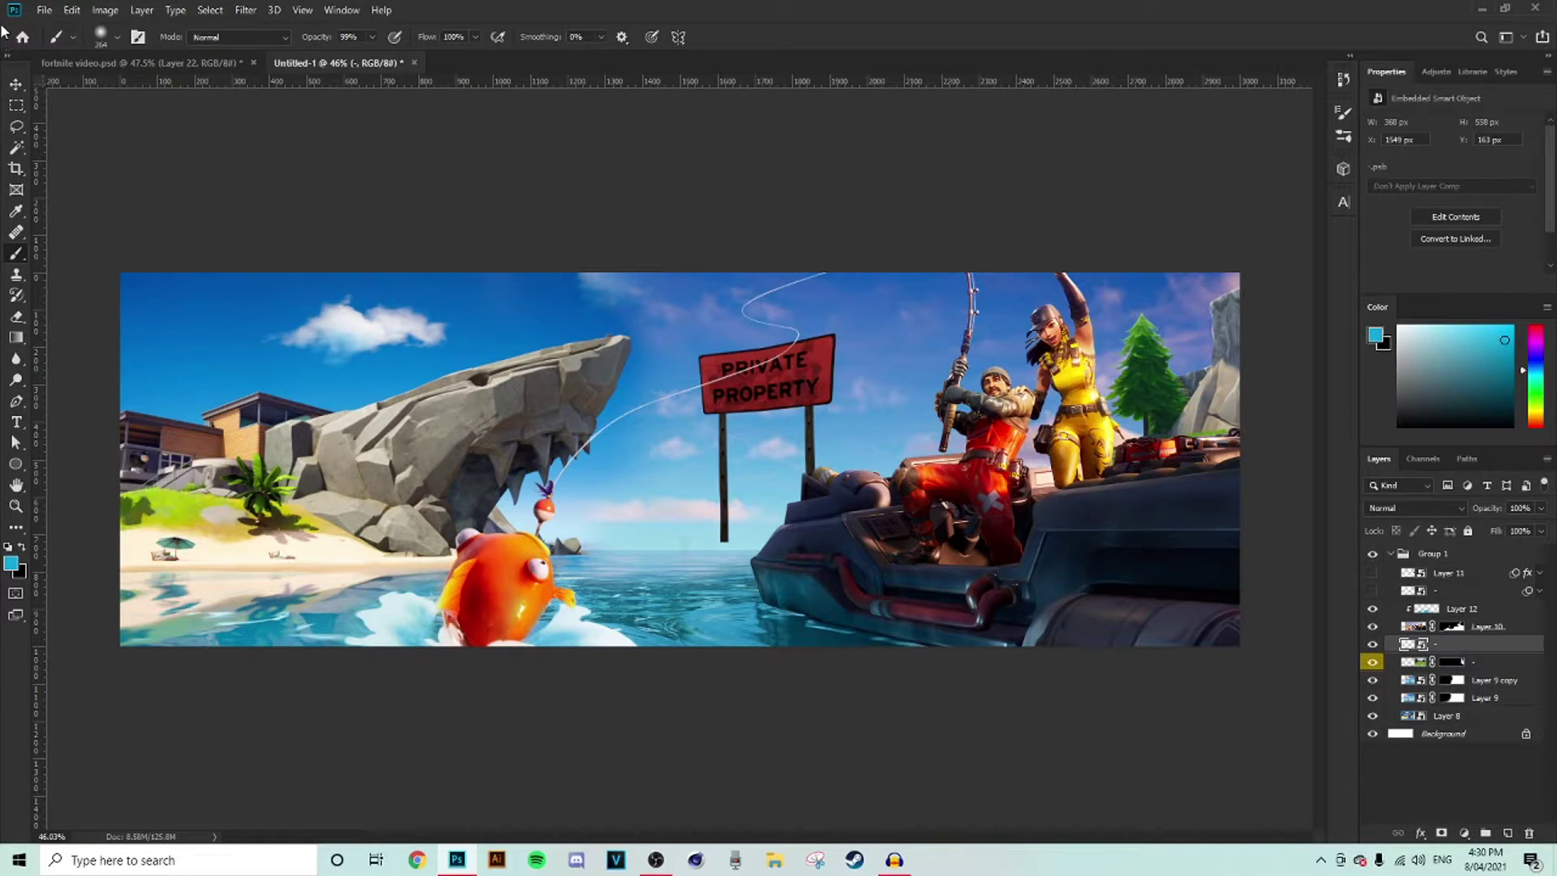
{"action": "left_click", "coordinate": [15, 84]}
{"action": "mouse_move", "coordinate": [722, 435]}
{"action": "left_mouse_down"}
{"action": "mouse_move", "coordinate": [819, 444]}
{"action": "mouse_move", "coordinate": [850, 464]}
{"action": "left_mouse_up"}
{"action": "scroll", "coordinate": [857, 446], "scroll_direction": "up", "scroll_amount": 2}
{"action": "scroll", "coordinate": [850, 464], "scroll_direction": "down", "scroll_amount": 1}
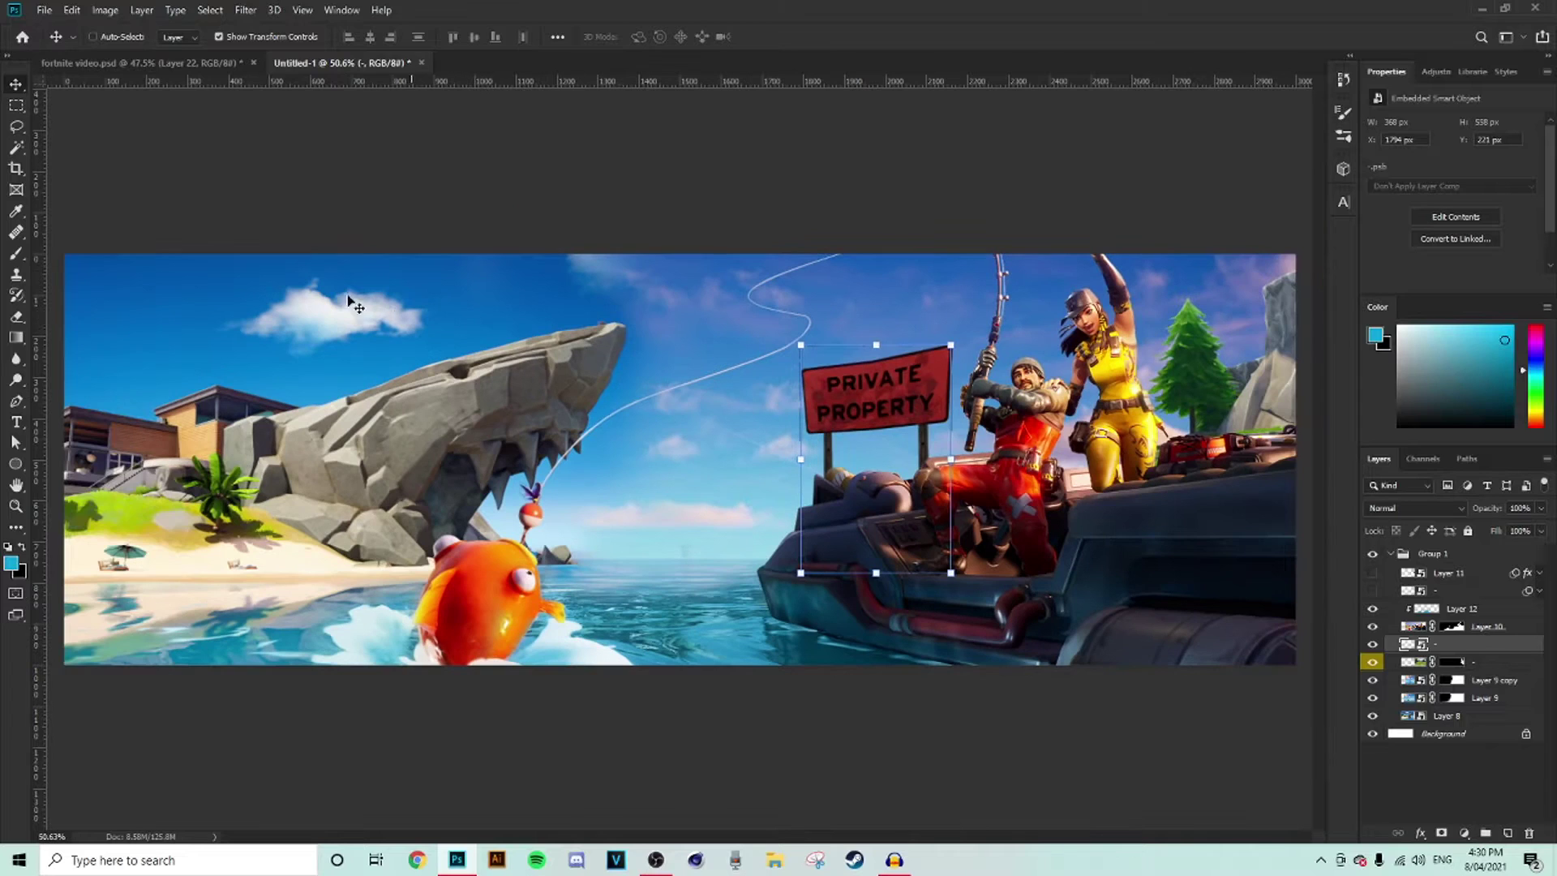
- Show the gliding character's layer and move it to the canvas's upper-right corner above the tree
{"action": "left_click", "coordinate": [16, 253]}
{"action": "scroll", "coordinate": [579, 494], "scroll_direction": "down", "scroll_amount": 1}
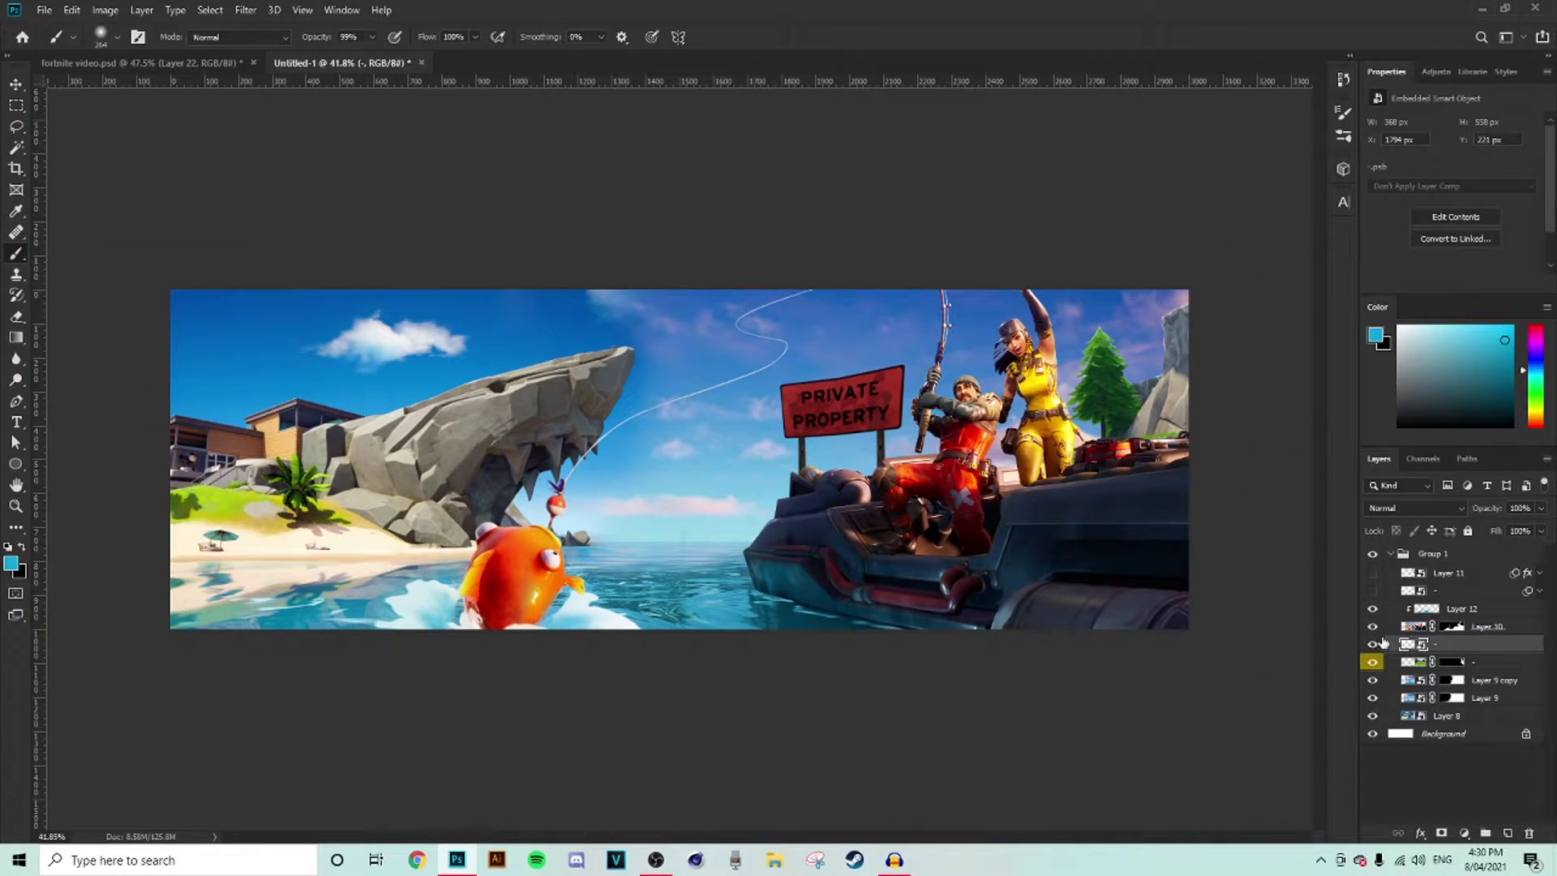
{"action": "left_click", "coordinate": [1372, 591]}
{"action": "left_click", "coordinate": [1439, 592]}
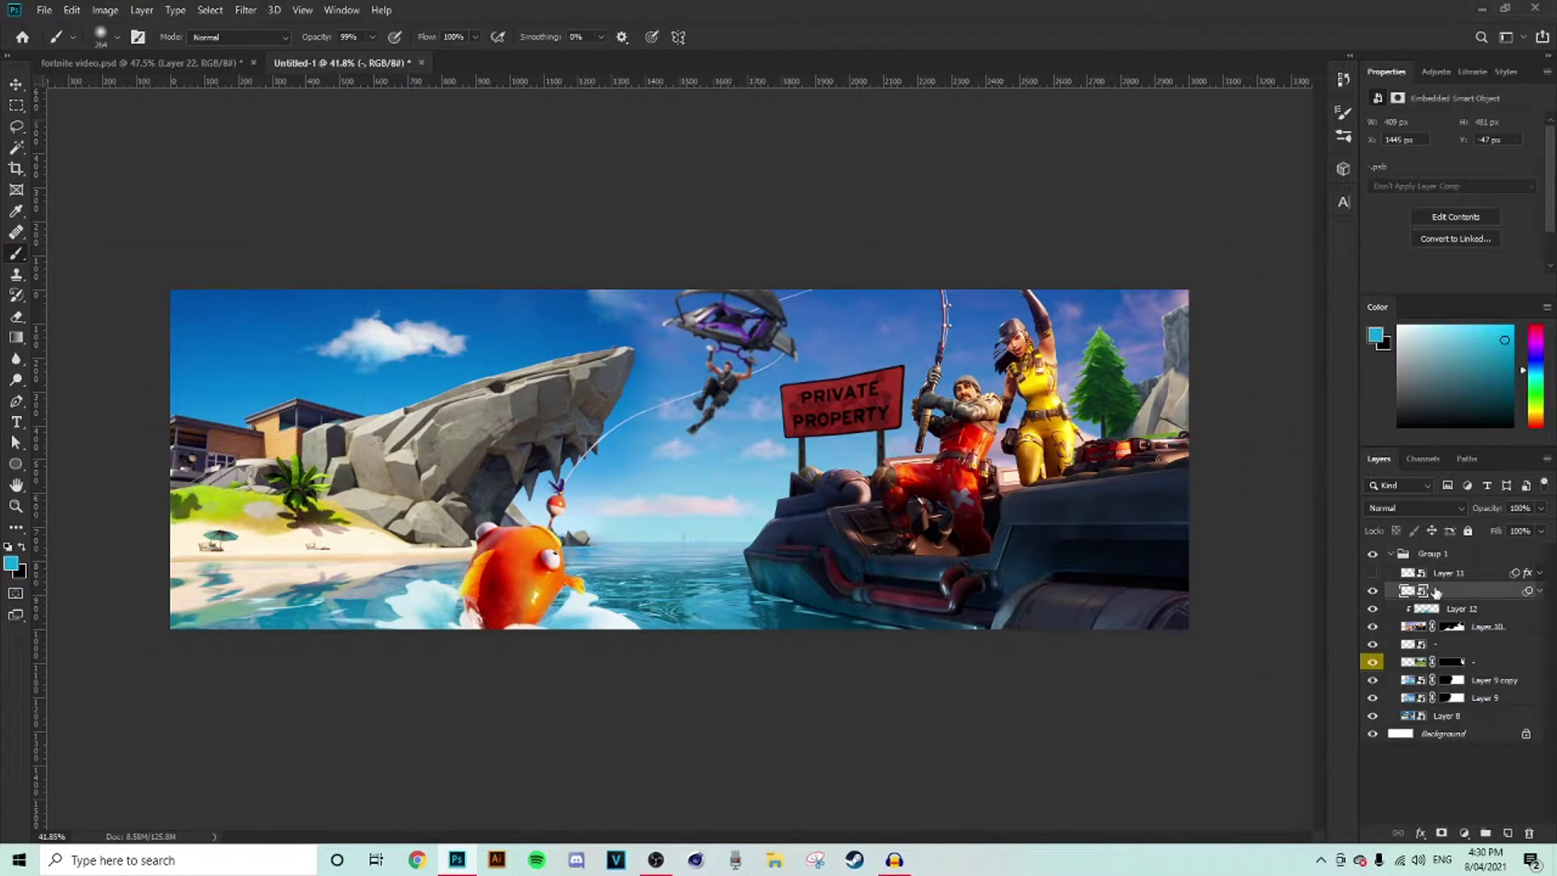
{"action": "left_click", "coordinate": [16, 85]}
{"action": "left_click", "coordinate": [1539, 591]}
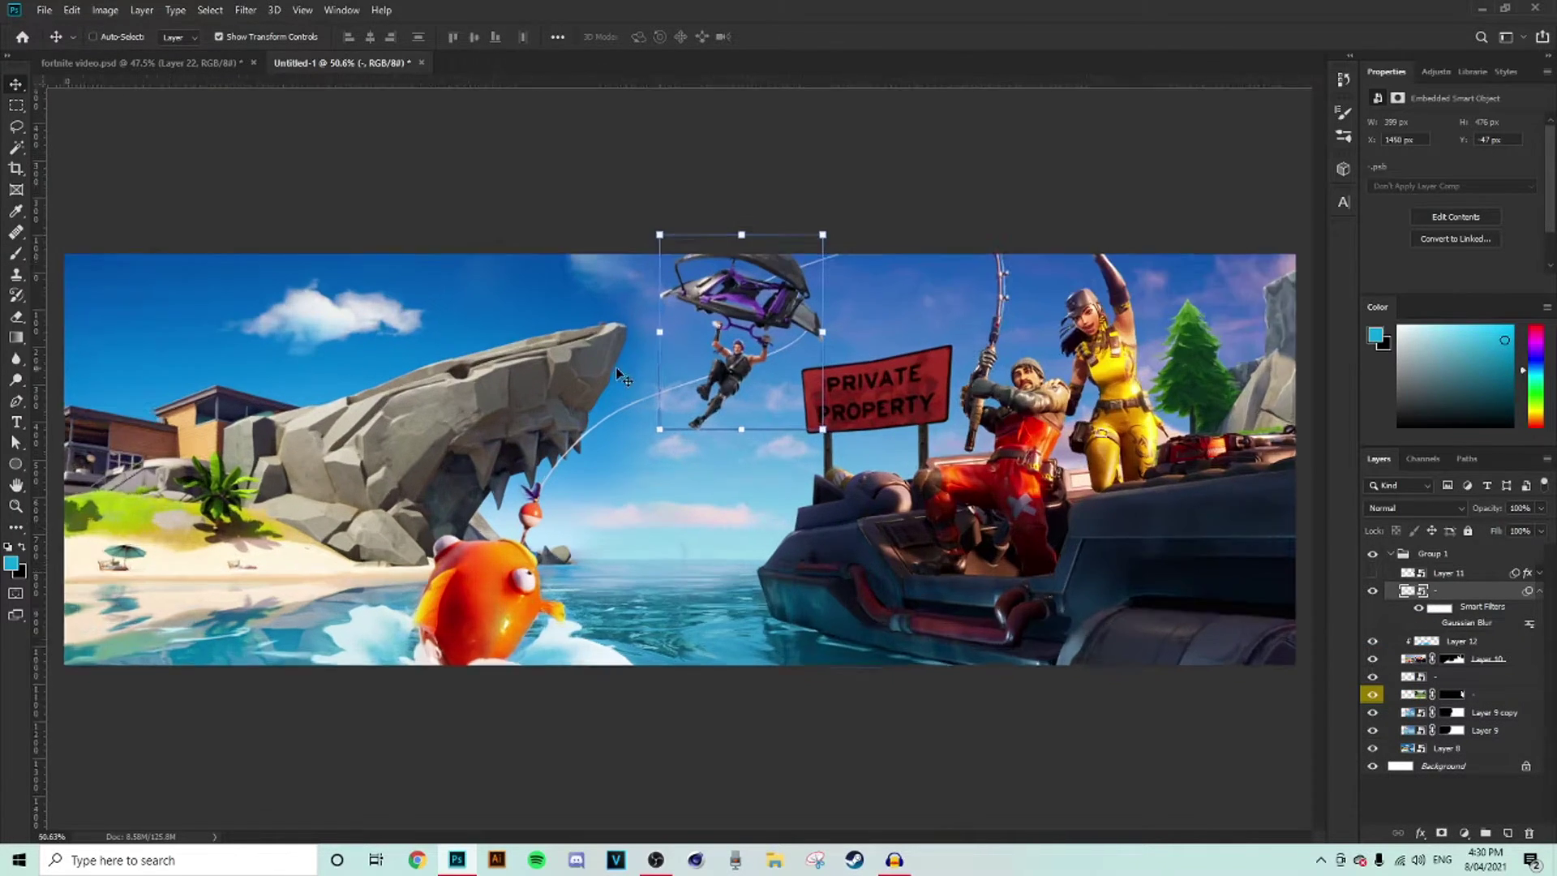
{"action": "left_click_drag", "start_coordinate": [778, 363], "coordinate": [1156, 307]}
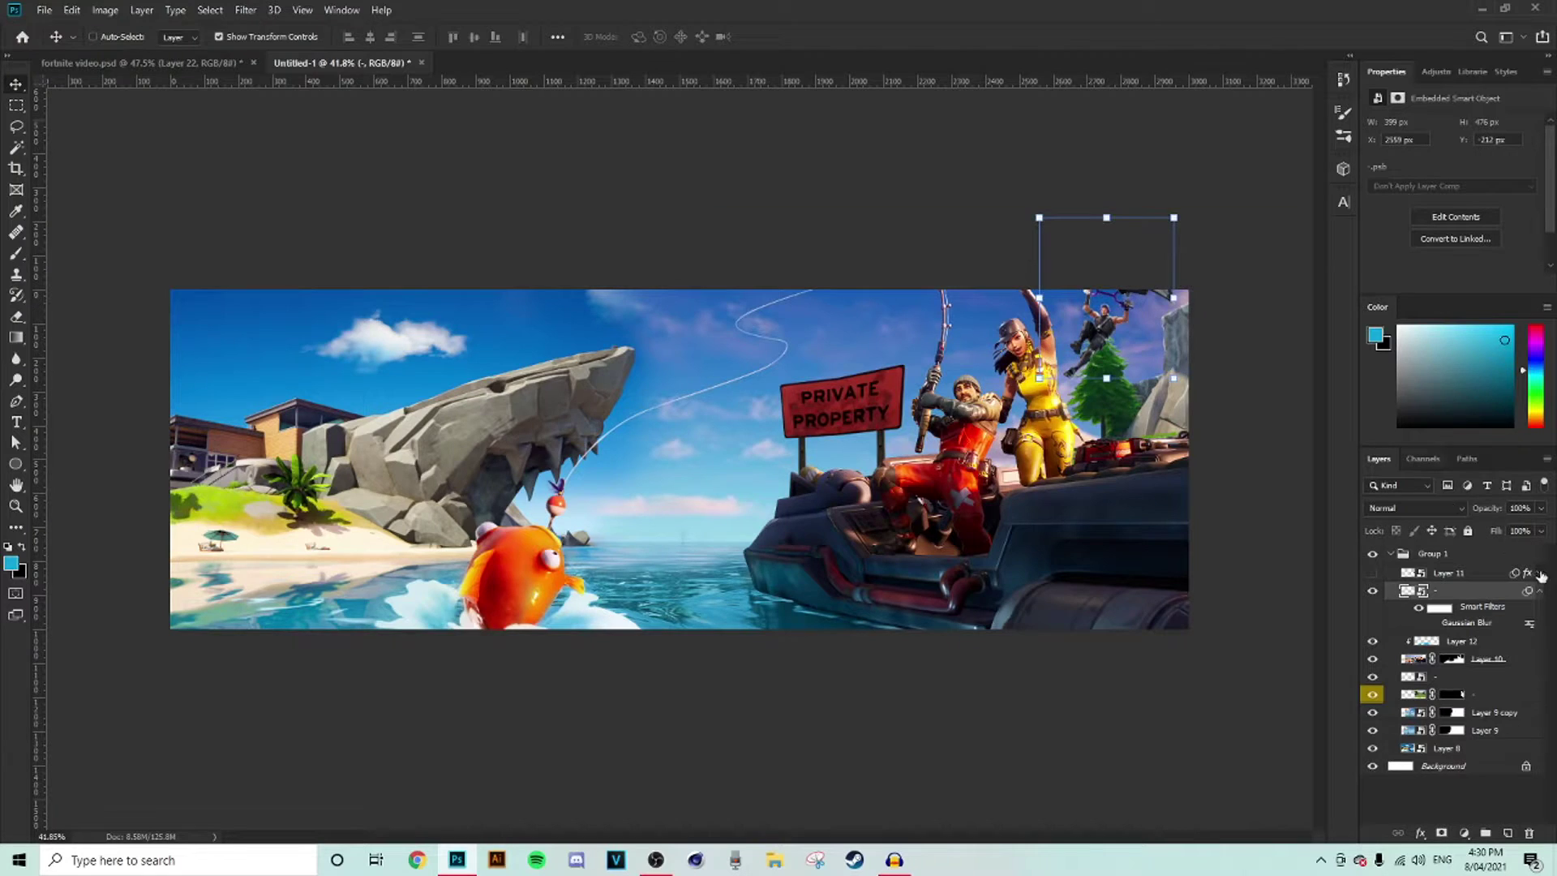
- Place the gliding character's layer beneath Layer 10 and reposition it to X 2670 px, partly above the canvas's top edge
{"action": "left_click_drag", "start_coordinate": [1465, 594], "coordinate": [1459, 669]}
{"action": "scroll", "coordinate": [1116, 322], "scroll_direction": "up", "scroll_amount": 4}
{"action": "left_click_drag", "start_coordinate": [1238, 299], "coordinate": [1153, 311]}
{"action": "scroll", "coordinate": [1220, 279], "scroll_direction": "down", "scroll_amount": 3}
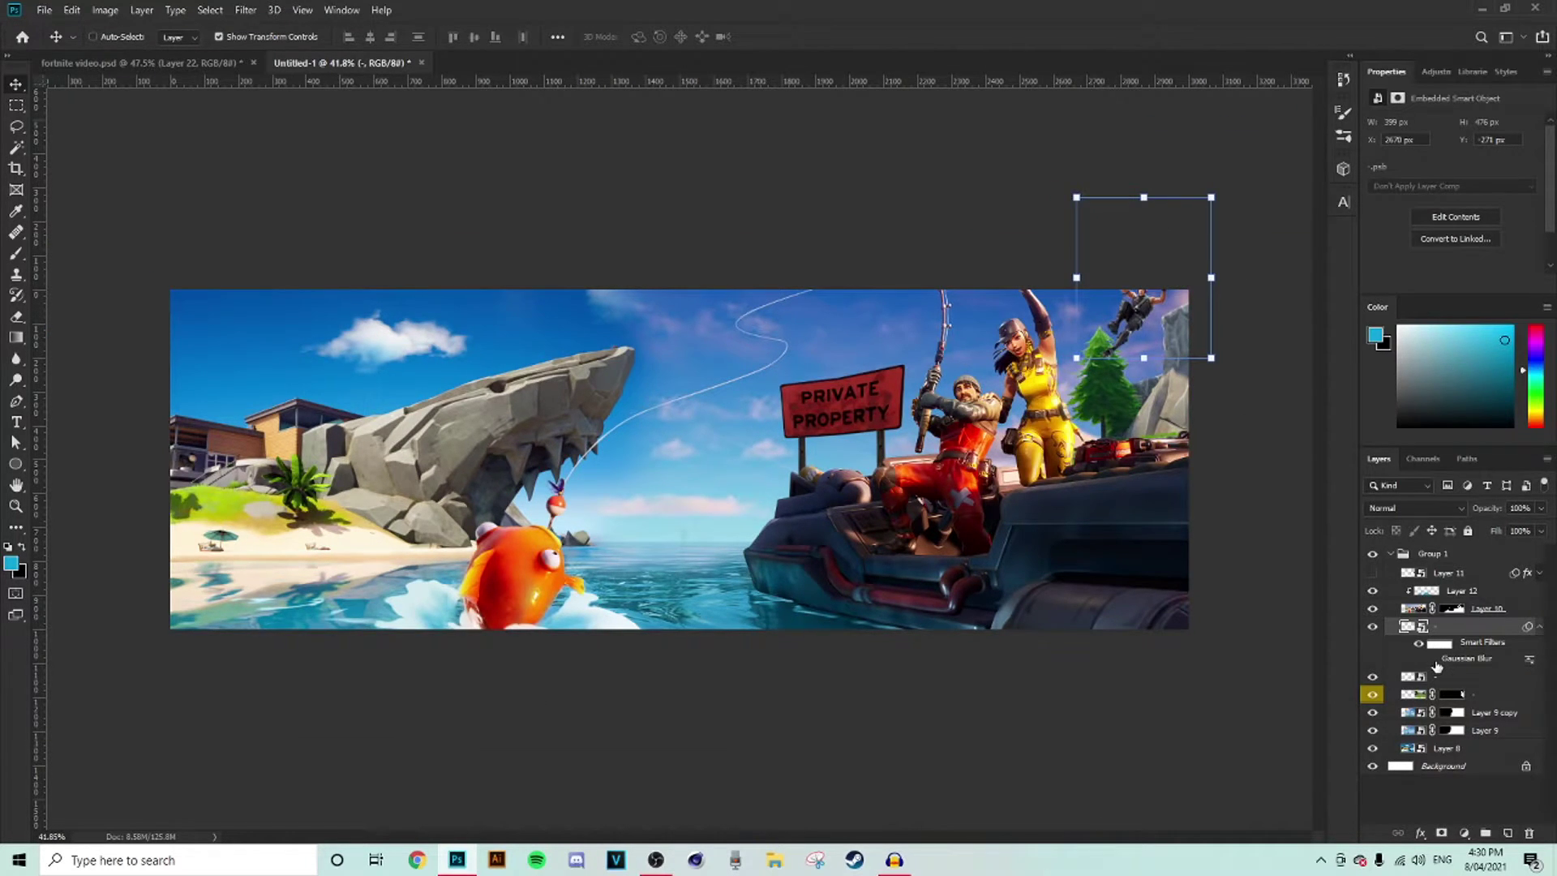
- Apply another Gaussian Blur with a 1.4 px radius to the gliding character's layer
{"action": "left_click", "coordinate": [245, 10]}
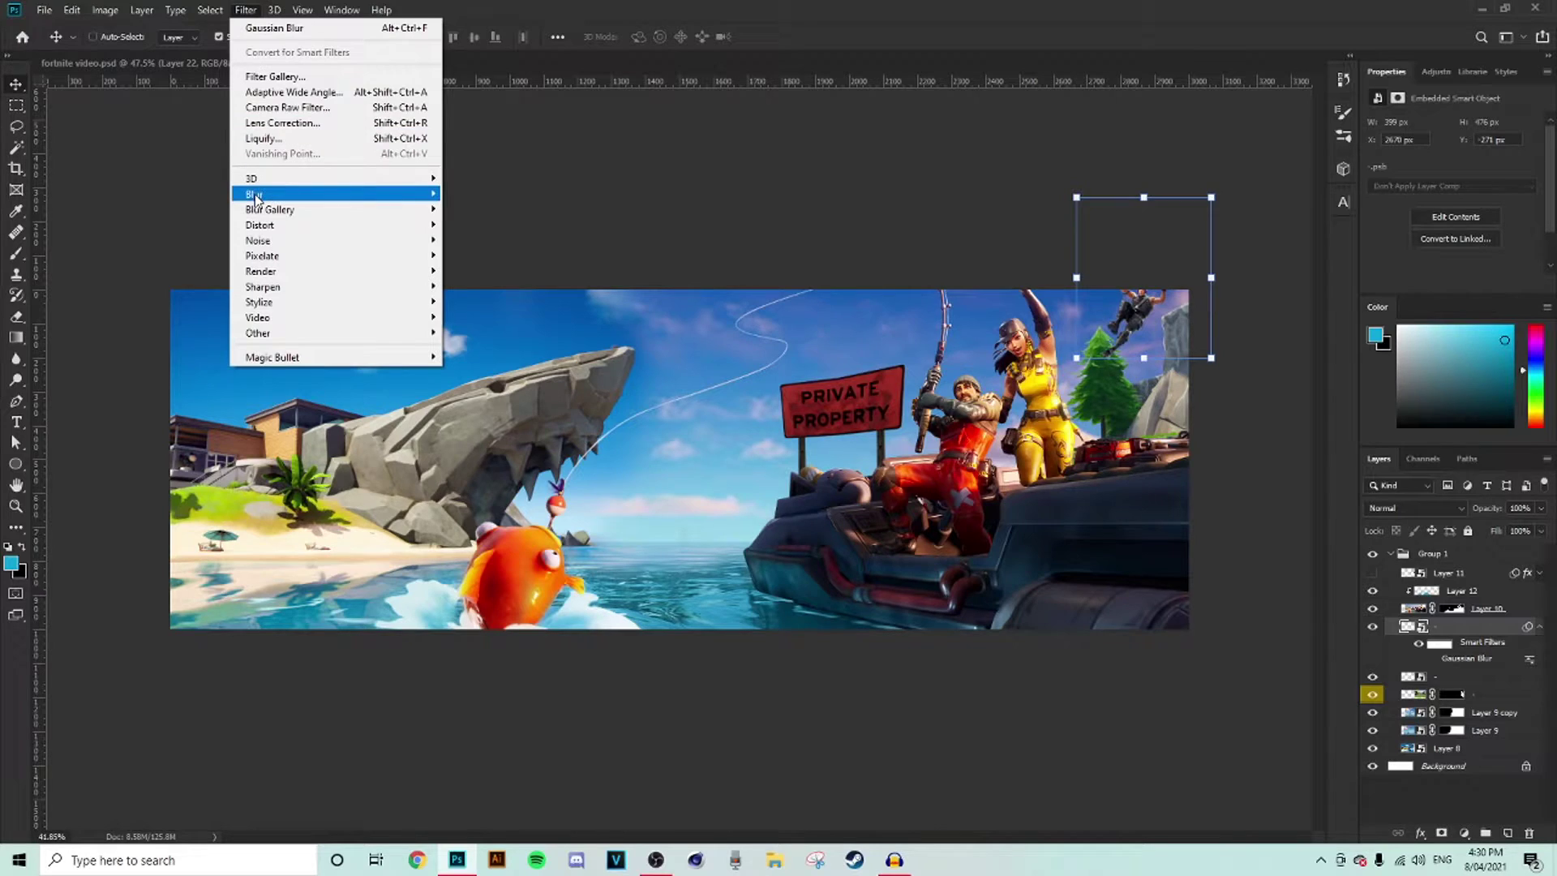
{"action": "mouse_move", "coordinate": [341, 194]}
{"action": "left_click", "coordinate": [491, 256]}
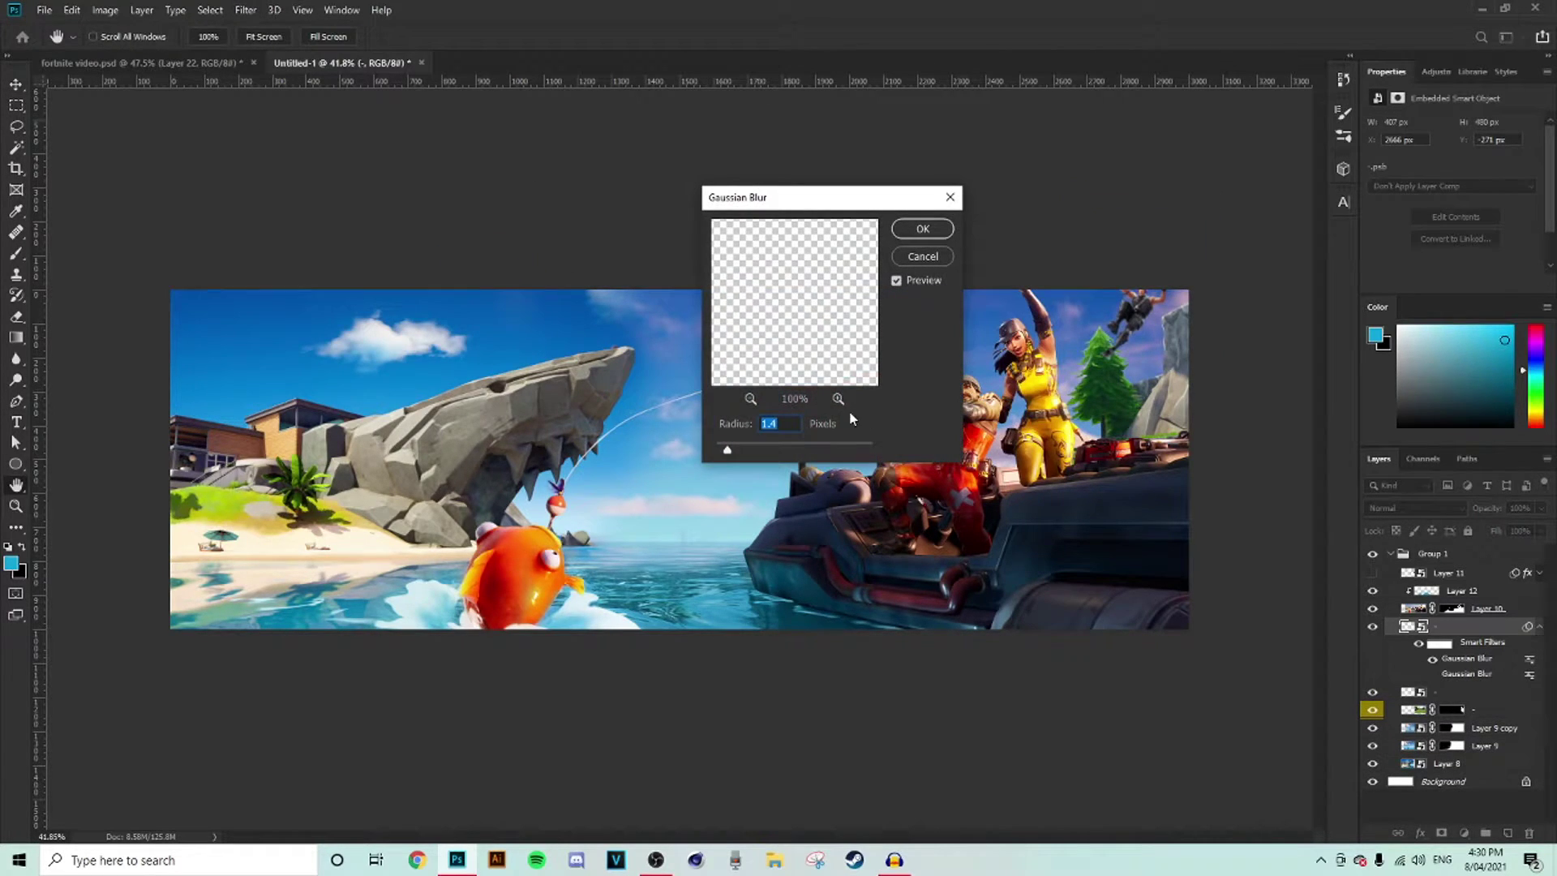
{"action": "left_click", "coordinate": [932, 235]}
{"action": "scroll", "coordinate": [957, 374], "scroll_direction": "up", "scroll_amount": 5}
{"action": "scroll", "coordinate": [957, 374], "scroll_direction": "down", "scroll_amount": 5}
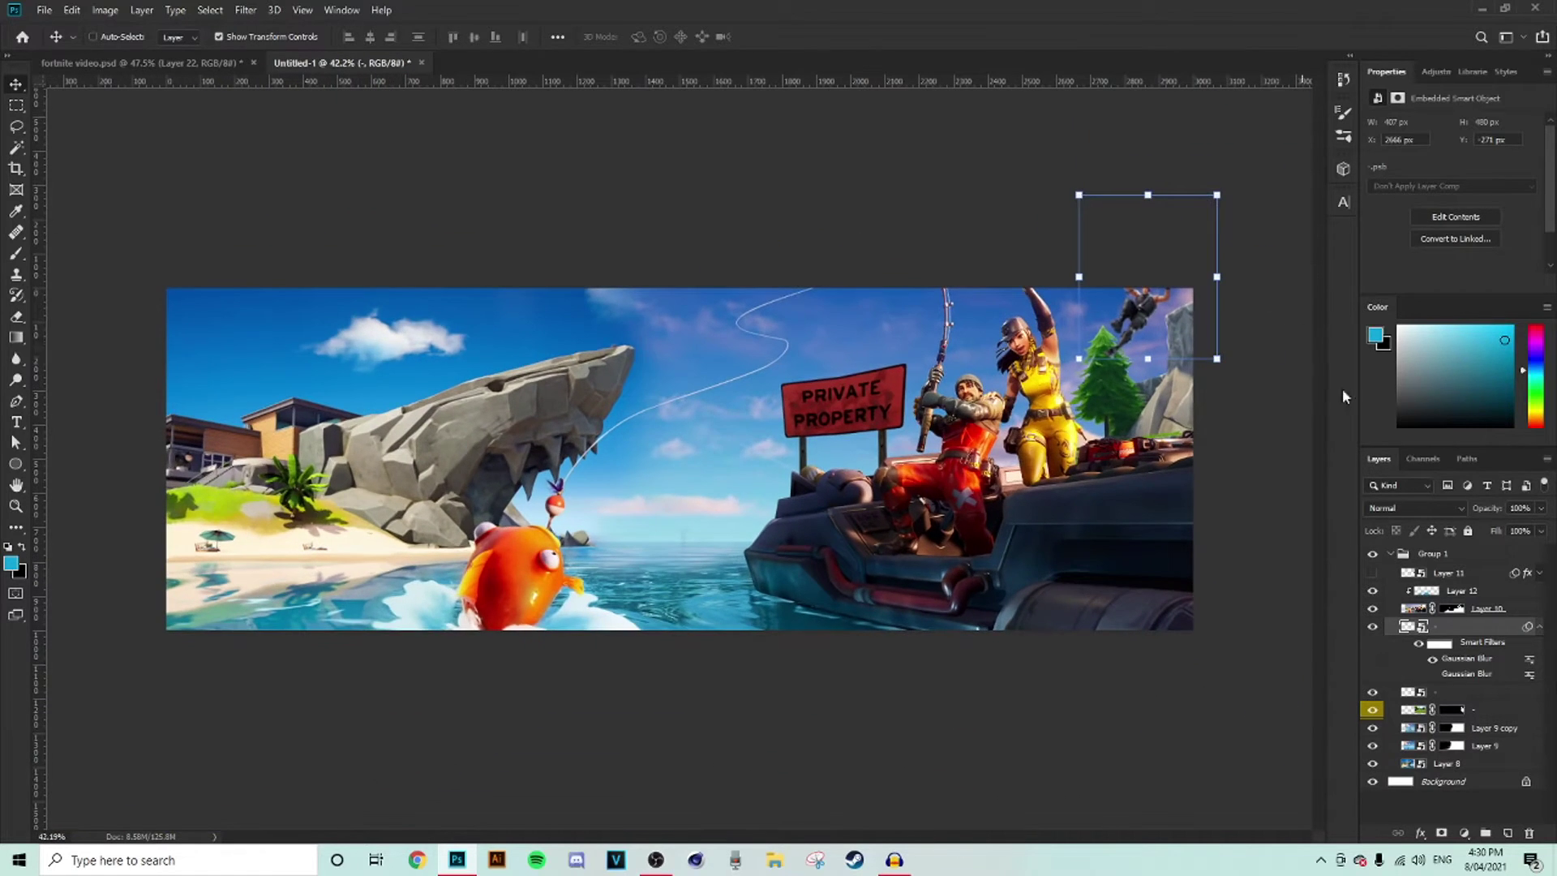
- Show Layer 11 with the balloon-lifted car and move it to the canvas's upper-left corner at about X 229 px, Y -177 px
{"action": "left_click", "coordinate": [1458, 590]}
{"action": "left_click", "coordinate": [1373, 573]}
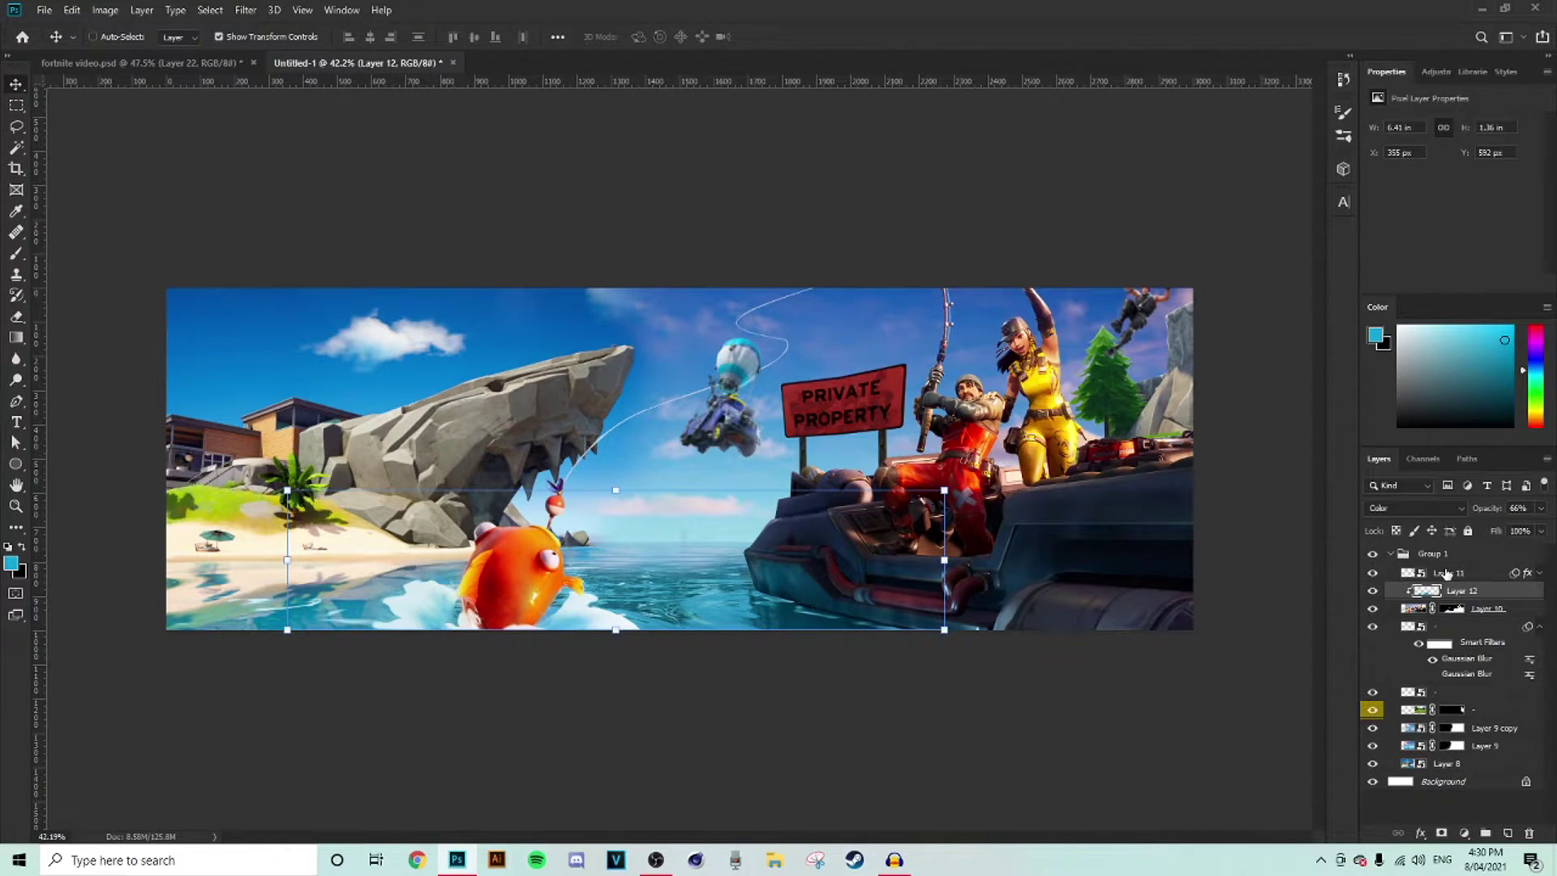
{"action": "left_click", "coordinate": [1449, 574]}
{"action": "scroll", "coordinate": [1534, 574], "scroll_direction": "up", "scroll_amount": 2}
{"action": "left_click", "coordinate": [1538, 573]}
{"action": "scroll", "coordinate": [987, 493], "scroll_direction": "down", "scroll_amount": 2}
{"action": "scroll", "coordinate": [989, 495], "scroll_direction": "down", "scroll_amount": 2}
{"action": "left_click_drag", "start_coordinate": [705, 438], "coordinate": [396, 332]}
{"action": "key", "text": "ctrl+0"}
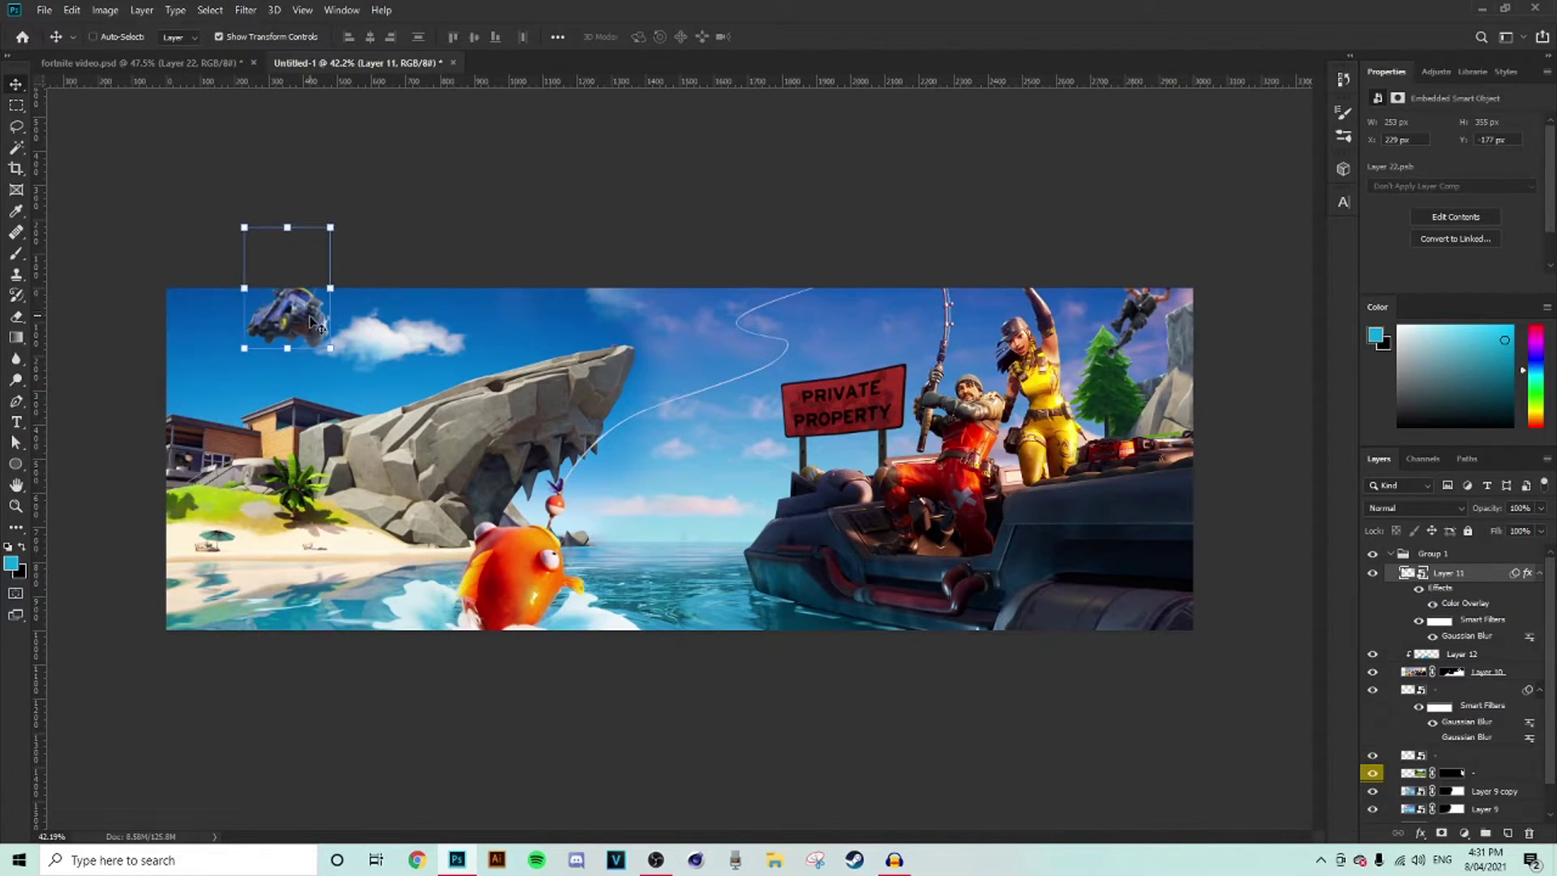
- Fine-tune the flying car's position beside the cloud to X 191 px, Y -146 px
{"action": "scroll", "coordinate": [748, 827], "scroll_direction": "up", "scroll_amount": 2}
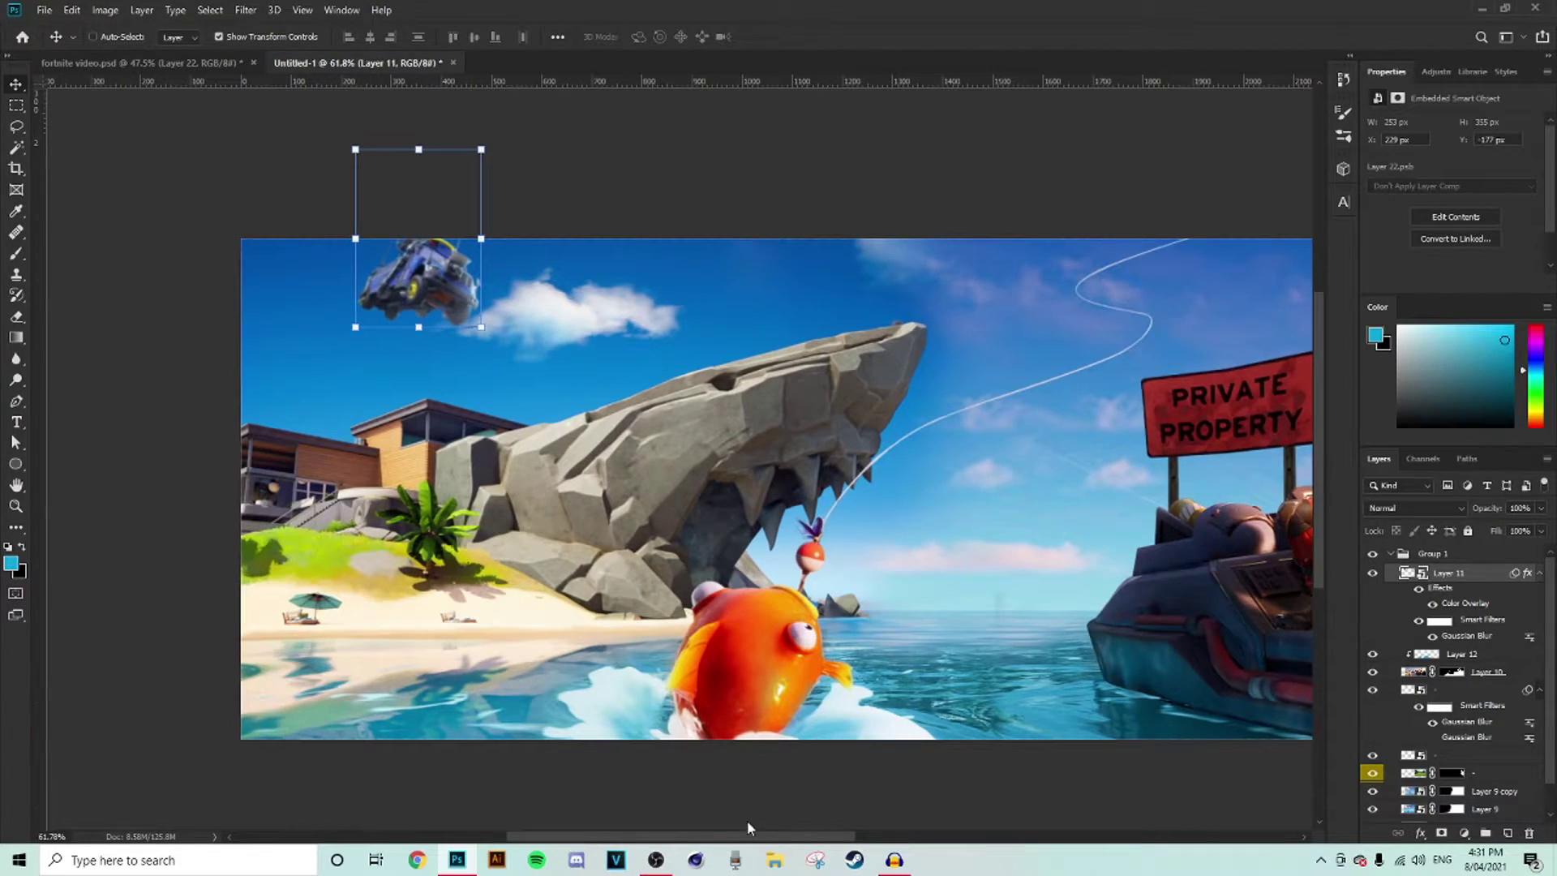
{"action": "scroll", "coordinate": [519, 296], "scroll_direction": "up", "scroll_amount": 2}
{"action": "mouse_move", "coordinate": [426, 288]}
{"action": "left_mouse_down"}
{"action": "mouse_move", "coordinate": [413, 263]}
{"action": "mouse_move", "coordinate": [414, 304]}
{"action": "left_mouse_up"}
{"action": "key", "text": "ctrl+0"}
{"action": "key", "text": "m"}
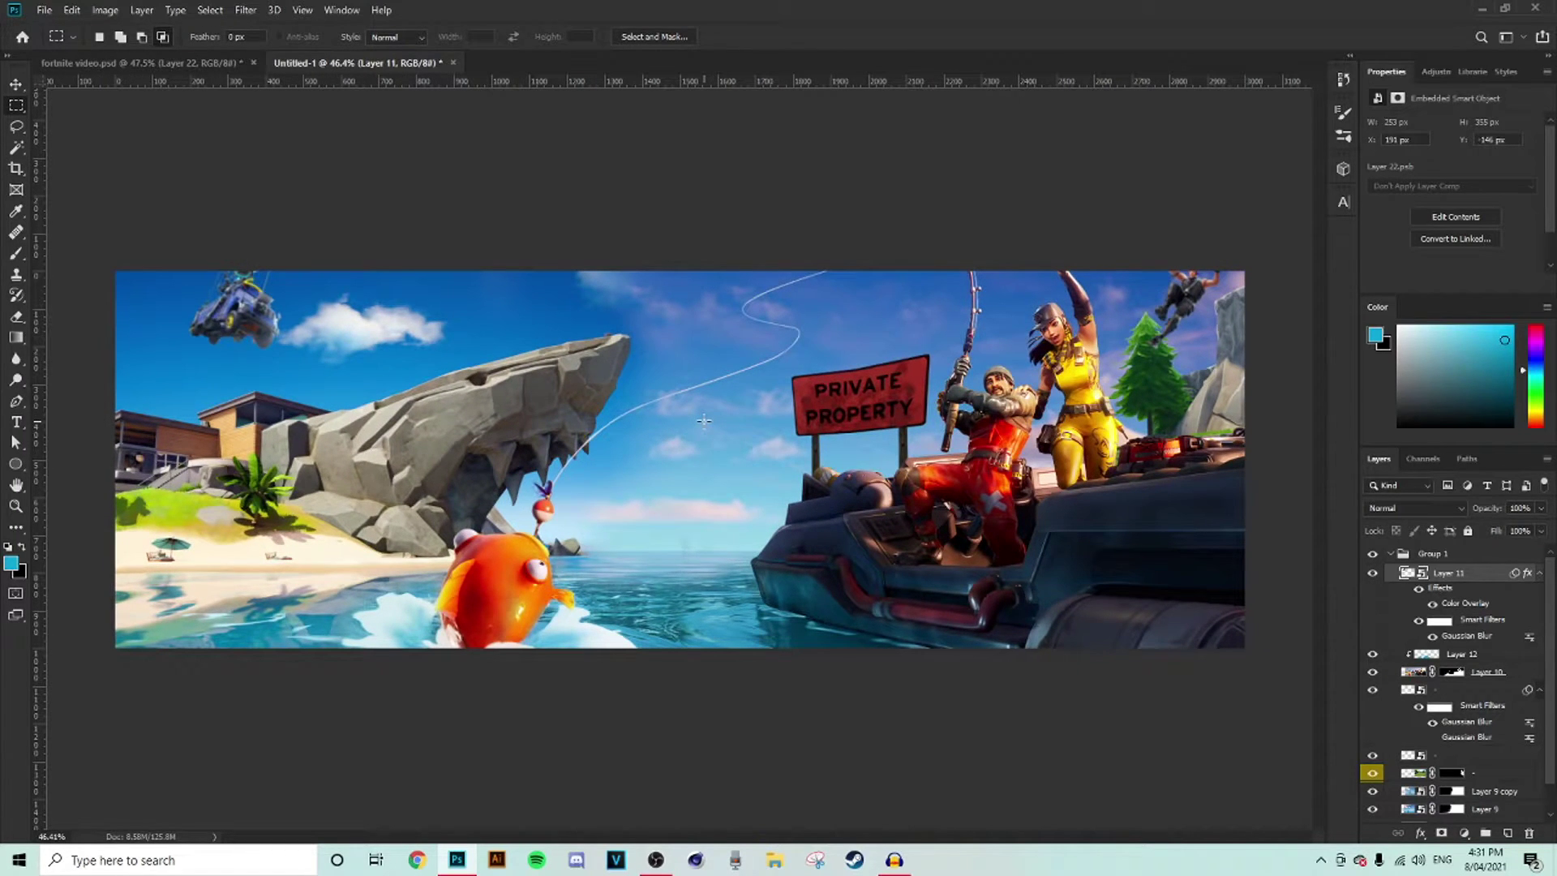
- Examine the banner composition up close and check what Layer 10 covers by toggling its visibility
{"action": "scroll", "coordinate": [704, 420], "scroll_direction": "up", "scroll_amount": 3}
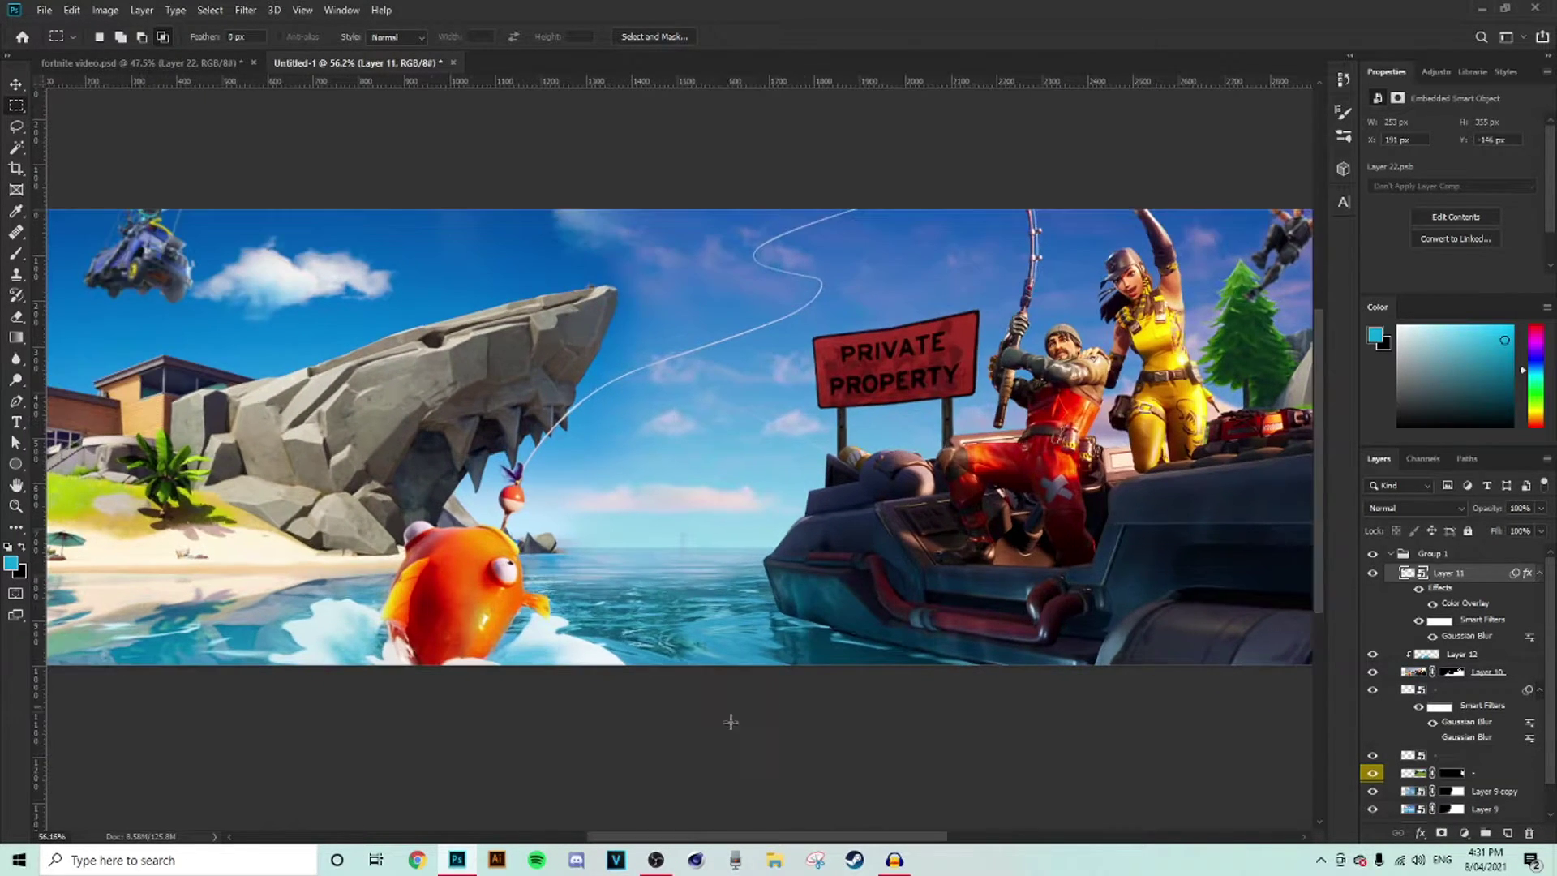
{"action": "left_click_drag", "start_coordinate": [730, 722], "coordinate": [1007, 767]}
{"action": "left_click", "coordinate": [16, 422]}
{"action": "scroll", "coordinate": [640, 486], "scroll_direction": "up", "scroll_amount": 2}
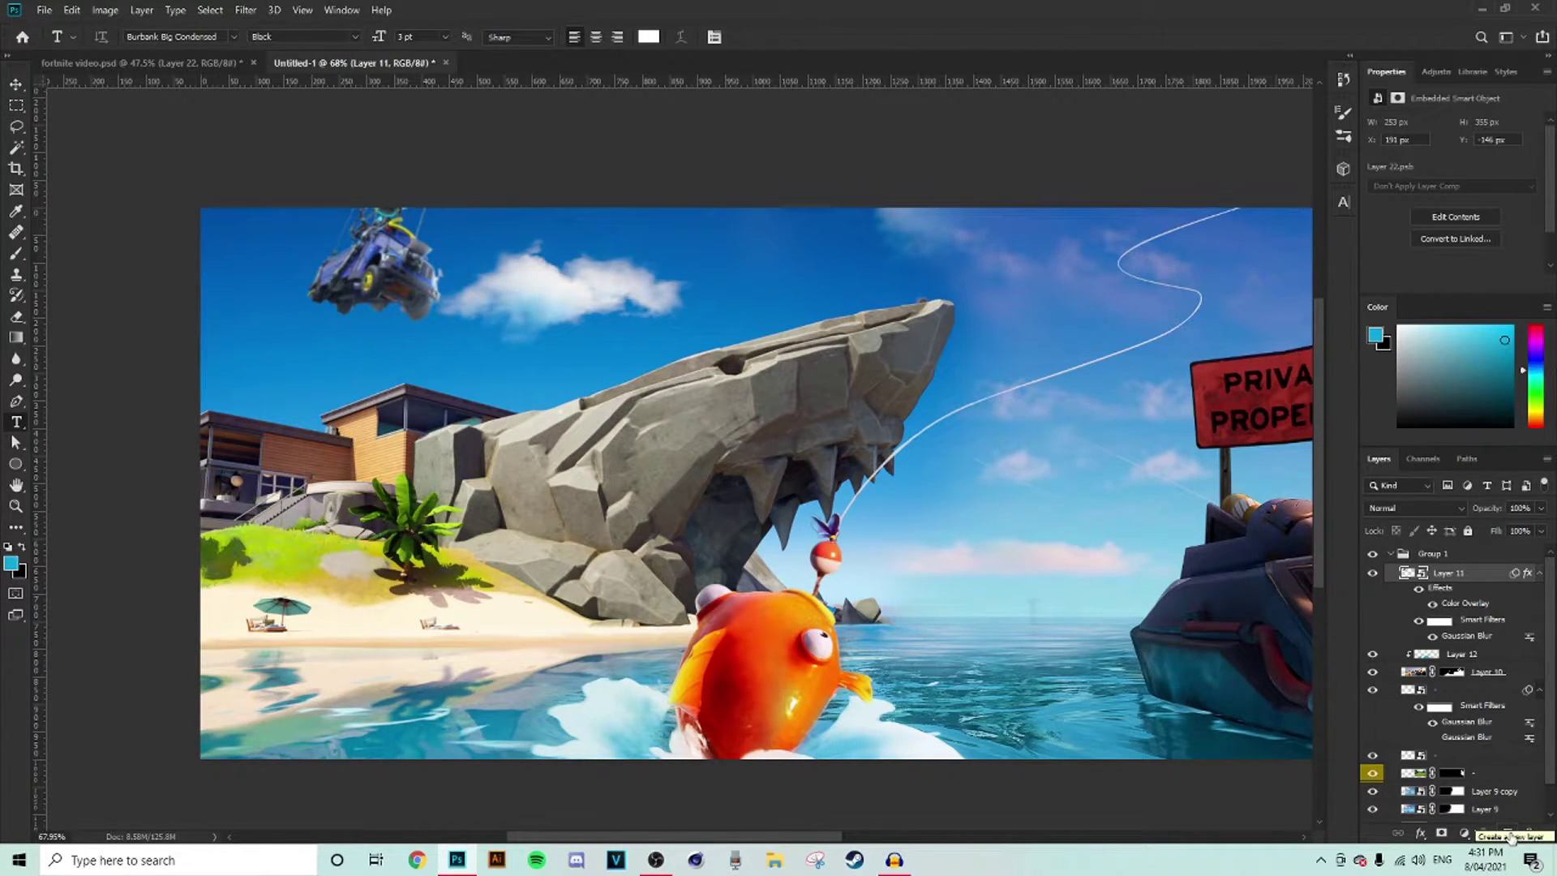
{"action": "scroll", "coordinate": [1504, 764], "scroll_direction": "down", "scroll_amount": 2}
{"action": "left_click", "coordinate": [1468, 727]}
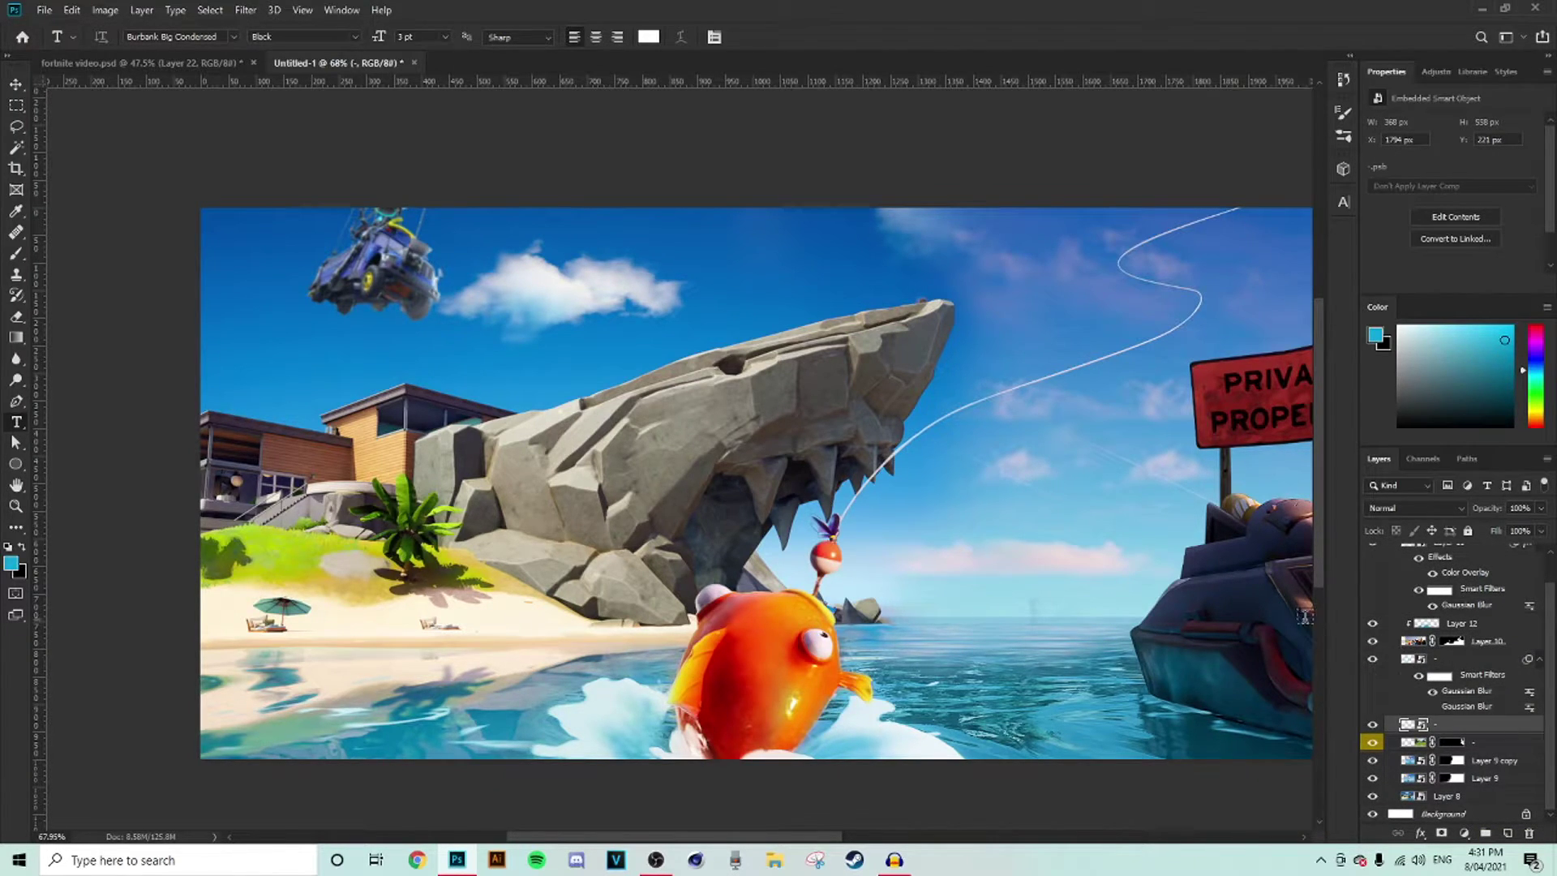
{"action": "scroll", "coordinate": [1302, 611], "scroll_direction": "down", "scroll_amount": 1}
{"action": "left_click", "coordinate": [1372, 641]}
{"action": "left_click", "coordinate": [1372, 641]}
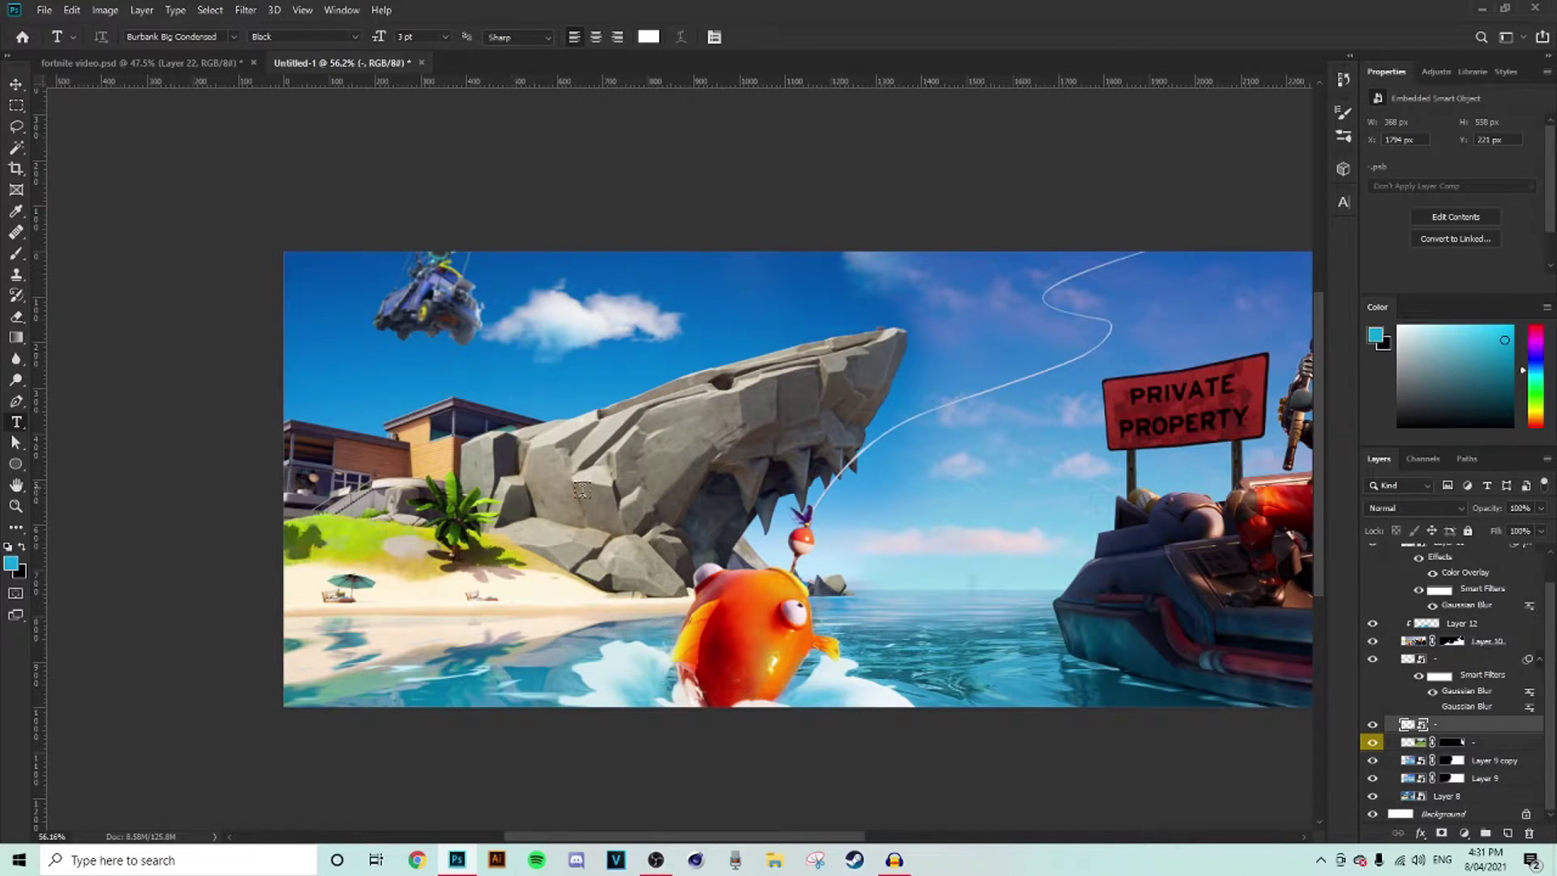
- Add a new layer above the gliding character's layer and enter the text "sway" in Burbank Big Condensed Black on the rock
{"action": "left_click", "coordinate": [1403, 660]}
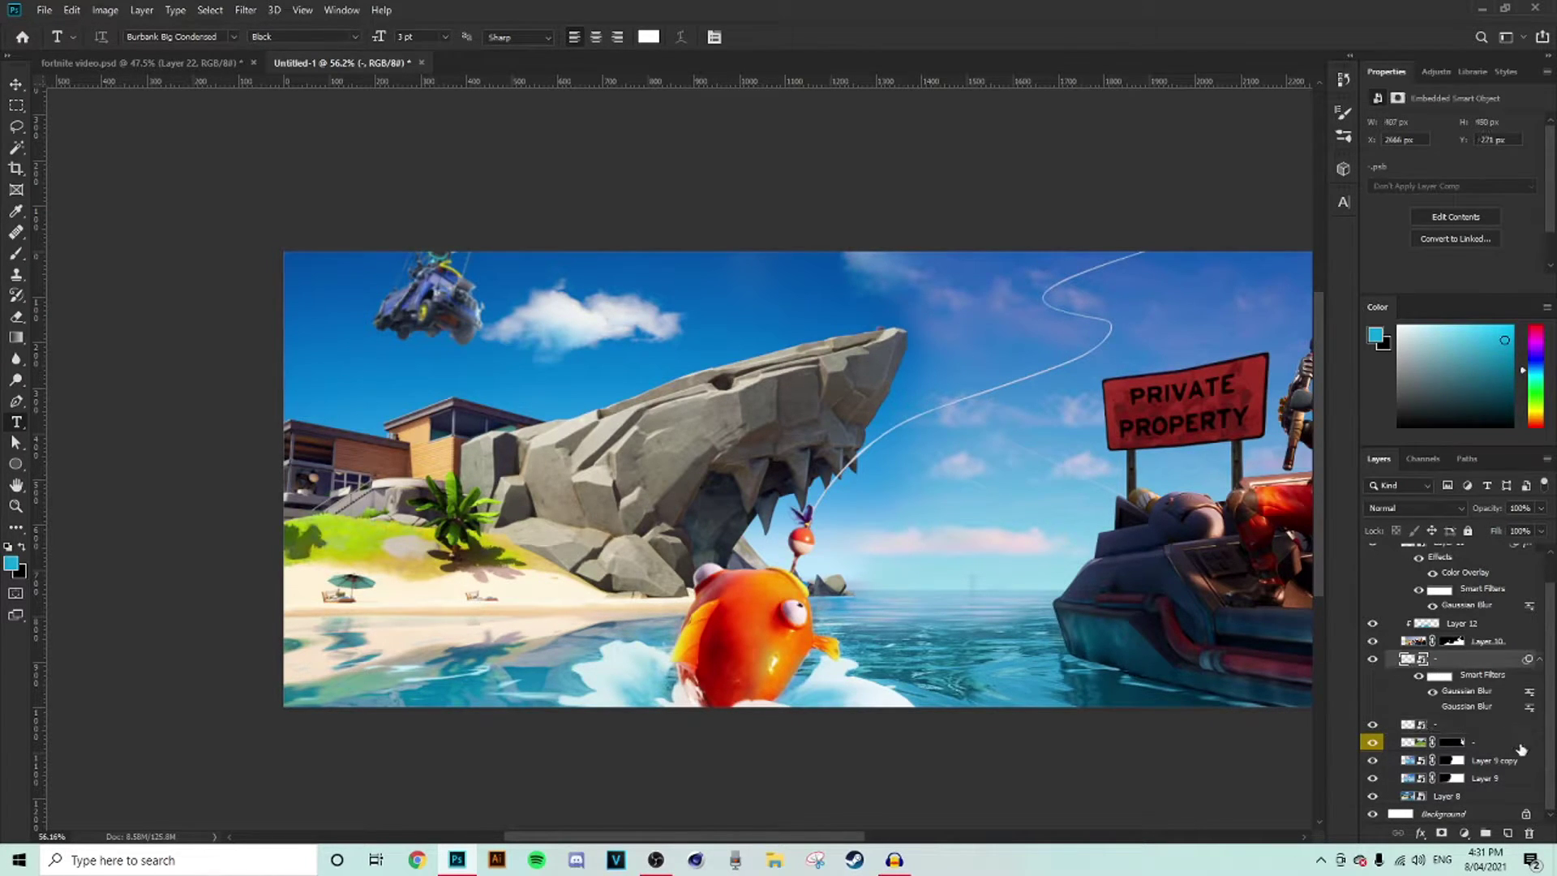
{"action": "left_click", "coordinate": [1507, 834]}
{"action": "left_click", "coordinate": [585, 476]}
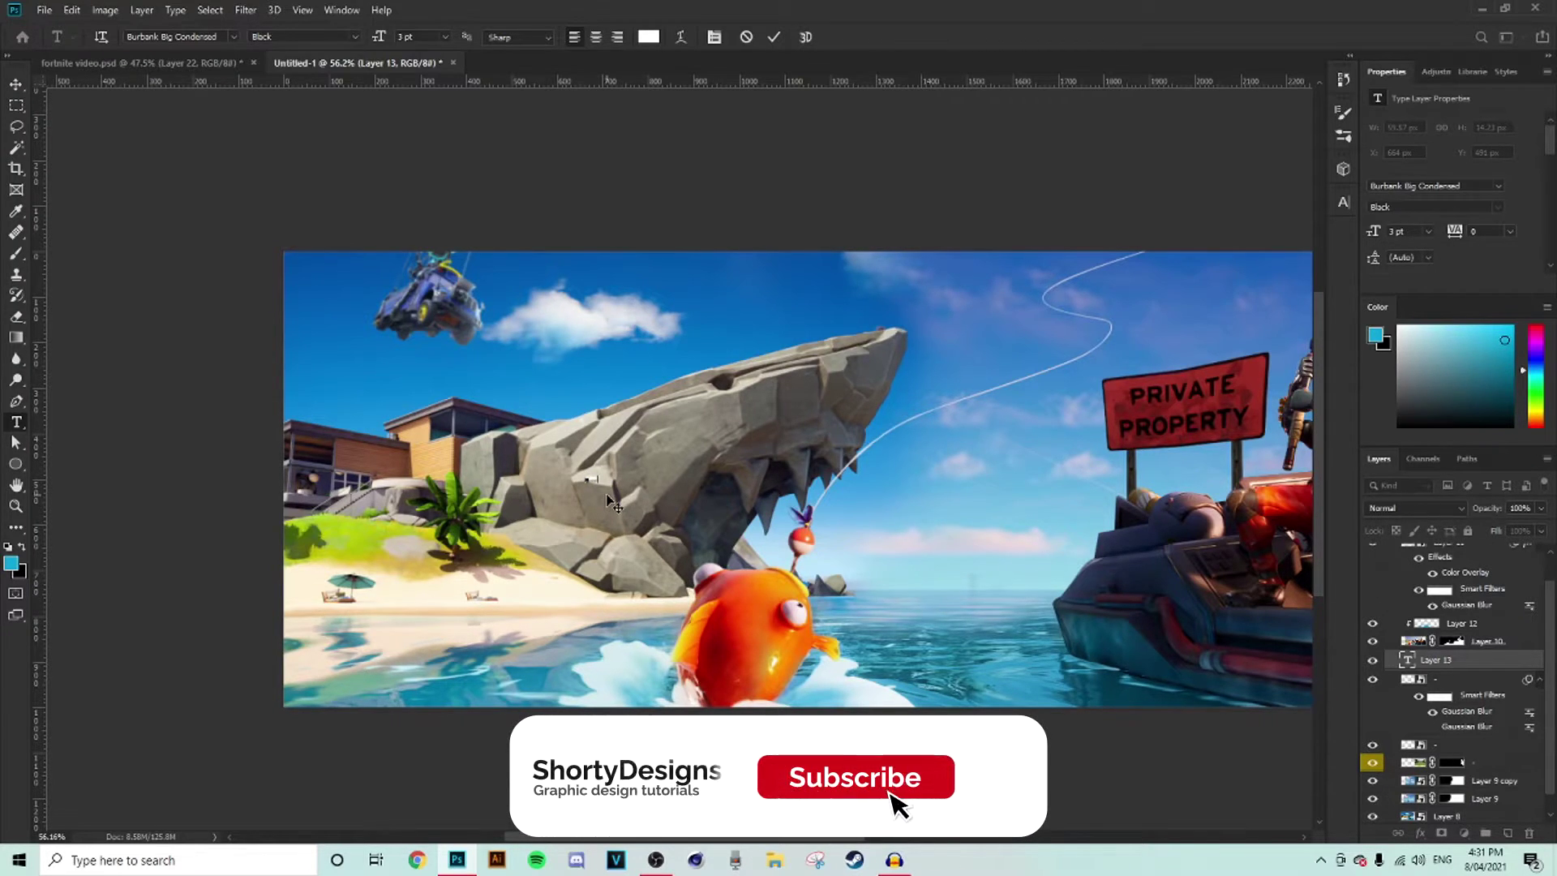
{"action": "key", "text": "ctrl+Return"}
{"action": "key", "text": "v"}
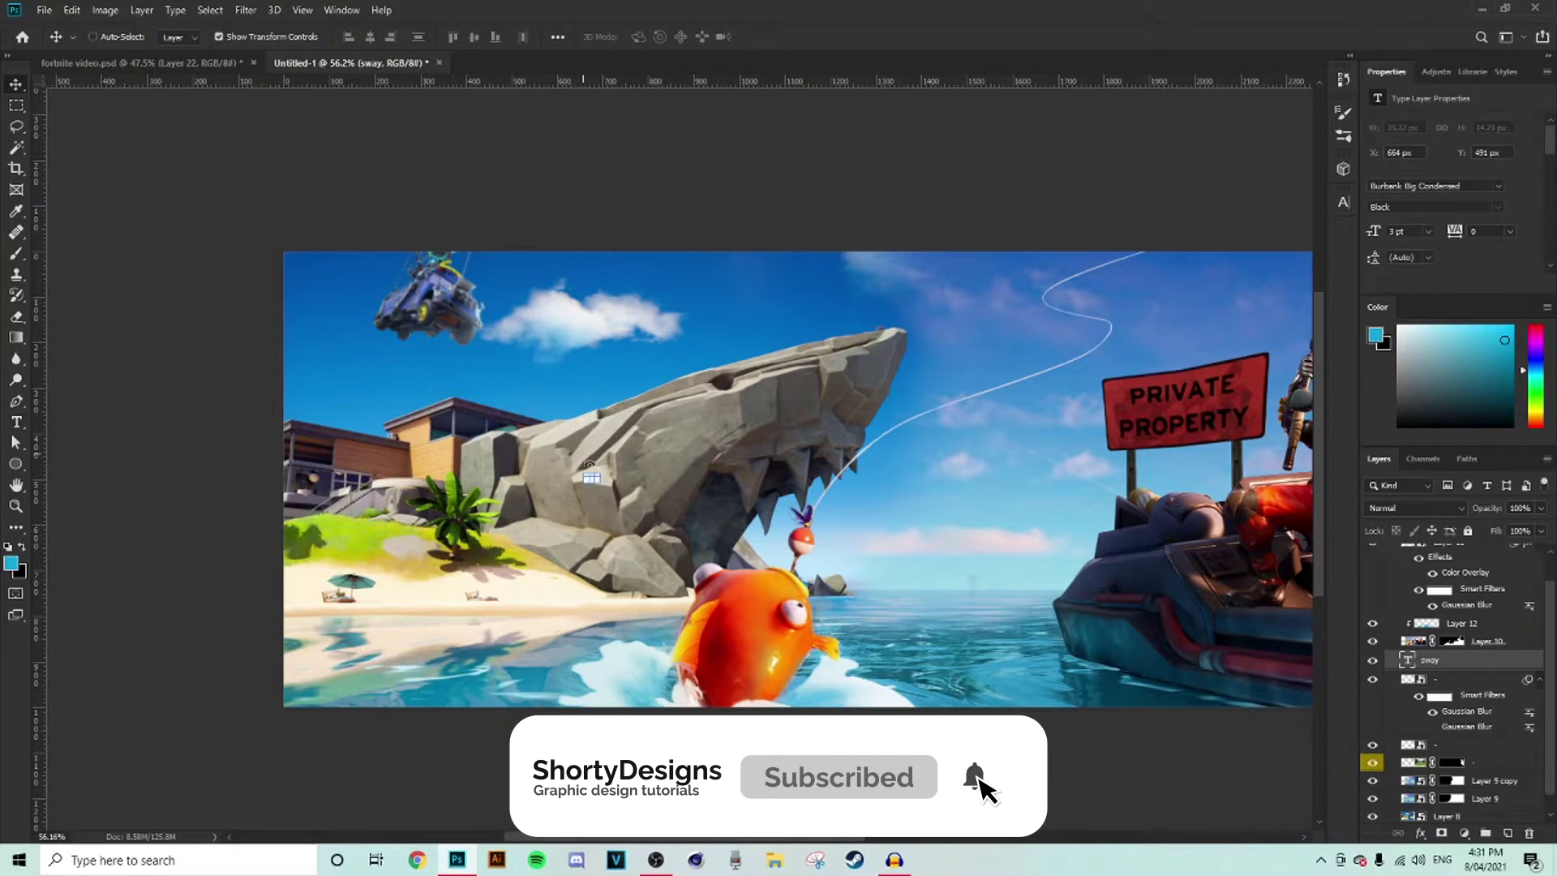
- Enlarge the SWAY text to 122.97 pt across the shark rock, placing it at X 281 px, Y 205 px
{"action": "key", "text": "ctrl+t"}
{"action": "left_click_drag", "start_coordinate": [594, 478], "coordinate": [755, 505]}
{"action": "key", "text": "m"}
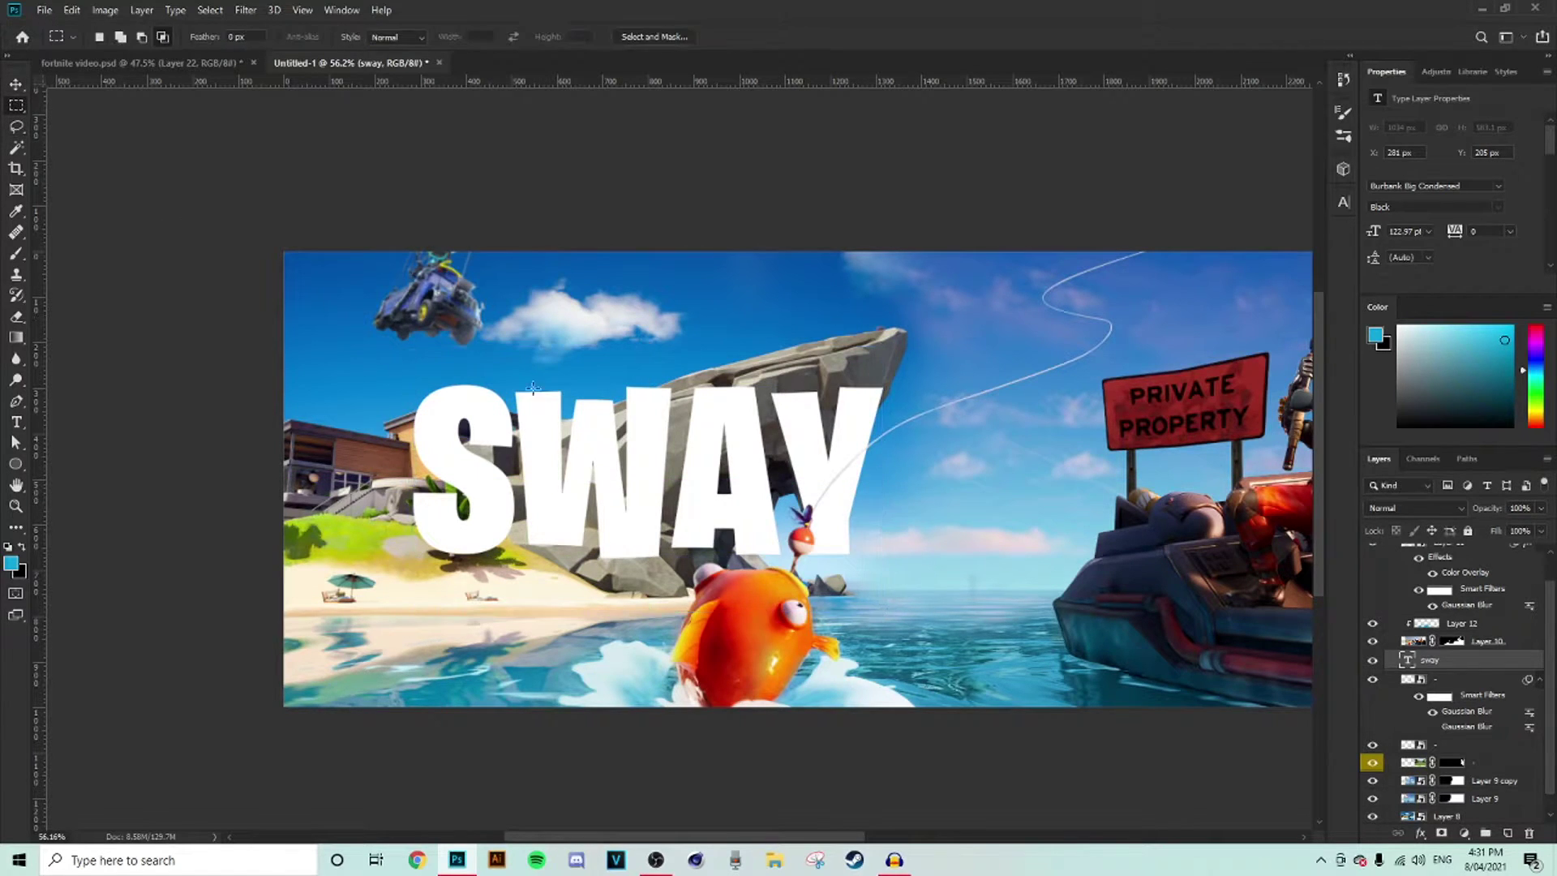
{"action": "scroll", "coordinate": [734, 474], "scroll_direction": "up", "scroll_amount": 3}
{"action": "left_click", "coordinate": [16, 422]}
{"action": "left_click", "coordinate": [889, 454]}
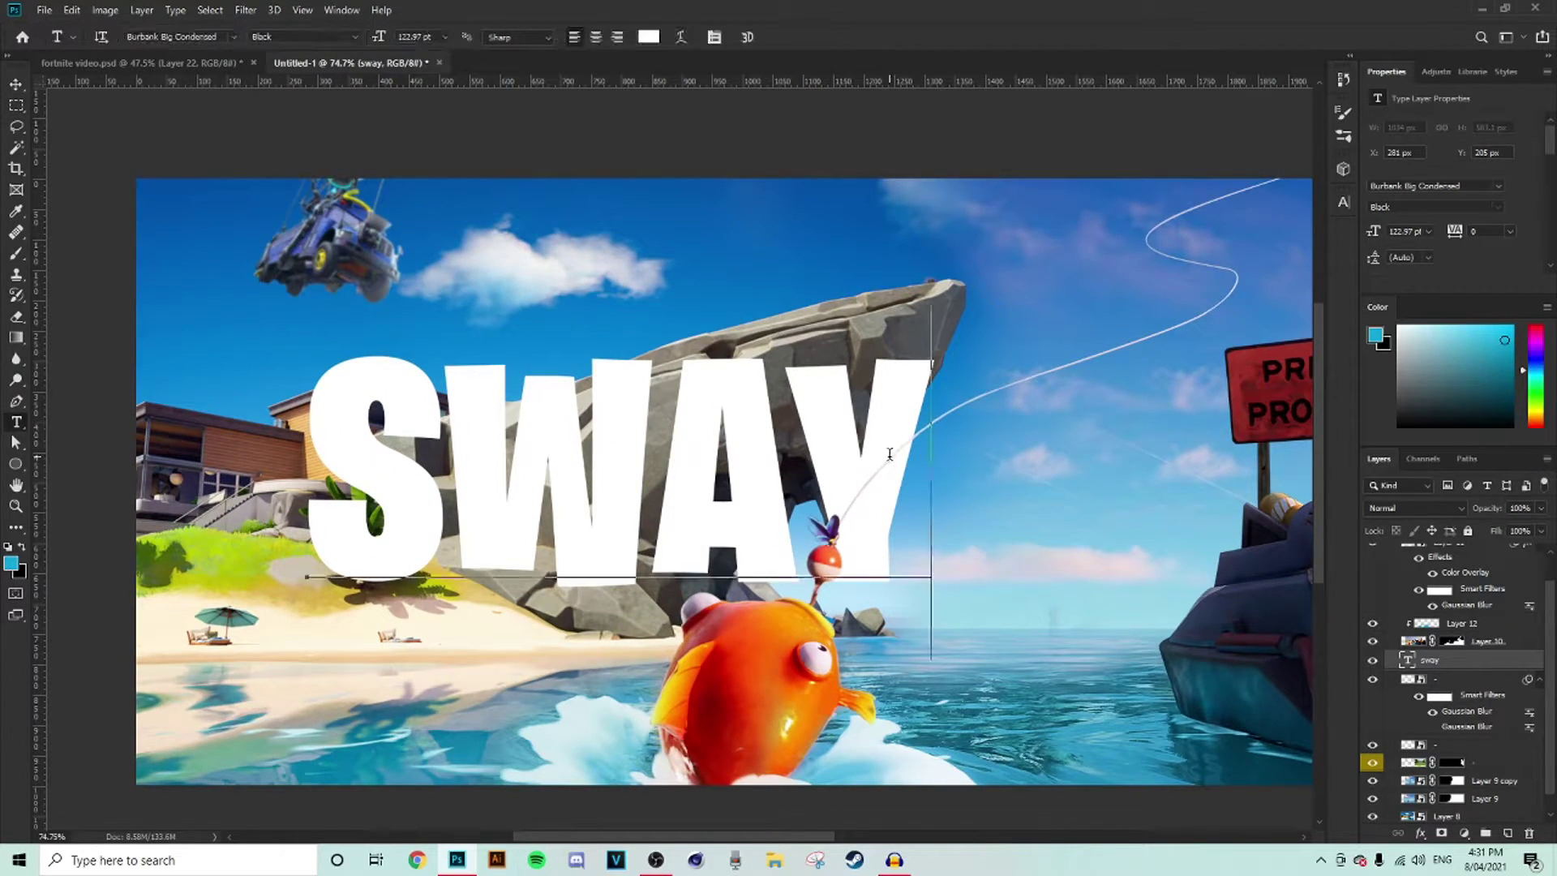
{"action": "key", "text": "ctrl+a"}
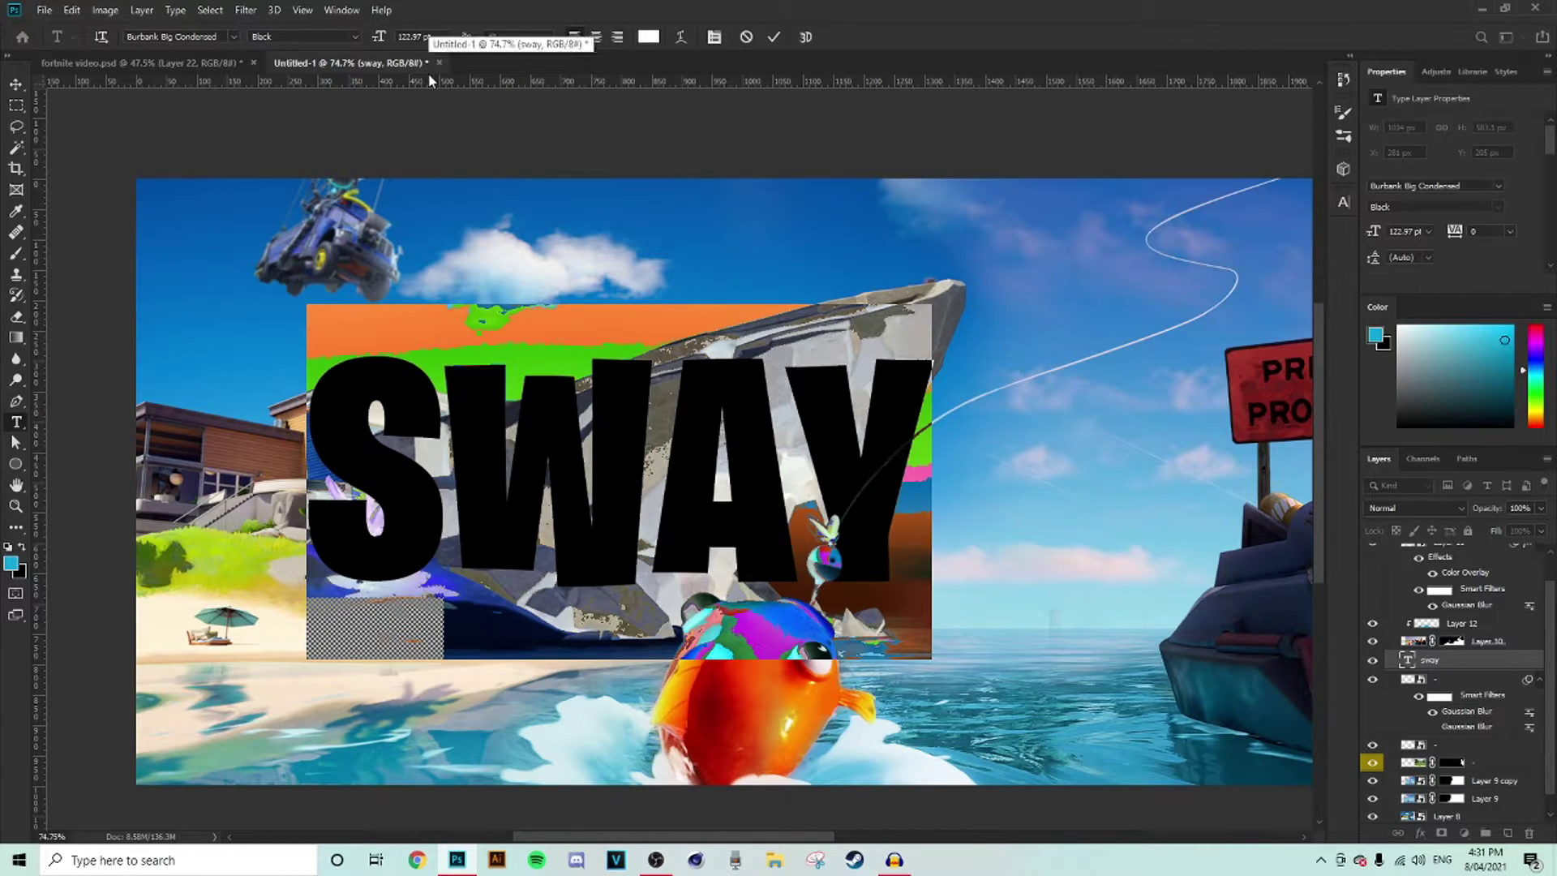
{"action": "left_click", "coordinate": [16, 83]}
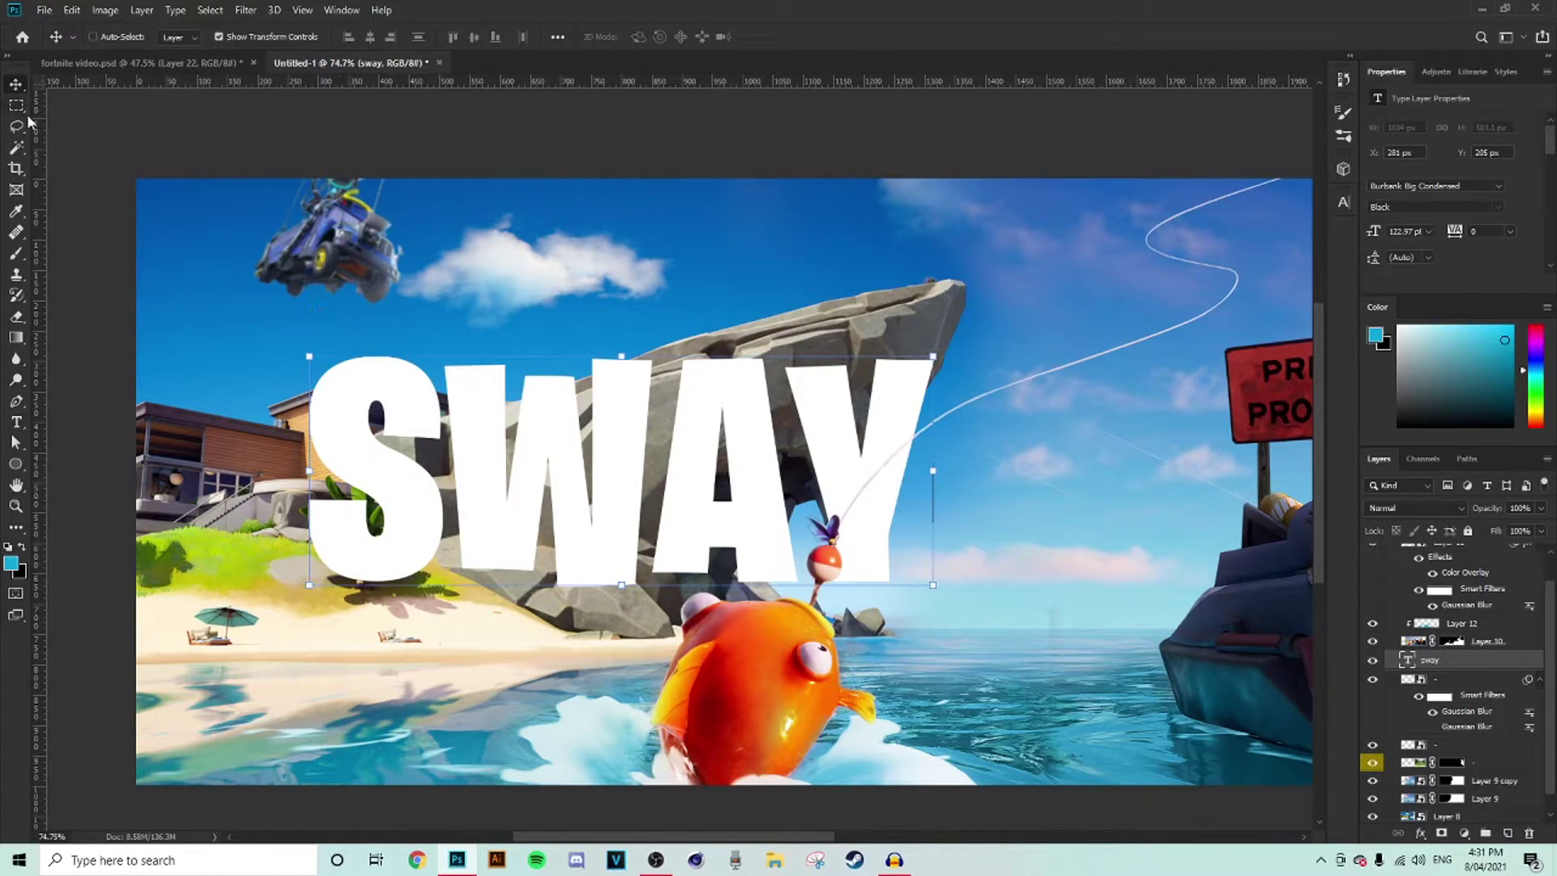
{"action": "left_click", "coordinate": [16, 104]}
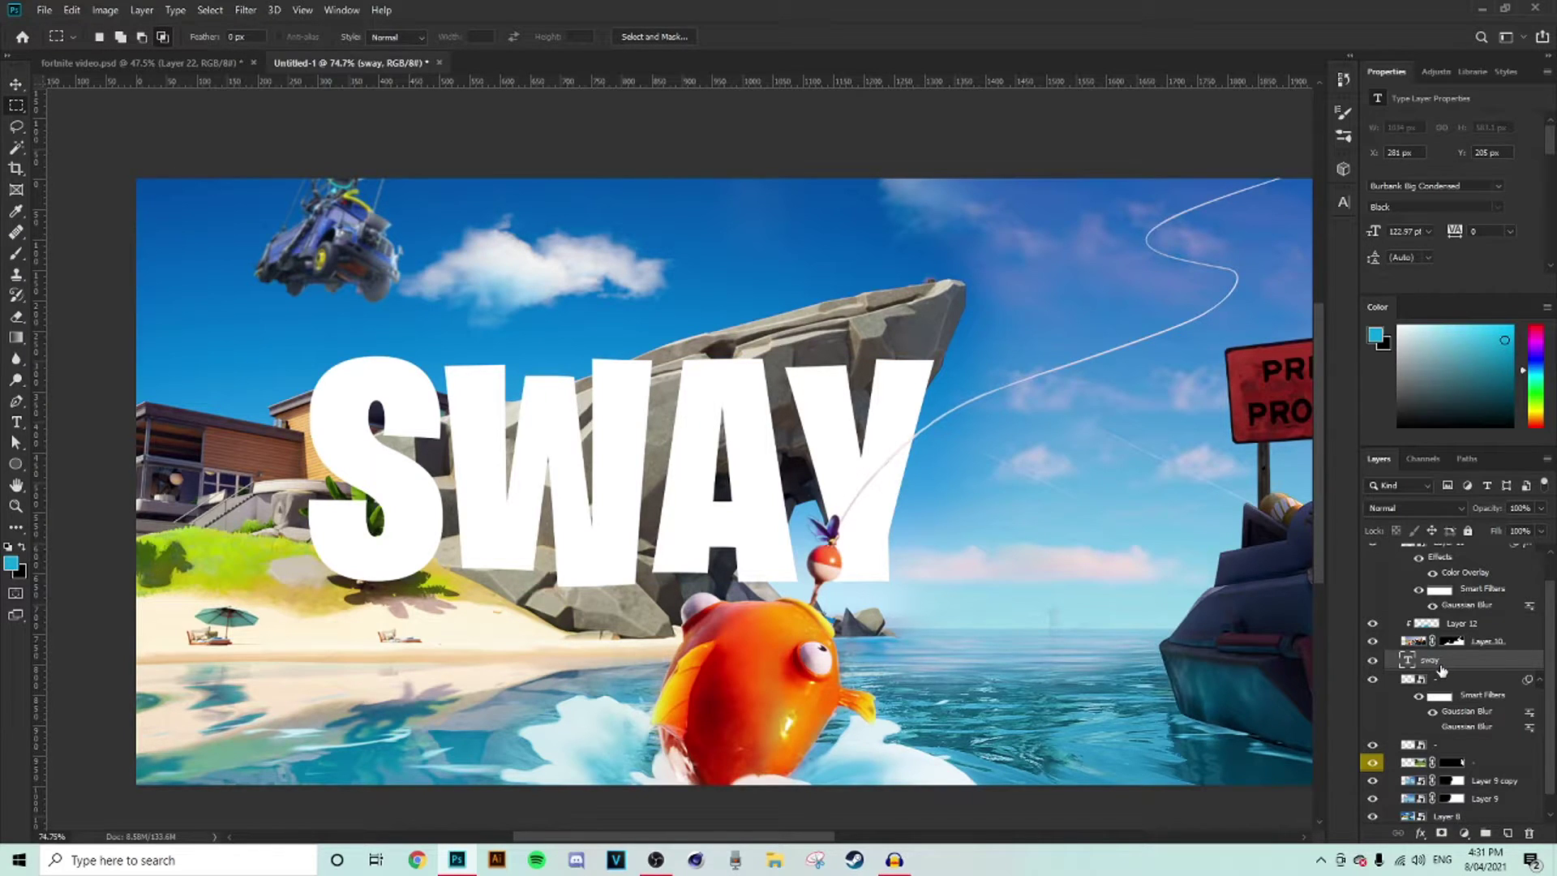
- Duplicate the SWAY text layer and shrink the copy to 30.4 pt just above the large text
{"action": "key", "text": "ctrl+j"}
{"action": "left_click", "coordinate": [15, 85]}
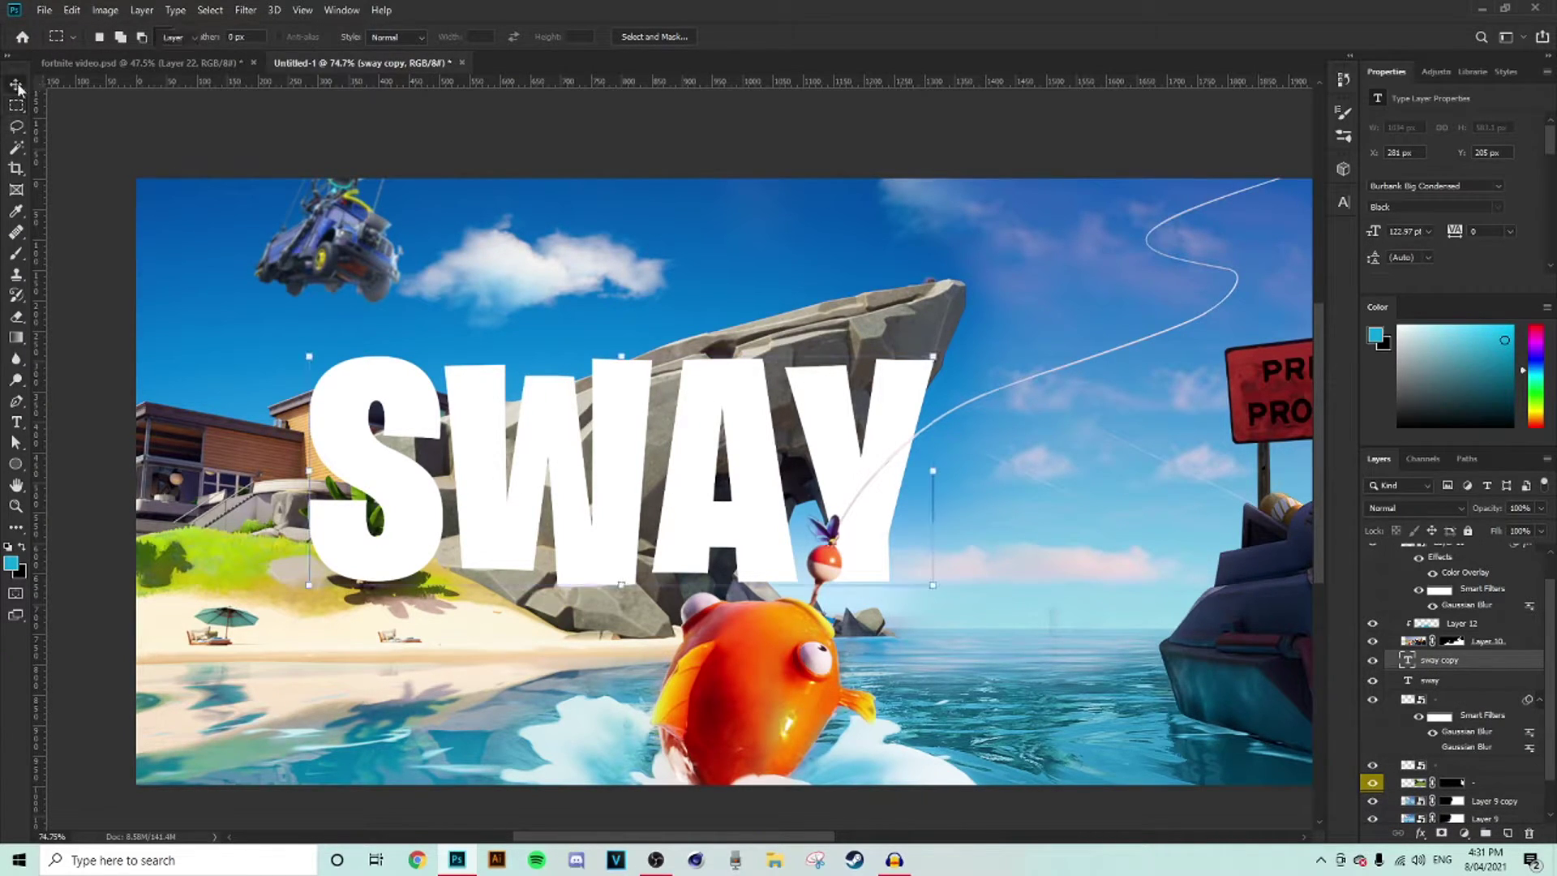
{"action": "left_click_drag", "start_coordinate": [932, 479], "coordinate": [608, 344]}
{"action": "left_click", "coordinate": [15, 86]}
- Replace the small copy's text with "faze" above the large SWAY text
{"action": "left_click", "coordinate": [16, 422]}
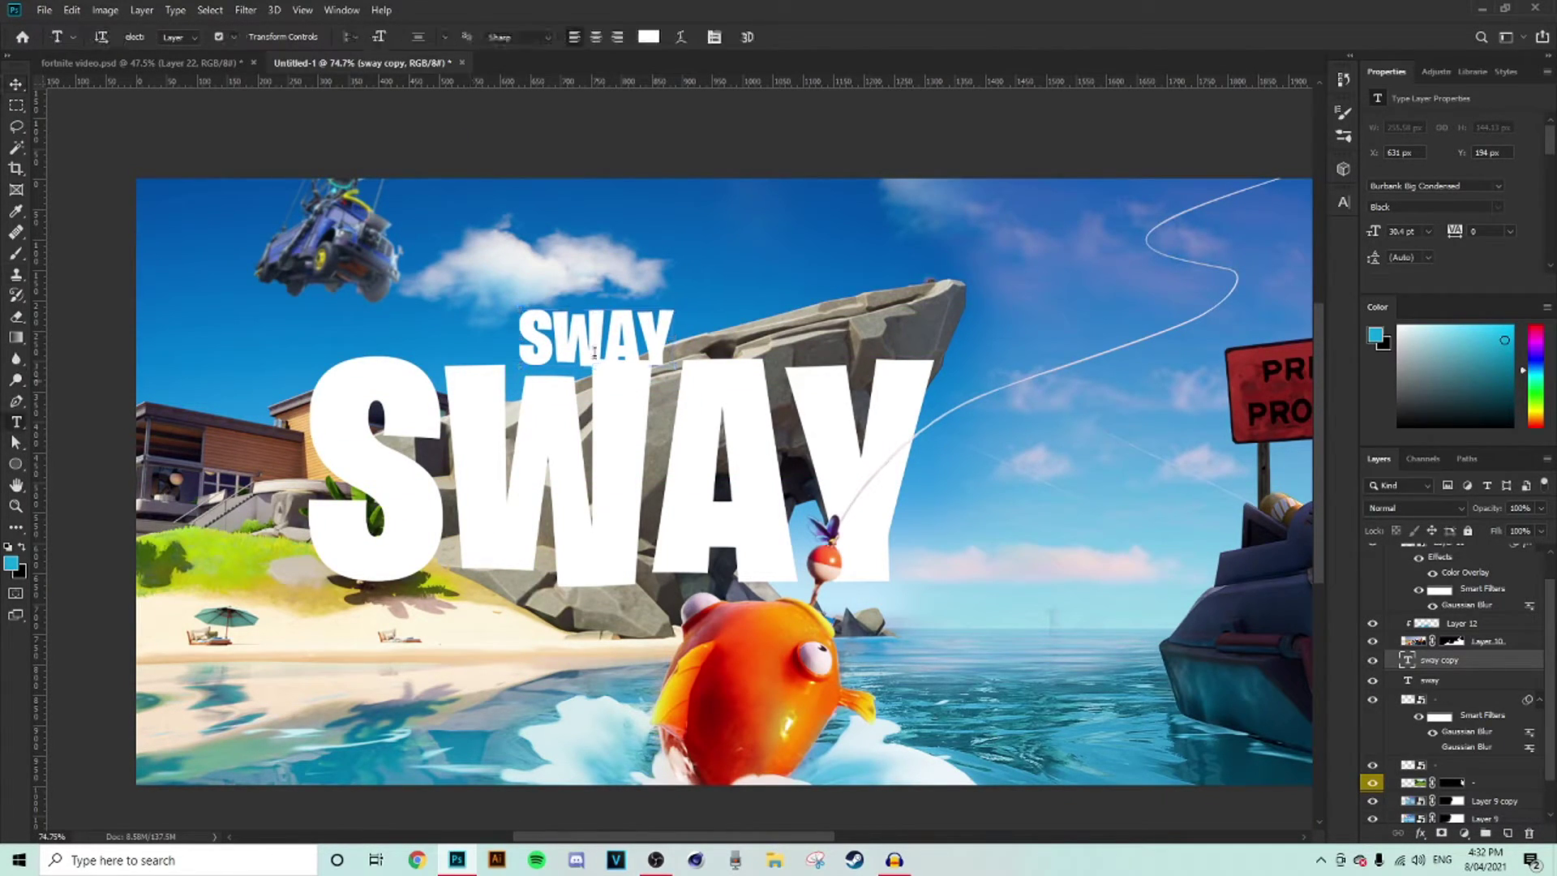
{"action": "left_click_drag", "start_coordinate": [660, 332], "coordinate": [430, 360]}
{"action": "type", "text": "faze"}
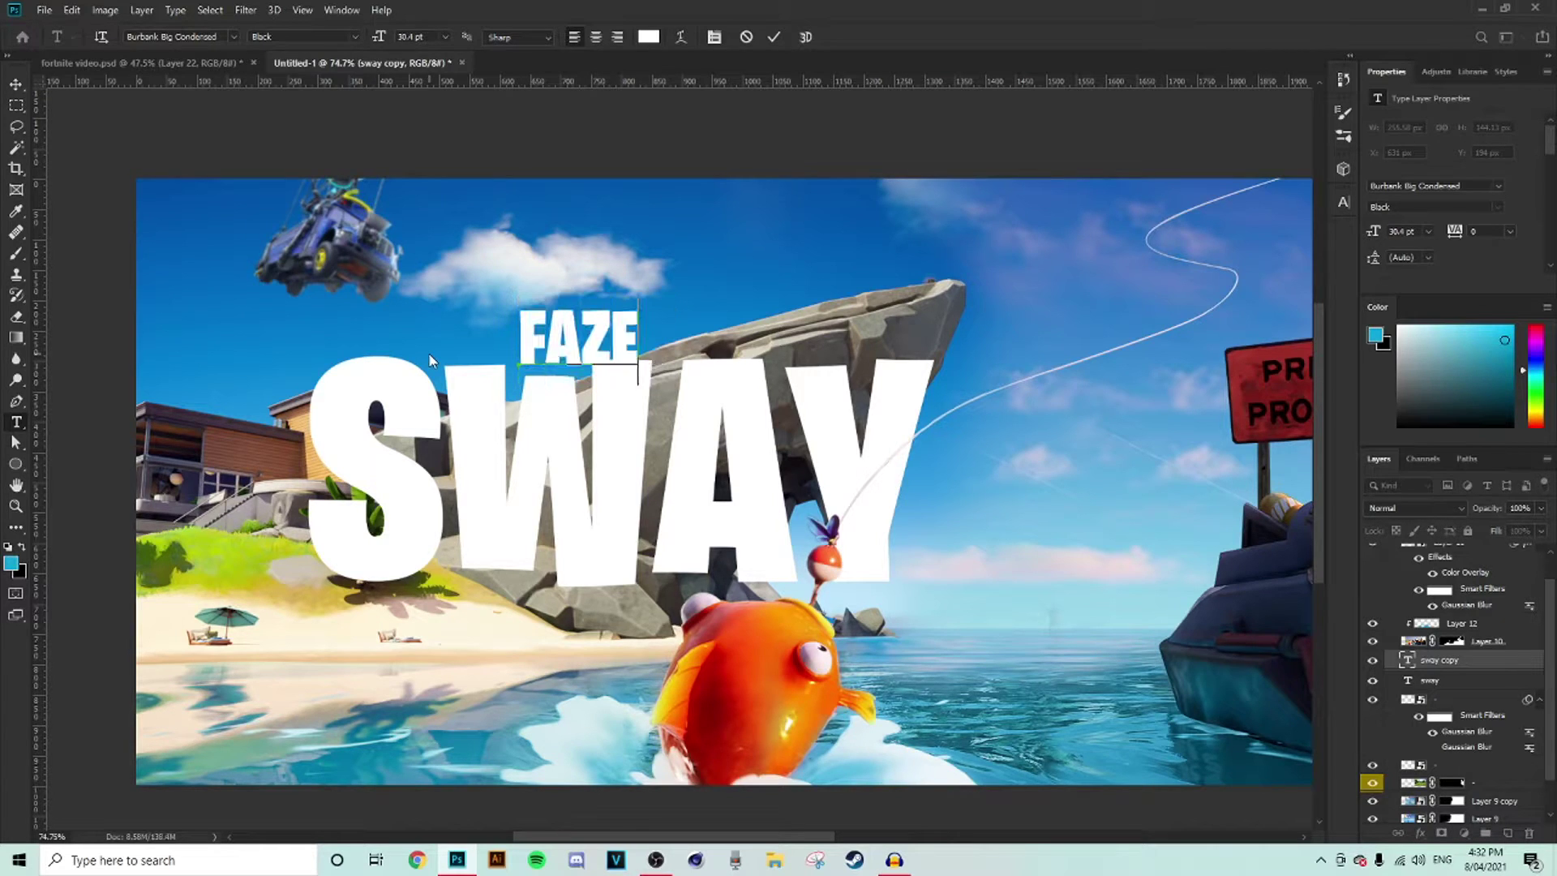
{"action": "left_click", "coordinate": [18, 84]}
{"action": "scroll", "coordinate": [791, 345], "scroll_direction": "up", "scroll_amount": 4}
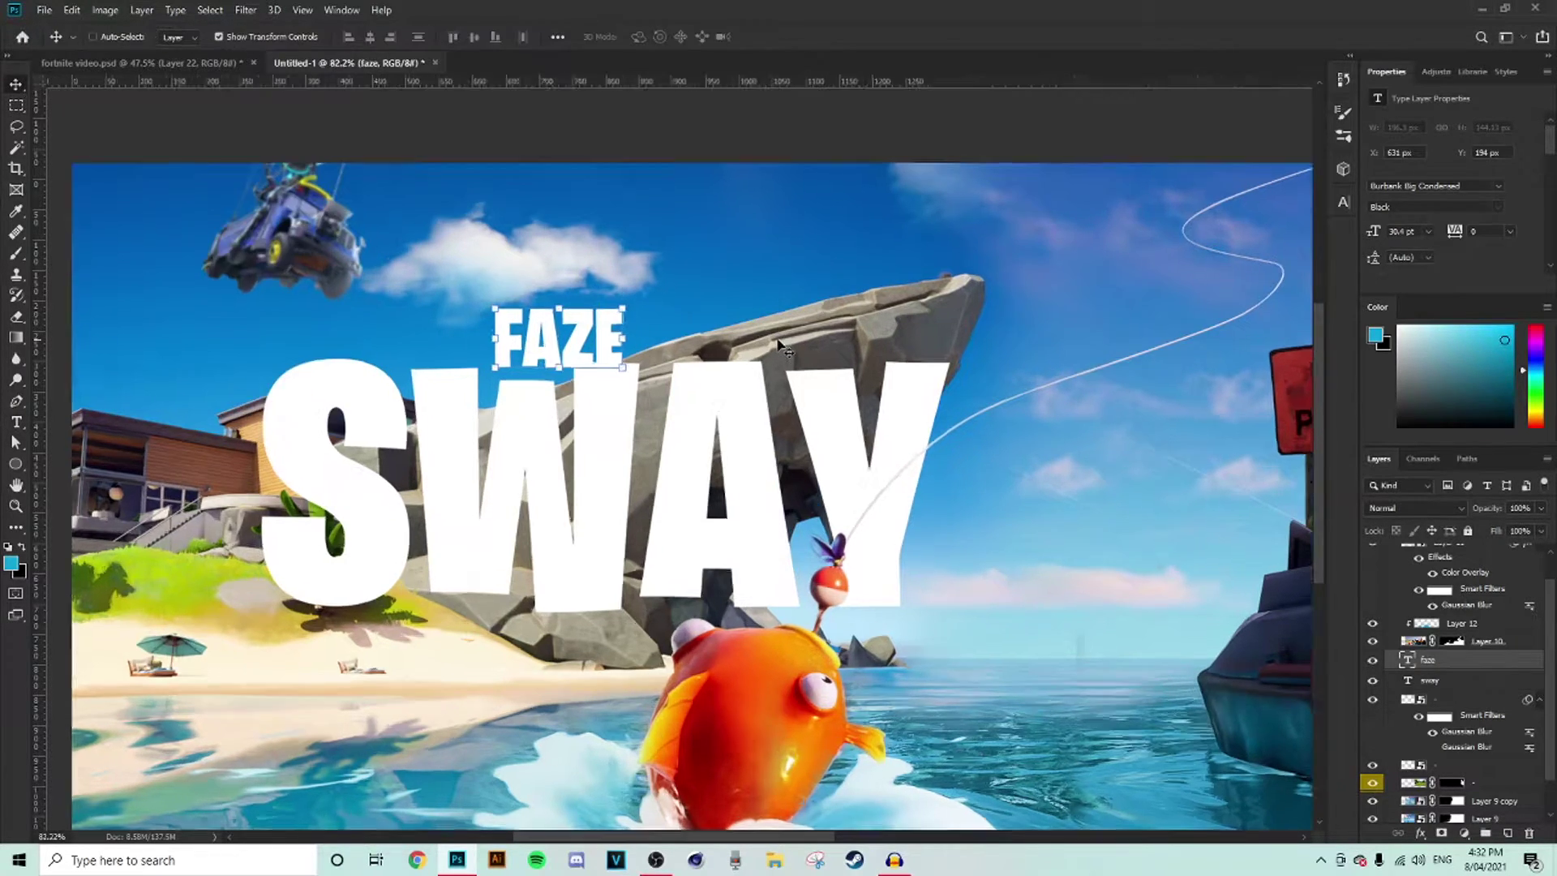
{"action": "left_click_drag", "start_coordinate": [685, 405], "coordinate": [698, 397]}
{"action": "scroll", "coordinate": [698, 397], "scroll_direction": "down", "scroll_amount": 8}
{"action": "scroll", "coordinate": [823, 519], "scroll_direction": "up", "scroll_amount": 3}
- Hide the faze text layer and move the sway text layer above Layer 12 in the layer stack
{"action": "left_click", "coordinate": [1372, 659]}
{"action": "key", "text": "ctrl+0"}
{"action": "left_click_drag", "start_coordinate": [1460, 689], "coordinate": [1447, 617]}
{"action": "scroll", "coordinate": [594, 467], "scroll_direction": "up", "scroll_amount": 2}
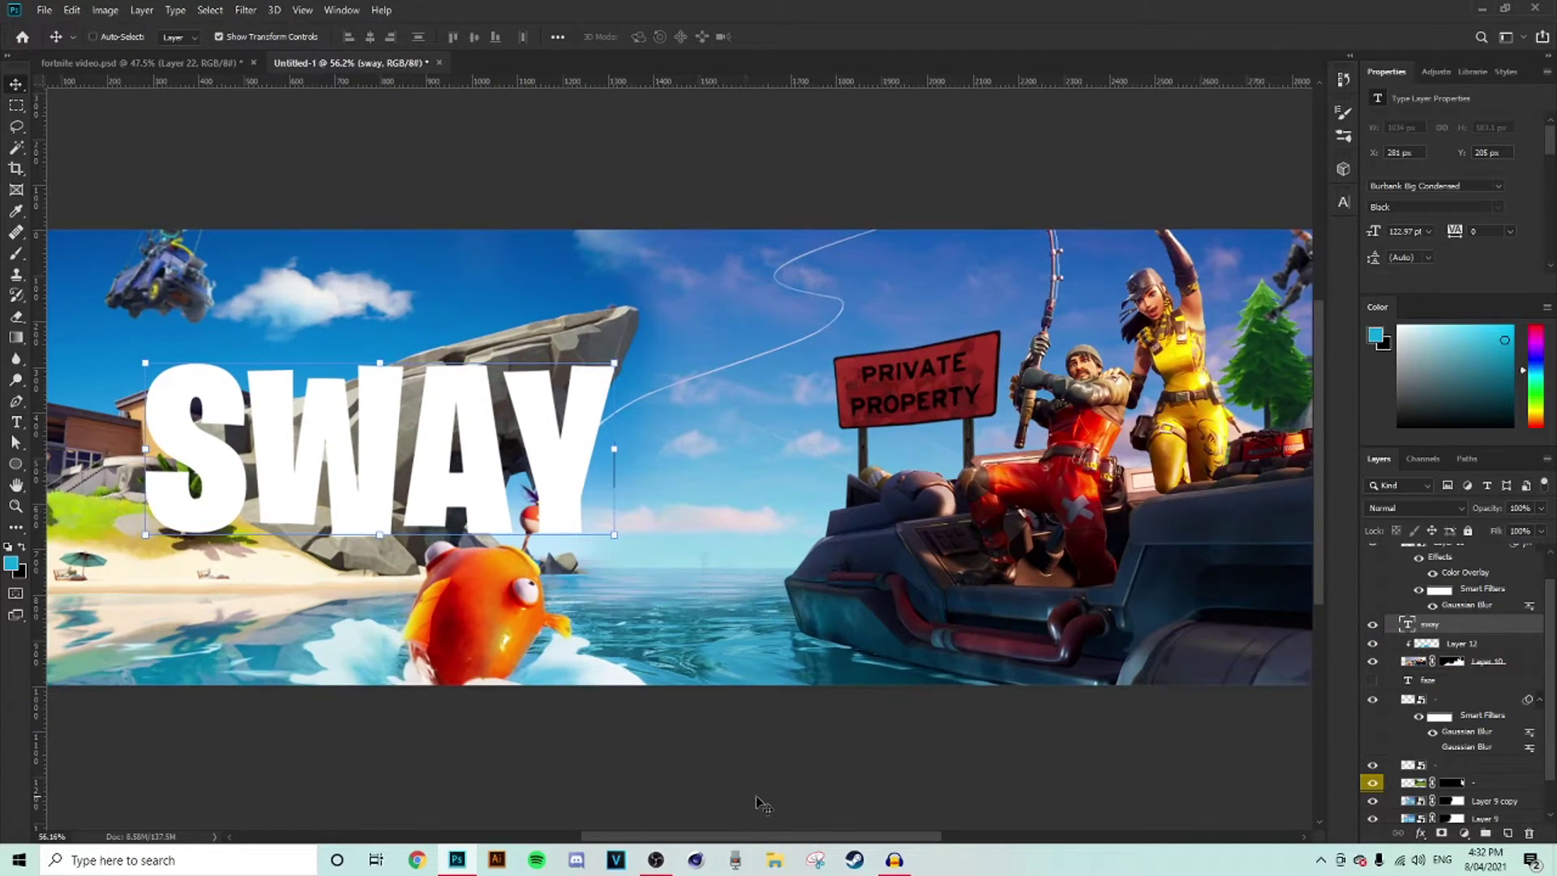
- Enlarge the SWAY text to 136.18 pt and move it to X 390 px, Y 174 px, extending past the rock's tip
{"action": "scroll", "coordinate": [940, 782], "scroll_direction": "up", "scroll_amount": 2}
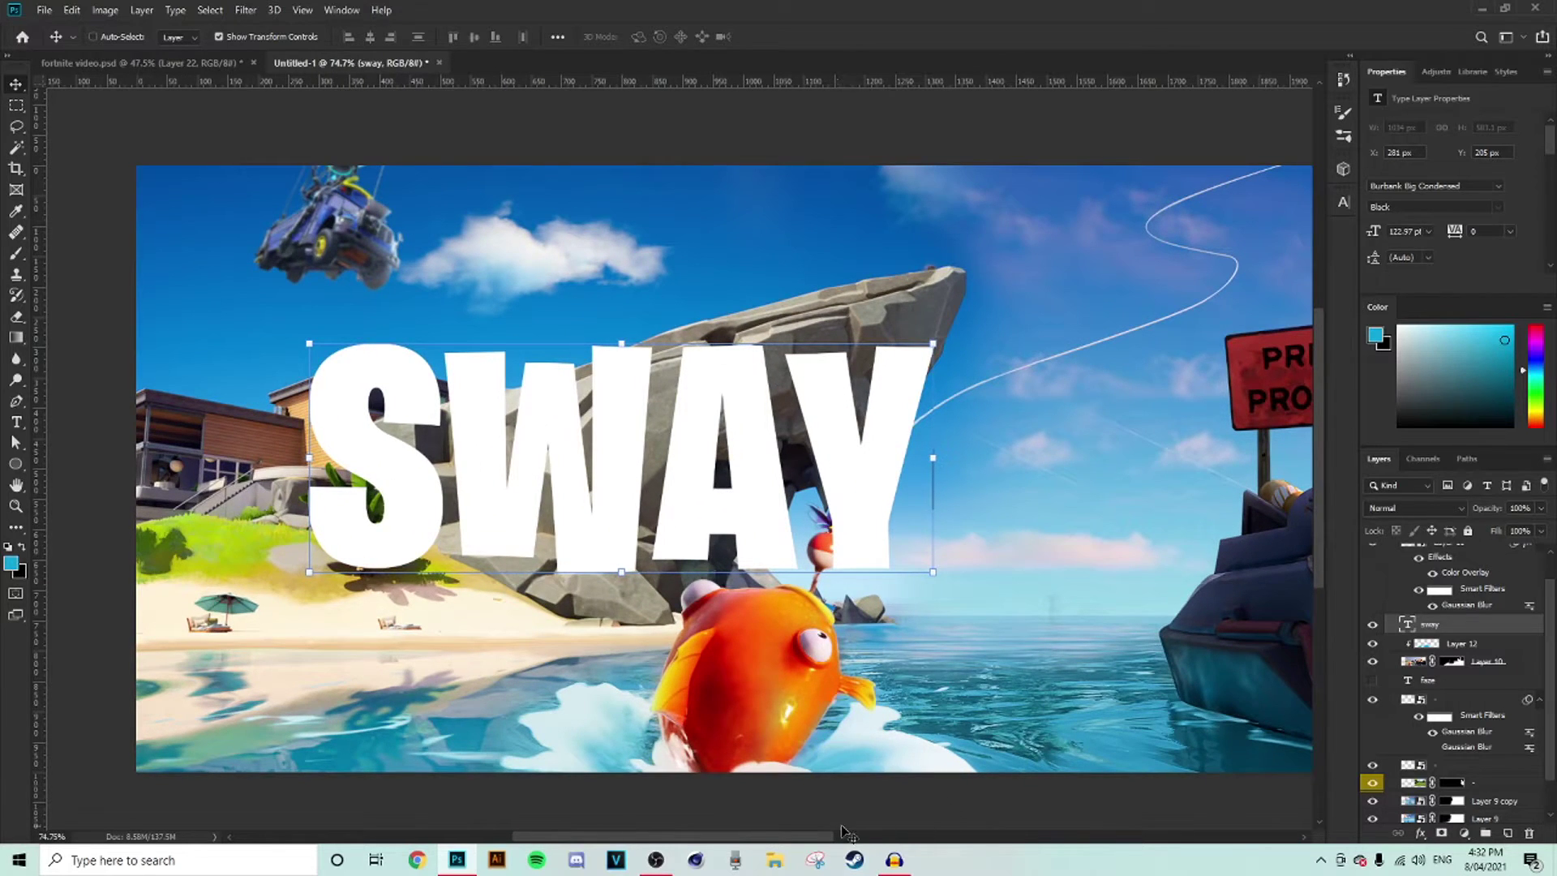
{"action": "left_click_drag", "start_coordinate": [820, 835], "coordinate": [803, 834]}
{"action": "scroll", "coordinate": [843, 434], "scroll_direction": "down", "scroll_amount": 2}
{"action": "left_click_drag", "start_coordinate": [554, 455], "coordinate": [654, 465]}
{"action": "scroll", "coordinate": [533, 489], "scroll_direction": "down", "scroll_amount": 3}
{"action": "scroll", "coordinate": [533, 489], "scroll_direction": "up", "scroll_amount": 1}
{"action": "left_click", "coordinate": [15, 86]}
{"action": "left_click", "coordinate": [16, 106]}
{"action": "scroll", "coordinate": [739, 756], "scroll_direction": "up", "scroll_amount": 1}
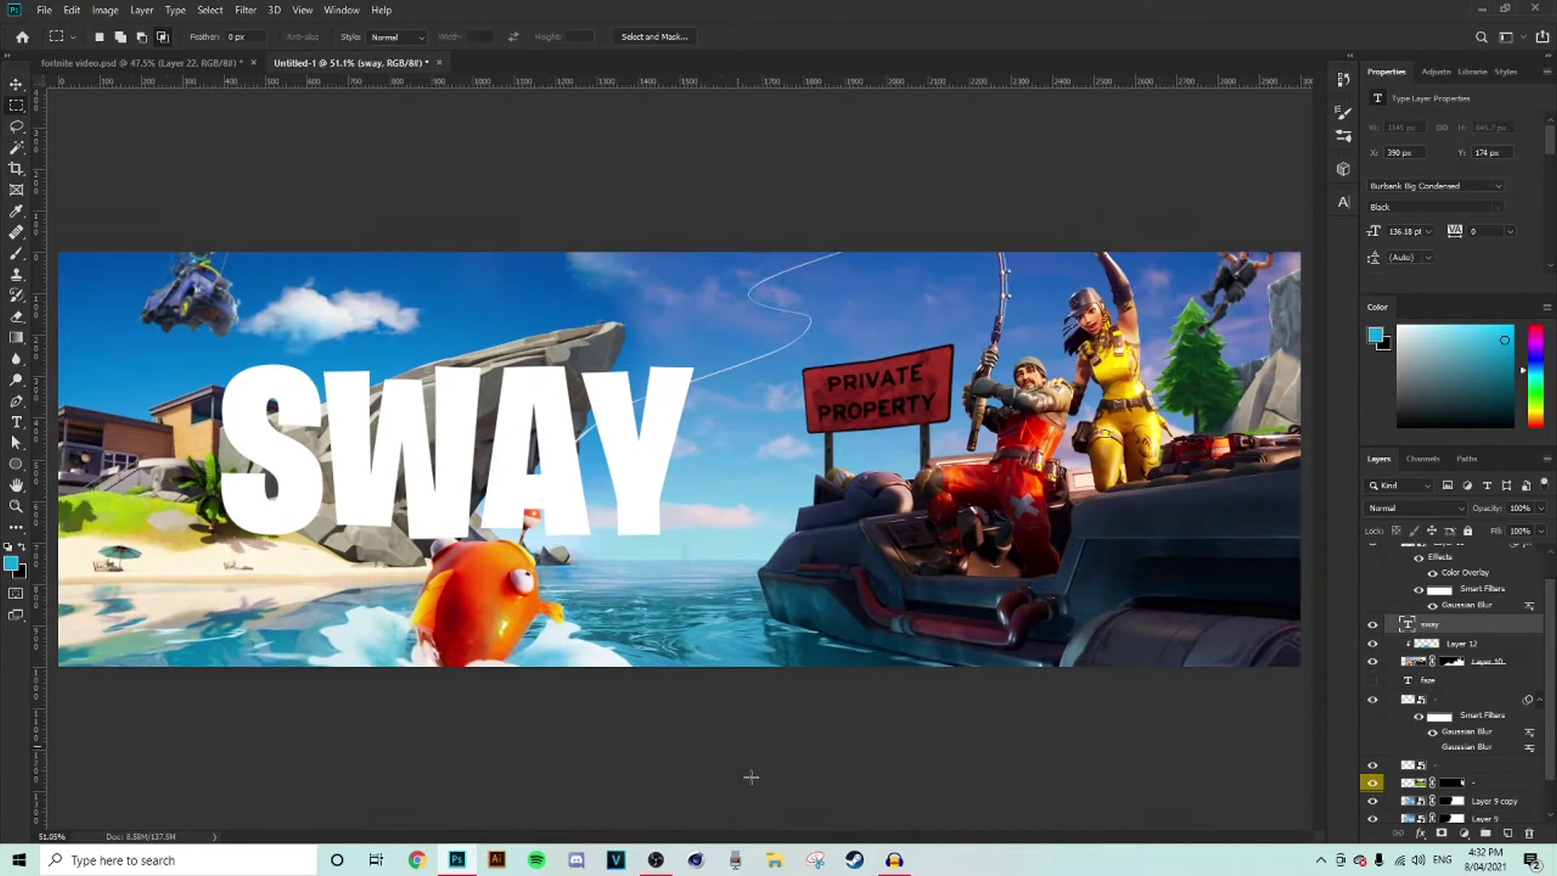
{"action": "scroll", "coordinate": [721, 796], "scroll_direction": "up", "scroll_amount": 2}
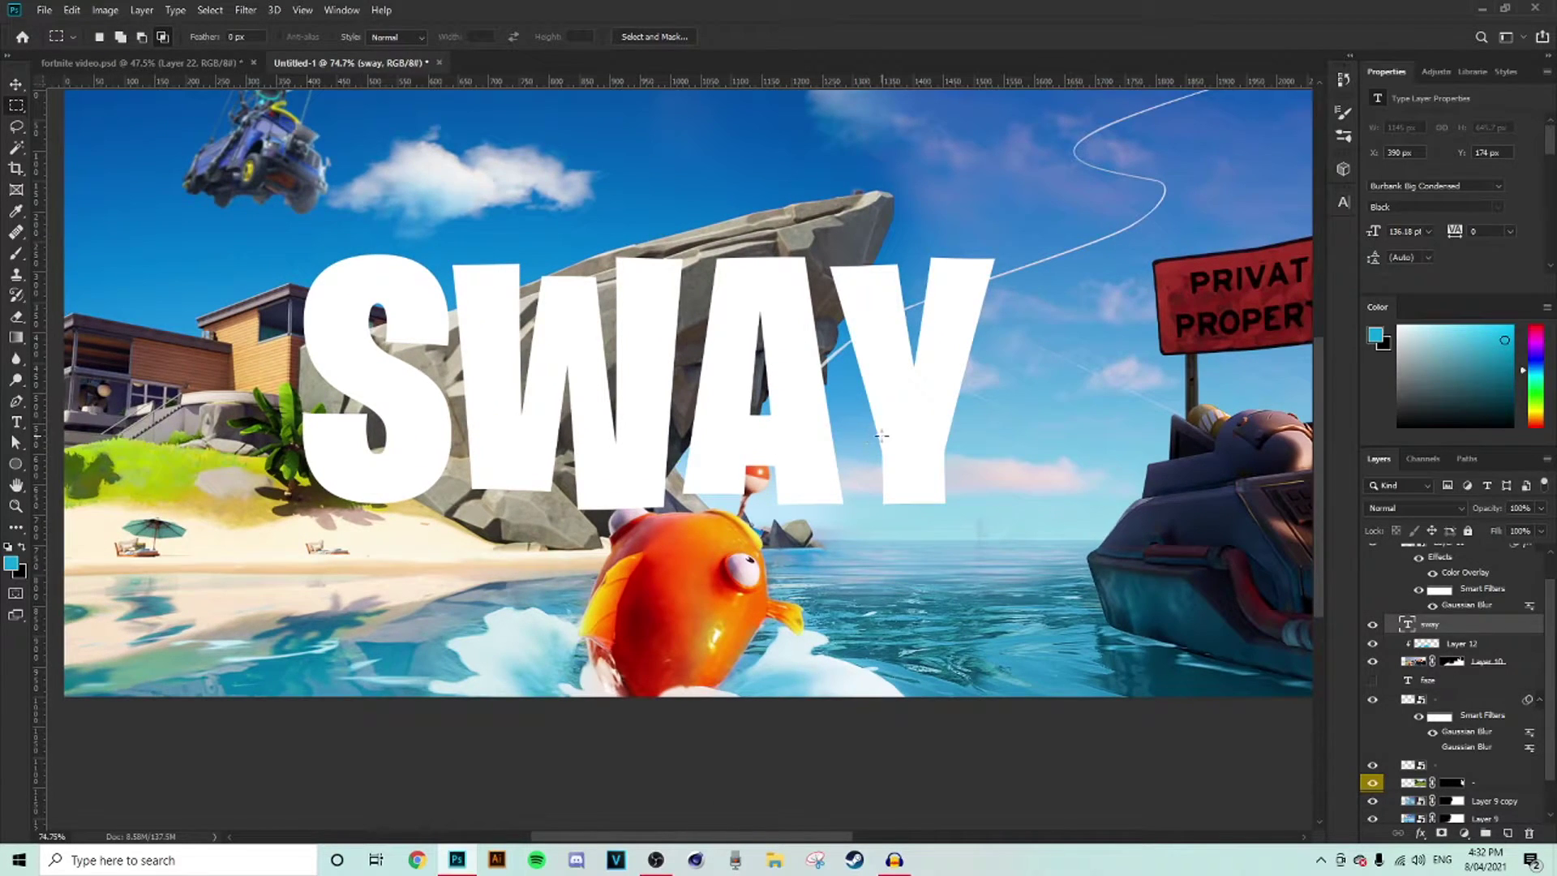
- Add a Gradient Overlay to the sway text layer using the yellow-to-orange gradient preset
{"action": "left_click", "coordinate": [15, 83]}
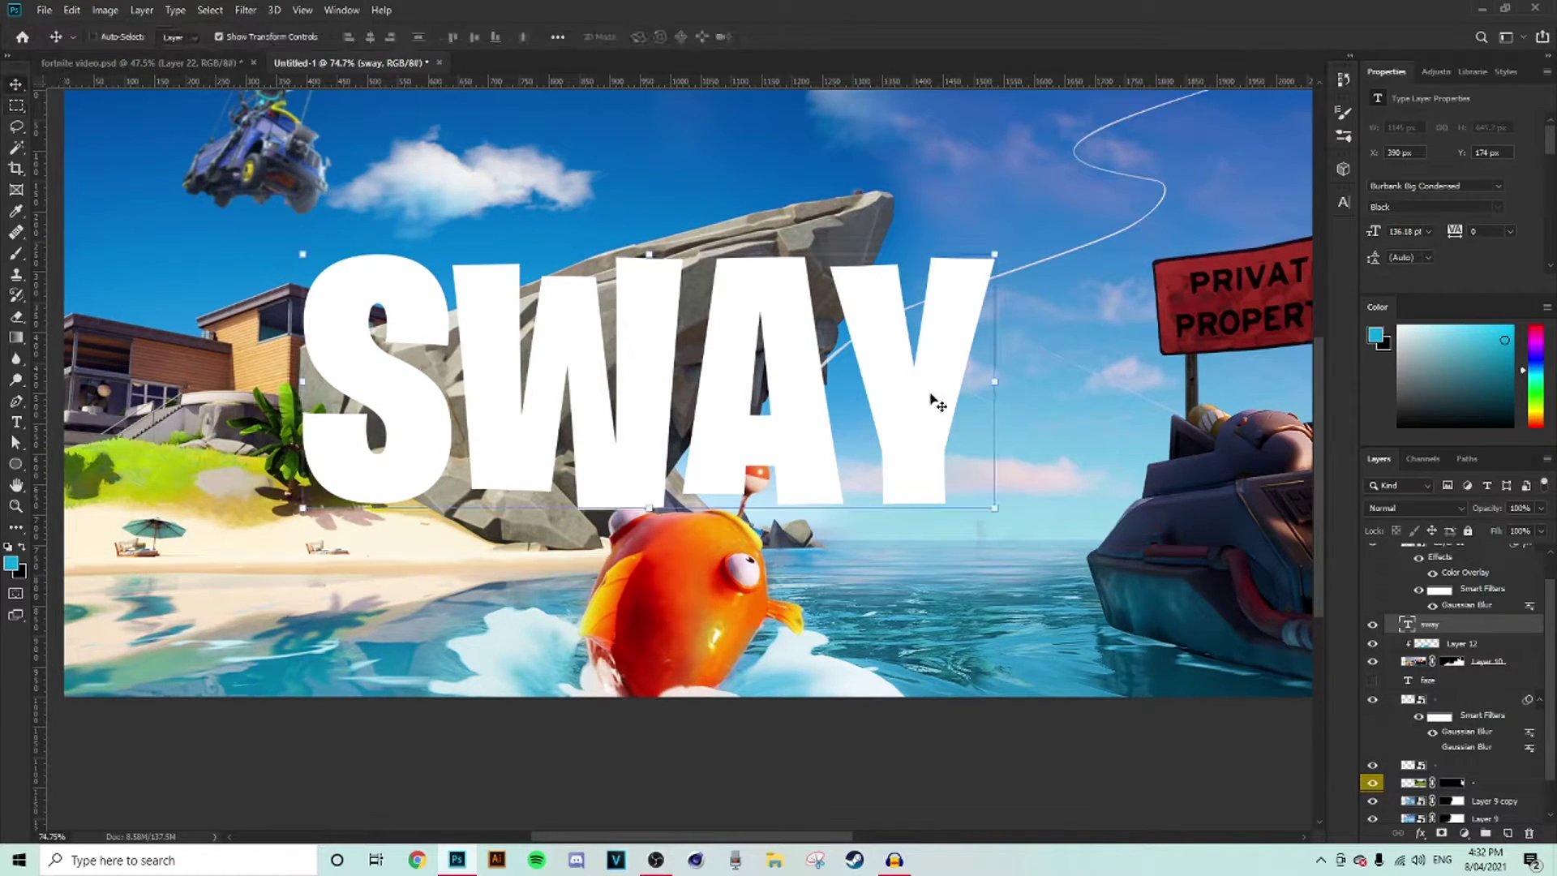
{"action": "left_click", "coordinate": [1419, 832]}
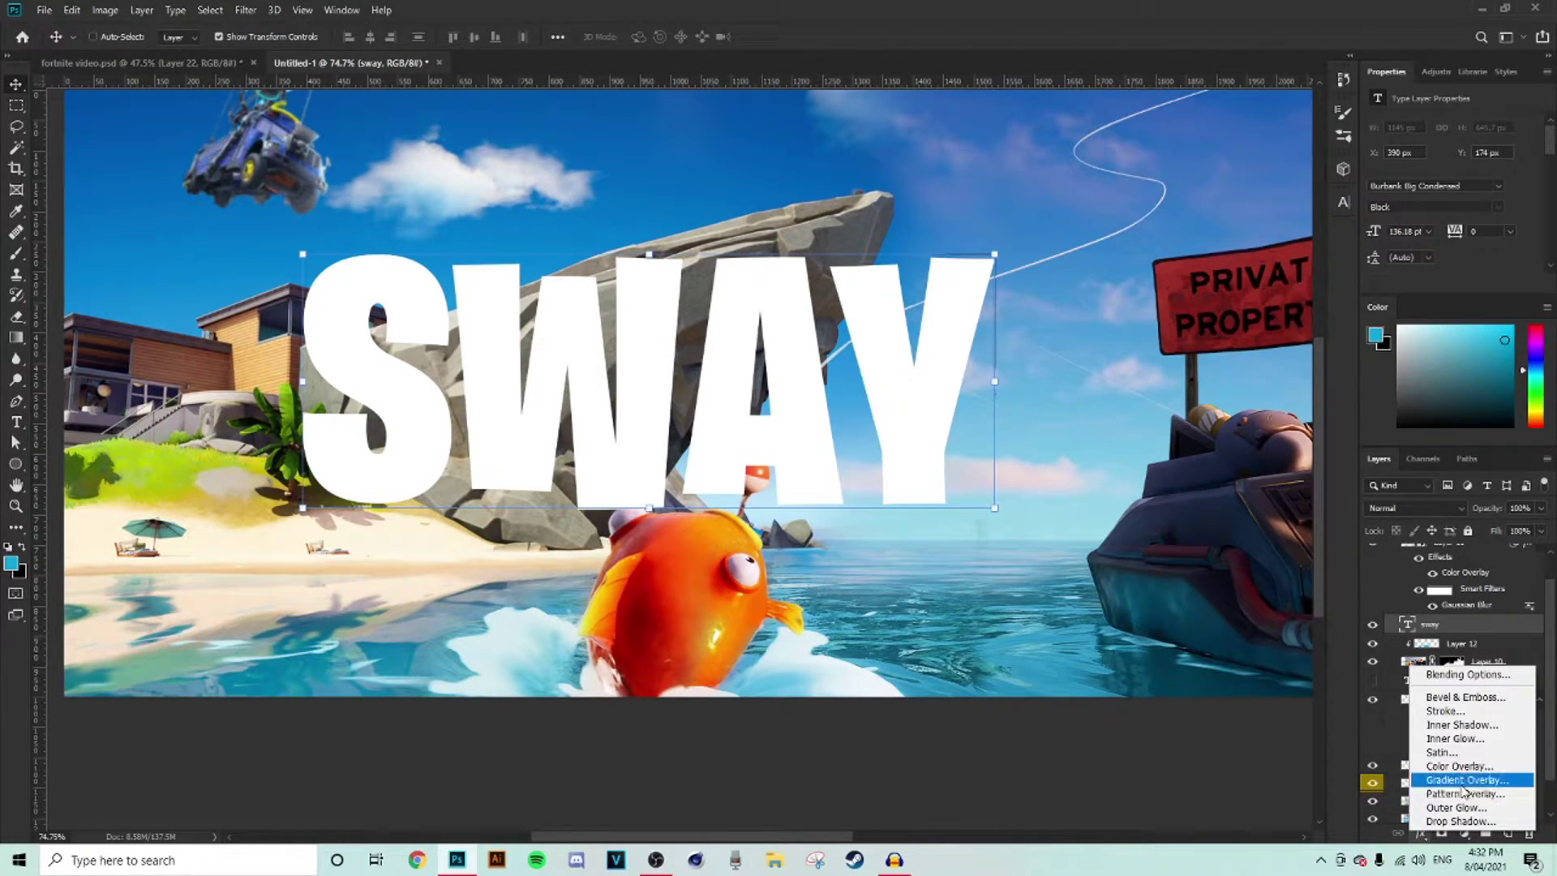
{"action": "left_click", "coordinate": [1458, 781]}
{"action": "left_click", "coordinate": [947, 488]}
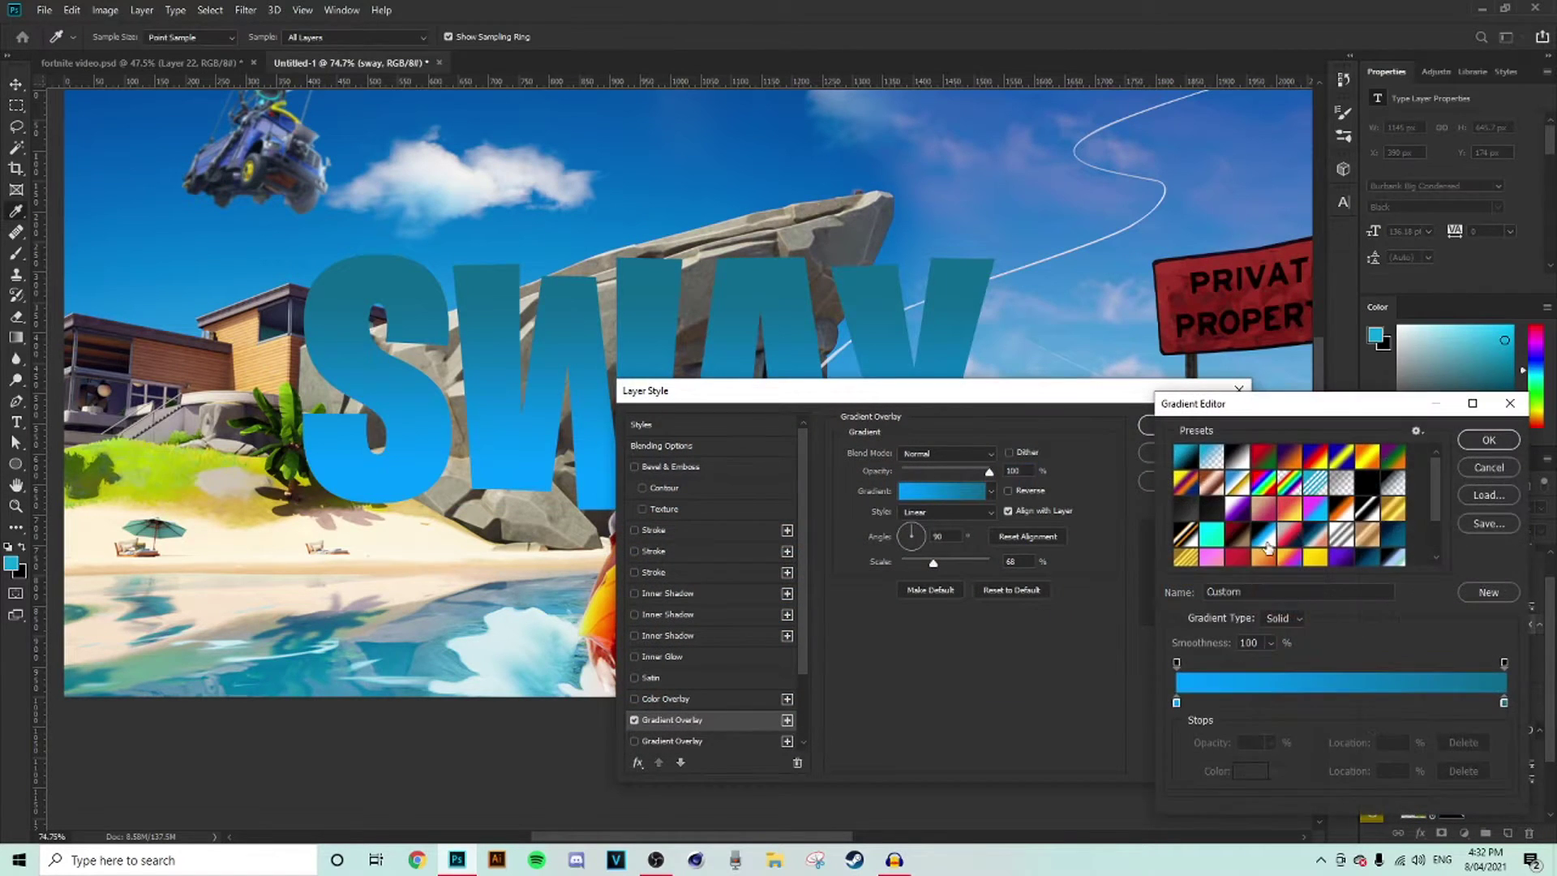
{"action": "left_click", "coordinate": [1317, 512]}
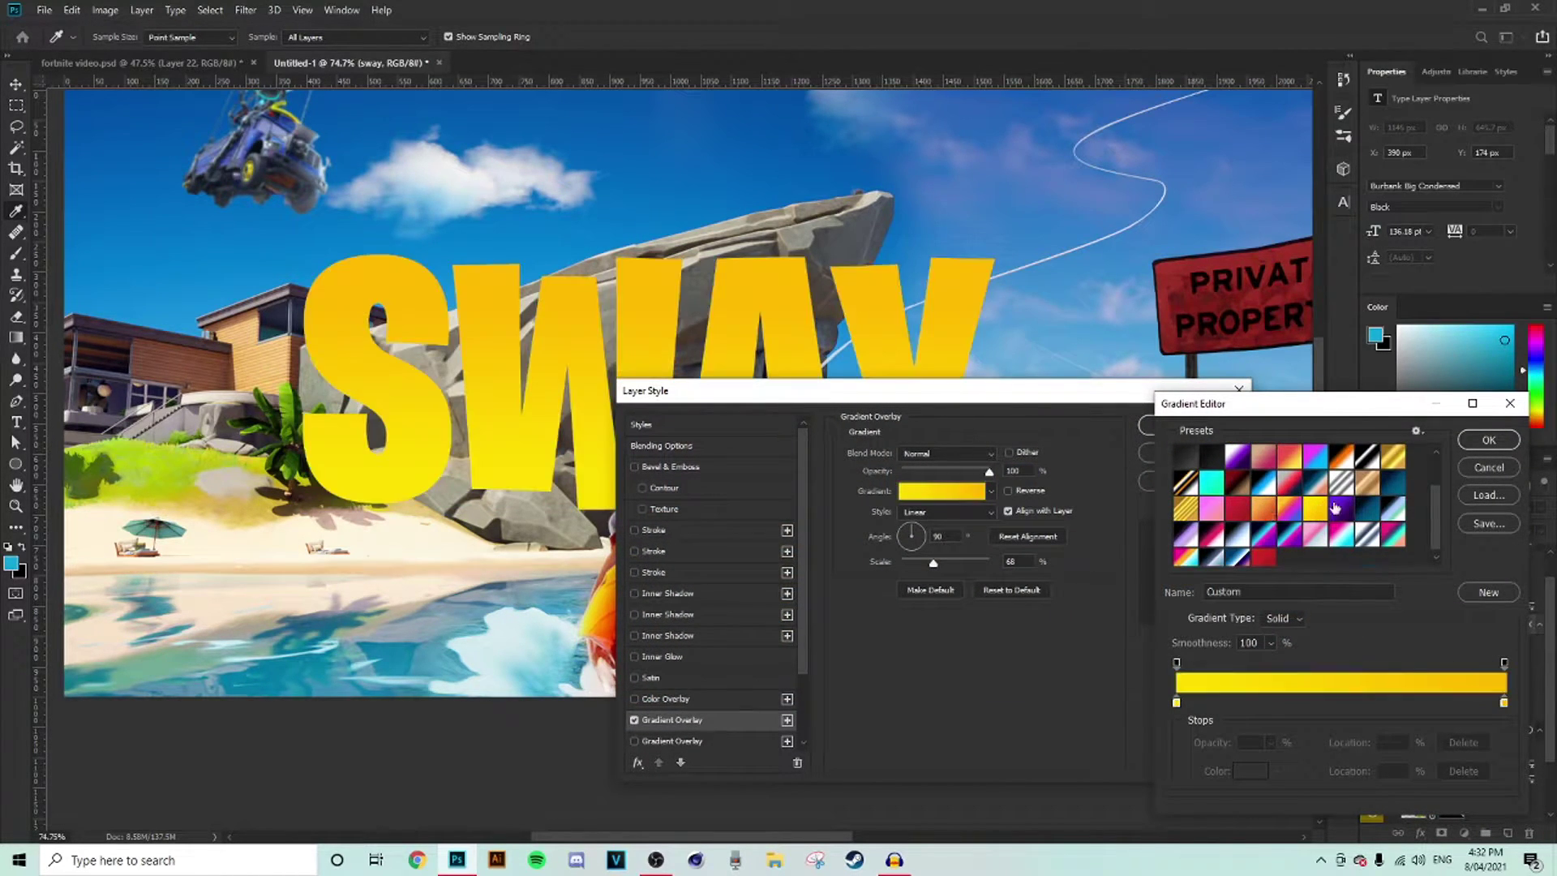
- Check the gradient's stop colours, keeping ffde00 at the start and ffba00 at the end, and accept the gradient
{"action": "left_click", "coordinate": [1177, 703]}
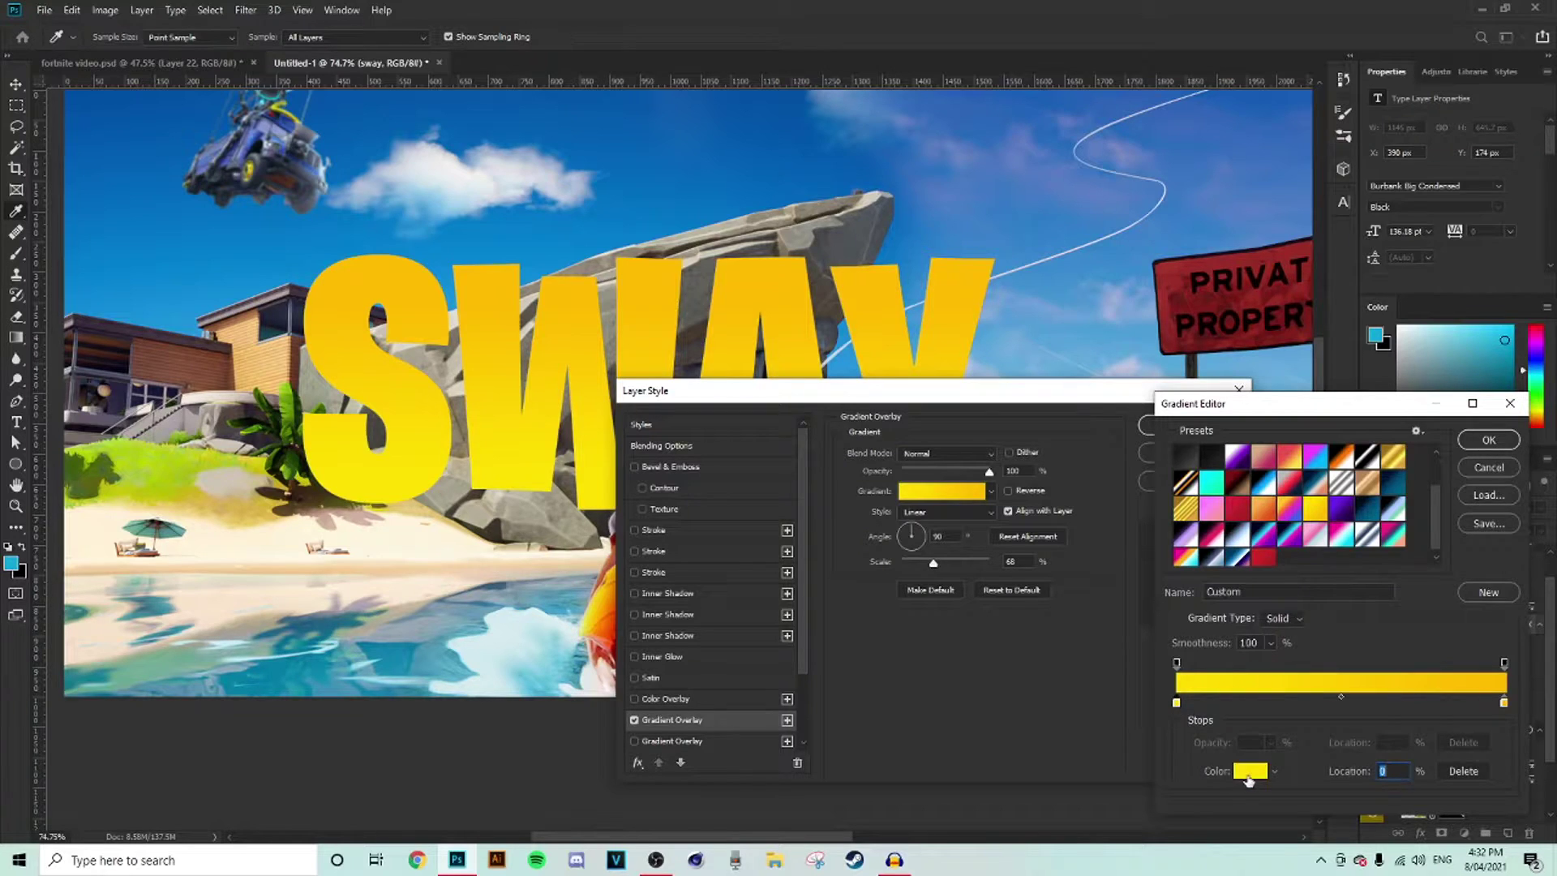
{"action": "left_click", "coordinate": [1251, 770]}
{"action": "left_click", "coordinate": [1525, 582]}
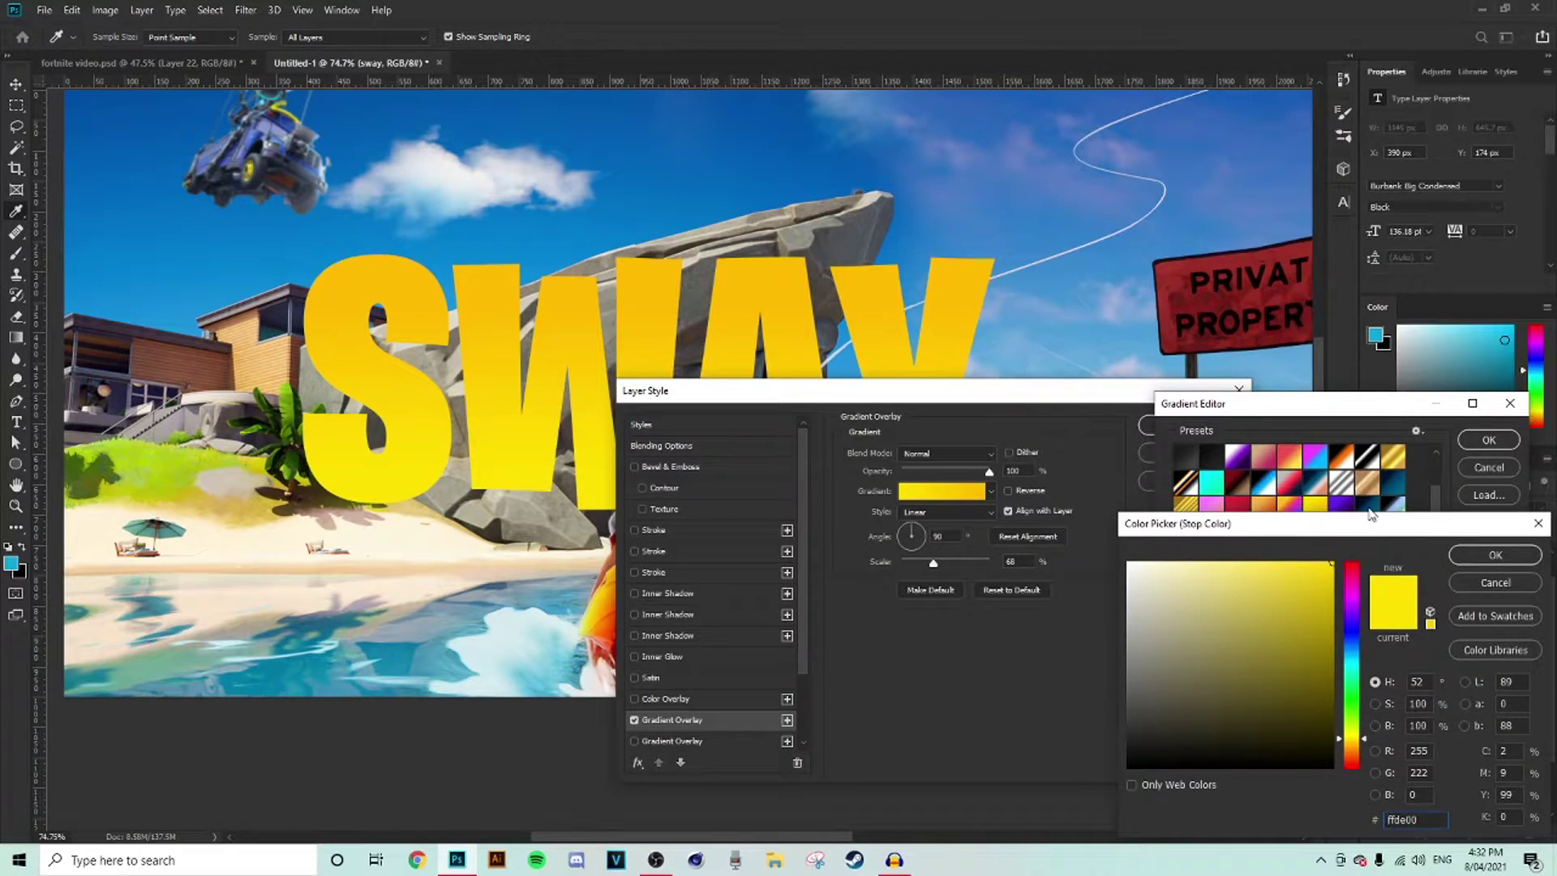
{"action": "left_click", "coordinate": [1496, 557]}
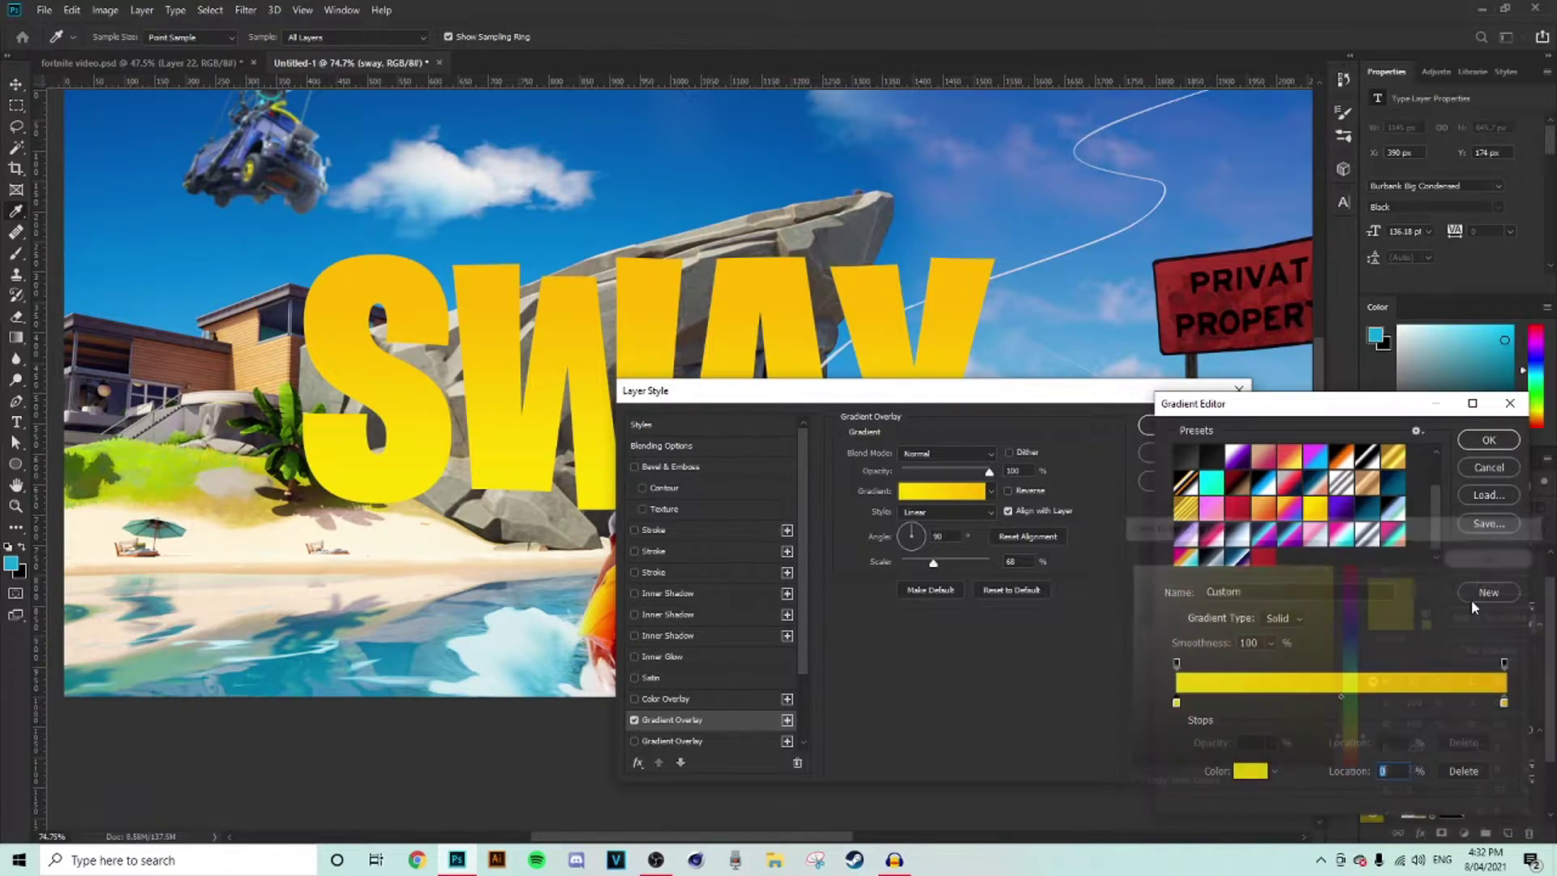
{"action": "left_click", "coordinate": [1505, 702]}
{"action": "left_click", "coordinate": [1251, 772]}
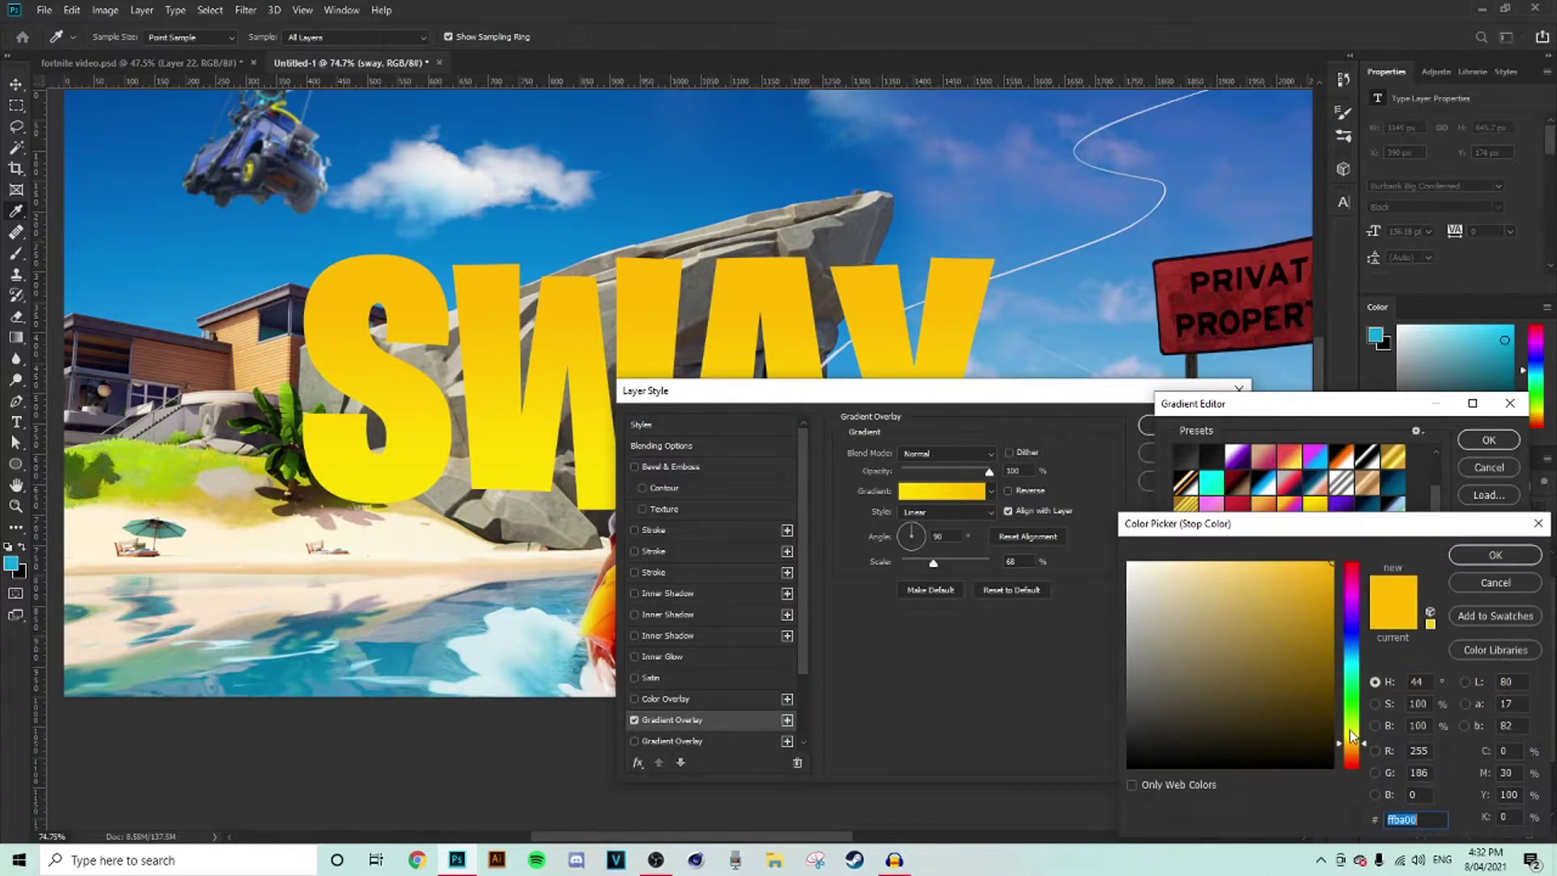
{"action": "left_click", "coordinate": [1476, 561]}
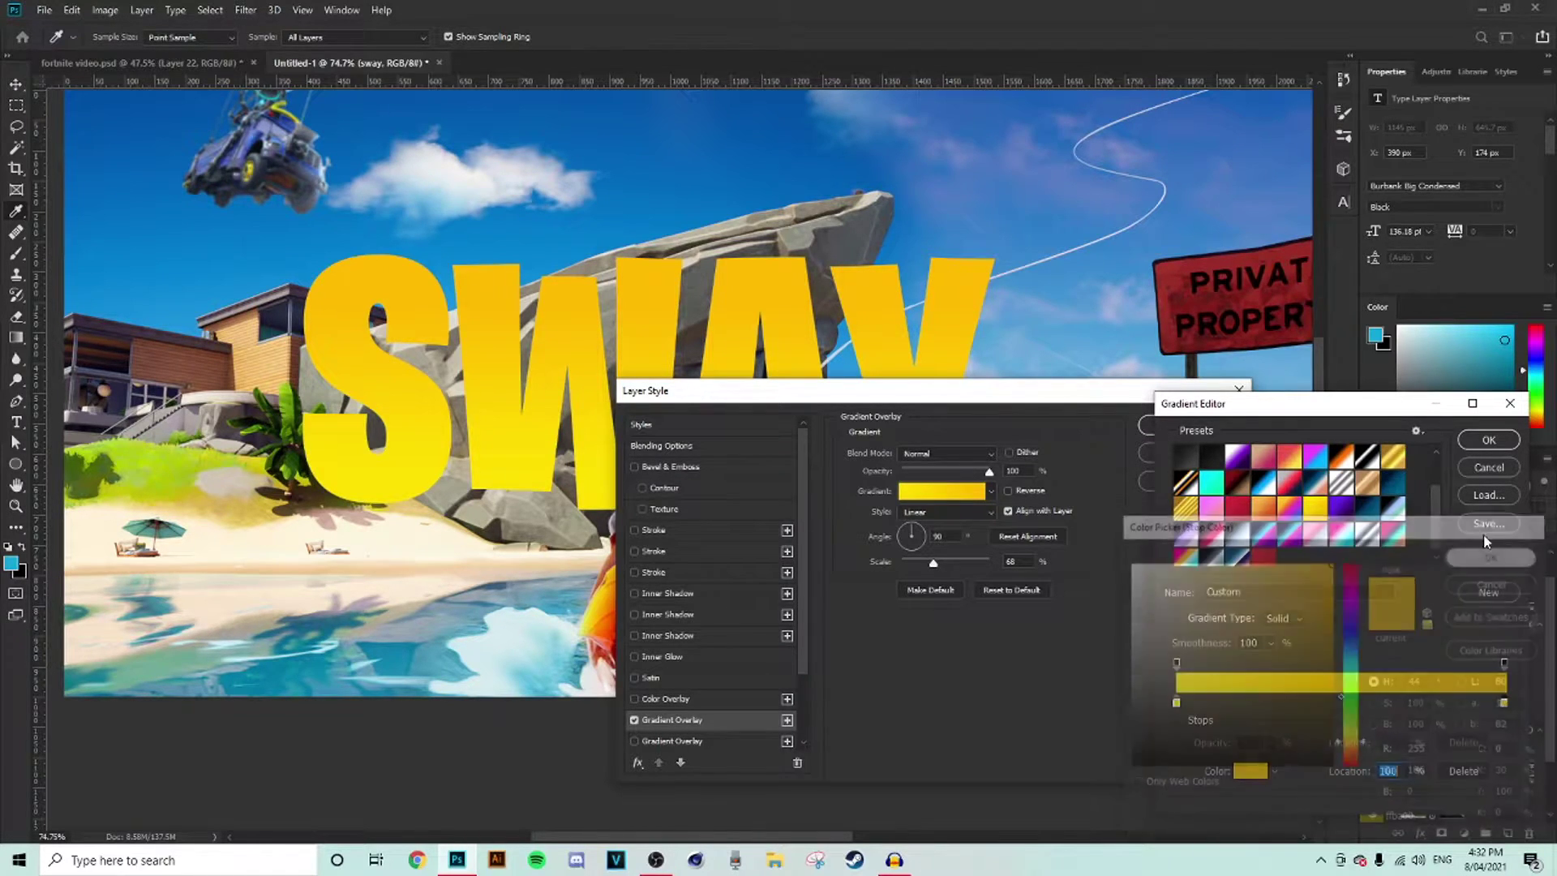
{"action": "left_click", "coordinate": [1489, 440]}
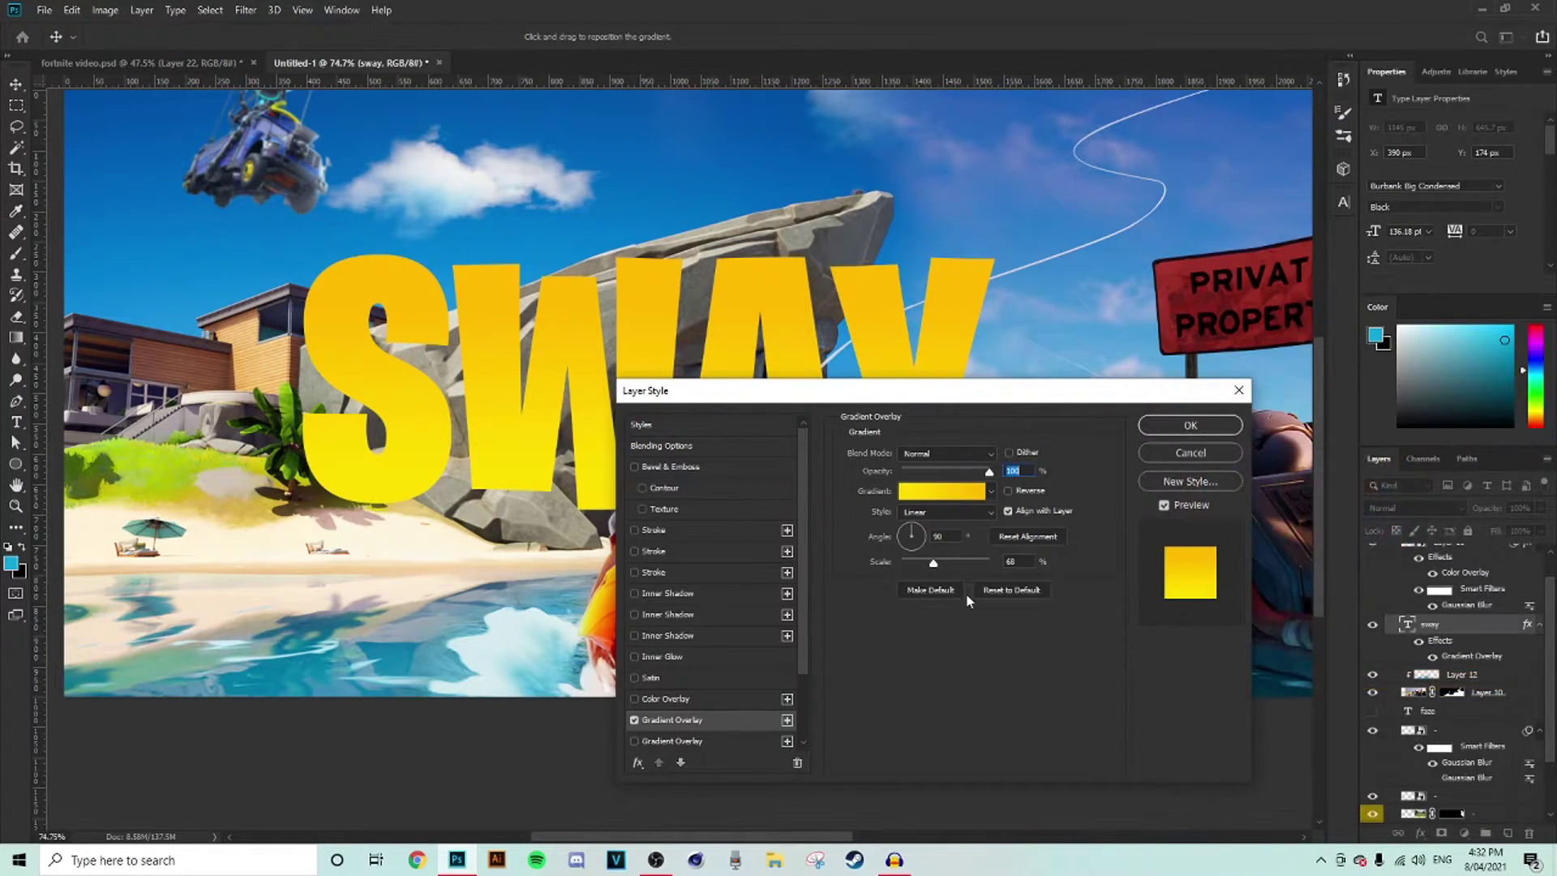
- Add a white Overlay-mode Inner Shadow with a 5 px distance to the sway text and apply the layer style
{"action": "left_click", "coordinate": [634, 592]}
{"action": "left_click", "coordinate": [655, 592]}
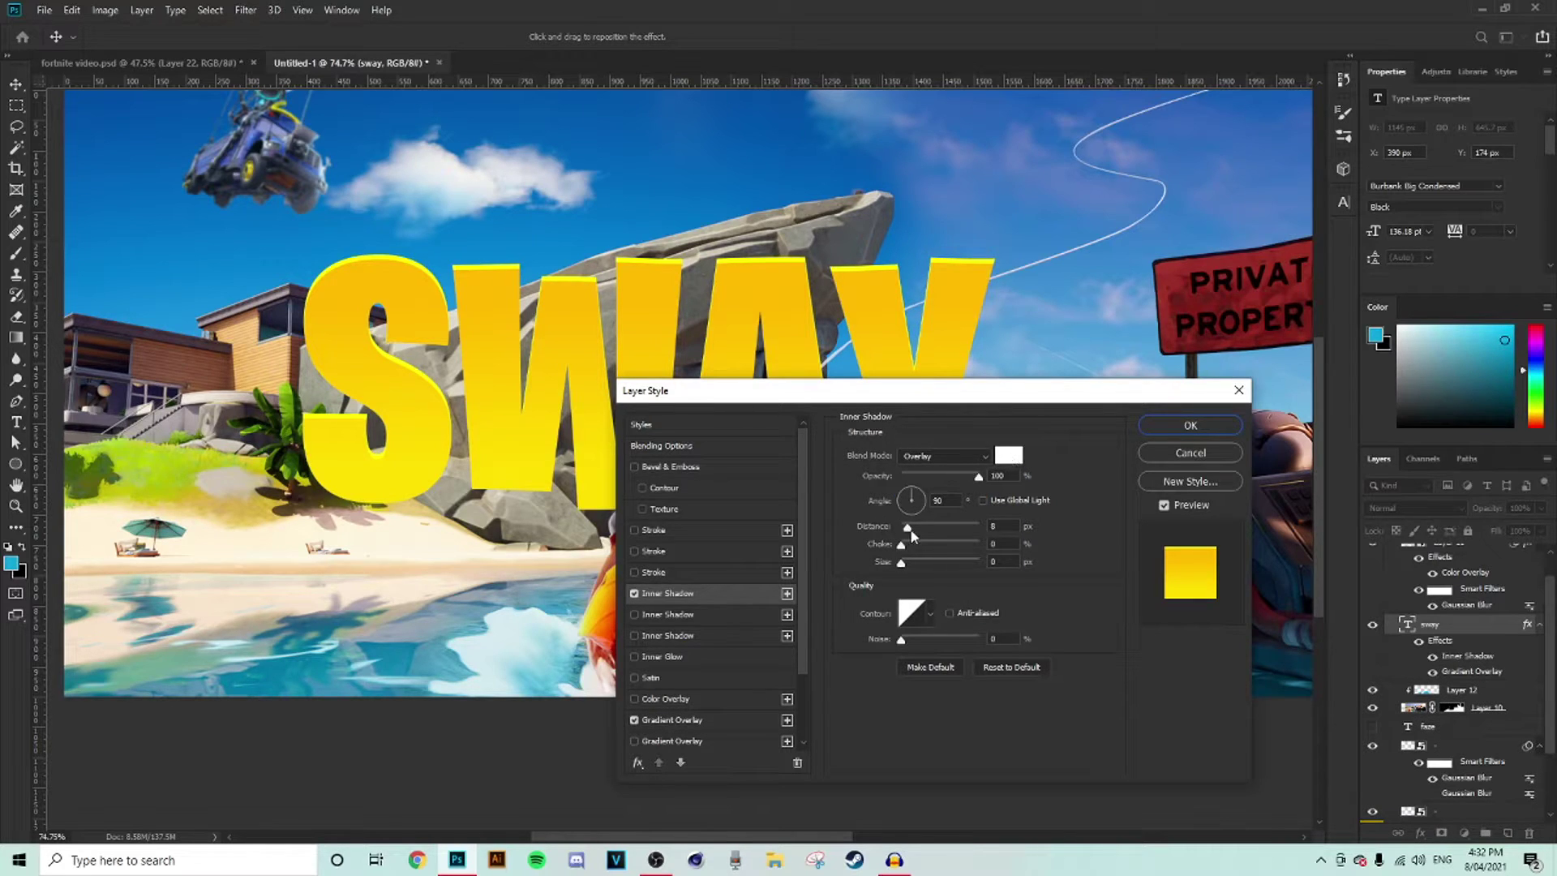
{"action": "left_click_drag", "start_coordinate": [910, 531], "coordinate": [907, 531]}
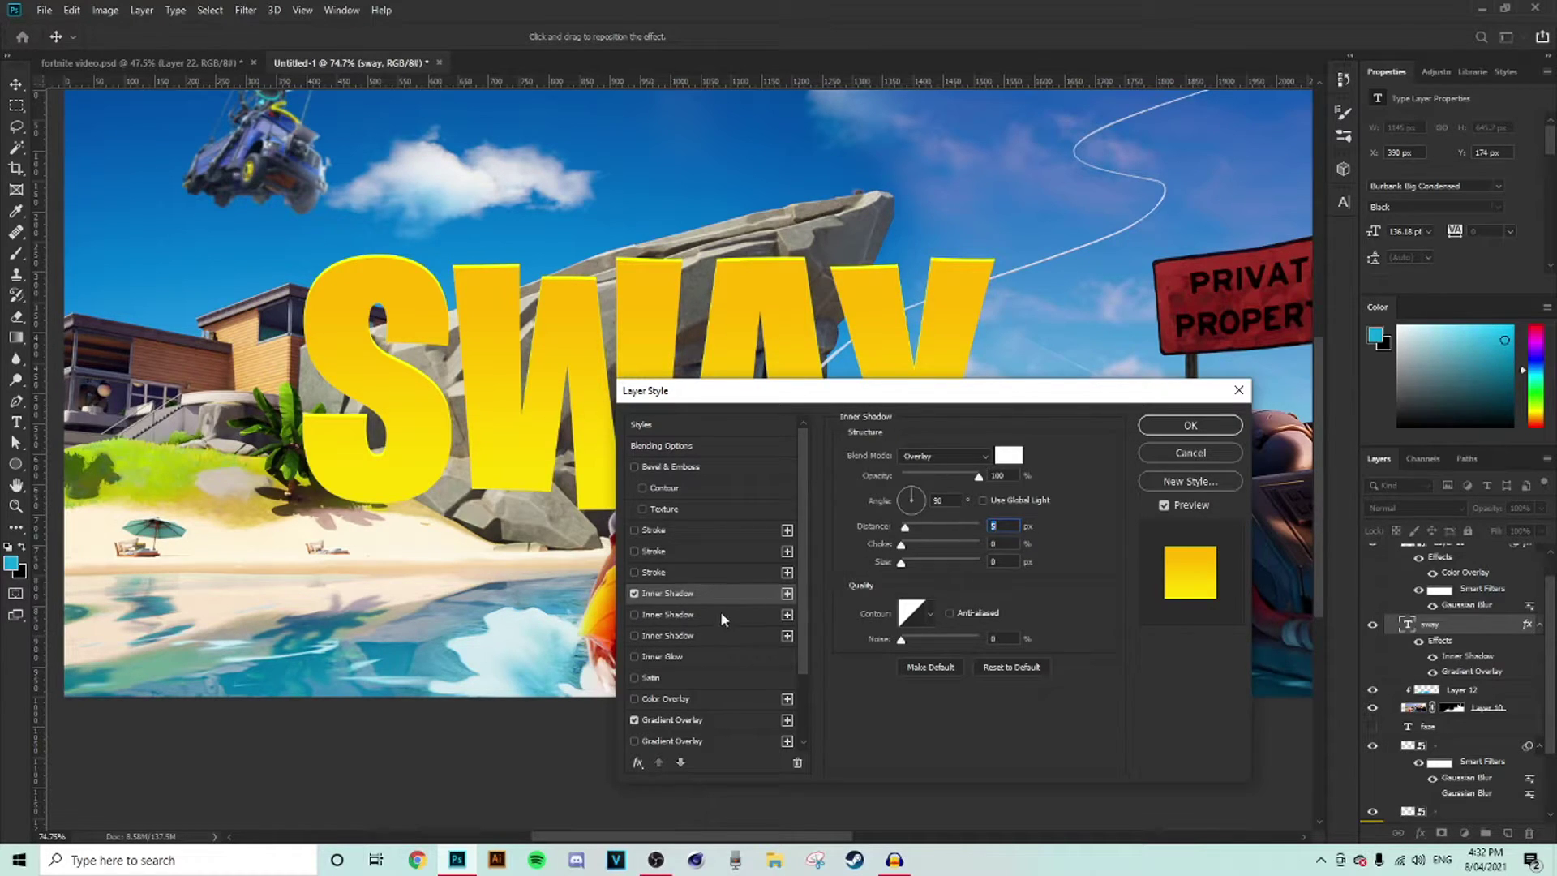
{"action": "left_click", "coordinate": [1188, 426]}
{"action": "left_click", "coordinate": [1538, 625]}
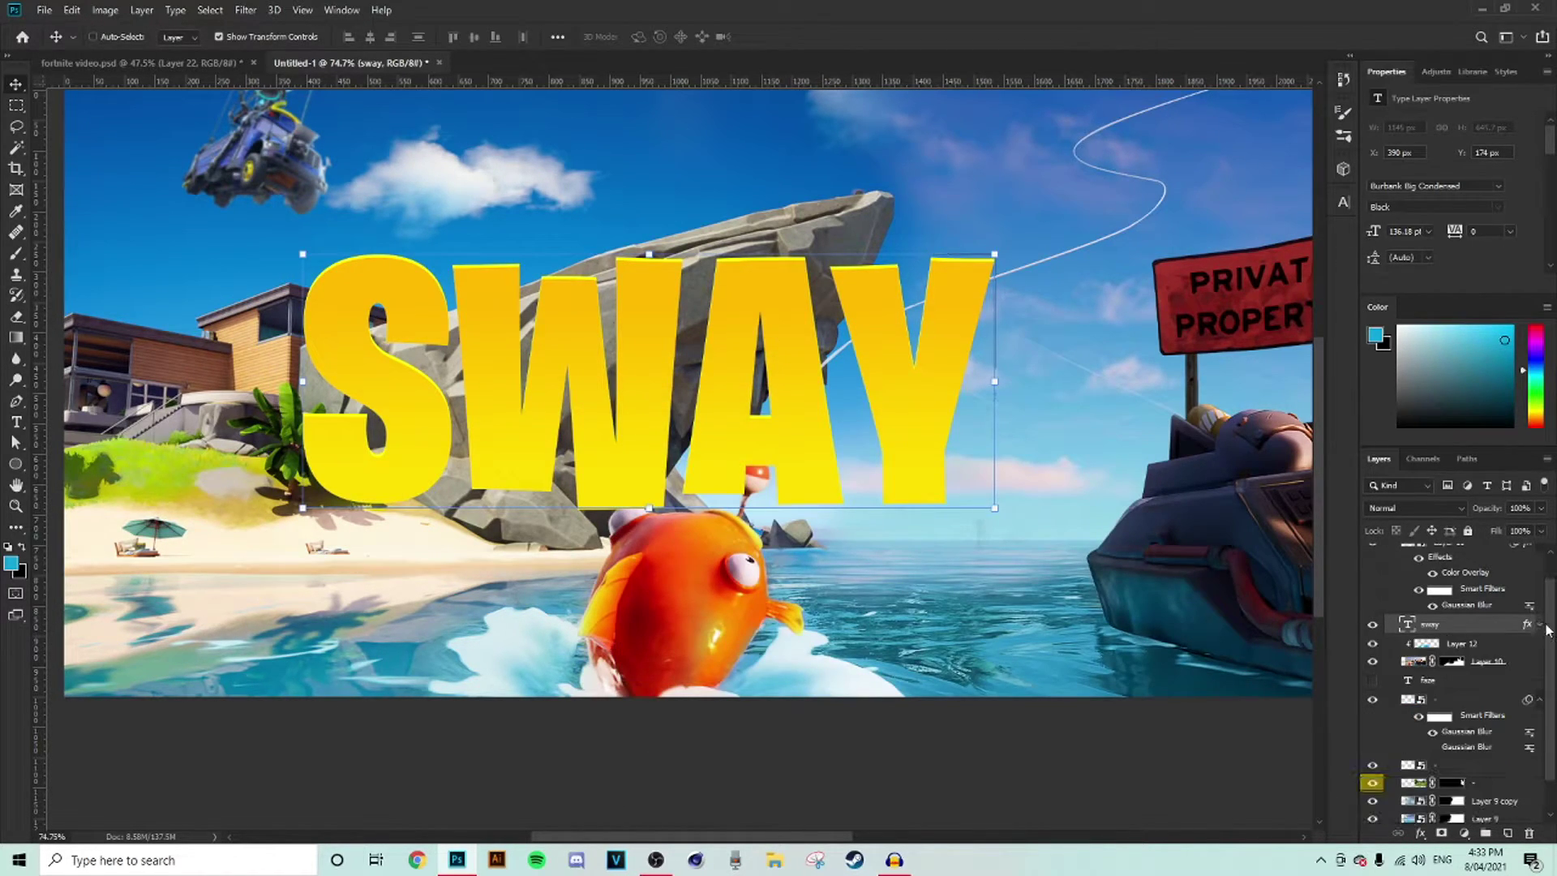
- Duplicate the sway text layer, place the copy beneath the original, and rename the original "sway 2d"
{"action": "key", "text": "ctrl+j"}
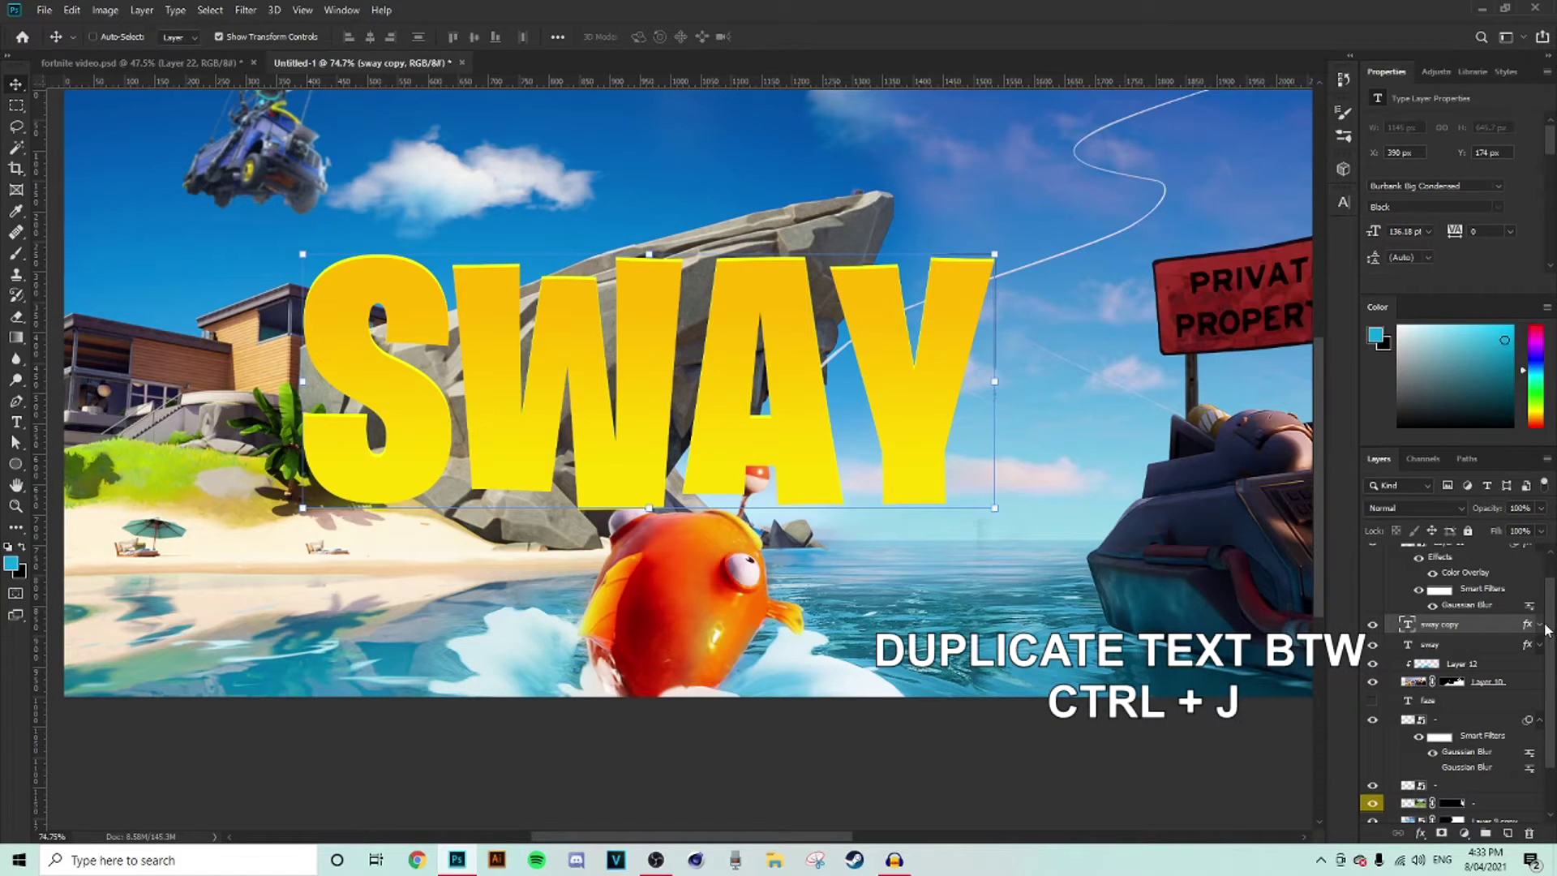
{"action": "left_click_drag", "start_coordinate": [1439, 626], "coordinate": [1440, 649]}
{"action": "double_click", "coordinate": [1432, 624]}
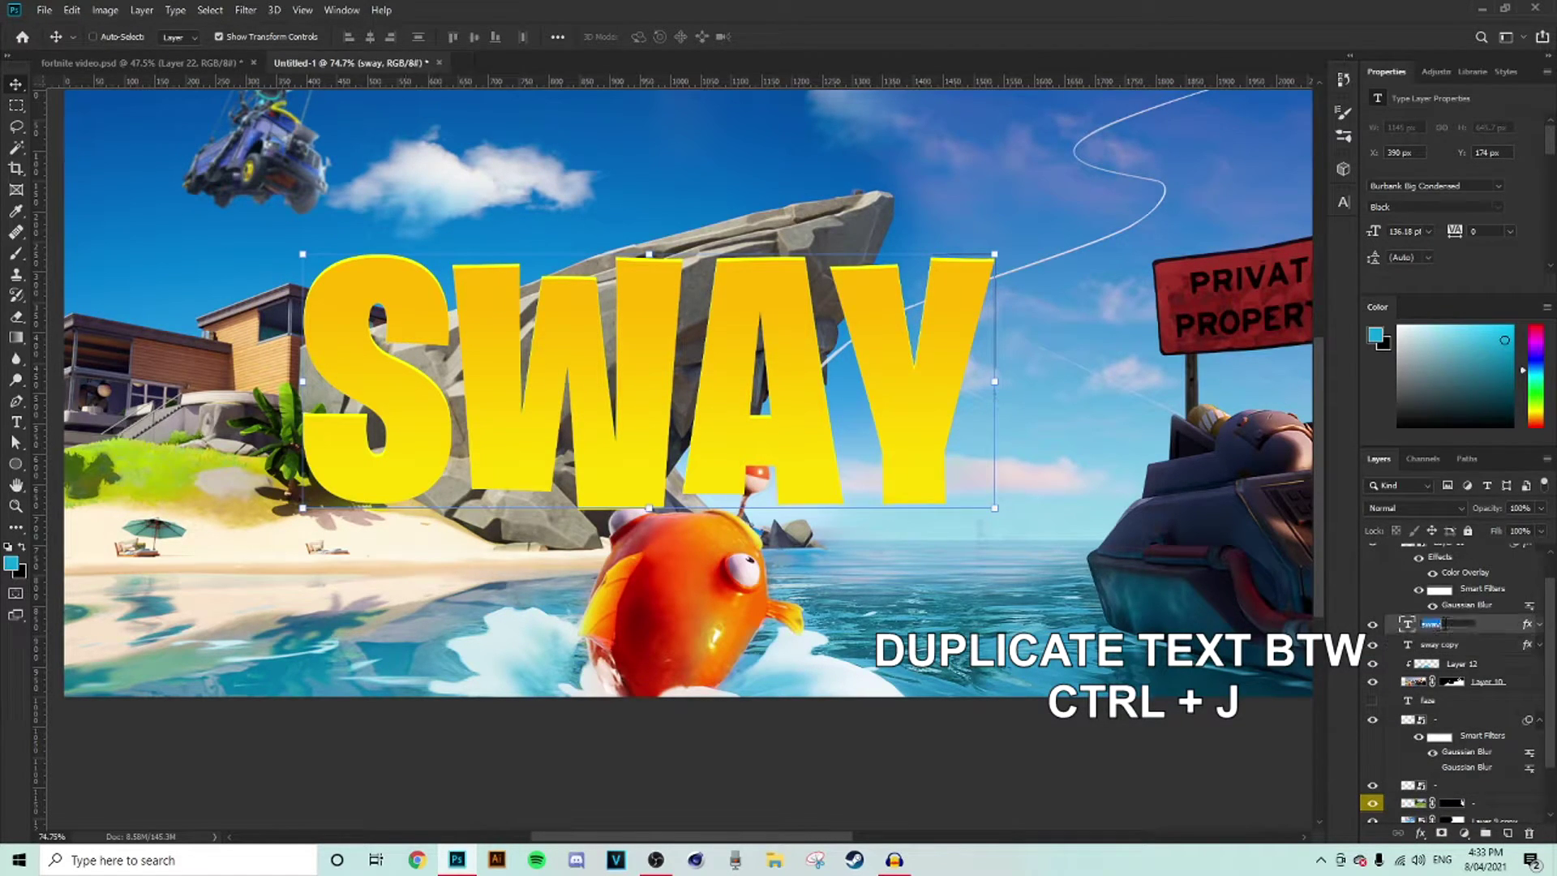
{"action": "type", "text": "sway 2d"}
{"action": "key", "text": "Return"}
- Move the sway 2d text straight up to Y 114 px, offset above the sway copy
{"action": "left_click", "coordinate": [1433, 648]}
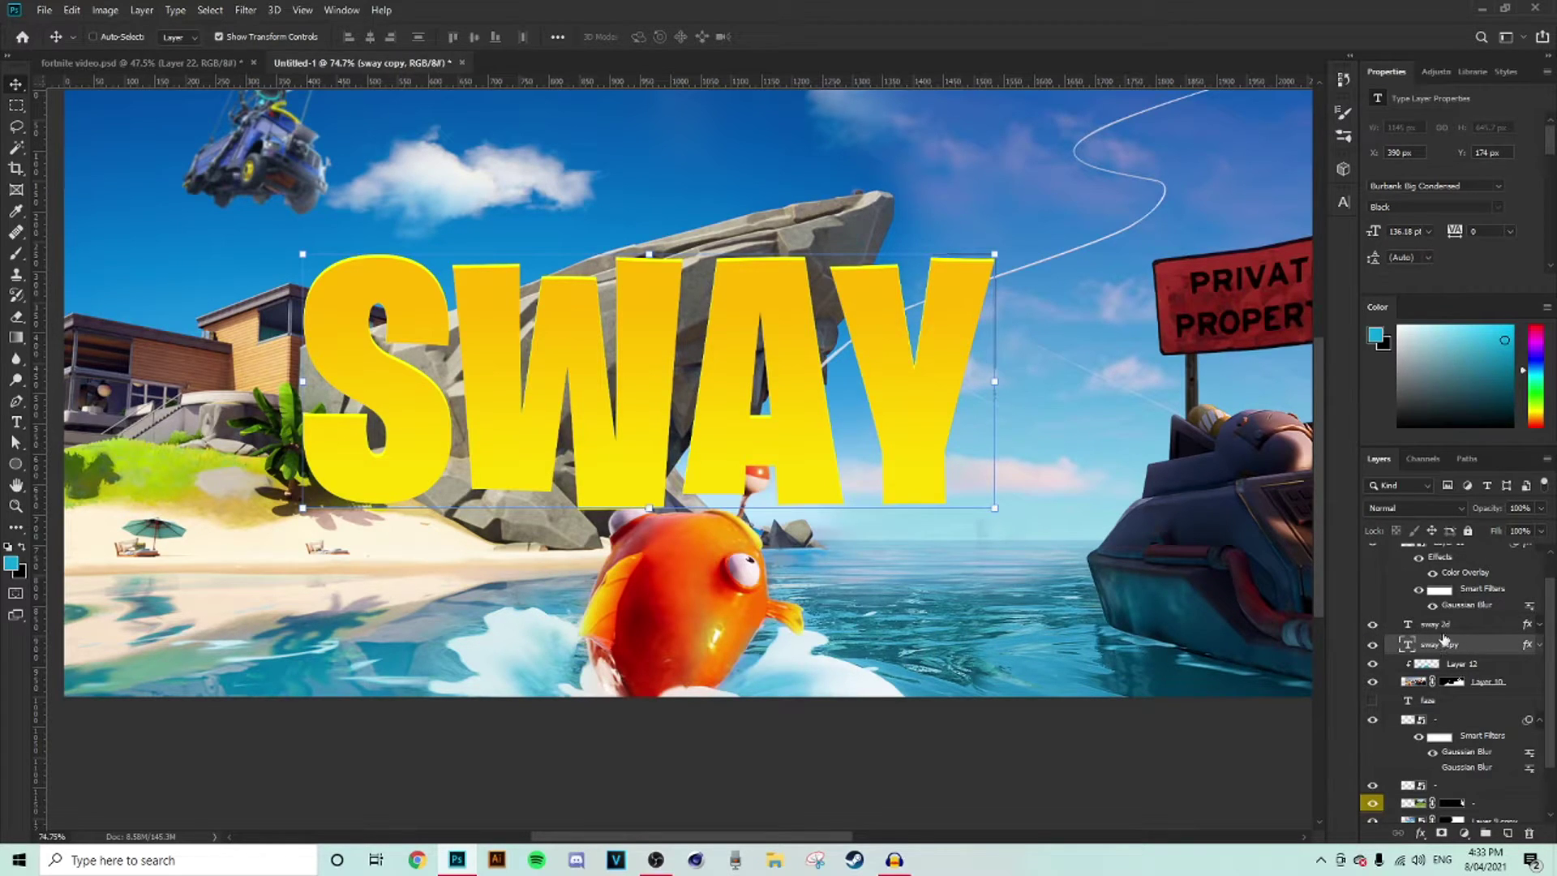
{"action": "left_click", "coordinate": [1440, 623]}
{"action": "left_click_drag", "start_coordinate": [390, 379], "coordinate": [392, 343]}
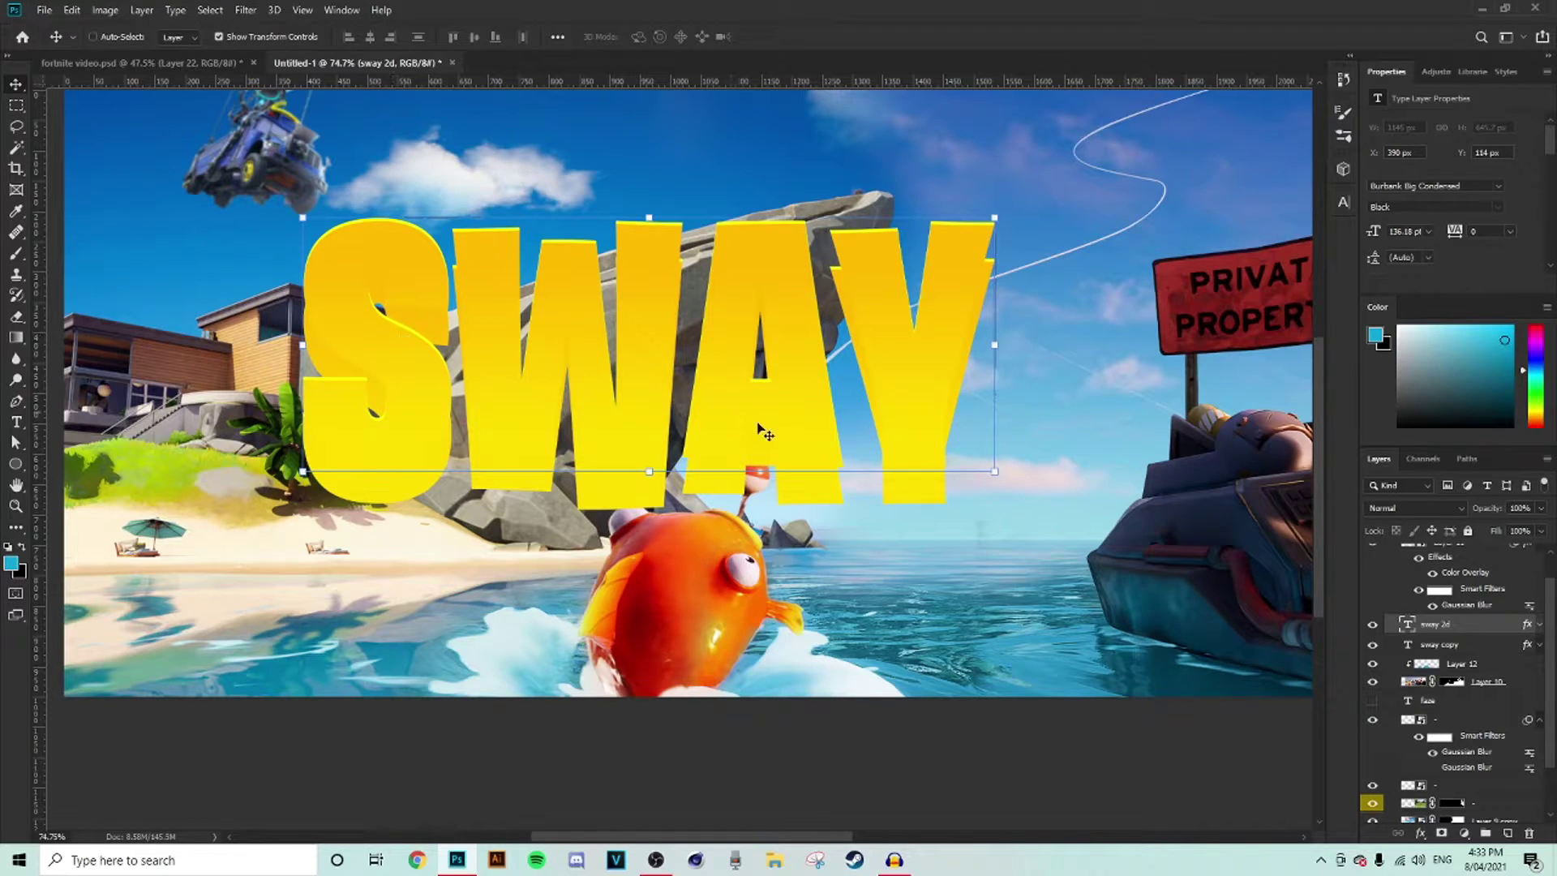
- Add a black Color Overlay at about 42% opacity to the sway copy layer to darken the extrusion behind the text
{"action": "left_click", "coordinate": [1425, 649]}
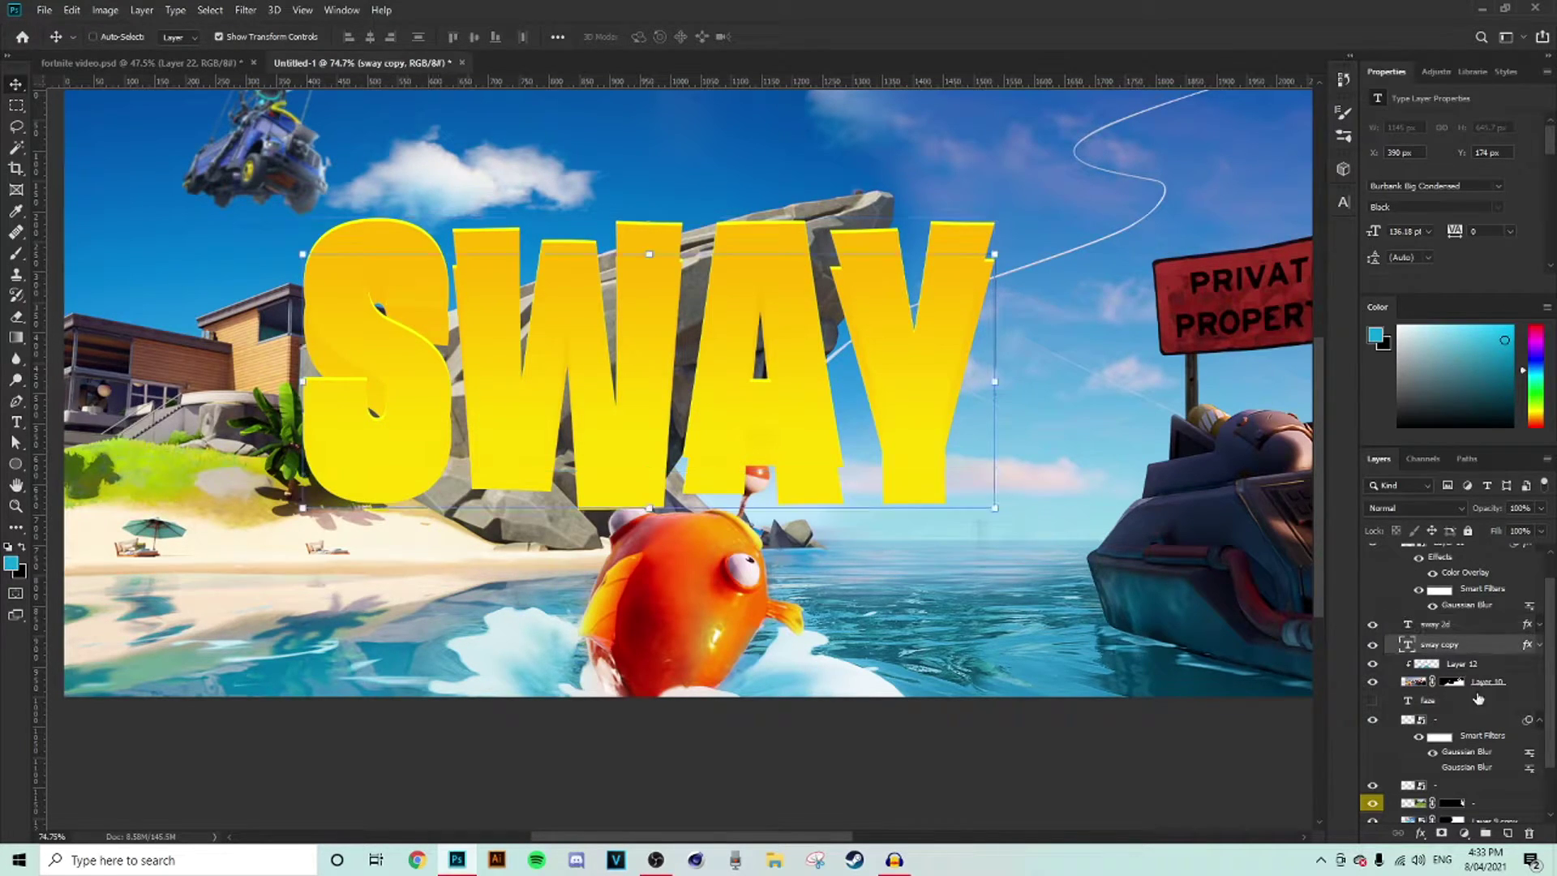
{"action": "left_click", "coordinate": [1420, 833]}
{"action": "left_click", "coordinate": [1457, 767]}
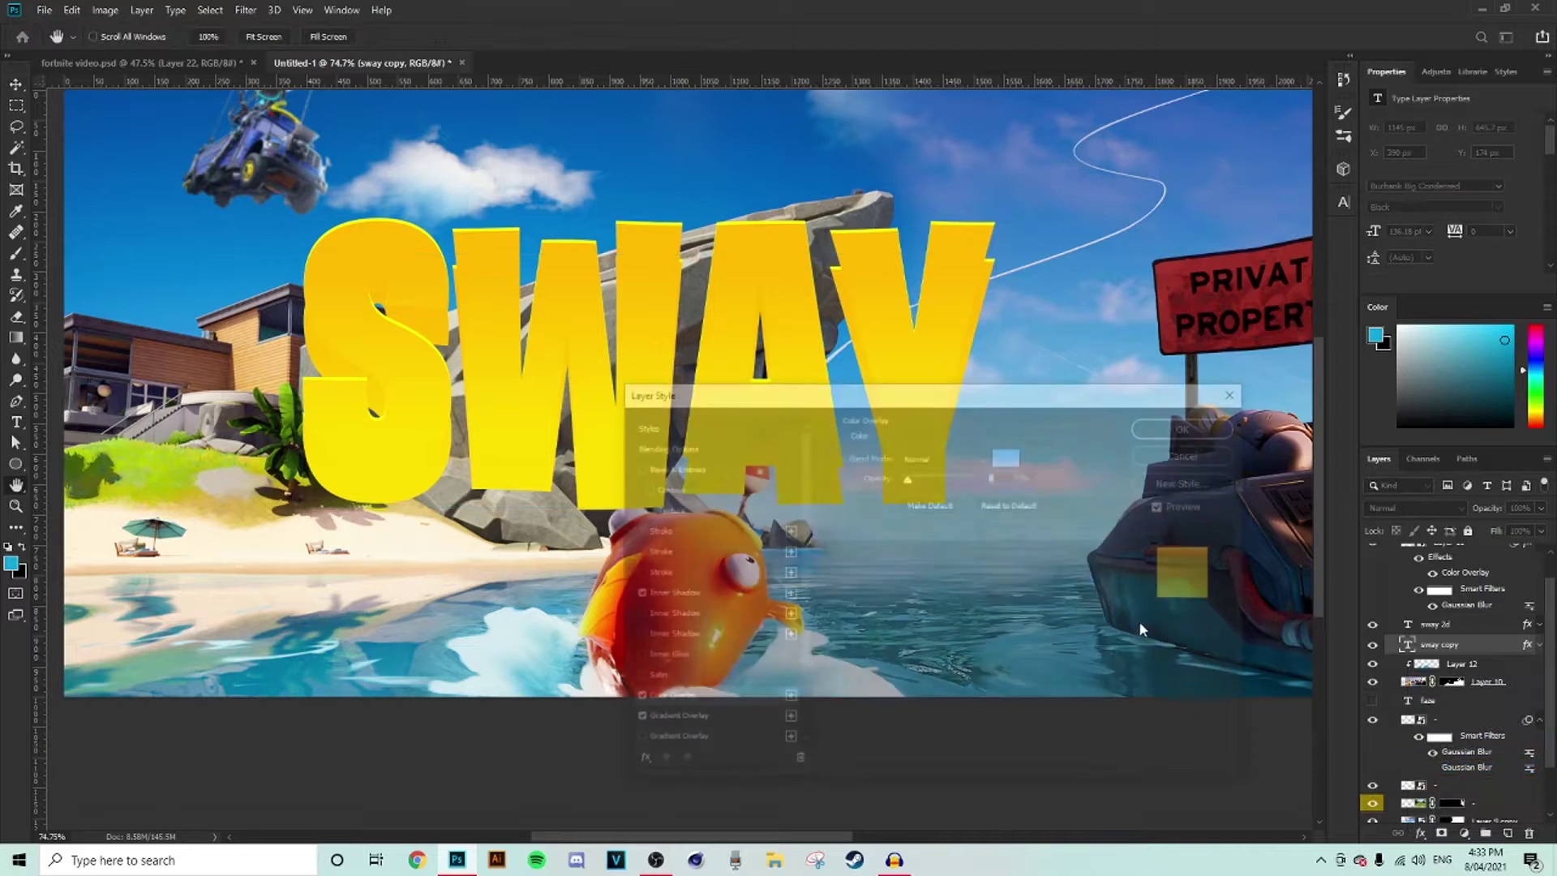
{"action": "left_click_drag", "start_coordinate": [909, 476], "coordinate": [979, 476]}
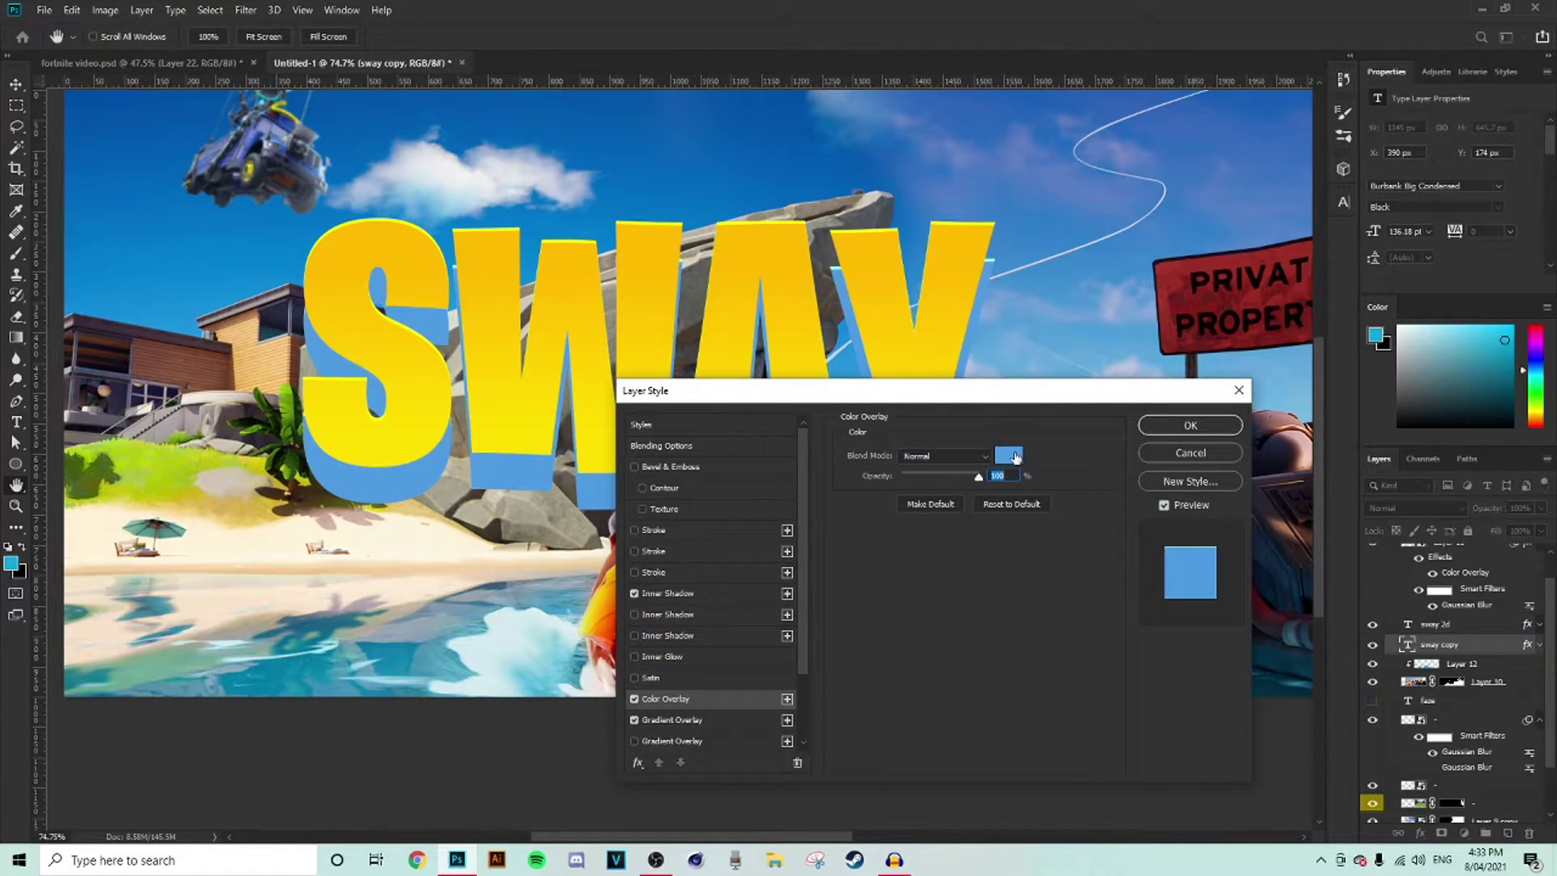
{"action": "left_click", "coordinate": [1008, 454]}
{"action": "left_click_drag", "start_coordinate": [1170, 716], "coordinate": [1127, 768]}
{"action": "left_click", "coordinate": [1496, 555]}
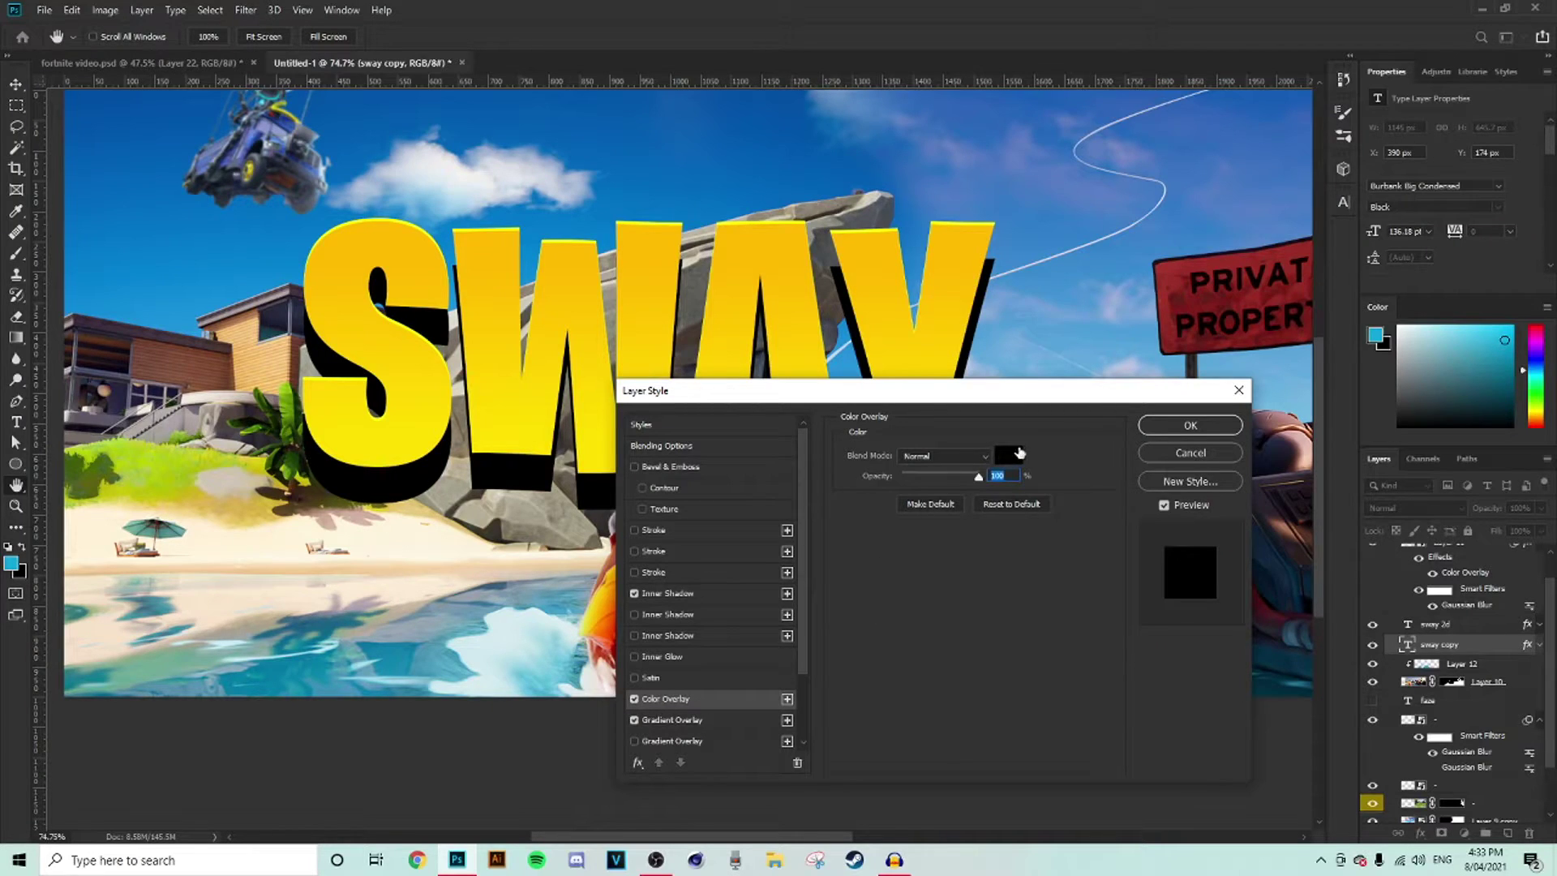
{"action": "left_click_drag", "start_coordinate": [975, 477], "coordinate": [935, 477]}
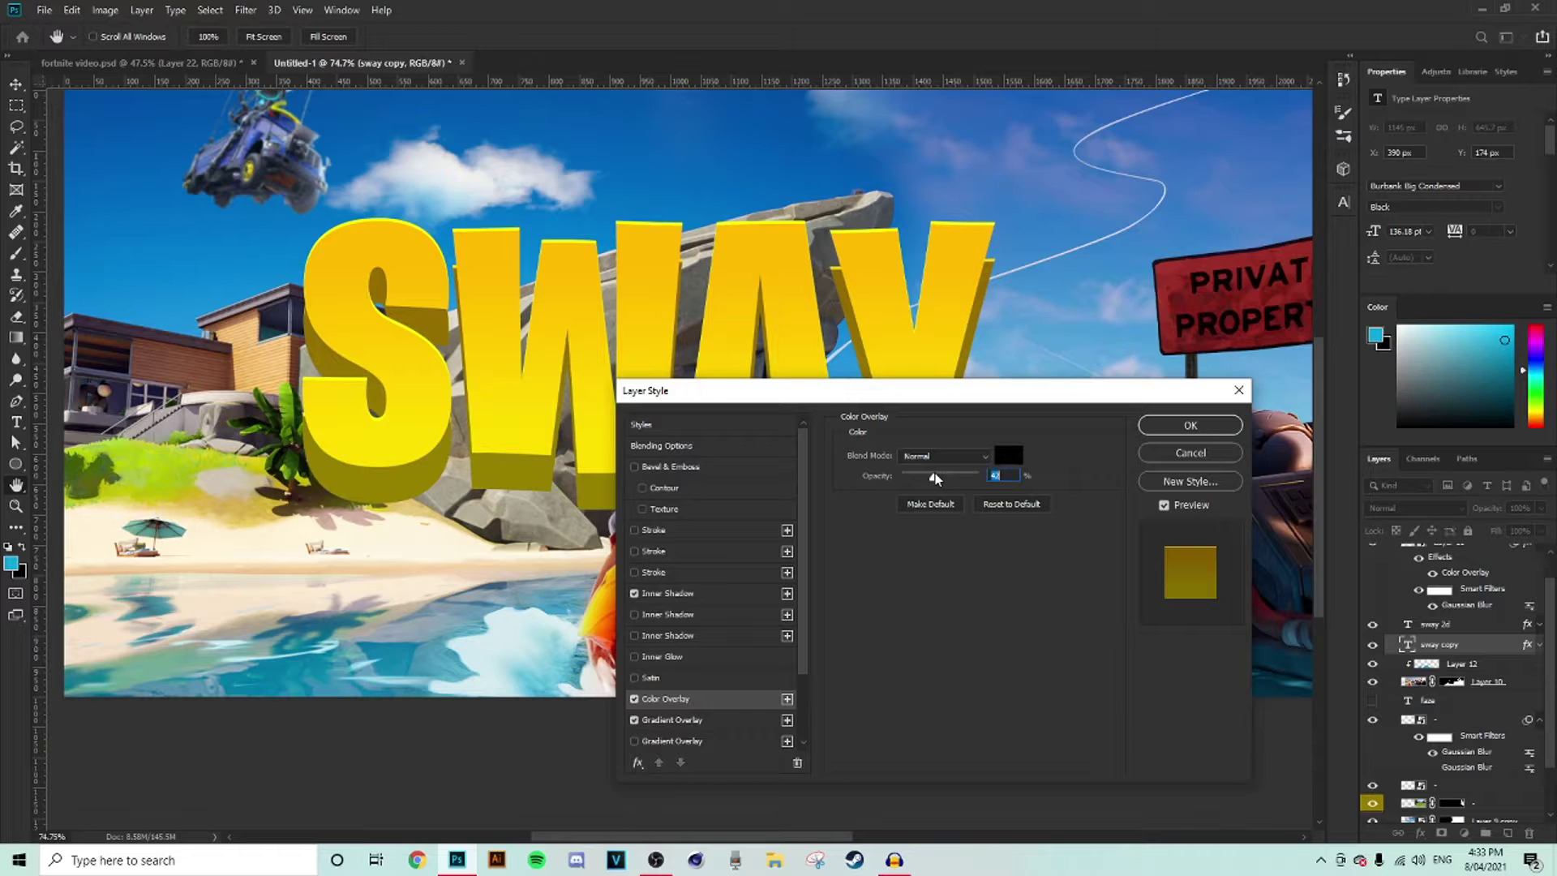
{"action": "left_click", "coordinate": [1164, 429]}
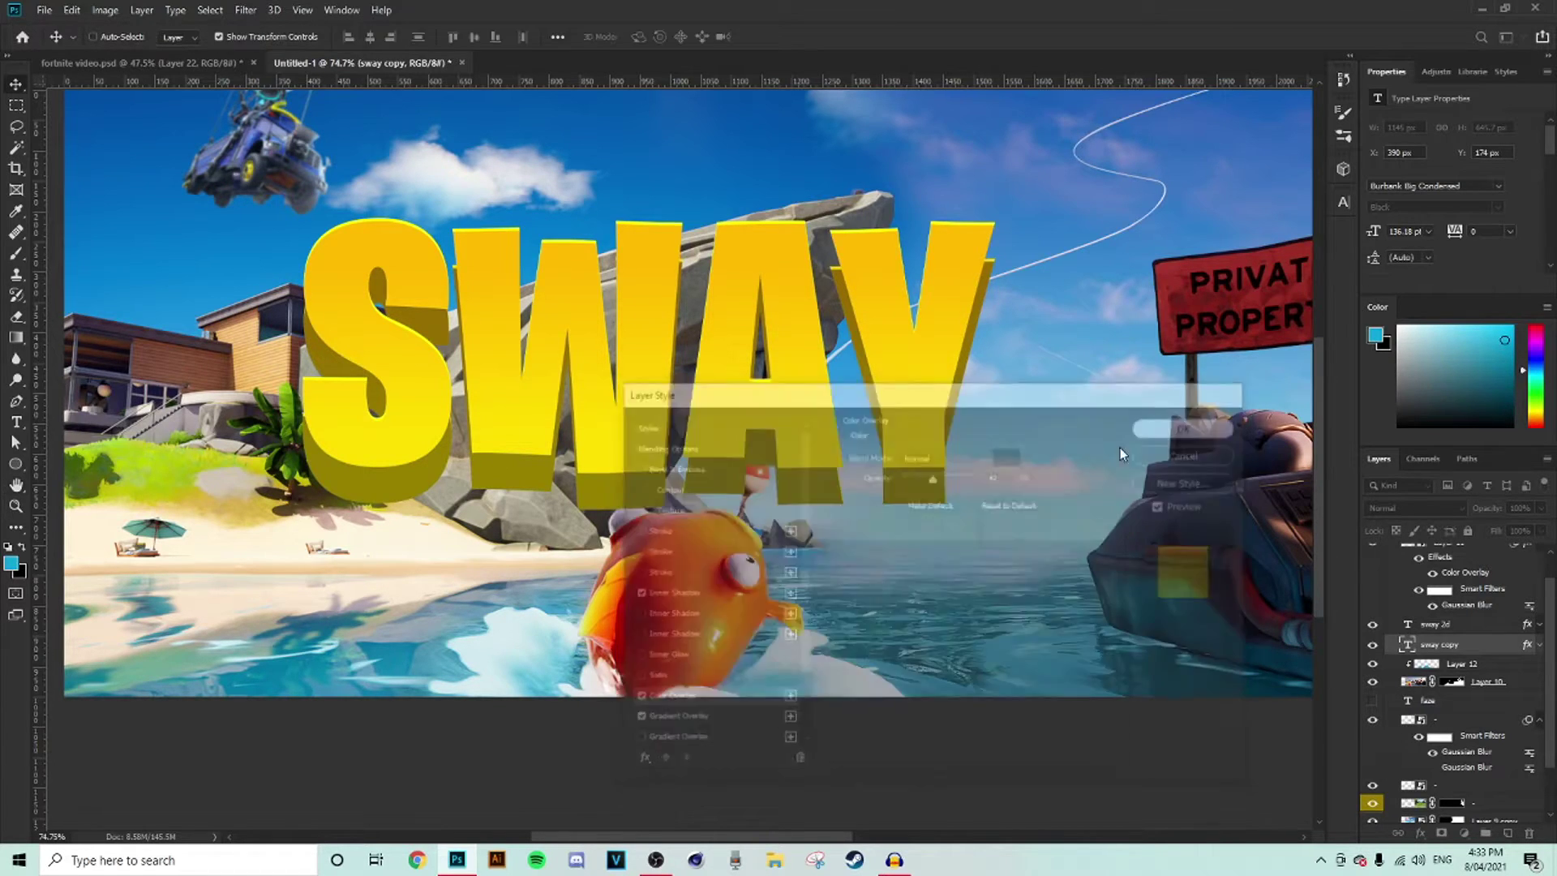
- Switch to the Polygonal Lasso tool for working on the SWAY lettering
{"action": "key", "text": "ctrl+0"}
{"action": "scroll", "coordinate": [647, 444], "scroll_direction": "up", "scroll_amount": 2}
{"action": "right_click", "coordinate": [16, 127]}
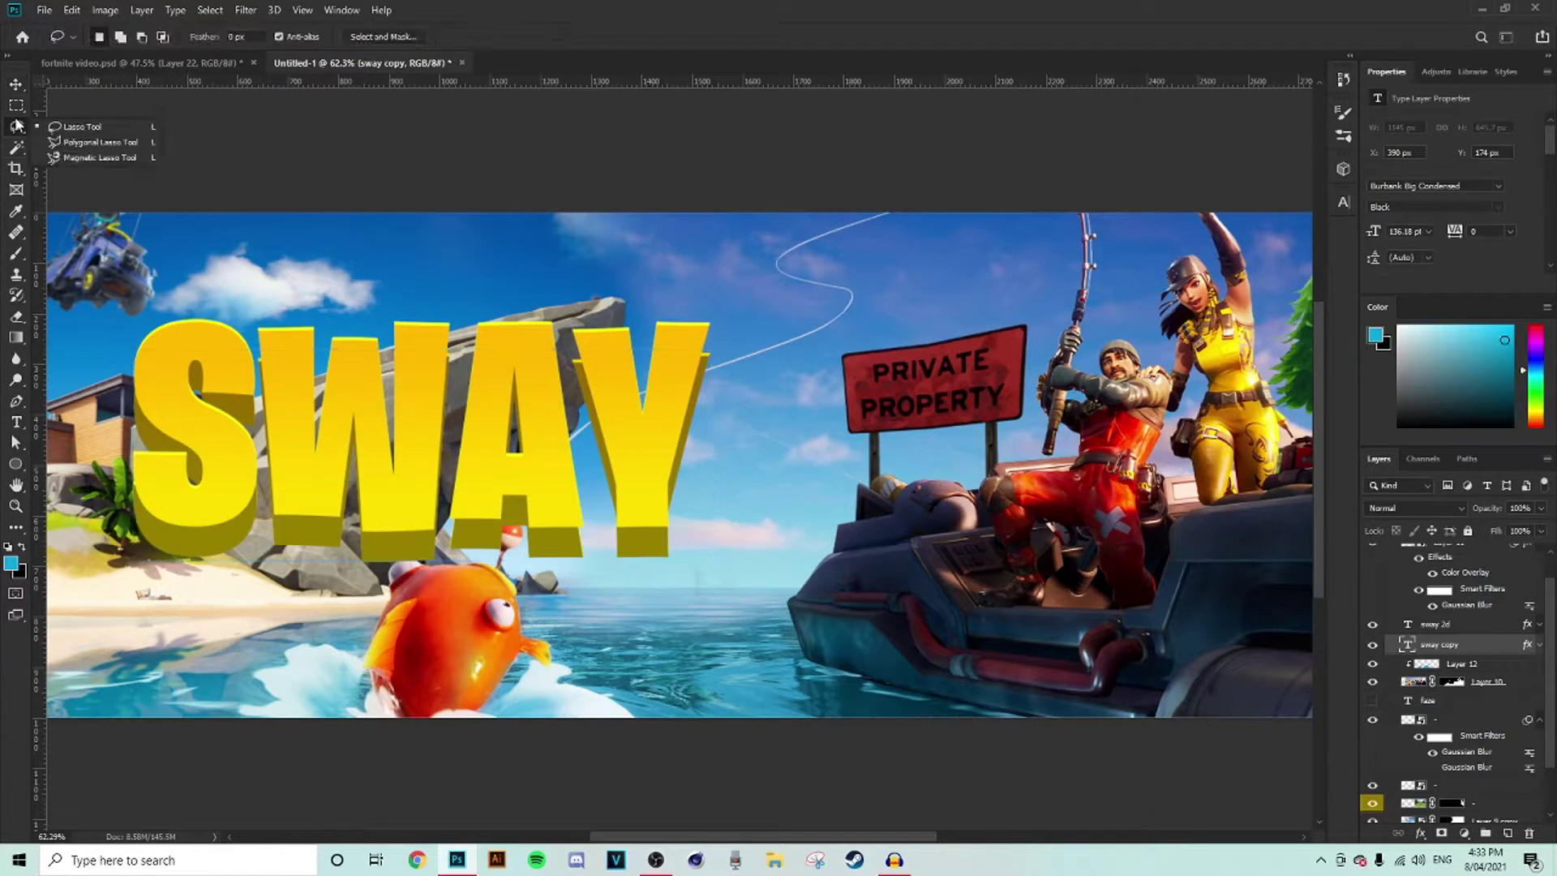
{"action": "left_click", "coordinate": [64, 142]}
{"action": "scroll", "coordinate": [618, 441], "scroll_direction": "up", "scroll_amount": 2}
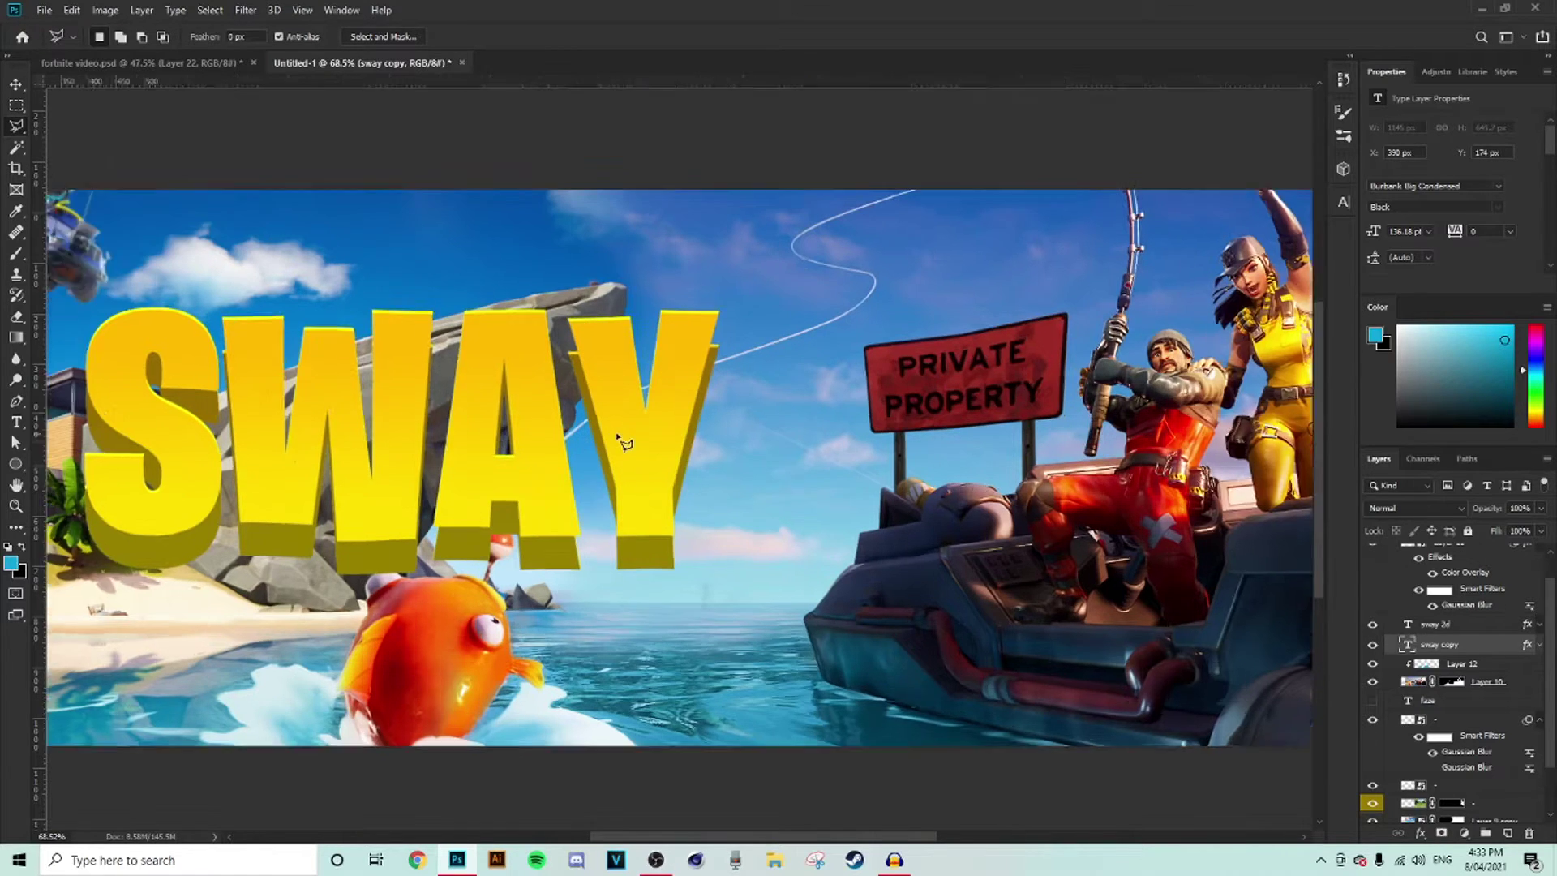
- Hide the Inner Shadow effect on the sway copy layer and rasterize its type
{"action": "left_click", "coordinate": [1540, 646]}
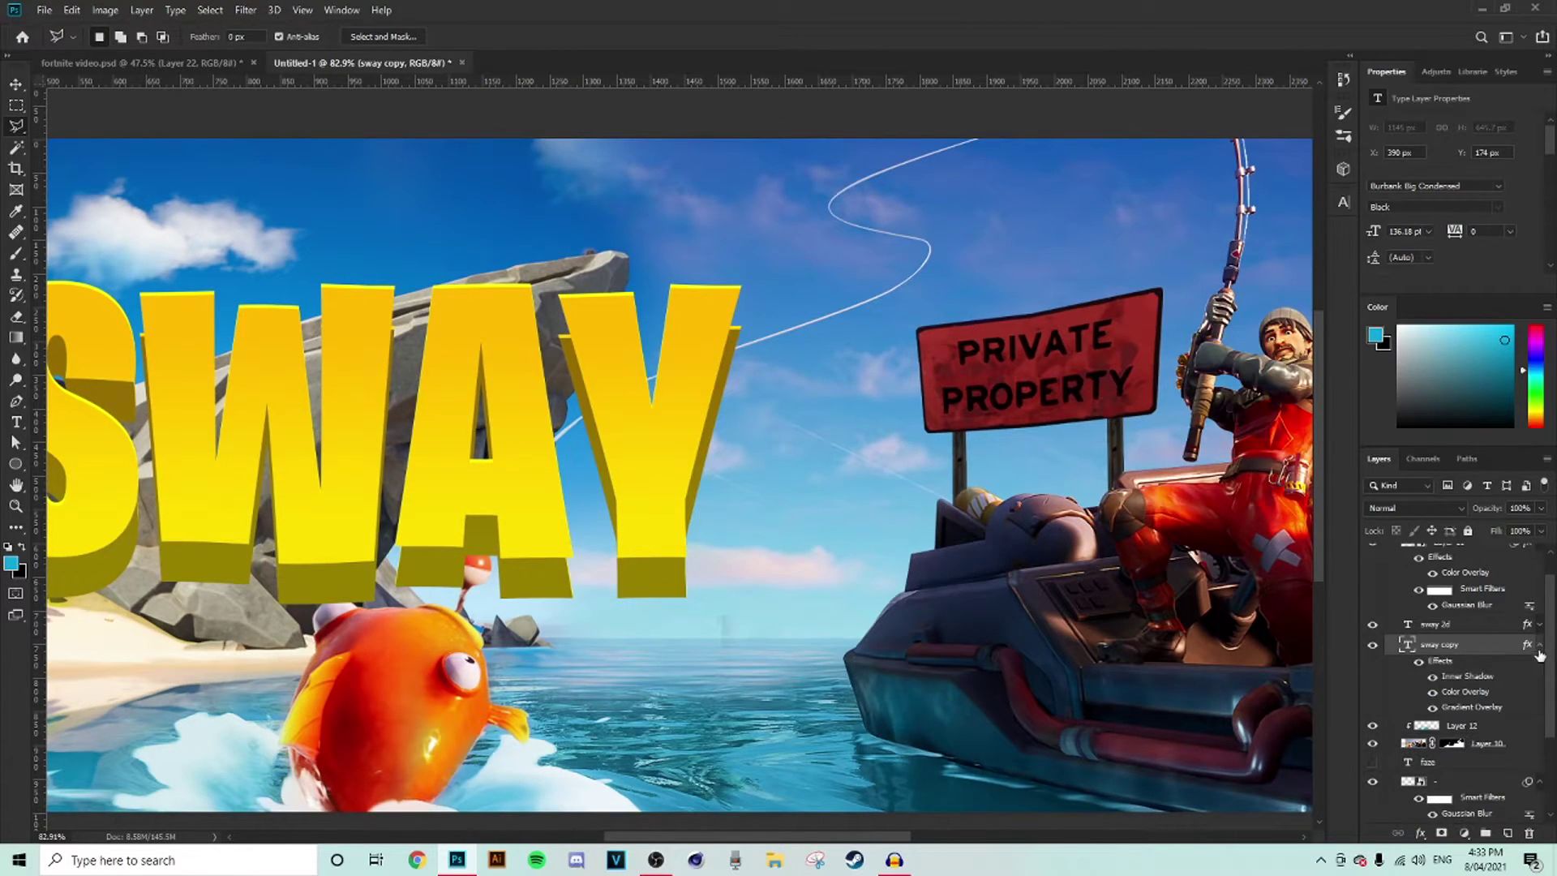
{"action": "scroll", "coordinate": [630, 337], "scroll_direction": "up", "scroll_amount": 7}
{"action": "left_click", "coordinate": [1432, 676]}
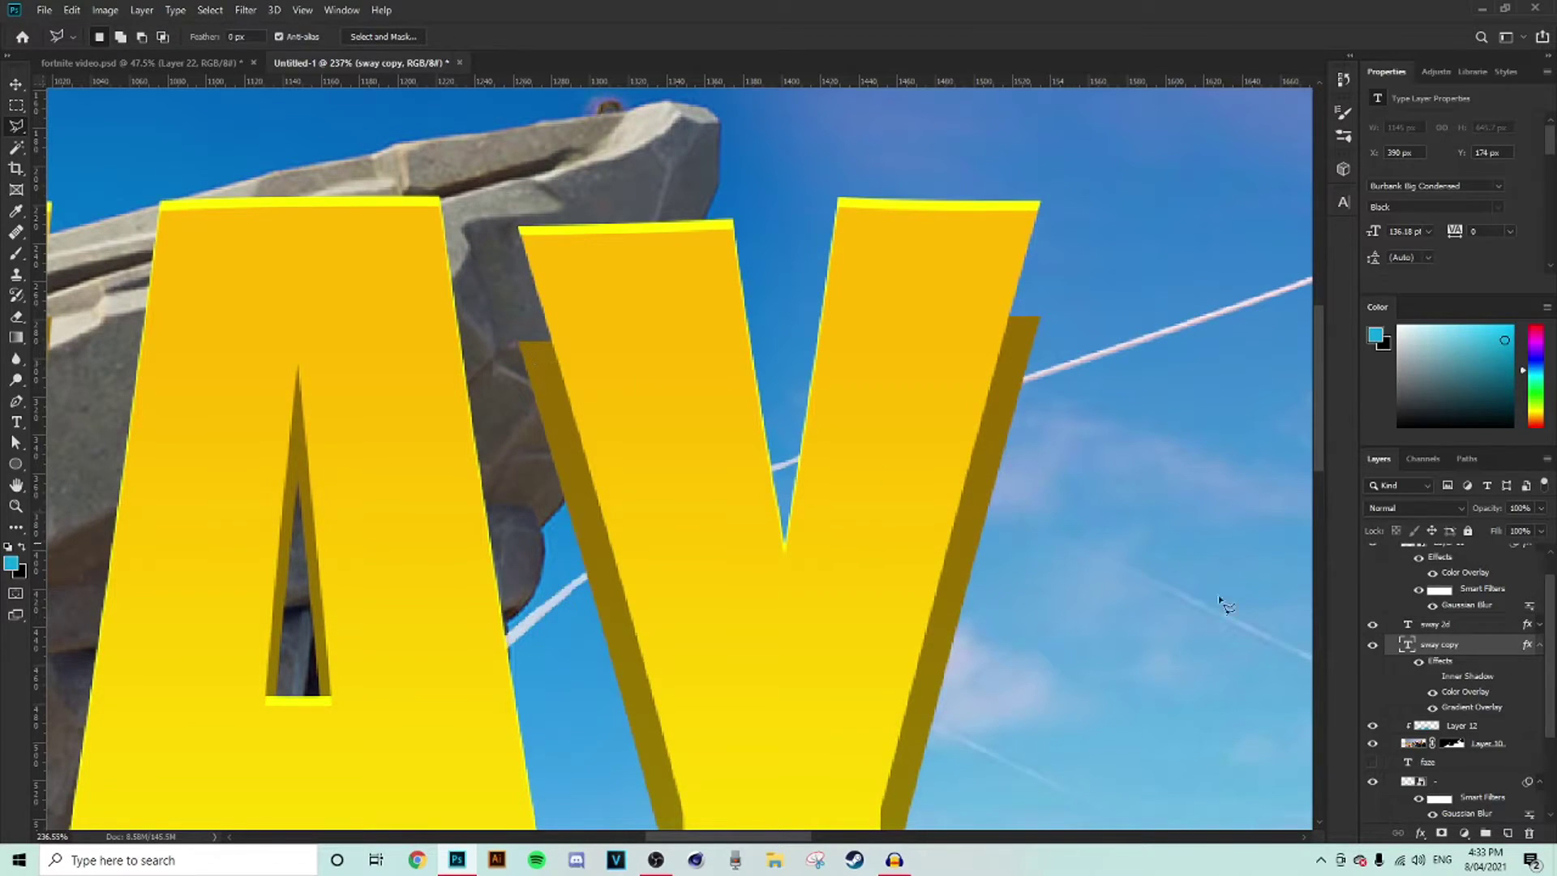
{"action": "right_click", "coordinate": [1458, 654]}
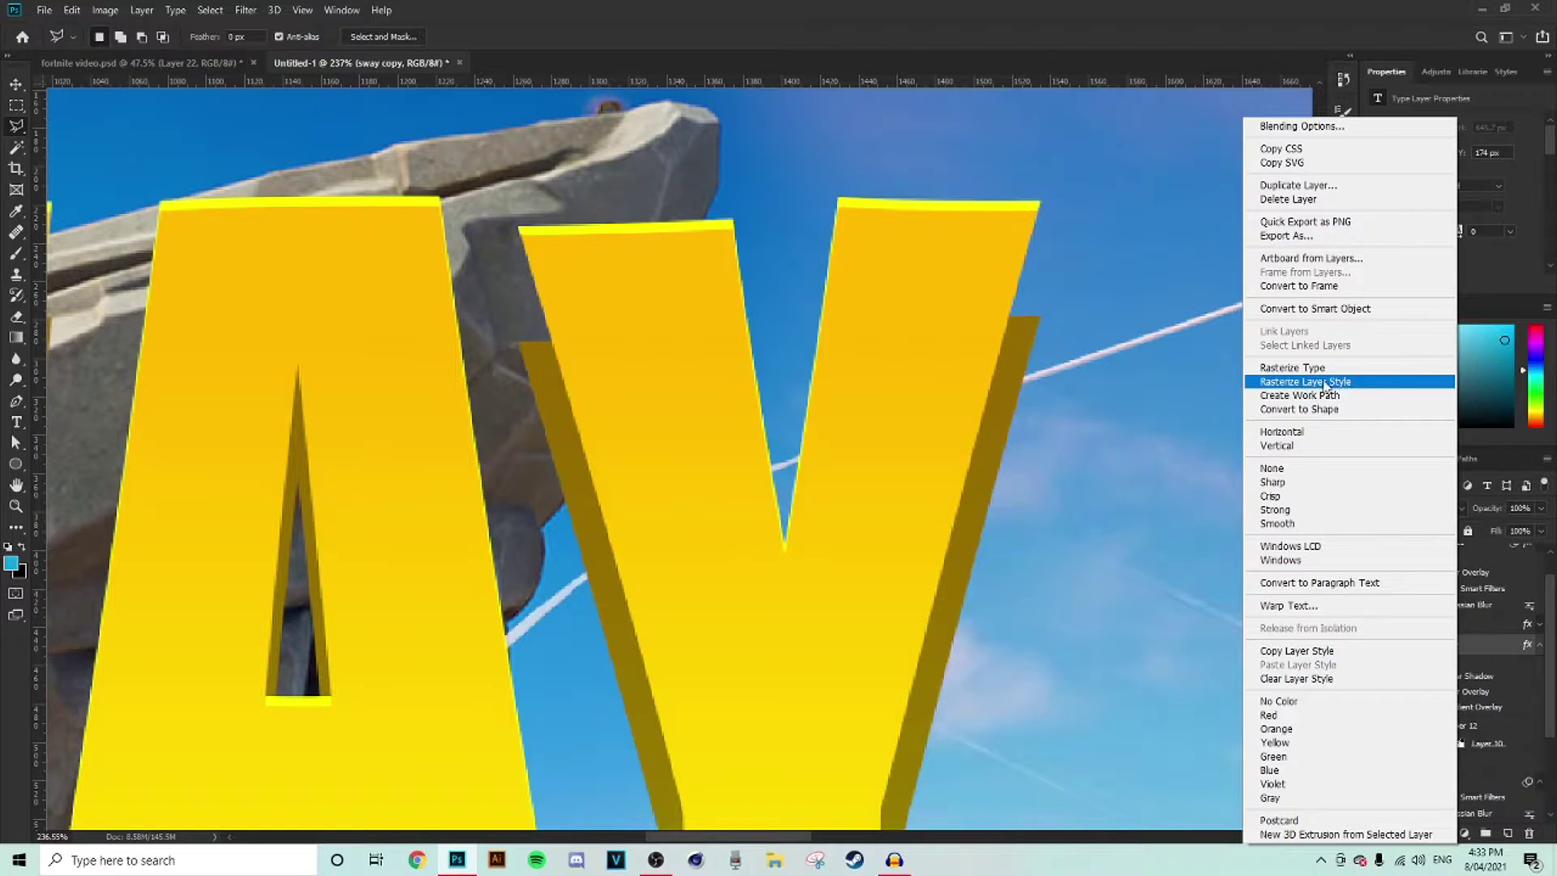
{"action": "left_click", "coordinate": [1311, 369]}
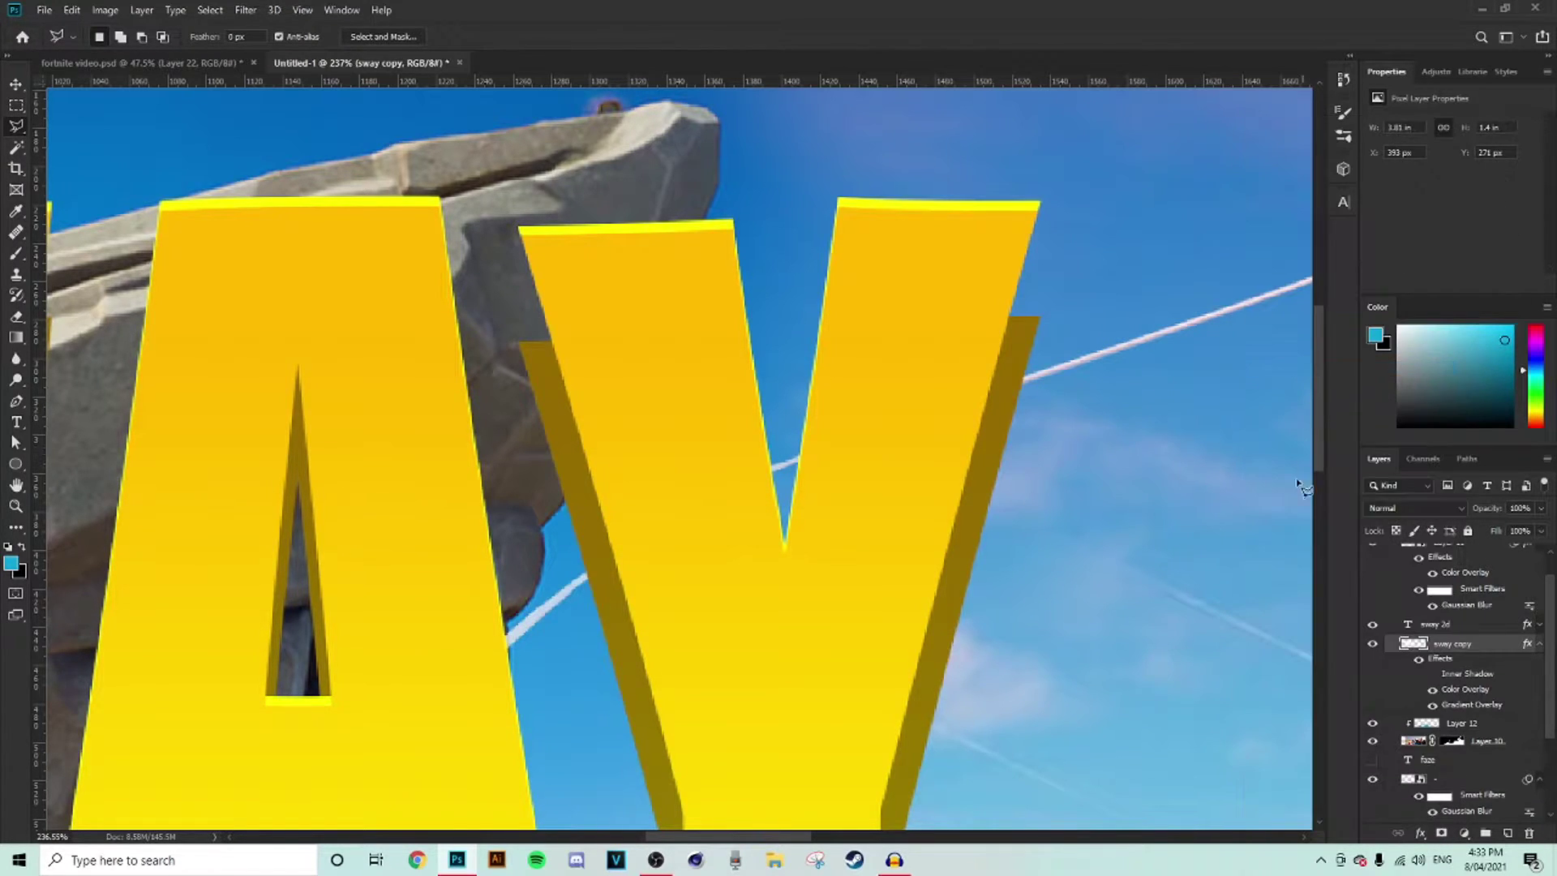
- Fill a polygonal selection joining the Y's upper-left corner to its dark copy on the sway copy layer, then deselect
{"action": "scroll", "coordinate": [511, 324], "scroll_direction": "up", "scroll_amount": 3}
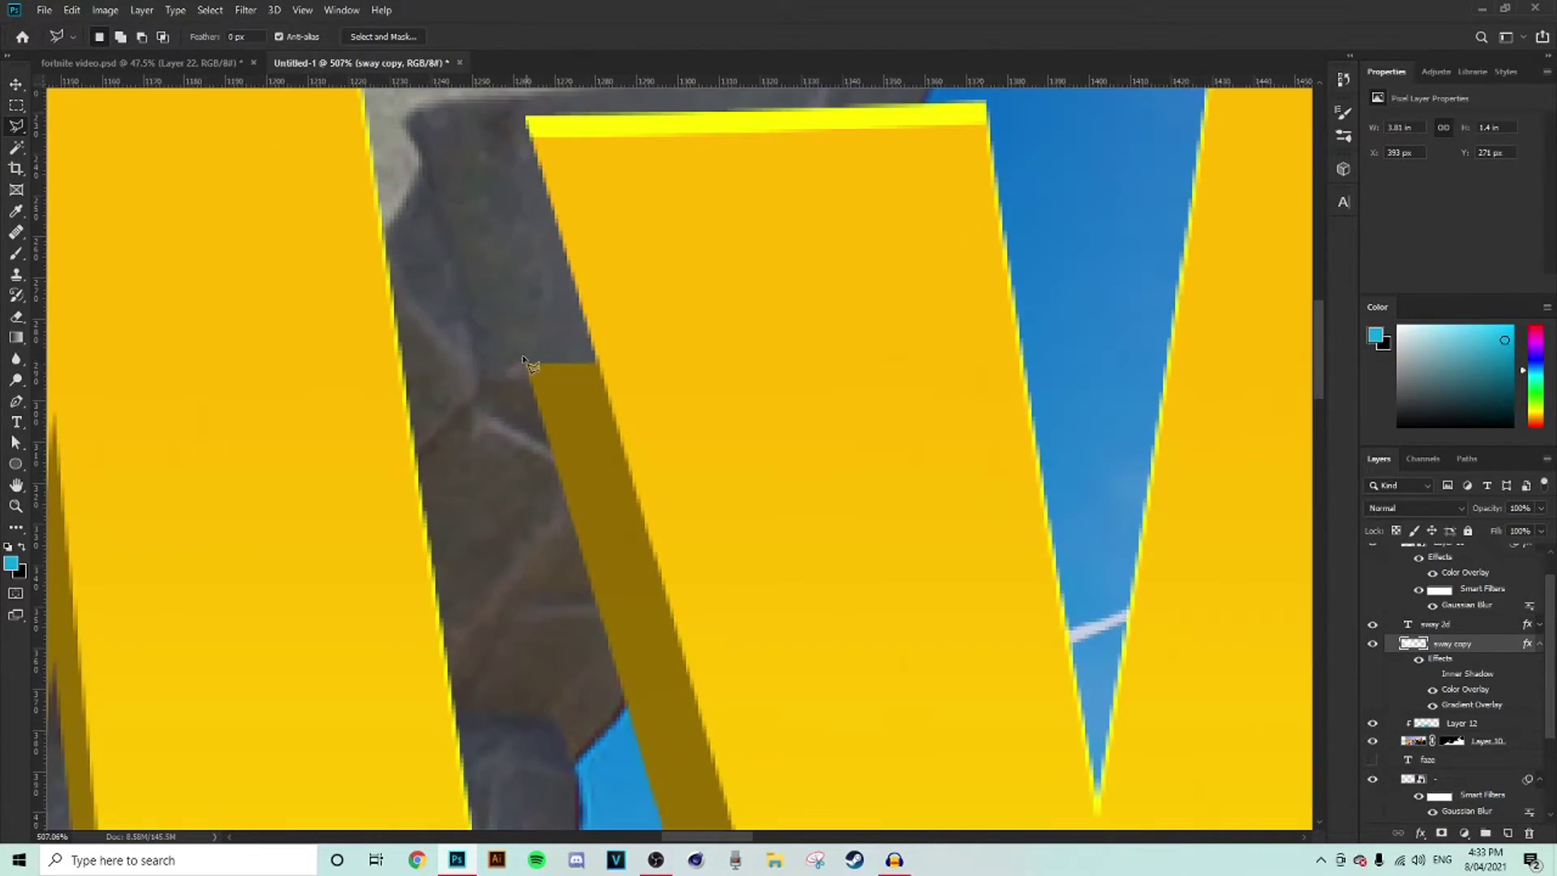
{"action": "scroll", "coordinate": [886, 514], "scroll_direction": "down", "scroll_amount": 1}
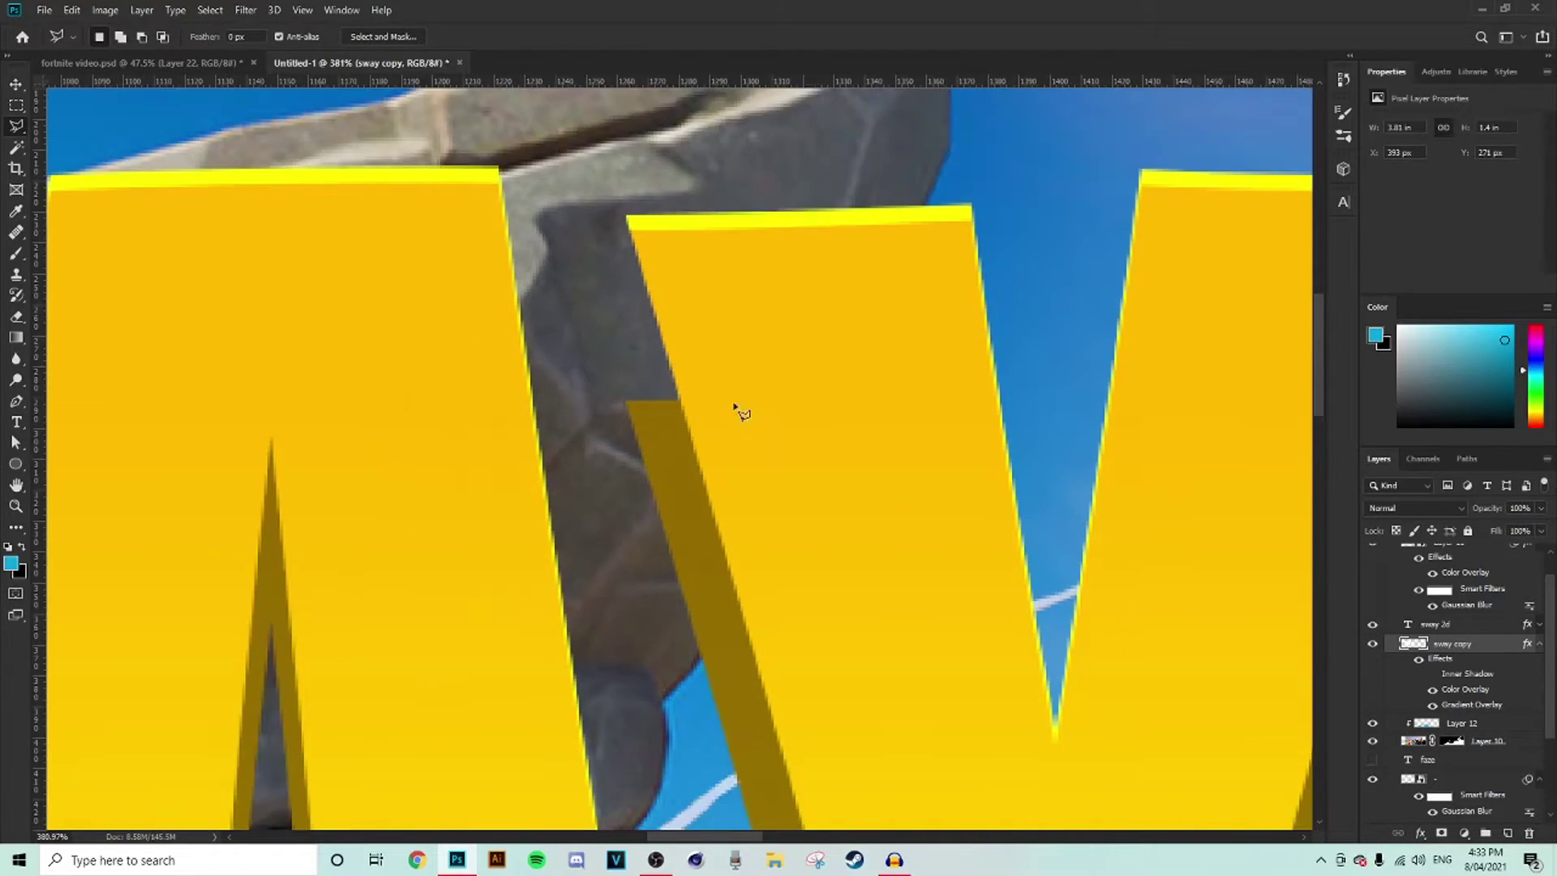
{"action": "scroll", "coordinate": [630, 336], "scroll_direction": "up", "scroll_amount": 1}
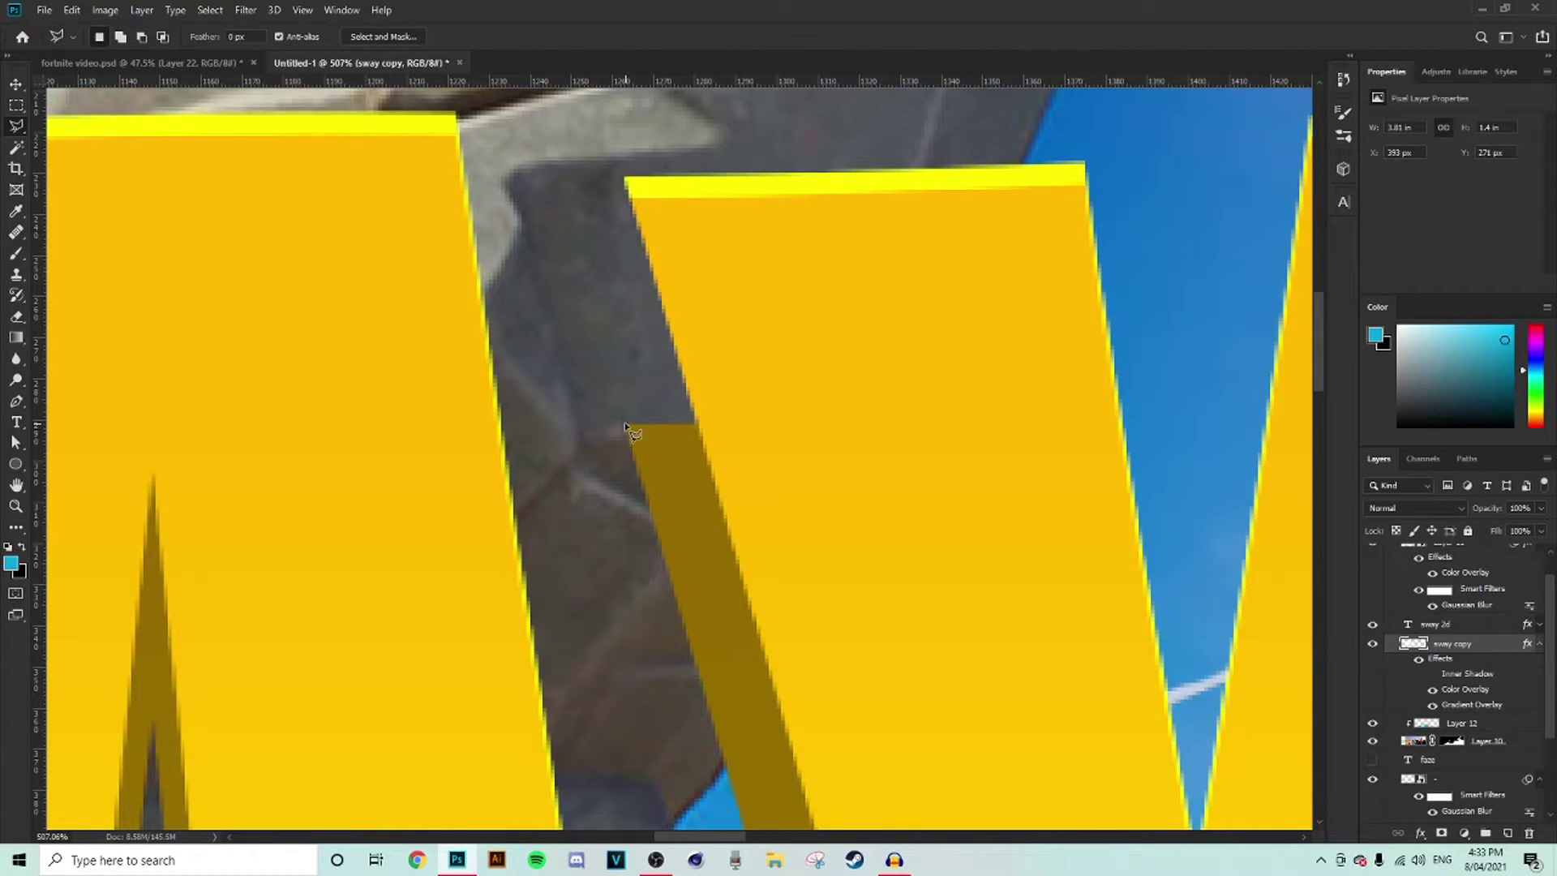
{"action": "left_click", "coordinate": [626, 179]}
{"action": "double_click", "coordinate": [658, 482]}
{"action": "key", "text": "alt+BackSpace"}
{"action": "key", "text": "ctrl+d"}
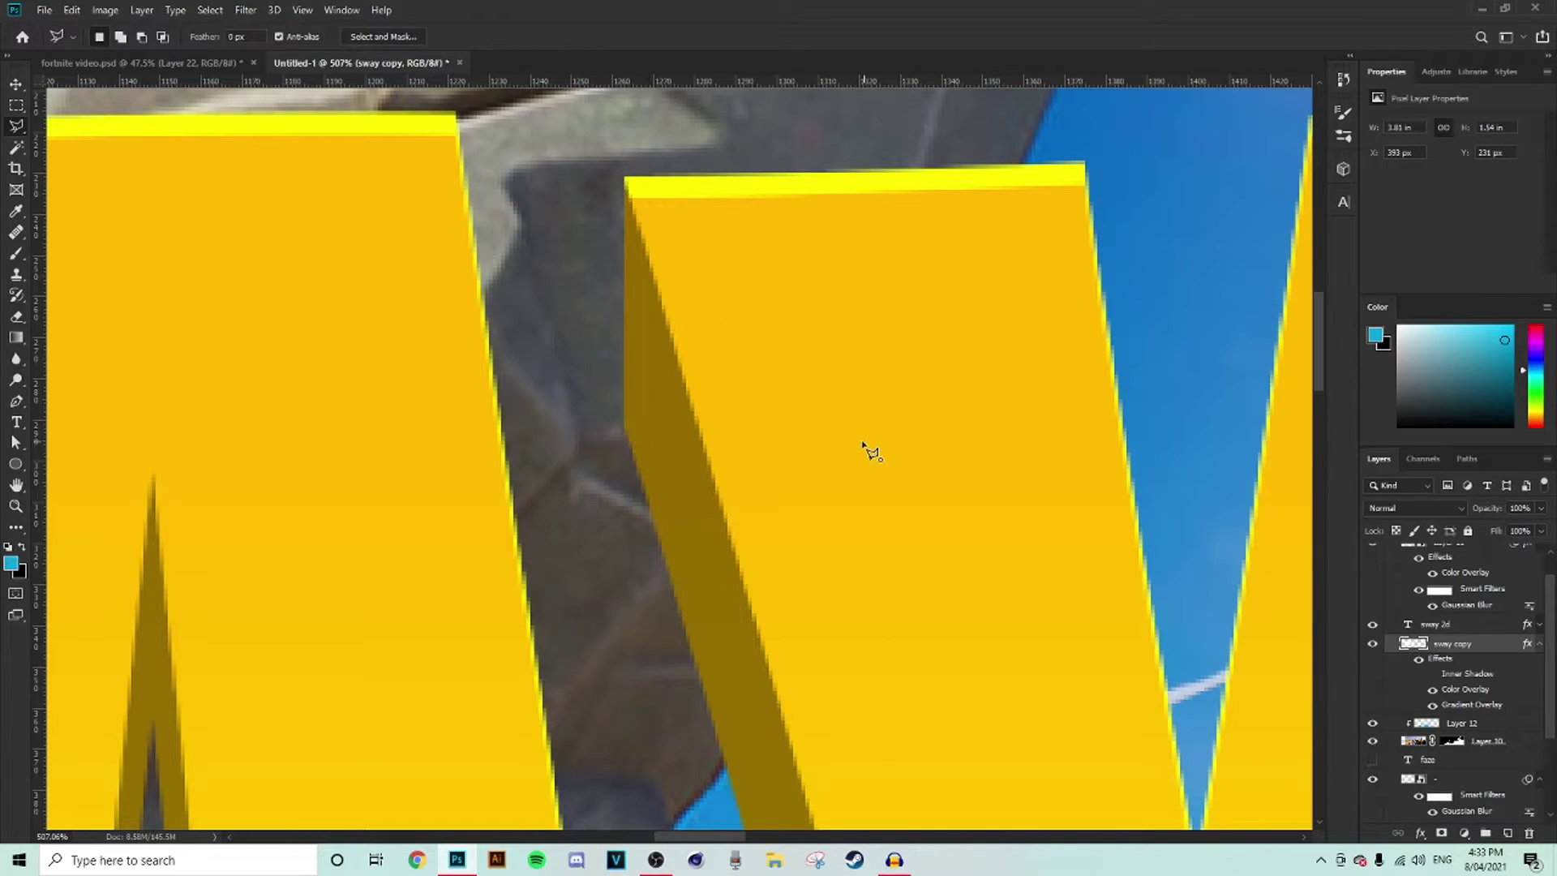
- Fill a polygonal selection joining the Y's upper-right corner to its dark copy on the sway copy layer
{"action": "scroll", "coordinate": [864, 397], "scroll_direction": "down", "scroll_amount": 5}
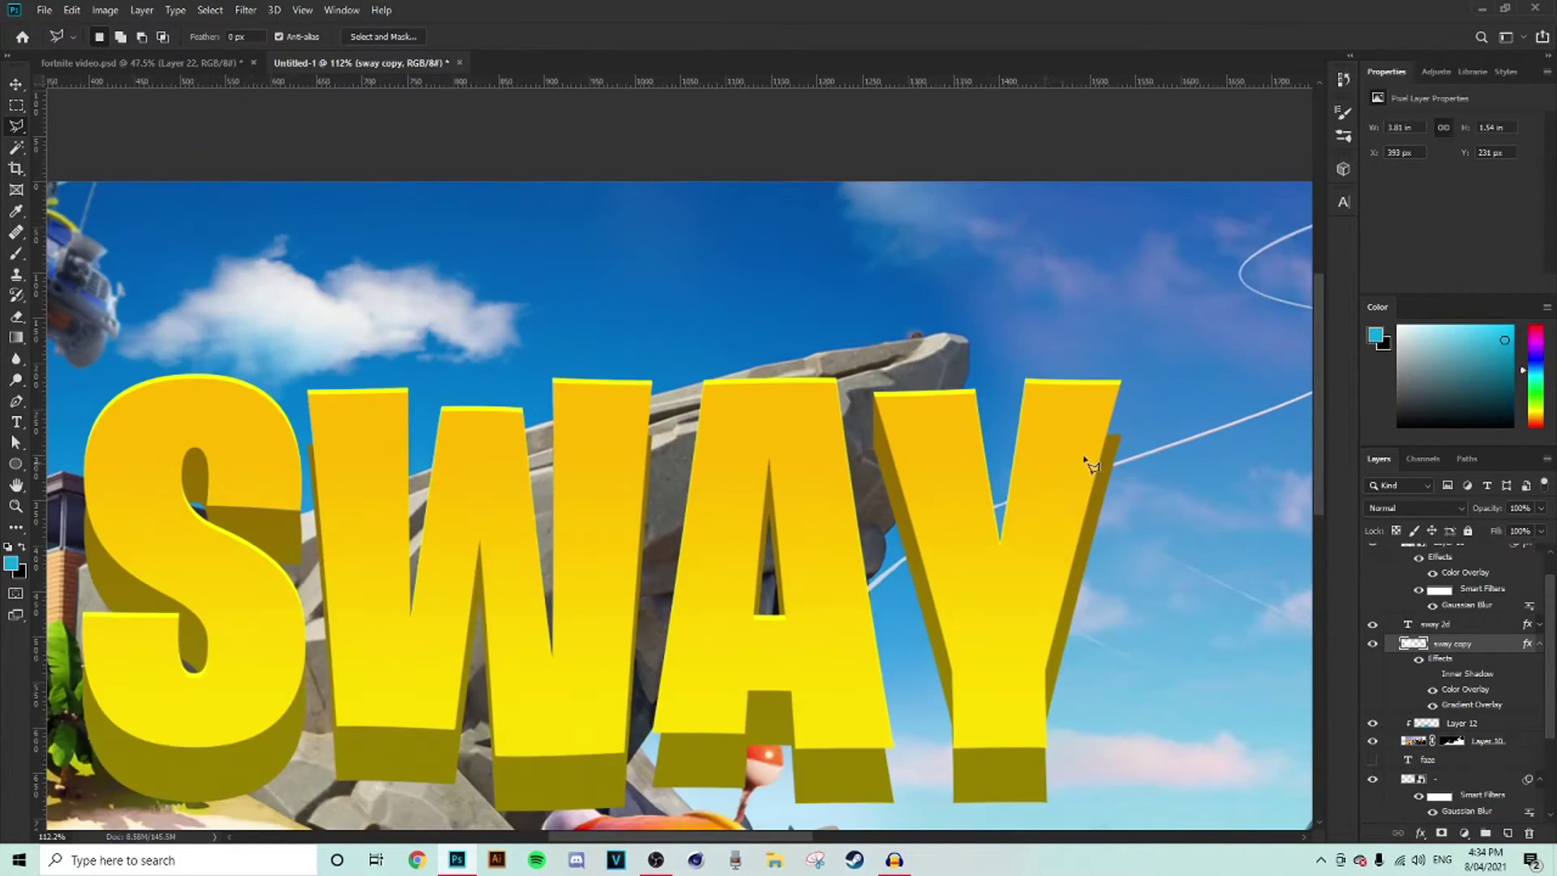
{"action": "scroll", "coordinate": [1087, 455], "scroll_direction": "up", "scroll_amount": 5}
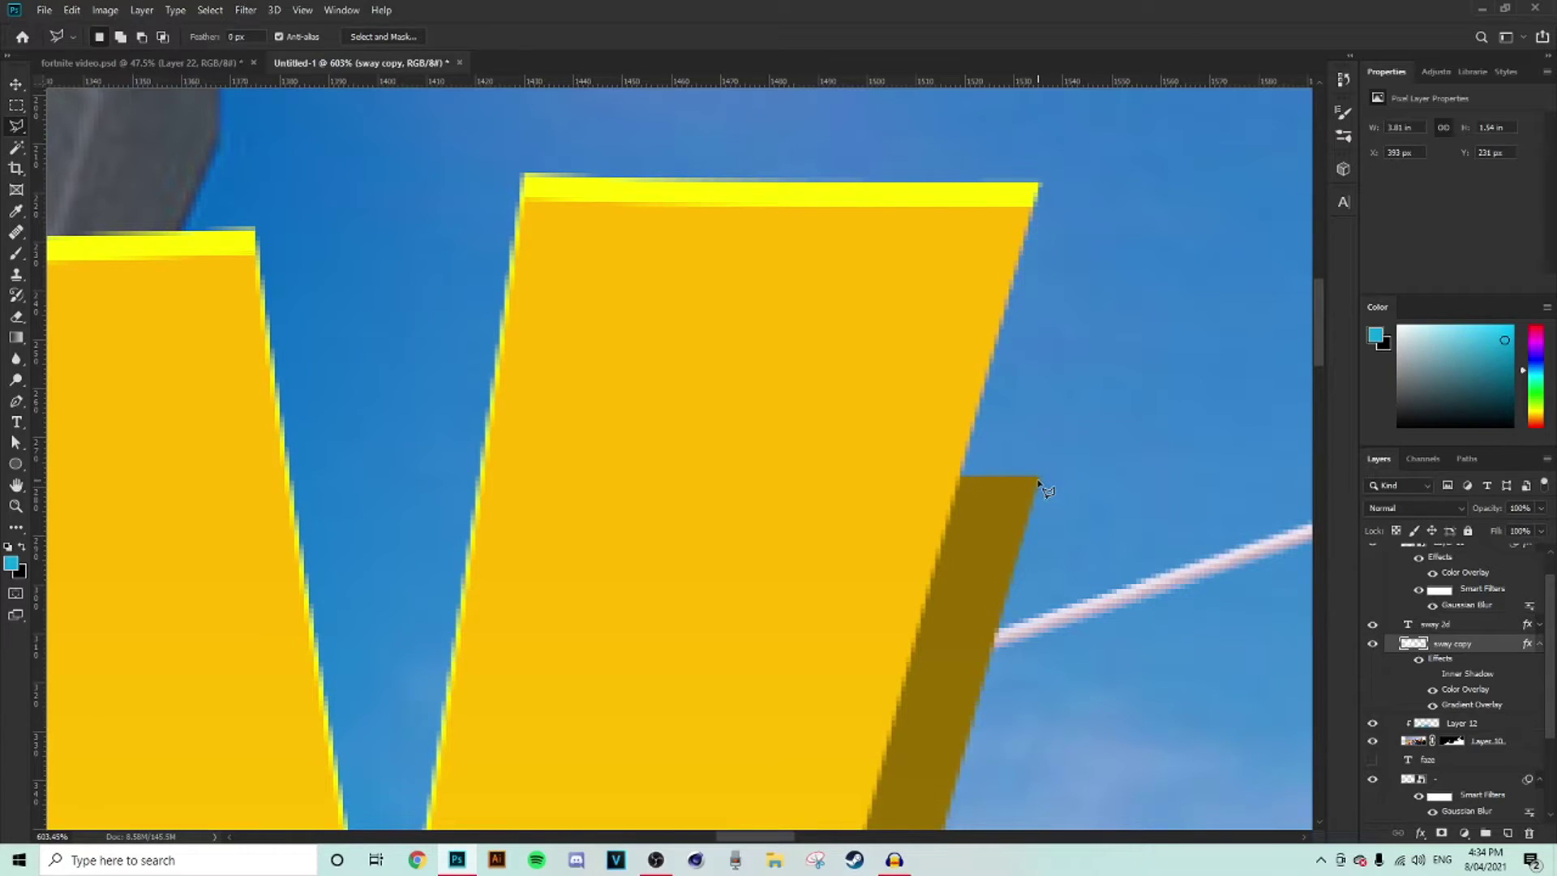
{"action": "left_click", "coordinate": [1038, 479]}
{"action": "left_click", "coordinate": [1038, 185]}
{"action": "double_click", "coordinate": [995, 527]}
{"action": "key", "text": "alt+BackSpace"}
{"action": "scroll", "coordinate": [999, 532], "scroll_direction": "down", "scroll_amount": 5}
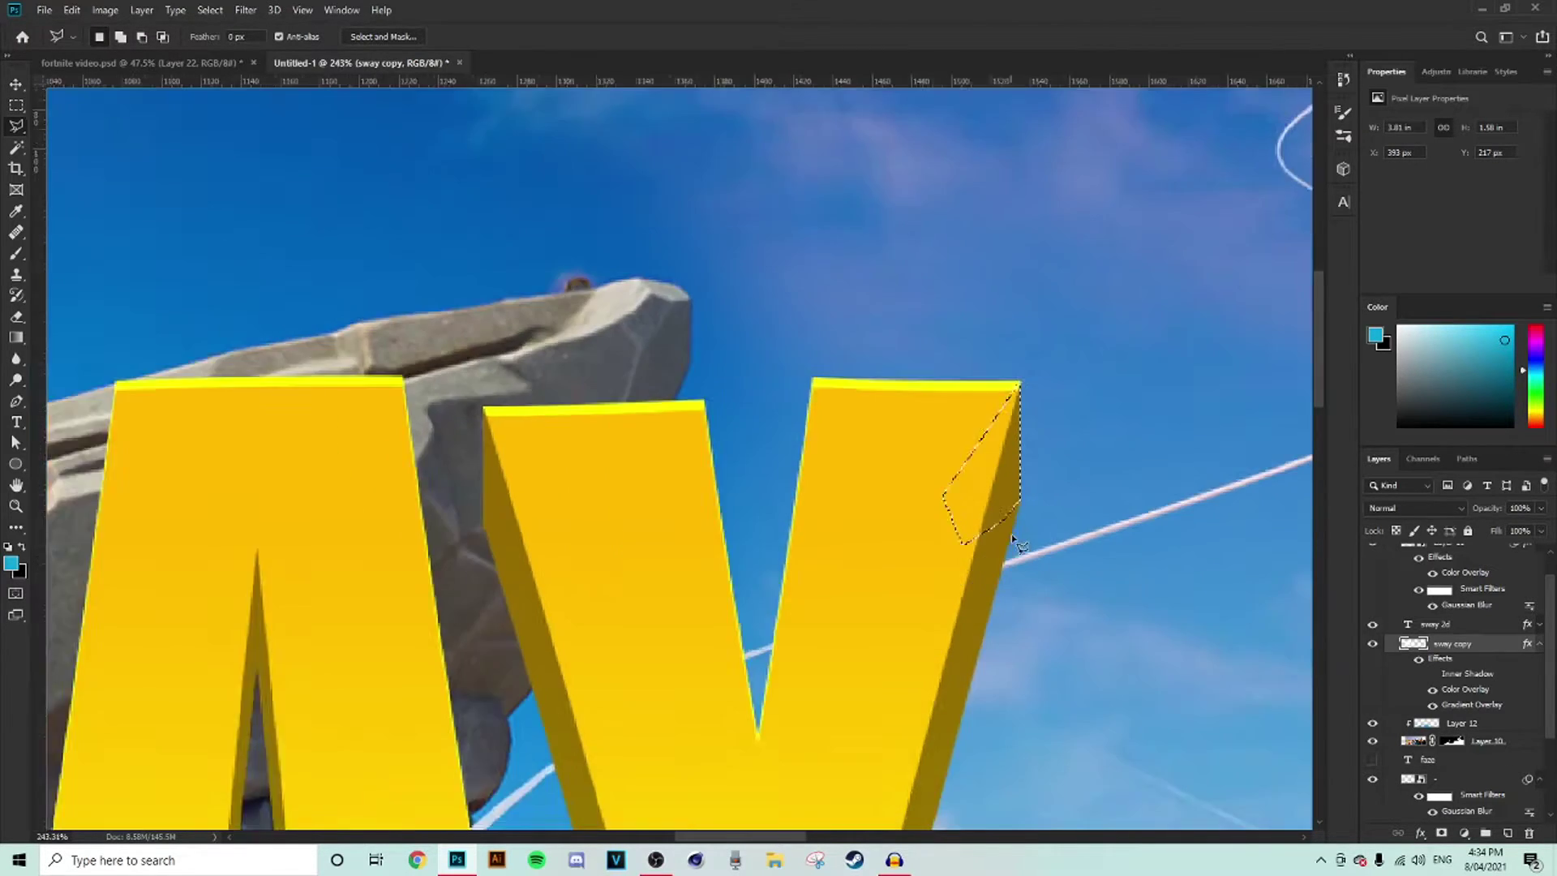
- Outline and fill the gap between the Y's lower-right corner and its dark extrusion
{"action": "scroll", "coordinate": [1010, 533], "scroll_direction": "down", "scroll_amount": 5}
{"action": "scroll", "coordinate": [938, 660], "scroll_direction": "up", "scroll_amount": 5}
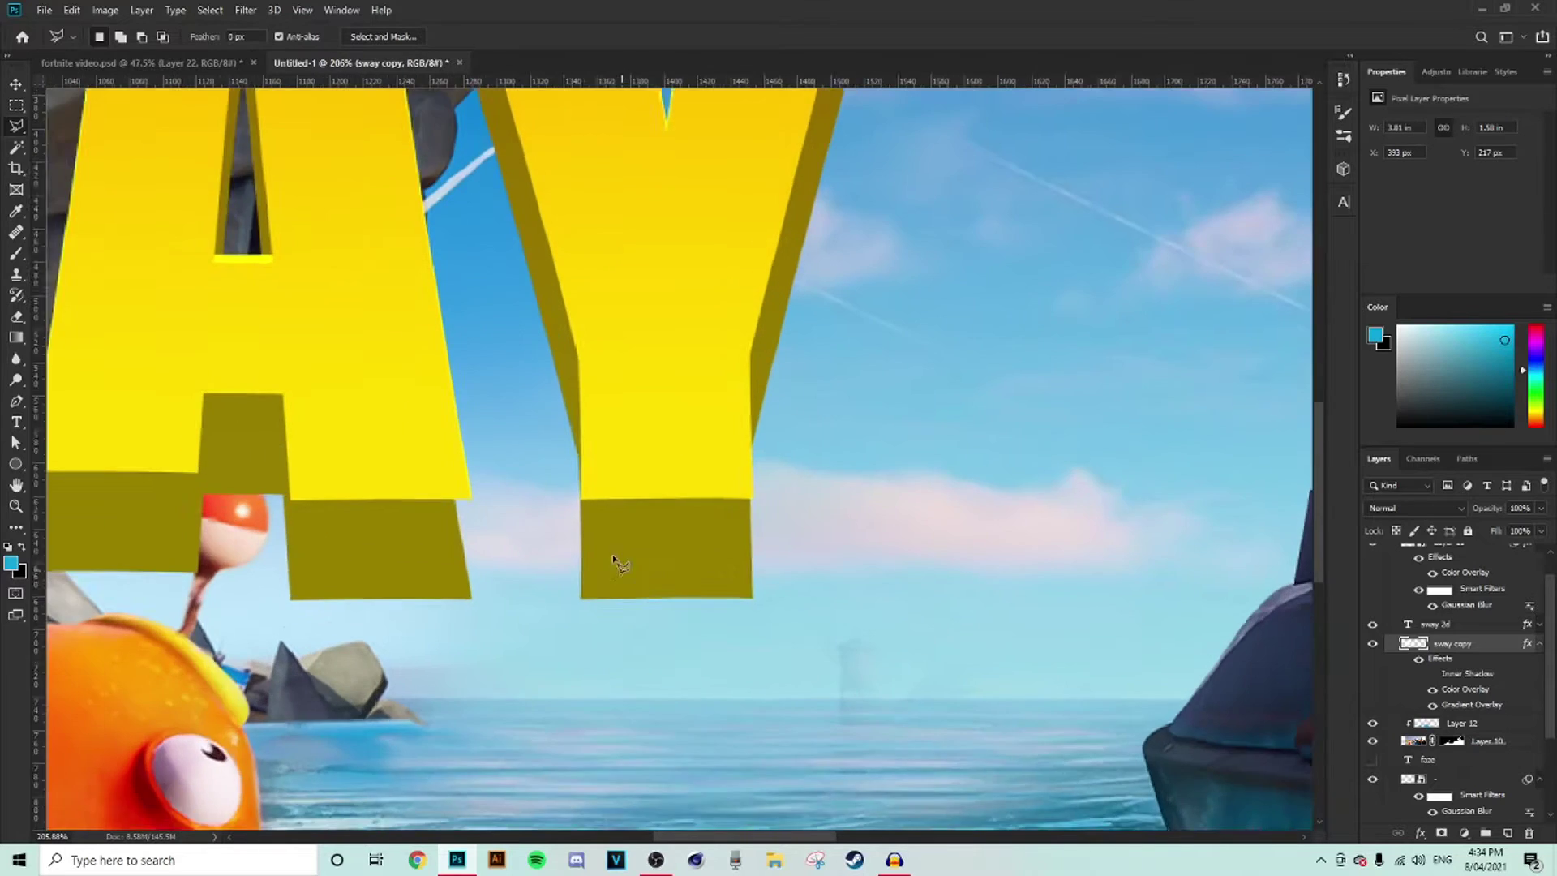
{"action": "scroll", "coordinate": [618, 561], "scroll_direction": "up", "scroll_amount": 2}
{"action": "scroll", "coordinate": [823, 485], "scroll_direction": "up", "scroll_amount": 4}
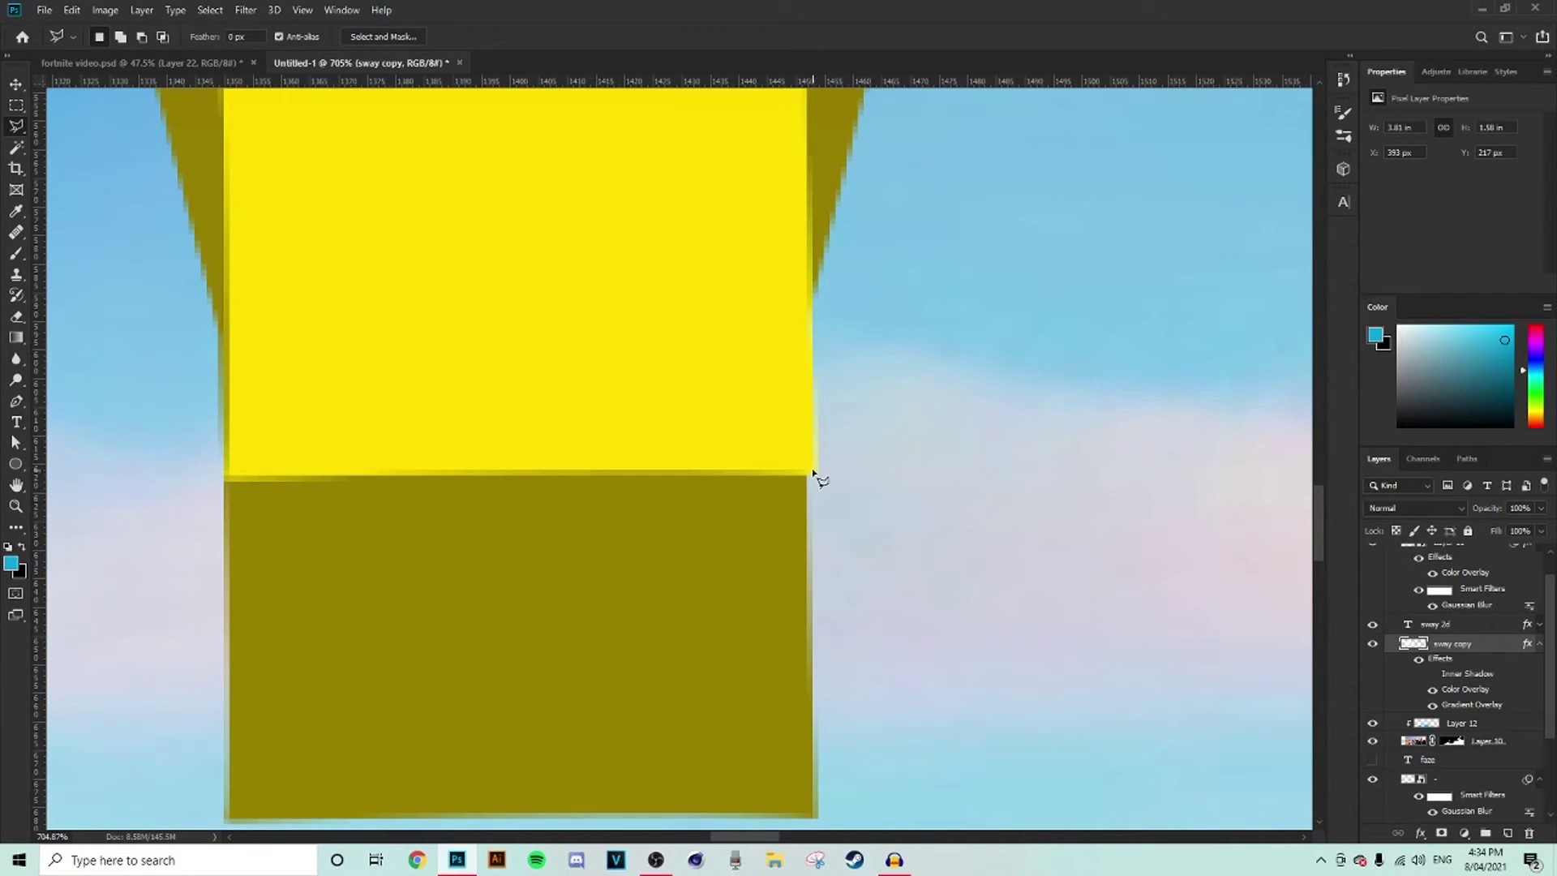
{"action": "left_click", "coordinate": [816, 476]}
{"action": "scroll", "coordinate": [813, 694], "scroll_direction": "down", "scroll_amount": 2}
{"action": "left_click", "coordinate": [813, 694]}
{"action": "left_click", "coordinate": [754, 487]}
{"action": "left_click", "coordinate": [711, 357]}
{"action": "double_click", "coordinate": [744, 287]}
{"action": "scroll", "coordinate": [805, 330], "scroll_direction": "down", "scroll_amount": 1}
{"action": "scroll", "coordinate": [806, 315], "scroll_direction": "up", "scroll_amount": 1}
{"action": "left_click", "coordinate": [802, 313]}
{"action": "left_click", "coordinate": [827, 341]}
{"action": "left_click", "coordinate": [827, 628]}
{"action": "double_click", "coordinate": [749, 452]}
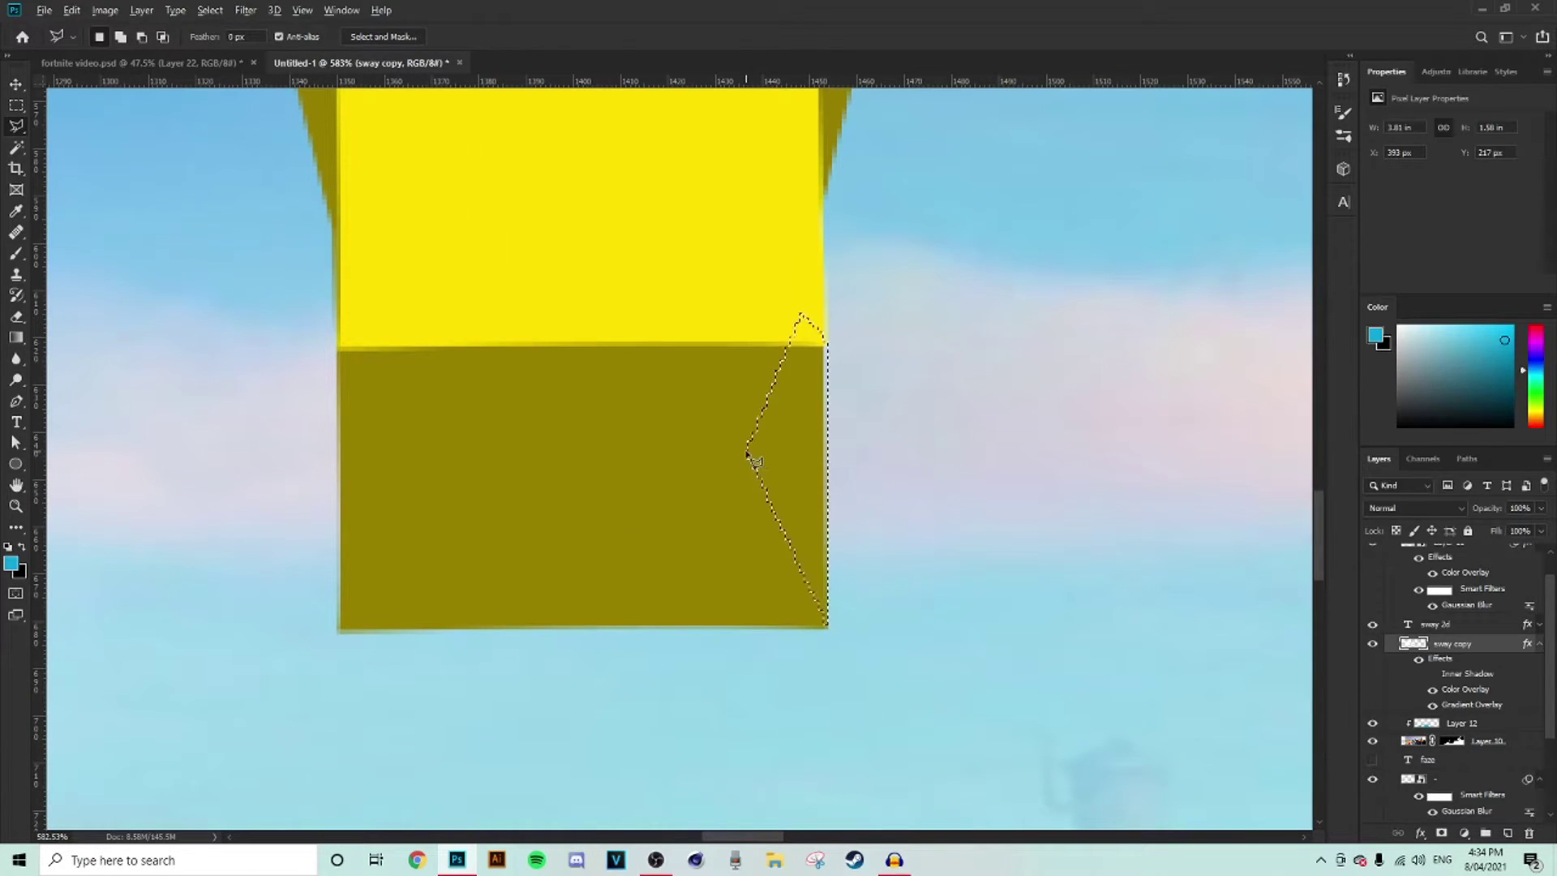
- Outline and fill the gap joining the A's lower-right corner to its dark copy
{"action": "scroll", "coordinate": [694, 417], "scroll_direction": "down", "scroll_amount": 5}
{"action": "scroll", "coordinate": [472, 406], "scroll_direction": "up", "scroll_amount": 5}
{"action": "left_click", "coordinate": [433, 385]}
{"action": "left_click", "coordinate": [436, 693]}
{"action": "left_click", "coordinate": [302, 492]}
{"action": "double_click", "coordinate": [348, 319]}
- Fill a polygonal selection joining the A's lower-left corner to its dark extrusion
{"action": "scroll", "coordinate": [446, 426], "scroll_direction": "down", "scroll_amount": 5}
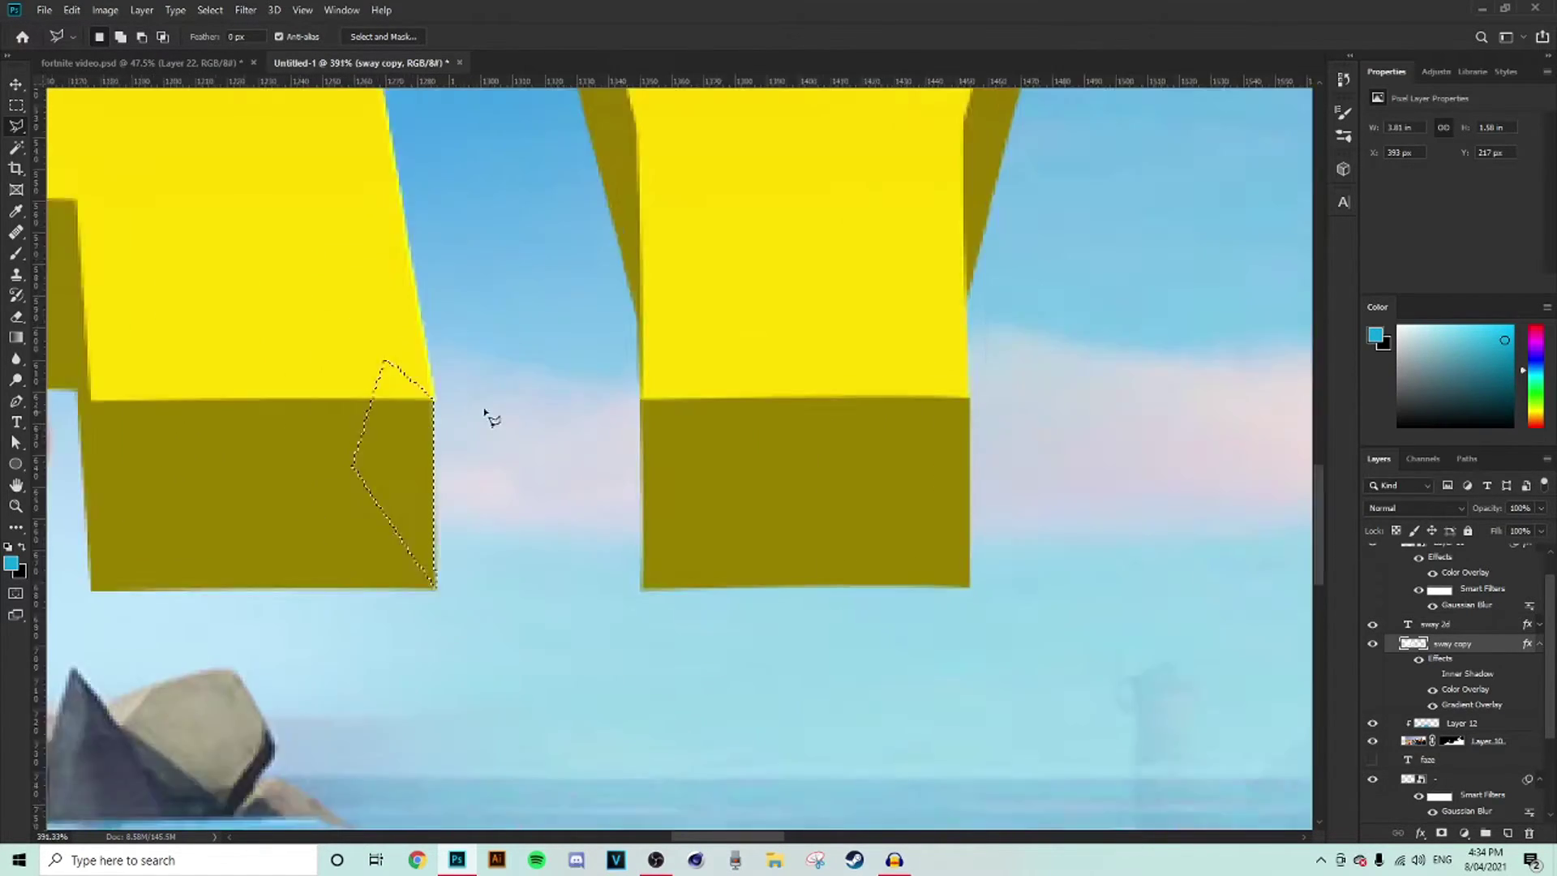
{"action": "scroll", "coordinate": [288, 405], "scroll_direction": "up", "scroll_amount": 5}
{"action": "left_click", "coordinate": [291, 248]}
{"action": "left_click", "coordinate": [288, 531]}
{"action": "left_click", "coordinate": [379, 418]}
{"action": "double_click", "coordinate": [406, 139]}
{"action": "key", "text": "alt+BackSpace"}
- Outline and fill the gap between the W's upper-left corner and its dark copy
{"action": "scroll", "coordinate": [438, 146], "scroll_direction": "down", "scroll_amount": 5}
{"action": "scroll", "coordinate": [339, 334], "scroll_direction": "up", "scroll_amount": 5}
{"action": "left_click", "coordinate": [347, 338]}
{"action": "left_click", "coordinate": [348, 151]}
{"action": "double_click", "coordinate": [451, 400]}
{"action": "scroll", "coordinate": [452, 400], "scroll_direction": "down", "scroll_amount": 3}
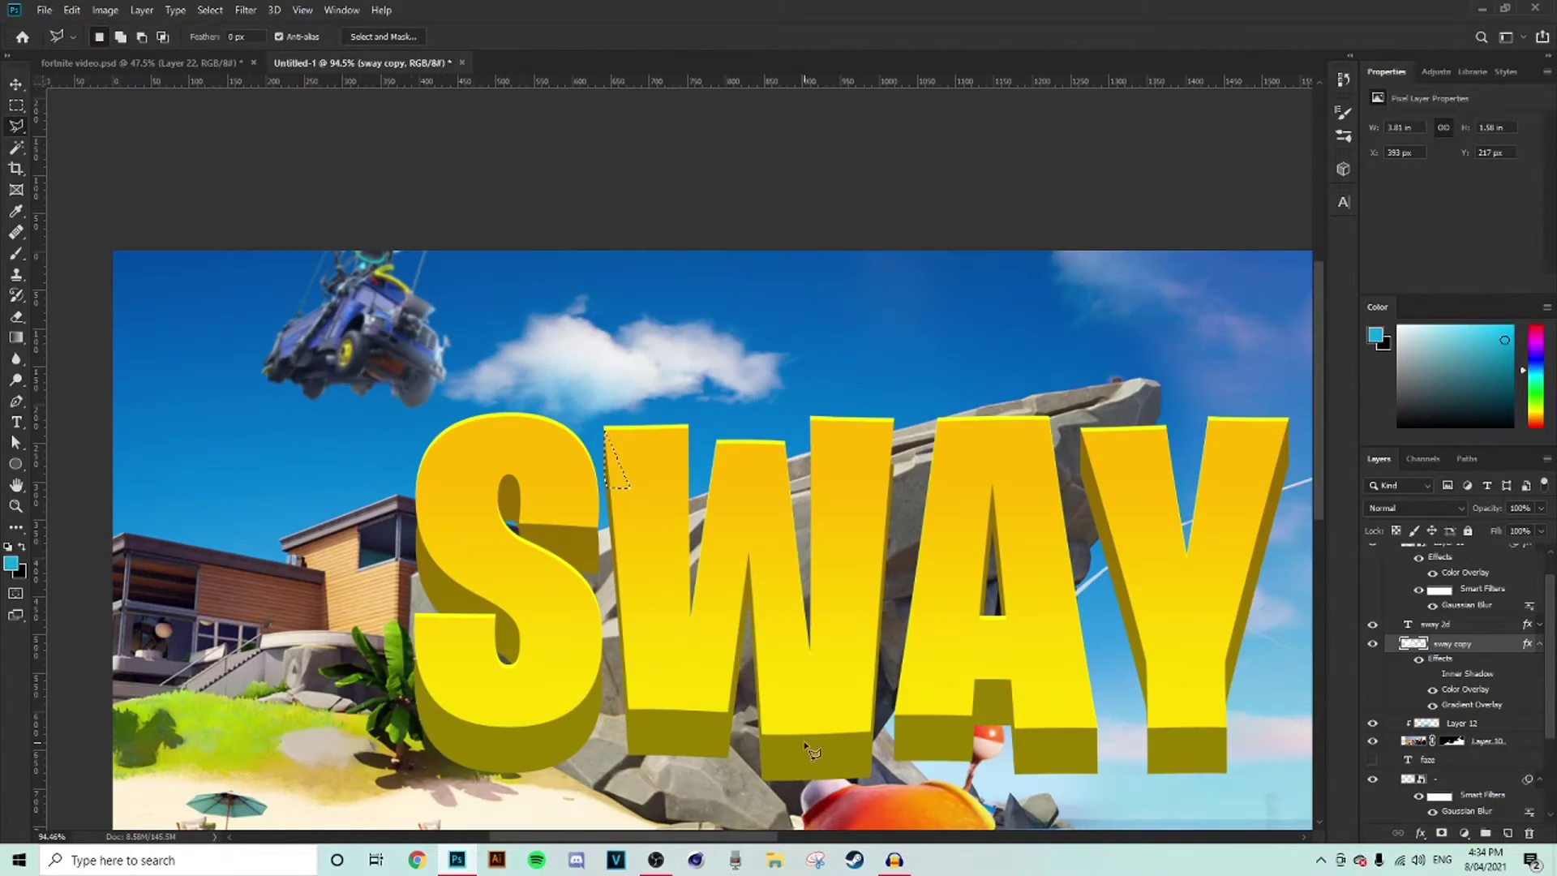
- Outline and fill the gap along the end of the S's upper arm to complete its extrusion
{"action": "scroll", "coordinate": [578, 483], "scroll_direction": "up", "scroll_amount": 3}
{"action": "left_click", "coordinate": [578, 483]}
{"action": "left_click", "coordinate": [588, 640]}
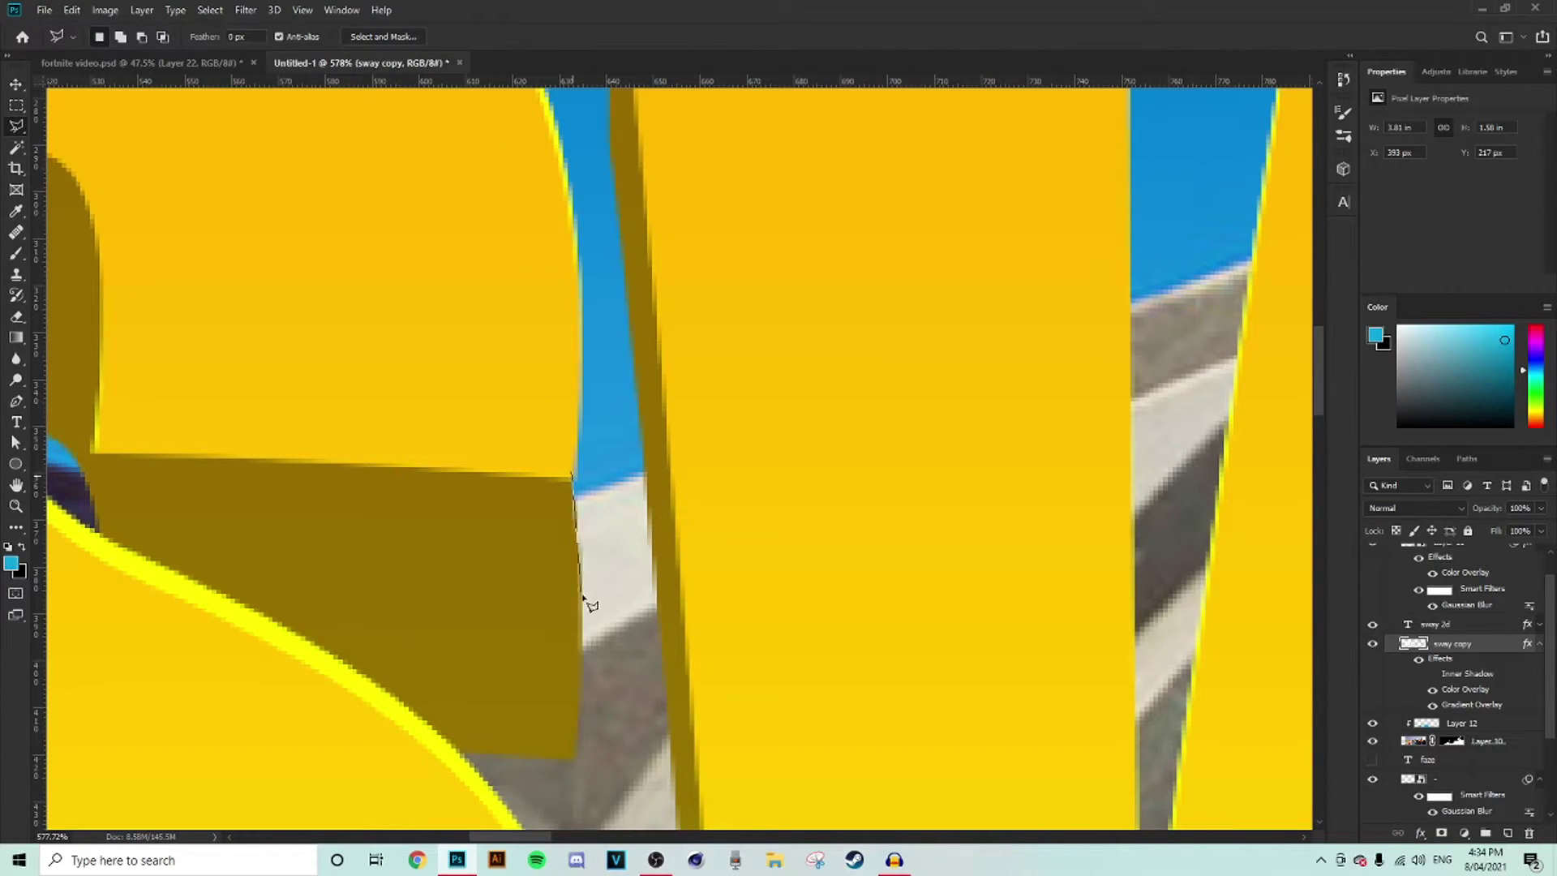
{"action": "double_click", "coordinate": [522, 591]}
{"action": "scroll", "coordinate": [521, 591], "scroll_direction": "down", "scroll_amount": 3}
- Fill a polygonal selection joining the S's lower-left tip to its dark copy, then deselect
{"action": "key", "text": "m"}
{"action": "scroll", "coordinate": [261, 754], "scroll_direction": "up", "scroll_amount": 4}
{"action": "key", "text": "l"}
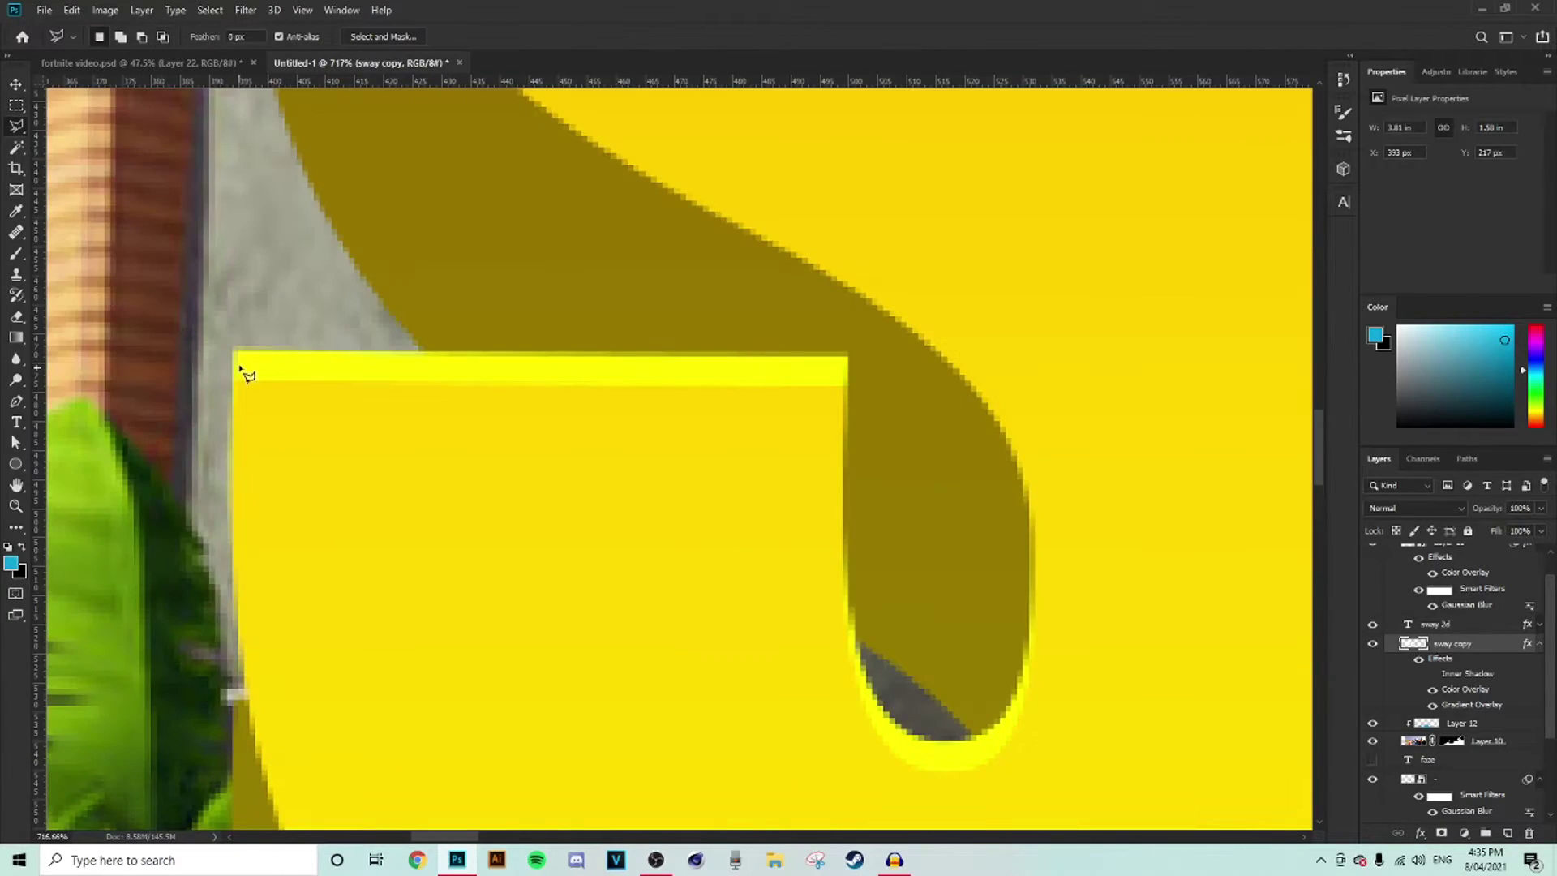
{"action": "left_click", "coordinate": [237, 359]}
{"action": "scroll", "coordinate": [237, 365], "scroll_direction": "down", "scroll_amount": 3}
{"action": "left_click", "coordinate": [234, 659]}
{"action": "double_click", "coordinate": [406, 554]}
{"action": "key", "text": "alt+BackSpace"}
{"action": "key", "text": "m"}
{"action": "left_click", "coordinate": [475, 303]}
- Rename the sway copy layer "sway 3d" and convert it to a smart object
{"action": "scroll", "coordinate": [475, 302], "scroll_direction": "down", "scroll_amount": 8}
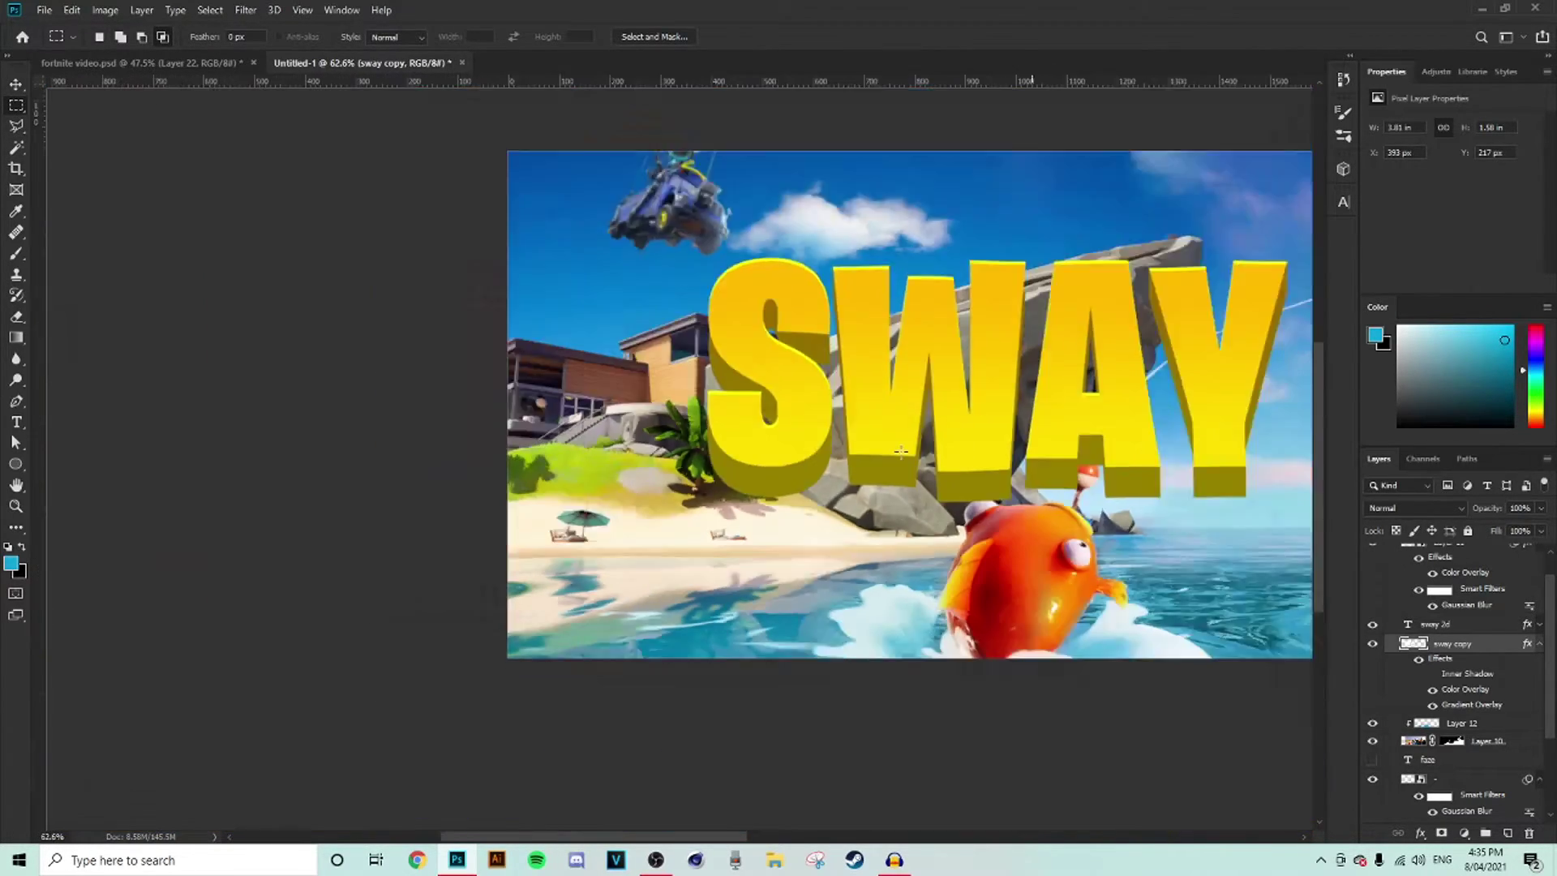
{"action": "scroll", "coordinate": [554, 454], "scroll_direction": "up", "scroll_amount": 2}
{"action": "scroll", "coordinate": [554, 454], "scroll_direction": "up", "scroll_amount": 2}
{"action": "left_click_drag", "start_coordinate": [853, 837], "coordinate": [769, 810]}
{"action": "scroll", "coordinate": [783, 555], "scroll_direction": "down", "scroll_amount": 2}
{"action": "scroll", "coordinate": [783, 555], "scroll_direction": "up", "scroll_amount": 1}
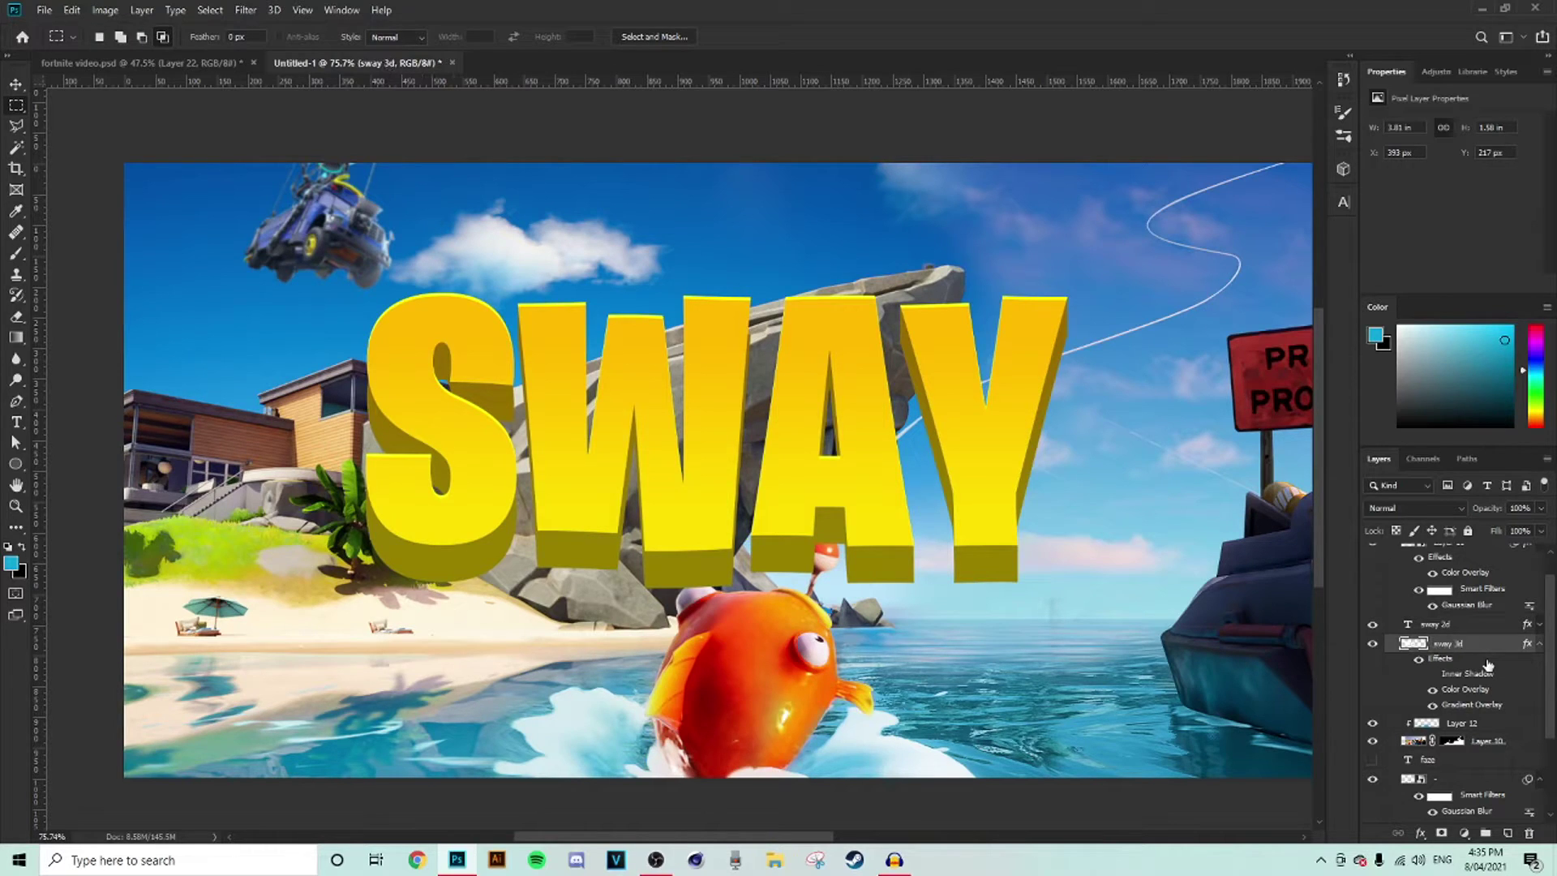
{"action": "left_click", "coordinate": [1539, 643]}
{"action": "right_click", "coordinate": [1492, 644]}
{"action": "left_click", "coordinate": [1350, 382]}
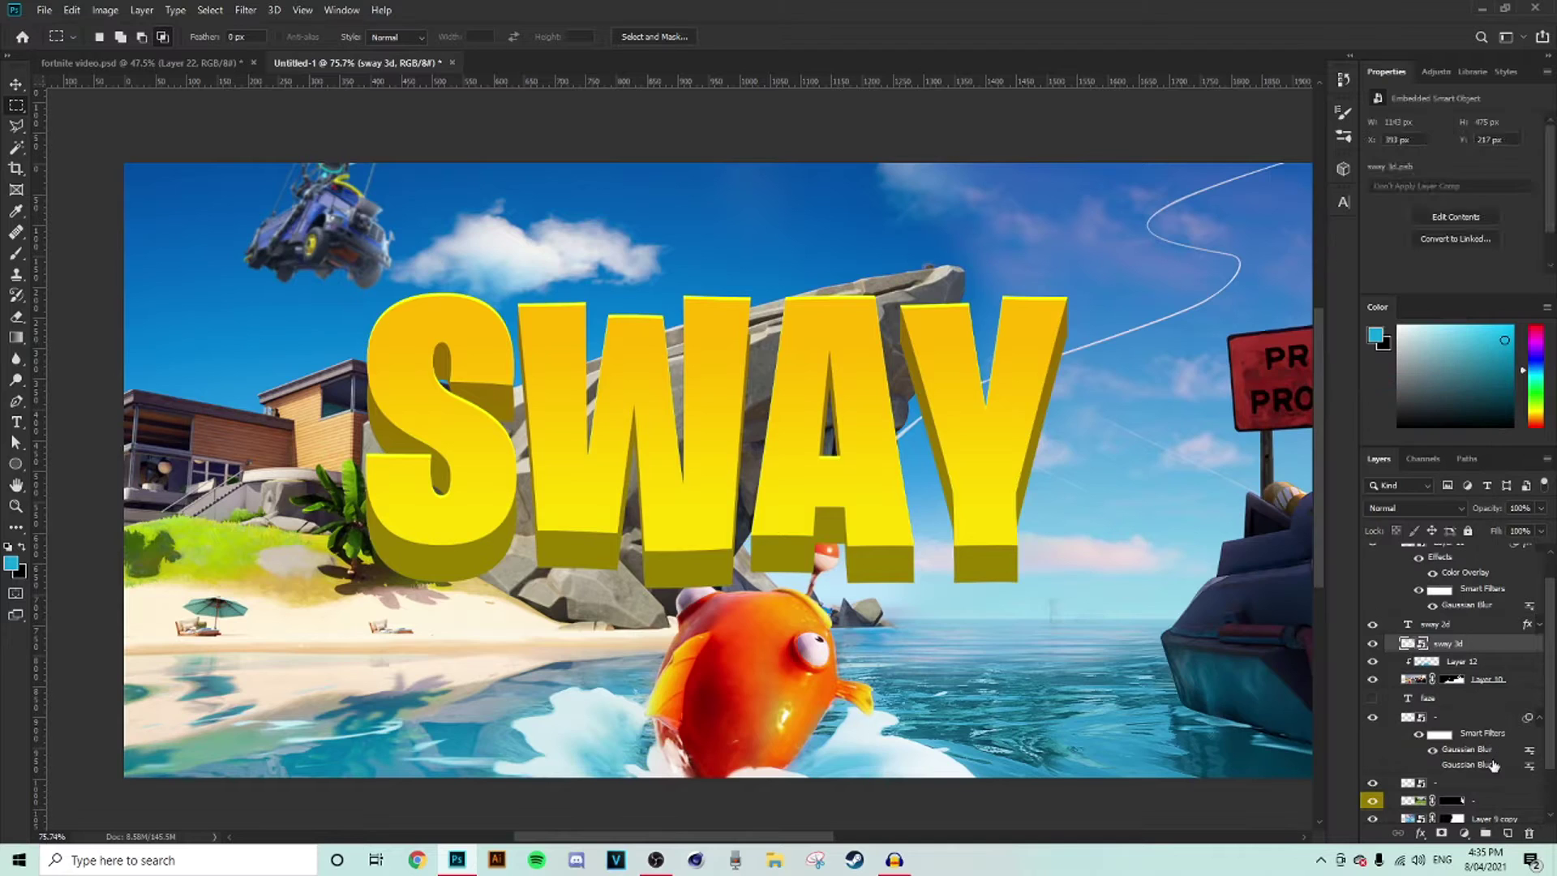
- Add a new layer above the sway 3d smart object and clip it to that layer
{"action": "left_click", "coordinate": [1508, 833]}
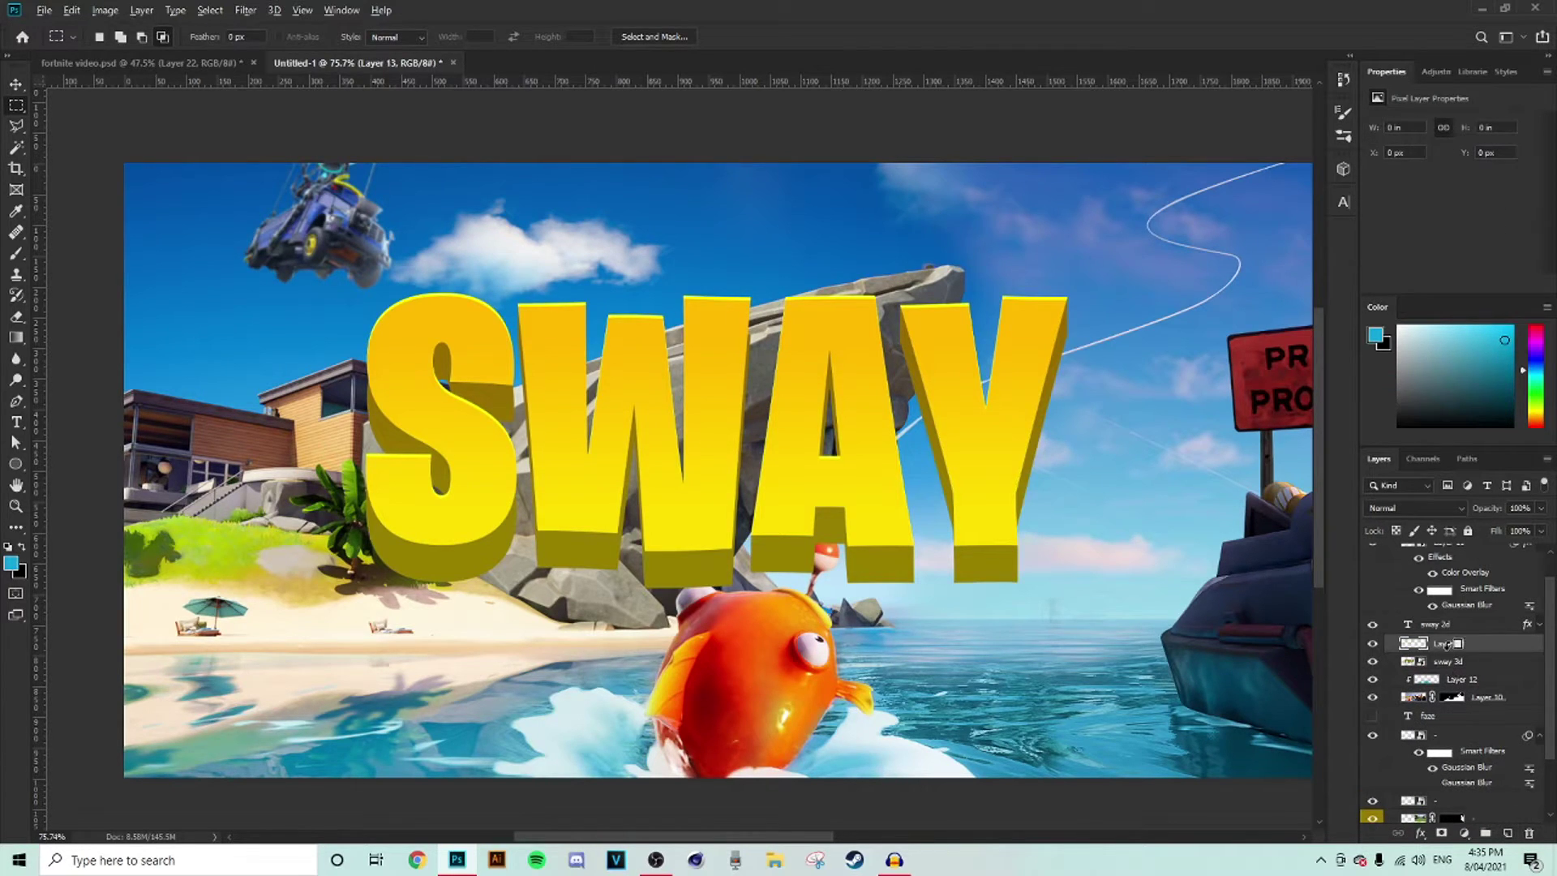
{"action": "left_click", "coordinate": [16, 252]}
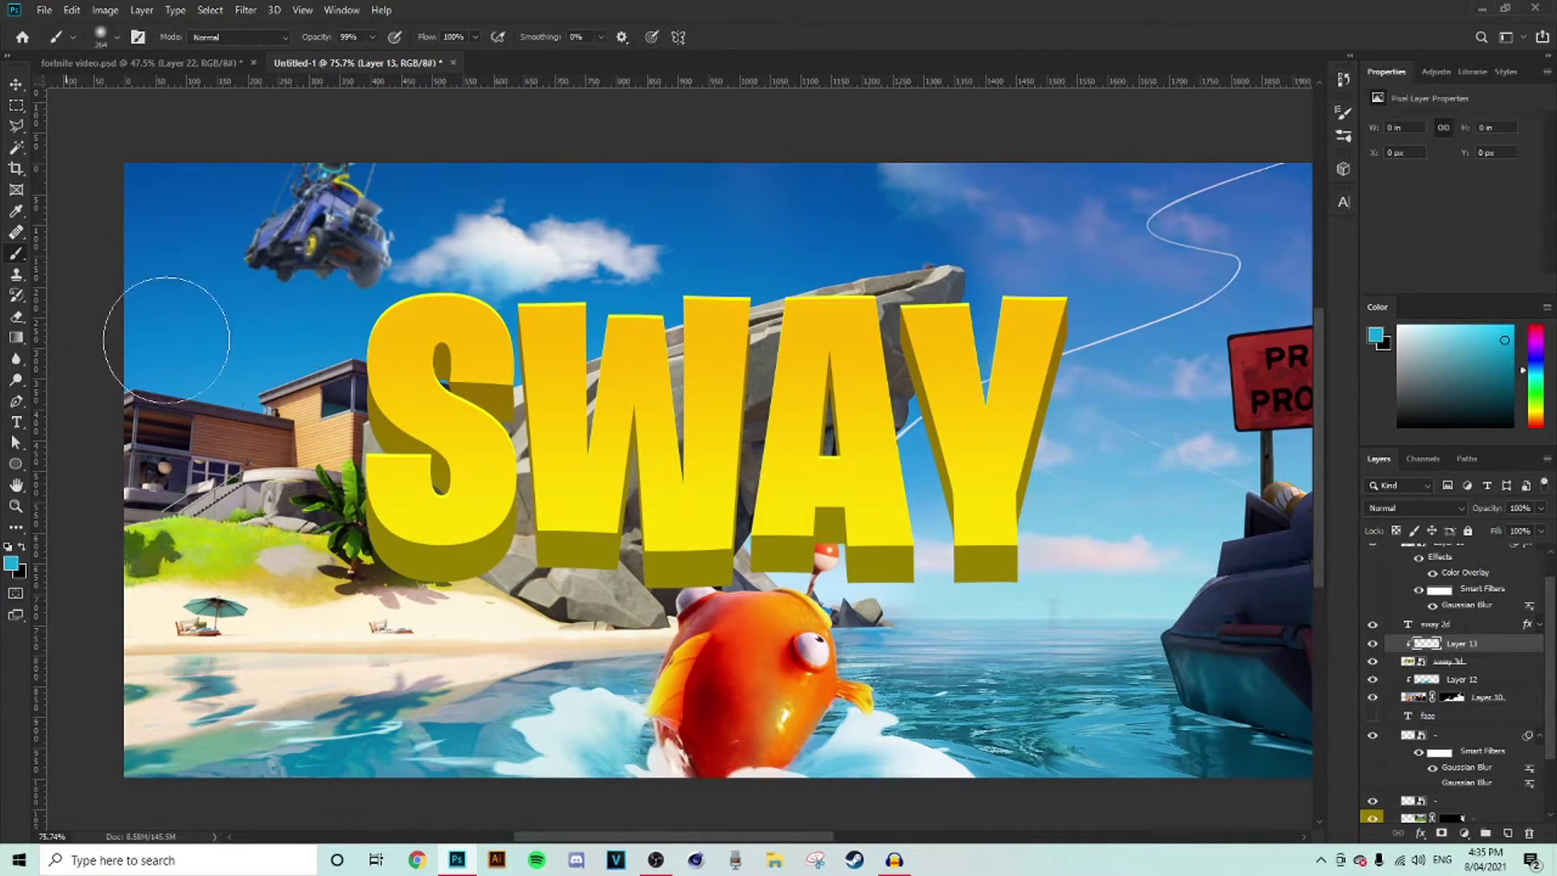
{"action": "left_click_drag", "start_coordinate": [823, 837], "coordinate": [813, 837]}
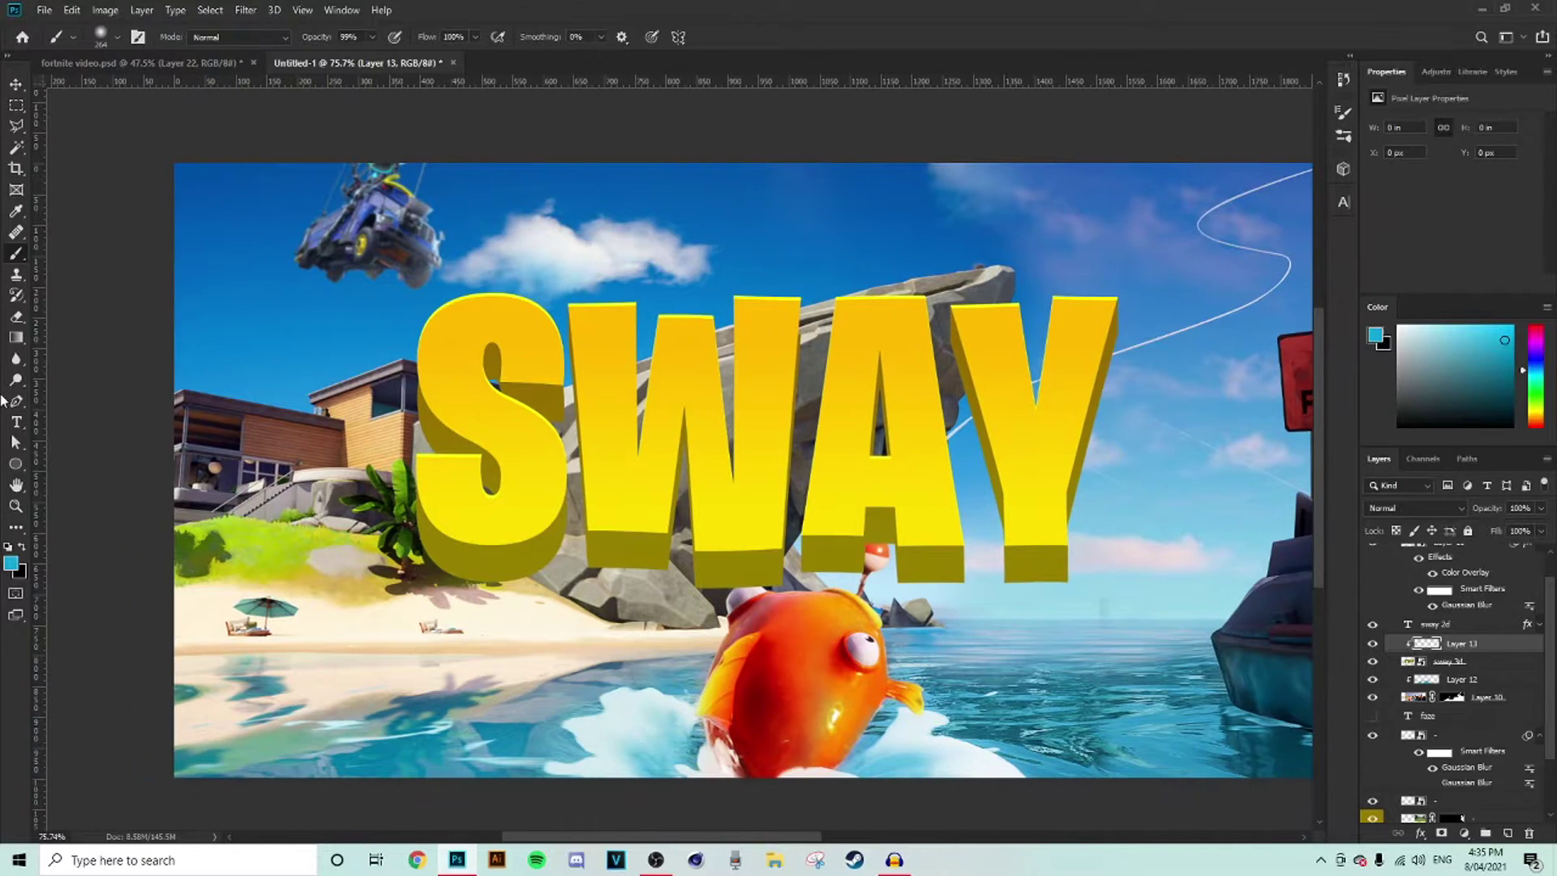
- Set up the Gradient tool with the Black, White gradient and set the clipped layer's blend mode to Overlay
{"action": "left_click", "coordinate": [17, 341]}
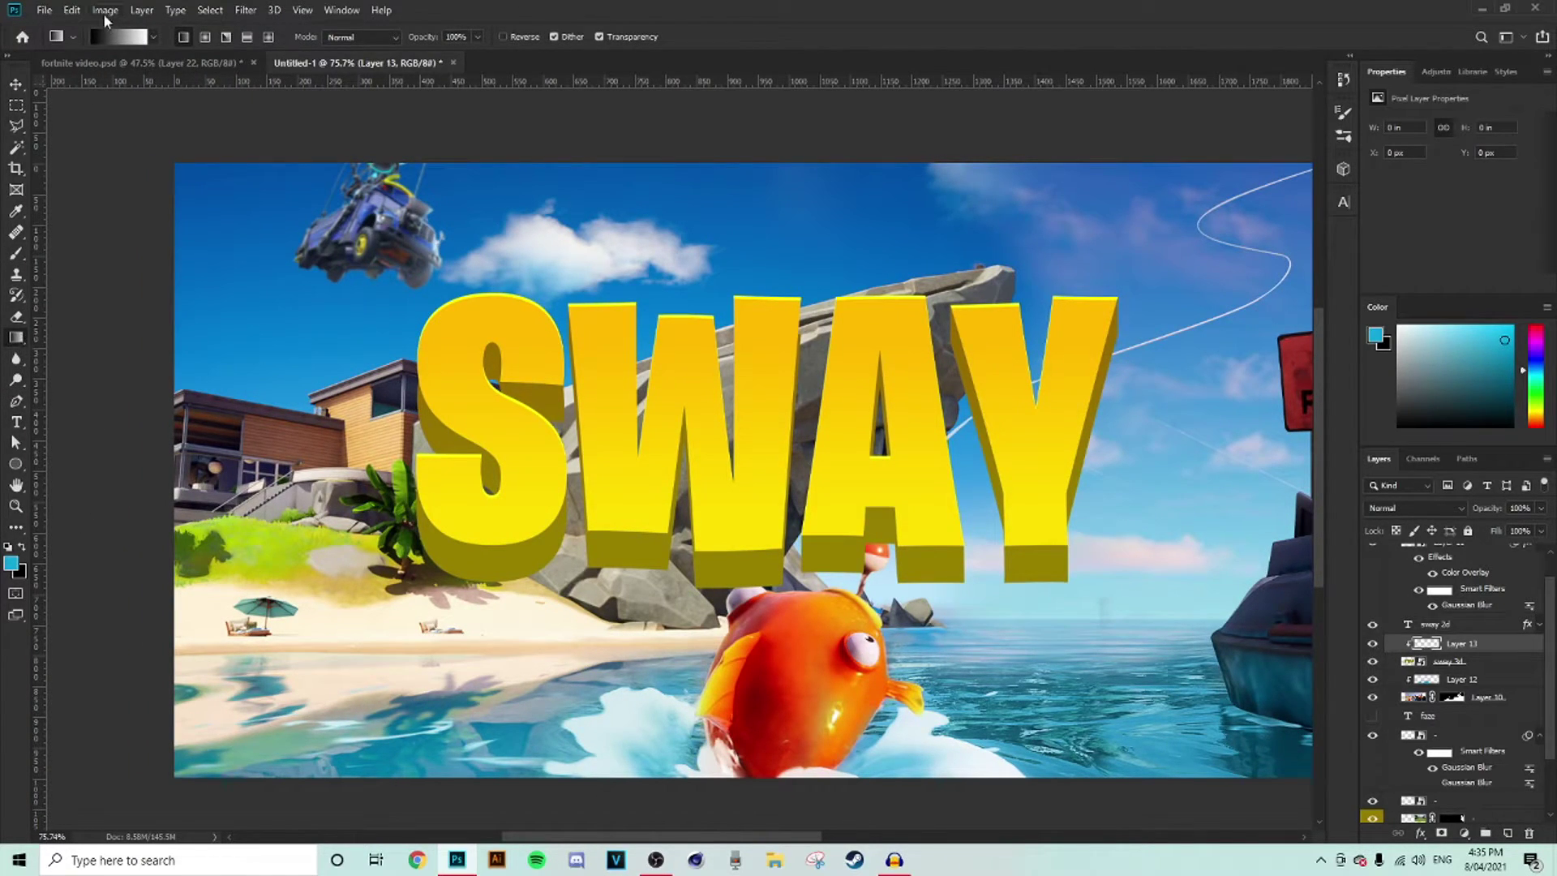
{"action": "right_click", "coordinate": [17, 337]}
{"action": "left_click", "coordinate": [77, 338]}
{"action": "left_click", "coordinate": [134, 37]}
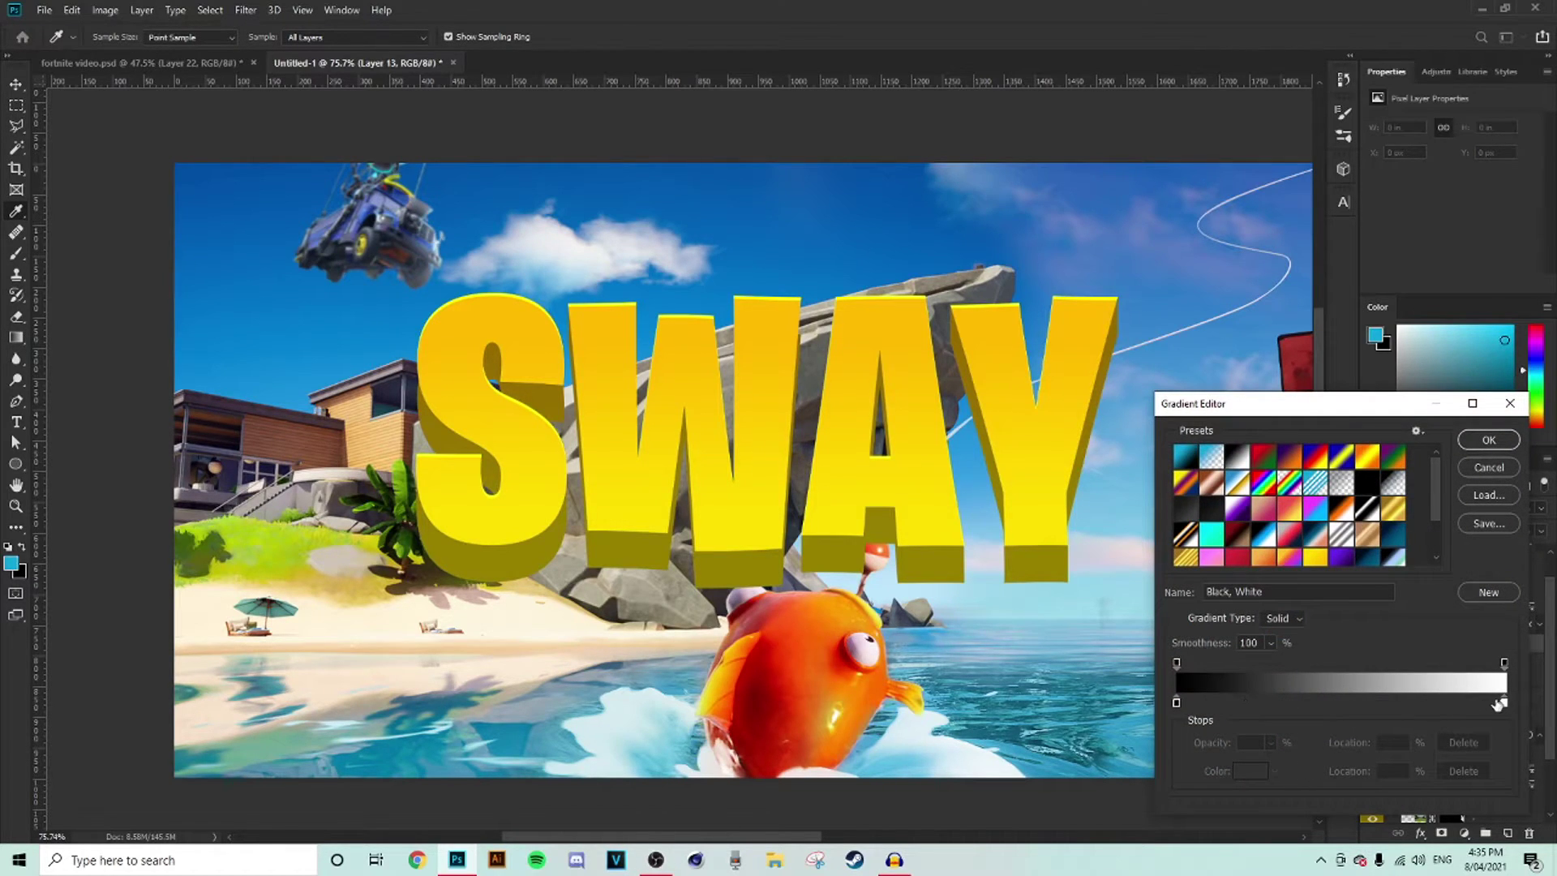
{"action": "left_click", "coordinate": [1489, 440]}
{"action": "scroll", "coordinate": [573, 506], "scroll_direction": "up", "scroll_amount": 2}
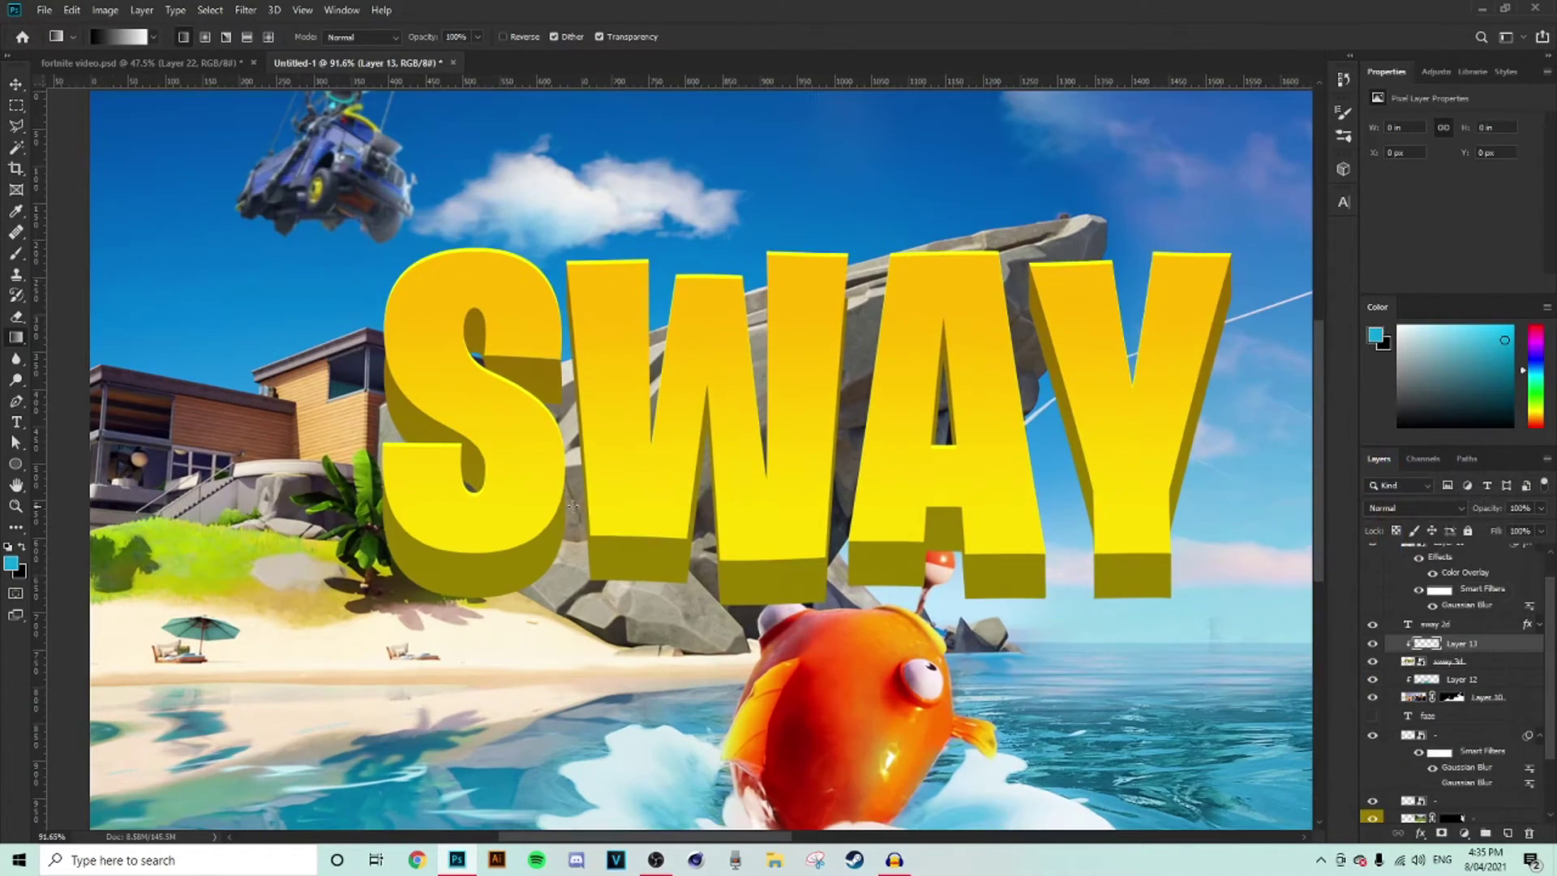
{"action": "left_click", "coordinate": [1414, 506]}
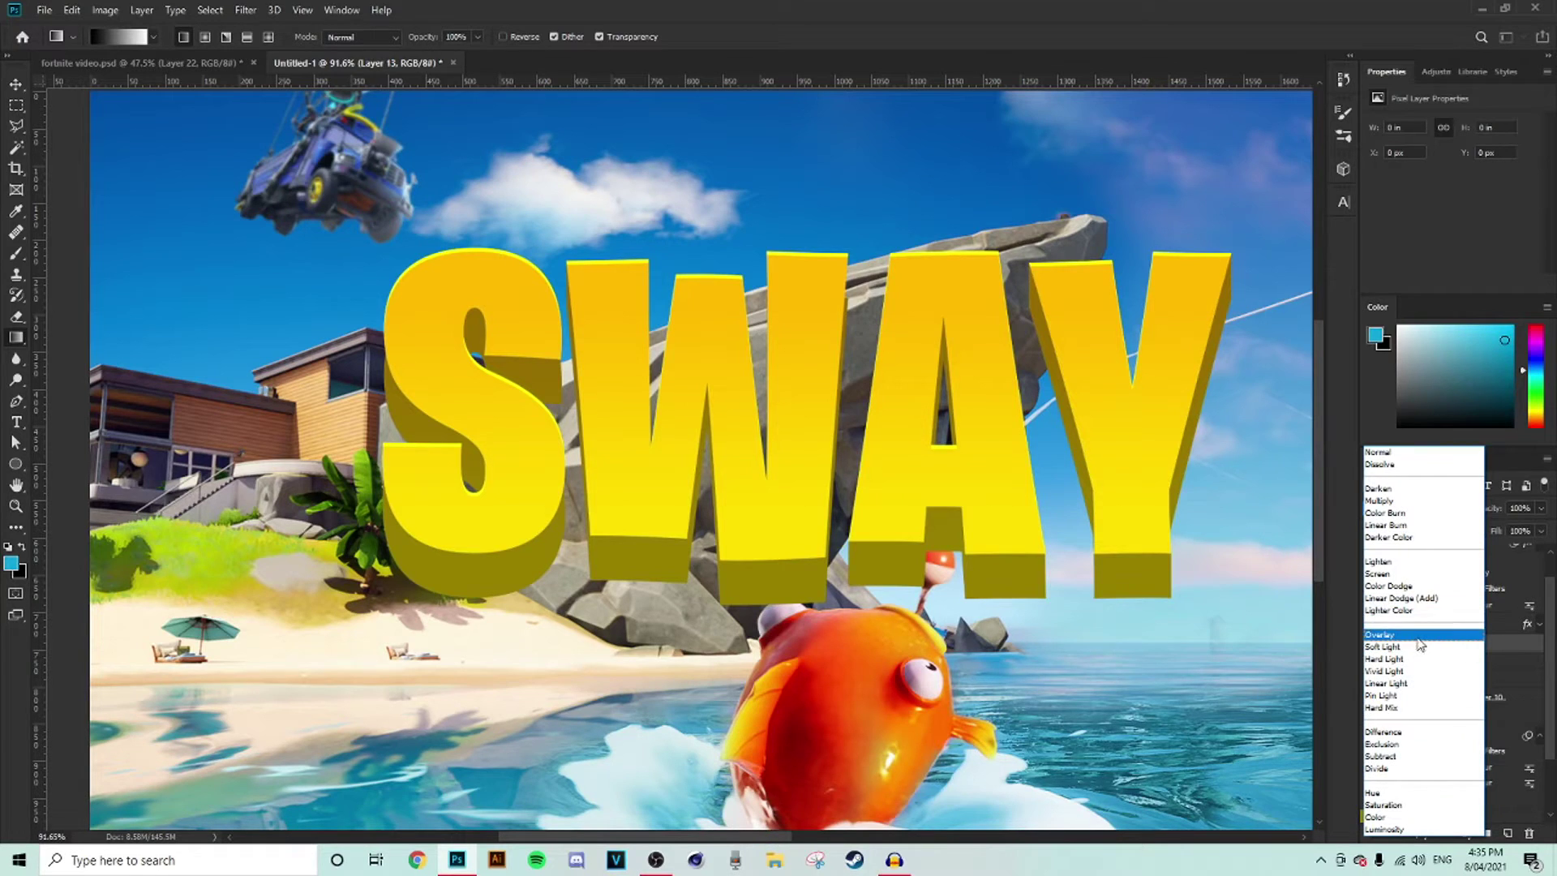
{"action": "left_click", "coordinate": [1419, 646]}
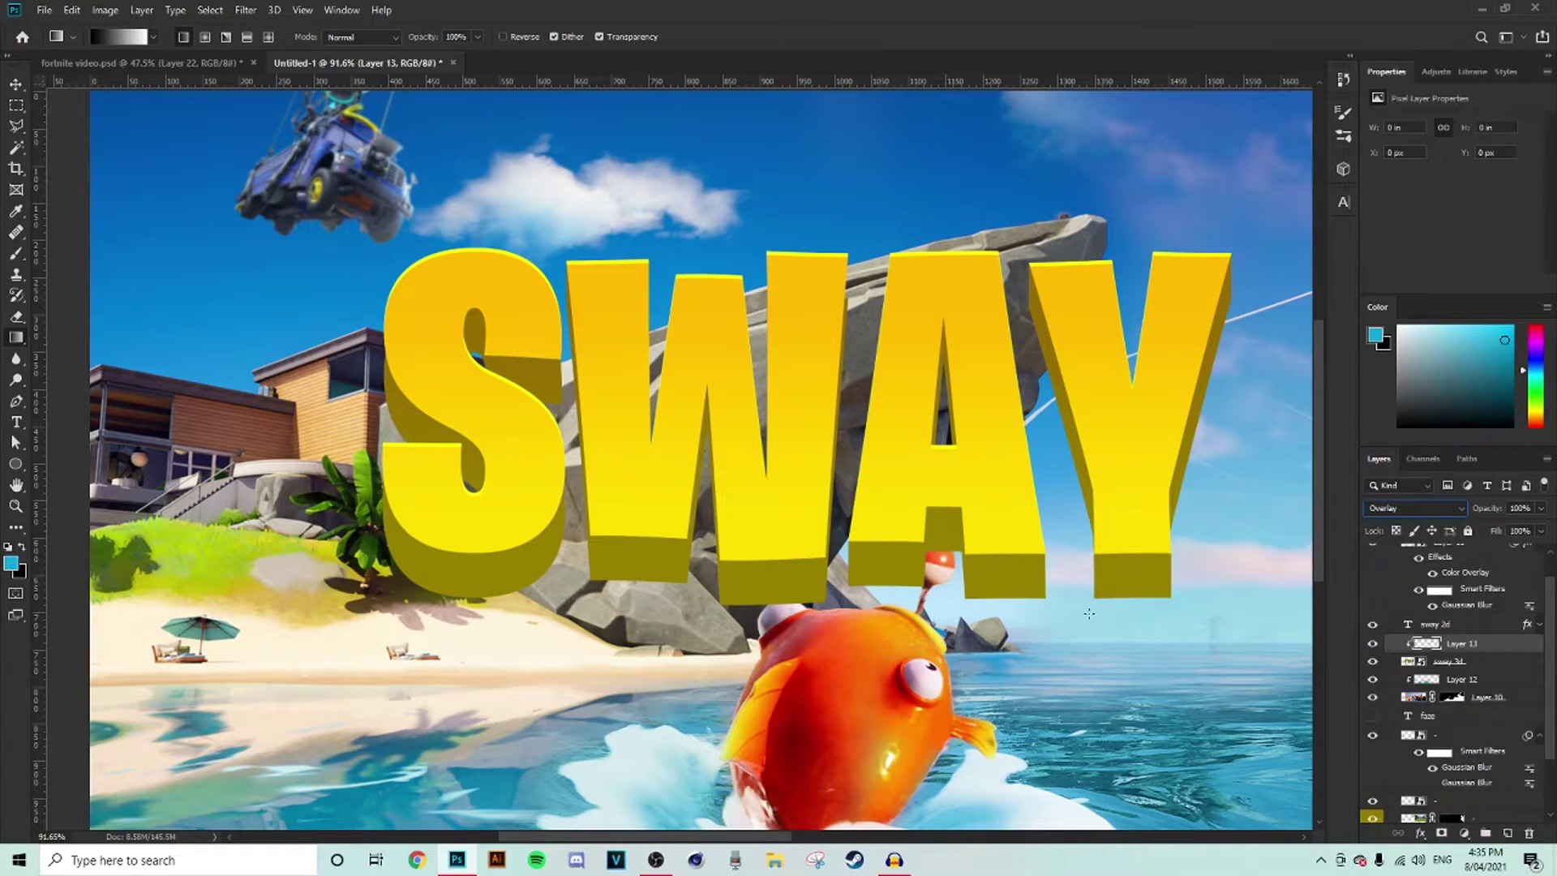
- Select the area around the S's lower extrusion with the Polygonal Lasso and draw a black-to-white gradient upward through it
{"action": "left_click", "coordinate": [16, 130]}
{"action": "scroll", "coordinate": [454, 559], "scroll_direction": "up", "scroll_amount": 4}
{"action": "left_click", "coordinate": [459, 339]}
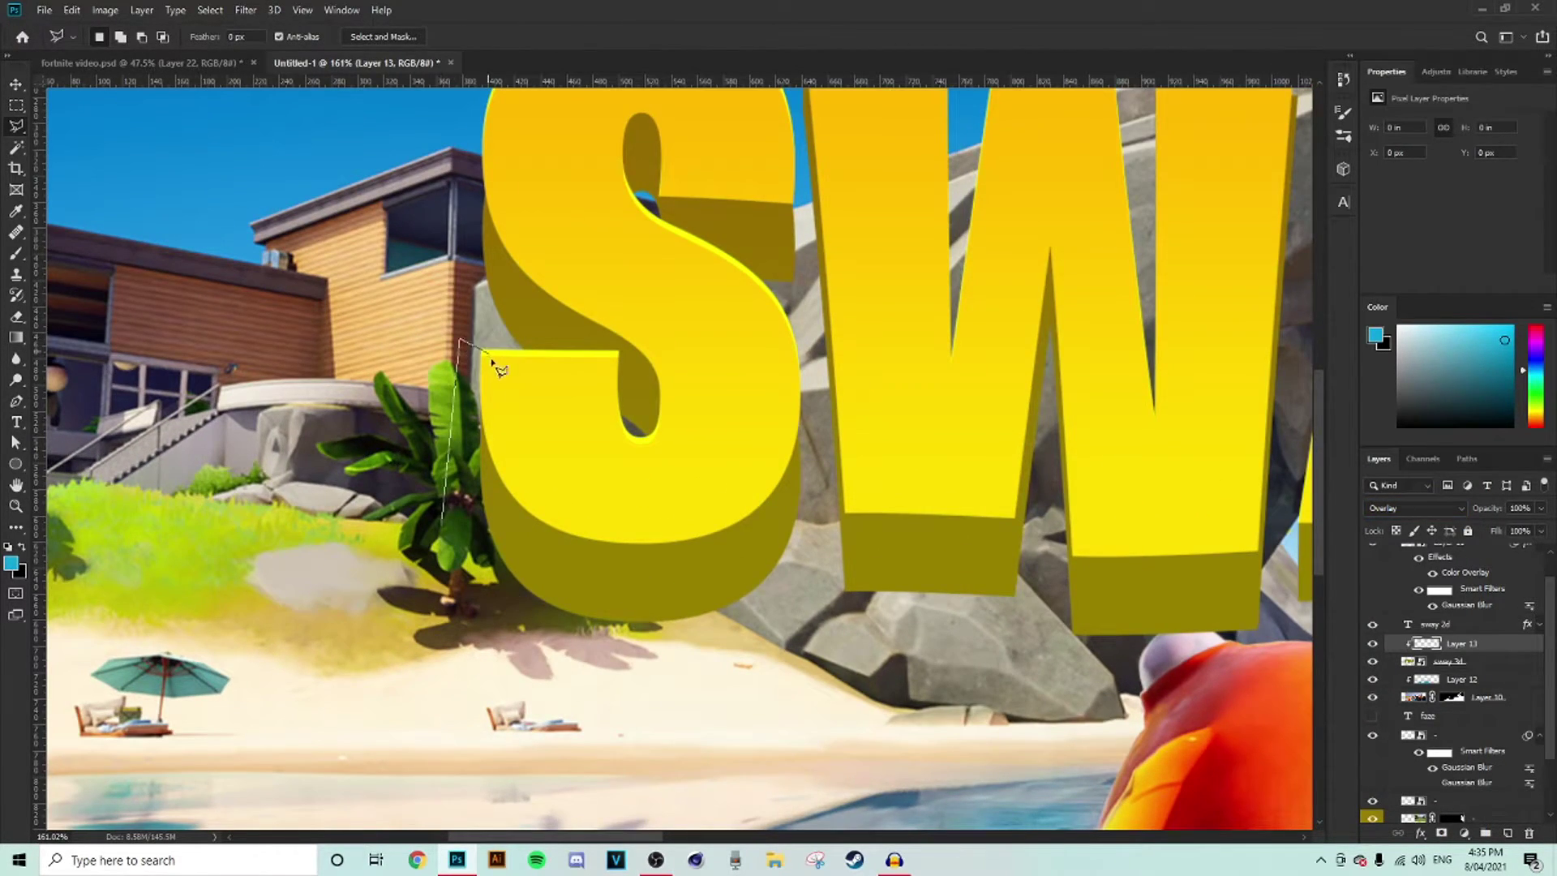
{"action": "left_click", "coordinate": [727, 480]}
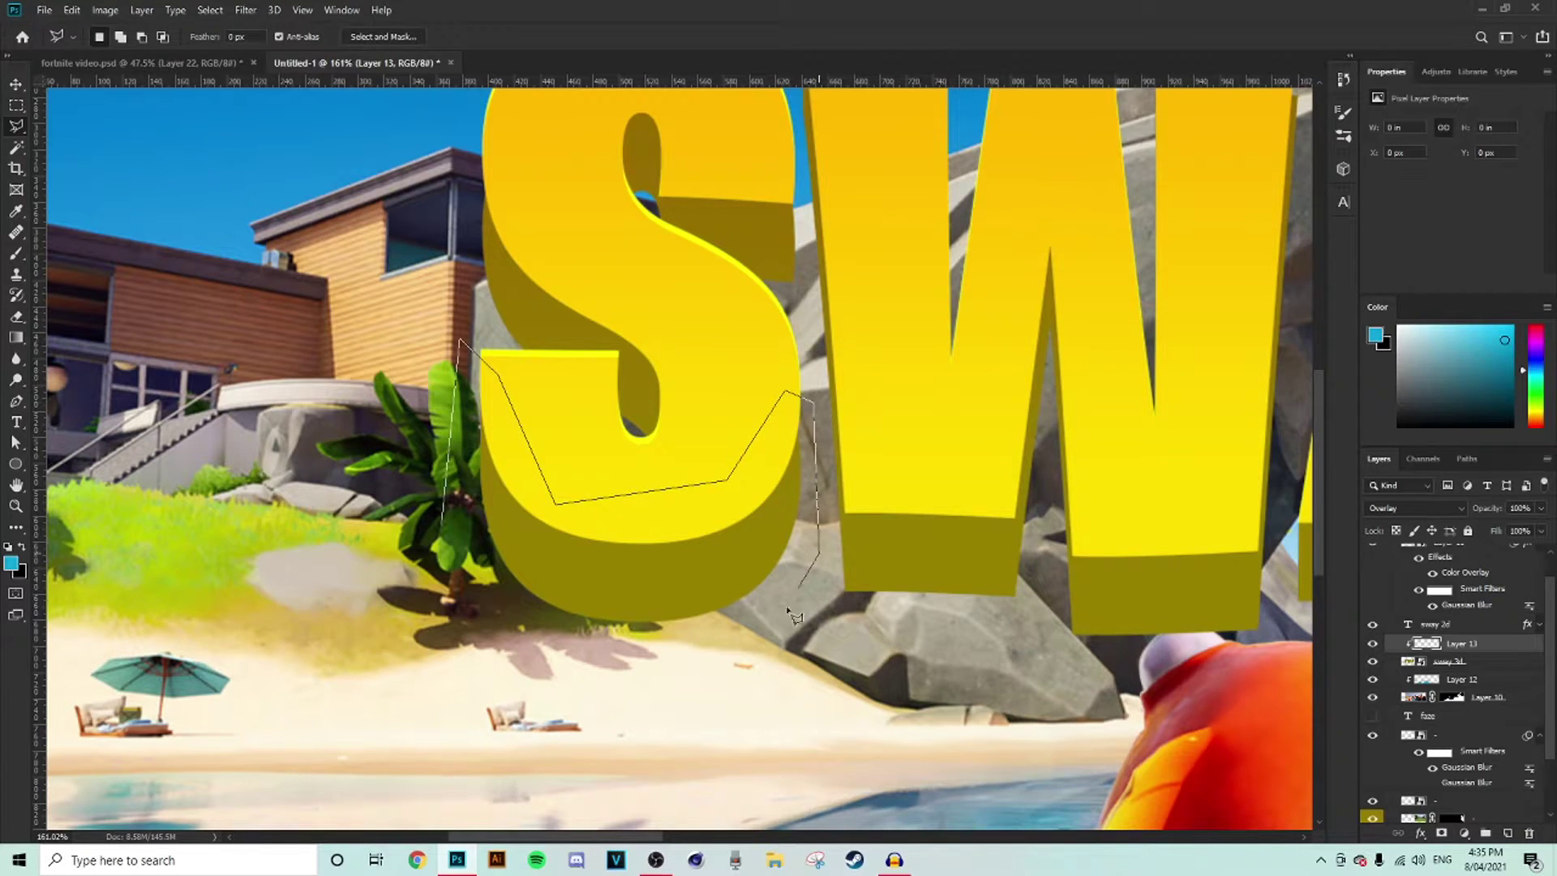
{"action": "double_click", "coordinate": [463, 604]}
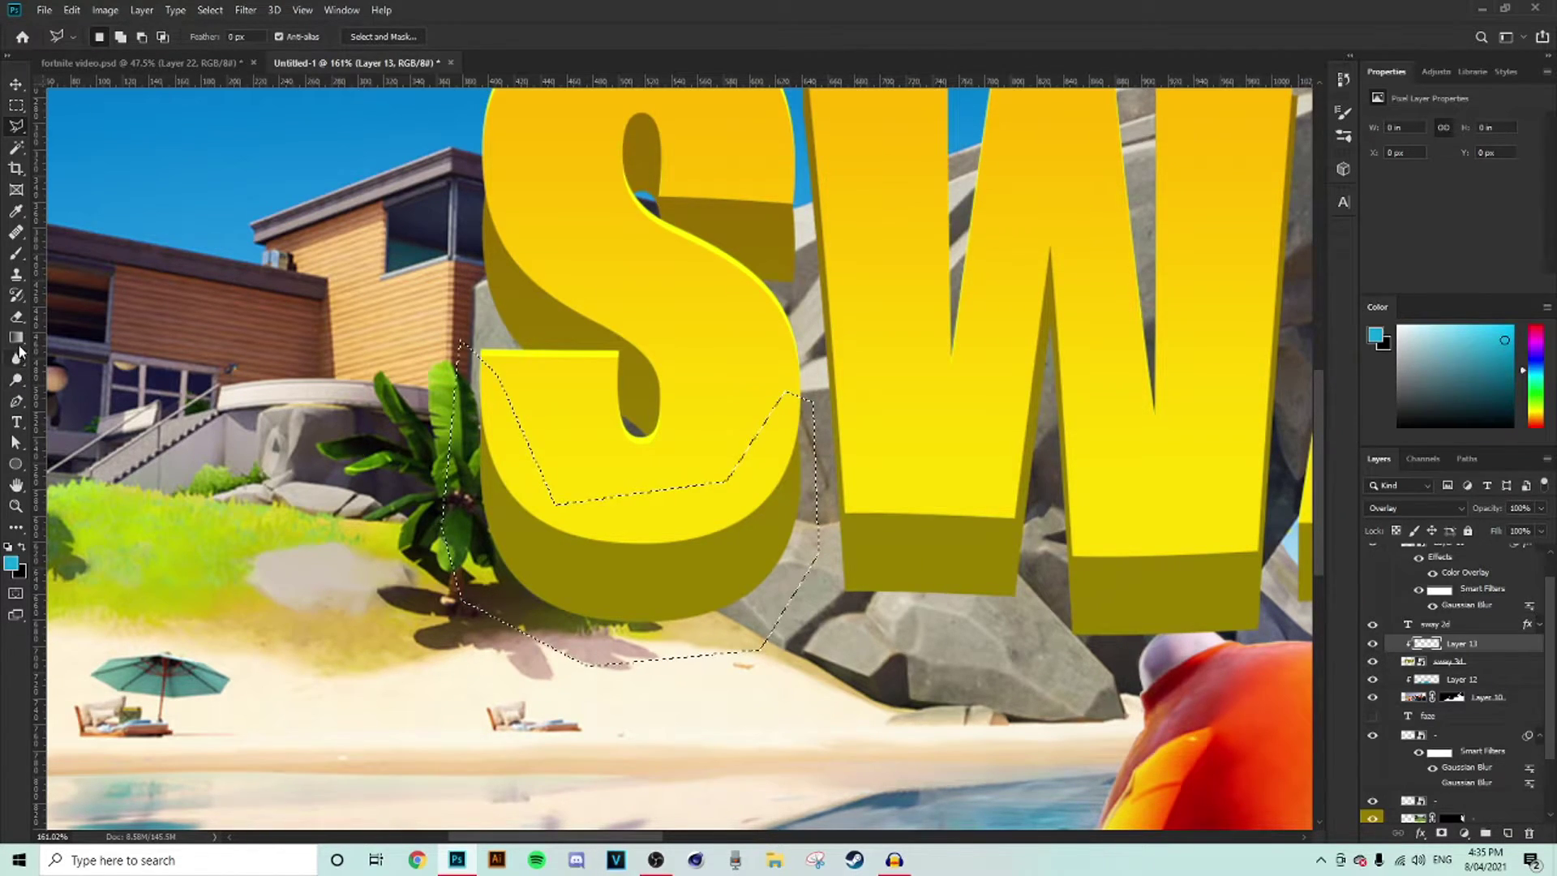
{"action": "left_click", "coordinate": [16, 338]}
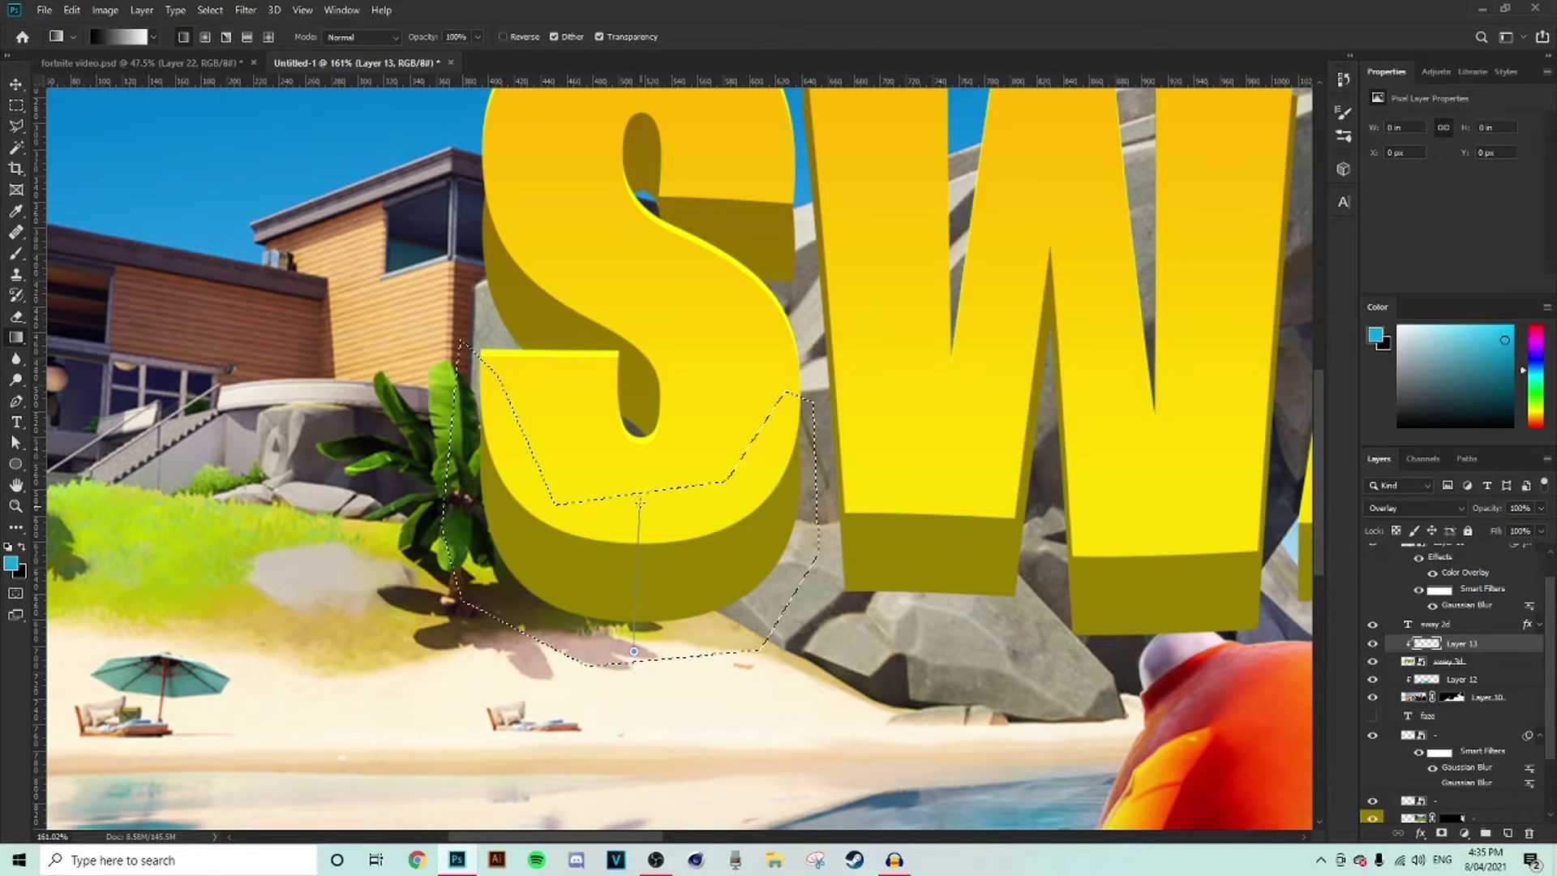
{"action": "left_click_drag", "start_coordinate": [634, 651], "coordinate": [634, 652]}
- Set Layer 13's opacity to 40%, redraw the upward gradient over the S's lower extrusion and deselect
{"action": "left_click", "coordinate": [1542, 508]}
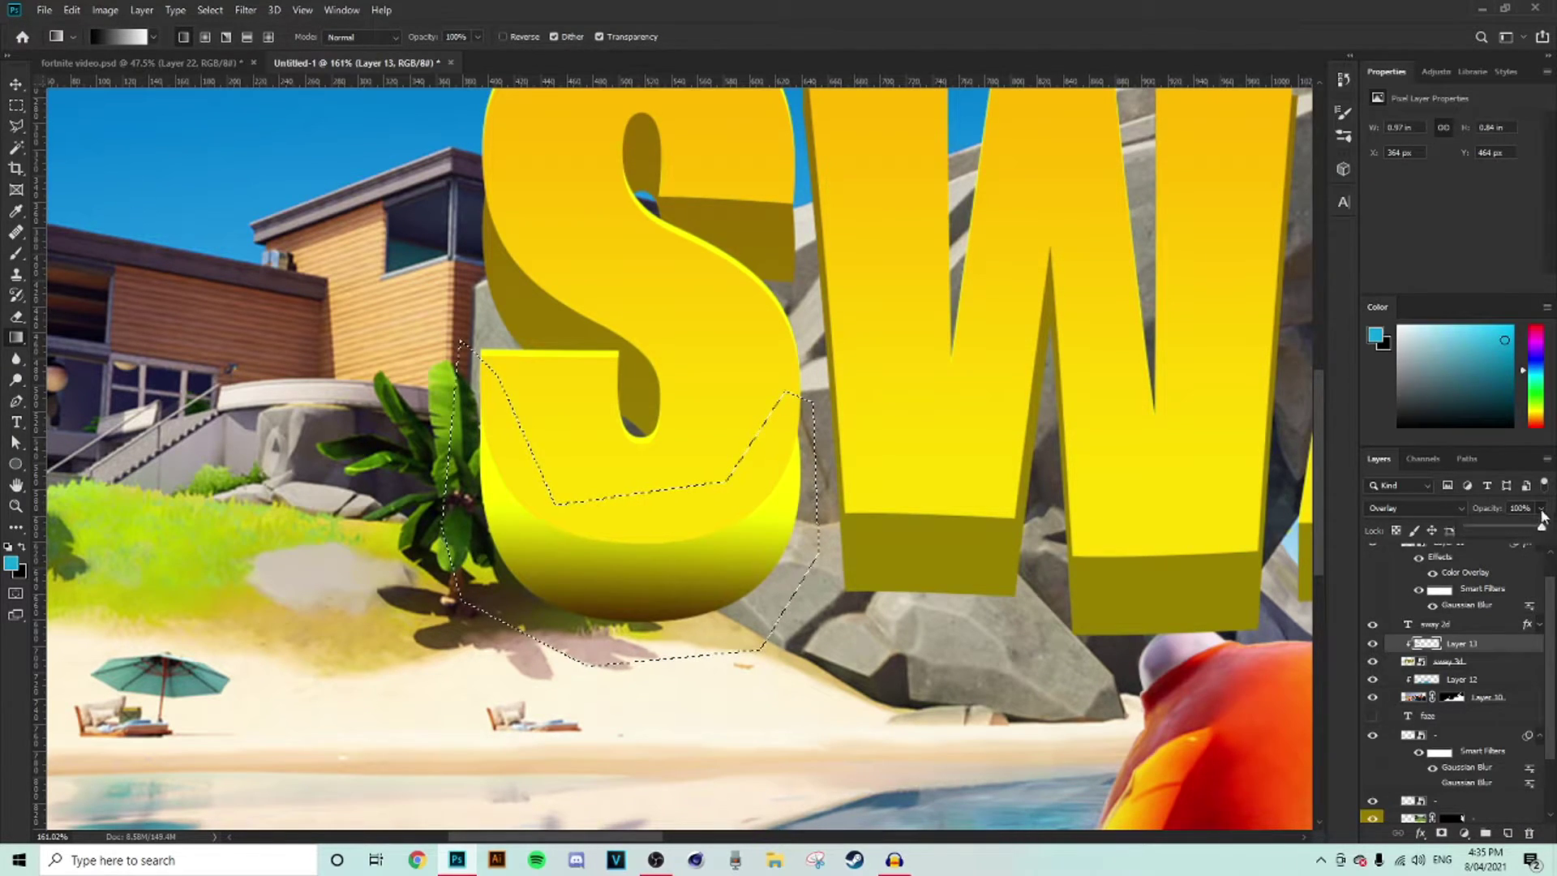
{"action": "mouse_move", "coordinate": [1516, 531]}
{"action": "left_mouse_down"}
{"action": "mouse_move", "coordinate": [1481, 527]}
{"action": "mouse_move", "coordinate": [1500, 527]}
{"action": "left_mouse_up"}
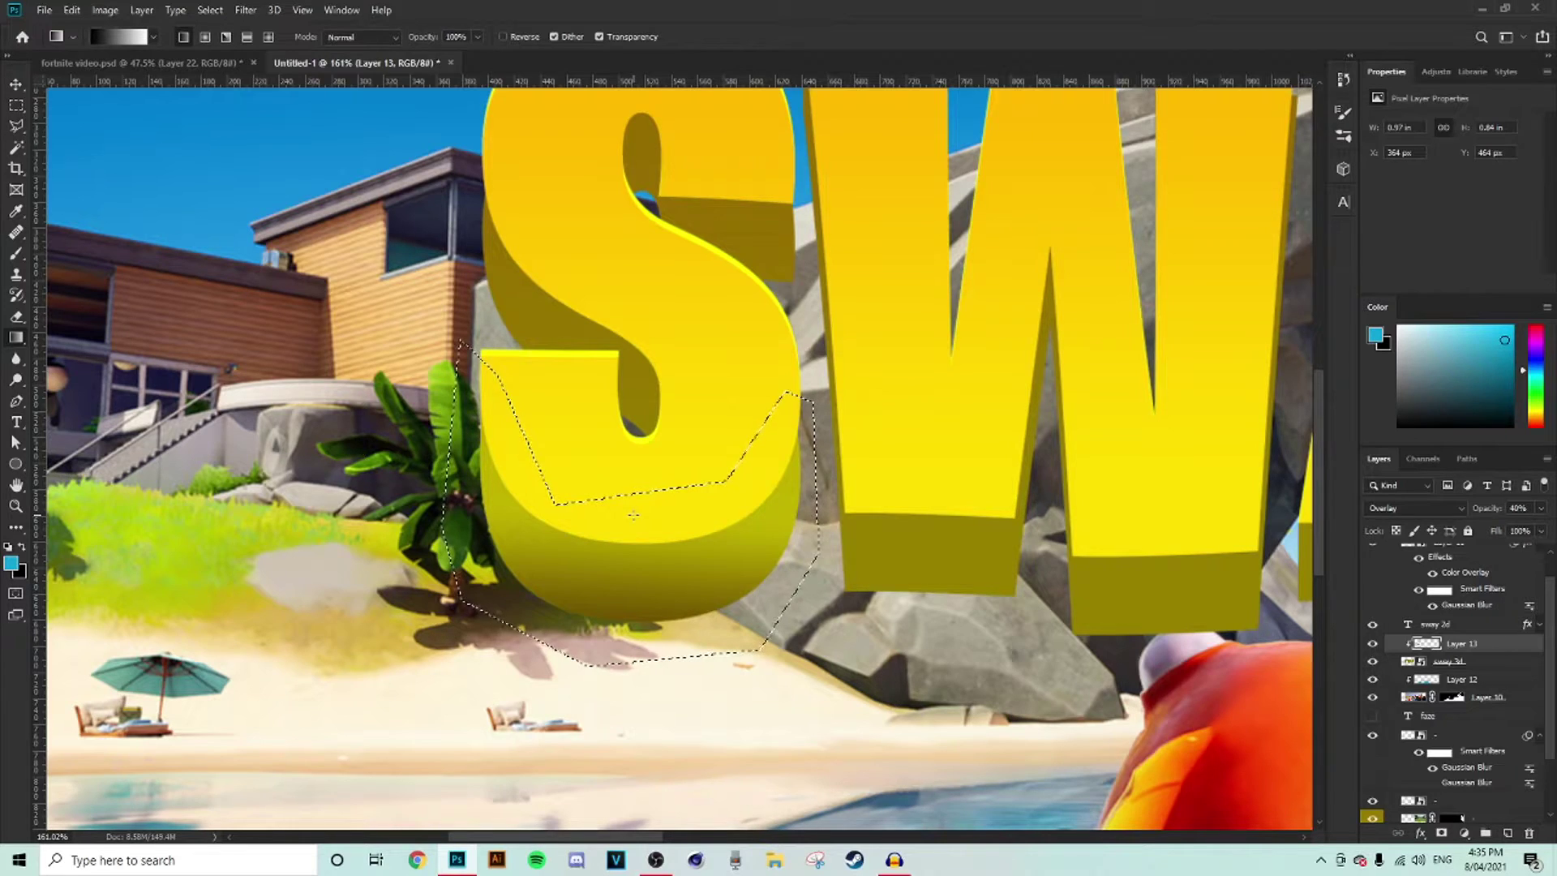
{"action": "left_click_drag", "start_coordinate": [633, 482], "coordinate": [633, 478]}
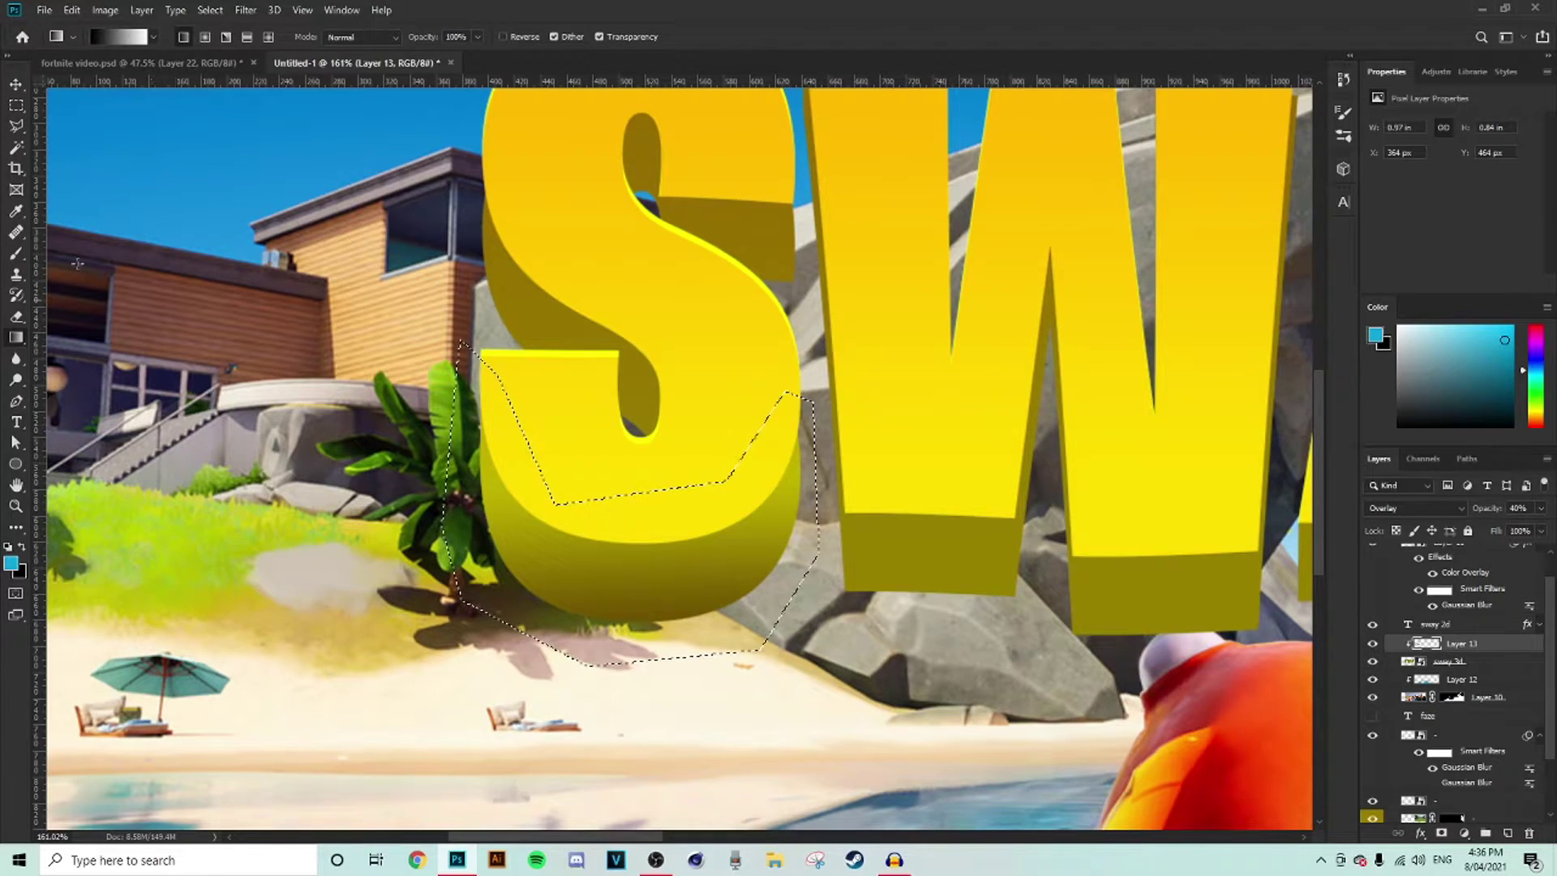
{"action": "left_click", "coordinate": [15, 104]}
{"action": "left_click", "coordinate": [98, 128]}
- Select the S's middle inner extrusion with the Polygonal Lasso, shade it with a diagonal gradient and deselect
{"action": "left_click", "coordinate": [14, 126]}
{"action": "left_click", "coordinate": [520, 160]}
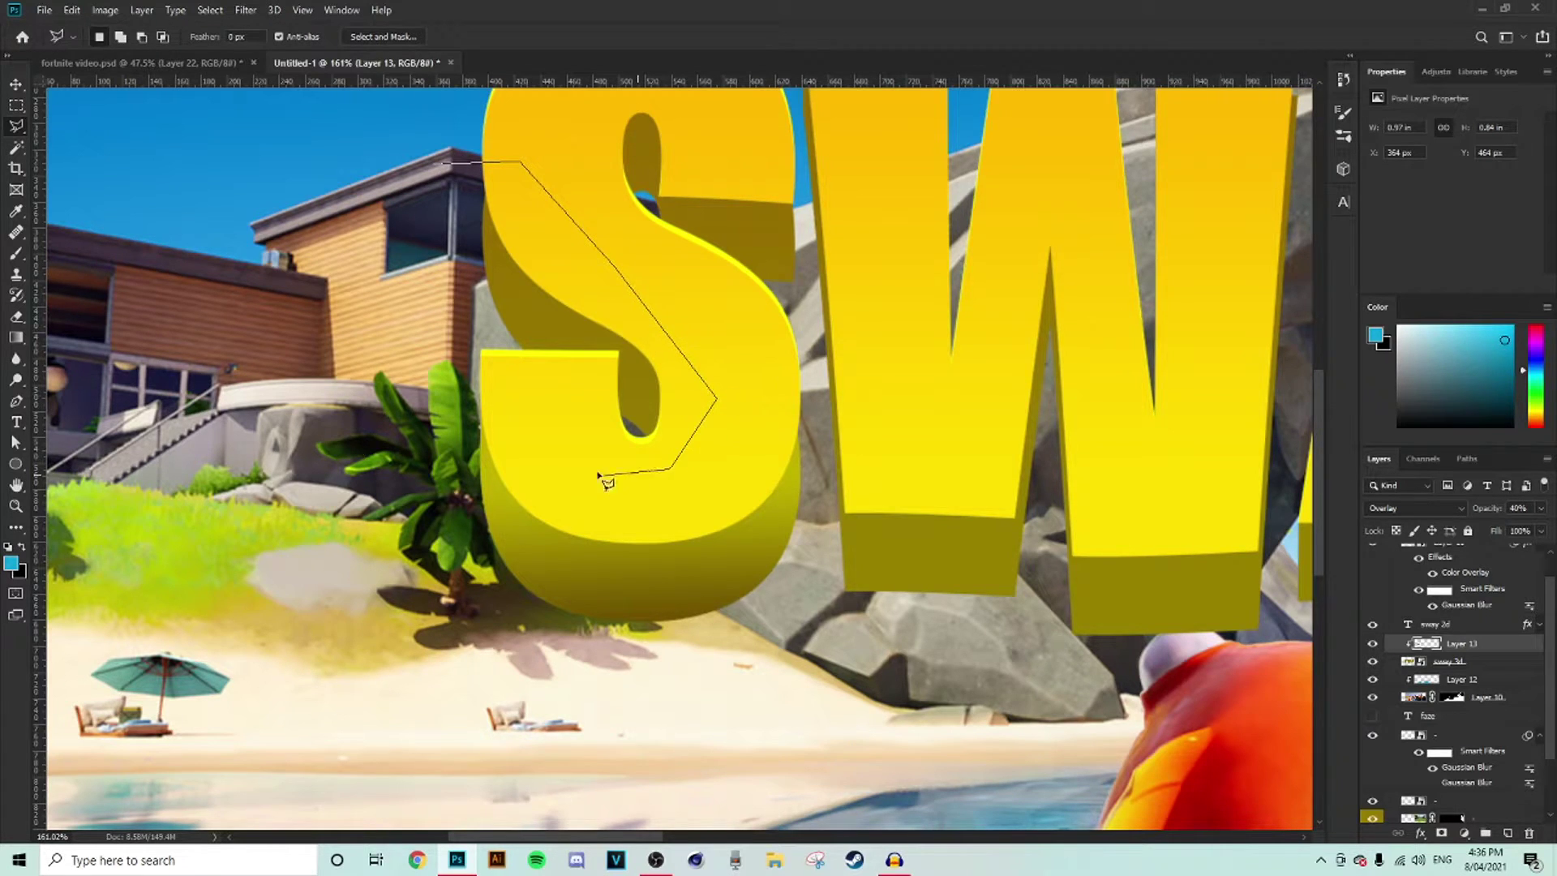
{"action": "left_click", "coordinate": [430, 276]}
{"action": "left_click", "coordinate": [433, 162]}
{"action": "key", "text": "g"}
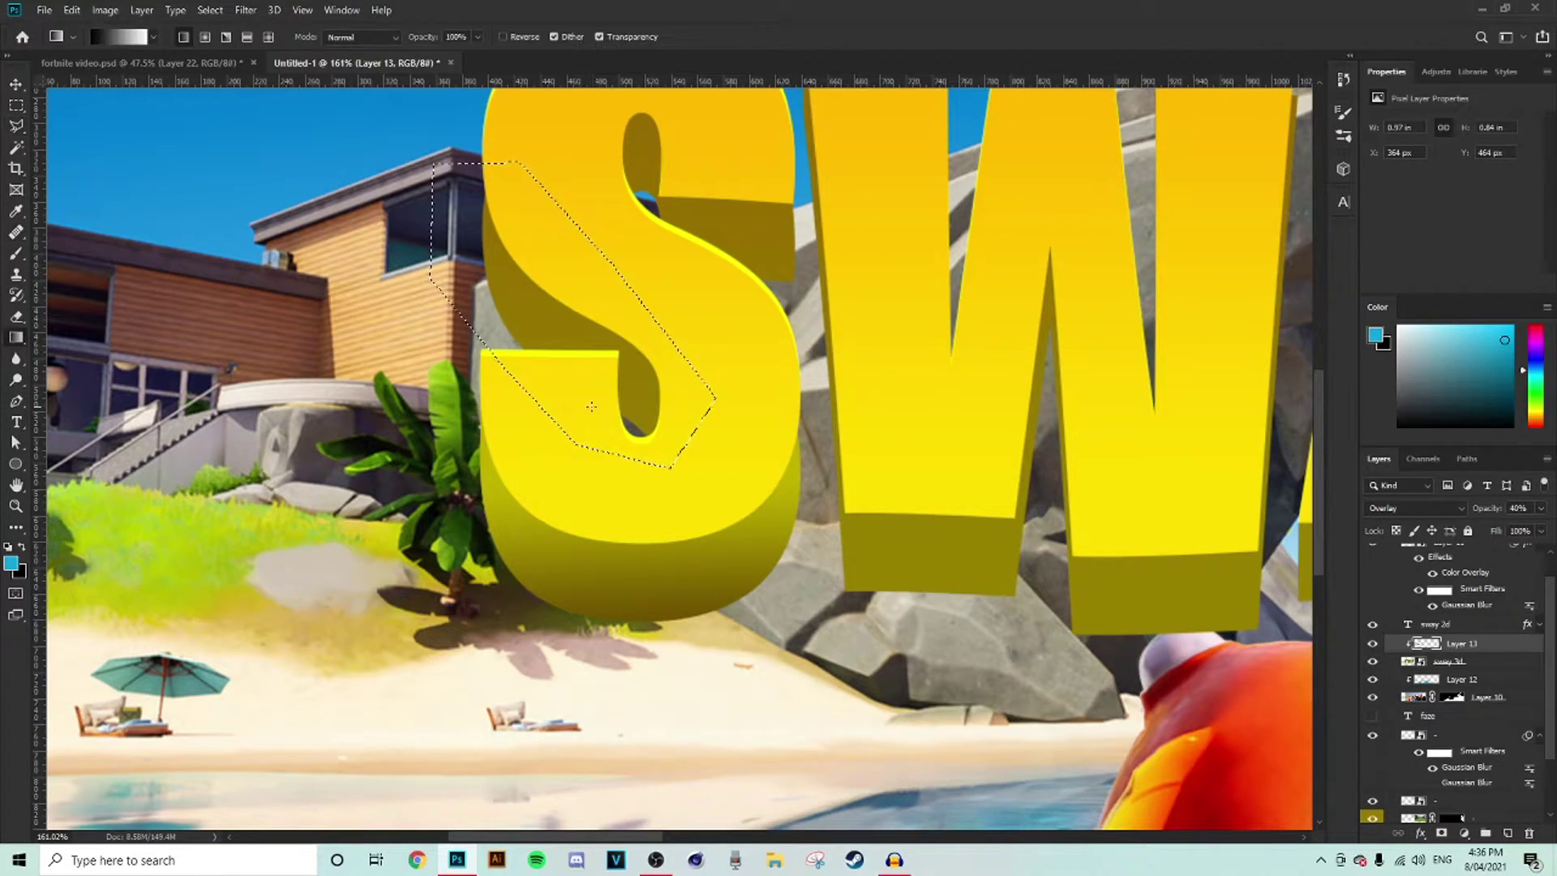
{"action": "key", "text": "ctrl+z"}
{"action": "left_click_drag", "start_coordinate": [577, 400], "coordinate": [657, 312]}
{"action": "key", "text": "m"}
{"action": "left_click", "coordinate": [702, 267]}
{"action": "scroll", "coordinate": [702, 268], "scroll_direction": "down", "scroll_amount": 5}
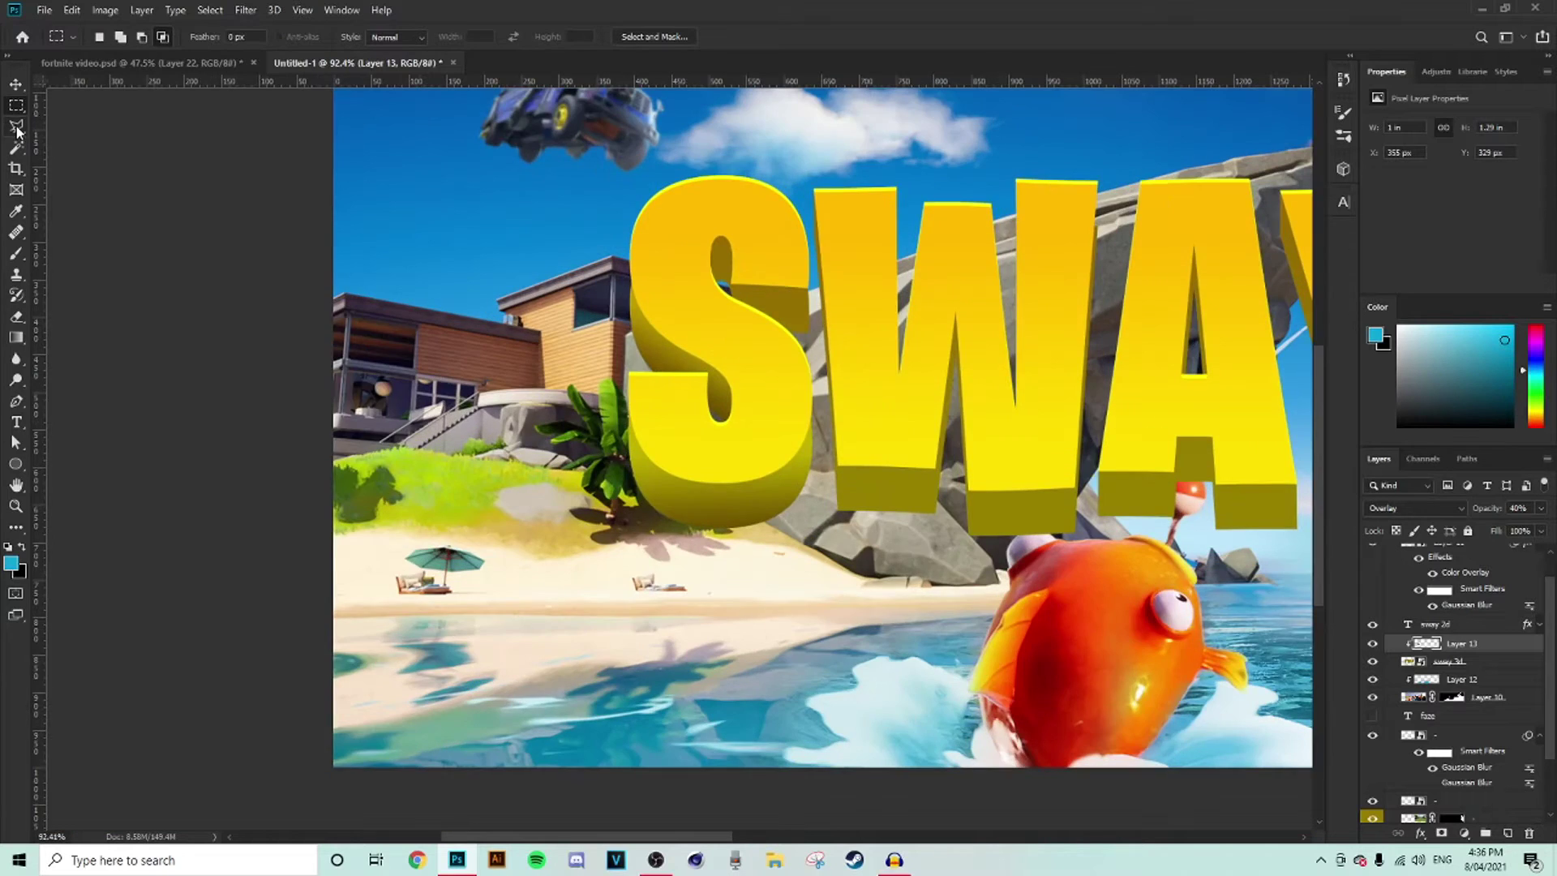
- Select the area around the S's upper inner opening and shade its extrusion with an upward gradient
{"action": "left_click", "coordinate": [16, 127]}
{"action": "scroll", "coordinate": [681, 263], "scroll_direction": "up", "scroll_amount": 8}
{"action": "left_click", "coordinate": [747, 345]}
{"action": "left_click", "coordinate": [816, 365]}
{"action": "left_click", "coordinate": [868, 240]}
{"action": "left_click", "coordinate": [800, 145]}
{"action": "left_click", "coordinate": [728, 139]}
{"action": "left_click", "coordinate": [692, 261]}
{"action": "double_click", "coordinate": [745, 373]}
{"action": "key", "text": "g"}
{"action": "left_click_drag", "start_coordinate": [789, 320], "coordinate": [783, 195]}
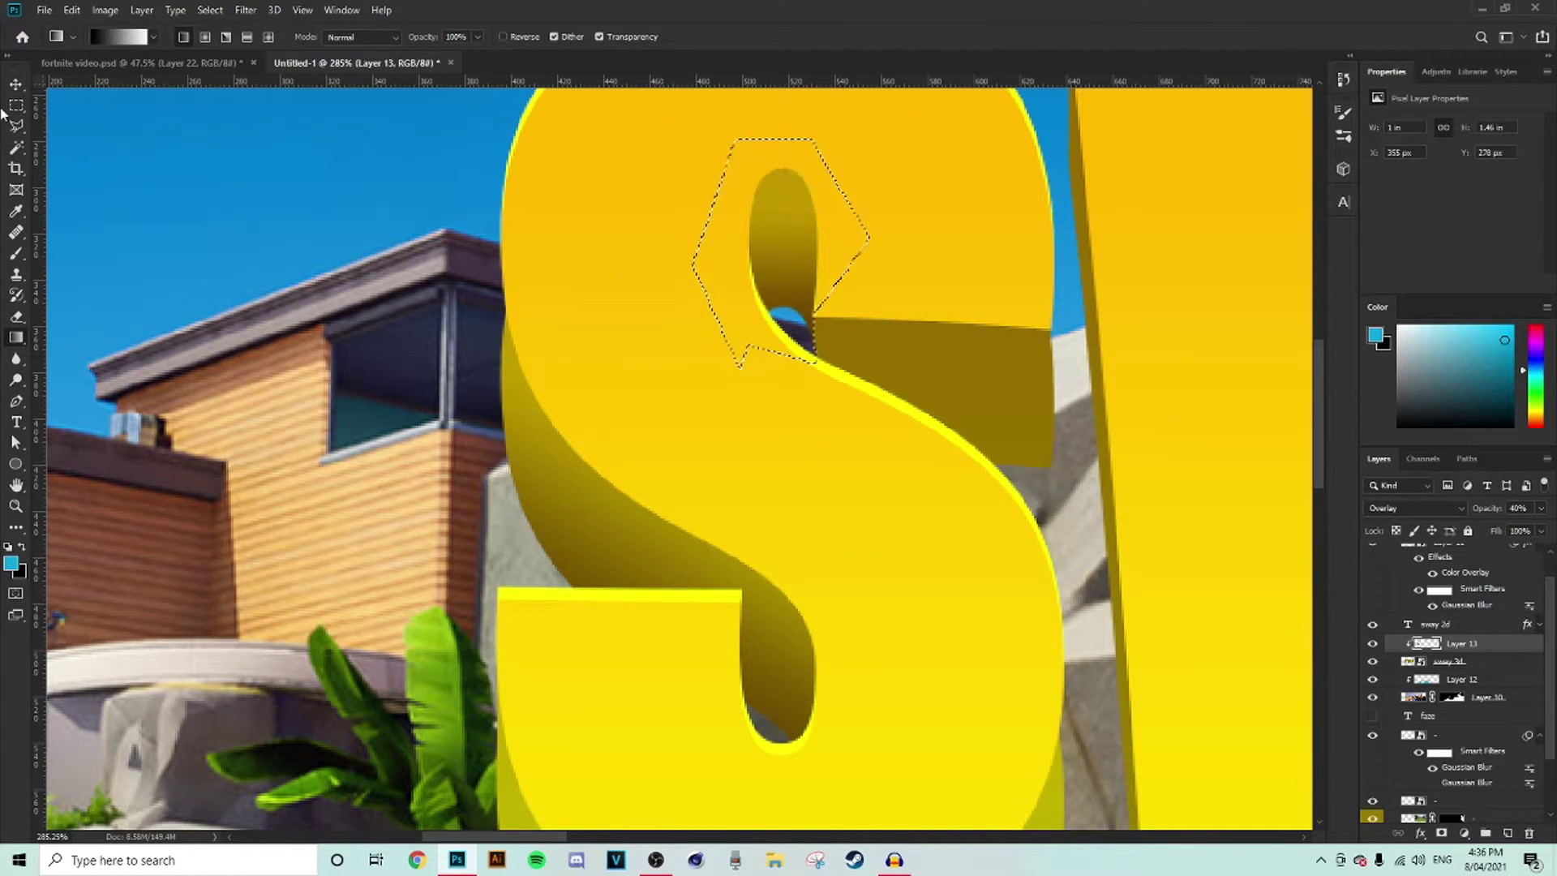
- Select the extrusion beneath the S's upper arm and shade it with an upward black-to-white gradient
{"action": "left_click", "coordinate": [813, 316]}
{"action": "left_click", "coordinate": [991, 259]}
{"action": "left_click", "coordinate": [1051, 298]}
{"action": "left_click", "coordinate": [1056, 505]}
{"action": "double_click", "coordinate": [922, 472]}
{"action": "key", "text": "g"}
{"action": "left_click_drag", "start_coordinate": [931, 460], "coordinate": [938, 310]}
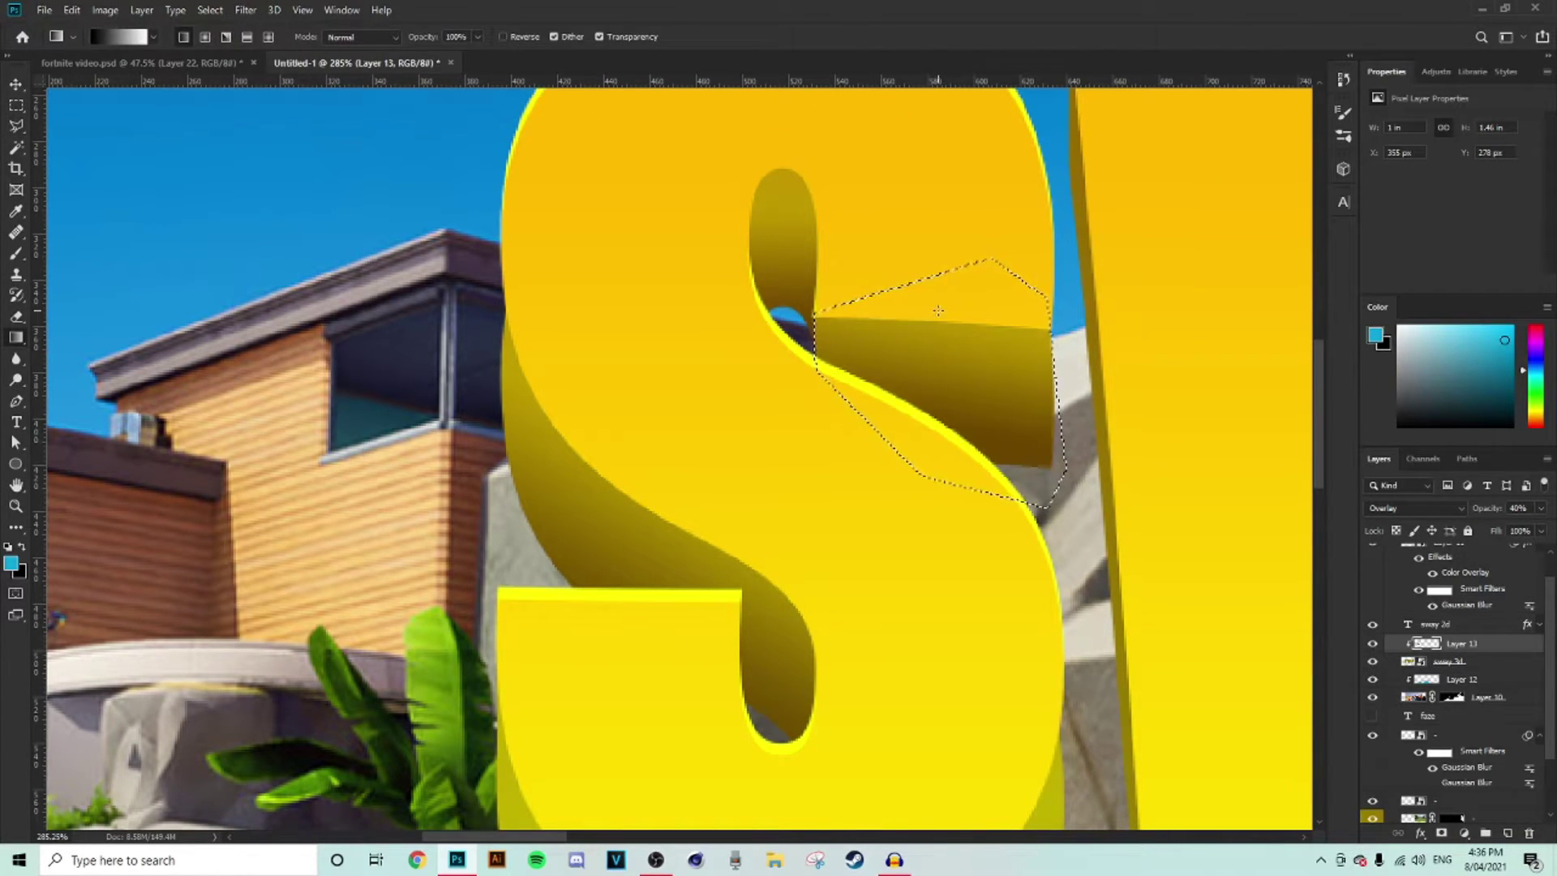
- Select the extrusion beneath the W's left foot, shade it with an upward gradient and deselect
{"action": "scroll", "coordinate": [896, 402], "scroll_direction": "down", "scroll_amount": 6}
{"action": "key", "text": "l"}
{"action": "scroll", "coordinate": [983, 515], "scroll_direction": "up", "scroll_amount": 8}
{"action": "left_click", "coordinate": [873, 511]}
{"action": "left_click", "coordinate": [870, 695]}
{"action": "left_click", "coordinate": [1286, 747]}
{"action": "left_click", "coordinate": [1214, 678]}
{"action": "left_click", "coordinate": [1213, 514]}
{"action": "double_click", "coordinate": [1086, 438]}
{"action": "key", "text": "g"}
{"action": "left_click_drag", "start_coordinate": [1054, 685], "coordinate": [1063, 531]}
{"action": "key", "text": "m"}
{"action": "key", "text": "l"}
{"action": "key", "text": "m"}
{"action": "key", "text": "ctrl+d"}
- Select the W's long left side extrusion with the Polygonal Lasso and shade it with an upward gradient
{"action": "key", "text": "l"}
{"action": "left_click", "coordinate": [875, 685]}
{"action": "scroll", "coordinate": [872, 567], "scroll_direction": "up", "scroll_amount": 10}
{"action": "left_click", "coordinate": [750, 158]}
{"action": "left_click", "coordinate": [894, 186]}
{"action": "scroll", "coordinate": [924, 405], "scroll_direction": "down", "scroll_amount": 4}
{"action": "double_click", "coordinate": [960, 727]}
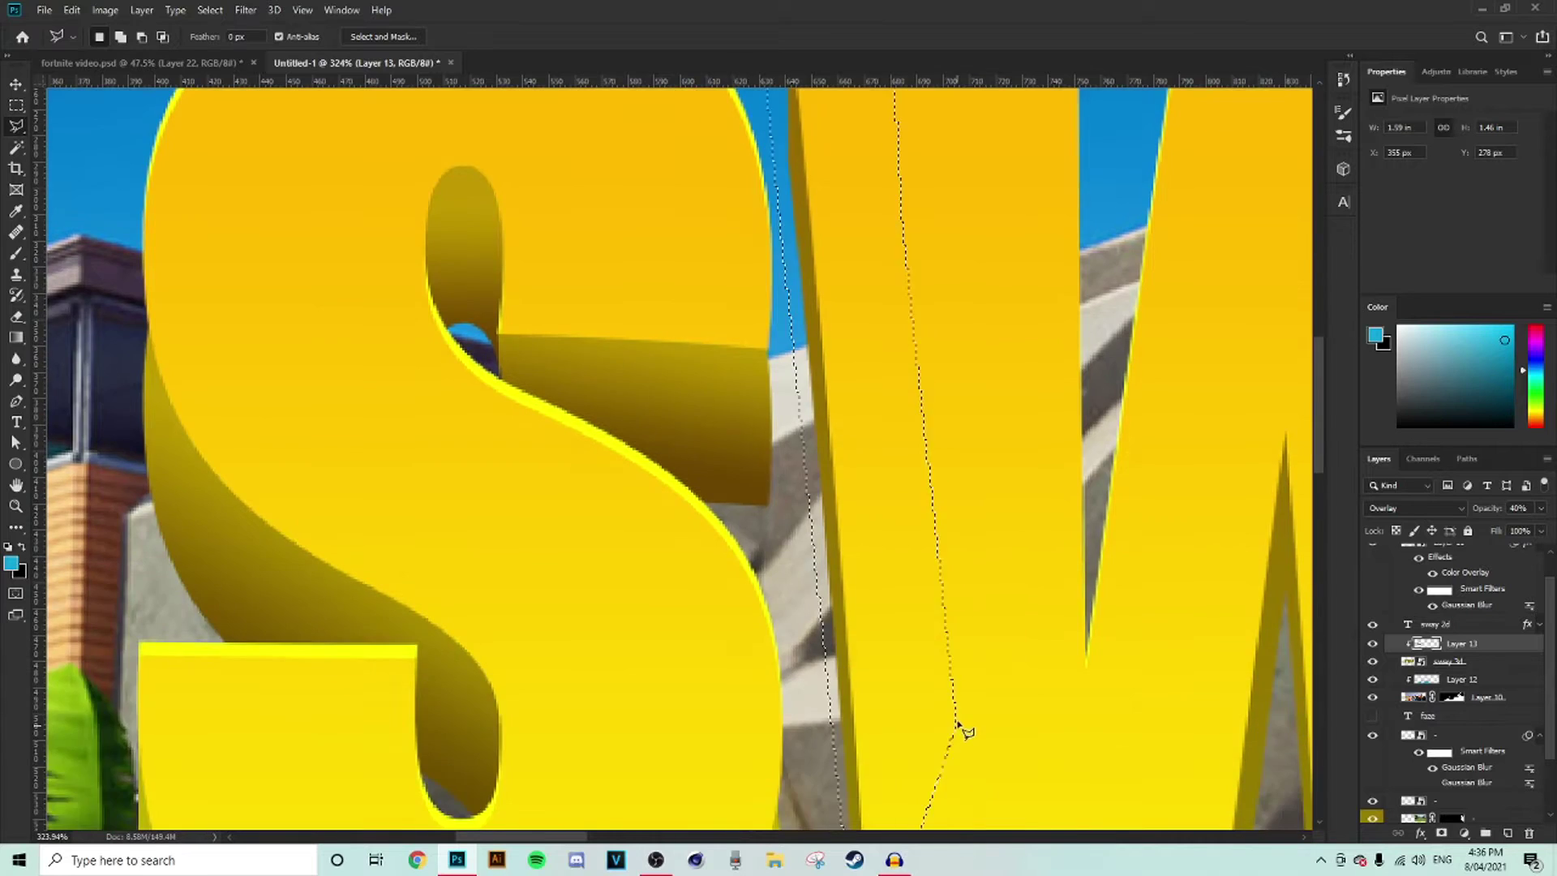
{"action": "scroll", "coordinate": [948, 658], "scroll_direction": "down", "scroll_amount": 6}
{"action": "key", "text": "g"}
{"action": "left_click_drag", "start_coordinate": [932, 782], "coordinate": [920, 567]}
{"action": "key", "text": "m"}
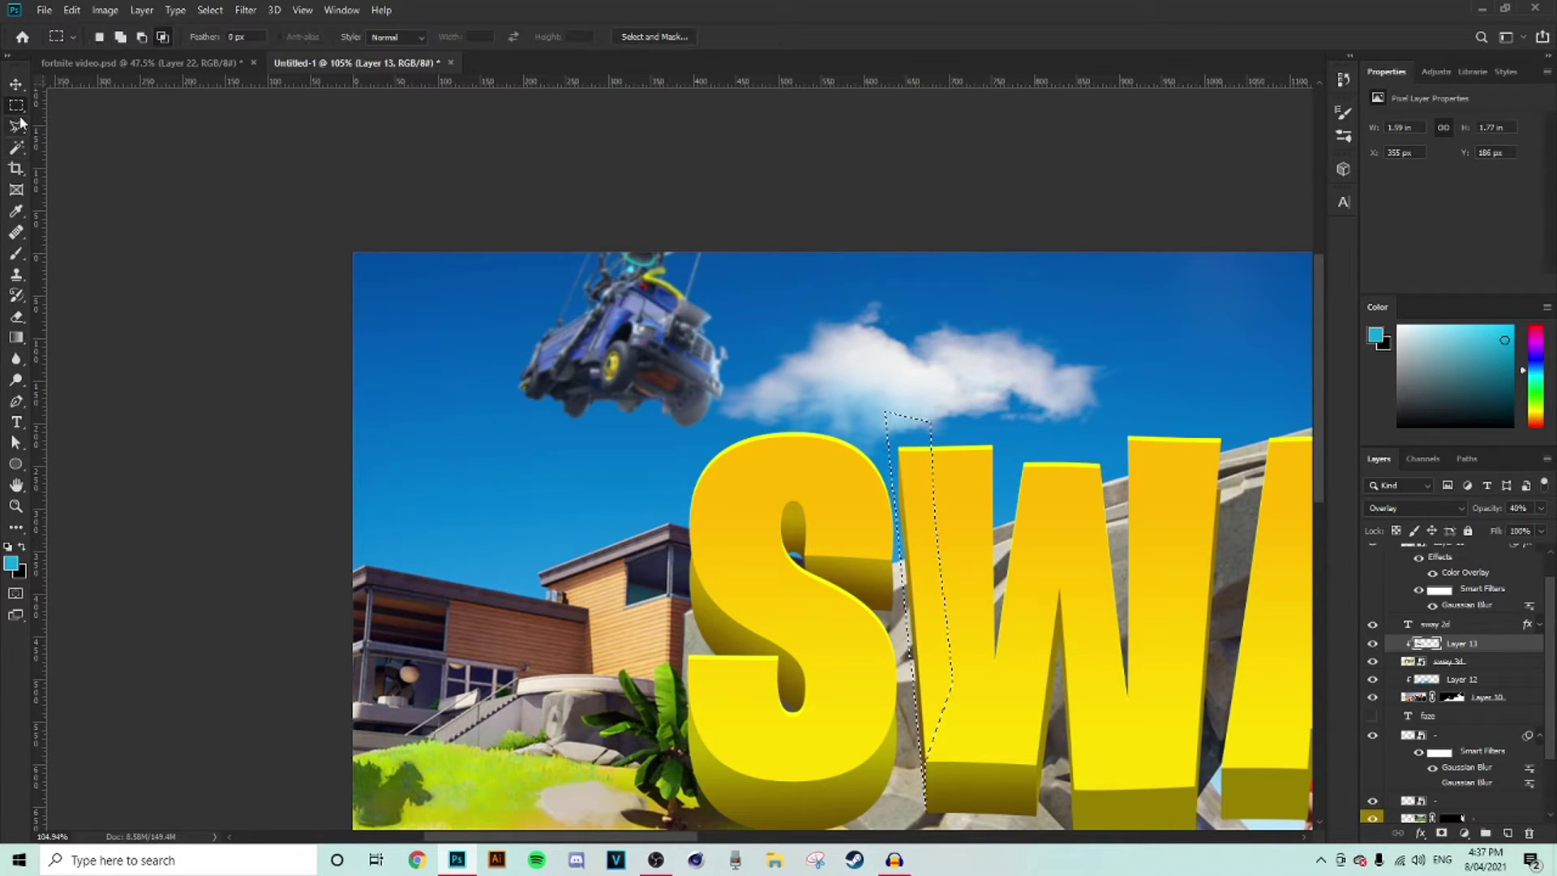
- Select the inner side extrusion of the W's left foot with the Polygonal Lasso, shade it with an upward gradient and deselect
{"action": "key", "text": "ctrl+d"}
{"action": "key", "text": "l"}
{"action": "scroll", "coordinate": [1092, 715], "scroll_direction": "up", "scroll_amount": 12}
{"action": "scroll", "coordinate": [1011, 755], "scroll_direction": "down", "scroll_amount": 3}
{"action": "left_click", "coordinate": [1011, 754]}
{"action": "left_click", "coordinate": [1012, 541]}
{"action": "left_click", "coordinate": [1063, 163]}
{"action": "left_click", "coordinate": [1097, 125]}
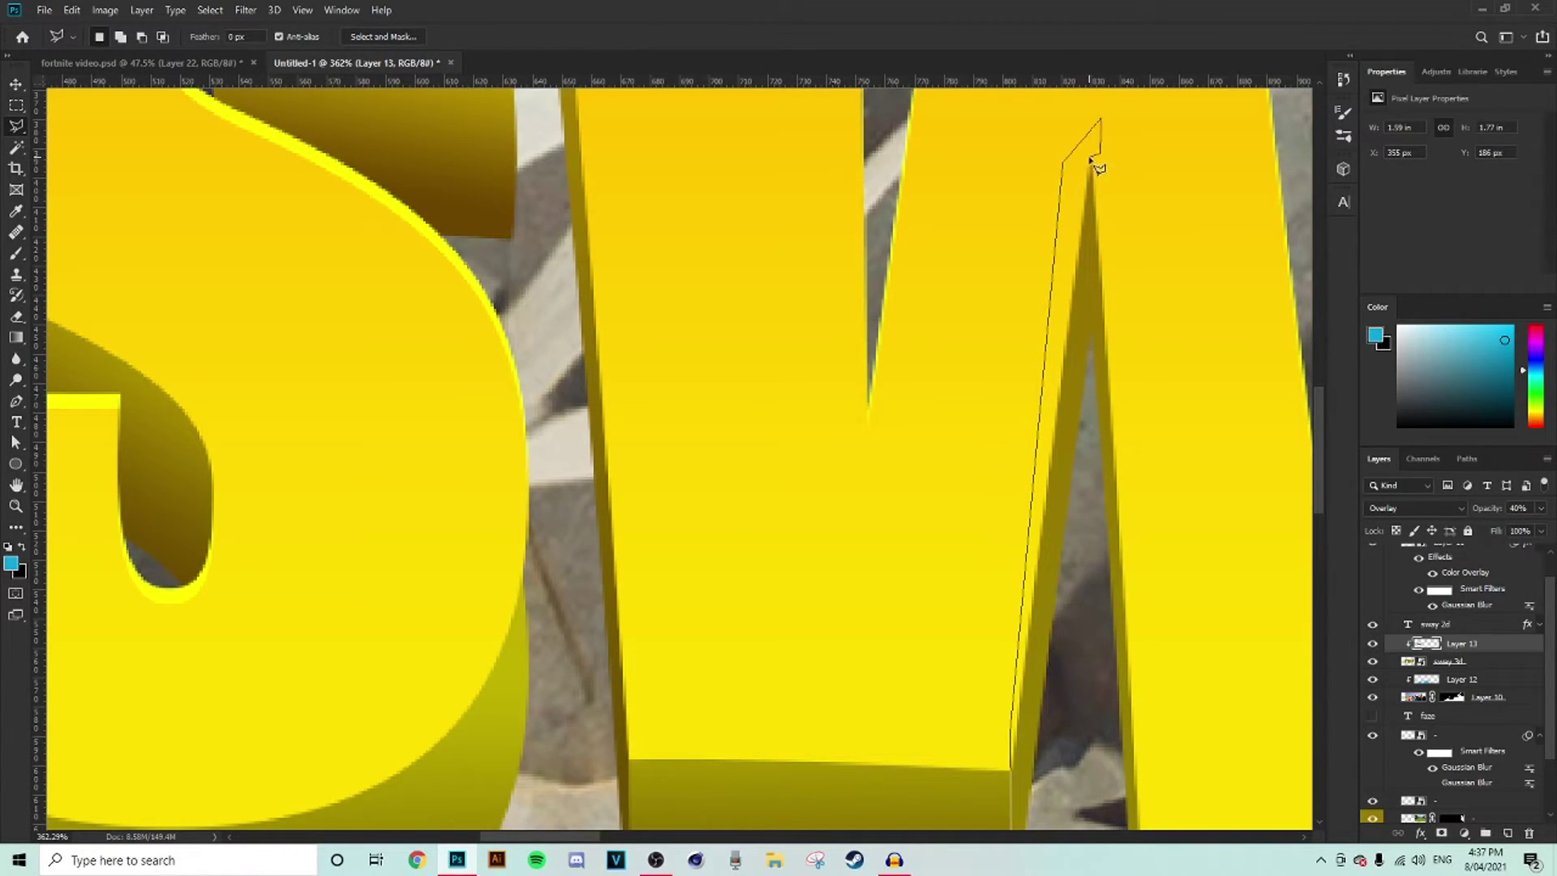
{"action": "left_click", "coordinate": [1091, 373]}
{"action": "double_click", "coordinate": [1045, 766]}
{"action": "scroll", "coordinate": [1098, 544], "scroll_direction": "down", "scroll_amount": 4}
{"action": "scroll", "coordinate": [1097, 552], "scroll_direction": "up", "scroll_amount": 2}
{"action": "key", "text": "g"}
{"action": "scroll", "coordinate": [990, 635], "scroll_direction": "up", "scroll_amount": 2}
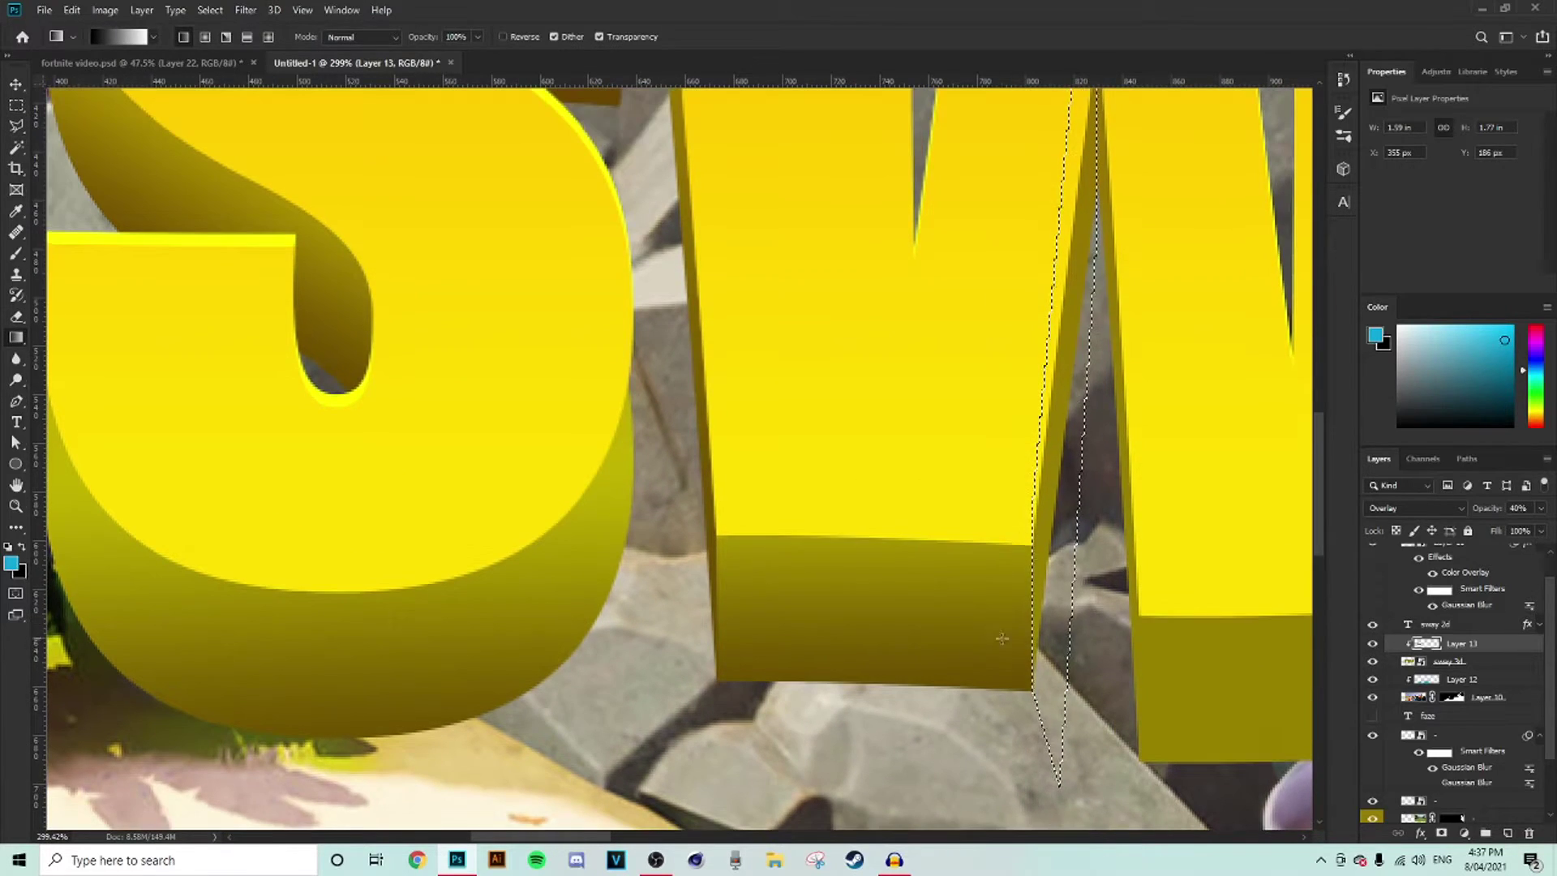
{"action": "left_click_drag", "start_coordinate": [1029, 622], "coordinate": [966, 412]}
{"action": "key", "text": "m"}
{"action": "key", "text": "ctrl+d"}
- Select the extrusion beneath the W's right foot, shade it with a black-to-white gradient and deselect
{"action": "scroll", "coordinate": [965, 410], "scroll_direction": "down", "scroll_amount": 12}
{"action": "scroll", "coordinate": [1105, 455], "scroll_direction": "right", "scroll_amount": 4}
{"action": "scroll", "coordinate": [1105, 455], "scroll_direction": "up", "scroll_amount": 9}
{"action": "scroll", "coordinate": [390, 368], "scroll_direction": "left", "scroll_amount": 3}
{"action": "key", "text": "l"}
{"action": "scroll", "coordinate": [390, 368], "scroll_direction": "up", "scroll_amount": 1}
{"action": "left_click", "coordinate": [587, 568]}
{"action": "left_click", "coordinate": [585, 697]}
{"action": "left_click", "coordinate": [888, 701]}
{"action": "left_click", "coordinate": [853, 673]}
{"action": "left_click", "coordinate": [853, 528]}
{"action": "left_click", "coordinate": [653, 481]}
{"action": "left_click", "coordinate": [585, 569]}
{"action": "key", "text": "m"}
{"action": "key", "text": "ctrl+d"}
- Make the sway 3d layer active and set the foreground colour to the extrusion's dark gold
{"action": "key", "text": "l"}
{"action": "scroll", "coordinate": [858, 401], "scroll_direction": "down", "scroll_amount": 8}
{"action": "scroll", "coordinate": [930, 324], "scroll_direction": "up", "scroll_amount": 10}
{"action": "key", "text": "alt+["}
{"action": "left_click", "coordinate": [11, 563]}
{"action": "left_click", "coordinate": [803, 248]}
{"action": "key", "text": "Return"}
- Lasso the missing extrusion strip at the W's upper right edge, rasterize the sway 3d layer and fill the selection with dark gold
{"action": "scroll", "coordinate": [754, 142], "scroll_direction": "up", "scroll_amount": 6}
{"action": "left_click", "coordinate": [849, 111]}
{"action": "left_click", "coordinate": [848, 317]}
{"action": "left_click", "coordinate": [812, 386]}
{"action": "left_click", "coordinate": [761, 159]}
{"action": "left_click", "coordinate": [846, 114]}
{"action": "right_click", "coordinate": [1449, 662]}
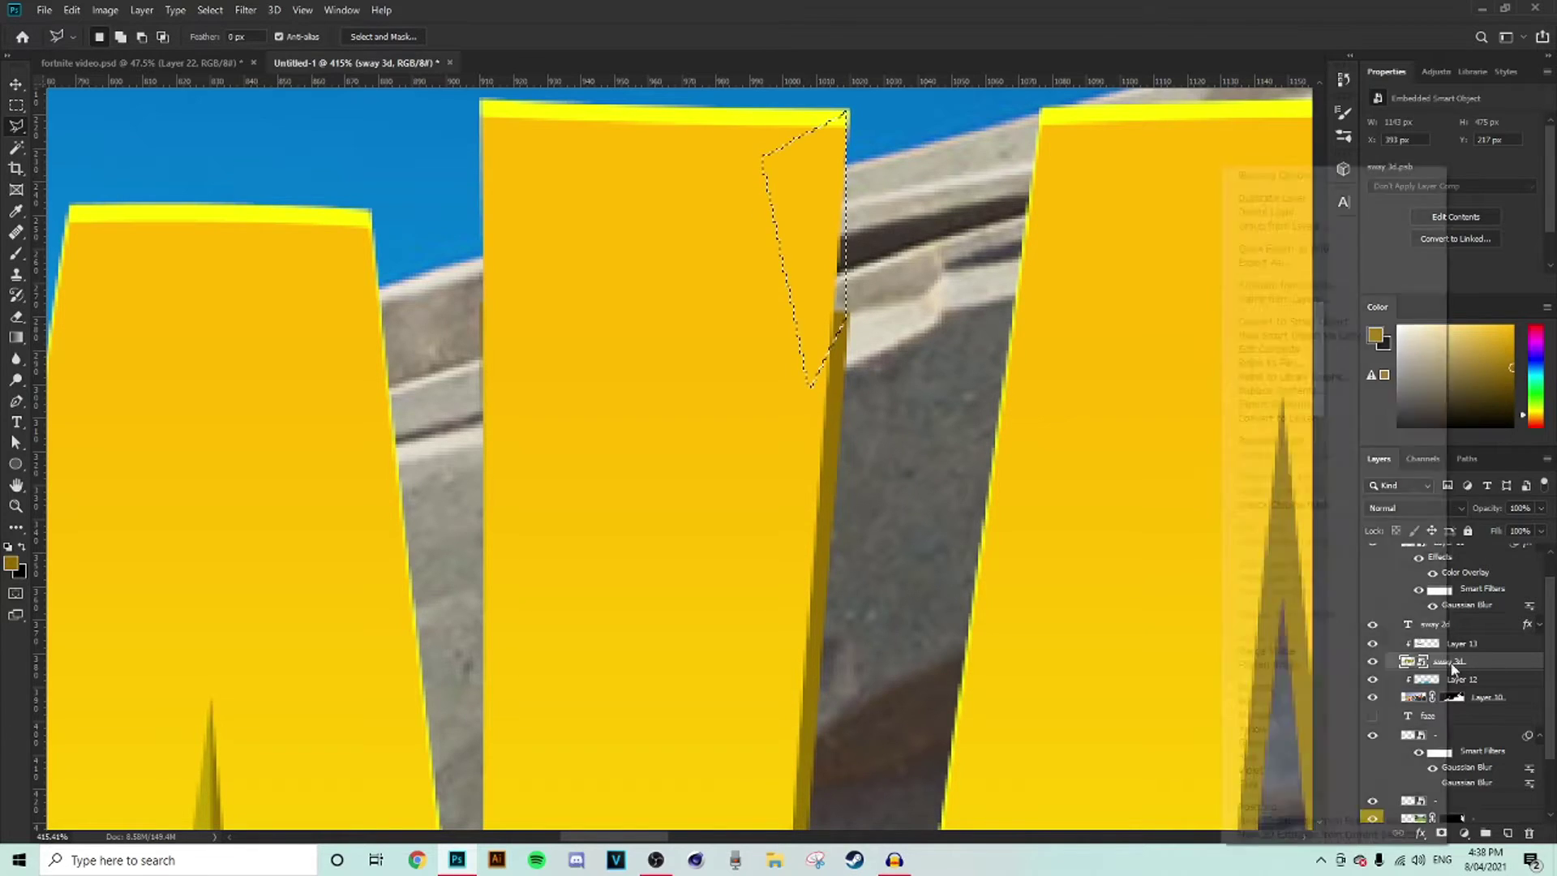
{"action": "left_click", "coordinate": [1290, 440]}
{"action": "key", "text": "alt+BackSpace"}
{"action": "key", "text": "ctrl+d"}
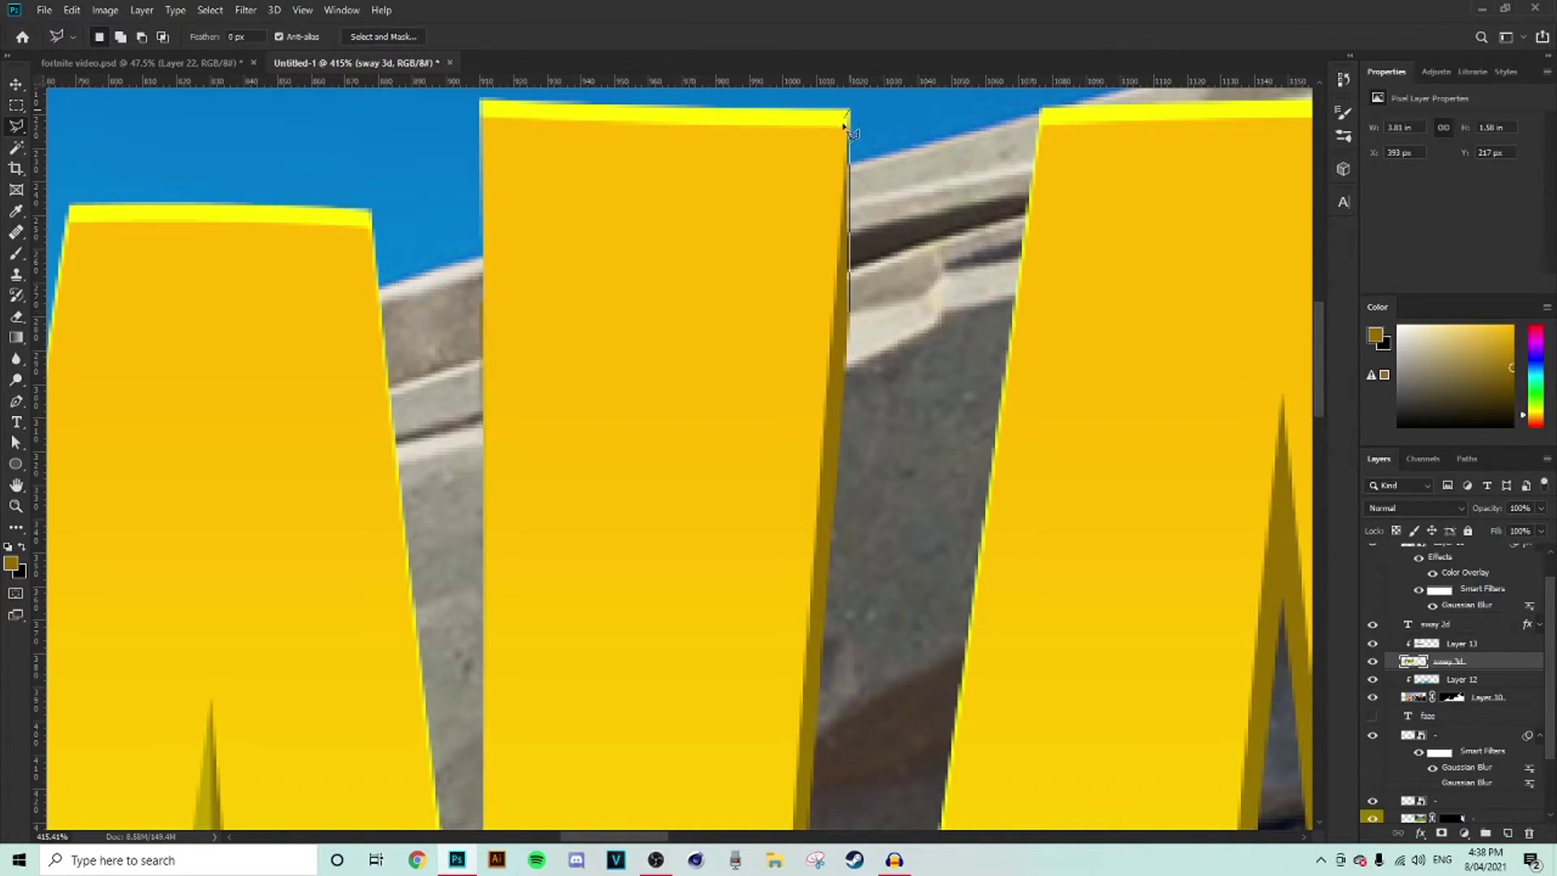
- Clear the selection, convert the sway 3d layer back to a smart object and make Layer 13 active
{"action": "key", "text": "ctrl+d"}
{"action": "key", "text": "m"}
{"action": "right_click", "coordinate": [1460, 661]}
{"action": "left_click", "coordinate": [1297, 409]}
{"action": "left_click", "coordinate": [1461, 643]}
- Select the W's long right side extrusion, shade it with a downward gradient and deselect
{"action": "scroll", "coordinate": [745, 503], "scroll_direction": "down", "scroll_amount": 4}
{"action": "key", "text": "l"}
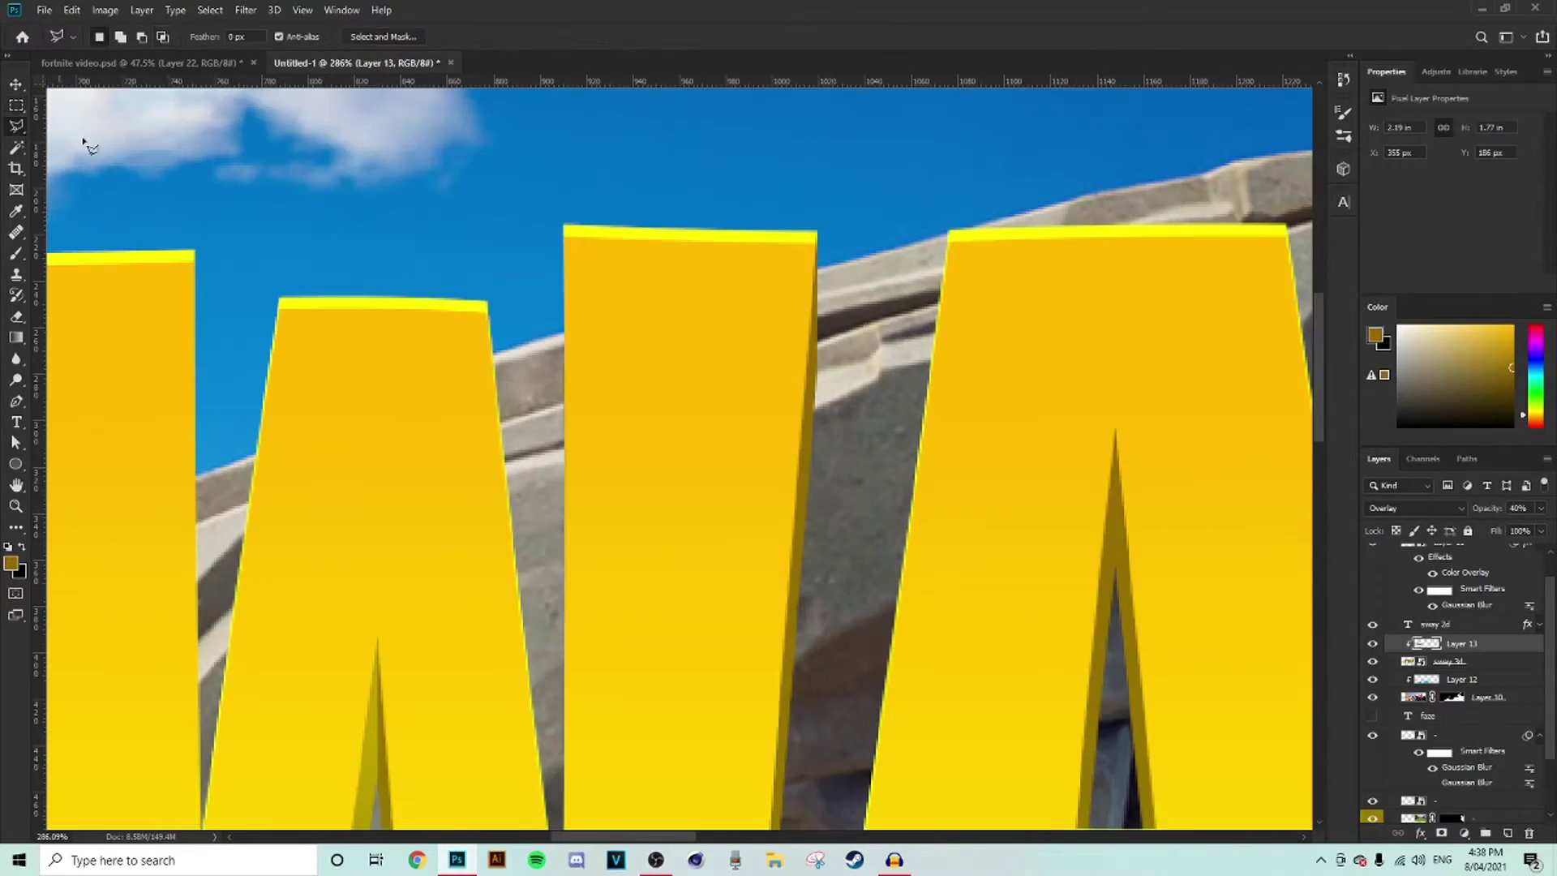
{"action": "scroll", "coordinate": [85, 145], "scroll_direction": "down", "scroll_amount": 6}
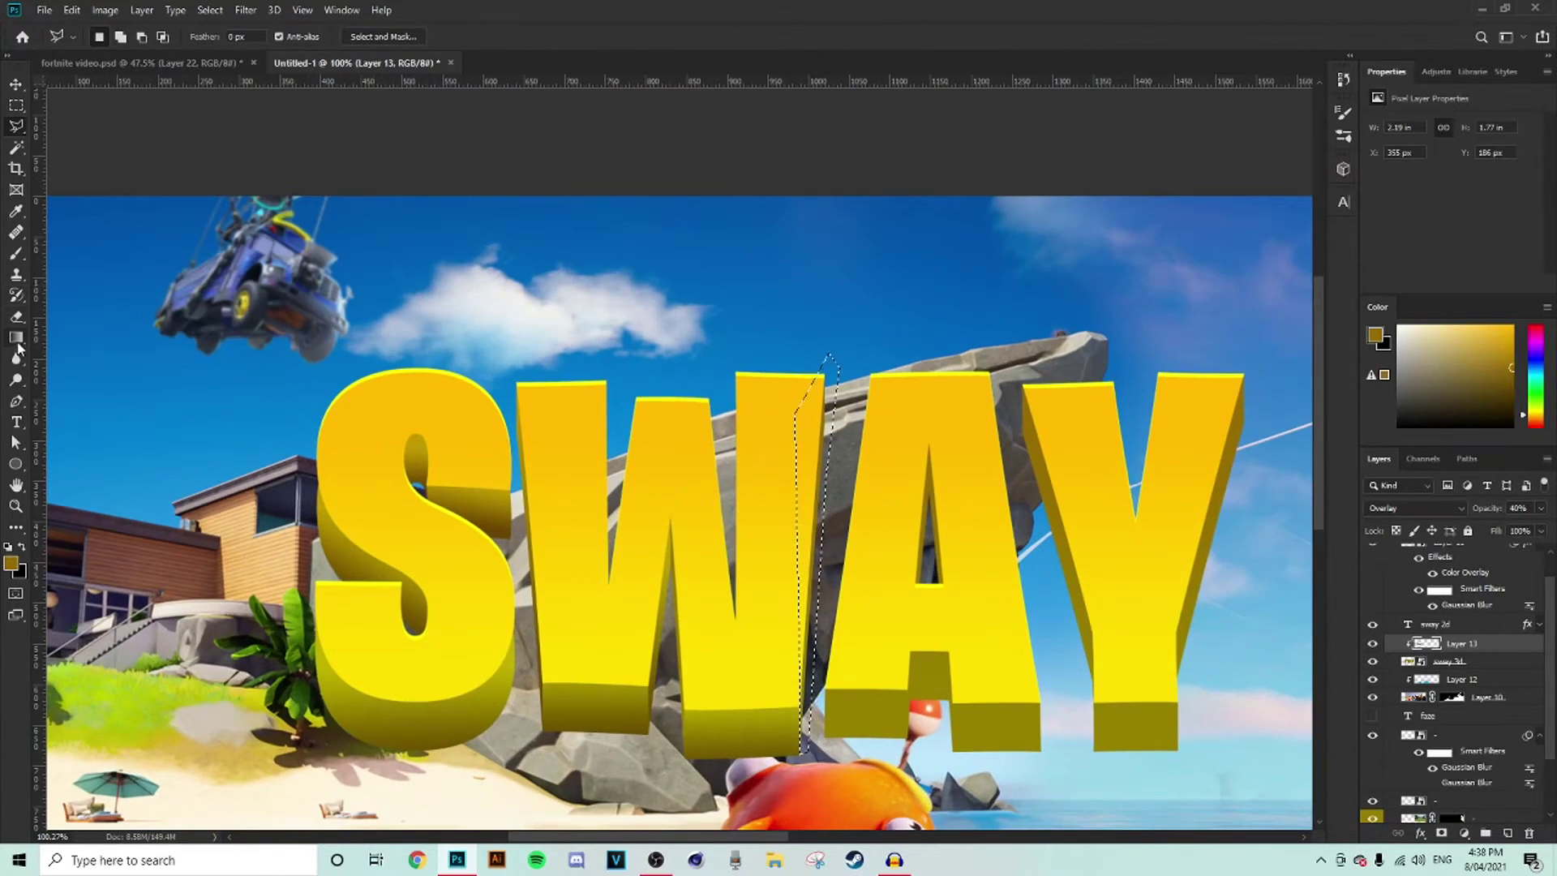
{"action": "left_click", "coordinate": [17, 337]}
{"action": "left_click_drag", "start_coordinate": [833, 389], "coordinate": [824, 487]}
{"action": "key", "text": "ctrl+d"}
- Select the extrusion beneath the A's left foot and shade it with an upward gradient
{"action": "left_click", "coordinate": [16, 126]}
{"action": "scroll", "coordinate": [937, 747], "scroll_direction": "up", "scroll_amount": 6}
{"action": "left_click", "coordinate": [844, 568]}
{"action": "left_click", "coordinate": [844, 743]}
{"action": "left_click", "coordinate": [576, 755]}
{"action": "left_click", "coordinate": [564, 663]}
{"action": "left_click", "coordinate": [597, 515]}
{"action": "left_click", "coordinate": [759, 498]}
{"action": "left_click", "coordinate": [844, 568]}
{"action": "left_click", "coordinate": [16, 337]}
{"action": "left_click_drag", "start_coordinate": [714, 766], "coordinate": [713, 552]}
- Select the extrusion under the A's crossbar between its legs, shade it with an upward gradient and deselect
{"action": "key", "text": "l"}
{"action": "left_click", "coordinate": [838, 415]}
{"action": "left_click", "coordinate": [853, 638]}
{"action": "left_click", "coordinate": [972, 623]}
{"action": "left_click", "coordinate": [972, 390]}
{"action": "double_click", "coordinate": [883, 375]}
{"action": "left_click", "coordinate": [16, 337]}
{"action": "left_click_drag", "start_coordinate": [912, 624], "coordinate": [912, 450]}
{"action": "left_click", "coordinate": [16, 106]}
{"action": "key", "text": "ctrl+d"}
- Select the extrusion beneath the A's right foot and shade it with an upward gradient
{"action": "left_click", "coordinate": [16, 126]}
{"action": "left_click", "coordinate": [983, 609]}
{"action": "left_click", "coordinate": [986, 778]}
{"action": "left_click", "coordinate": [1216, 762]}
{"action": "left_click", "coordinate": [1277, 598]}
{"action": "double_click", "coordinate": [1007, 524]}
{"action": "left_click", "coordinate": [16, 338]}
{"action": "left_click_drag", "start_coordinate": [1098, 776], "coordinate": [1098, 598]}
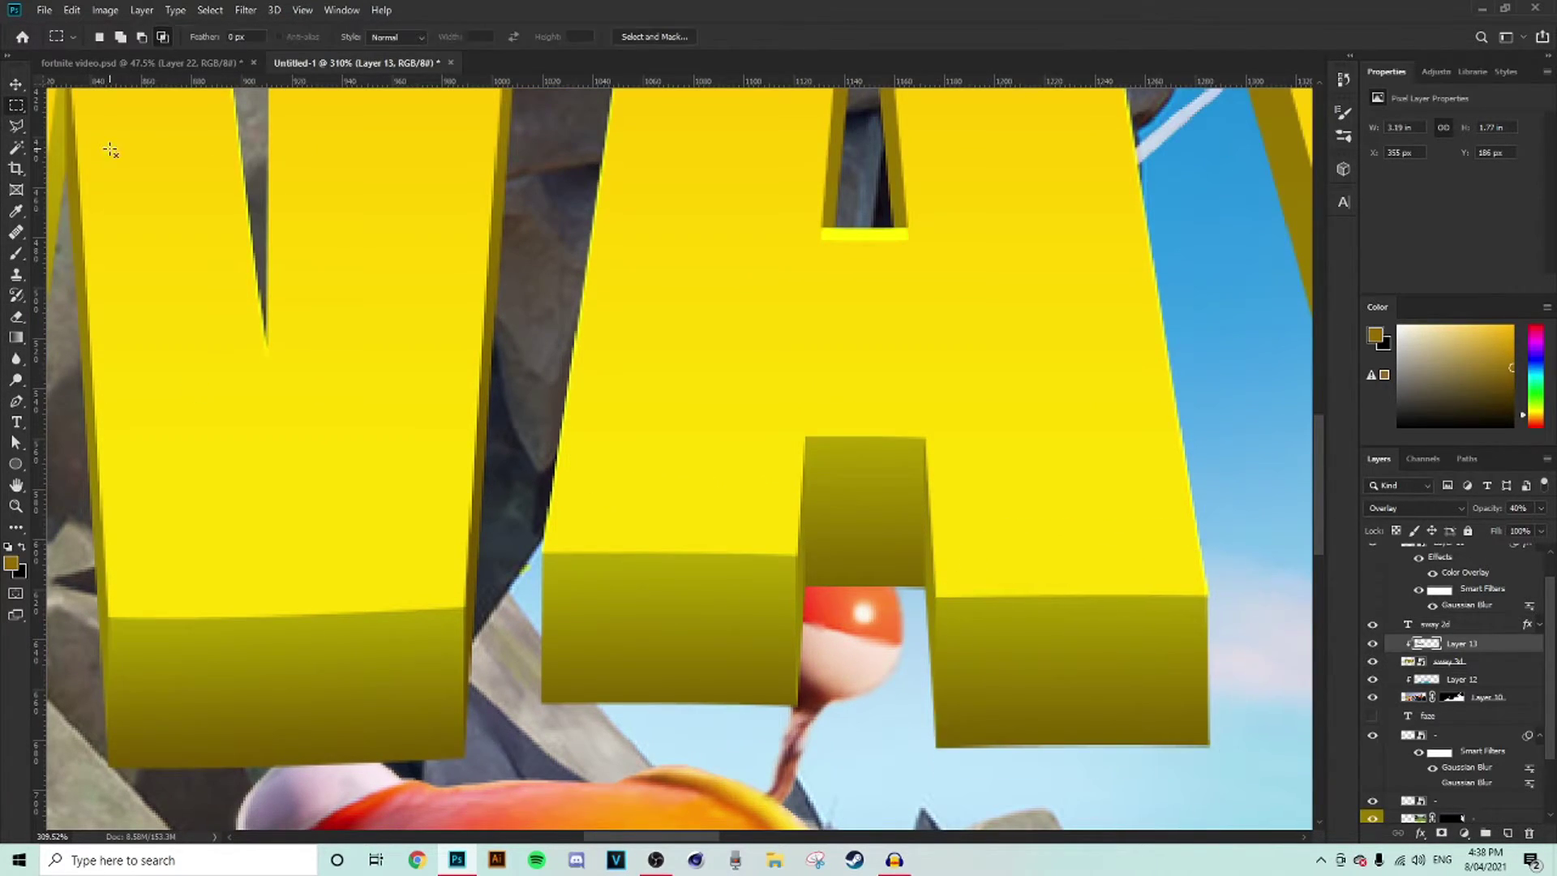
{"action": "scroll", "coordinate": [109, 149], "scroll_direction": "down", "scroll_amount": 10}
- Select the left side extrusion inside the A's triangular opening, shade it with a downward gradient and deselect
{"action": "left_click", "coordinate": [16, 126]}
{"action": "scroll", "coordinate": [680, 458], "scroll_direction": "up", "scroll_amount": 9}
{"action": "left_click", "coordinate": [1012, 345]}
{"action": "left_click", "coordinate": [991, 618]}
{"action": "left_click", "coordinate": [900, 594]}
{"action": "double_click", "coordinate": [969, 174]}
{"action": "key", "text": "g"}
{"action": "left_click_drag", "start_coordinate": [965, 190], "coordinate": [994, 572]}
{"action": "key", "text": "l"}
{"action": "key", "text": "ctrl+d"}
- Select the right side extrusion inside the A's triangular opening, shade it with a downward gradient and deselect
{"action": "left_click", "coordinate": [1020, 643]}
{"action": "left_click", "coordinate": [1062, 636]}
{"action": "left_click", "coordinate": [1113, 504]}
{"action": "double_click", "coordinate": [1050, 174]}
{"action": "key", "text": "g"}
{"action": "left_click_drag", "start_coordinate": [1020, 191], "coordinate": [1031, 568]}
{"action": "key", "text": "m"}
{"action": "key", "text": "ctrl+d"}
- Select the extrusion beneath the Y's foot and shade it with an upward gradient
{"action": "scroll", "coordinate": [1067, 418], "scroll_direction": "down", "scroll_amount": 9}
{"action": "scroll", "coordinate": [611, 421], "scroll_direction": "up", "scroll_amount": 8}
{"action": "key", "text": "l"}
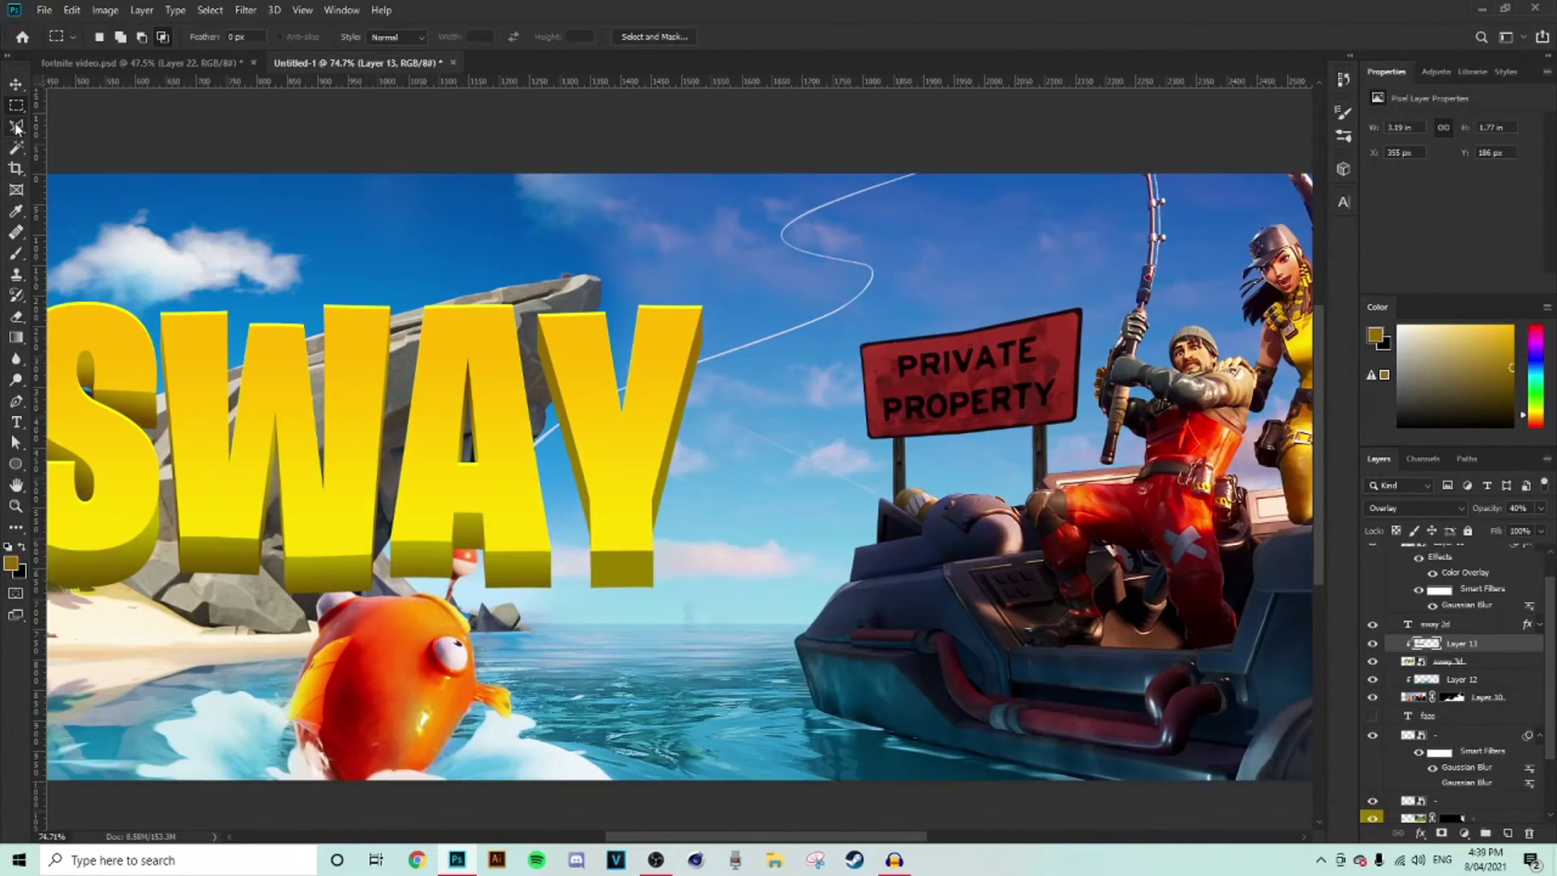
{"action": "left_click", "coordinate": [588, 464]}
{"action": "left_click", "coordinate": [931, 483]}
{"action": "left_click", "coordinate": [910, 625]}
{"action": "double_click", "coordinate": [519, 611]}
{"action": "key", "text": "g"}
{"action": "mouse_move", "coordinate": [730, 435]}
{"action": "left_mouse_down"}
{"action": "mouse_move", "coordinate": [726, 583]}
{"action": "mouse_move", "coordinate": [583, 67]}
{"action": "left_mouse_up"}
{"action": "scroll", "coordinate": [557, 294], "scroll_direction": "down", "scroll_amount": 5}
- Select the Y's left side extrusion with the Polygonal Lasso, shade it with a gradient and deselect
{"action": "scroll", "coordinate": [591, 389], "scroll_direction": "up", "scroll_amount": 6}
{"action": "left_click", "coordinate": [646, 237]}
{"action": "left_click", "coordinate": [852, 570]}
{"action": "left_click", "coordinate": [771, 717]}
{"action": "double_click", "coordinate": [623, 268]}
{"action": "key", "text": "g"}
{"action": "key", "text": "ctrl+d"}
{"action": "key", "text": "m"}
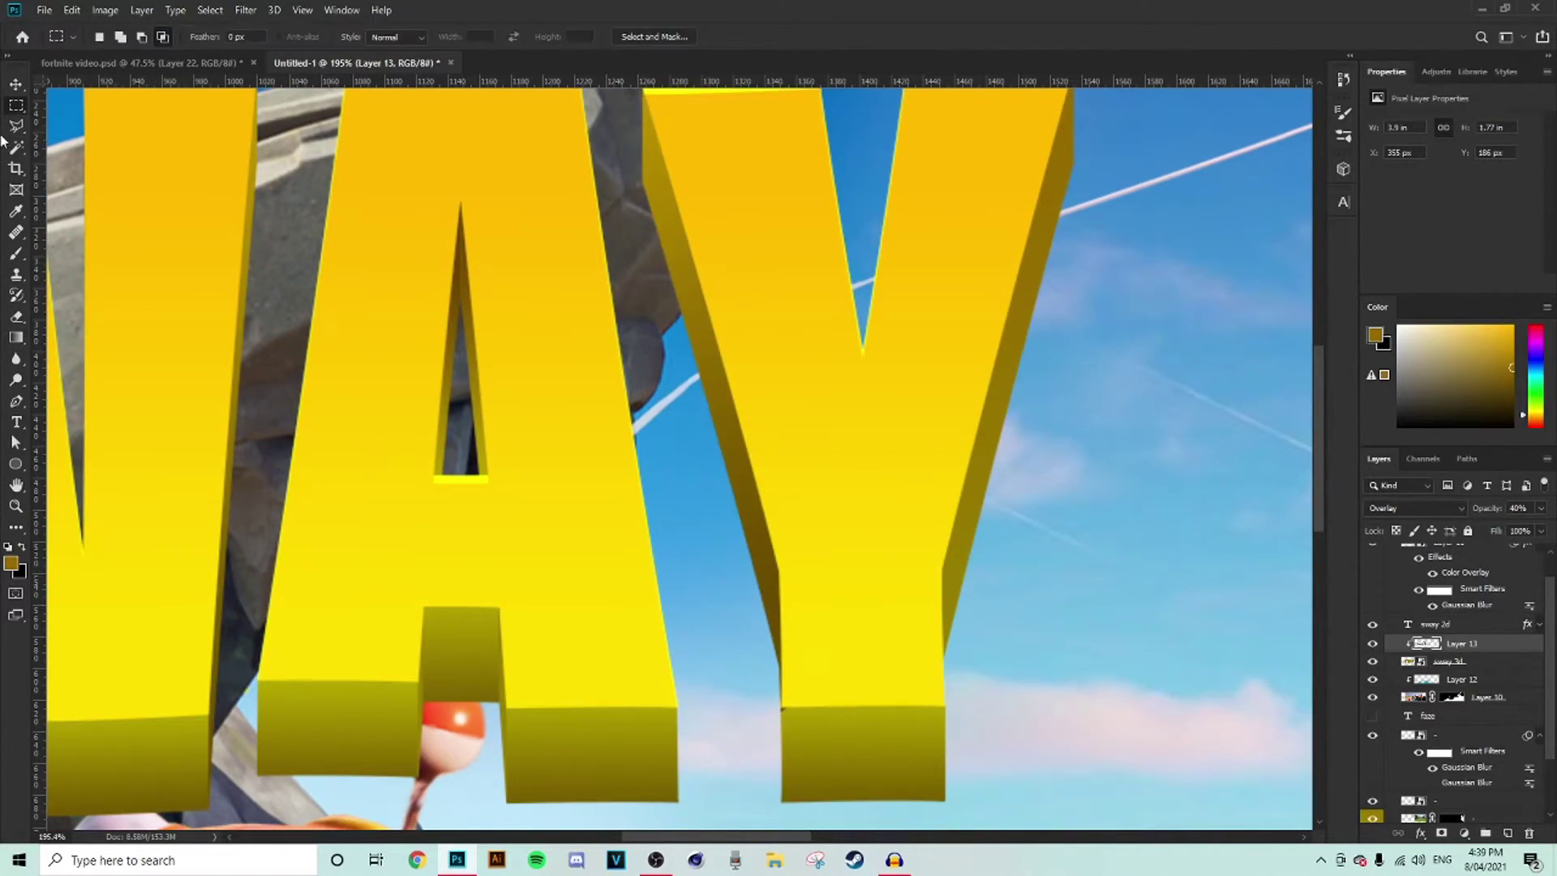
- Select the small shading spill at the lower left corner of the Y's front face
{"action": "scroll", "coordinate": [745, 709], "scroll_direction": "up", "scroll_amount": 3}
{"action": "key", "text": "l"}
{"action": "left_click", "coordinate": [777, 705]}
{"action": "left_click", "coordinate": [803, 742]}
{"action": "left_click", "coordinate": [832, 724]}
{"action": "left_click", "coordinate": [828, 710]}
{"action": "double_click", "coordinate": [808, 685]}
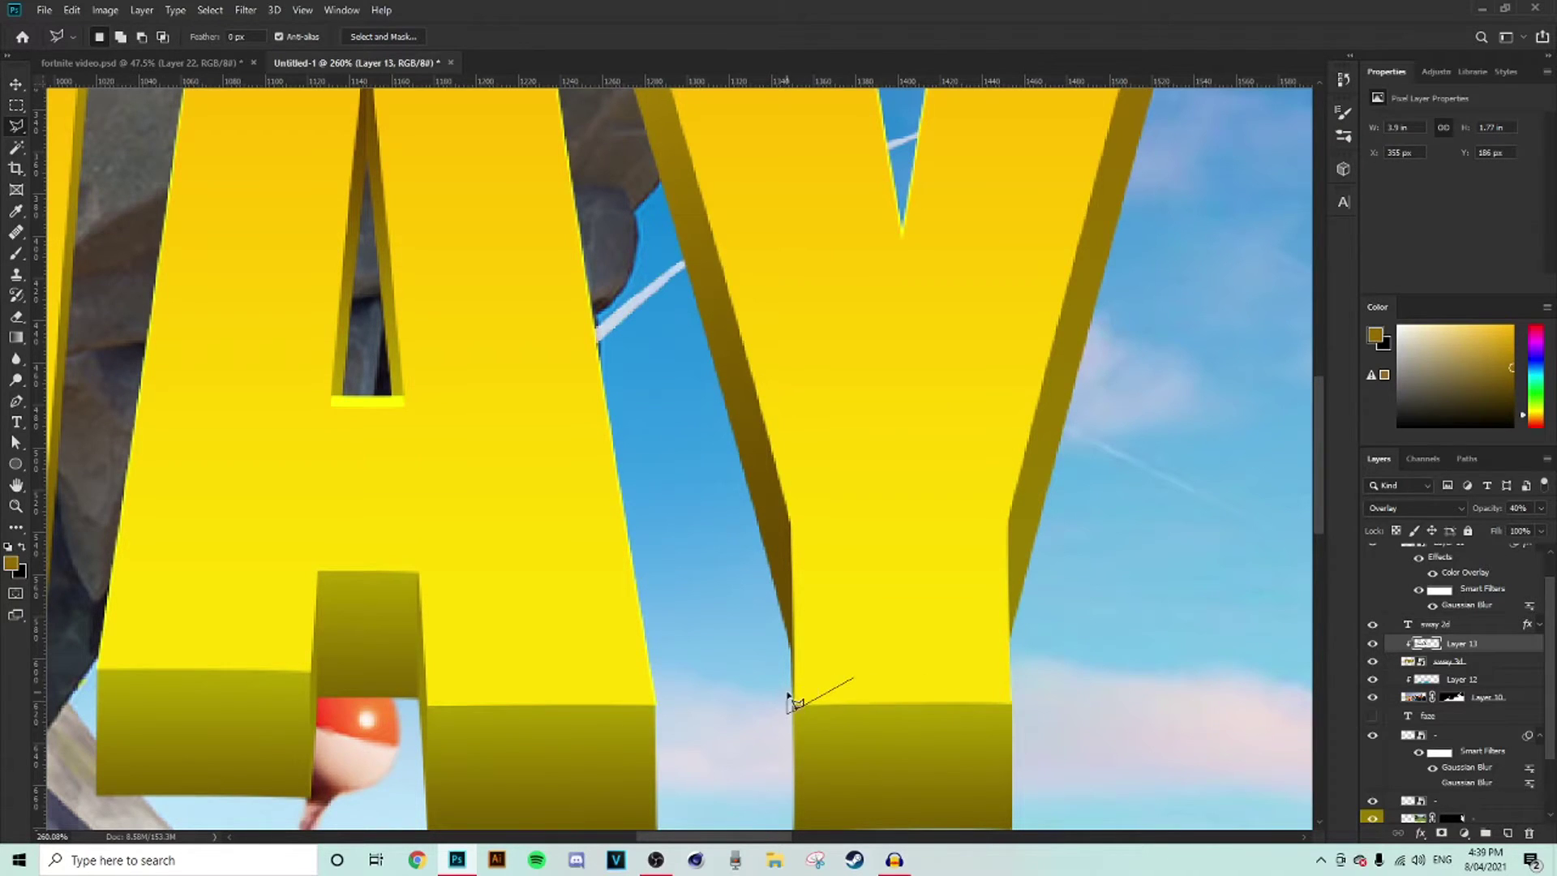
- Select the Y's right side extrusion with the Polygonal Lasso, shade it with an upward gradient and deselect
{"action": "left_click", "coordinate": [1003, 648]}
{"action": "left_click", "coordinate": [979, 568]}
{"action": "left_click", "coordinate": [1146, 135]}
{"action": "left_click", "coordinate": [1201, 129]}
{"action": "left_click", "coordinate": [1216, 341]}
{"action": "double_click", "coordinate": [1098, 722]}
{"action": "key", "text": "g"}
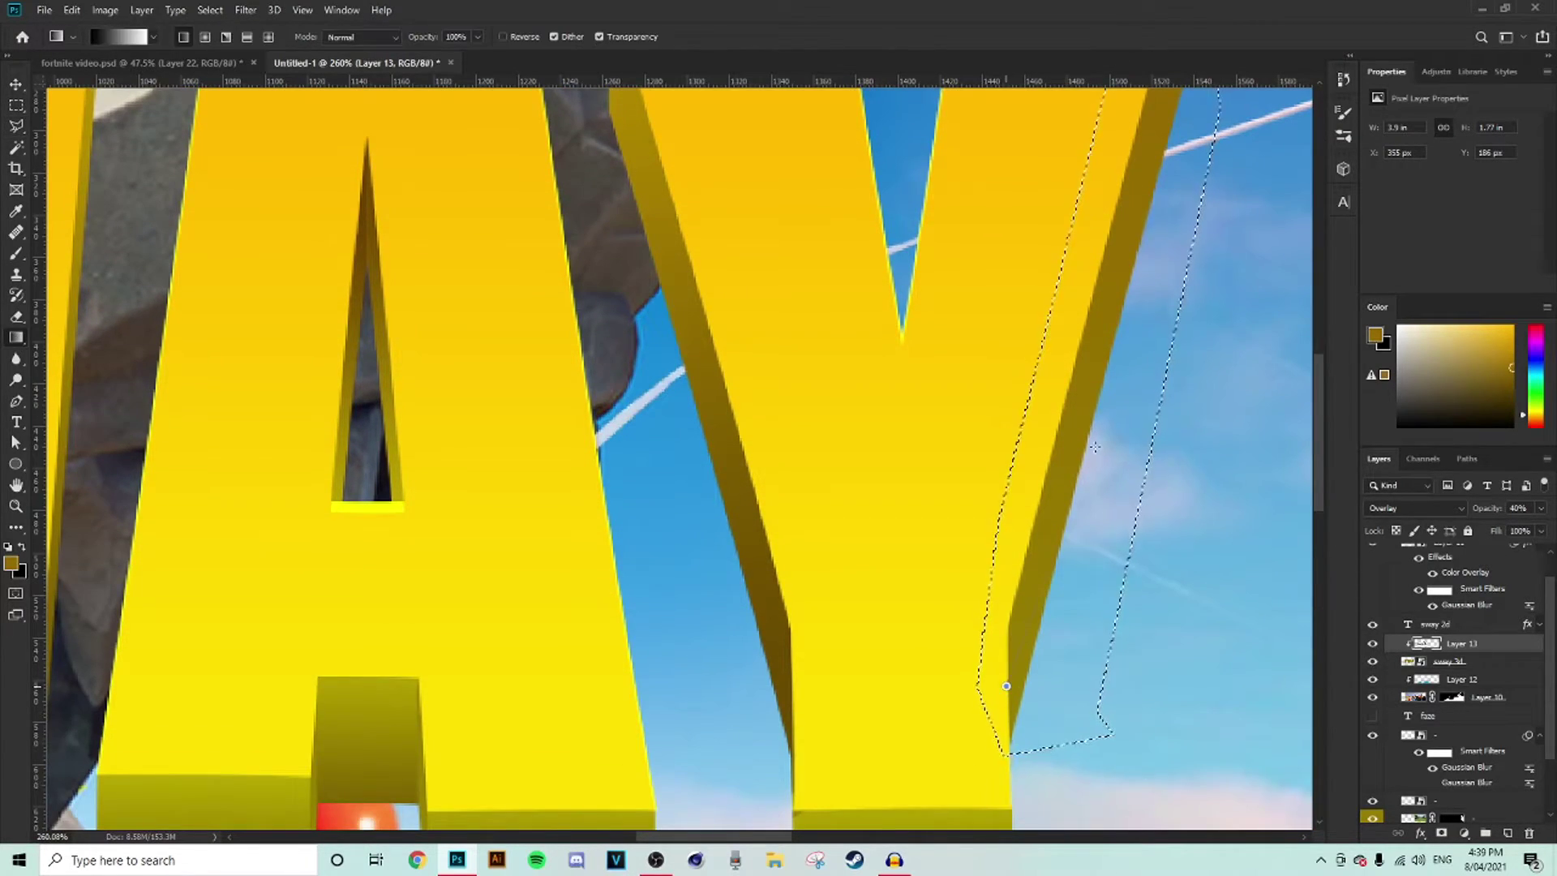
{"action": "scroll", "coordinate": [1167, 422], "scroll_direction": "down", "scroll_amount": 7}
{"action": "key", "text": "ctrl+d"}
{"action": "key", "text": "m"}
{"action": "key", "text": "ctrl+0"}
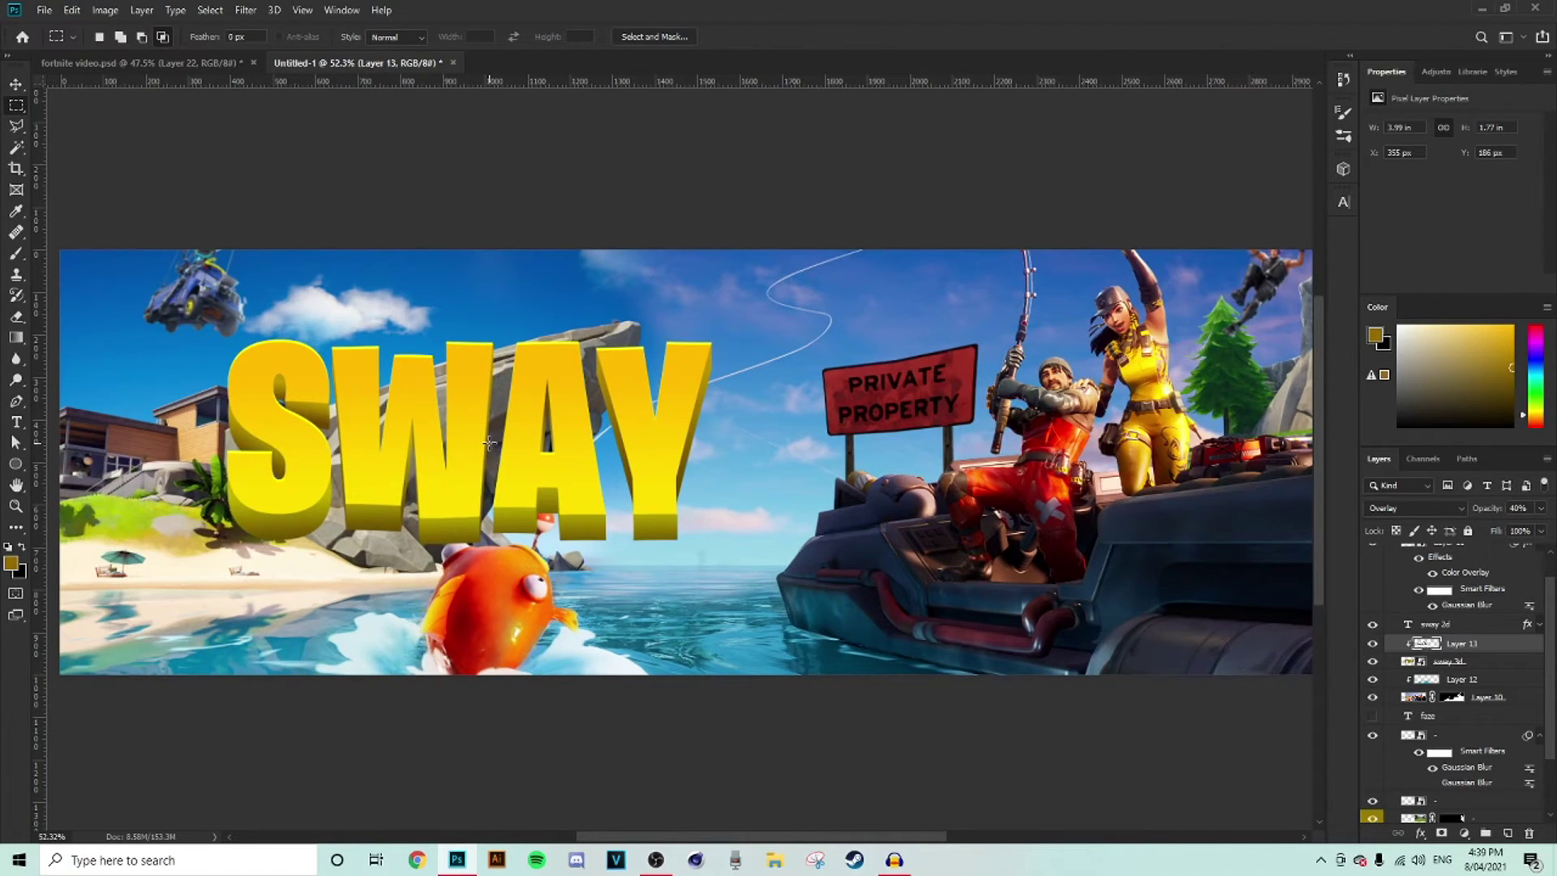
- Duplicate the sway 2d text layer
{"action": "scroll", "coordinate": [490, 442], "scroll_direction": "up", "scroll_amount": 1}
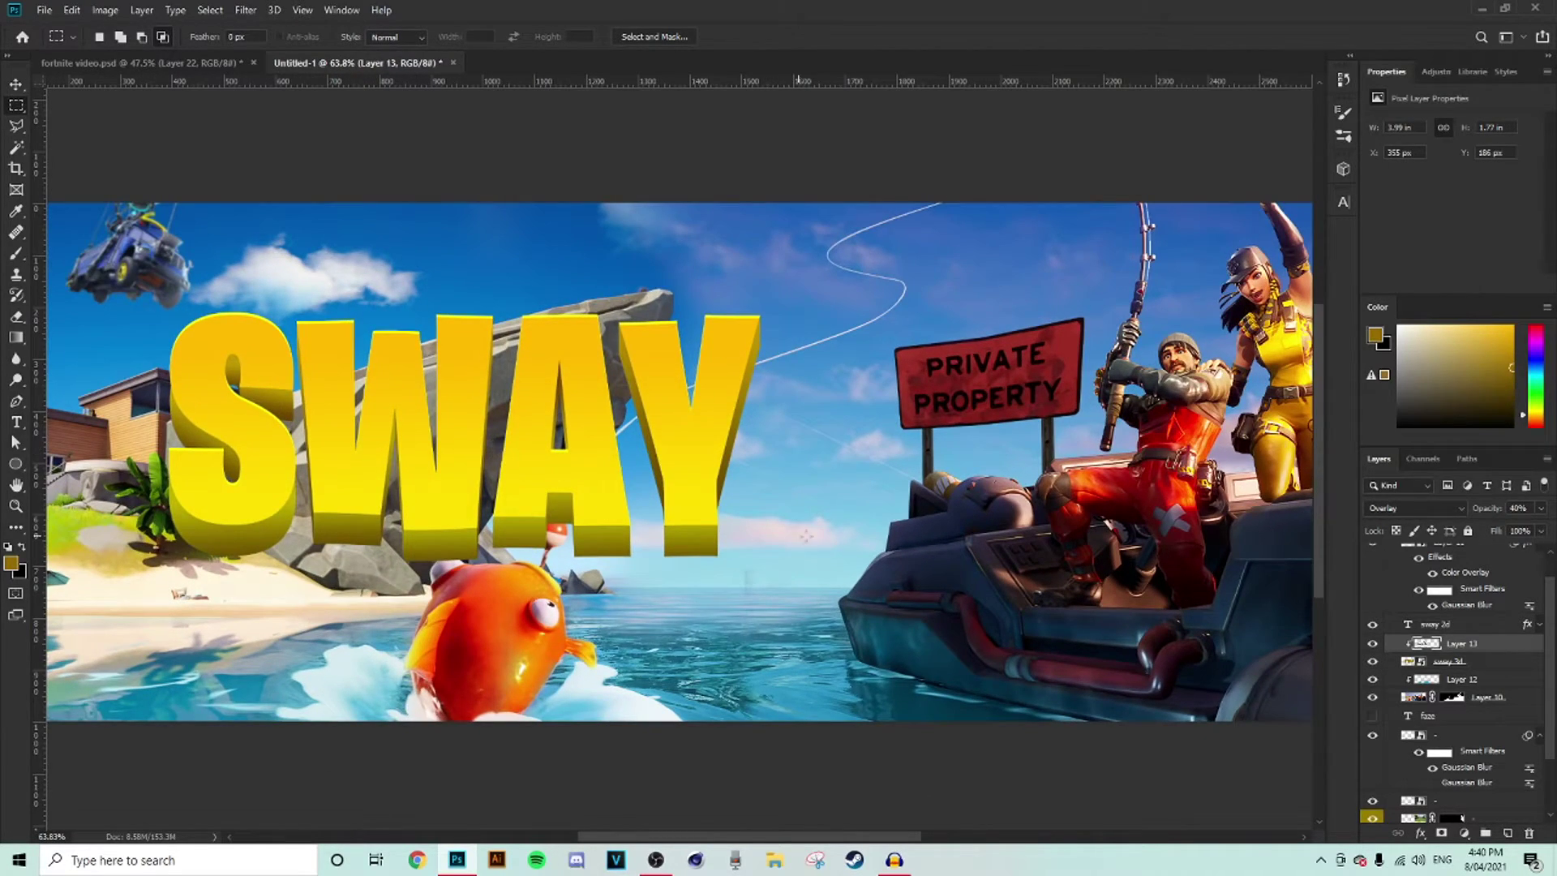
{"action": "scroll", "coordinate": [619, 513], "scroll_direction": "up", "scroll_amount": 2}
{"action": "scroll", "coordinate": [420, 398], "scroll_direction": "down", "scroll_amount": 4}
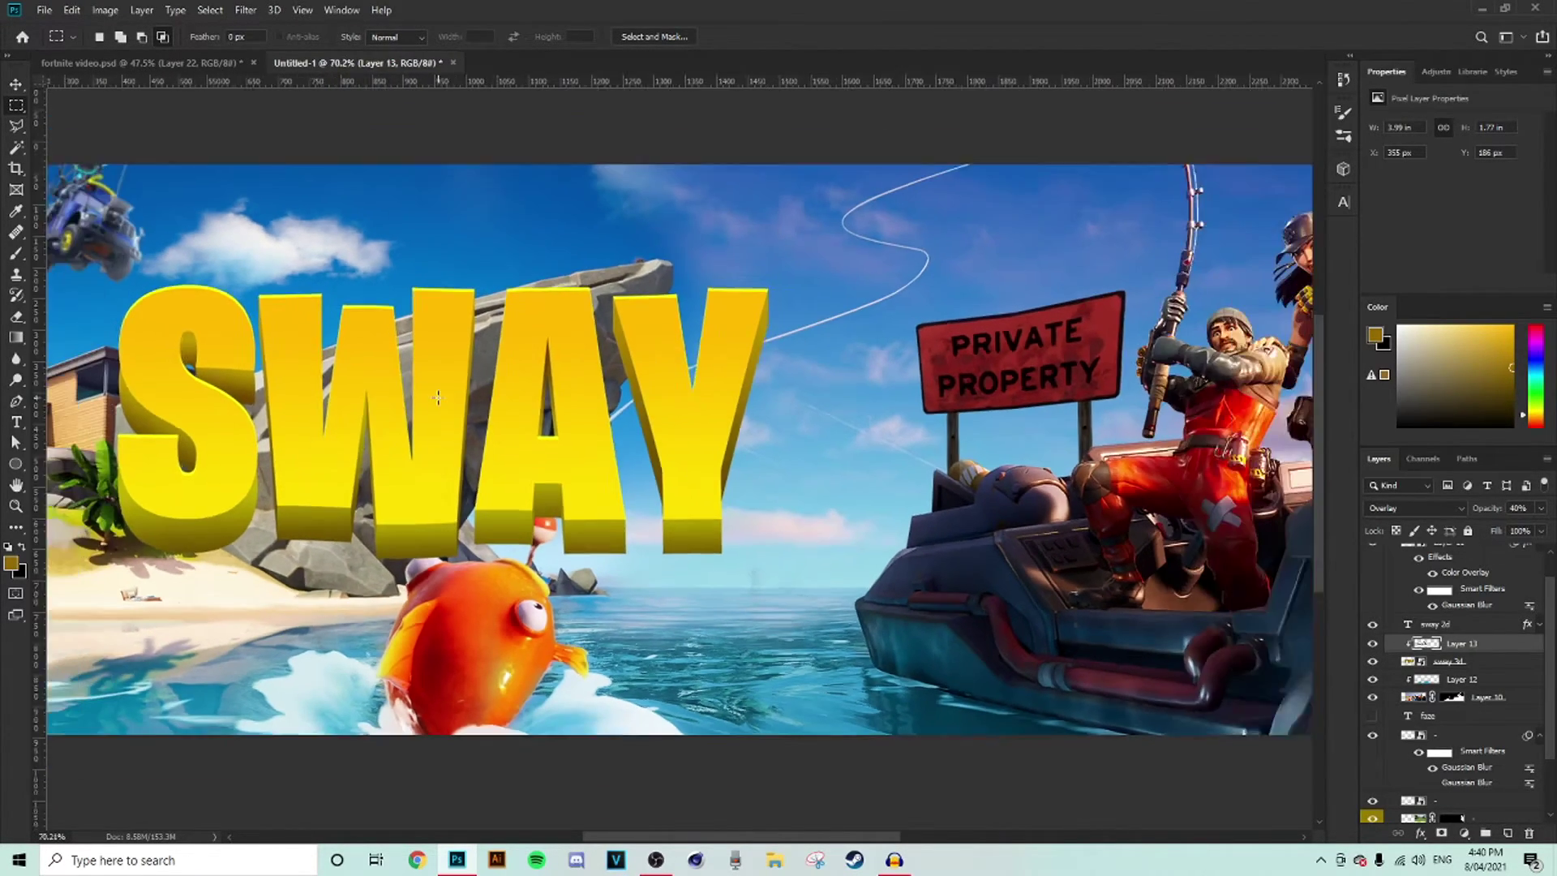
{"action": "scroll", "coordinate": [415, 421], "scroll_direction": "up", "scroll_amount": 2}
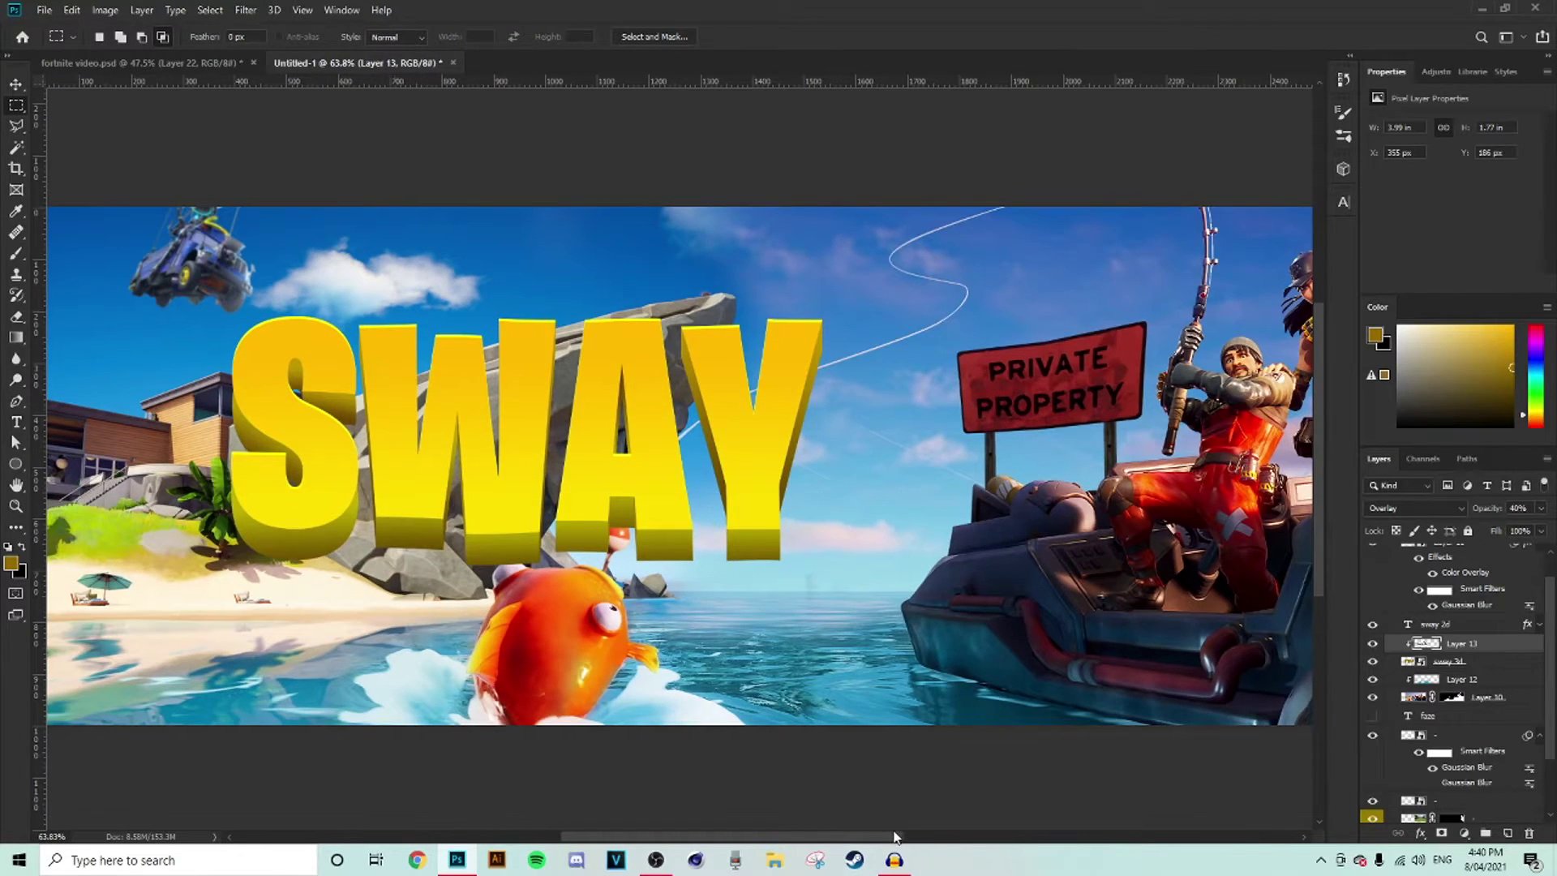
{"action": "left_click_drag", "start_coordinate": [894, 837], "coordinate": [855, 819]}
{"action": "left_click", "coordinate": [1442, 628]}
{"action": "scroll", "coordinate": [1455, 659], "scroll_direction": "up", "scroll_amount": 1}
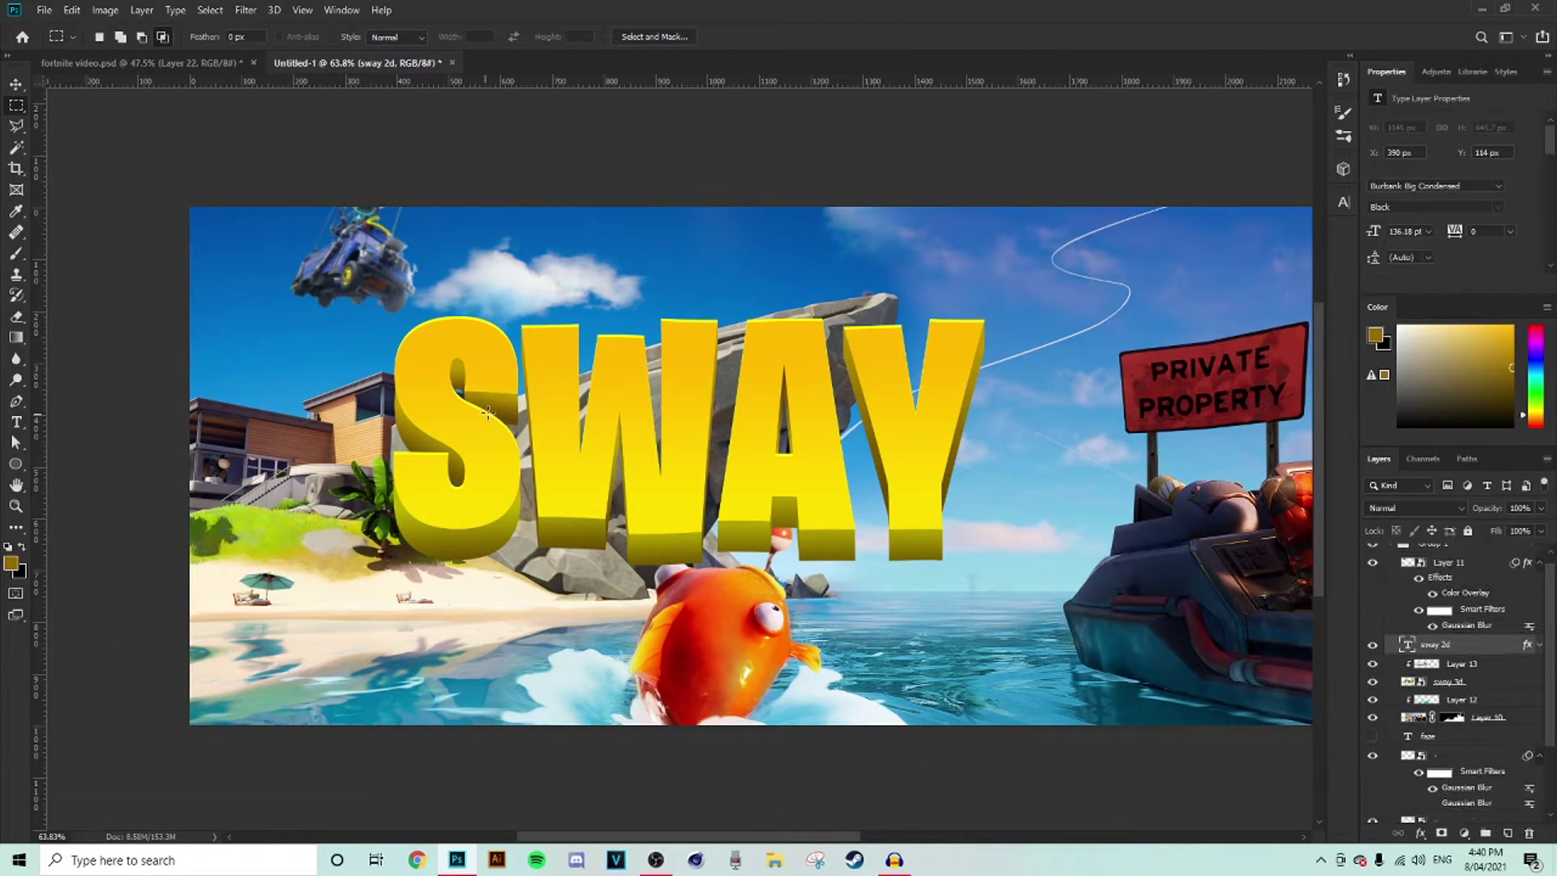
{"action": "scroll", "coordinate": [595, 434], "scroll_direction": "up", "scroll_amount": 2}
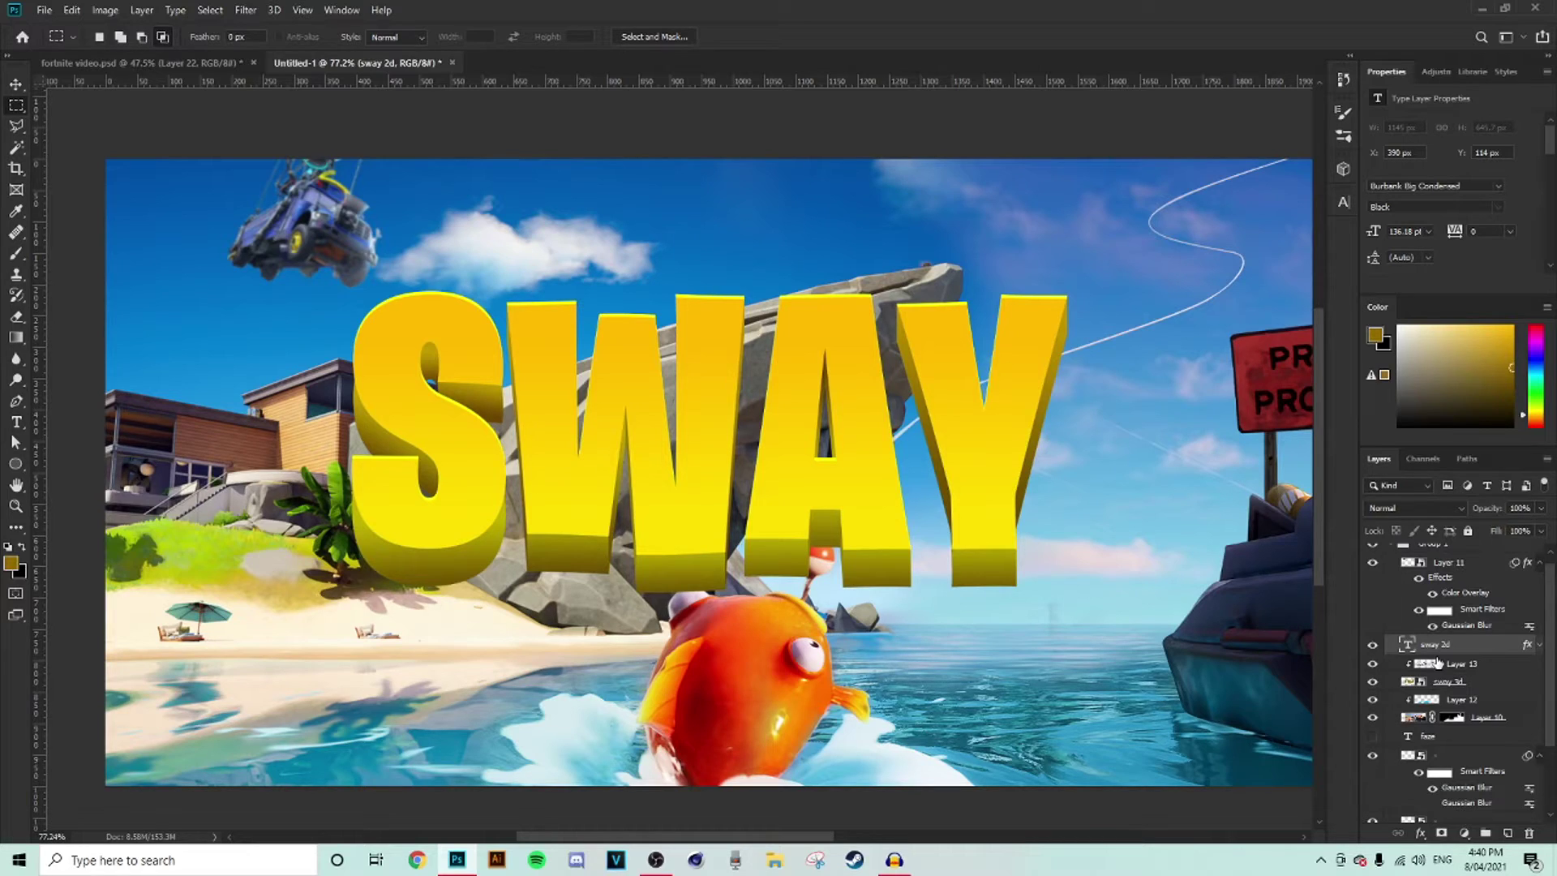
{"action": "key", "text": "ctrl+j"}
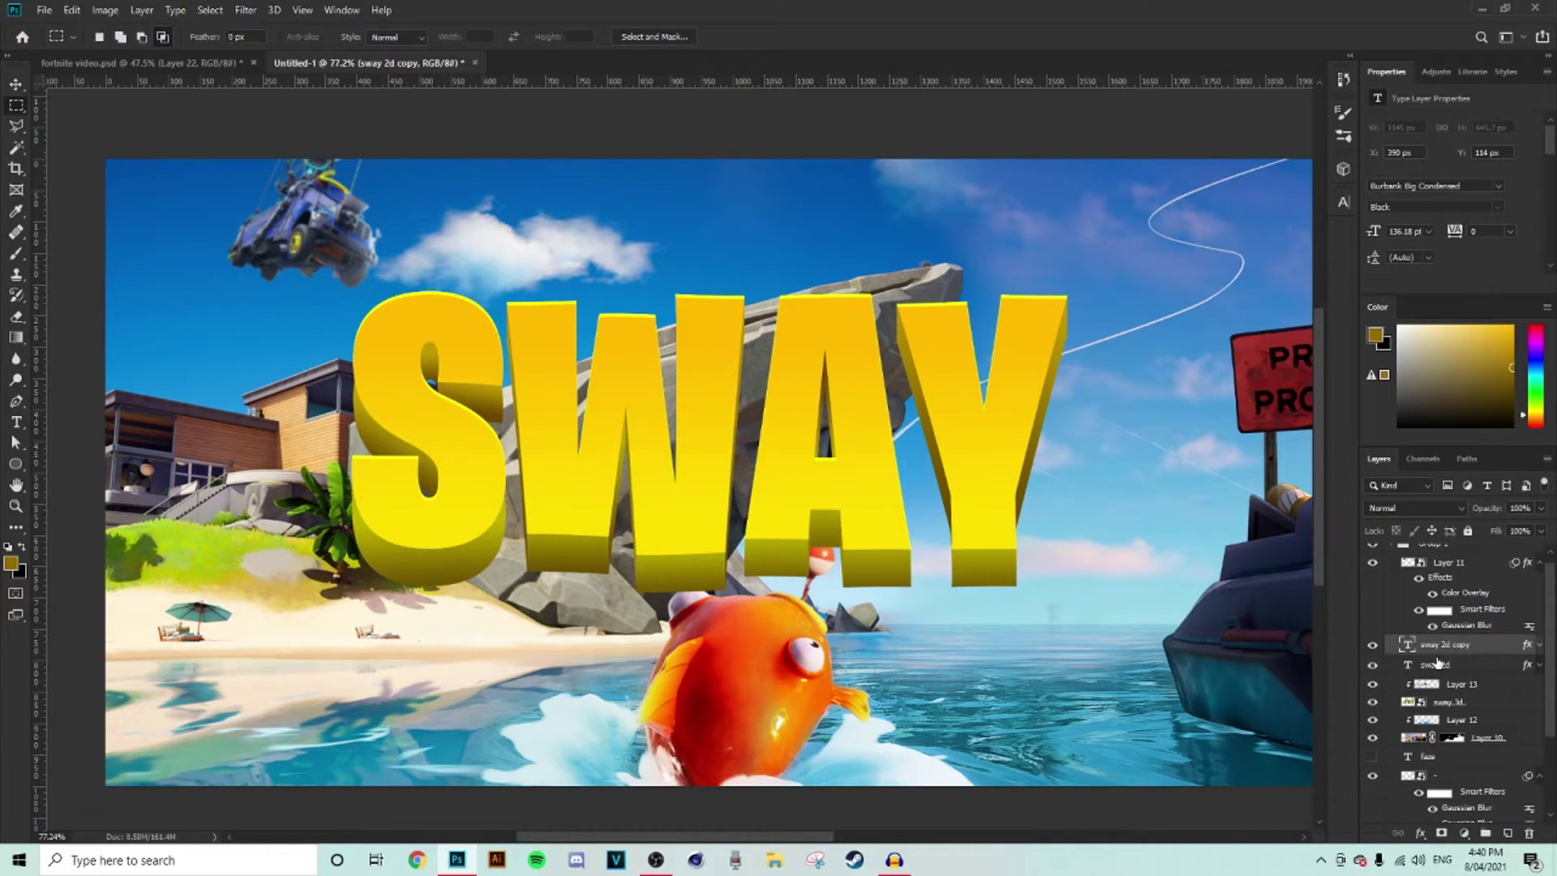
- Add a light-blue Stroke style to the sway 2d copy layer, positioned Inside with a reduced size
{"action": "left_click", "coordinate": [1419, 834]}
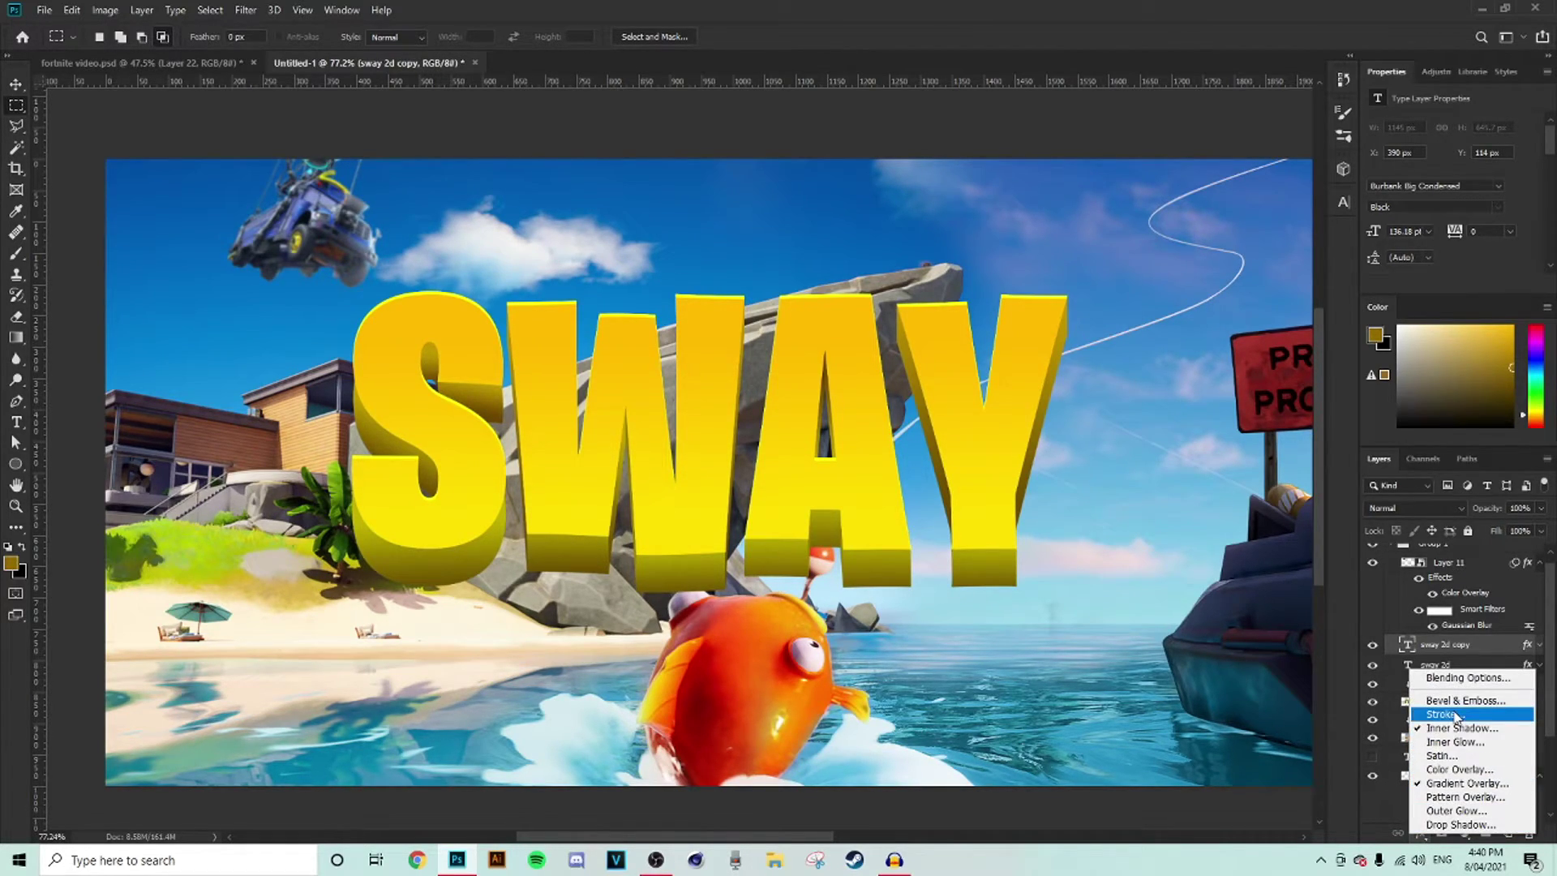
{"action": "left_click", "coordinate": [1451, 715]}
{"action": "left_click", "coordinate": [921, 471]}
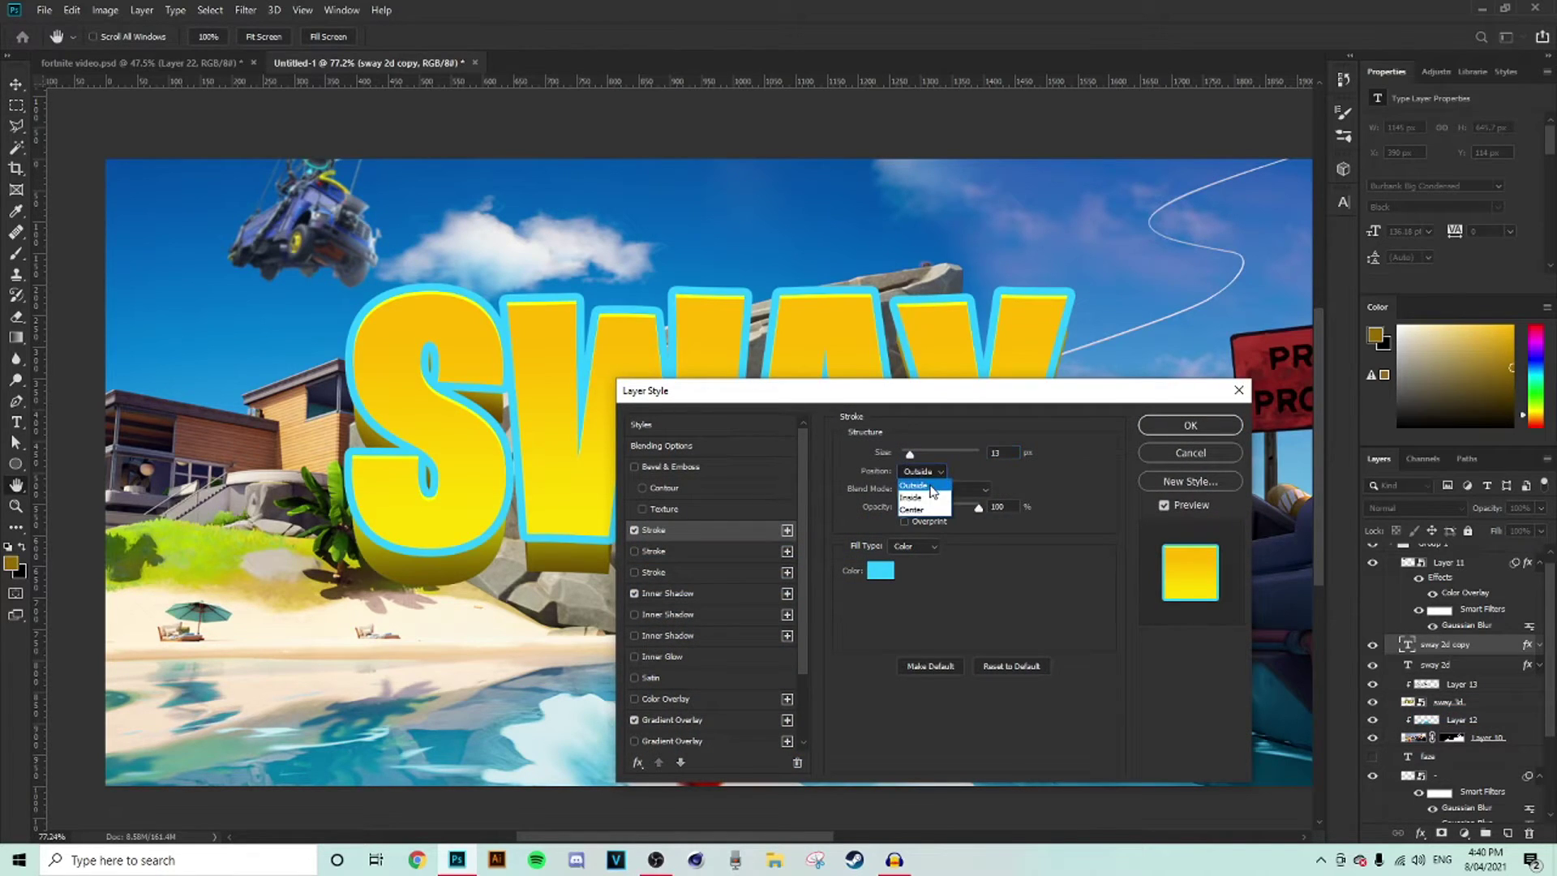
{"action": "left_click", "coordinate": [920, 494]}
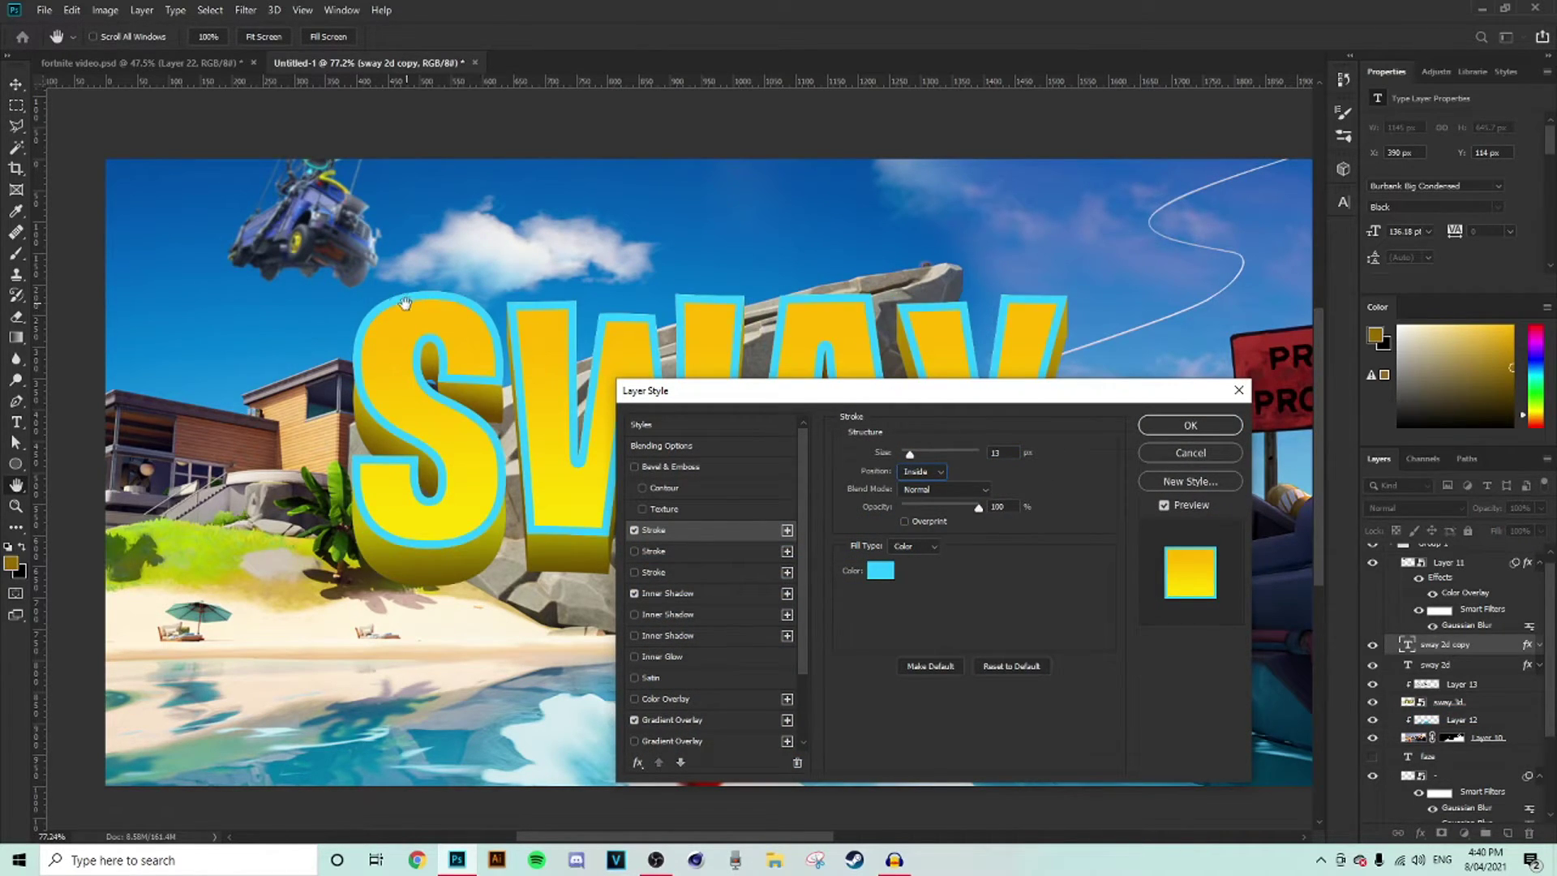
{"action": "left_click_drag", "start_coordinate": [909, 460], "coordinate": [908, 462]}
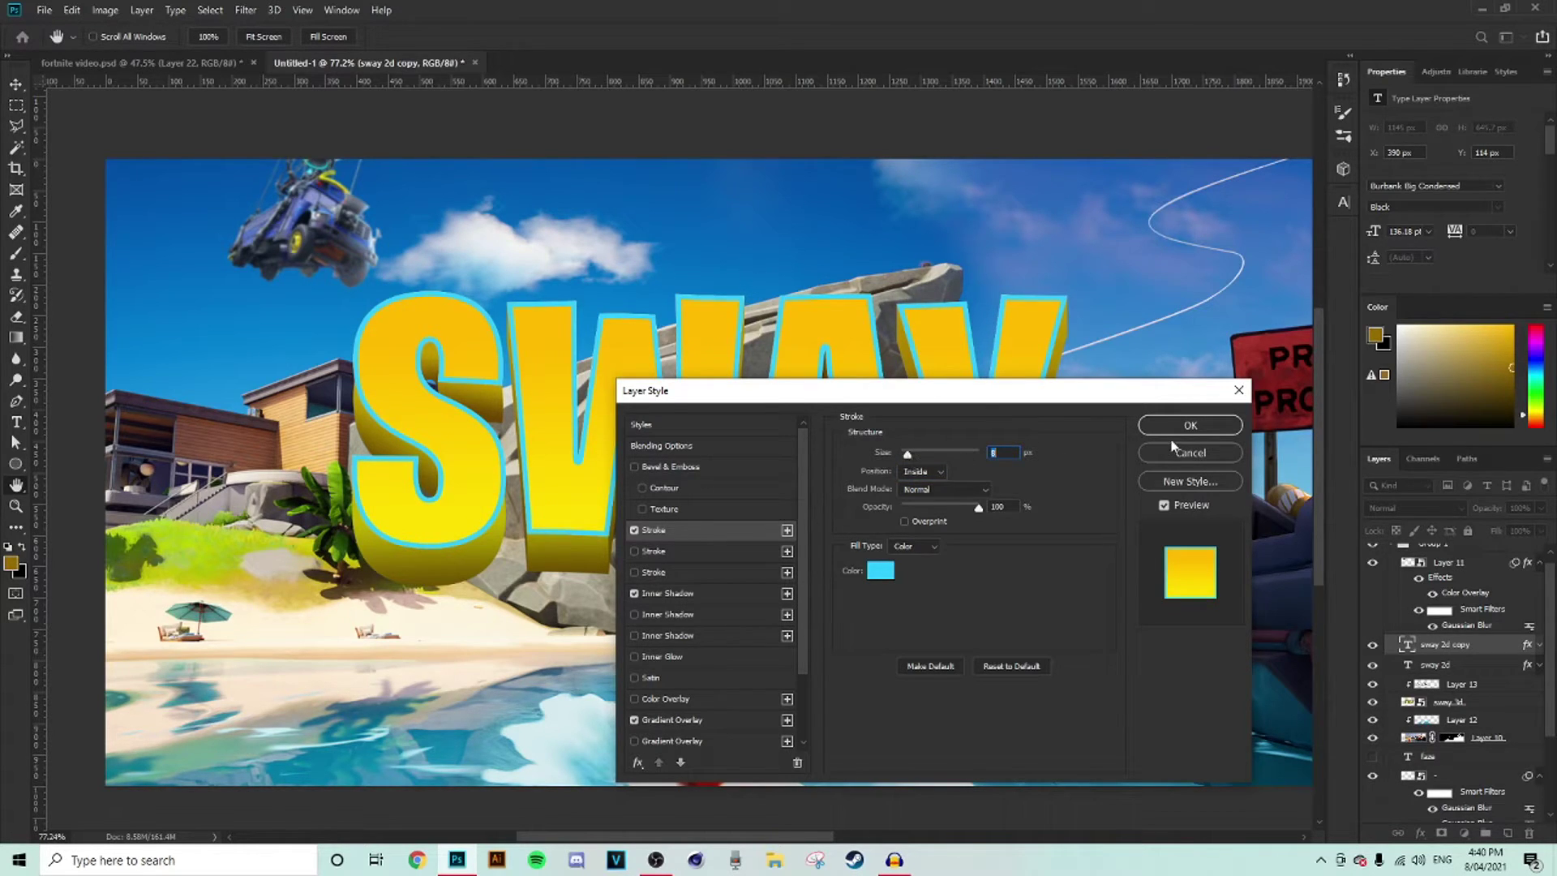
{"action": "left_click", "coordinate": [1188, 425]}
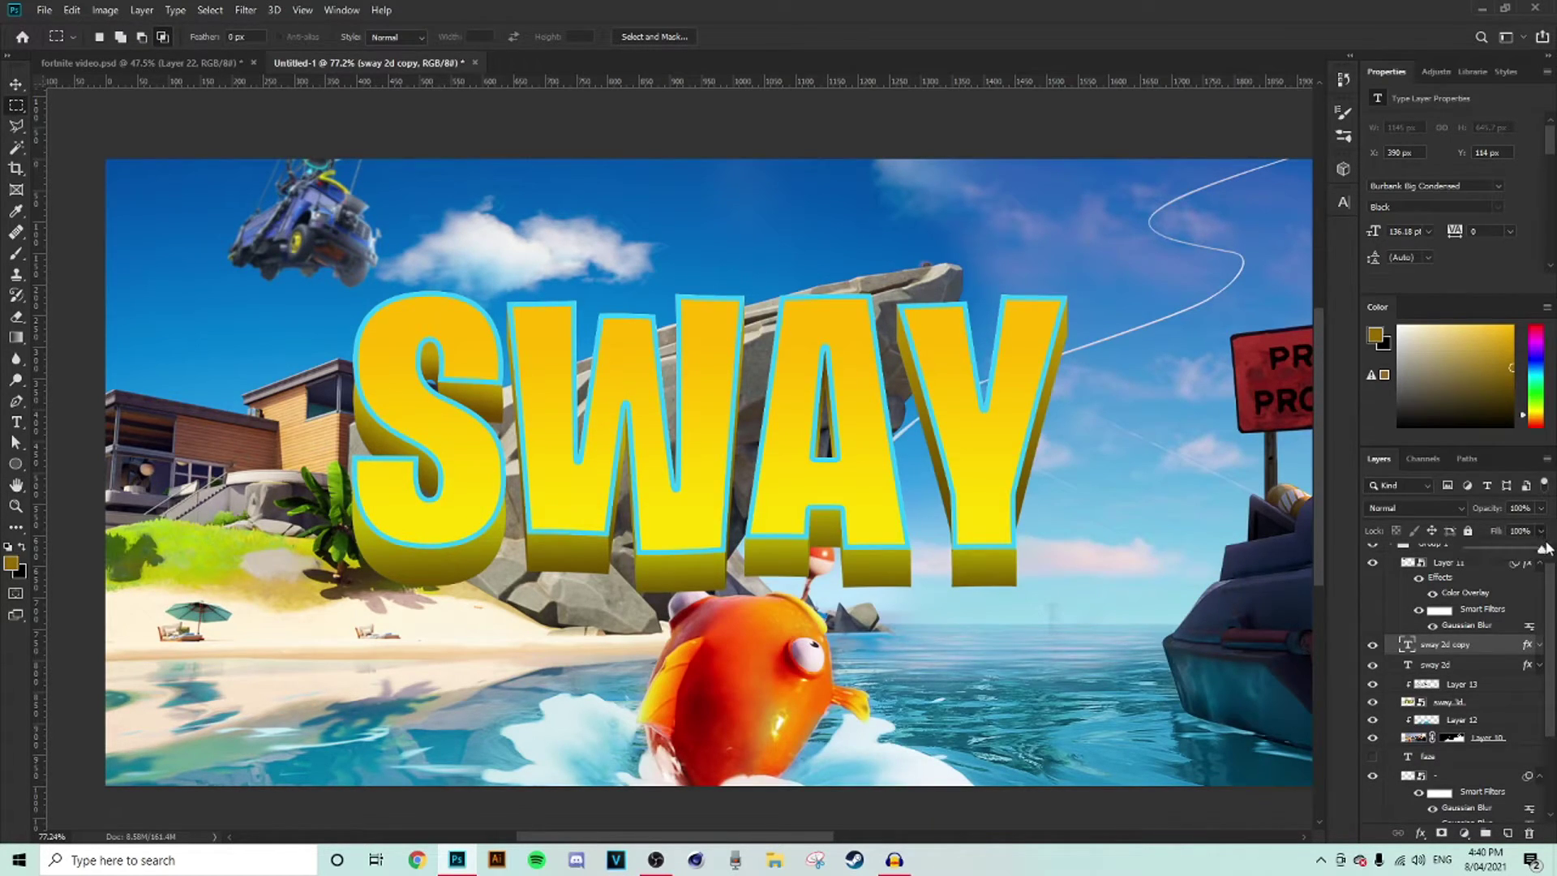
- Set the sway 2d copy layer's fill to 0% and hide its Inner Shadow and Gradient Overlay effects
{"action": "left_click", "coordinate": [1537, 649]}
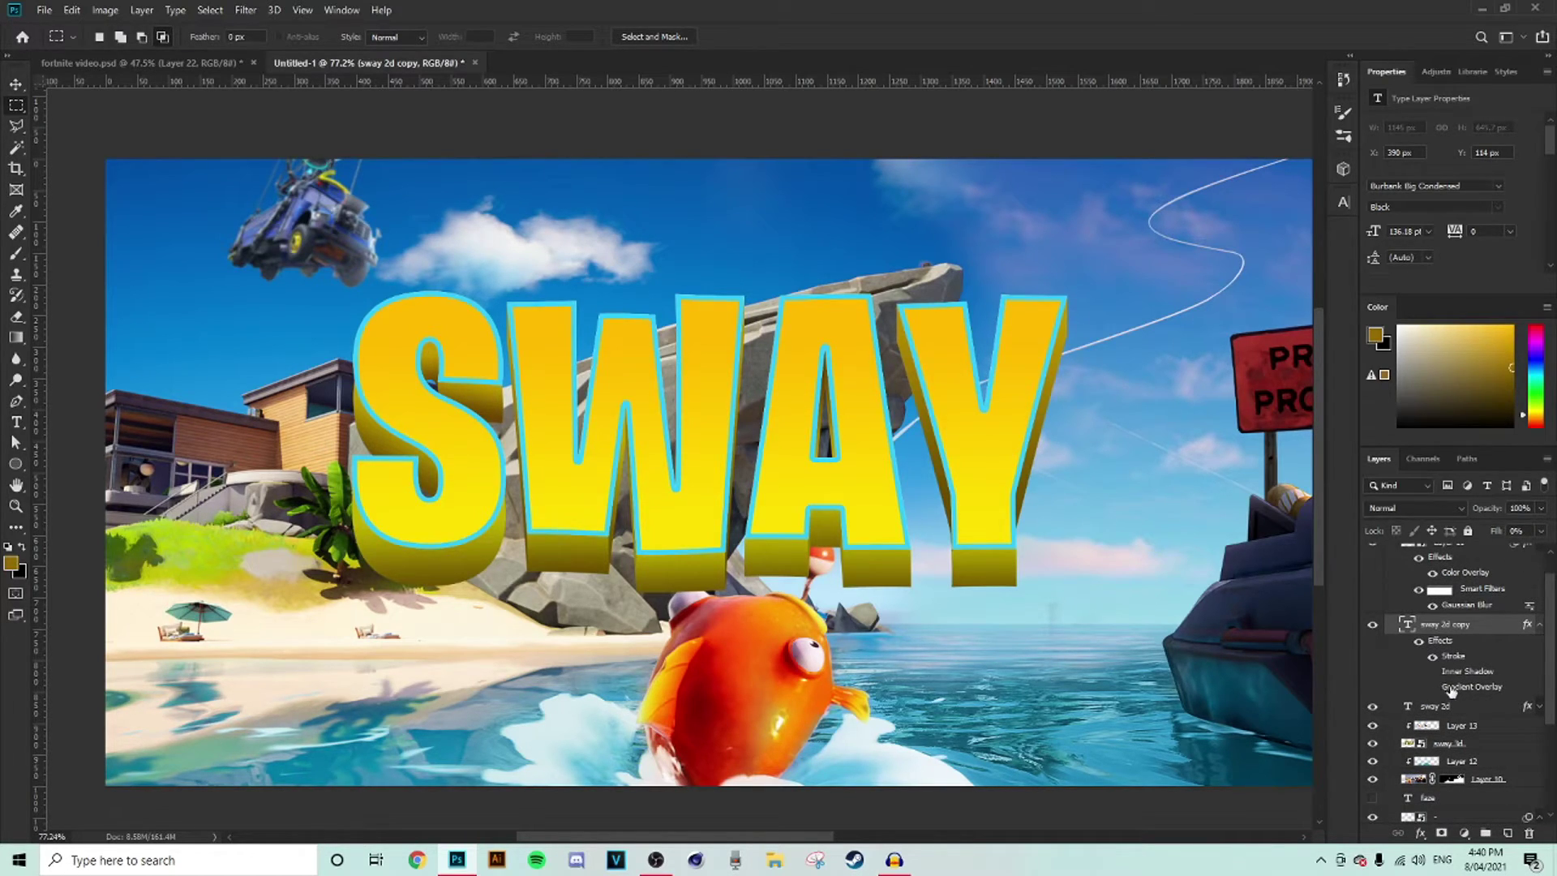
- Rasterize the layer style of the sway 2d copy layer
{"action": "scroll", "coordinate": [755, 430], "scroll_direction": "up", "scroll_amount": 2}
{"action": "right_click", "coordinate": [1462, 626]}
{"action": "left_click", "coordinate": [1330, 394]}
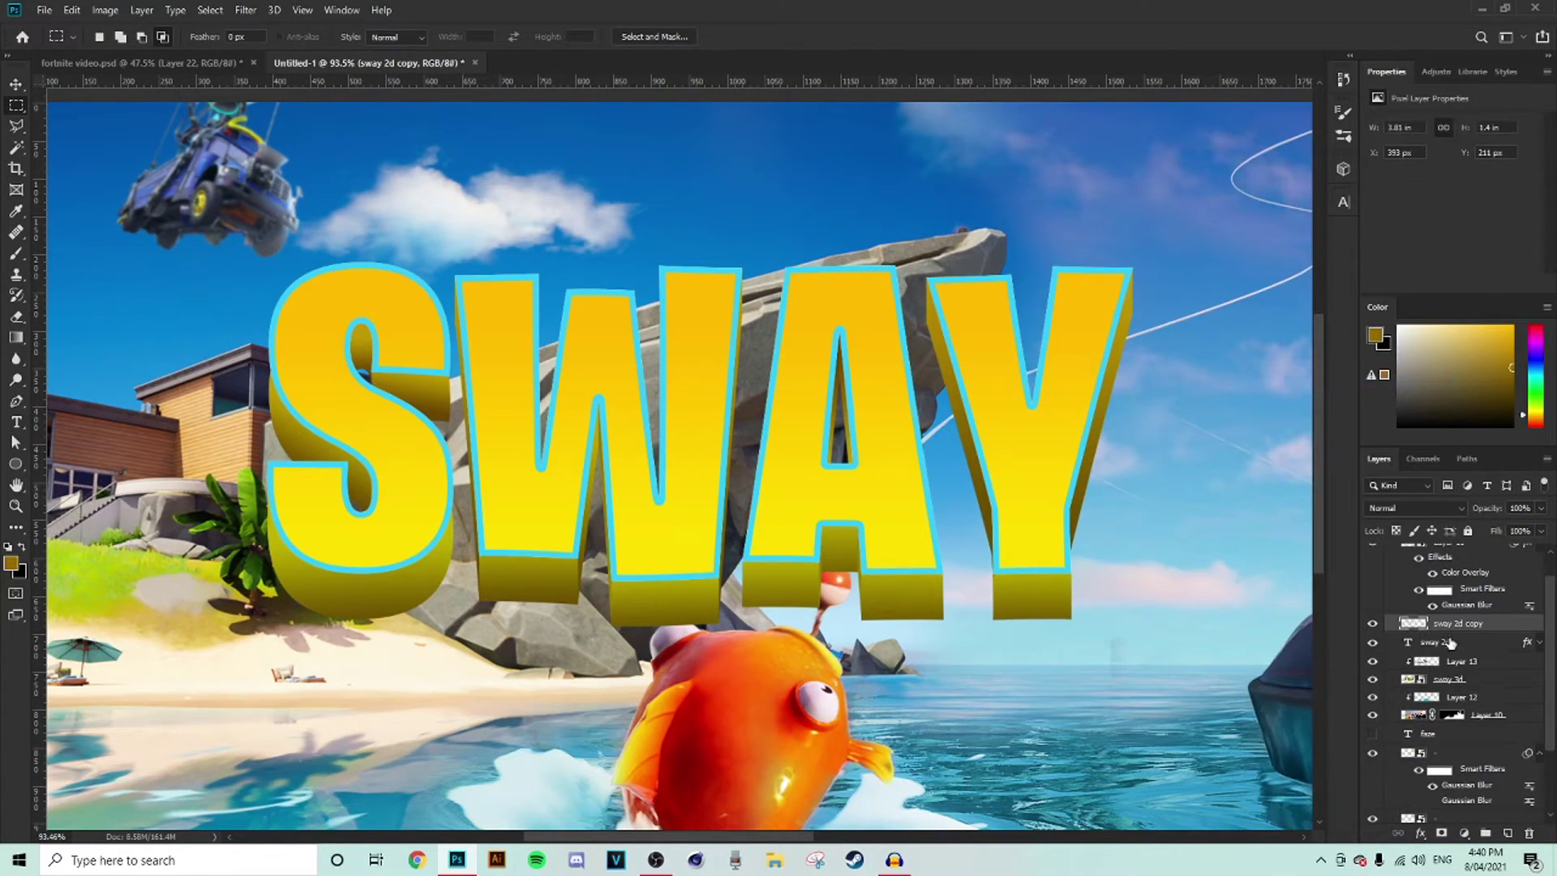
- Add a new layer directly above the sway 2d text layer and clip it to that layer
{"action": "left_click", "coordinate": [1439, 643]}
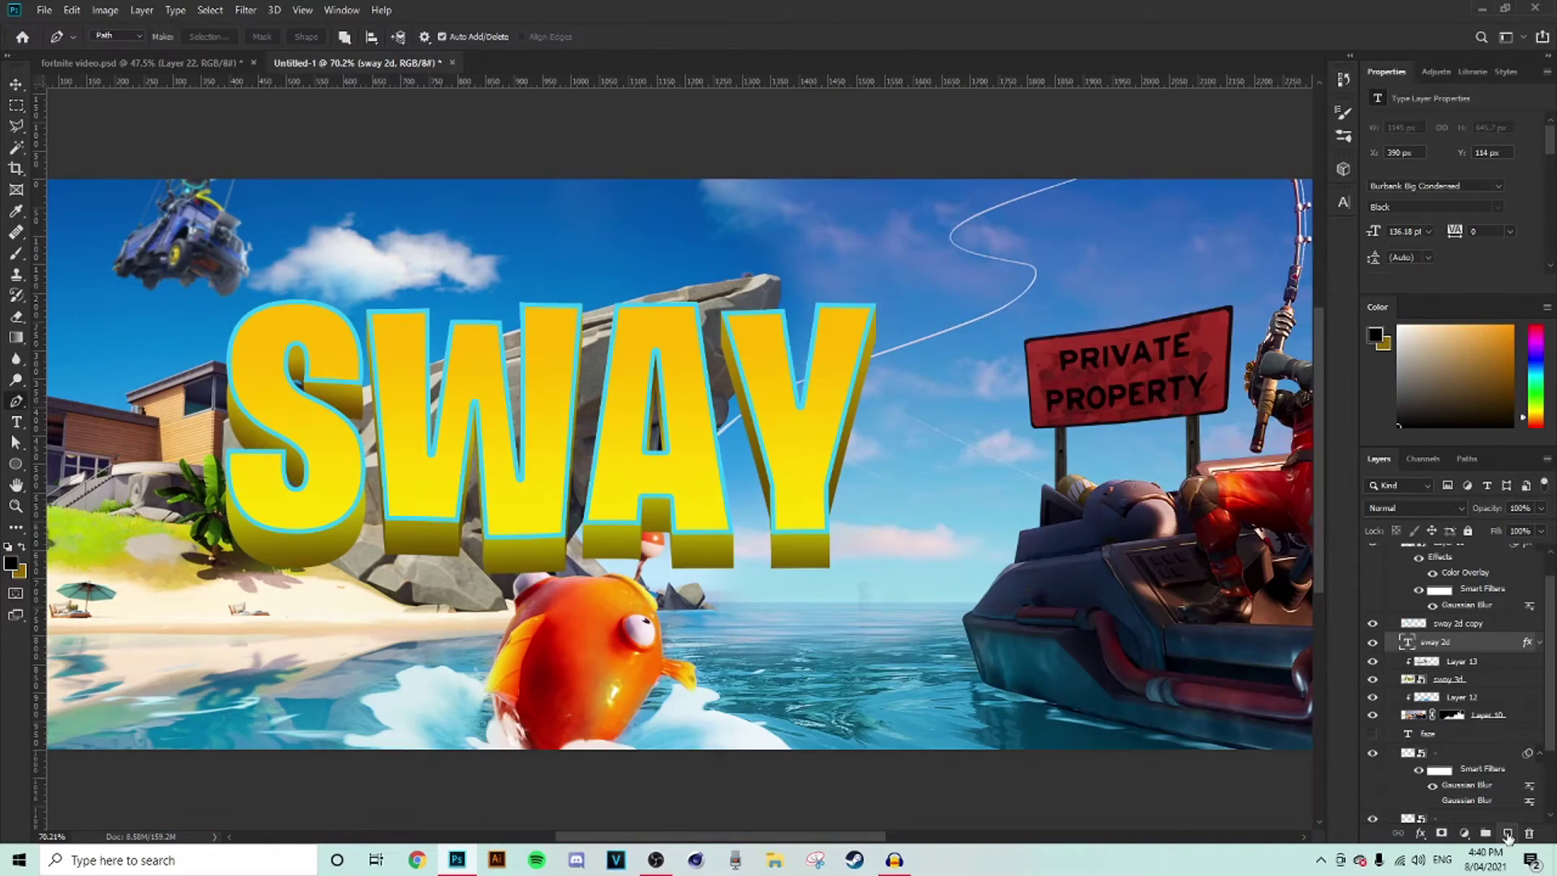
{"action": "left_click", "coordinate": [1506, 832]}
{"action": "scroll", "coordinate": [390, 452], "scroll_direction": "down", "scroll_amount": 5}
{"action": "scroll", "coordinate": [390, 452], "scroll_direction": "up", "scroll_amount": 5}
{"action": "left_click_drag", "start_coordinate": [762, 837], "coordinate": [697, 837]}
{"action": "scroll", "coordinate": [409, 406], "scroll_direction": "up", "scroll_amount": 1}
{"action": "scroll", "coordinate": [410, 408], "scroll_direction": "up", "scroll_amount": 3}
{"action": "scroll", "coordinate": [434, 442], "scroll_direction": "down", "scroll_amount": 3}
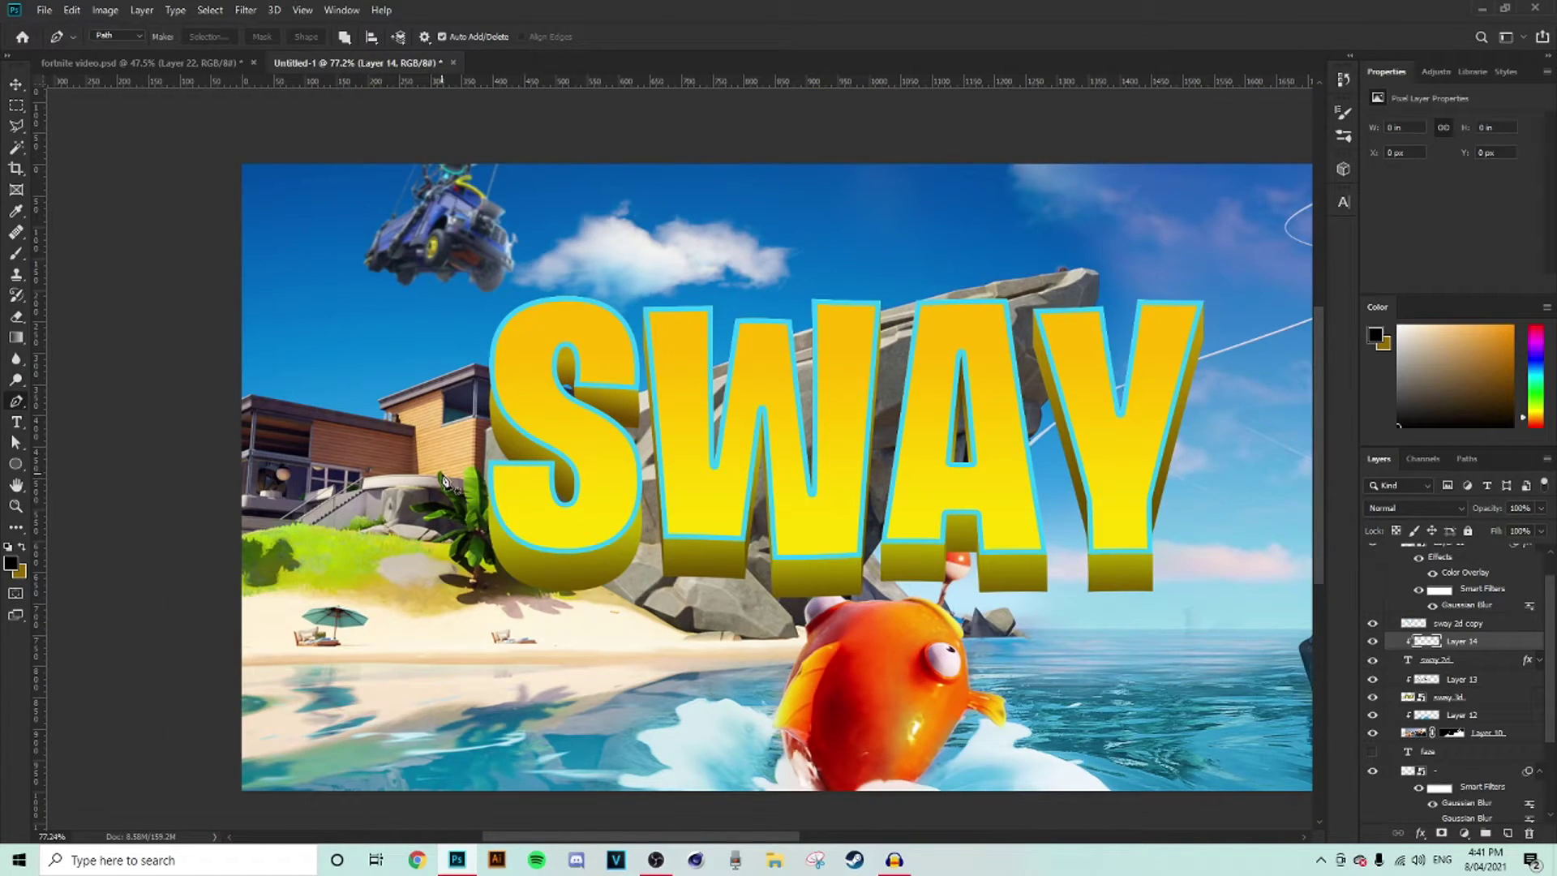
- Draw a closed Pen path curving across the middle of SWAY and around its lower half, and convert it to a selection
{"action": "scroll", "coordinate": [890, 480], "scroll_direction": "down", "scroll_amount": 2}
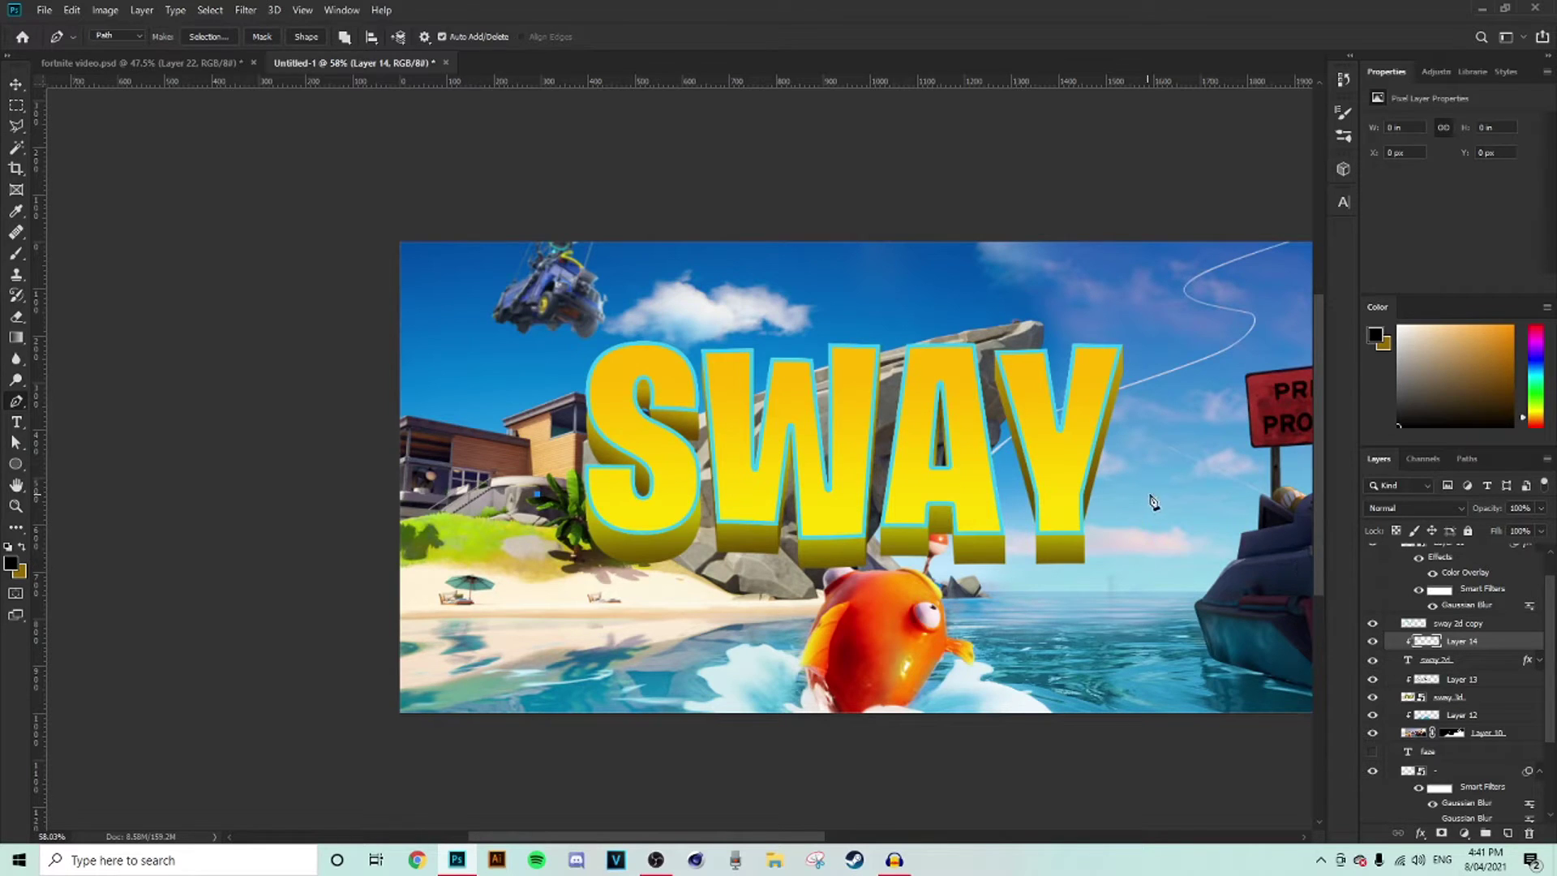
{"action": "scroll", "coordinate": [1164, 508], "scroll_direction": "right", "scroll_amount": 5}
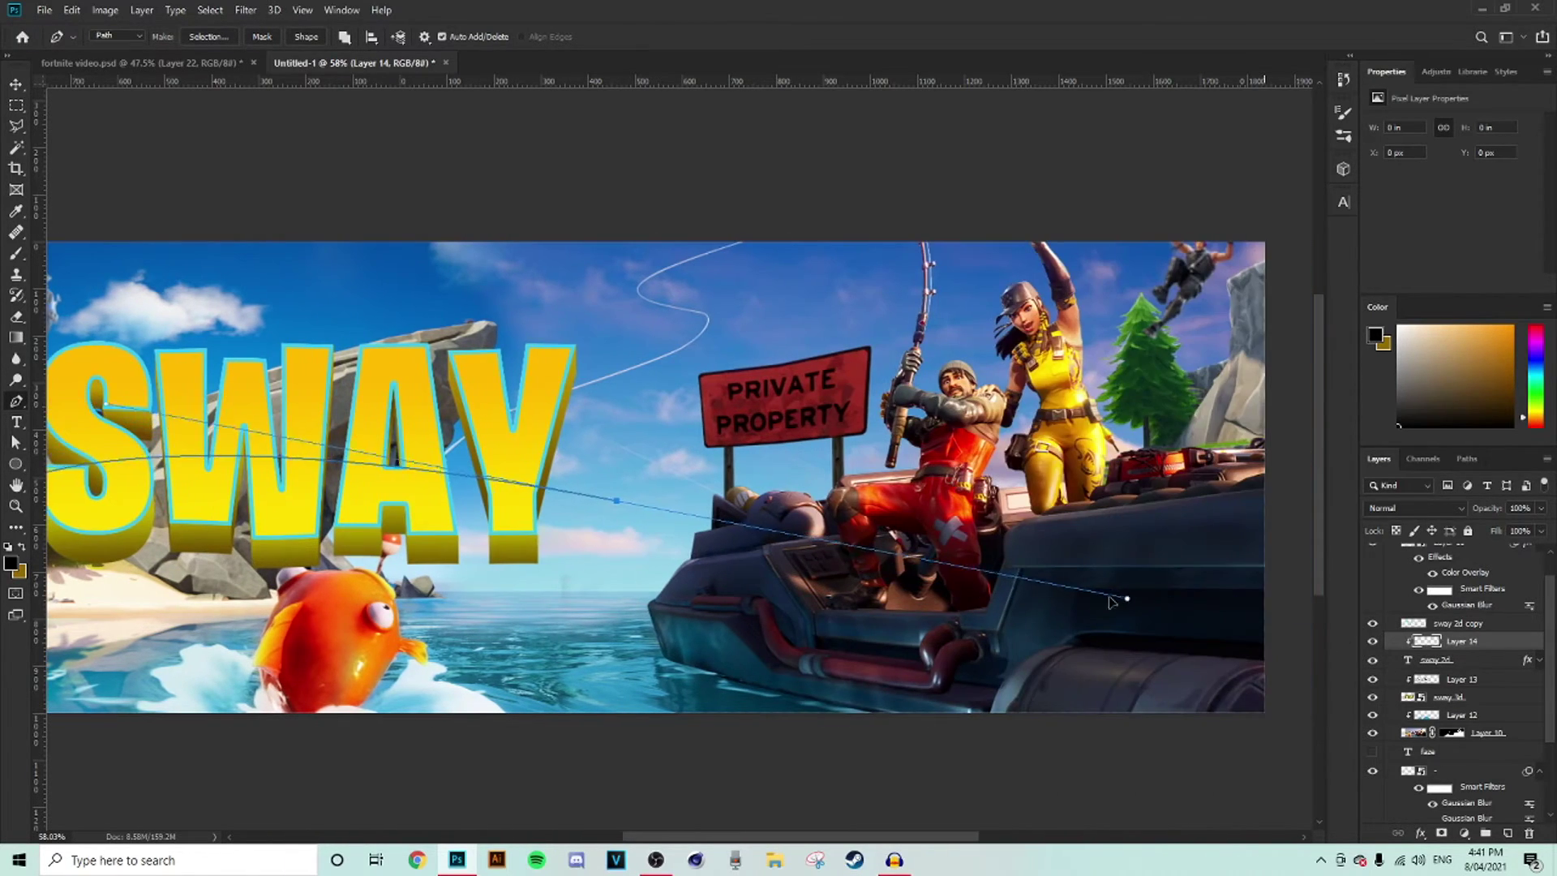
{"action": "scroll", "coordinate": [941, 837], "scroll_direction": "left", "scroll_amount": 3}
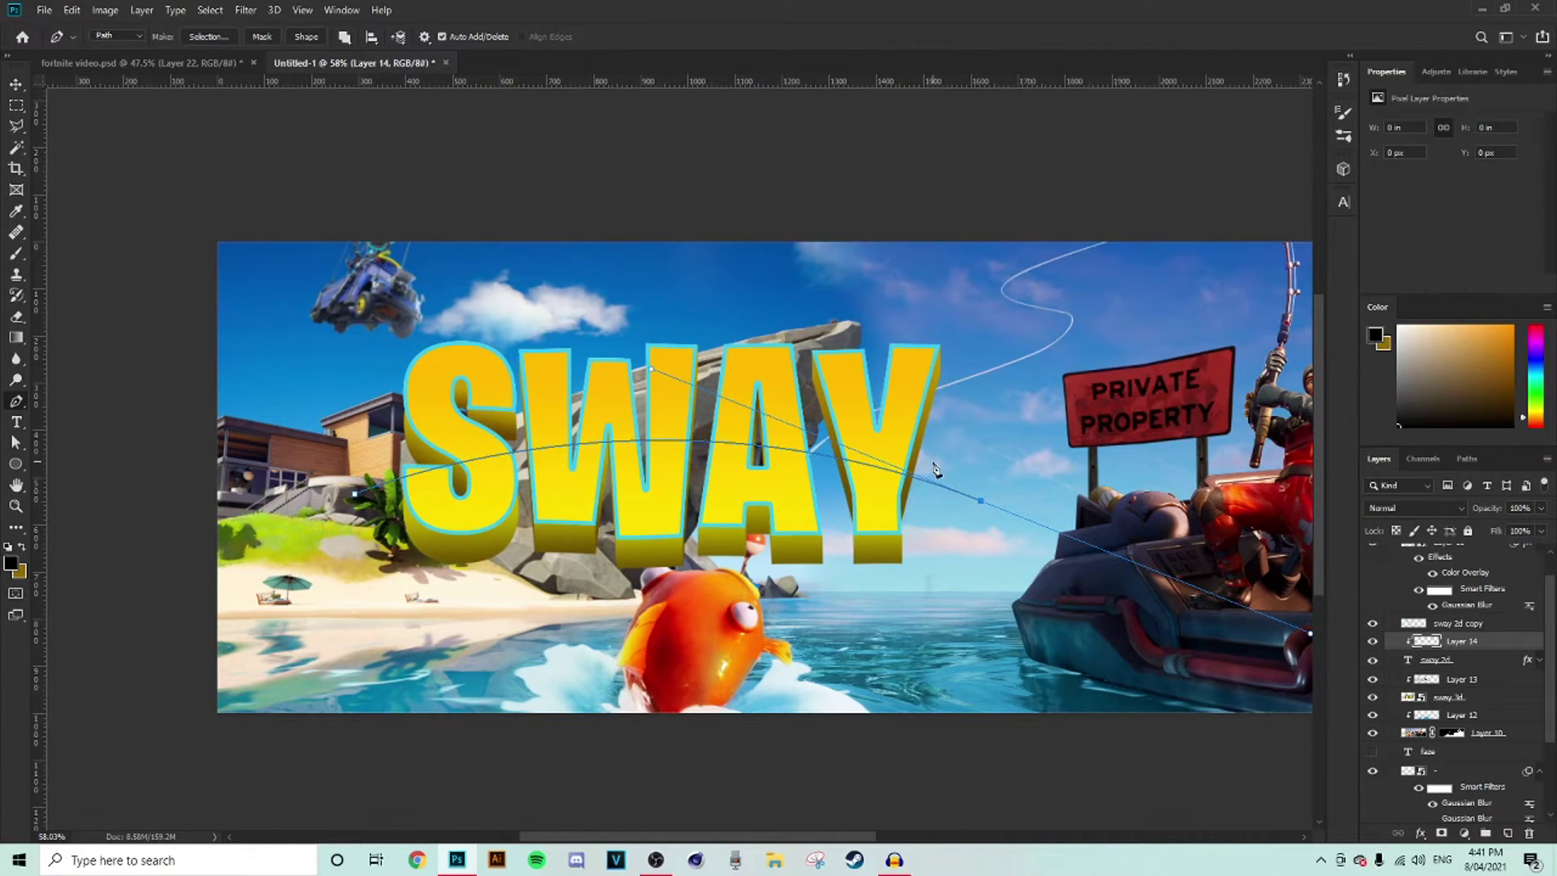
{"action": "scroll", "coordinate": [561, 466], "scroll_direction": "up", "scroll_amount": 1}
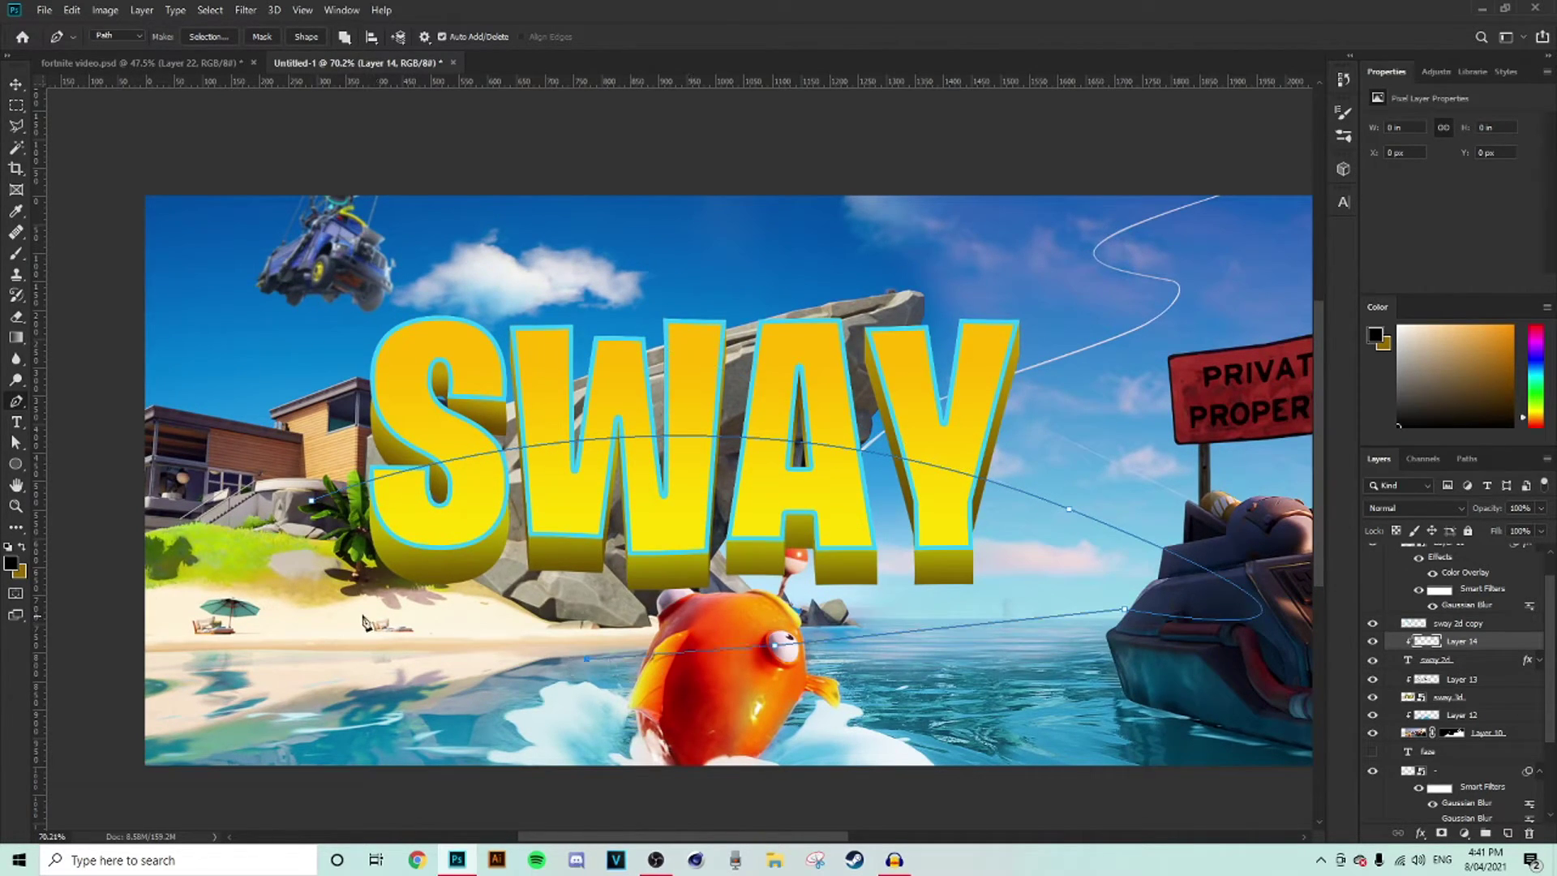
{"action": "right_click", "coordinate": [445, 548]}
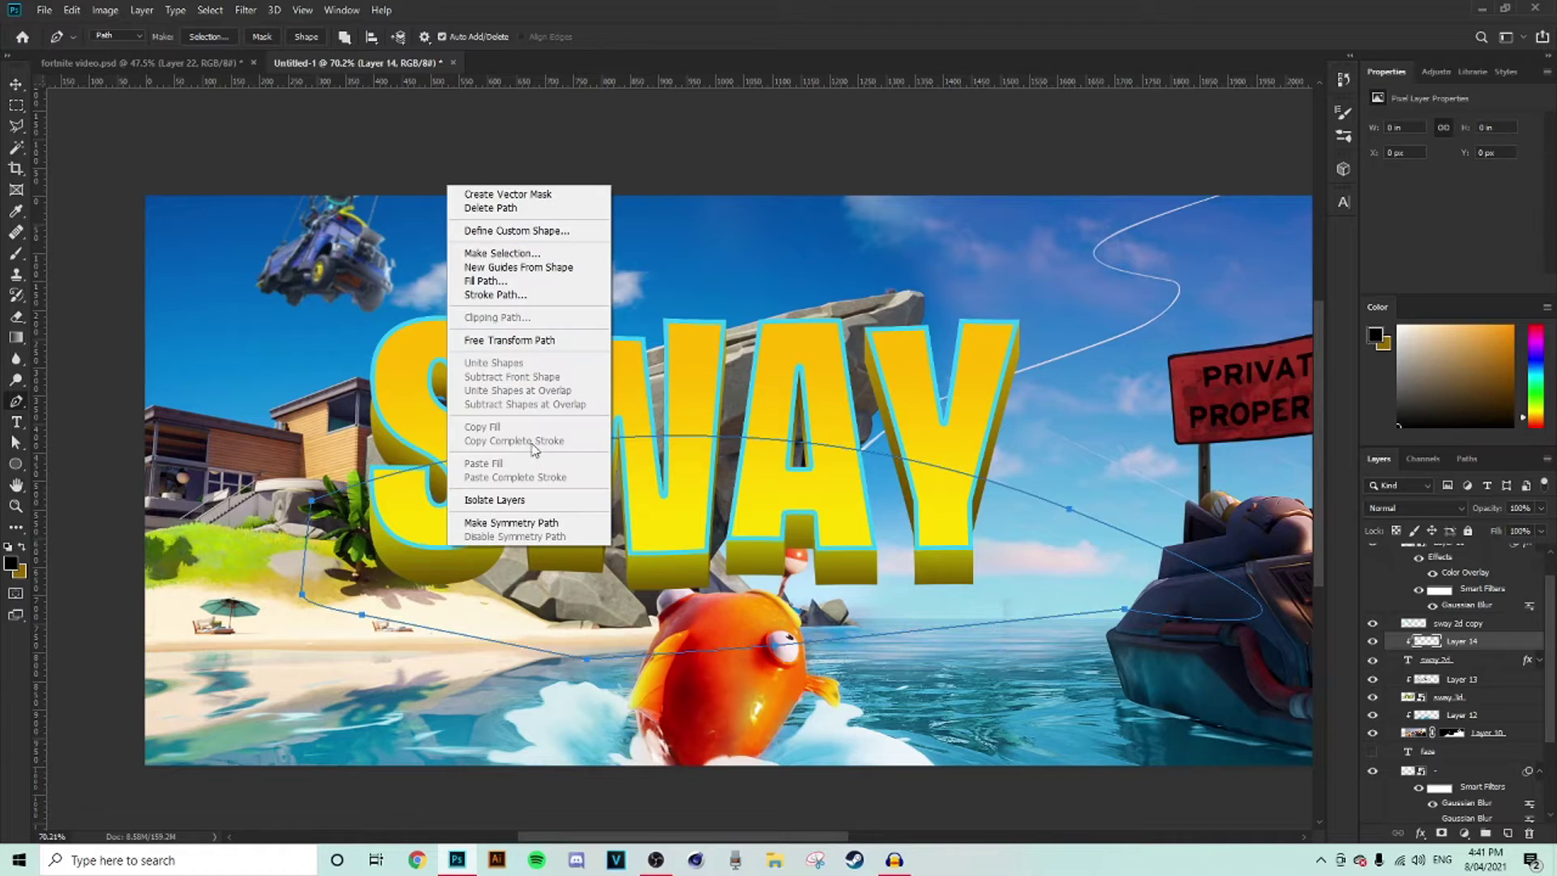
{"action": "left_click", "coordinate": [519, 254]}
{"action": "left_click", "coordinate": [1117, 231]}
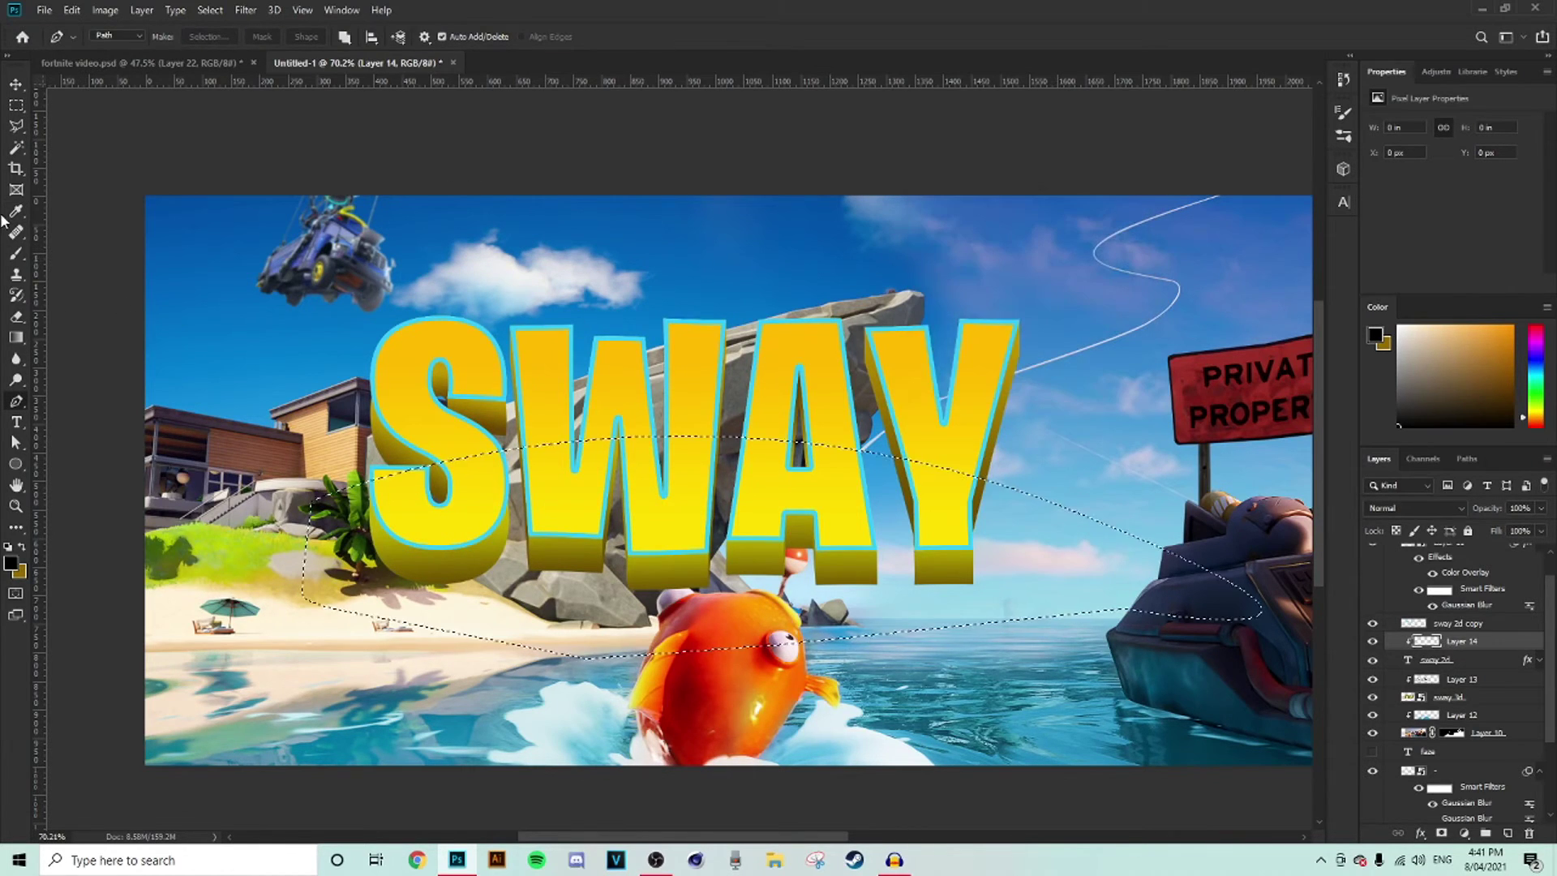
- Choose the Brush tool and set Layer 14's blend mode to Overlay
{"action": "left_click", "coordinate": [16, 255]}
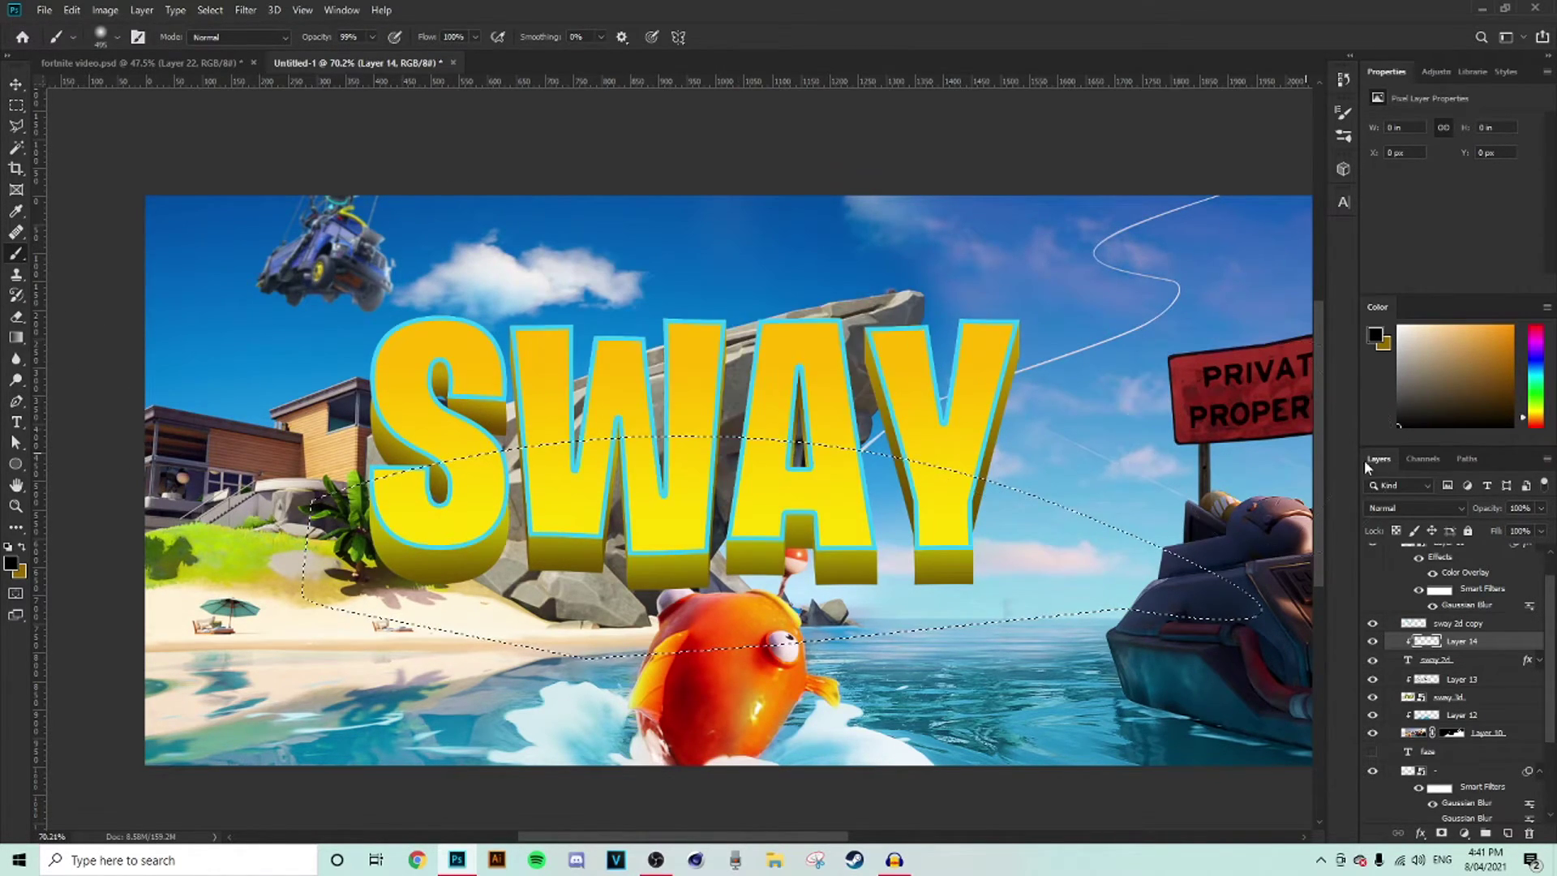
{"action": "left_click", "coordinate": [1415, 508]}
{"action": "left_click", "coordinate": [1418, 640]}
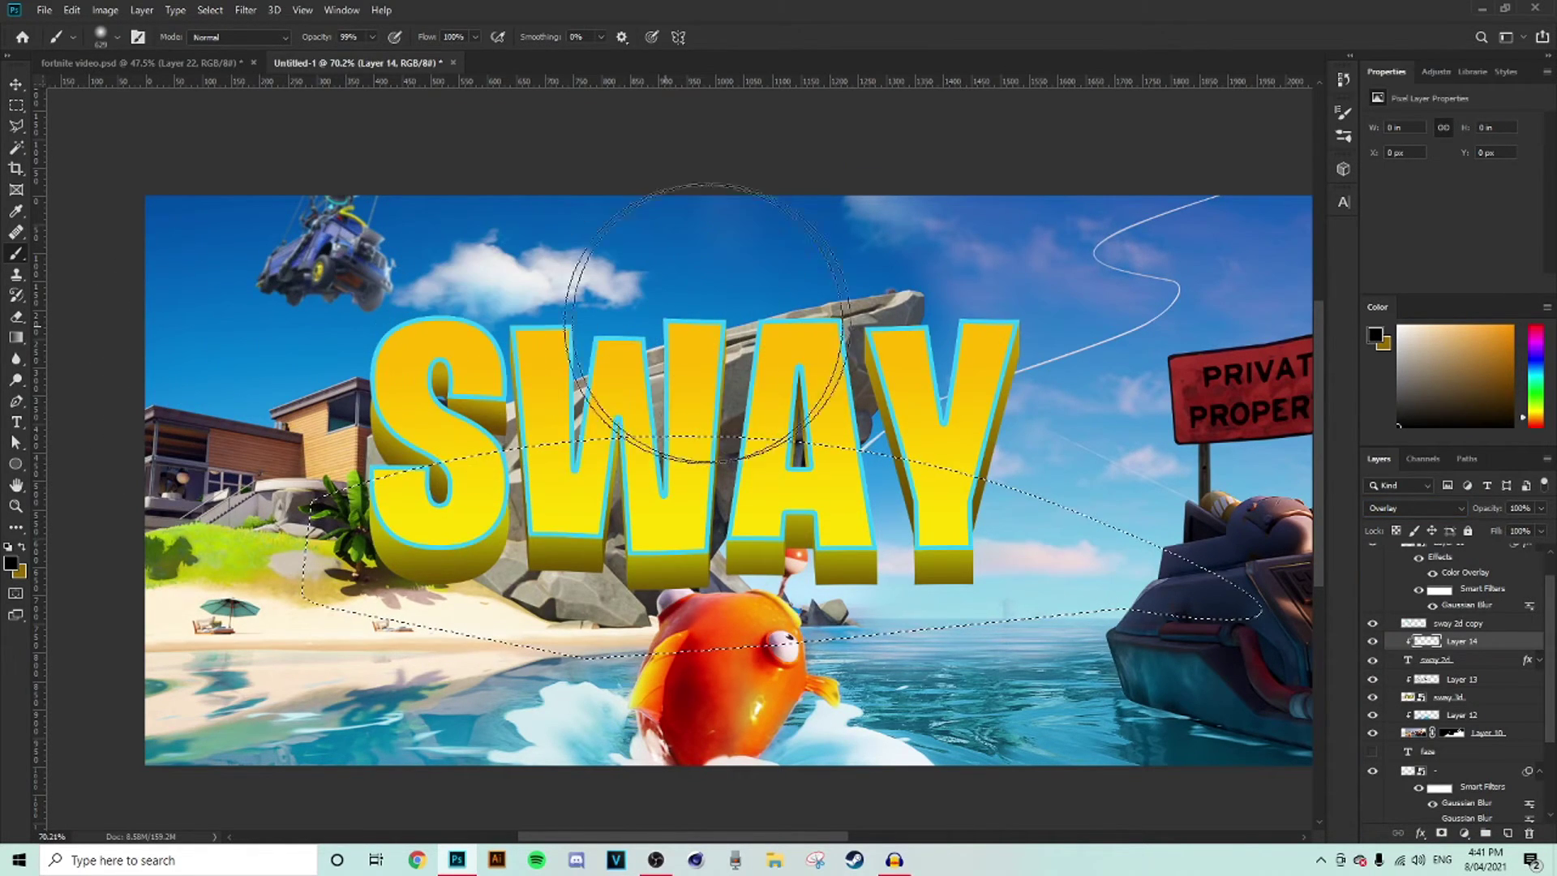
- Rasterize the type of the sway 2d layer beneath Layer 14
{"action": "left_click", "coordinate": [1469, 664]}
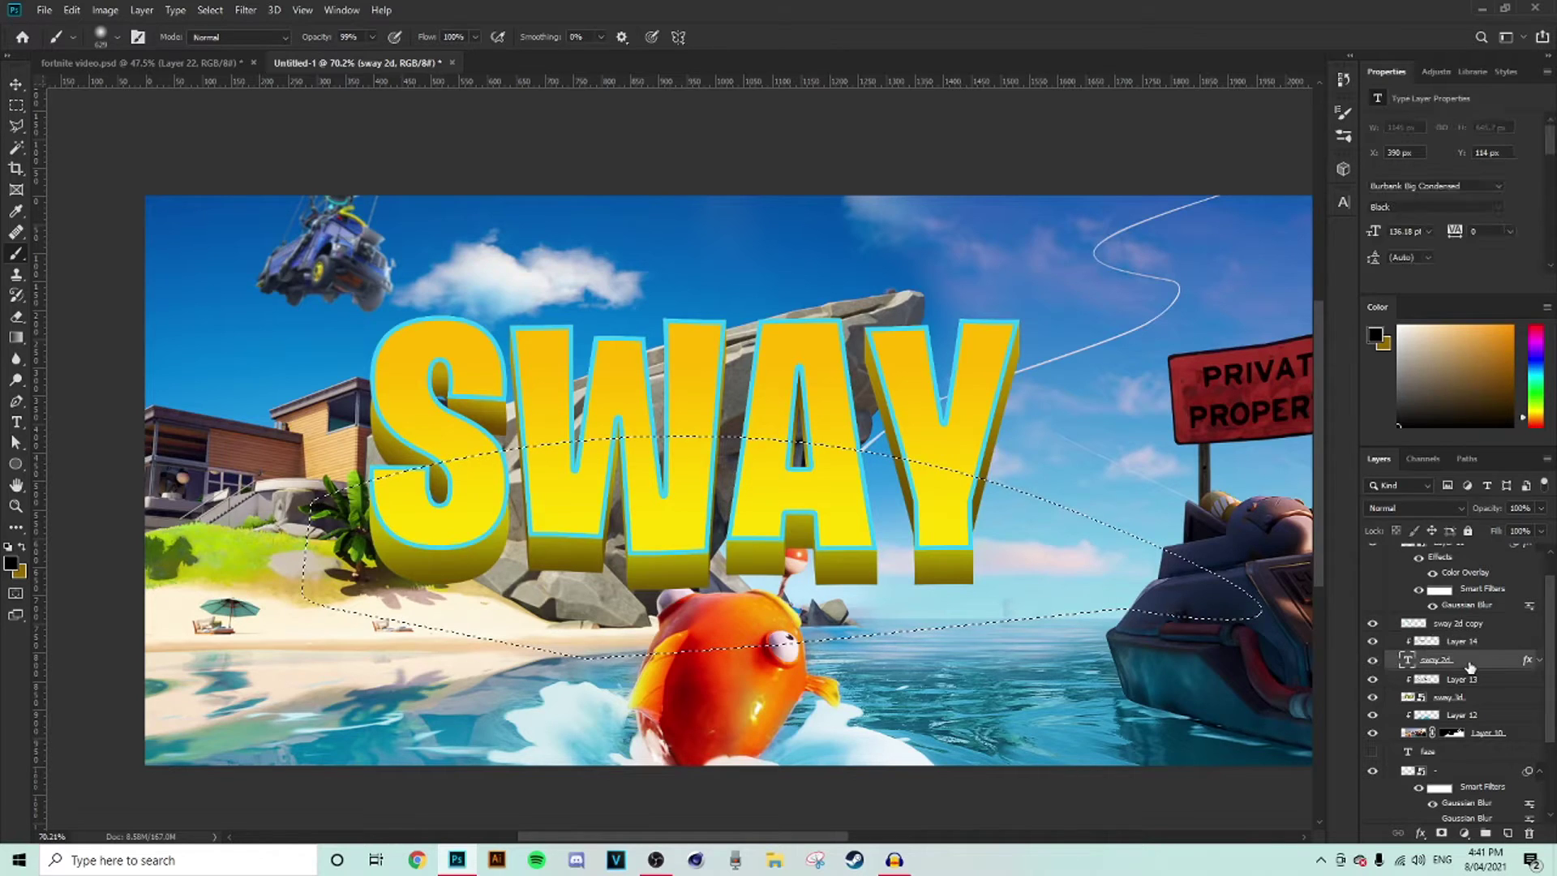
{"action": "right_click", "coordinate": [1472, 666]}
{"action": "left_click", "coordinate": [1312, 369]}
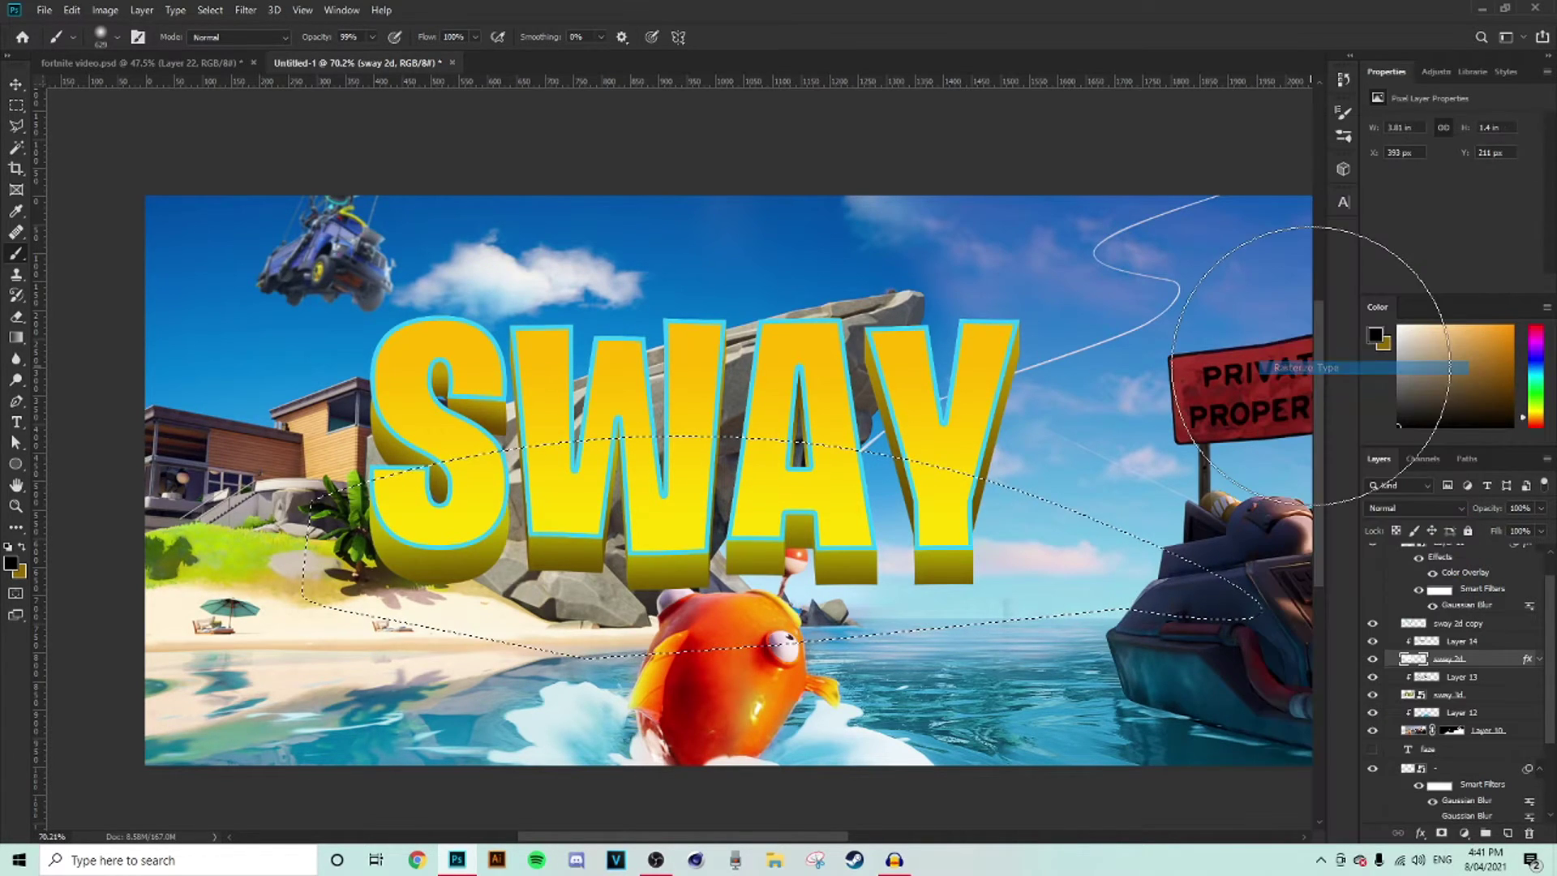
{"action": "left_click", "coordinate": [1464, 643]}
{"action": "left_click", "coordinate": [1372, 641]}
{"action": "left_click", "coordinate": [1372, 641]}
{"action": "left_click_drag", "start_coordinate": [533, 361], "coordinate": [640, 400]}
{"action": "key", "text": "ctrl+z"}
- Rasterize the sway 2d layer's style and make Layer 14 active again
{"action": "right_click", "coordinate": [1463, 659]}
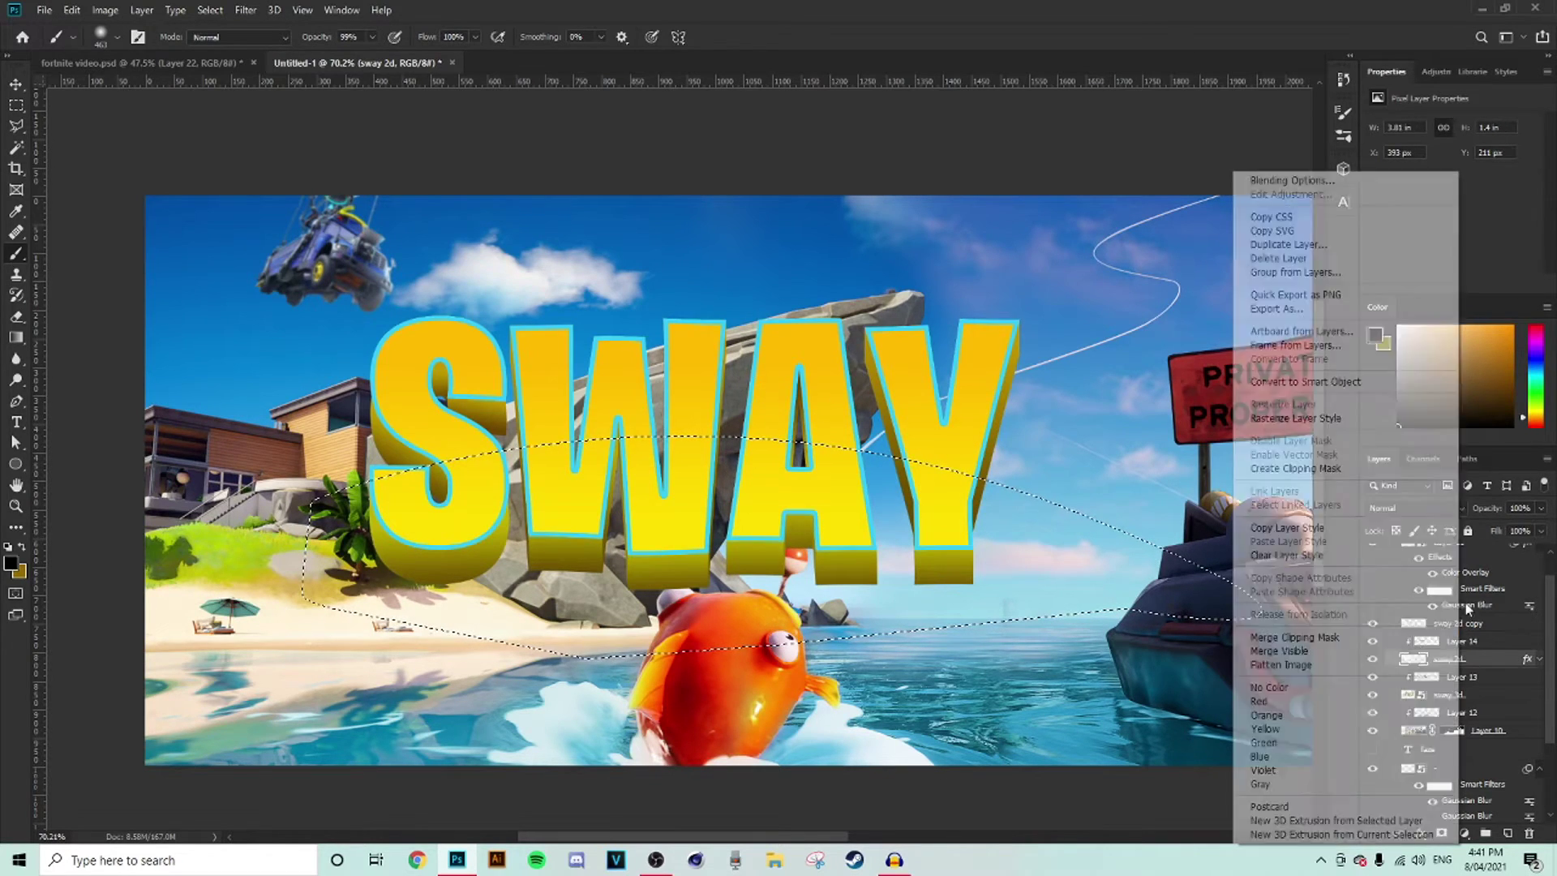
{"action": "left_click", "coordinate": [1355, 419]}
{"action": "left_click", "coordinate": [1411, 640]}
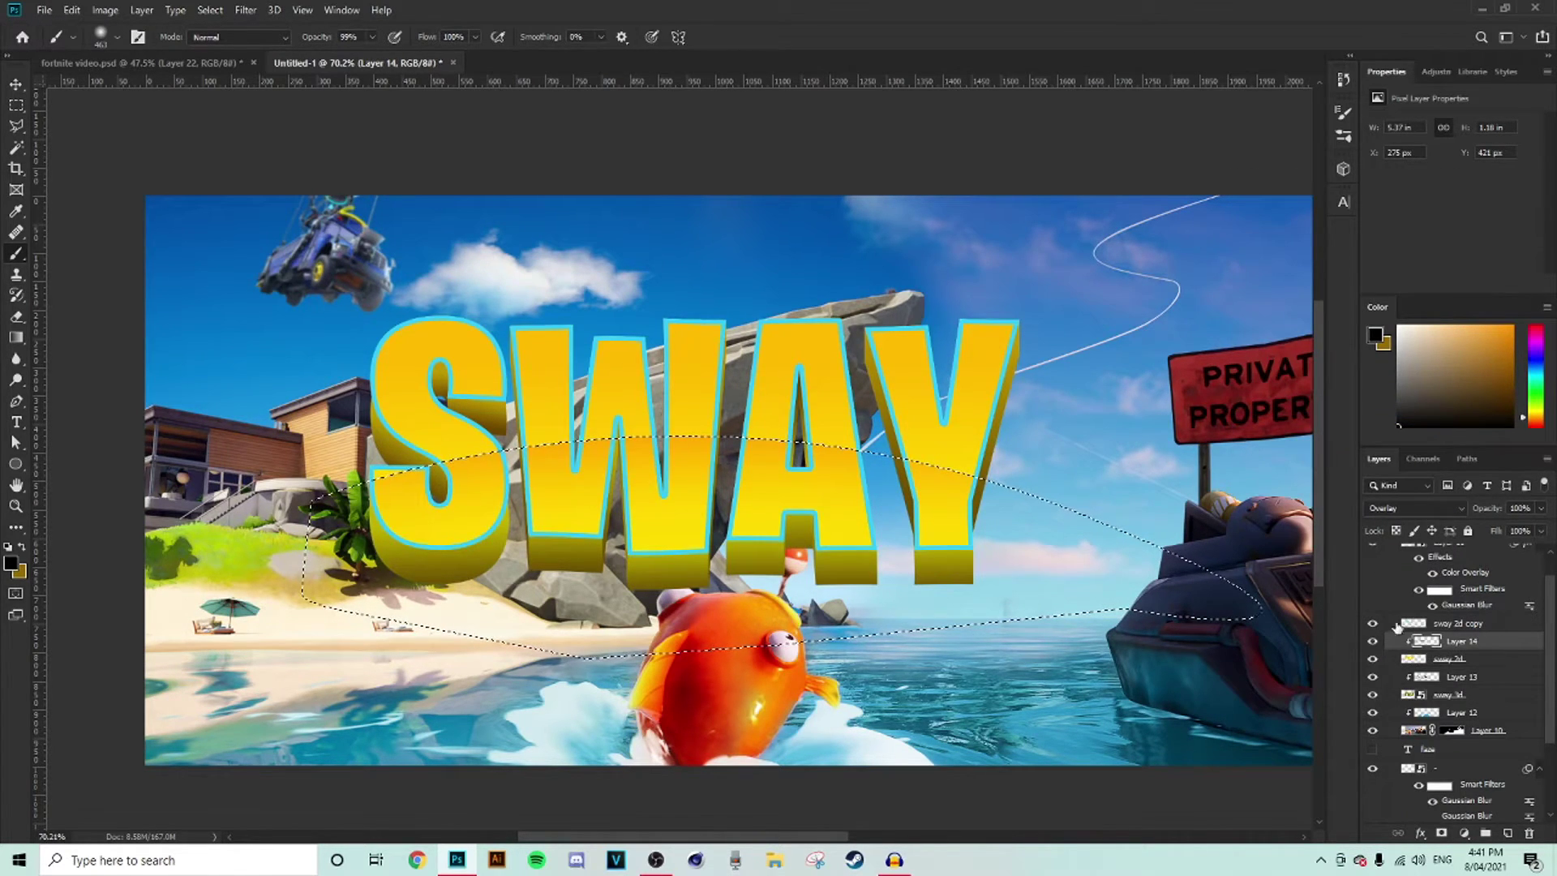
- Brush black over the letters inside the curved selection on Layer 14 to shade their lower half, and deselect
{"action": "left_click_drag", "start_coordinate": [616, 384], "coordinate": [478, 393]}
{"action": "left_click", "coordinate": [17, 106]}
{"action": "key", "text": "ctrl+d"}
{"action": "scroll", "coordinate": [801, 462], "scroll_direction": "up", "scroll_amount": 2}
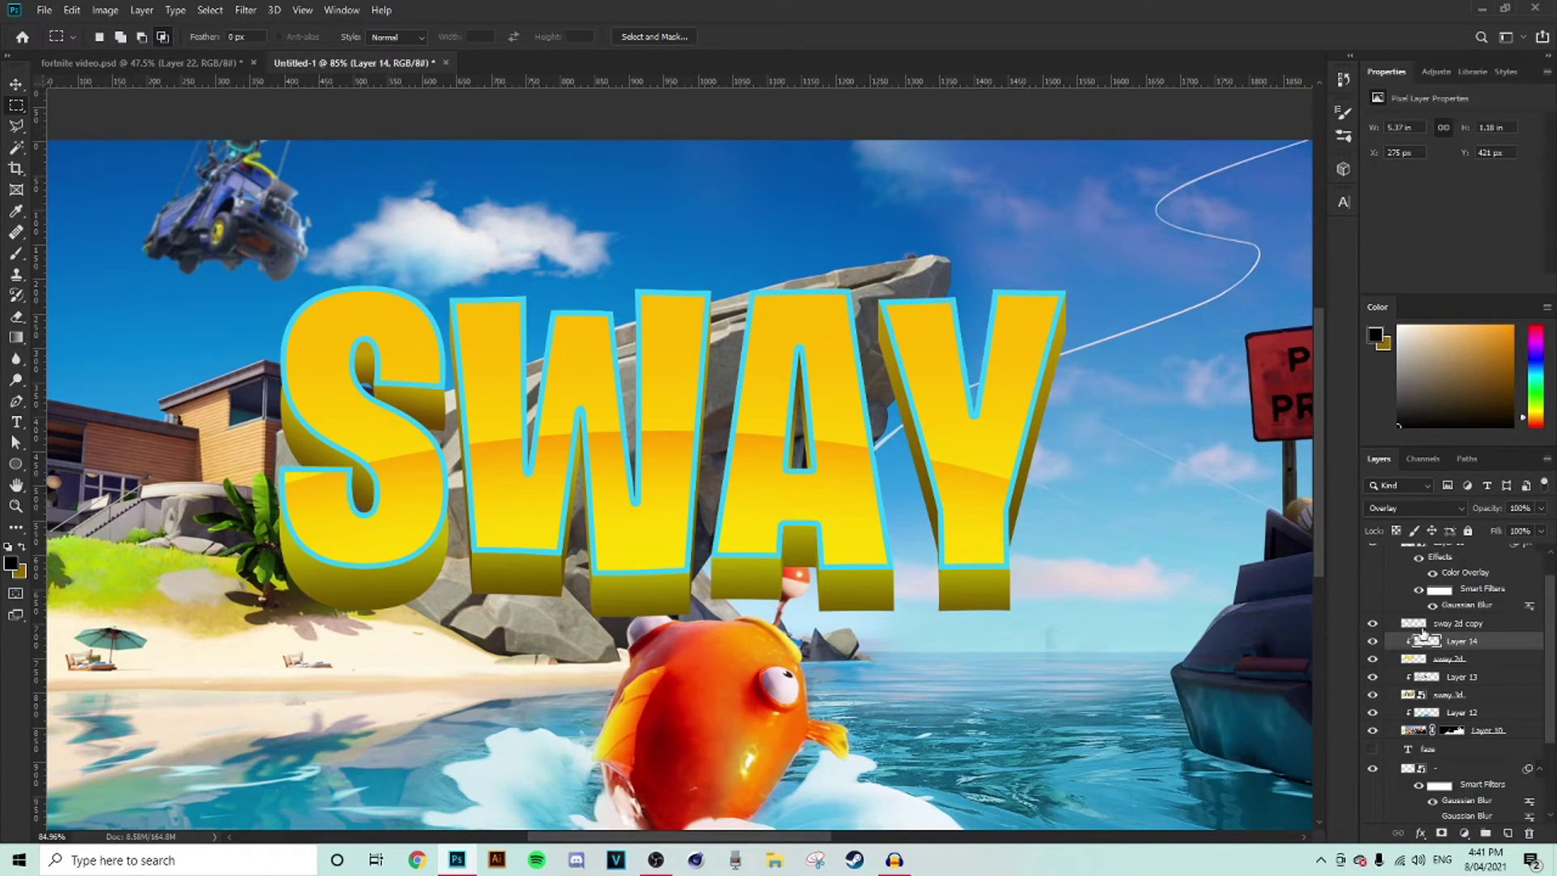
- Load the sway 2d copy outline as a selection, clear Layer 14's shading inside it, deselect, and delete the sway 2d copy layer
{"action": "left_click", "coordinate": [1413, 623], "text": "ctrl"}
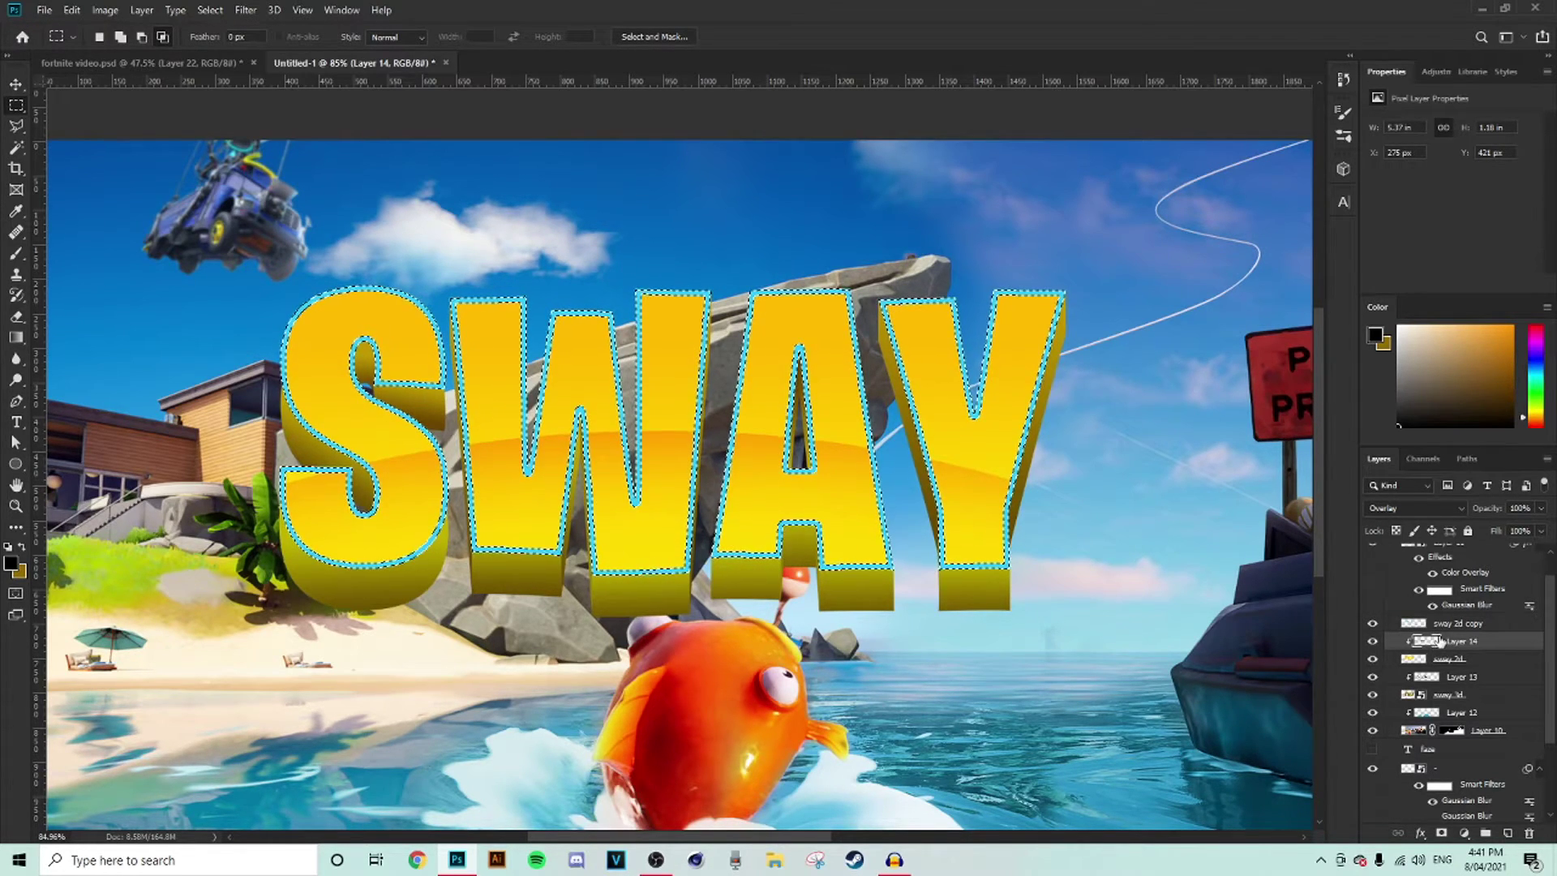
{"action": "left_click", "coordinate": [1456, 623]}
{"action": "left_click", "coordinate": [239, 166]}
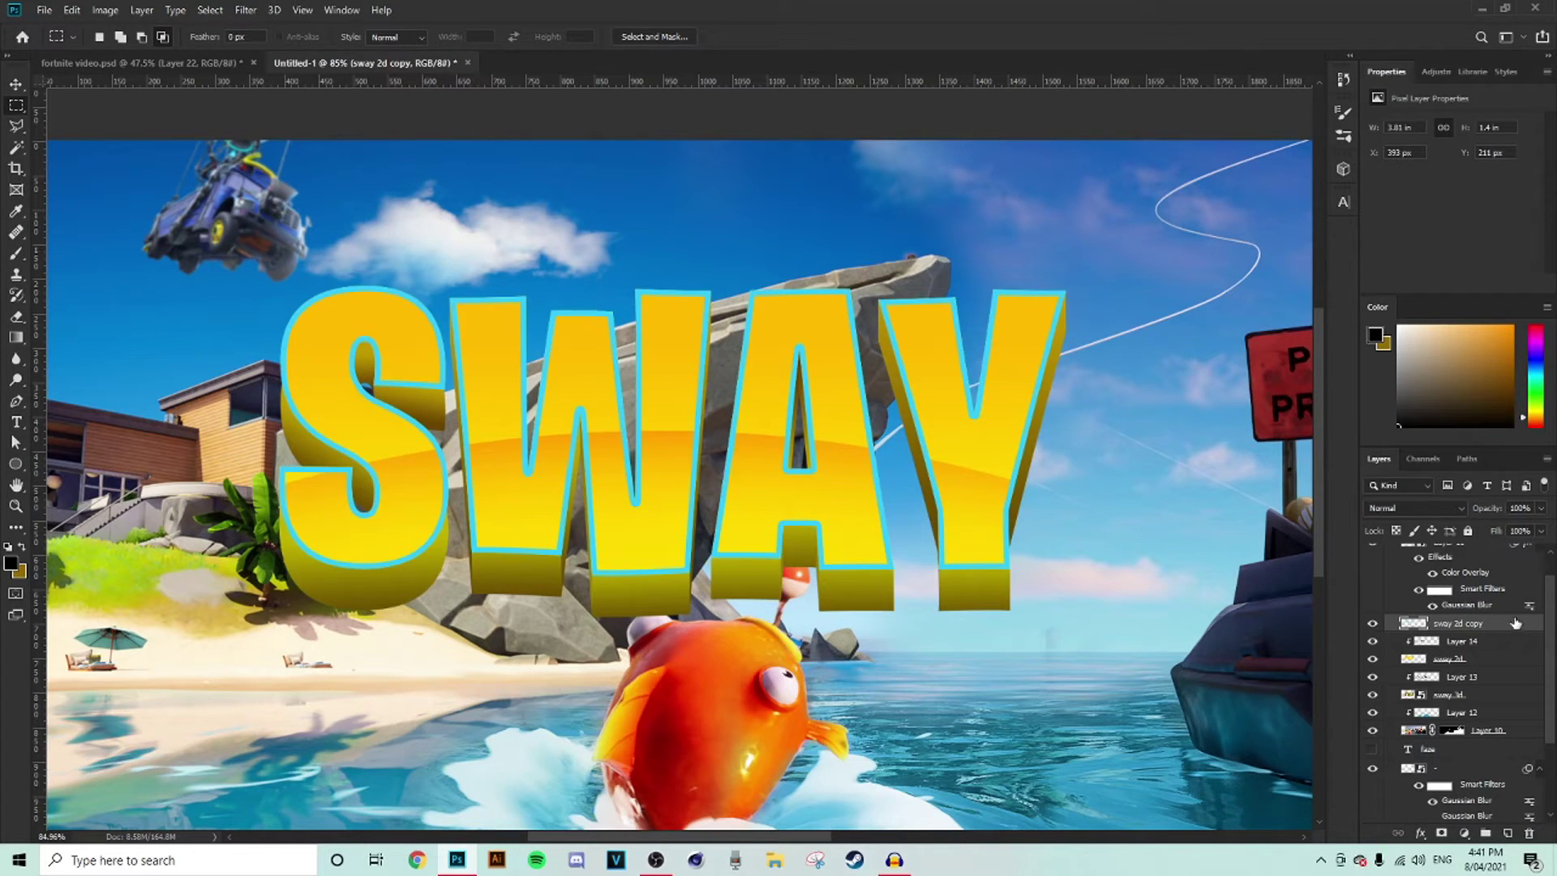
{"action": "key", "text": "Delete"}
- Show the faze text layer, move it above Layer 14 in the layer order, and place the FAZE text above SWAY
{"action": "scroll", "coordinate": [659, 422], "scroll_direction": "up", "scroll_amount": 5}
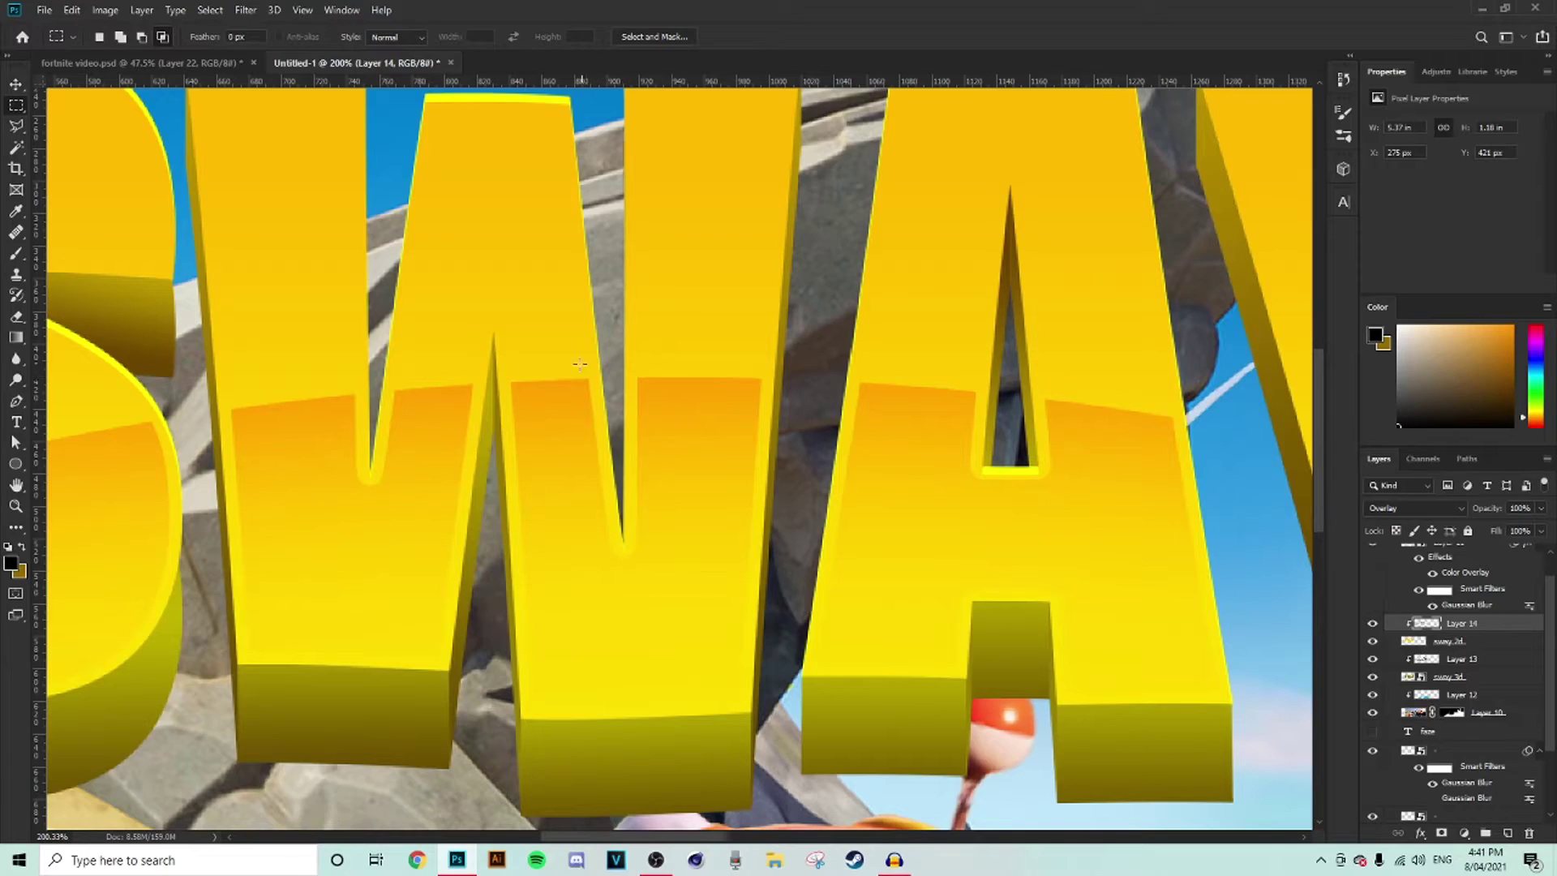
{"action": "scroll", "coordinate": [580, 370], "scroll_direction": "down", "scroll_amount": 5}
{"action": "scroll", "coordinate": [1103, 499], "scroll_direction": "up", "scroll_amount": 4}
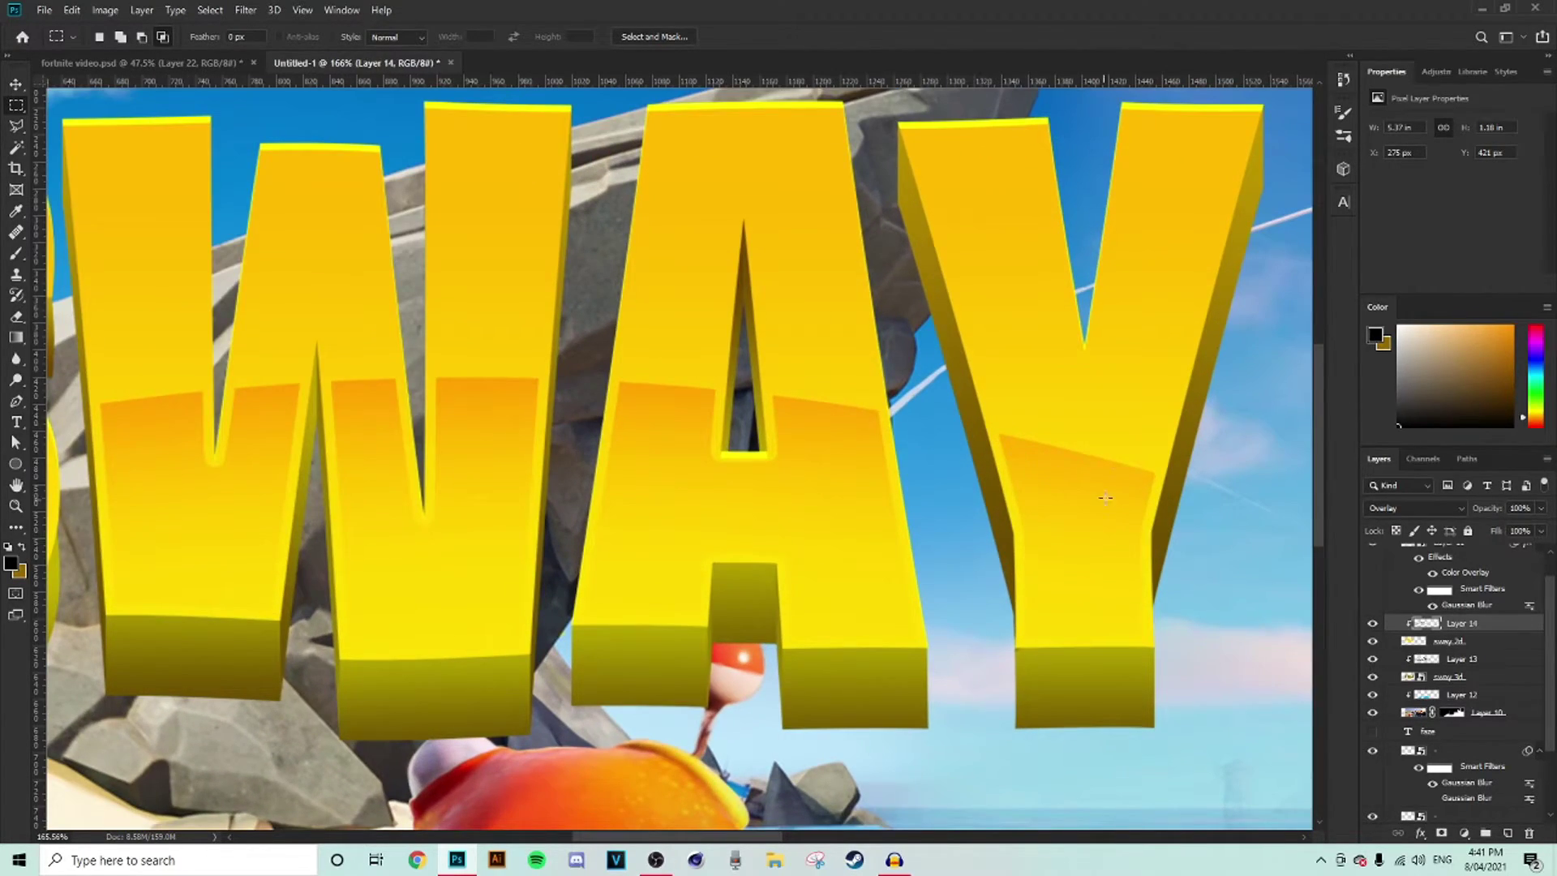
{"action": "scroll", "coordinate": [1159, 444], "scroll_direction": "down", "scroll_amount": 5}
{"action": "scroll", "coordinate": [770, 625], "scroll_direction": "up", "scroll_amount": 3}
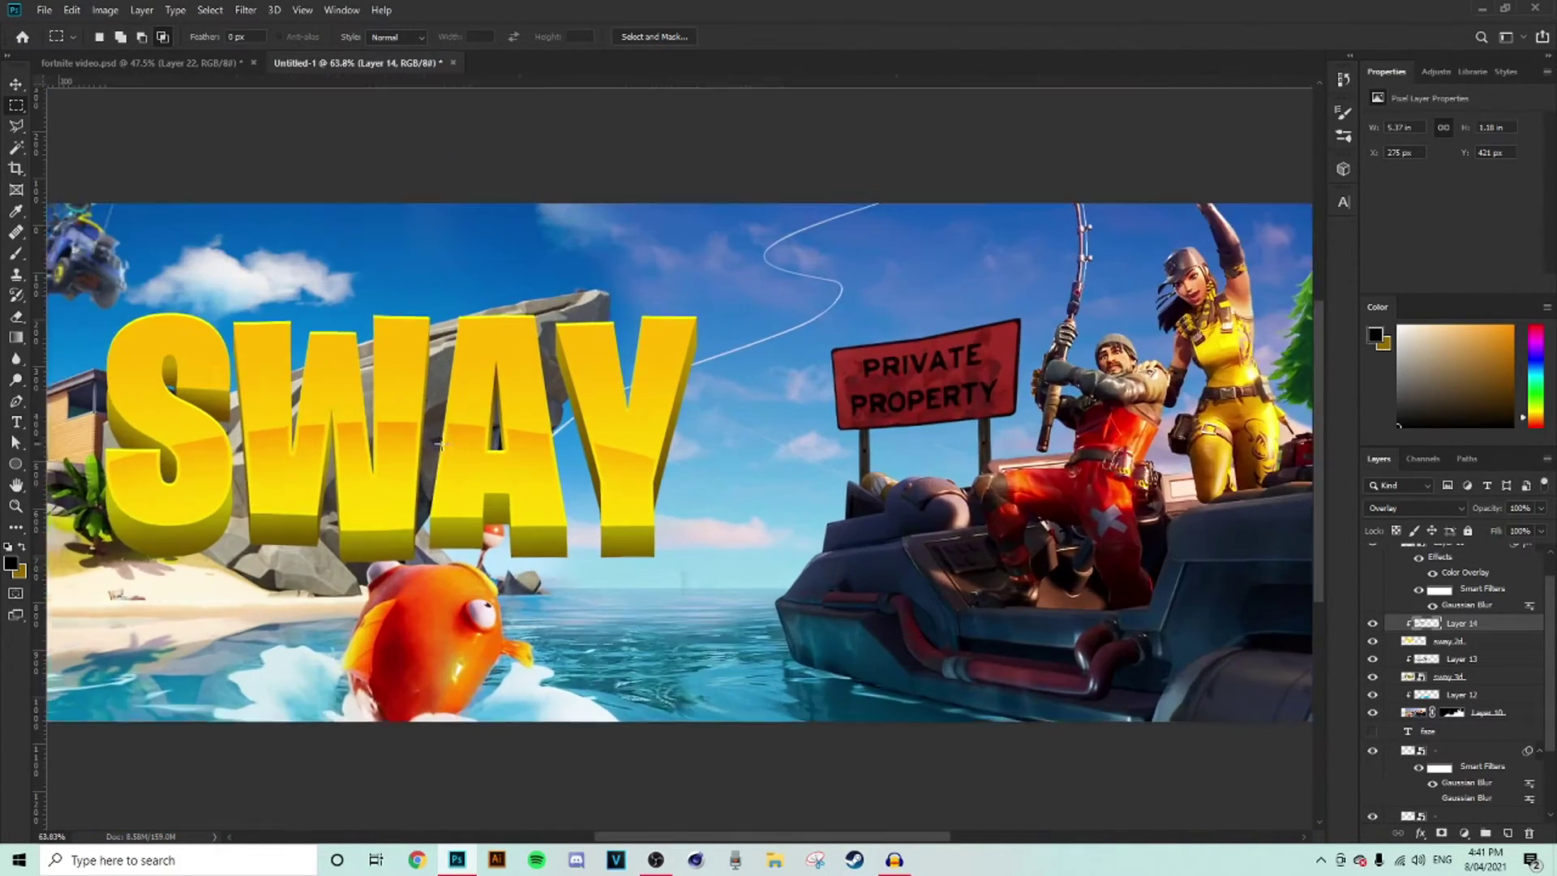
{"action": "scroll", "coordinate": [775, 456], "scroll_direction": "down", "scroll_amount": 3}
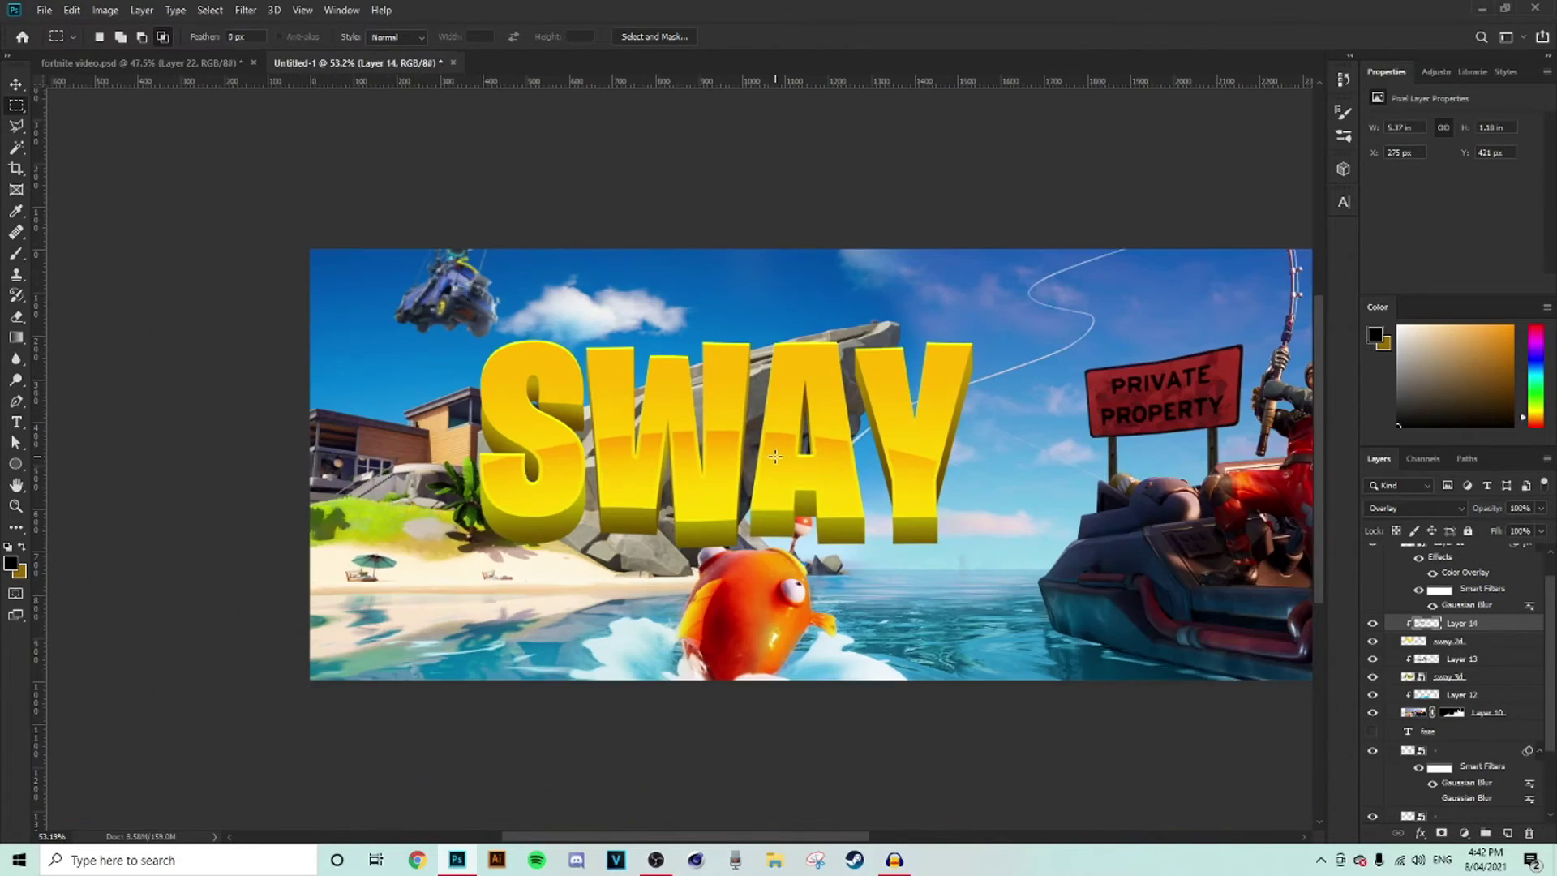
{"action": "left_click", "coordinate": [1372, 731]}
{"action": "left_click_drag", "start_coordinate": [1427, 731], "coordinate": [1427, 623]}
{"action": "left_click", "coordinate": [16, 84]}
{"action": "scroll", "coordinate": [584, 332], "scroll_direction": "up", "scroll_amount": 3}
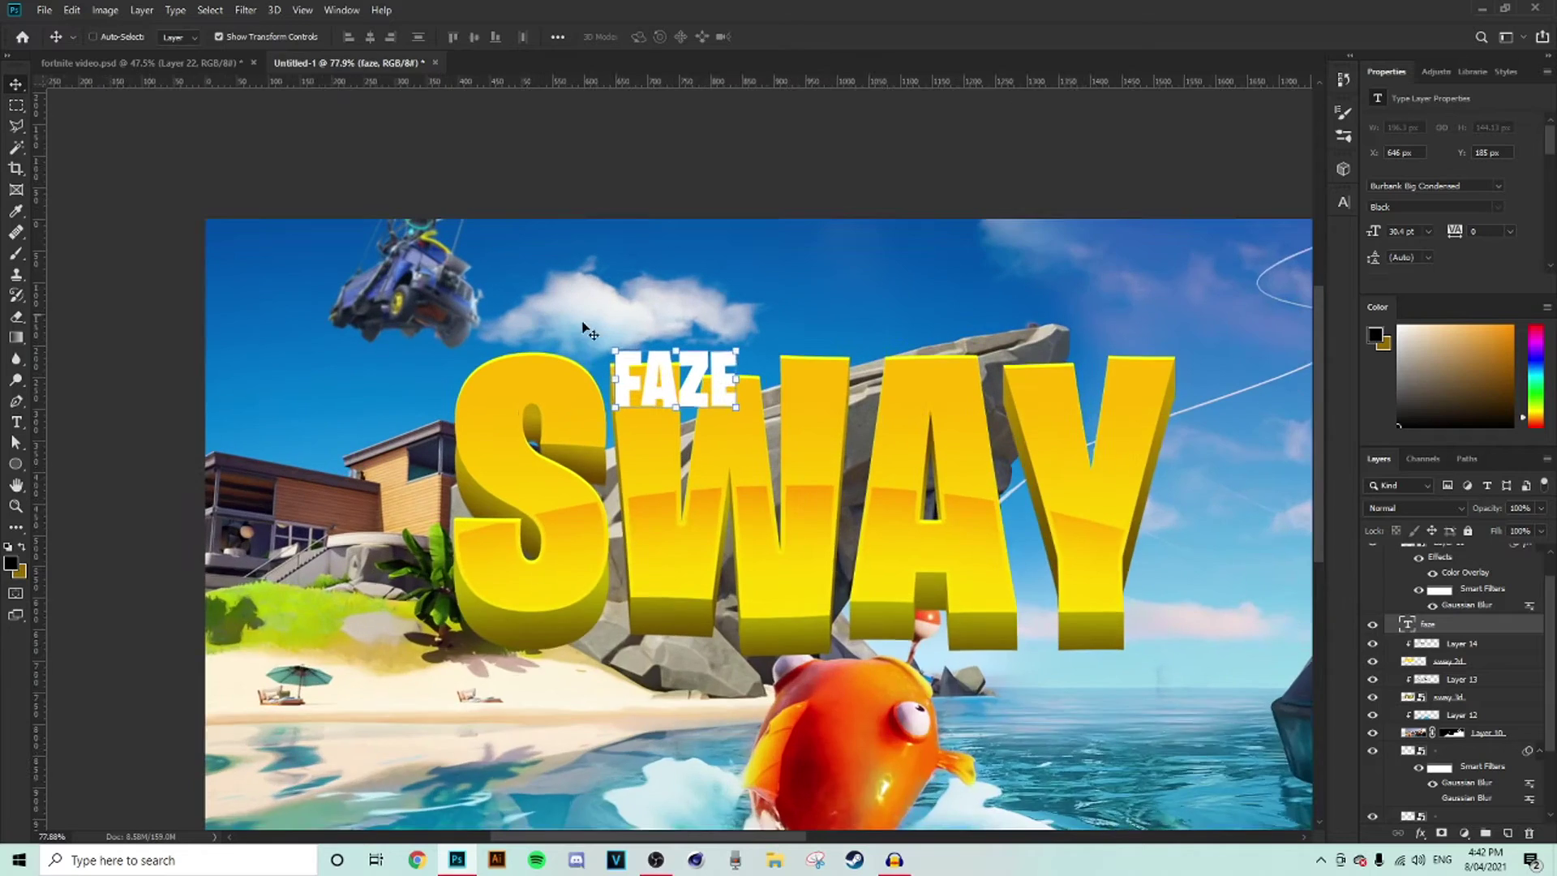
{"action": "left_click_drag", "start_coordinate": [649, 381], "coordinate": [690, 341]}
- Add a black Drop Shadow to the faze layer with a 9 px distance
{"action": "left_click_drag", "start_coordinate": [1457, 236], "coordinate": [1456, 235]}
{"action": "left_click", "coordinate": [1420, 832]}
{"action": "left_click", "coordinate": [1443, 835]}
{"action": "left_click_drag", "start_coordinate": [939, 566], "coordinate": [909, 526]}
{"action": "left_click", "coordinate": [1008, 455]}
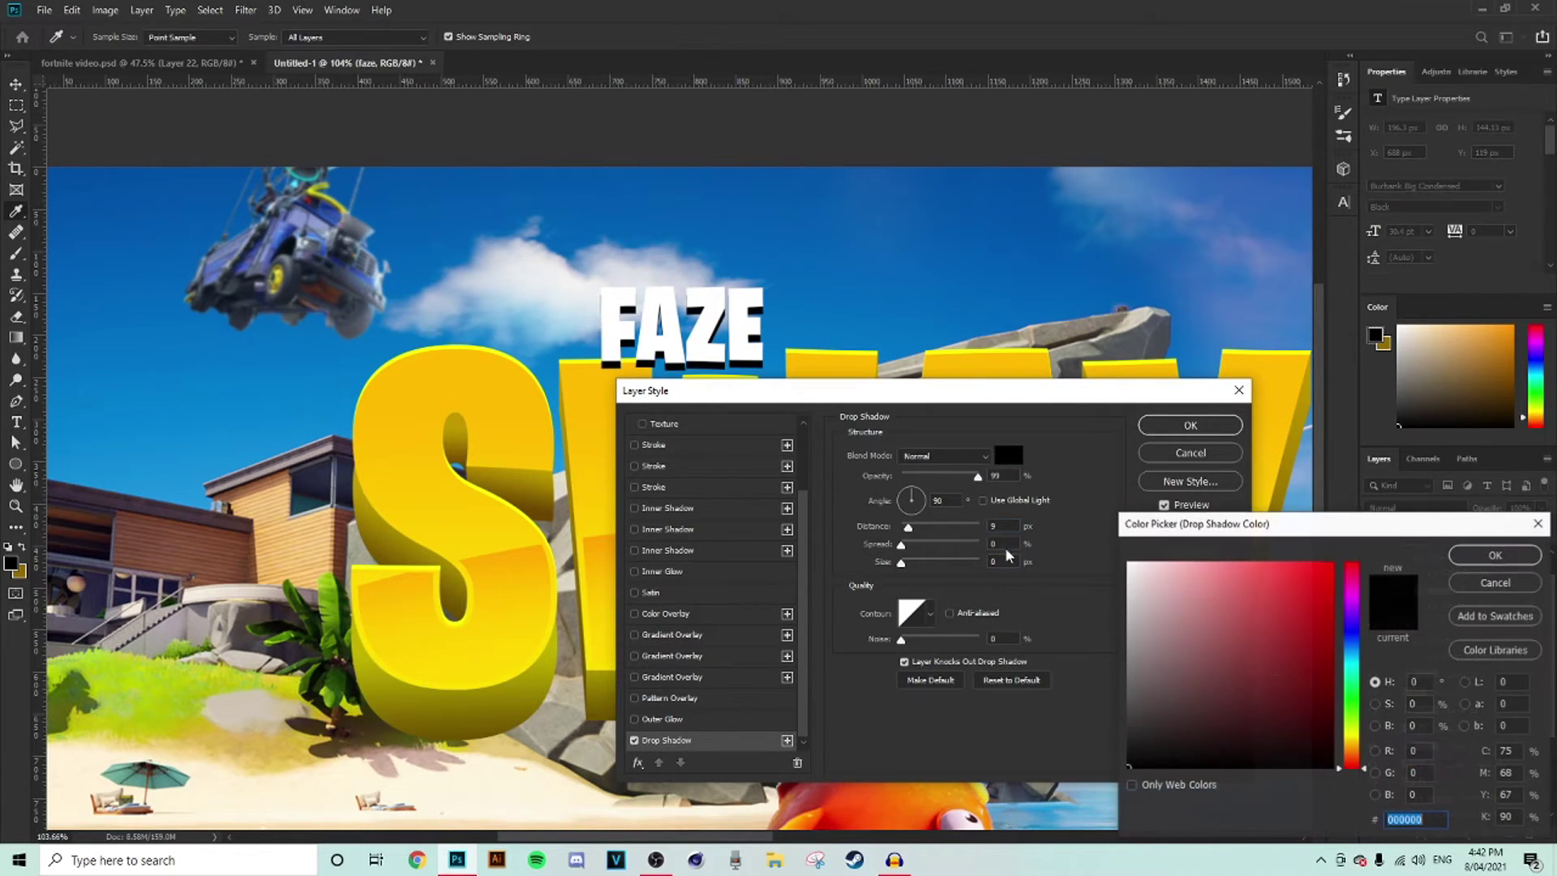
{"action": "left_click", "coordinate": [1495, 555]}
- Set the faze drop shadow's blend mode to Soft Light and its opacity to 60%, and apply the style
{"action": "left_click", "coordinate": [945, 455]}
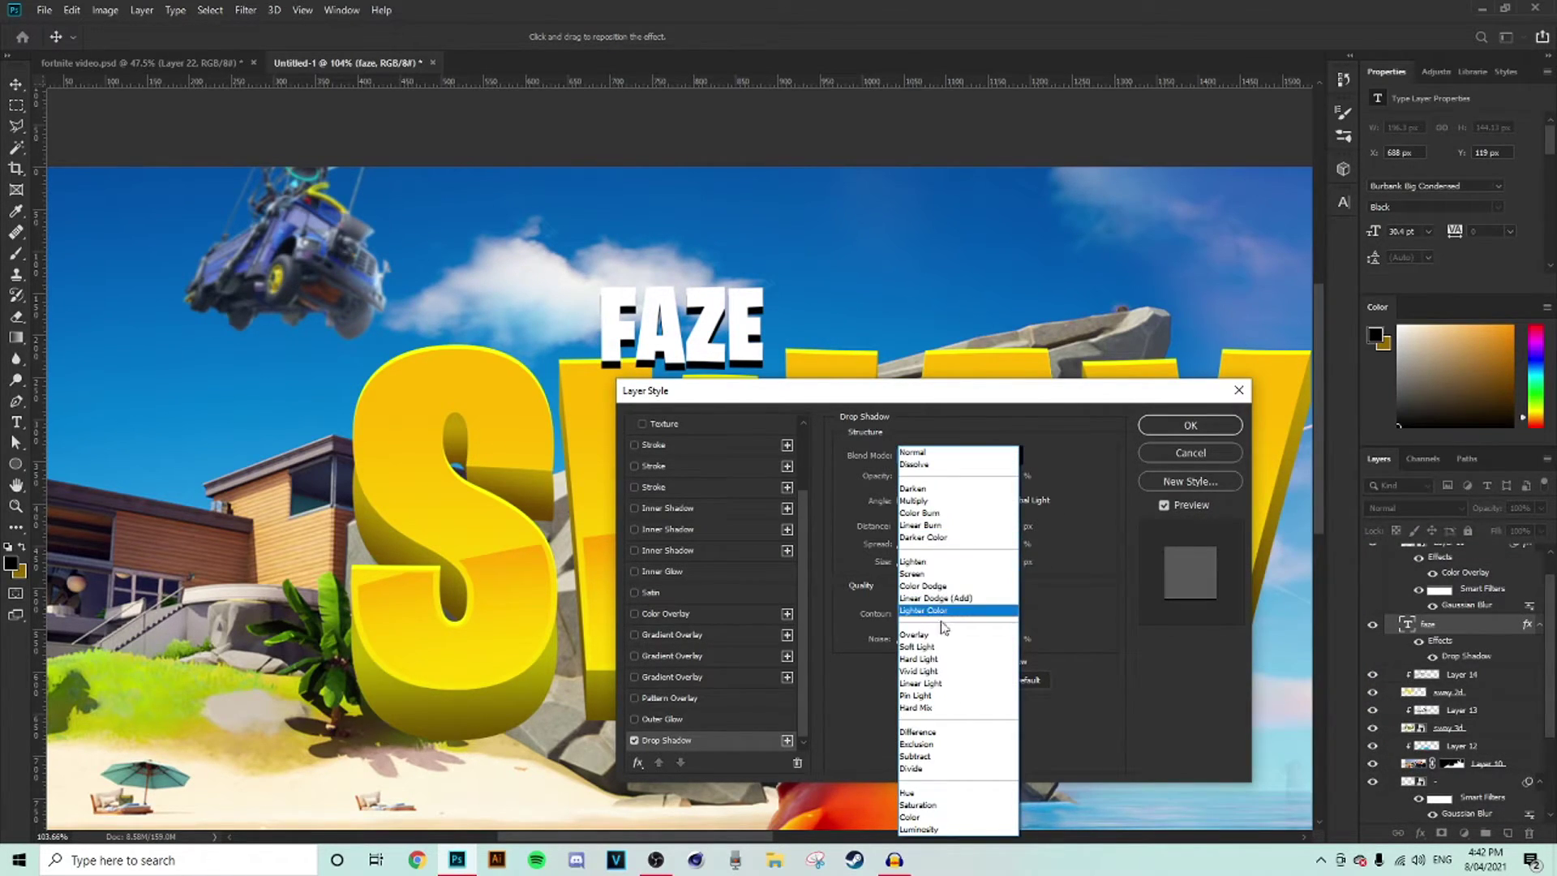
{"action": "left_click", "coordinate": [943, 647]}
{"action": "left_click_drag", "start_coordinate": [977, 479], "coordinate": [951, 479]}
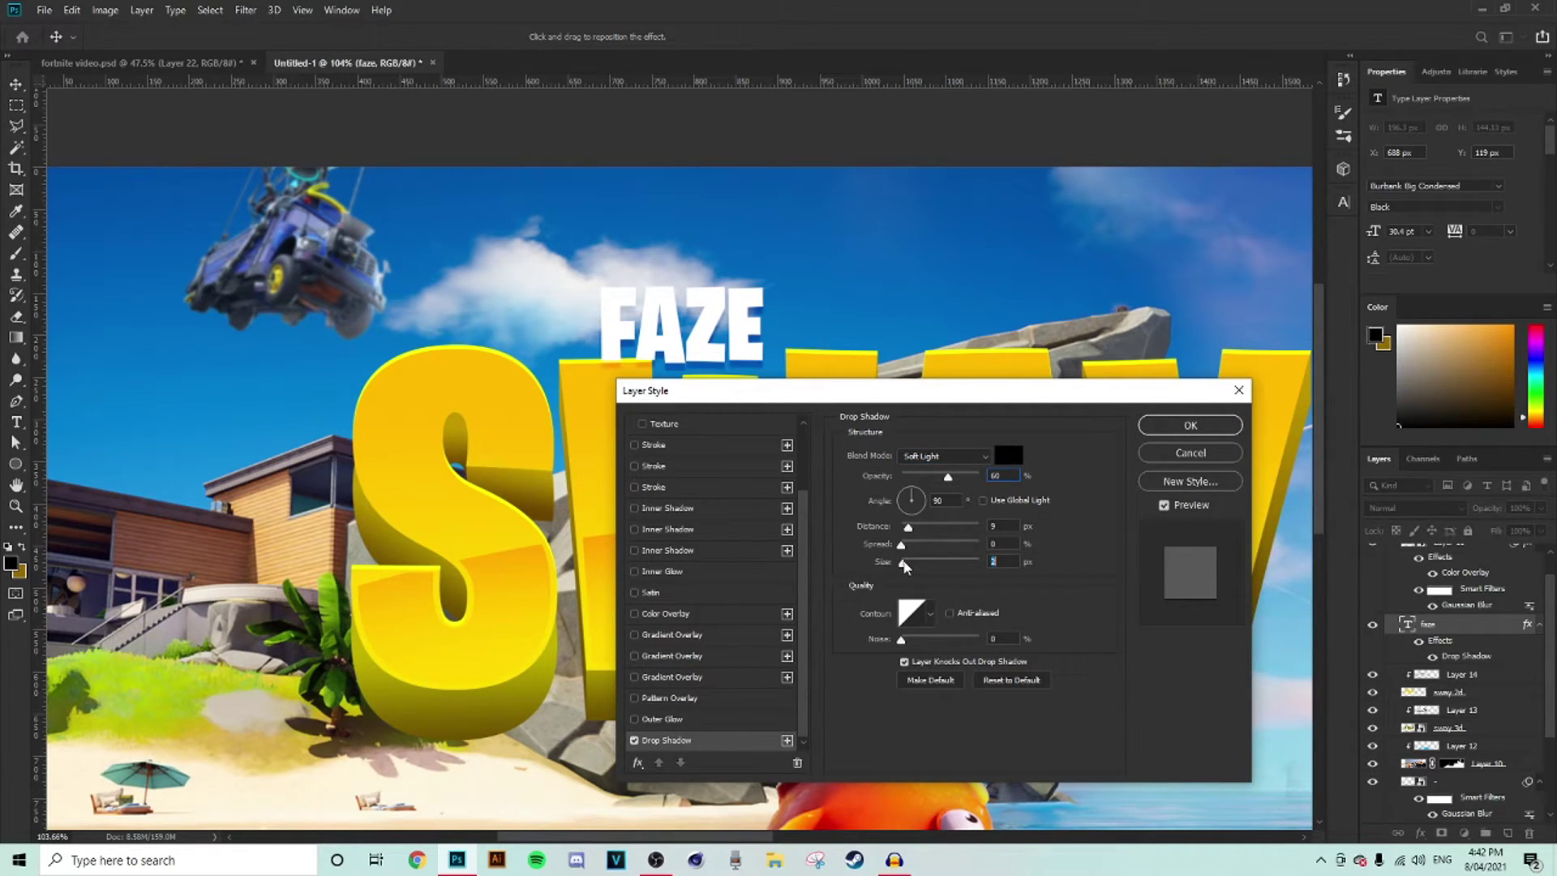
{"action": "left_click", "coordinate": [1192, 425]}
- Reposition the FAZE text above the W of SWAY, at about X 807 px, Y 132 px
{"action": "left_click_drag", "start_coordinate": [756, 302], "coordinate": [858, 317]}
{"action": "left_click", "coordinate": [16, 107]}
{"action": "scroll", "coordinate": [902, 674], "scroll_direction": "down", "scroll_amount": 4}
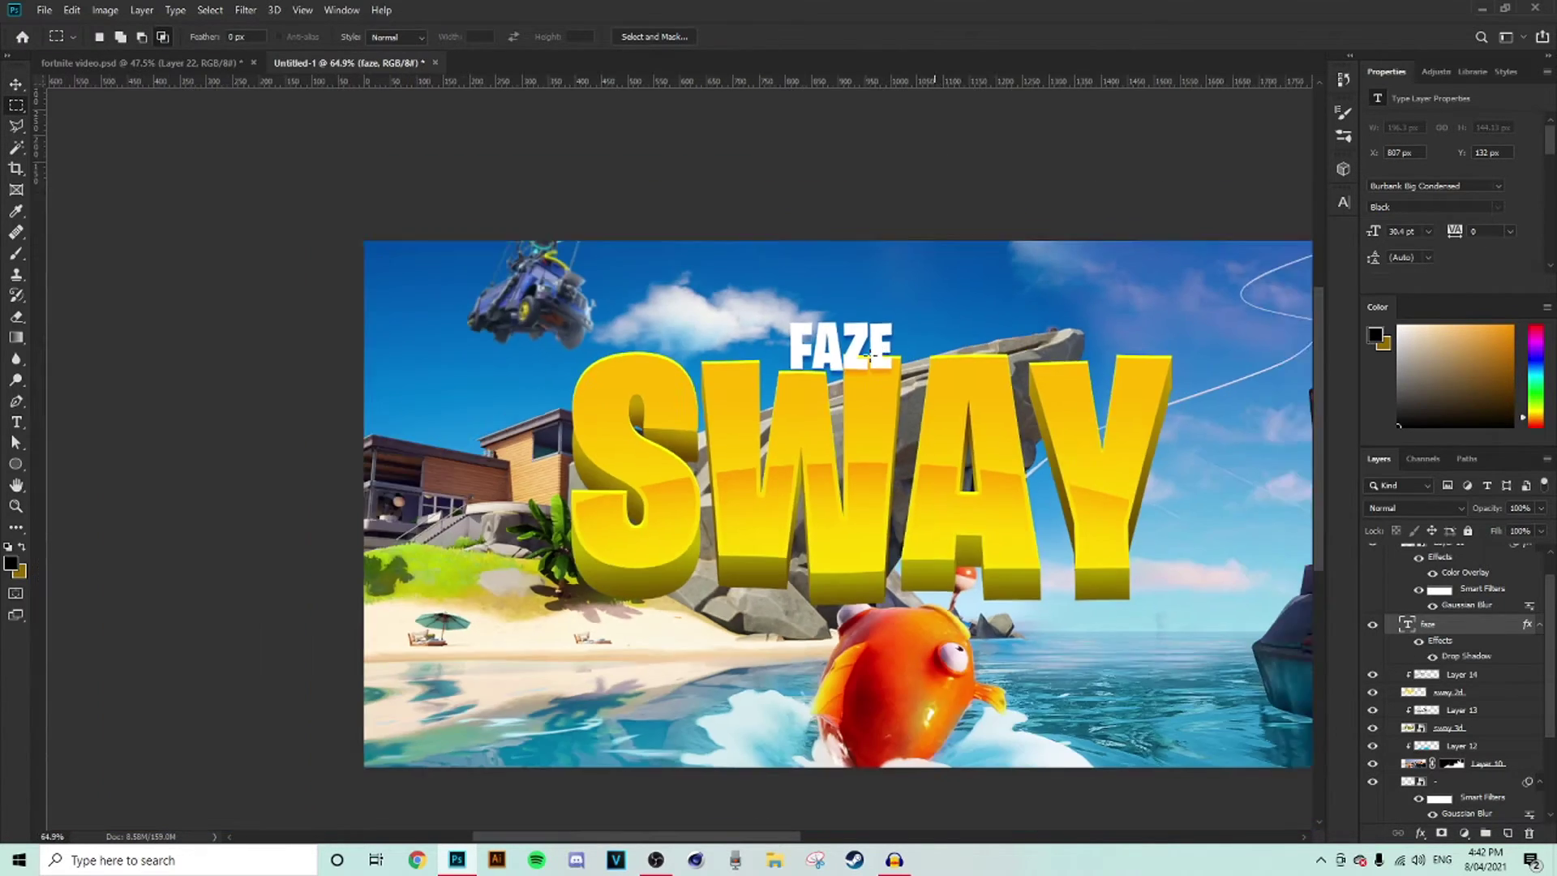
{"action": "scroll", "coordinate": [903, 674], "scroll_direction": "up", "scroll_amount": 2}
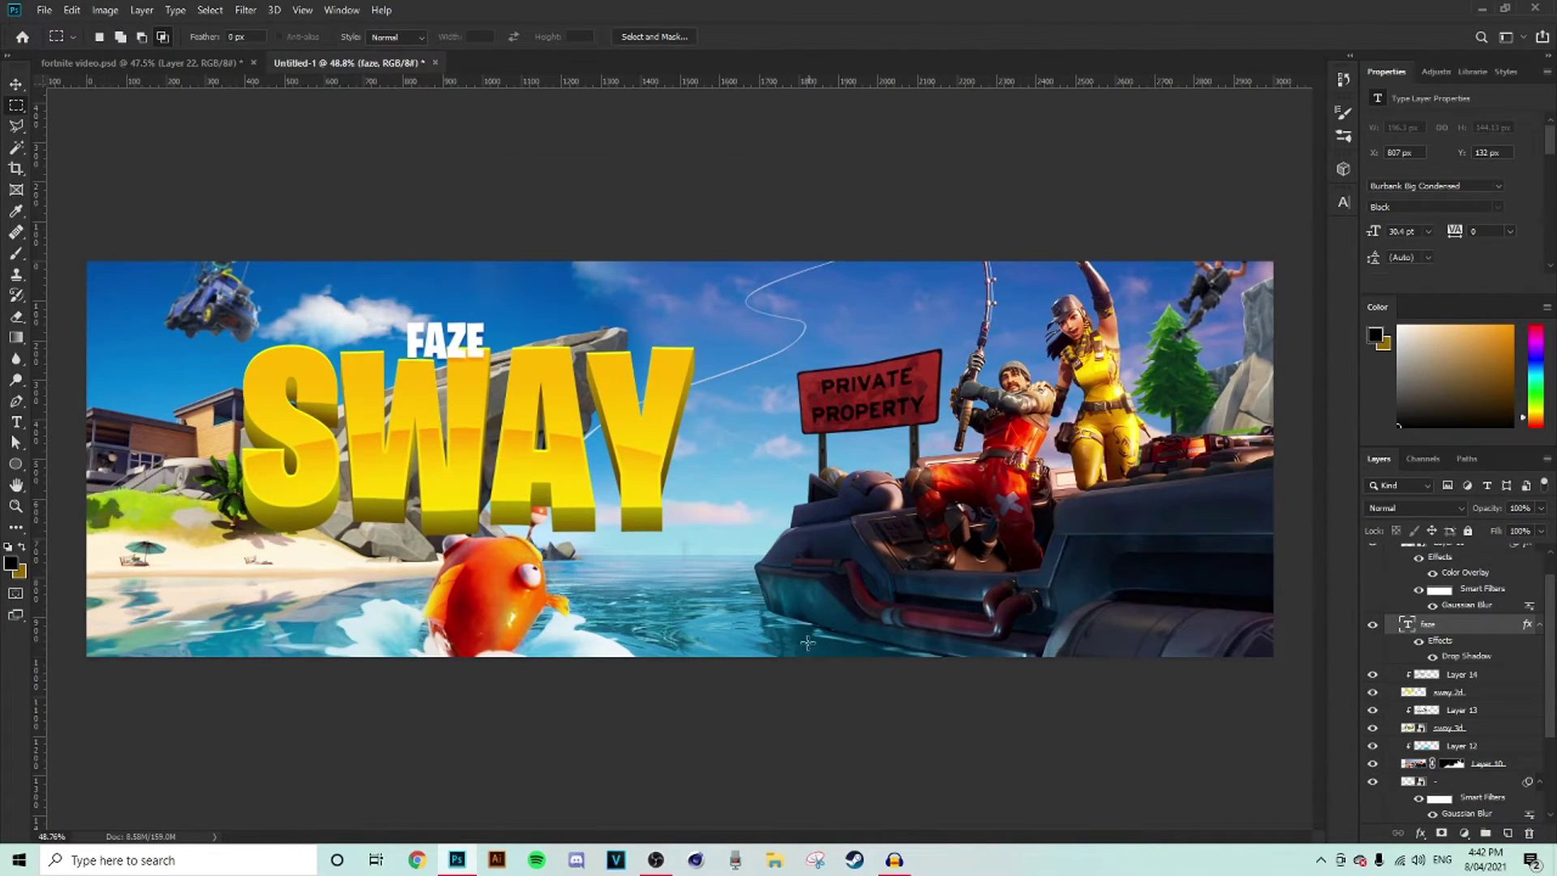
{"action": "scroll", "coordinate": [808, 647], "scroll_direction": "up", "scroll_amount": 1}
{"action": "mouse_move", "coordinate": [941, 847]}
{"action": "left_mouse_down"}
{"action": "mouse_move", "coordinate": [897, 839]}
{"action": "mouse_move", "coordinate": [942, 840]}
{"action": "left_mouse_up"}
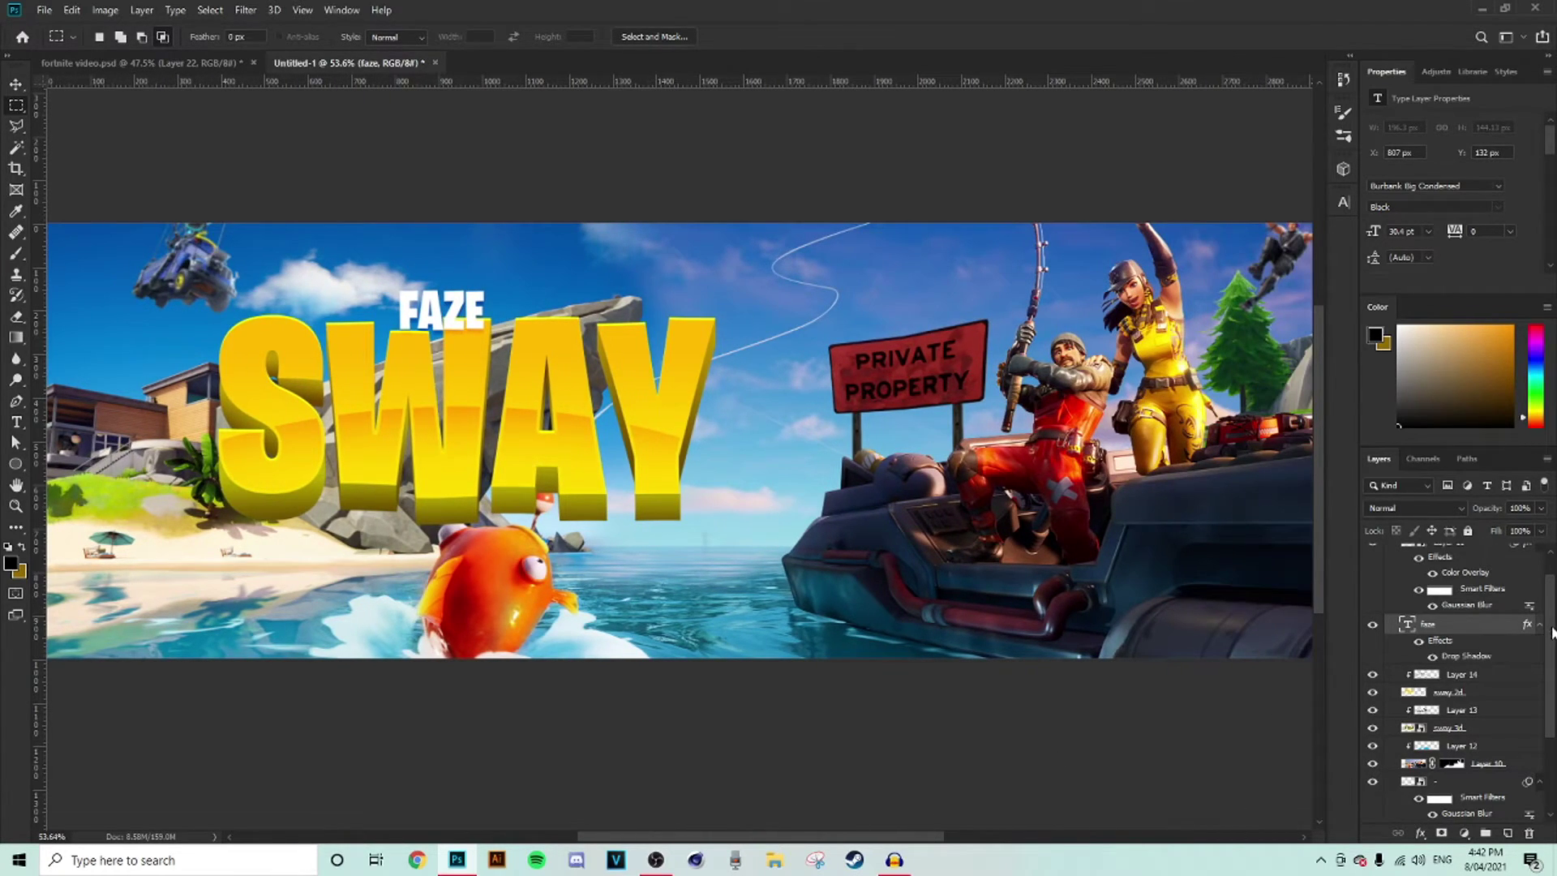
- Add a new layer above the PRIVATE PROPERTY sign's layer and clip it to the sign
{"action": "scroll", "coordinate": [1460, 661], "scroll_direction": "down", "scroll_amount": 3}
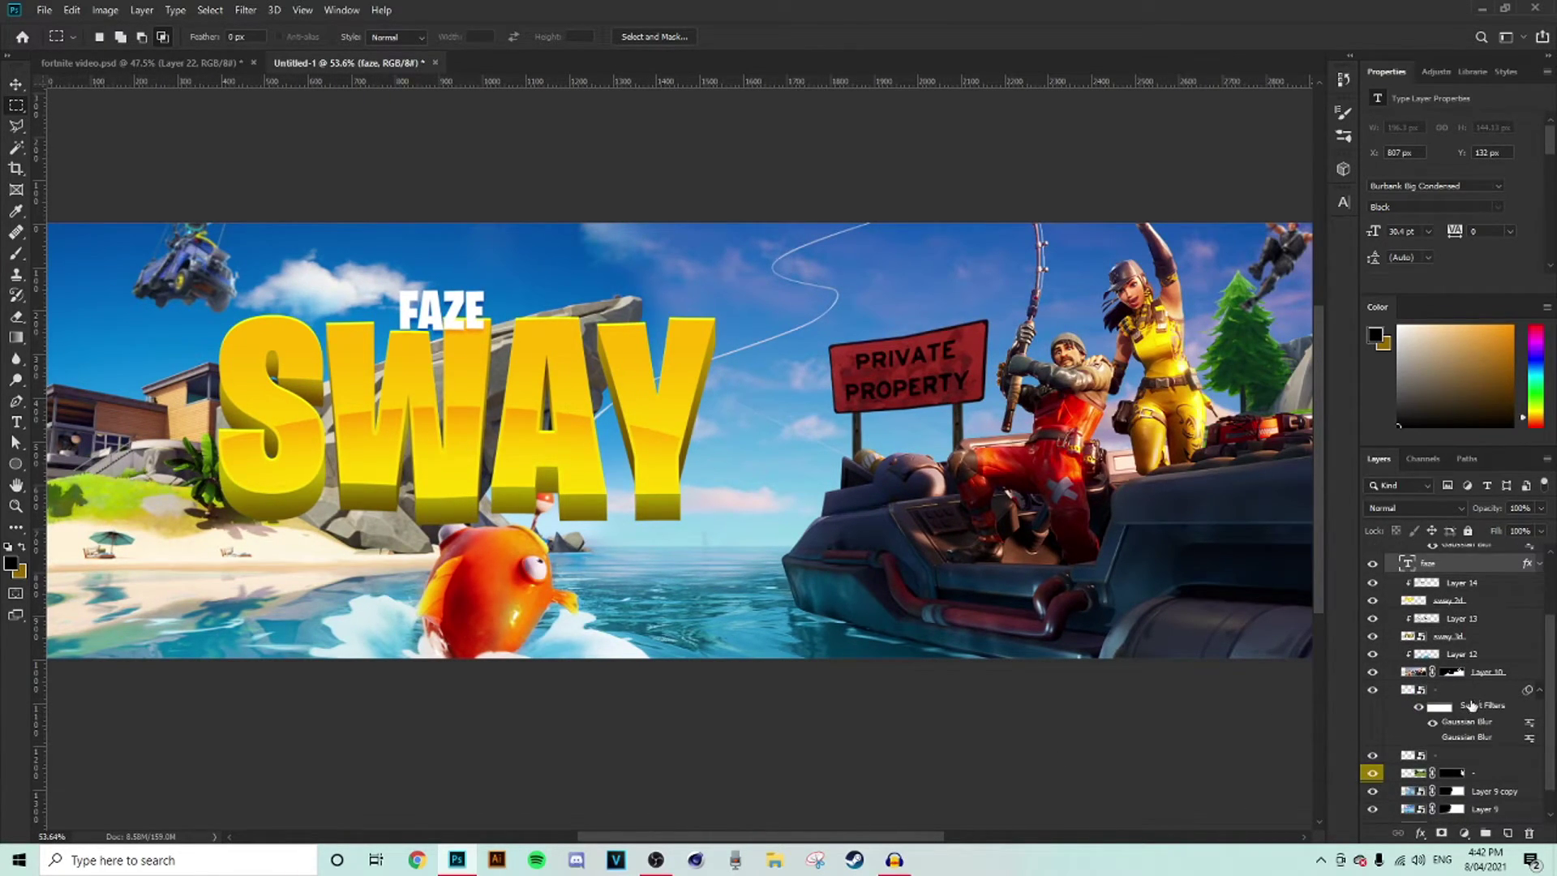
{"action": "left_click", "coordinate": [1452, 663]}
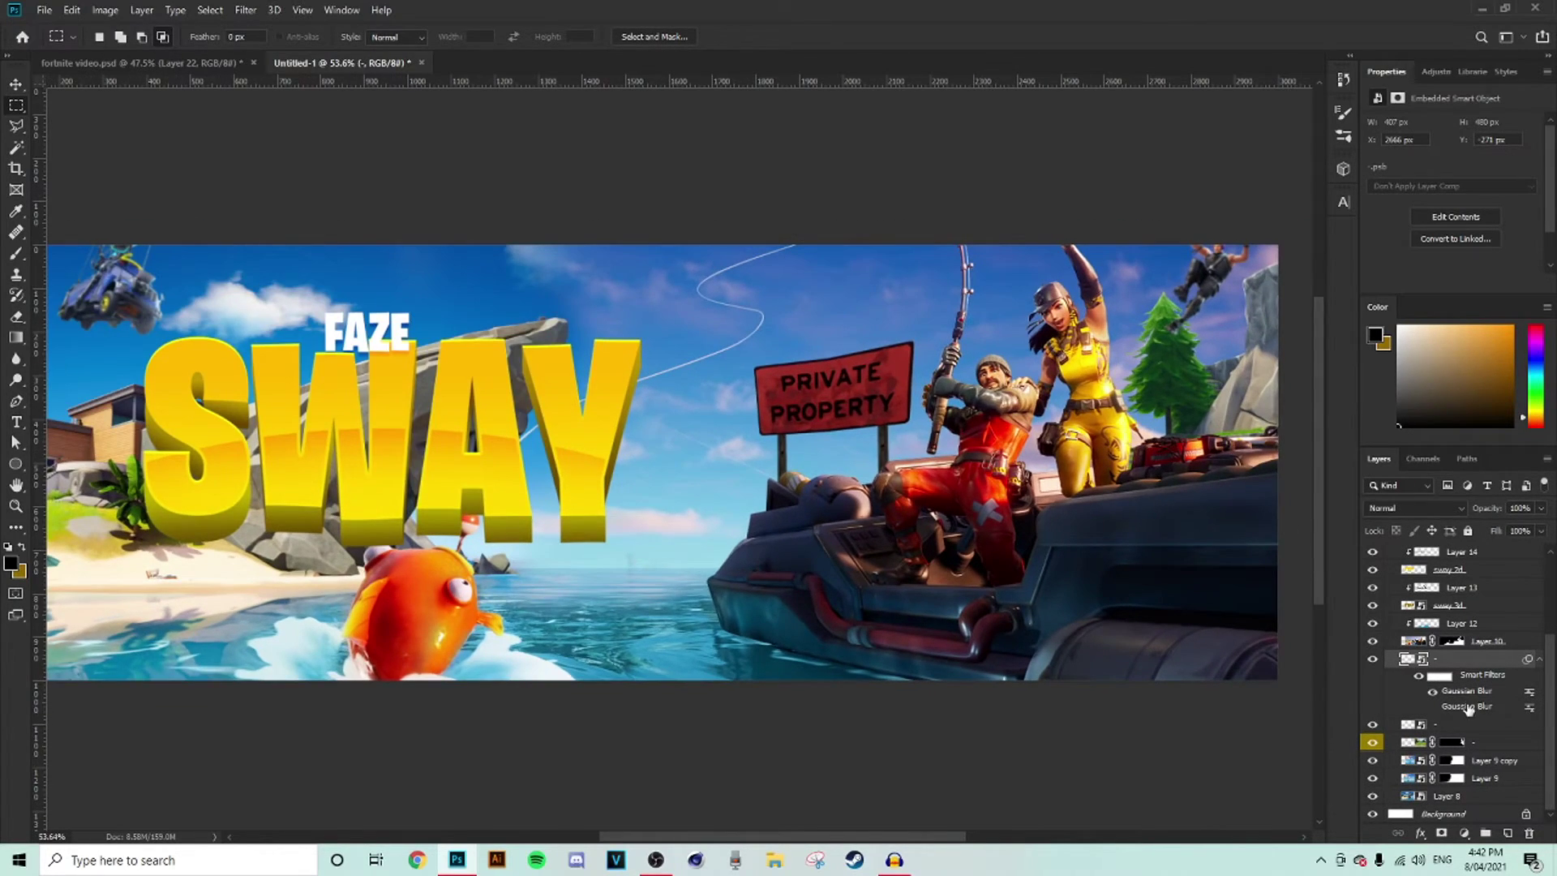
{"action": "left_click", "coordinate": [1388, 724]}
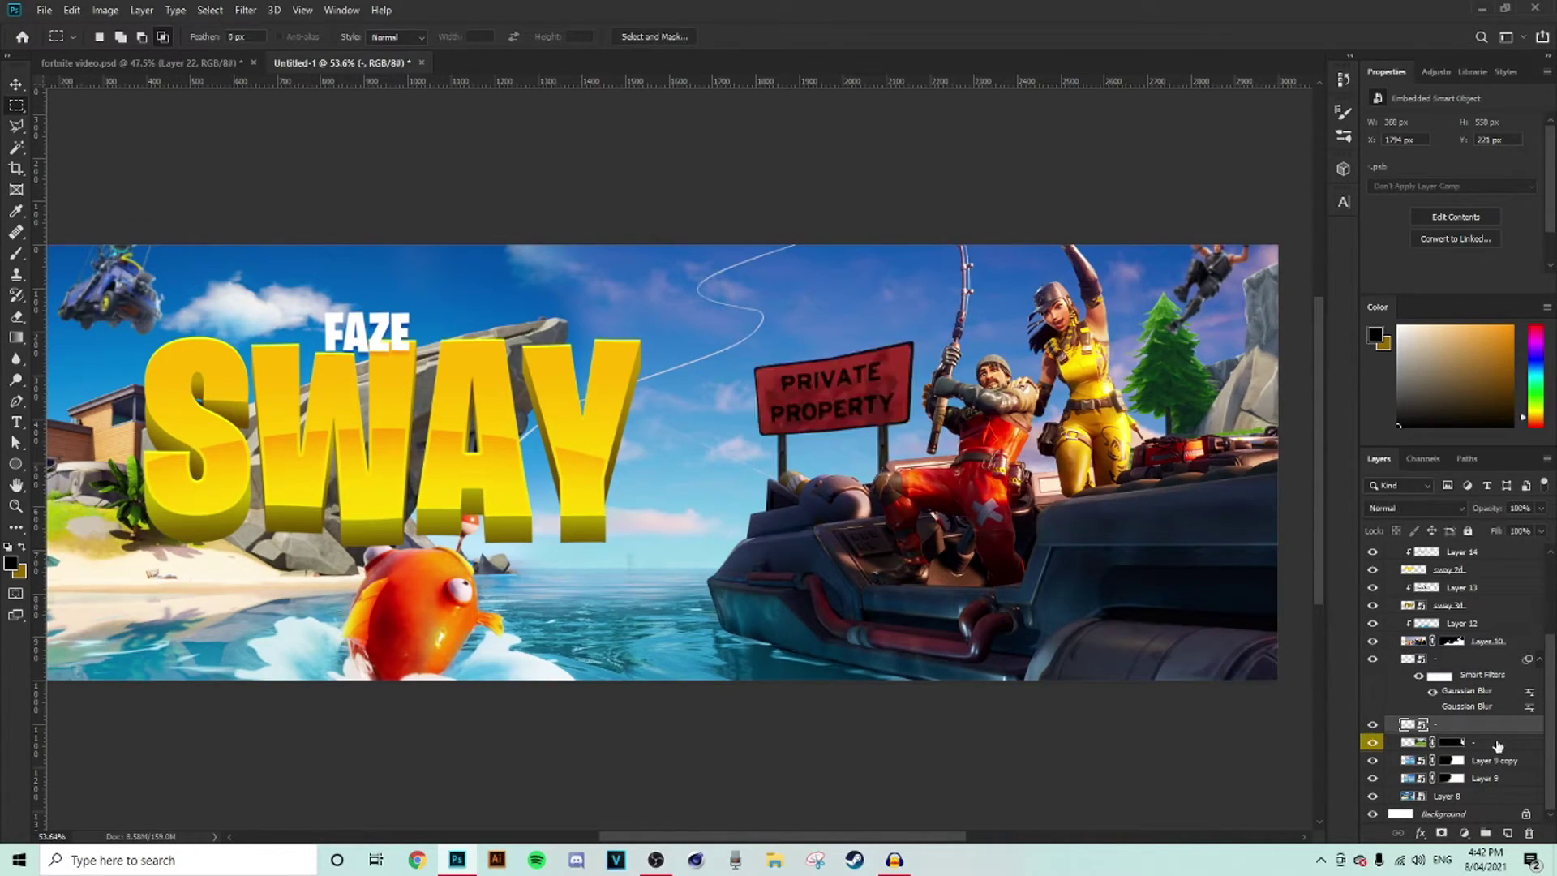
{"action": "left_click", "coordinate": [1507, 832]}
{"action": "left_click", "coordinate": [1460, 727], "text": "alt"}
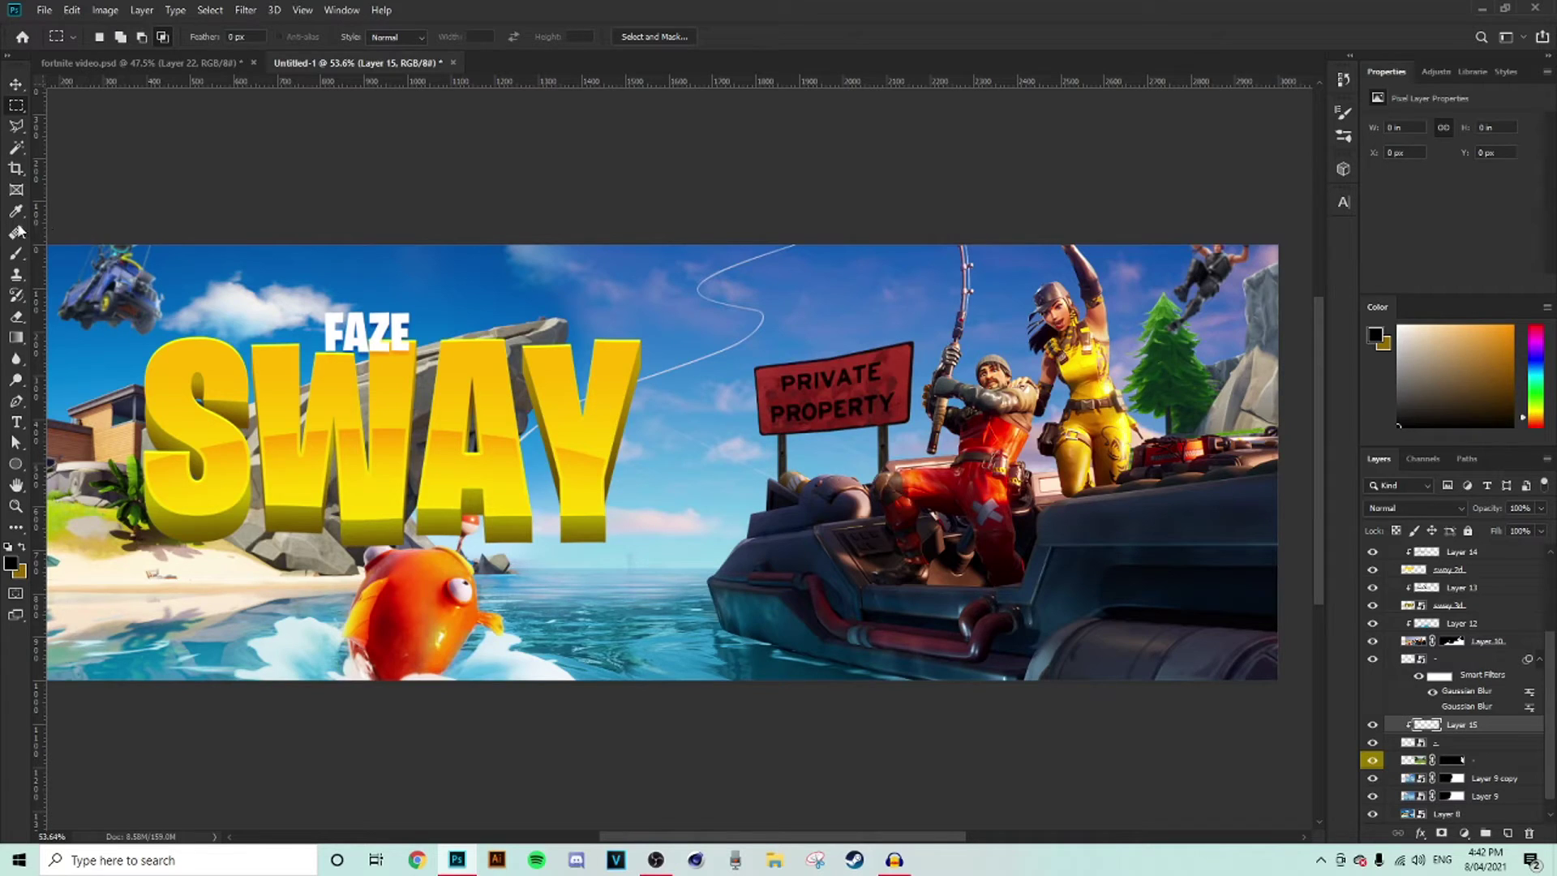
- Choose the Brush tool and set the foreground colour to white
{"action": "left_click", "coordinate": [16, 253]}
{"action": "left_click", "coordinate": [22, 548]}
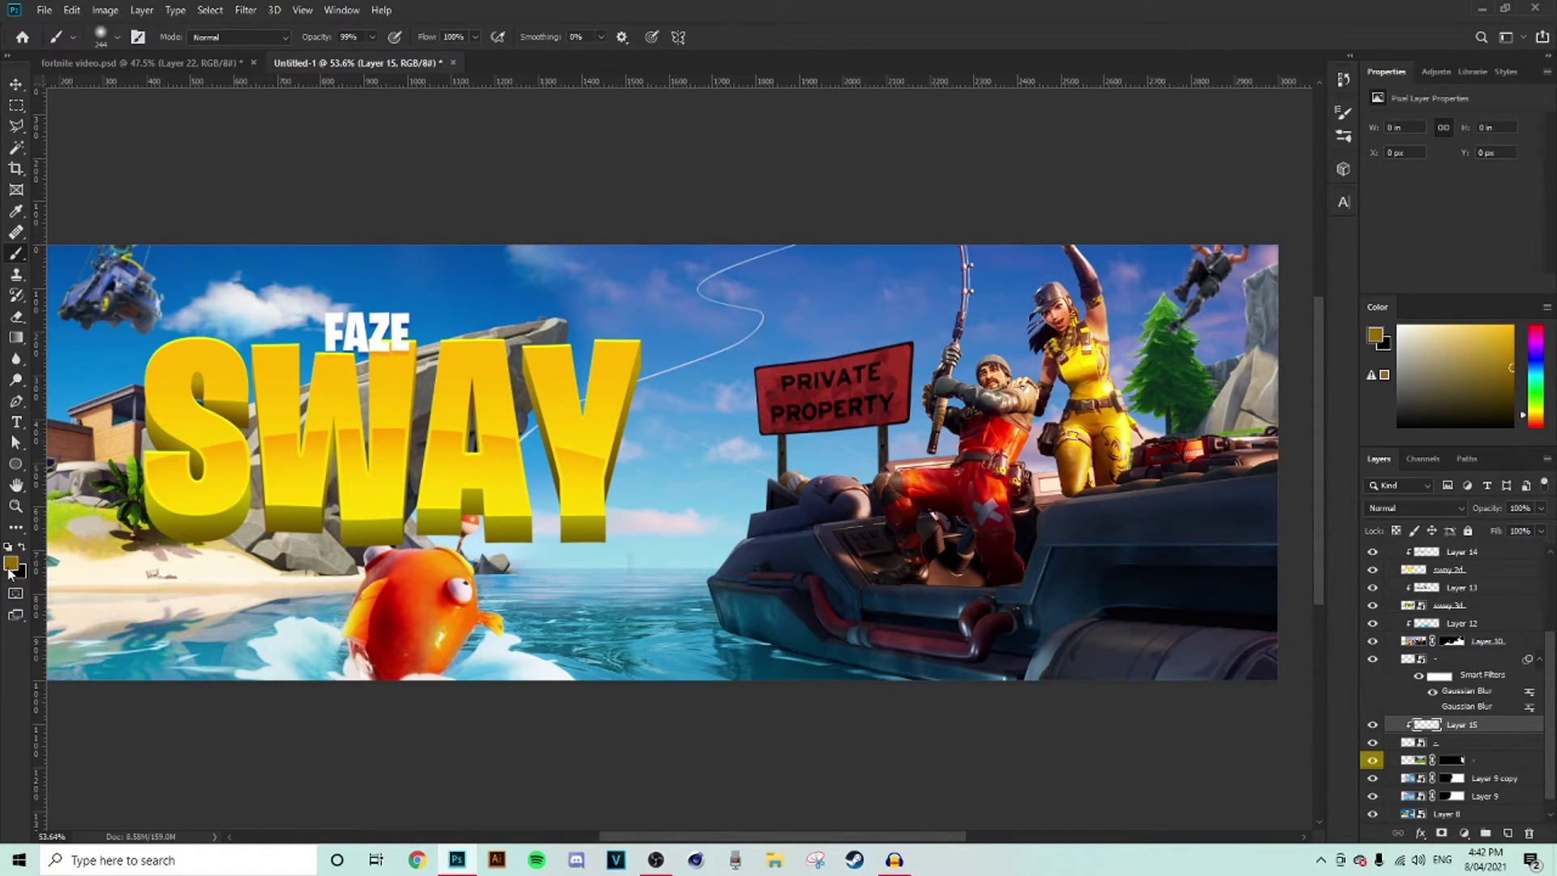
{"action": "left_click", "coordinate": [11, 562]}
{"action": "left_click_drag", "start_coordinate": [1136, 569], "coordinate": [1142, 498]}
{"action": "left_click", "coordinate": [1469, 558]}
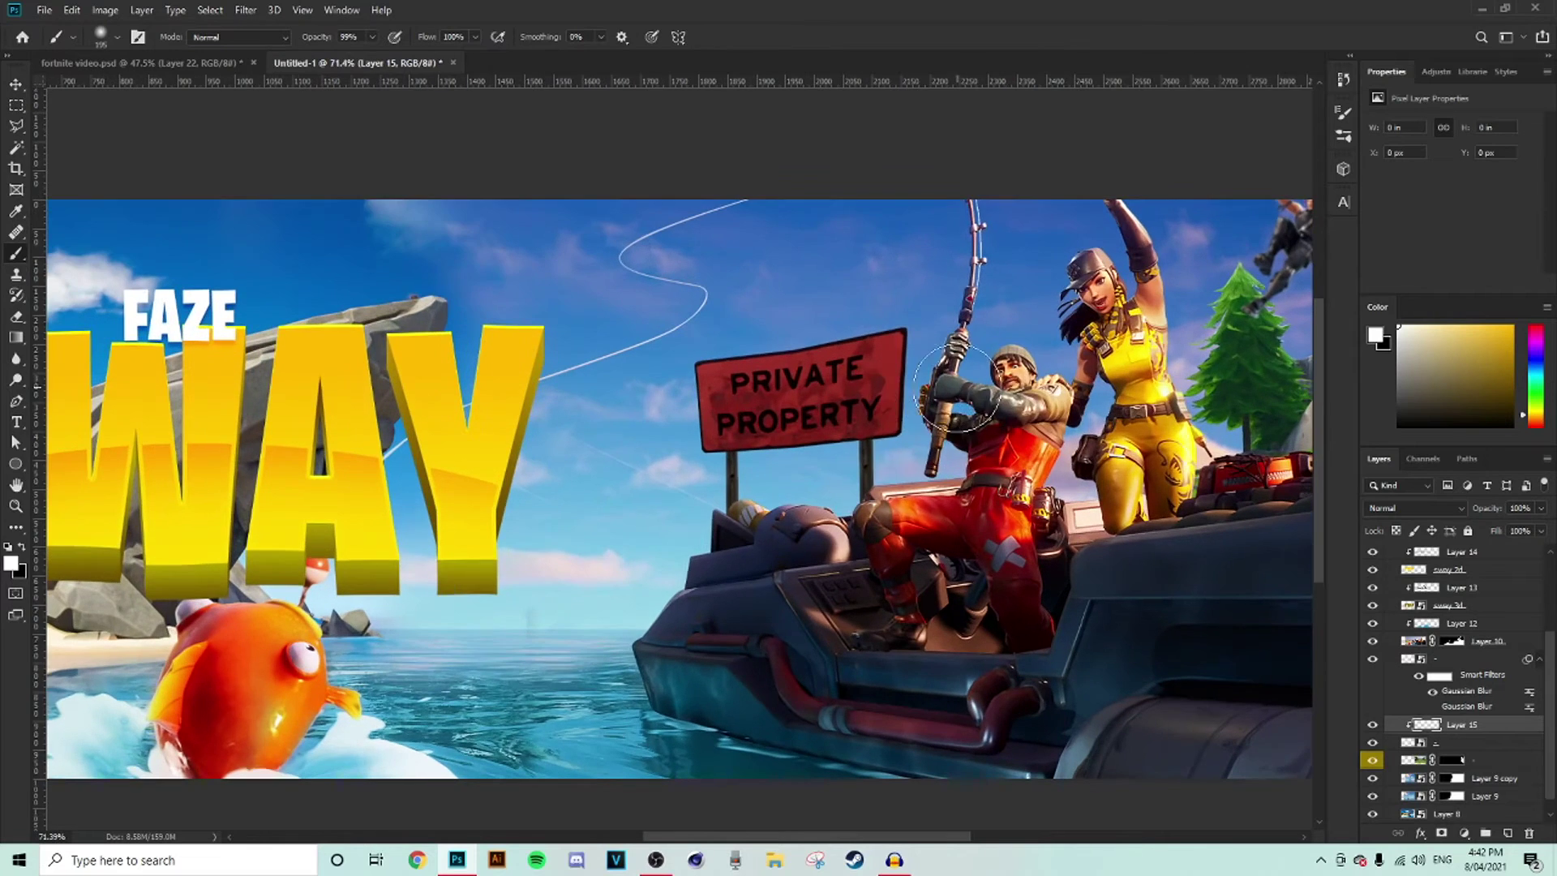
- Paint a soft white highlight over the PRIVATE PROPERTY sign on the clipped layer and set its blend mode to Overlay
{"action": "scroll", "coordinate": [933, 385], "scroll_direction": "up", "scroll_amount": 2}
{"action": "mouse_move", "coordinate": [967, 444]}
{"action": "left_mouse_down"}
{"action": "mouse_move", "coordinate": [940, 259]}
{"action": "mouse_move", "coordinate": [770, 243]}
{"action": "mouse_move", "coordinate": [970, 310]}
{"action": "mouse_move", "coordinate": [908, 199]}
{"action": "mouse_move", "coordinate": [678, 260]}
{"action": "left_mouse_up"}
{"action": "left_click", "coordinate": [1433, 507]}
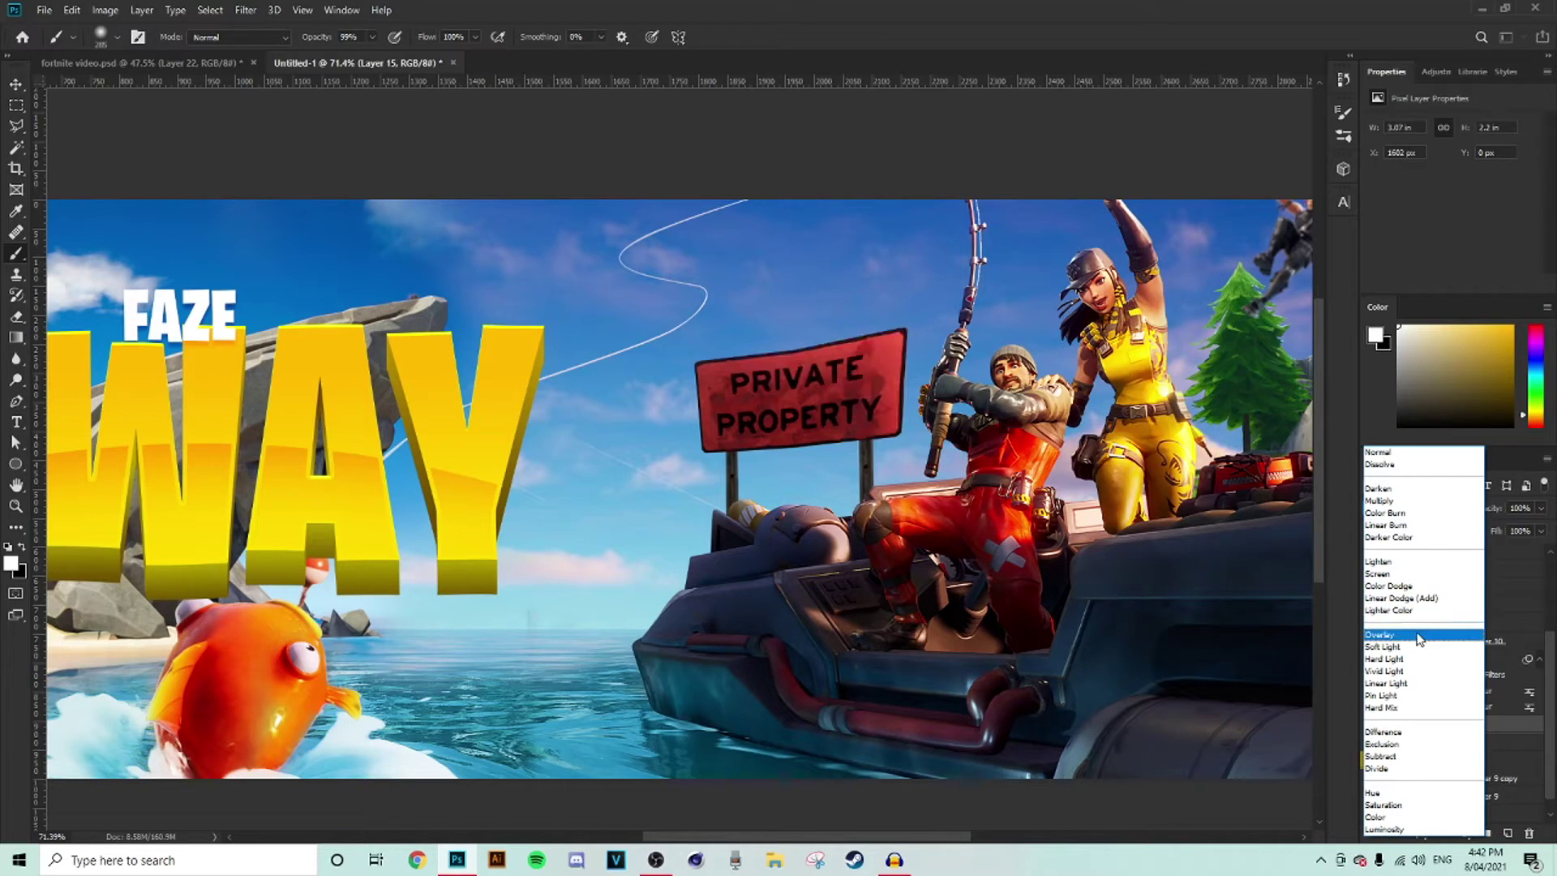
{"action": "left_click", "coordinate": [1448, 636]}
- Add another layer clipped to the sign, paint black shading over its lower left side, and reduce the layer opacity to 27%
{"action": "left_click", "coordinate": [1507, 832]}
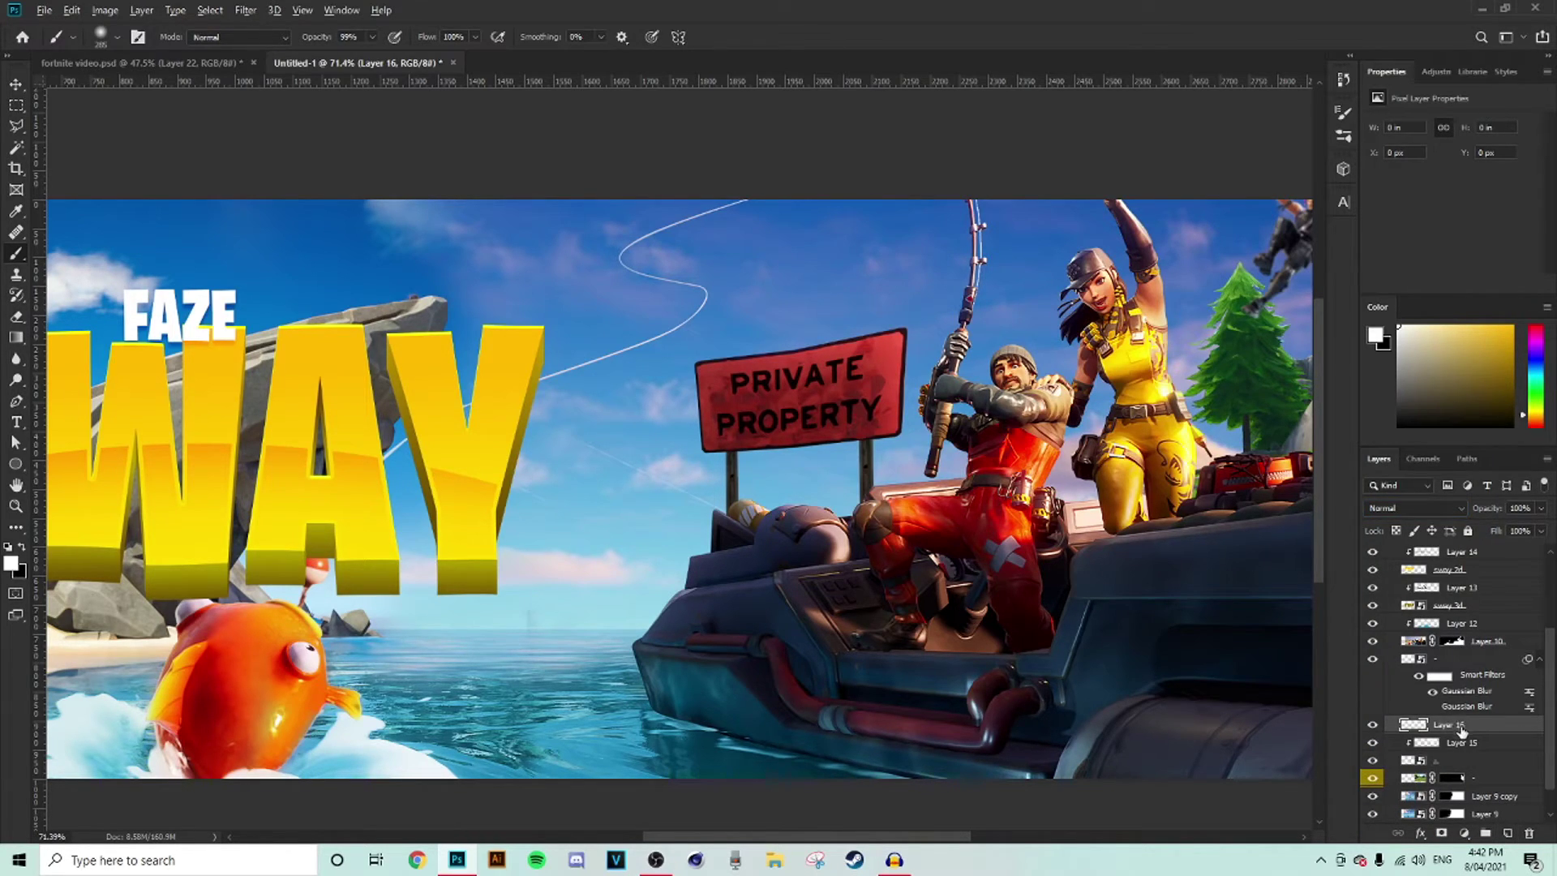
{"action": "left_click", "coordinate": [1466, 726], "text": "alt"}
{"action": "key", "text": "x"}
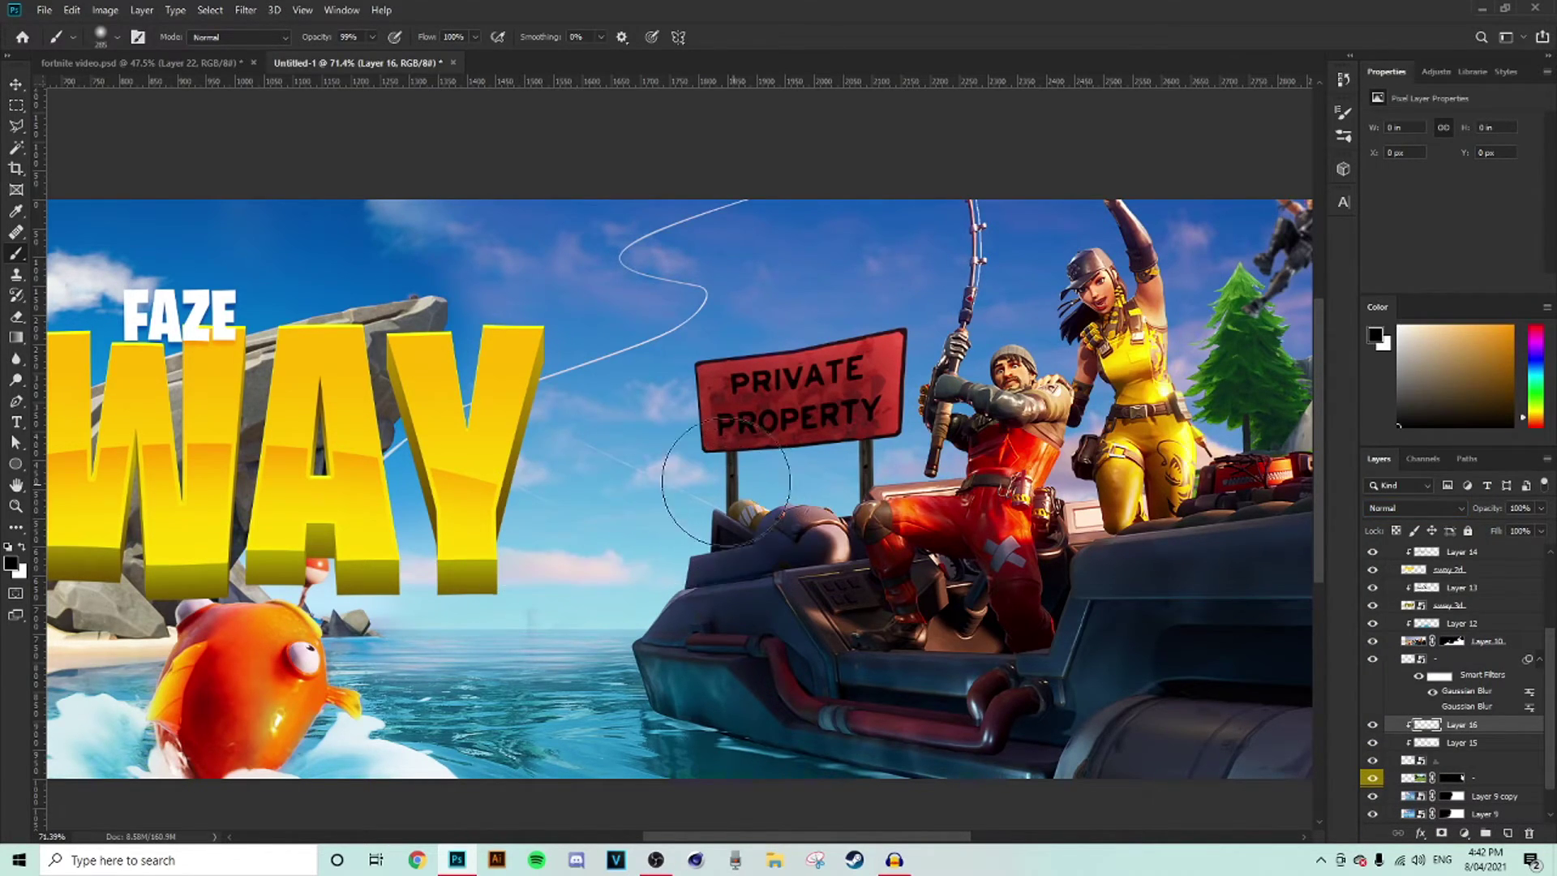
{"action": "mouse_move", "coordinate": [668, 369]}
{"action": "left_mouse_down"}
{"action": "mouse_move", "coordinate": [654, 399]}
{"action": "mouse_move", "coordinate": [711, 521]}
{"action": "mouse_move", "coordinate": [794, 521]}
{"action": "left_mouse_up"}
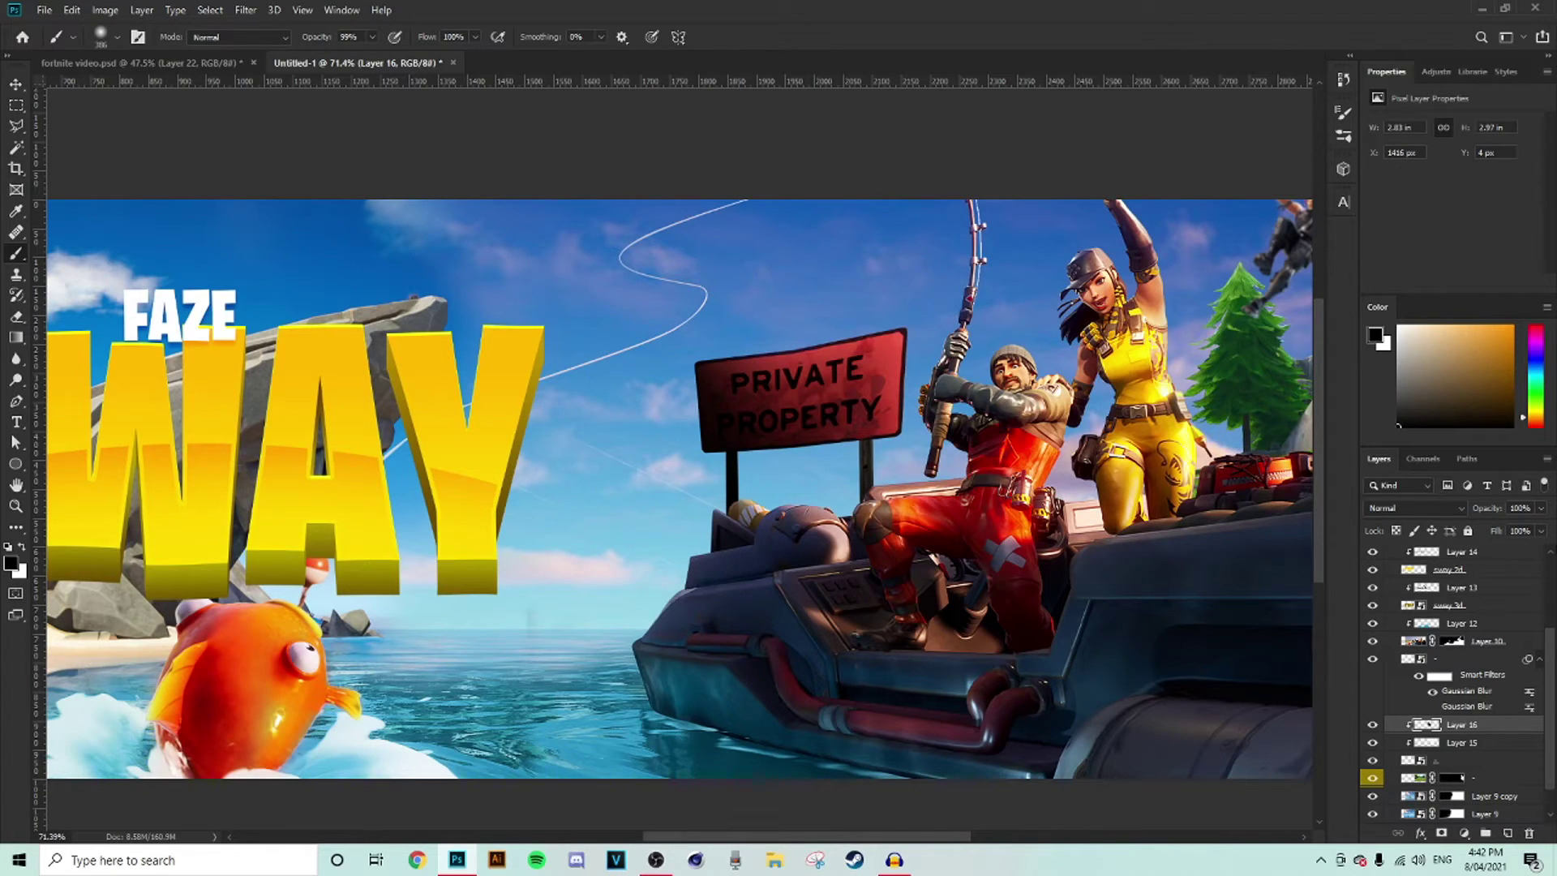
{"action": "left_click", "coordinate": [1542, 509]}
{"action": "left_click_drag", "start_coordinate": [1502, 529], "coordinate": [1498, 528]}
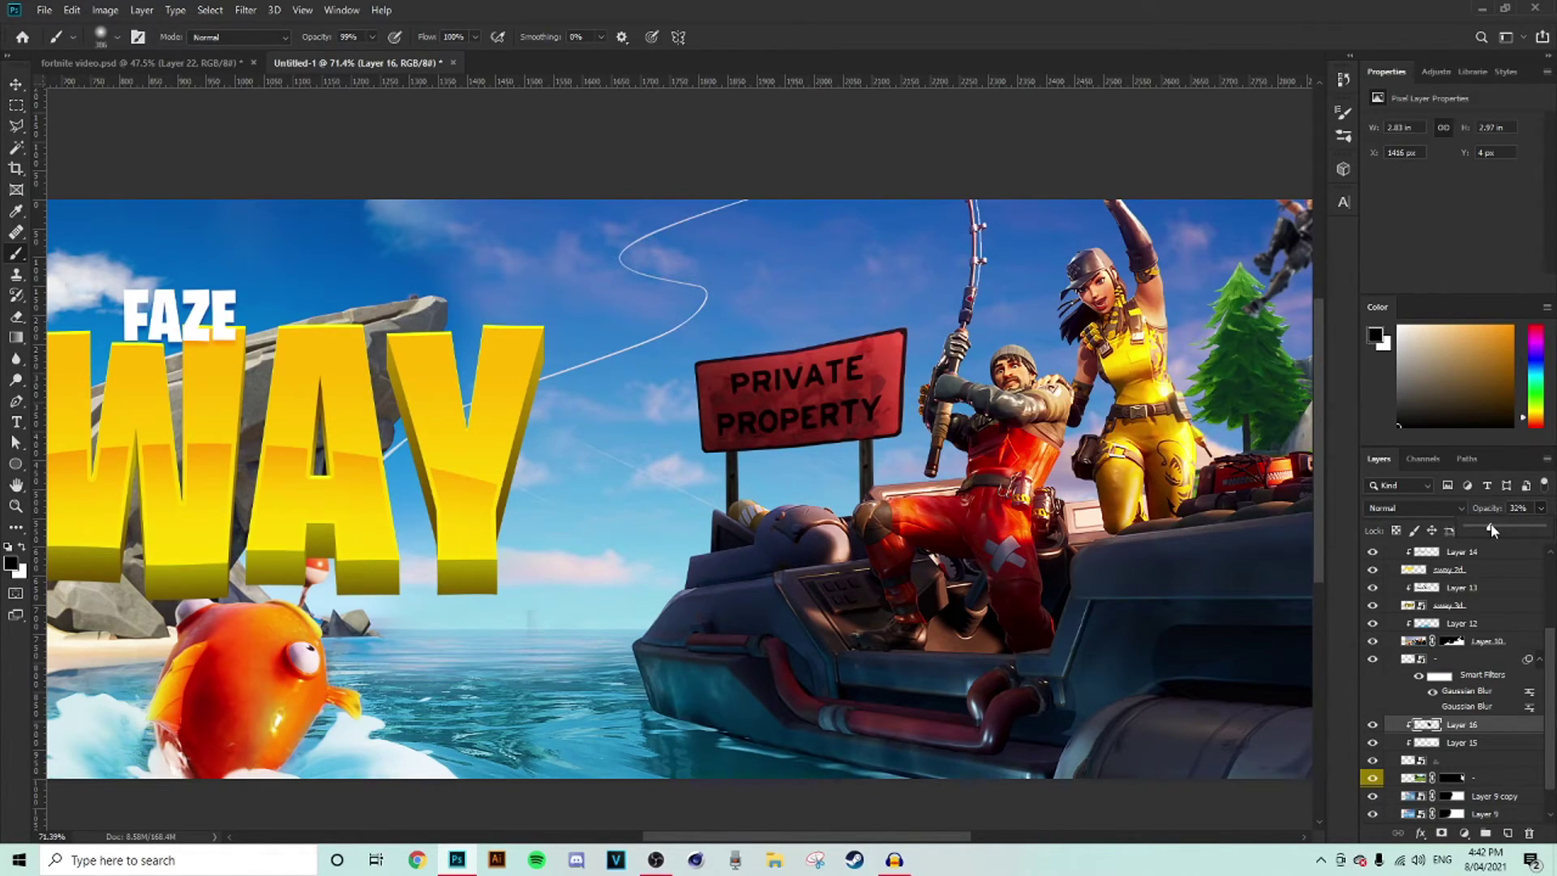
{"action": "key", "text": "ctrl+0"}
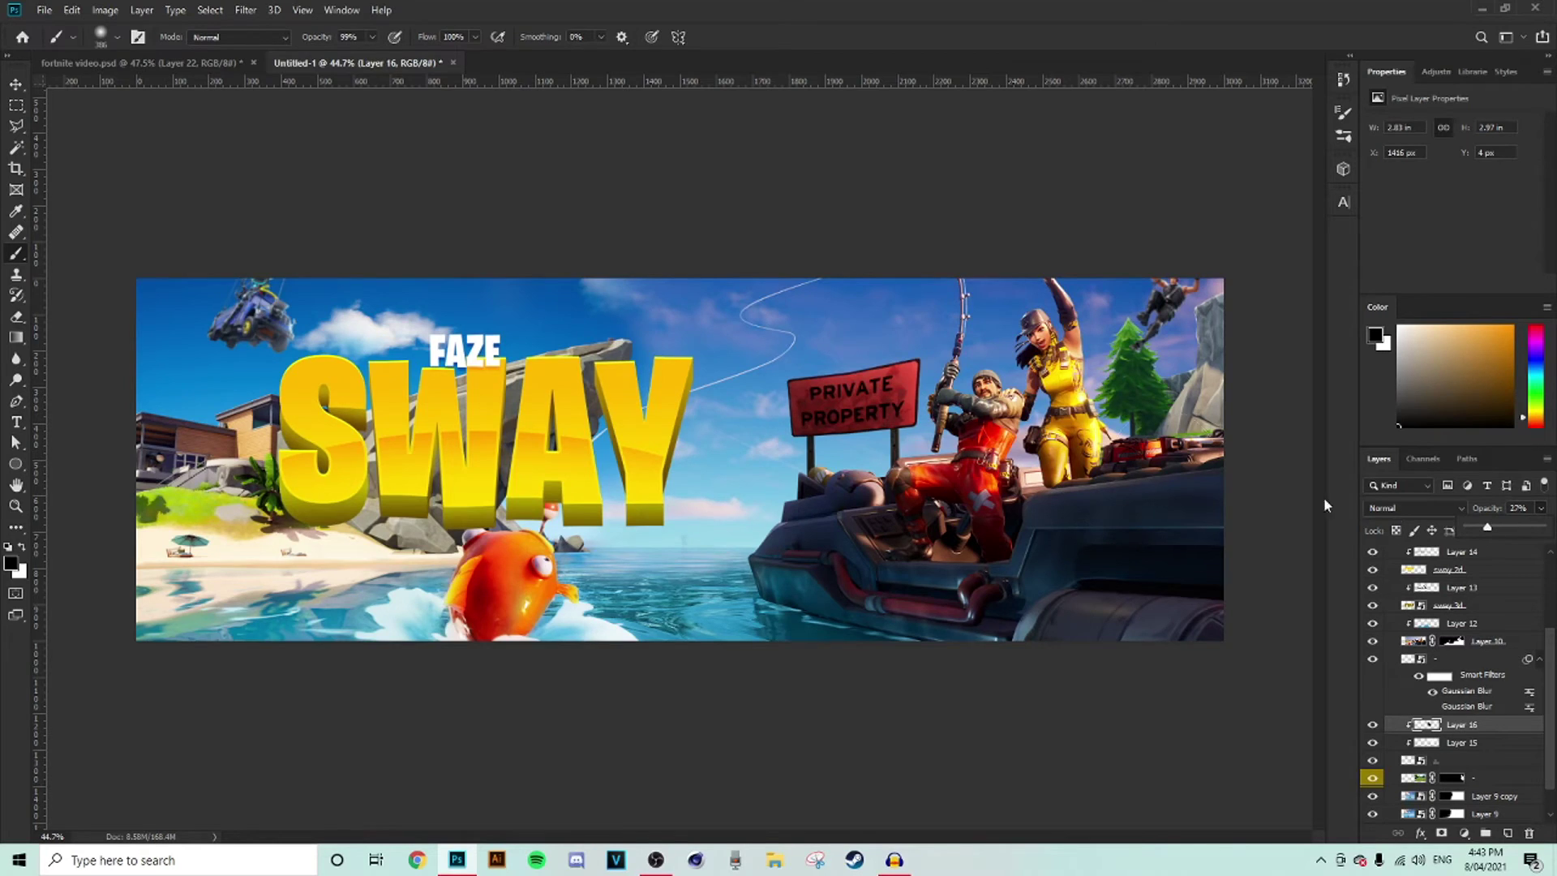
- Compare the PRIVATE PROPERTY sign with and without its highlight and shading layers
{"action": "scroll", "coordinate": [799, 420], "scroll_direction": "up", "scroll_amount": 3}
{"action": "left_click", "coordinate": [1372, 724]}
{"action": "left_click", "coordinate": [1372, 742]}
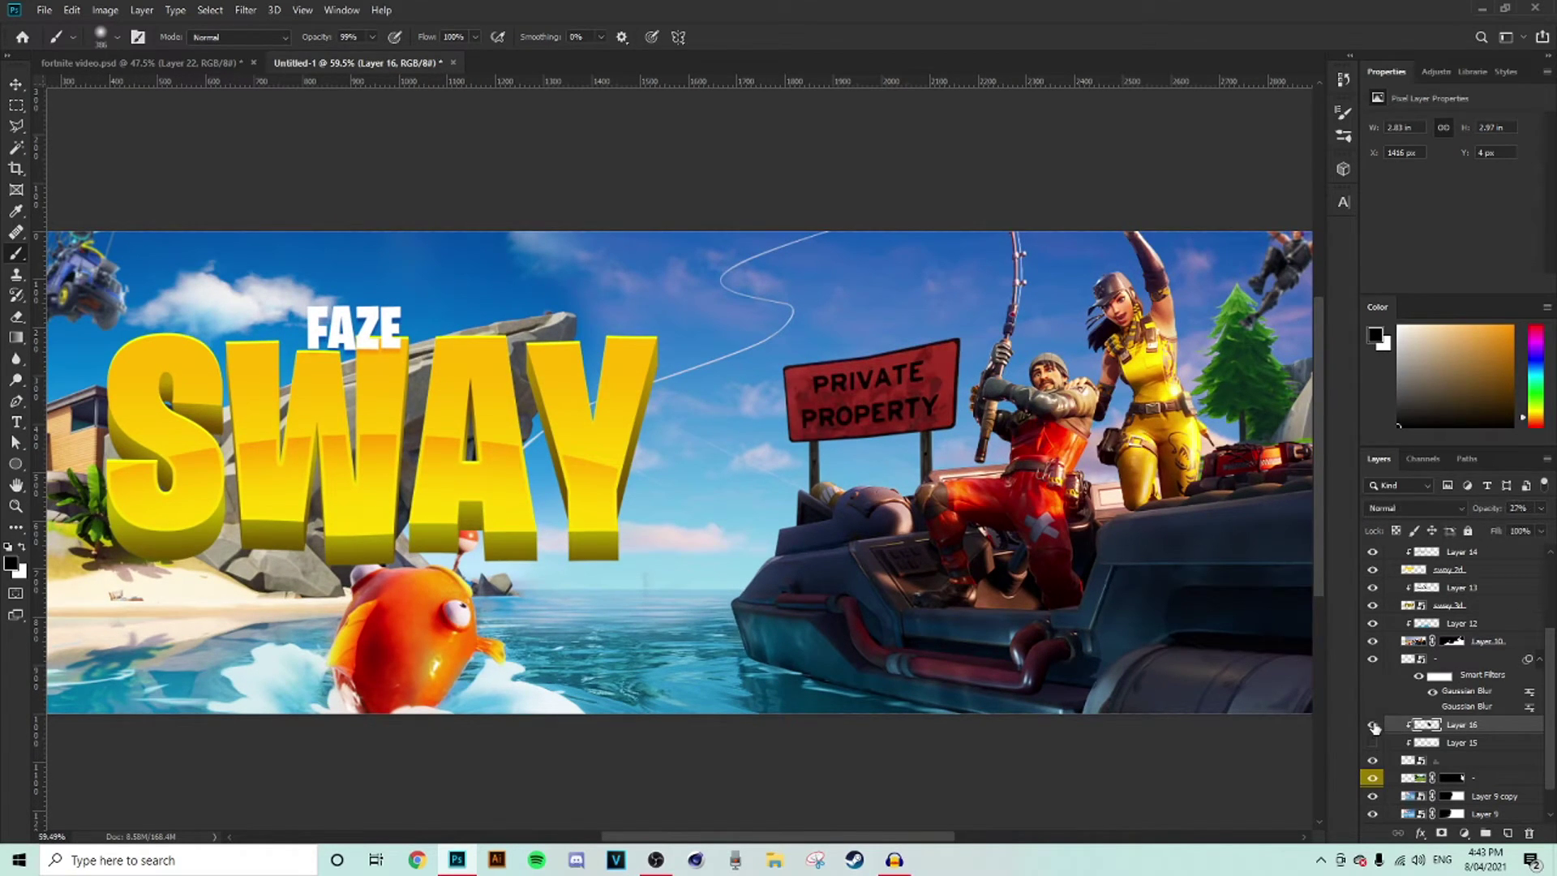
{"action": "left_click", "coordinate": [1372, 741]}
{"action": "key", "text": "ctrl+minus"}
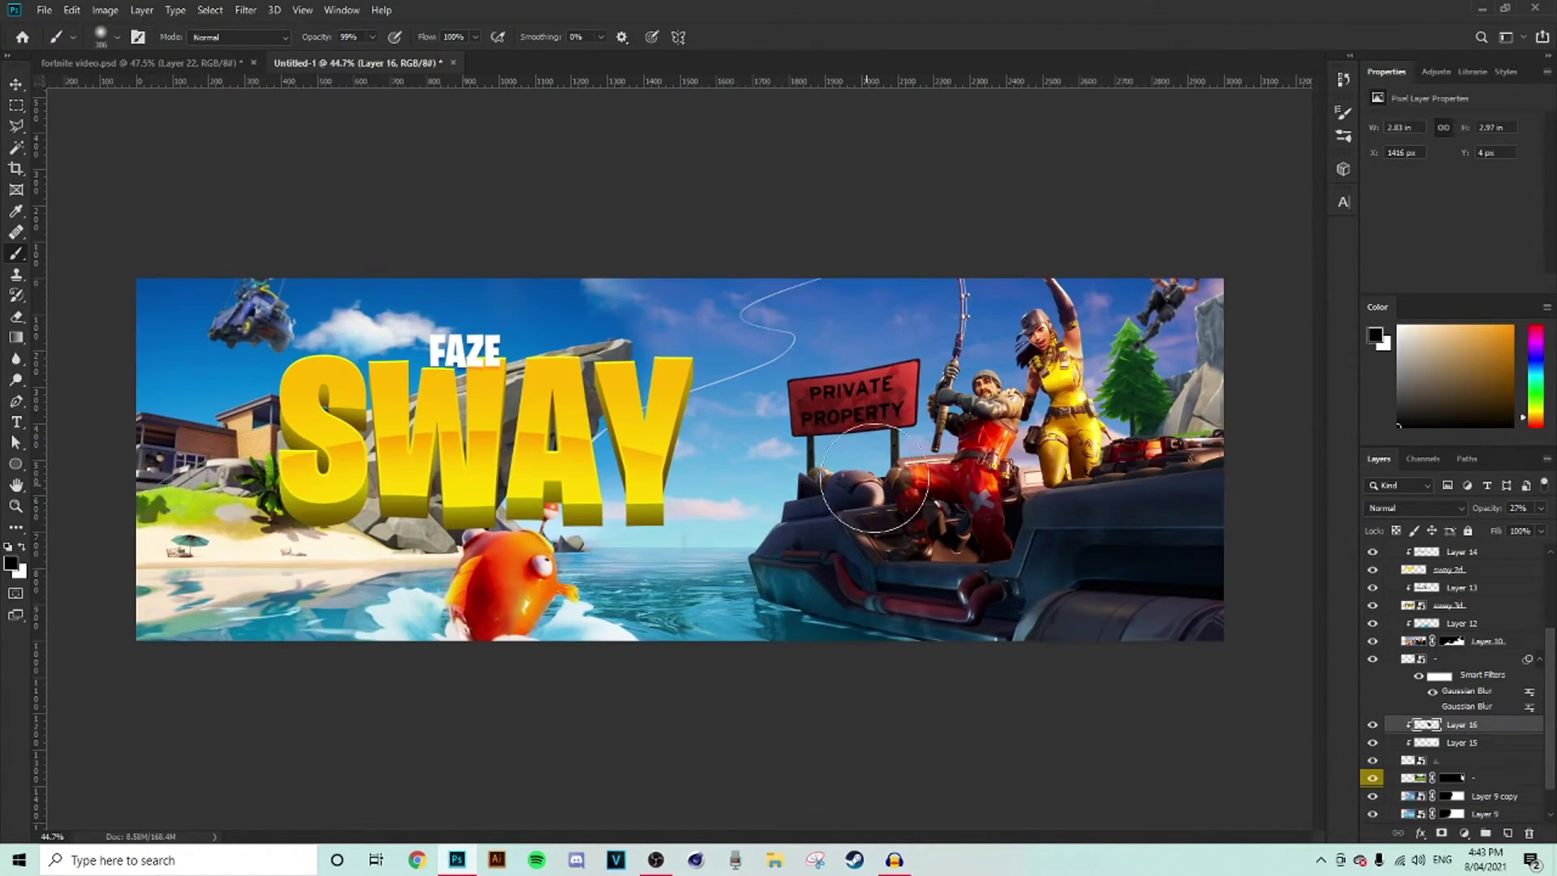
{"action": "scroll", "coordinate": [827, 474], "scroll_direction": "up", "scroll_amount": 2}
{"action": "left_click_drag", "start_coordinate": [932, 843], "coordinate": [900, 844]}
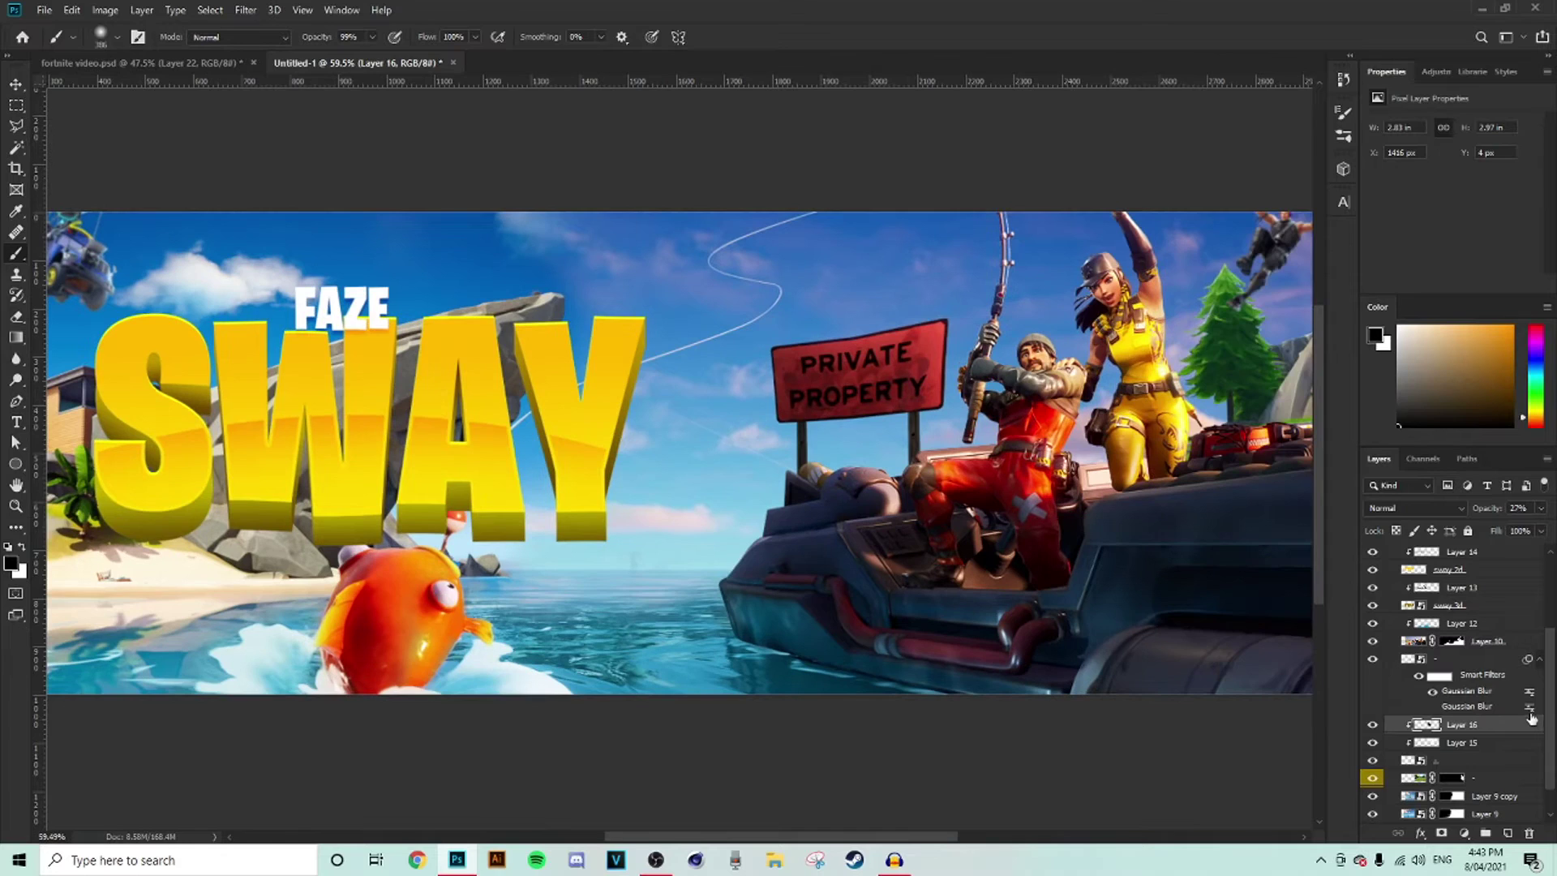
- Select all of the banner's layers and combine them into one group
{"action": "left_click_drag", "start_coordinate": [1550, 717], "coordinate": [1546, 552]}
{"action": "left_click", "coordinate": [1456, 557]}
{"action": "left_click", "coordinate": [1390, 554]}
{"action": "left_click", "coordinate": [1372, 553]}
{"action": "left_click", "coordinate": [1372, 554]}
{"action": "left_click", "coordinate": [1526, 574]}
{"action": "key", "text": "Delete"}
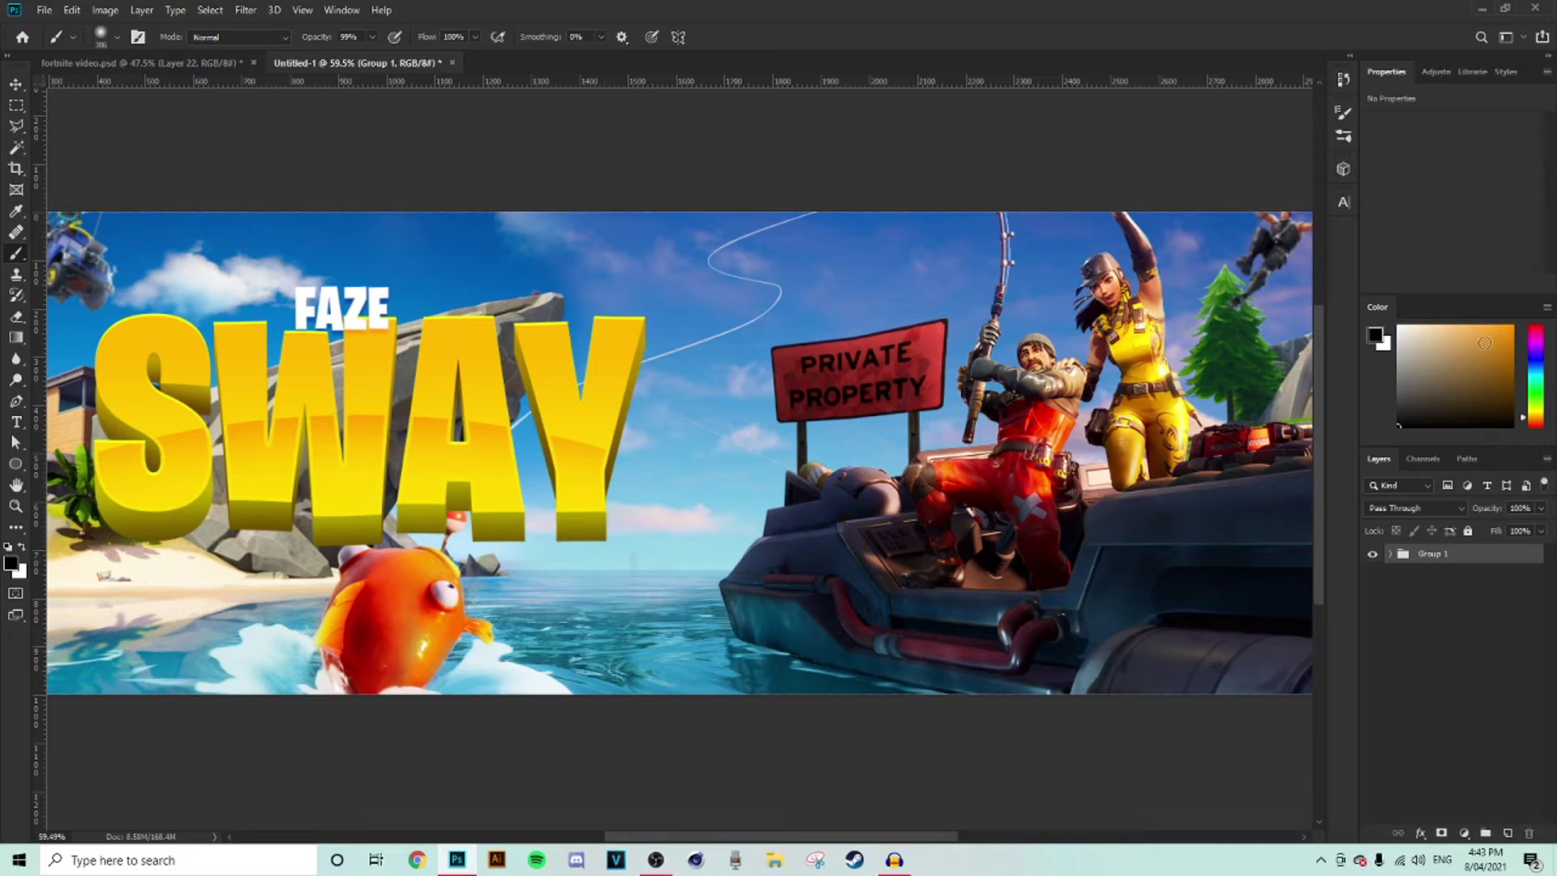
- Add a Color Lookup adjustment above the group and load the 3Strip.look 3D LUT
{"action": "left_click", "coordinate": [1423, 72]}
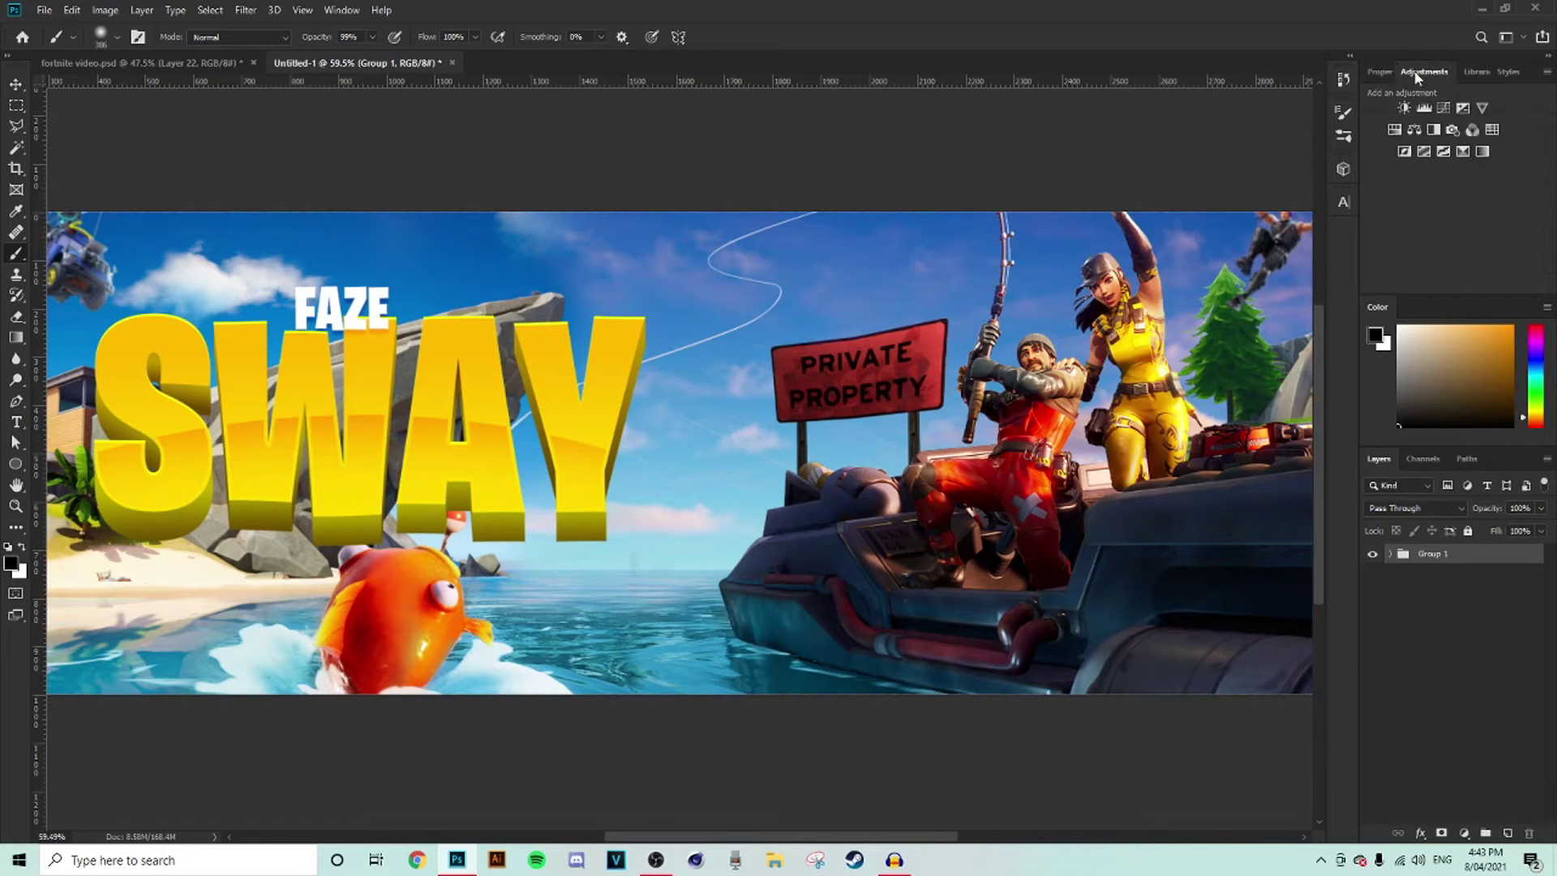
{"action": "left_click", "coordinate": [1492, 130]}
{"action": "left_click", "coordinate": [1471, 126]}
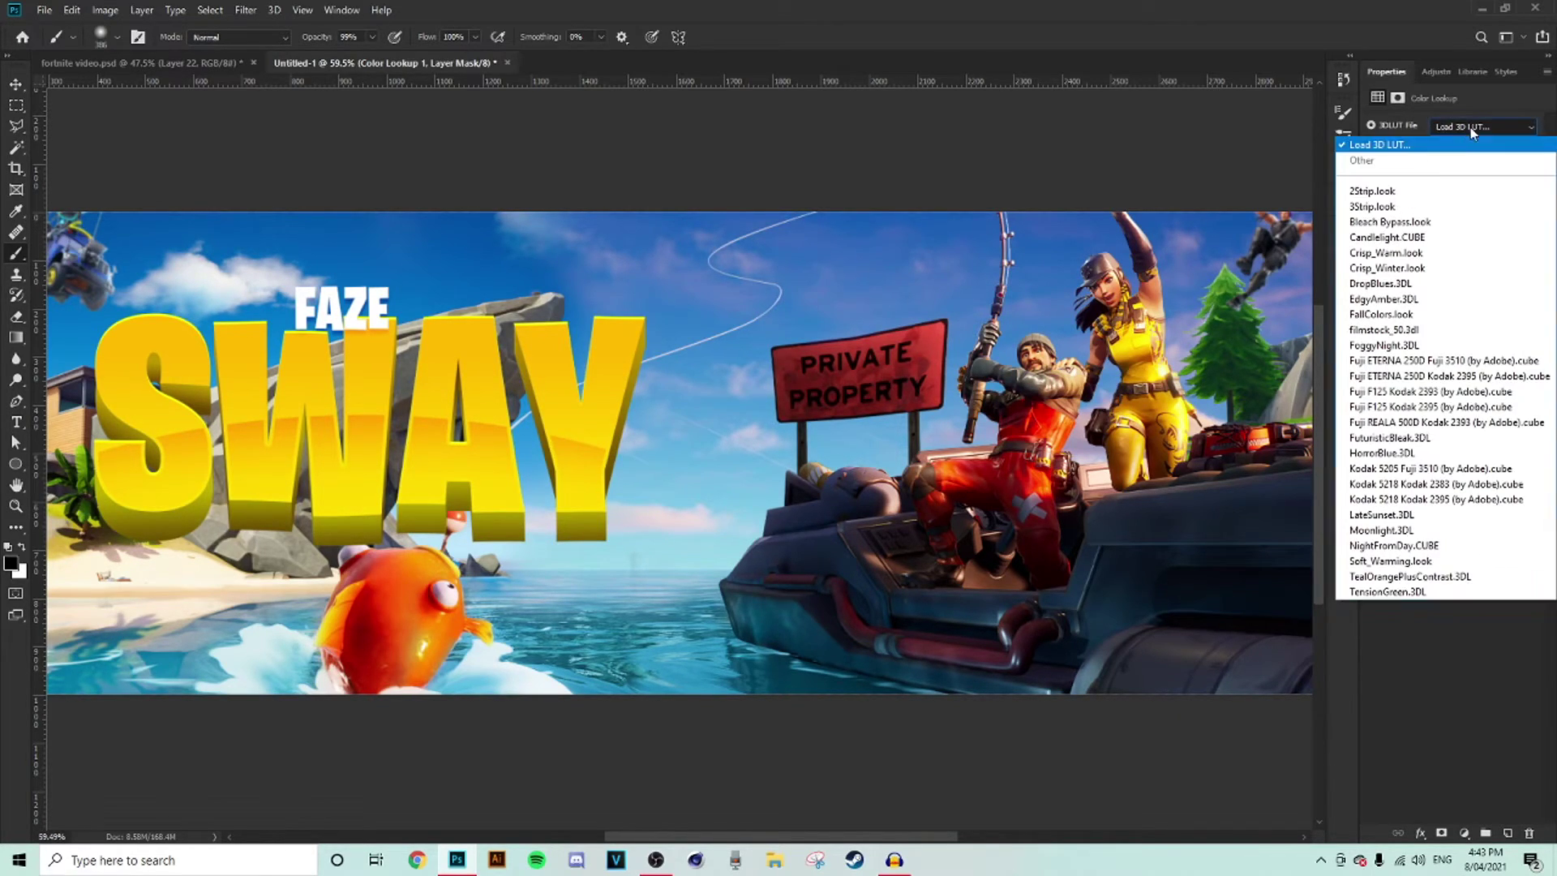
{"action": "left_click", "coordinate": [1398, 213]}
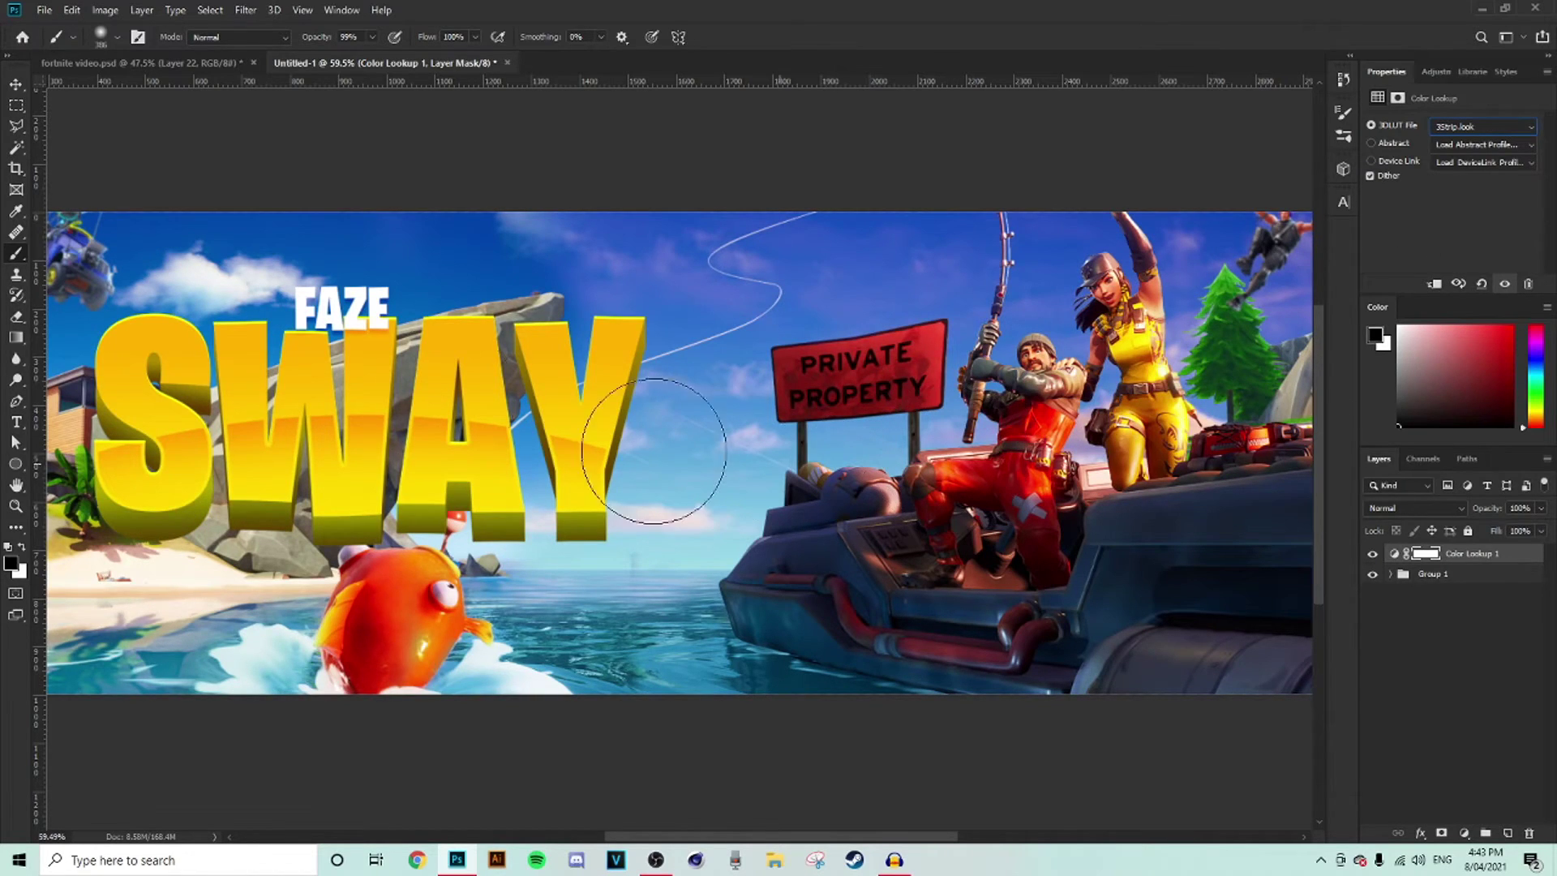
- Compare the whole banner with and without the Color Lookup adjustment
{"action": "left_click", "coordinate": [14, 86]}
{"action": "left_click", "coordinate": [15, 106]}
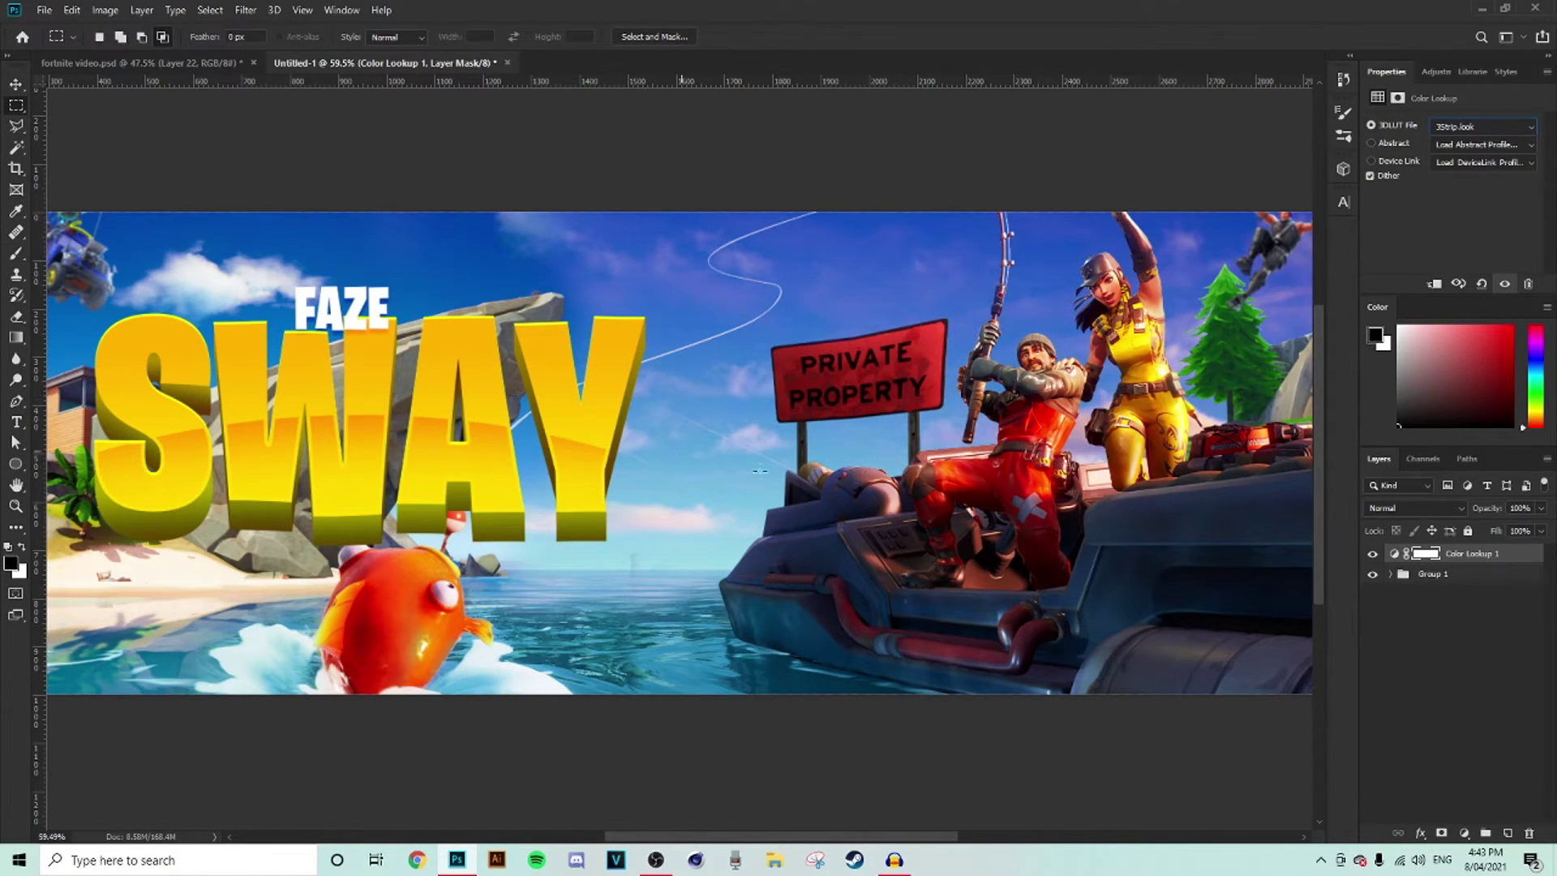
{"action": "left_click", "coordinate": [1436, 72]}
{"action": "left_click", "coordinate": [1387, 71]}
{"action": "scroll", "coordinate": [900, 425], "scroll_direction": "down", "scroll_amount": 4}
{"action": "scroll", "coordinate": [900, 425], "scroll_direction": "up", "scroll_amount": 1}
{"action": "left_click", "coordinate": [1374, 554]}
{"action": "left_click", "coordinate": [1374, 554]}
{"action": "left_click", "coordinate": [1374, 554]}
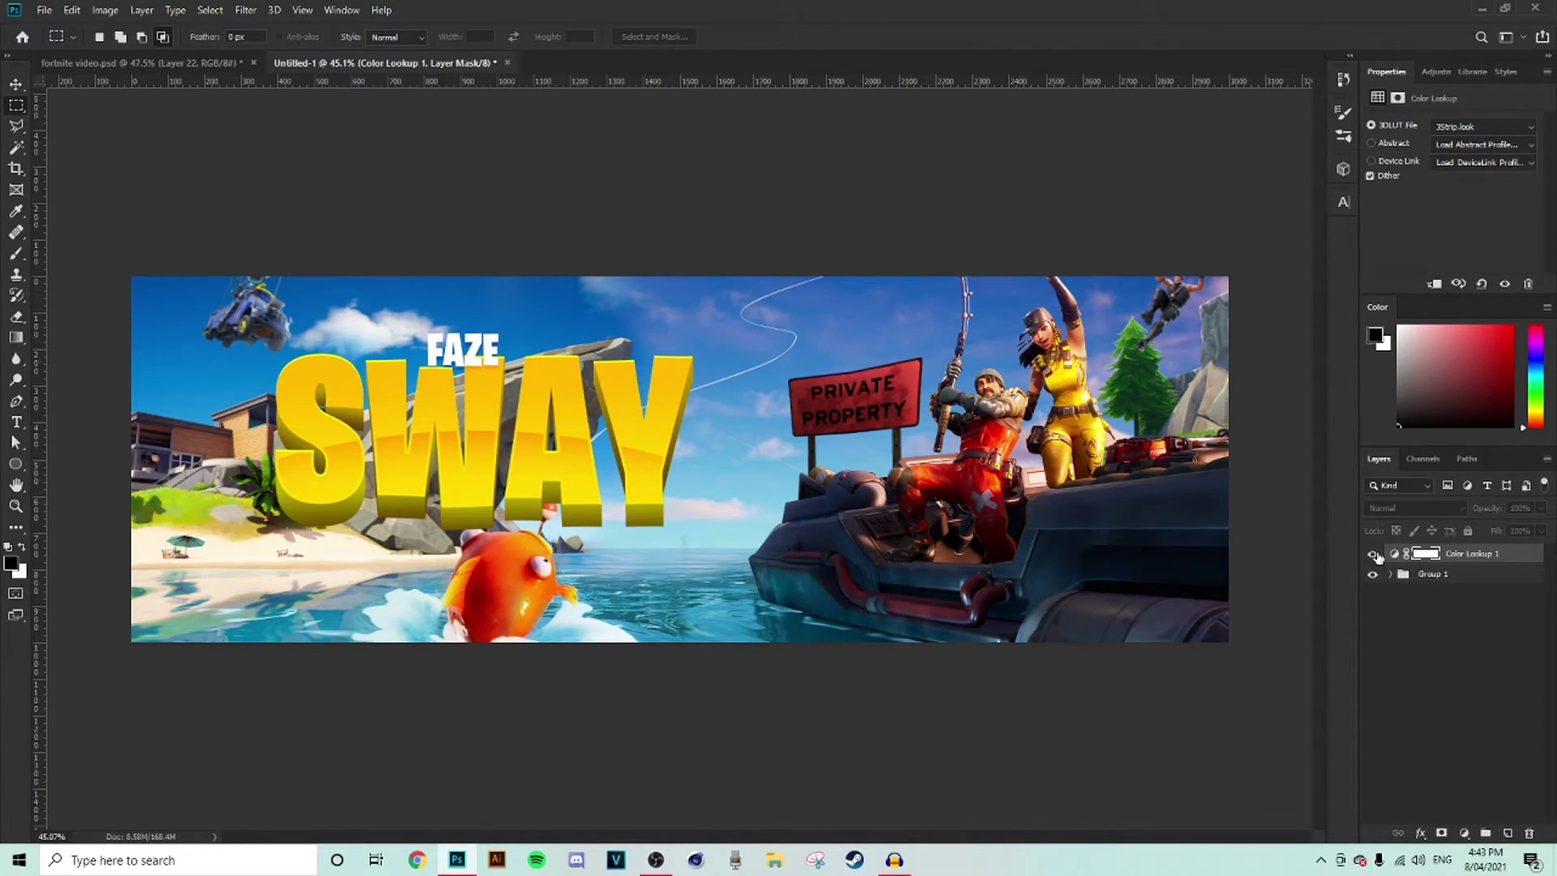
{"action": "left_click", "coordinate": [1374, 554]}
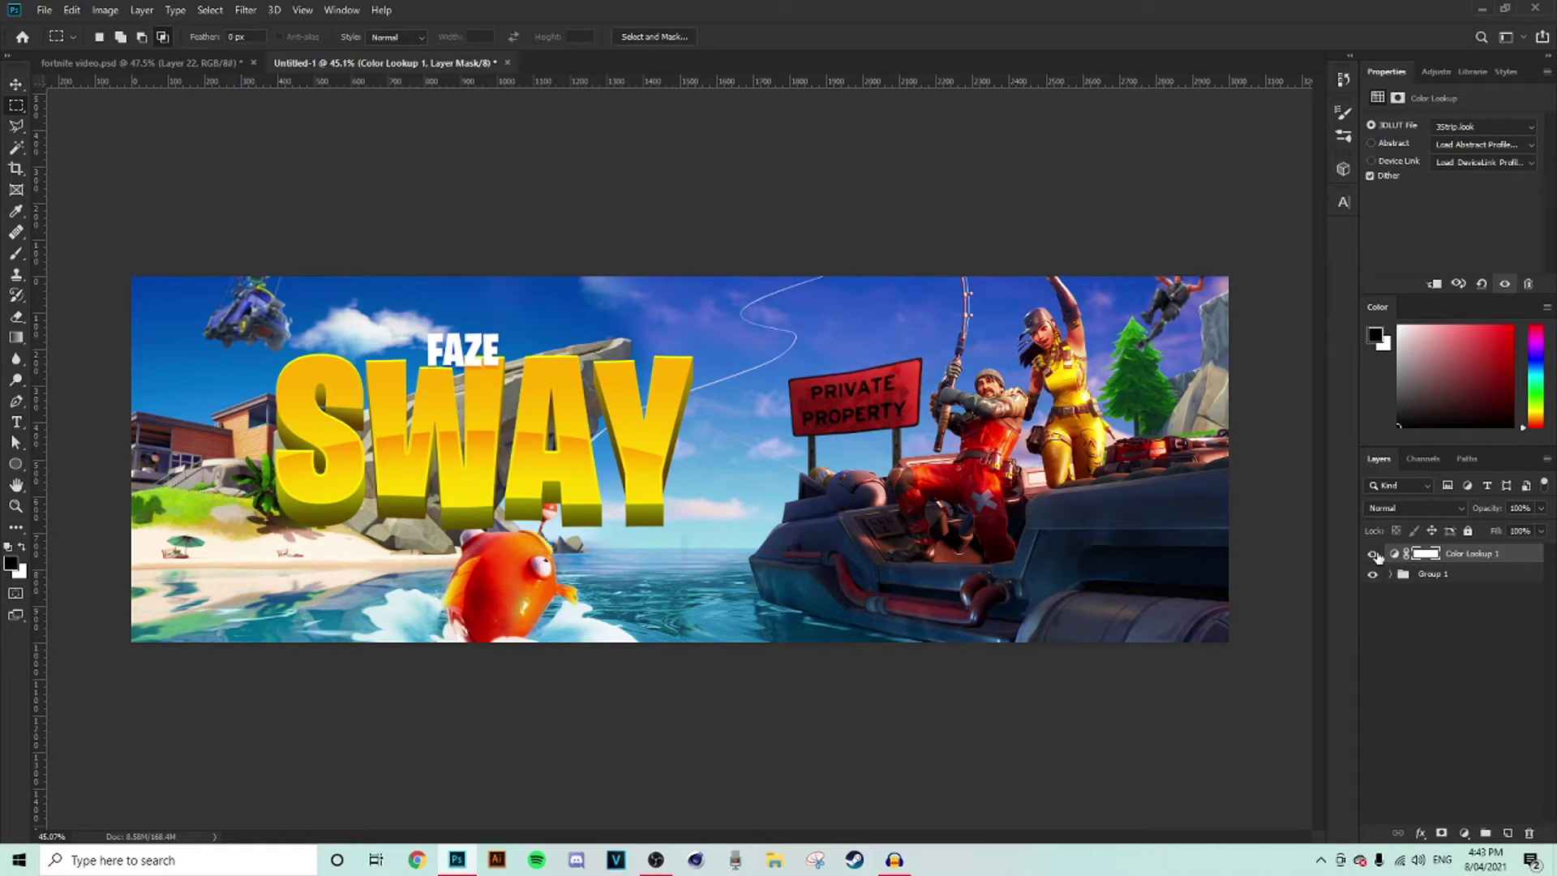
- Paint black with a soft brush on the Color Lookup mask over the two characters and the boat
{"action": "scroll", "coordinate": [1054, 446], "scroll_direction": "up", "scroll_amount": 3}
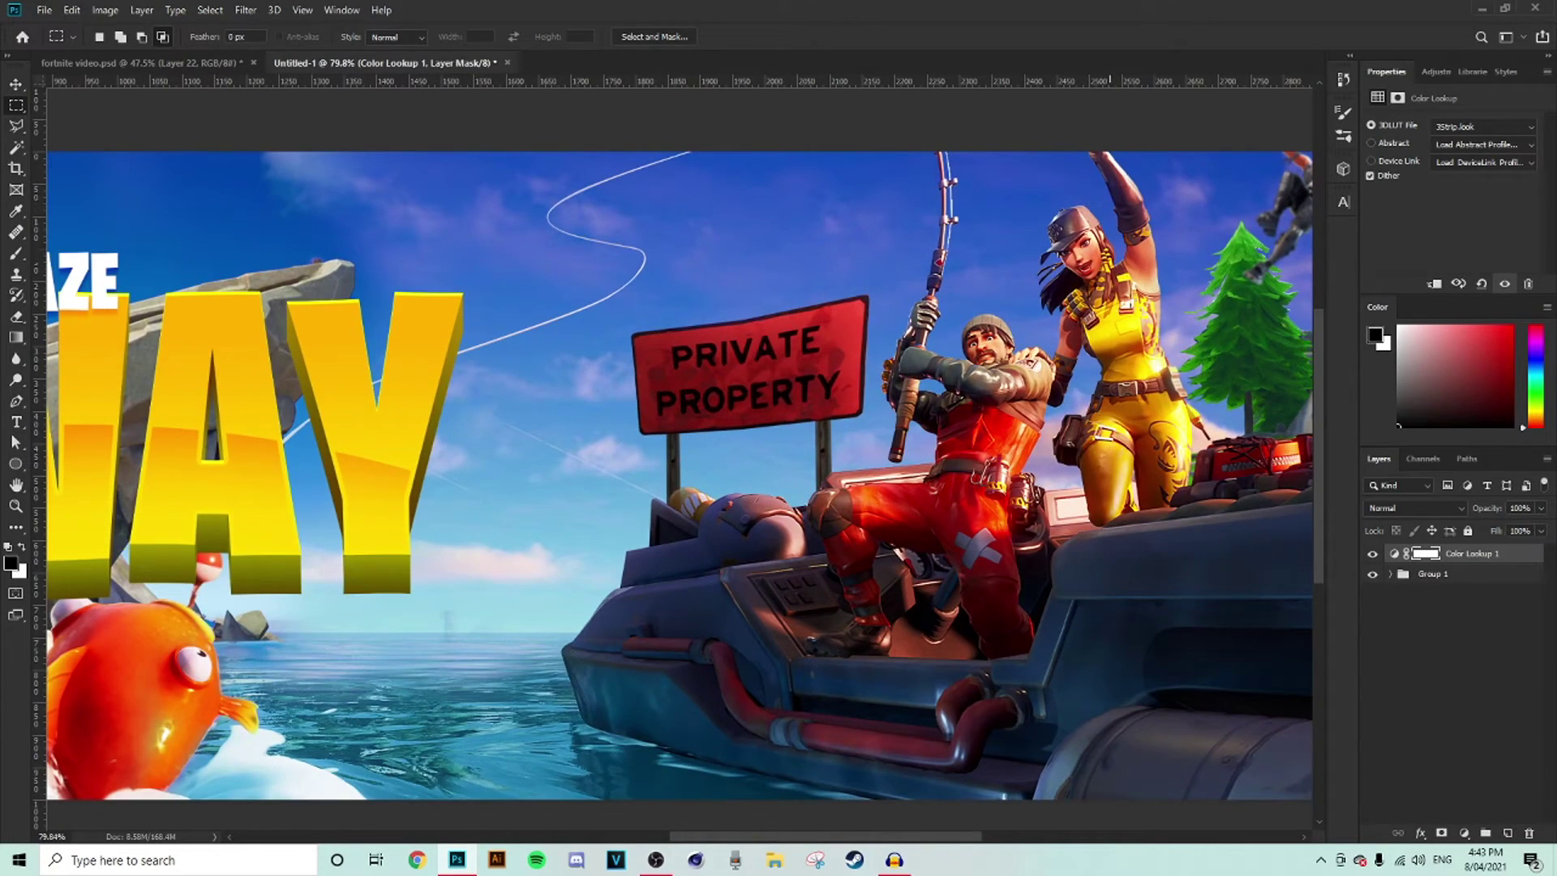
{"action": "left_click", "coordinate": [16, 254]}
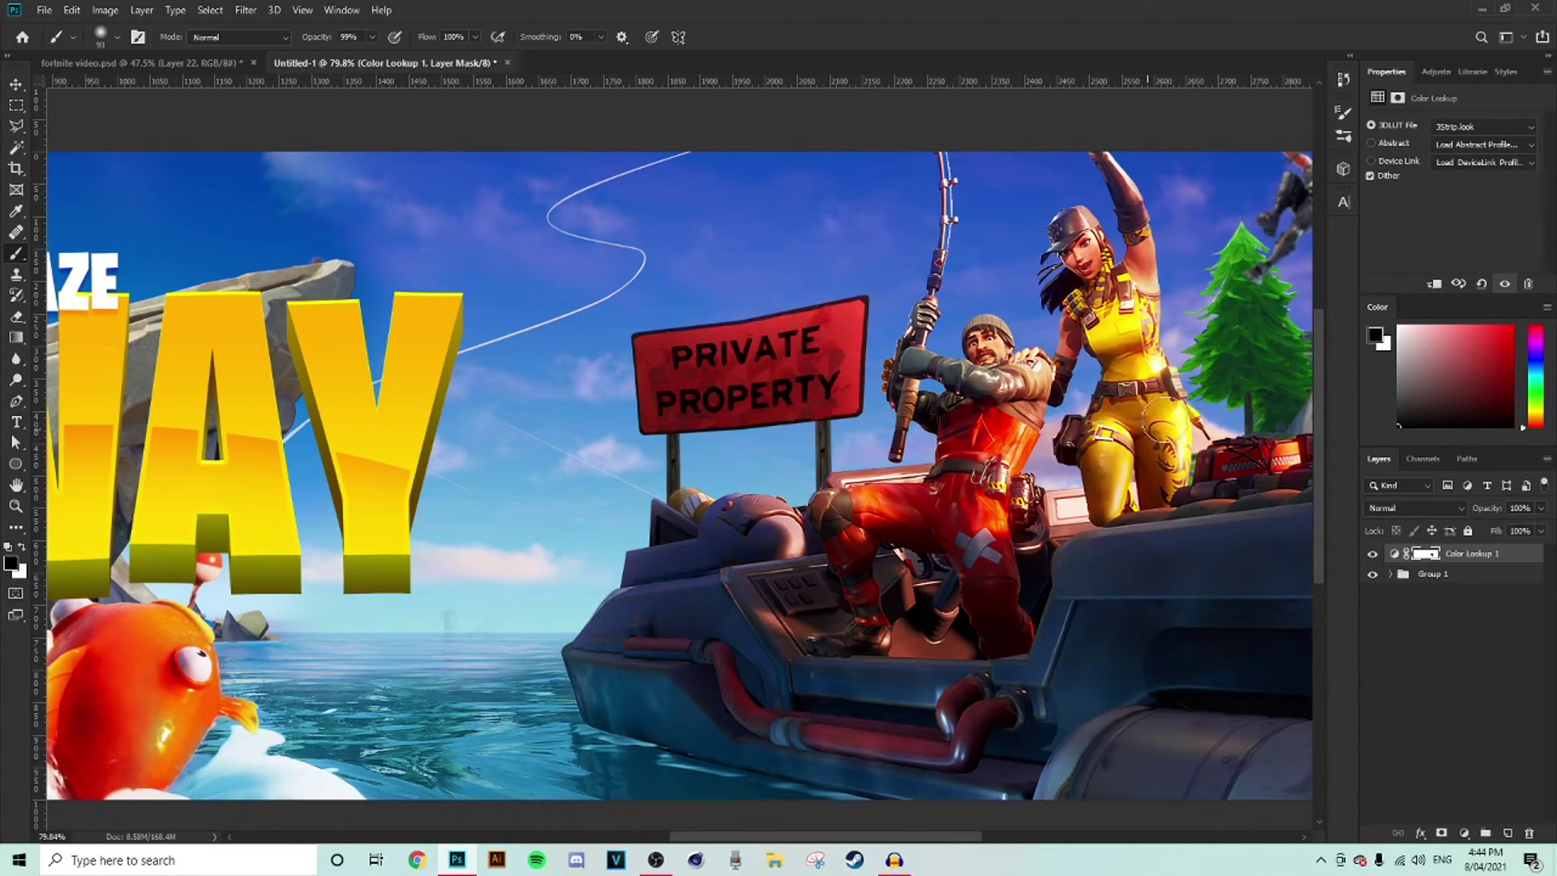
{"action": "left_click", "coordinate": [1122, 361]}
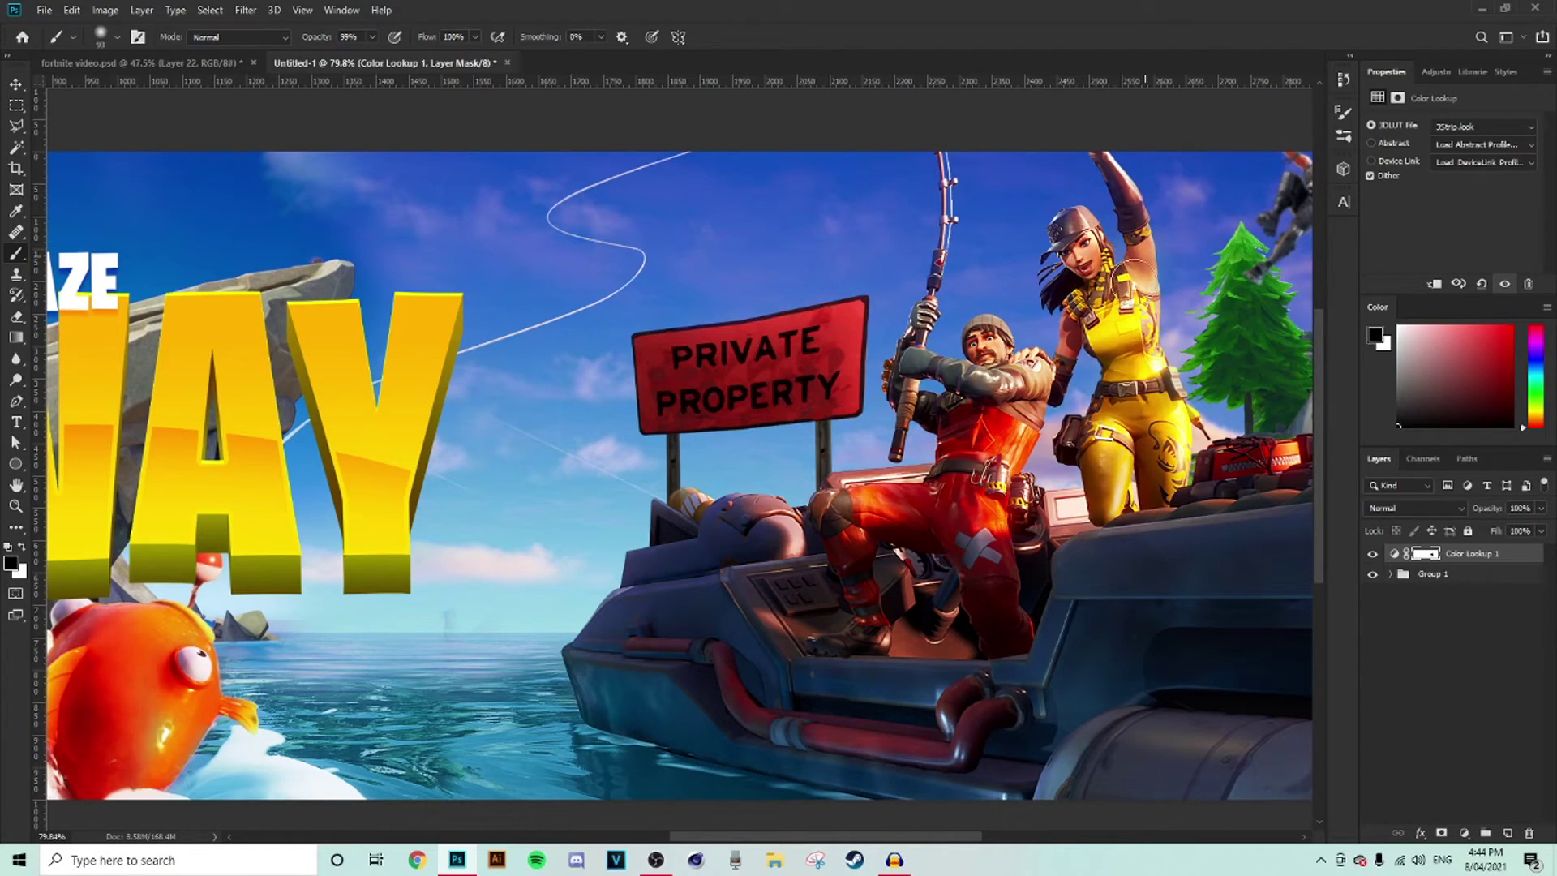
{"action": "right_click", "coordinate": [808, 633], "text": "alt"}
{"action": "left_click_drag", "start_coordinate": [1107, 588], "coordinate": [1217, 515]}
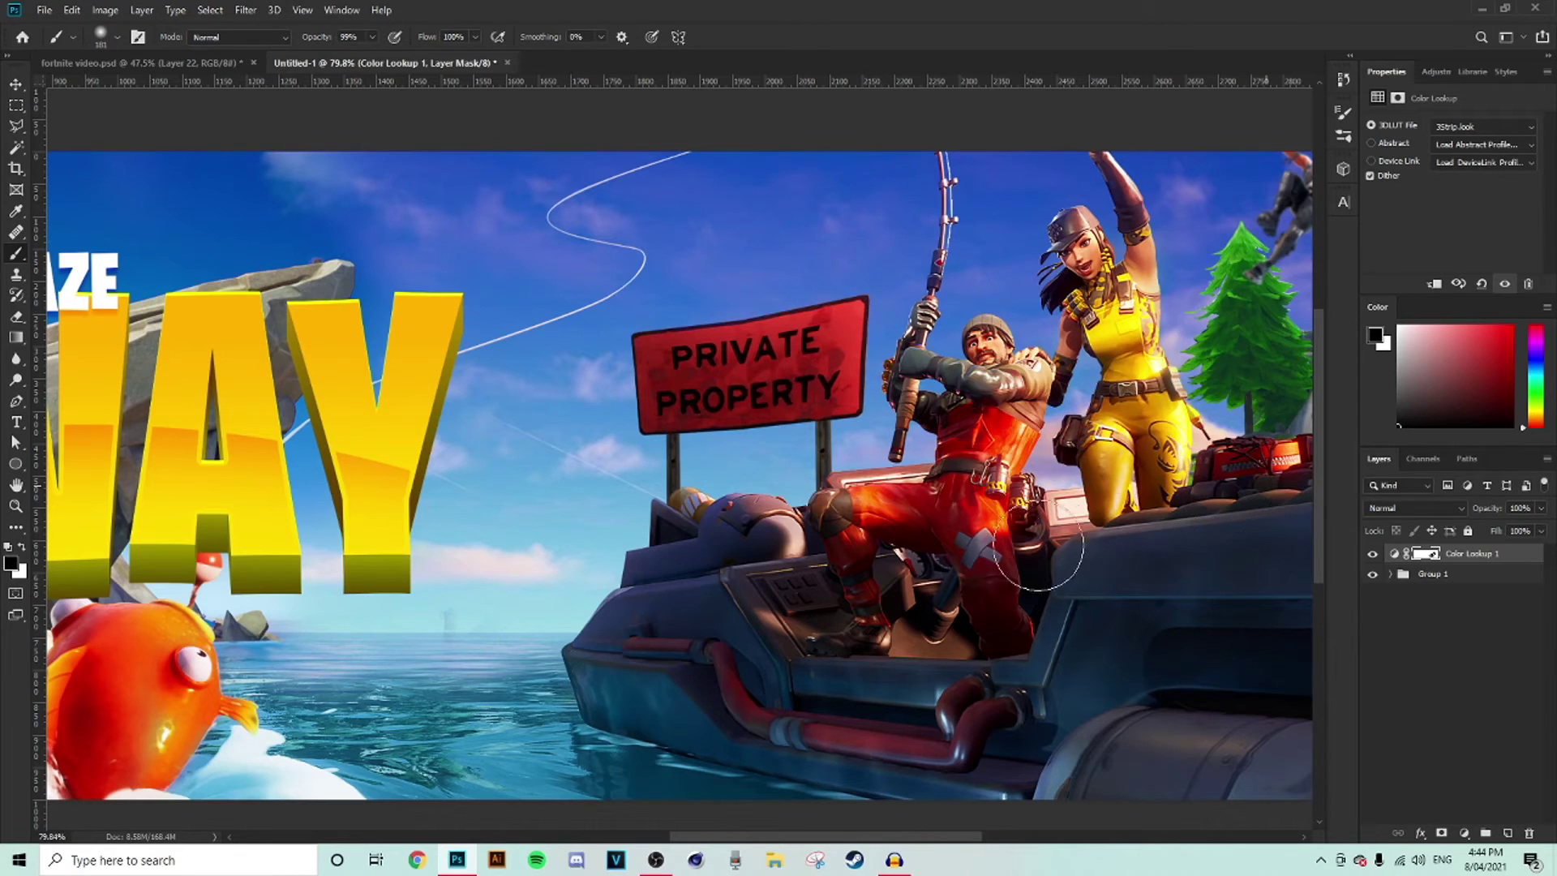
{"action": "key", "text": "bracketleft"}
{"action": "key", "text": "bracketleft"}
- Compare the banner with and without the masked Color Lookup, examining the characters, the skydiver and the title up close
{"action": "left_click", "coordinate": [1372, 554]}
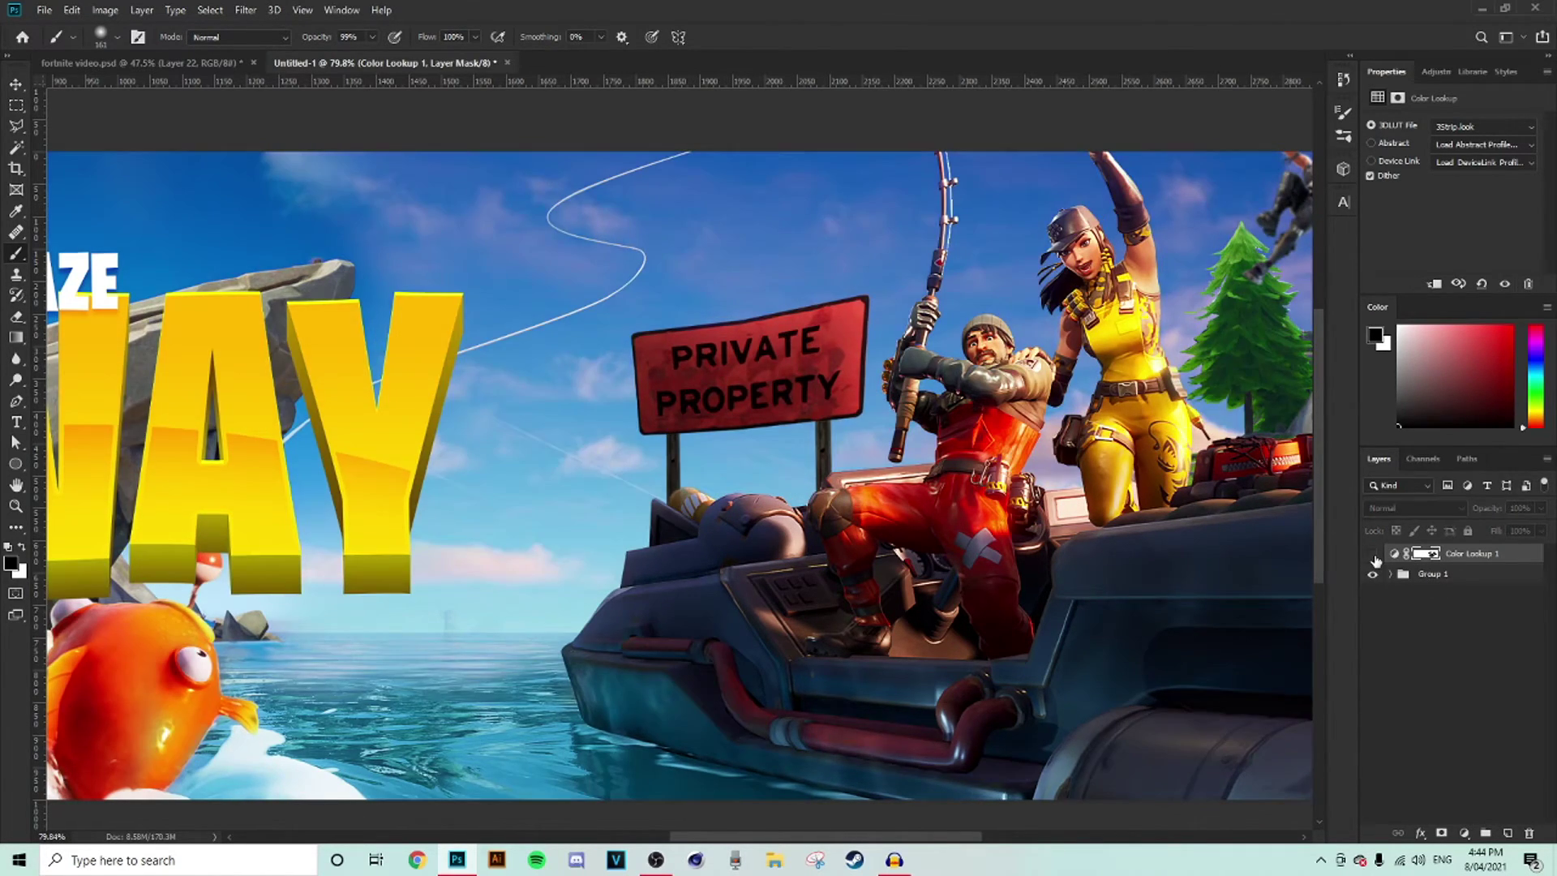
{"action": "left_click", "coordinate": [1372, 554]}
{"action": "scroll", "coordinate": [1103, 365], "scroll_direction": "down", "scroll_amount": 2}
{"action": "scroll", "coordinate": [1253, 244], "scroll_direction": "down", "scroll_amount": 1}
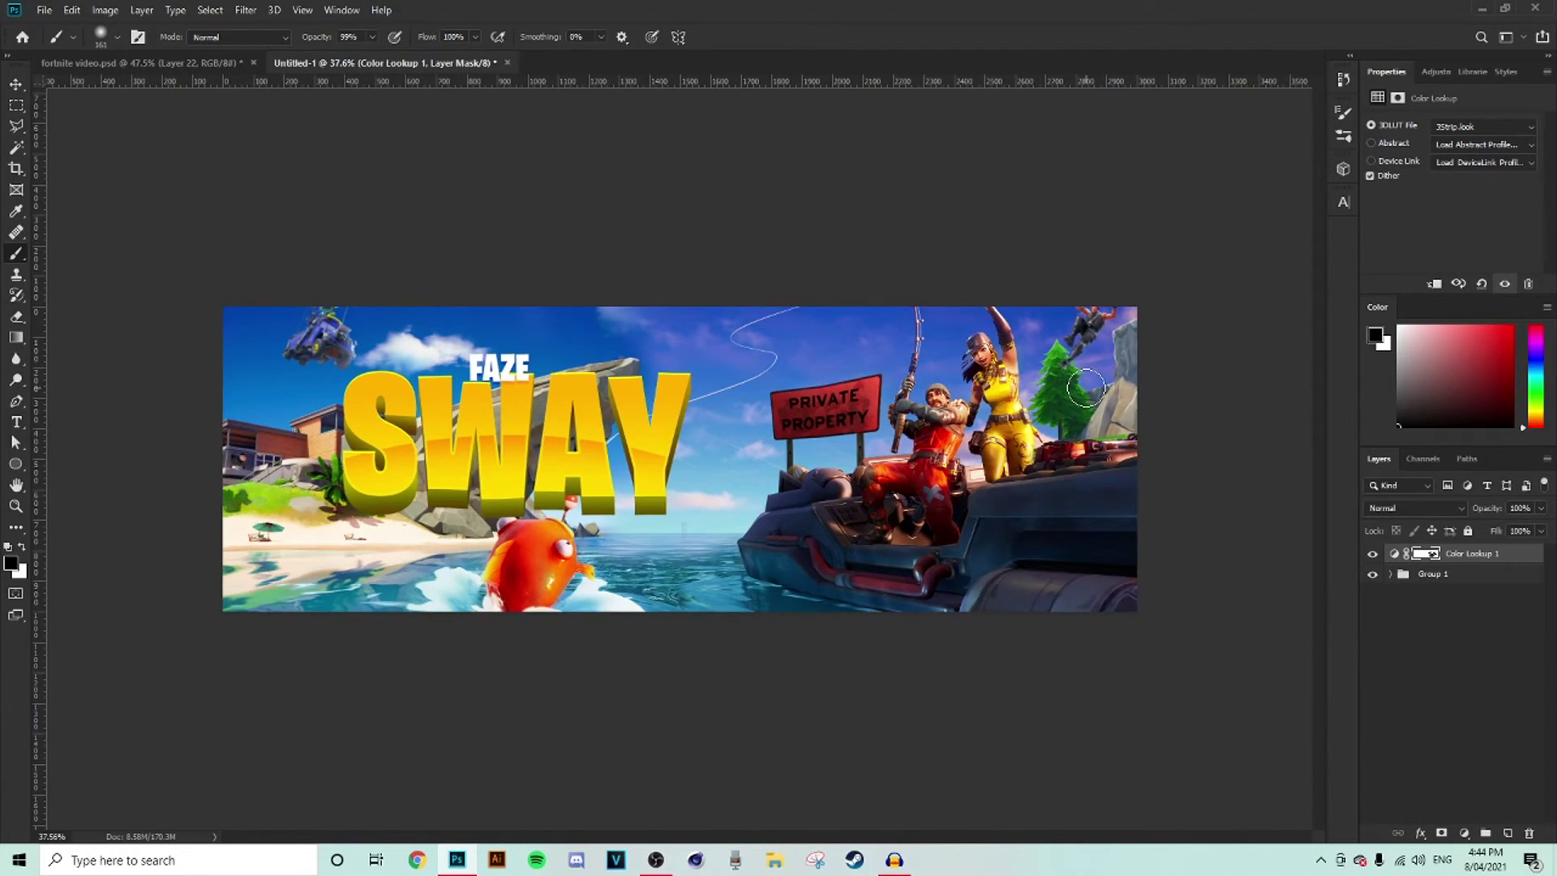
{"action": "scroll", "coordinate": [1253, 243], "scroll_direction": "up", "scroll_amount": 5}
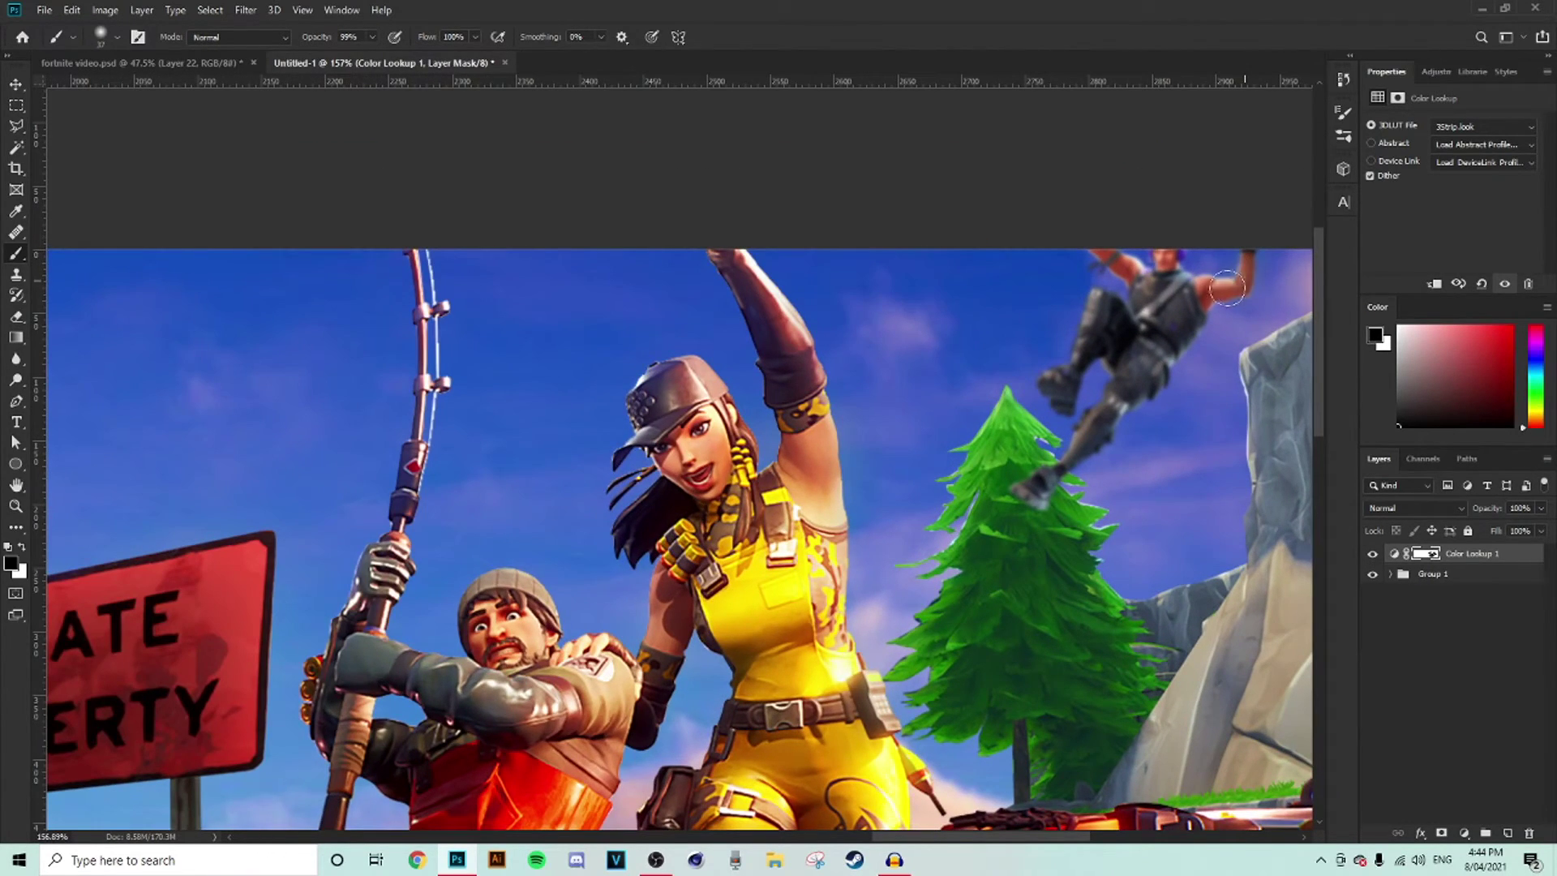
{"action": "scroll", "coordinate": [1109, 247], "scroll_direction": "down", "scroll_amount": 6}
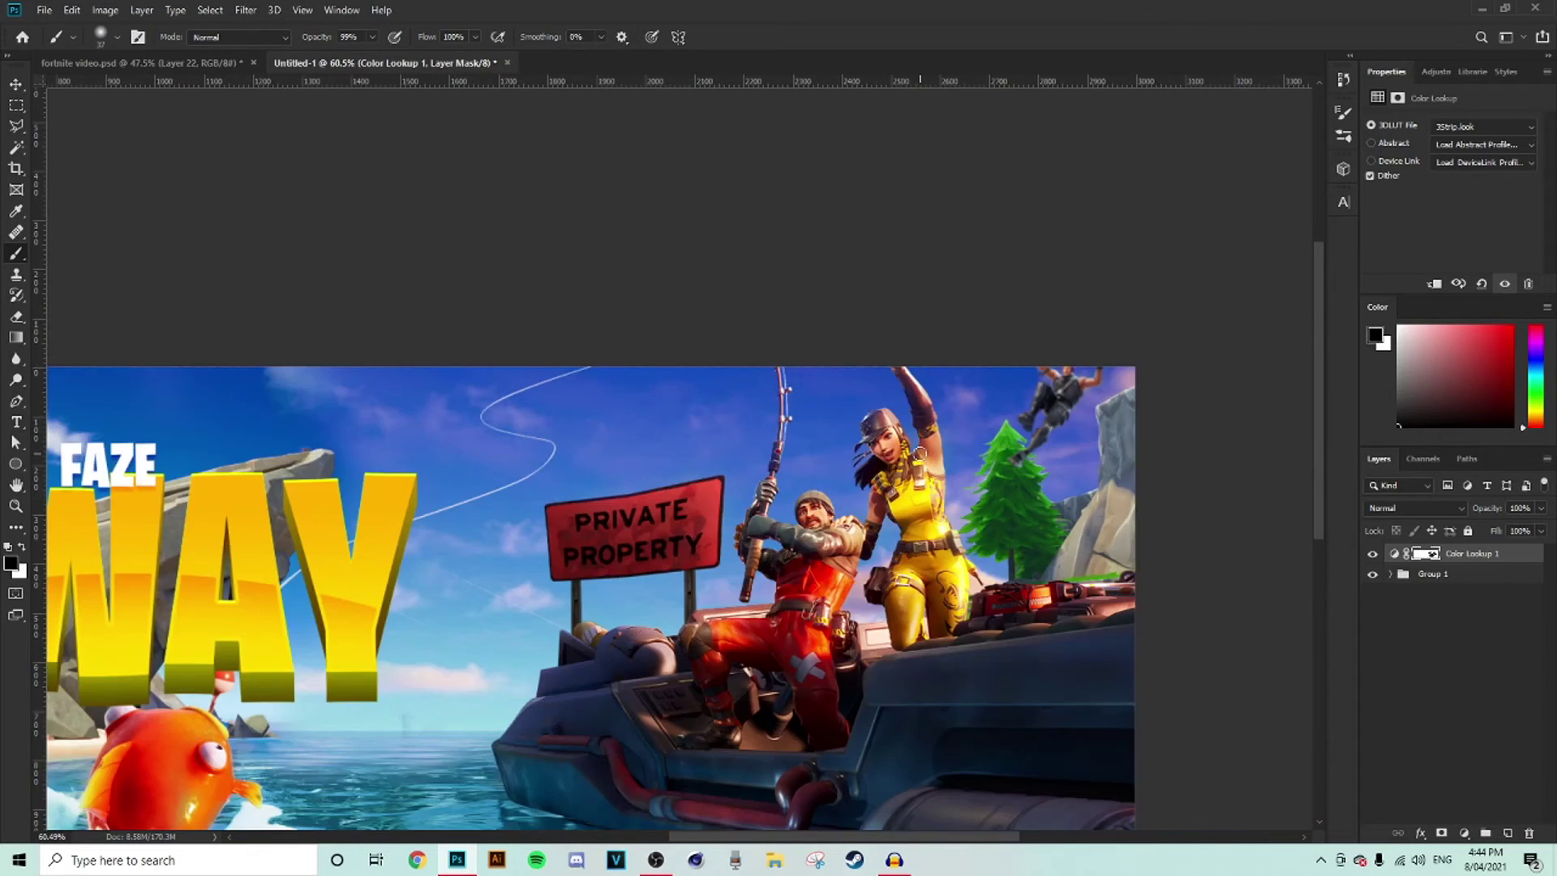
{"action": "scroll", "coordinate": [431, 512], "scroll_direction": "up", "scroll_amount": 2}
{"action": "left_click_drag", "start_coordinate": [725, 836], "coordinate": [712, 836]}
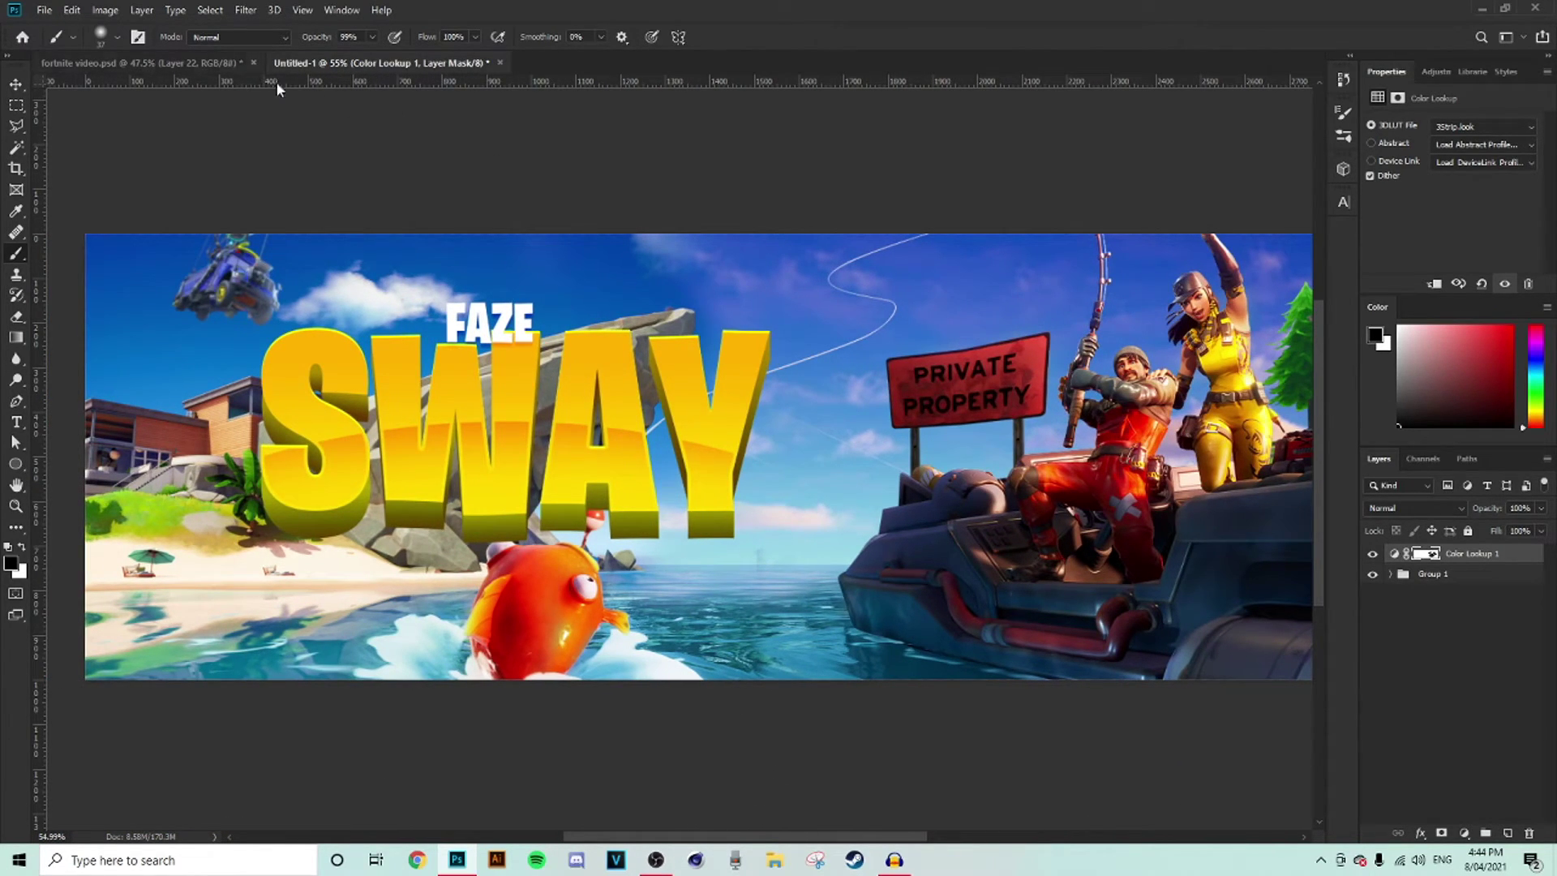
- Add a Curves adjustment with a gentle S-curve, lowering the shadows and raising the highlights, and compare the banner without it
{"action": "left_click", "coordinate": [1437, 74]}
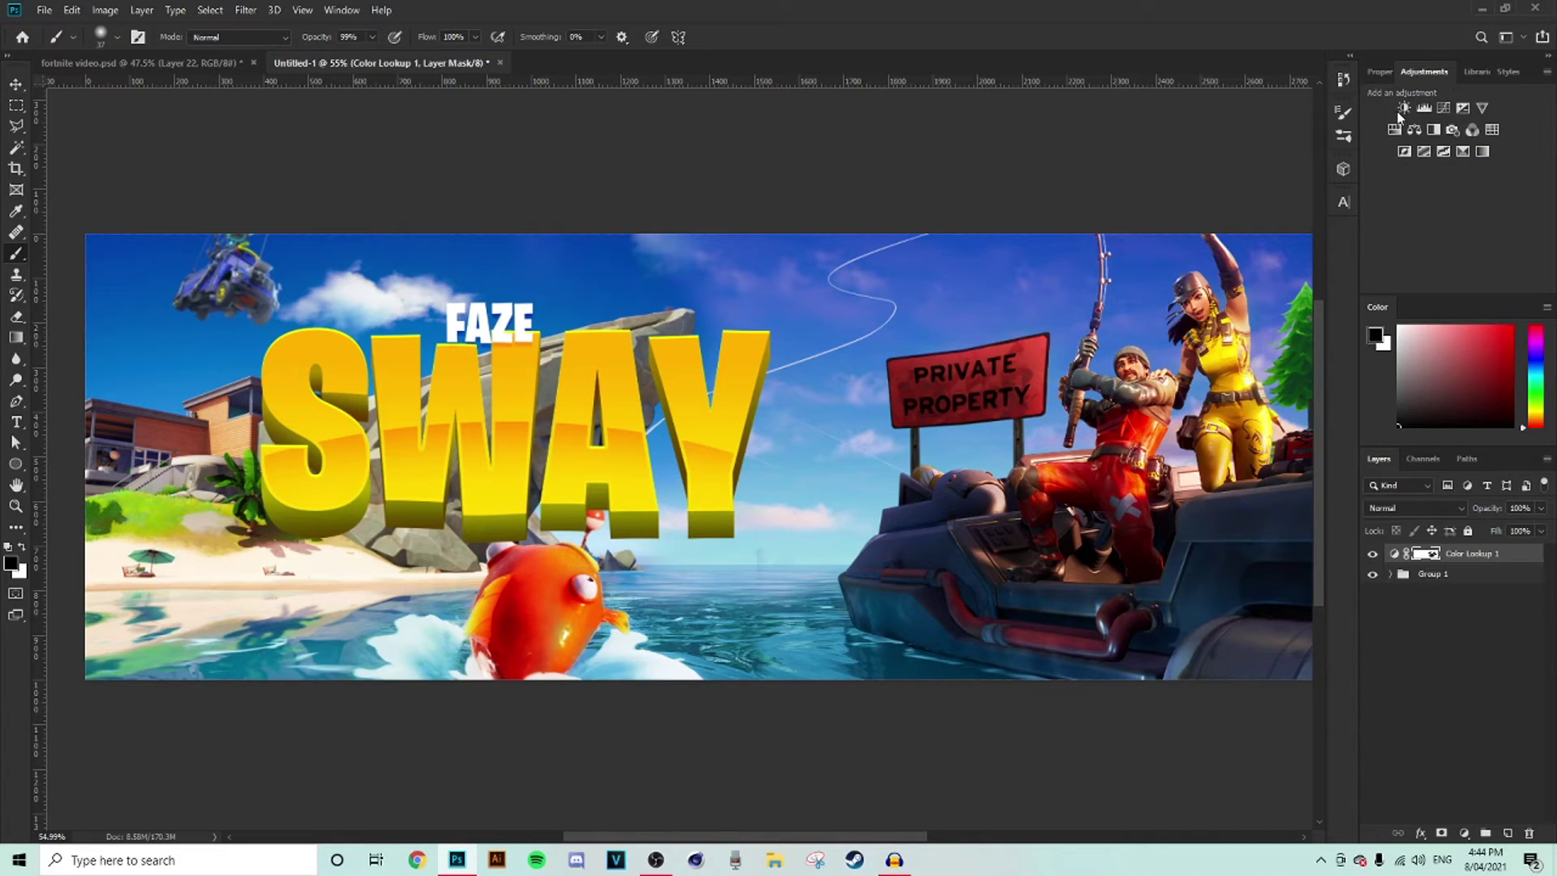
{"action": "left_click", "coordinate": [1444, 108]}
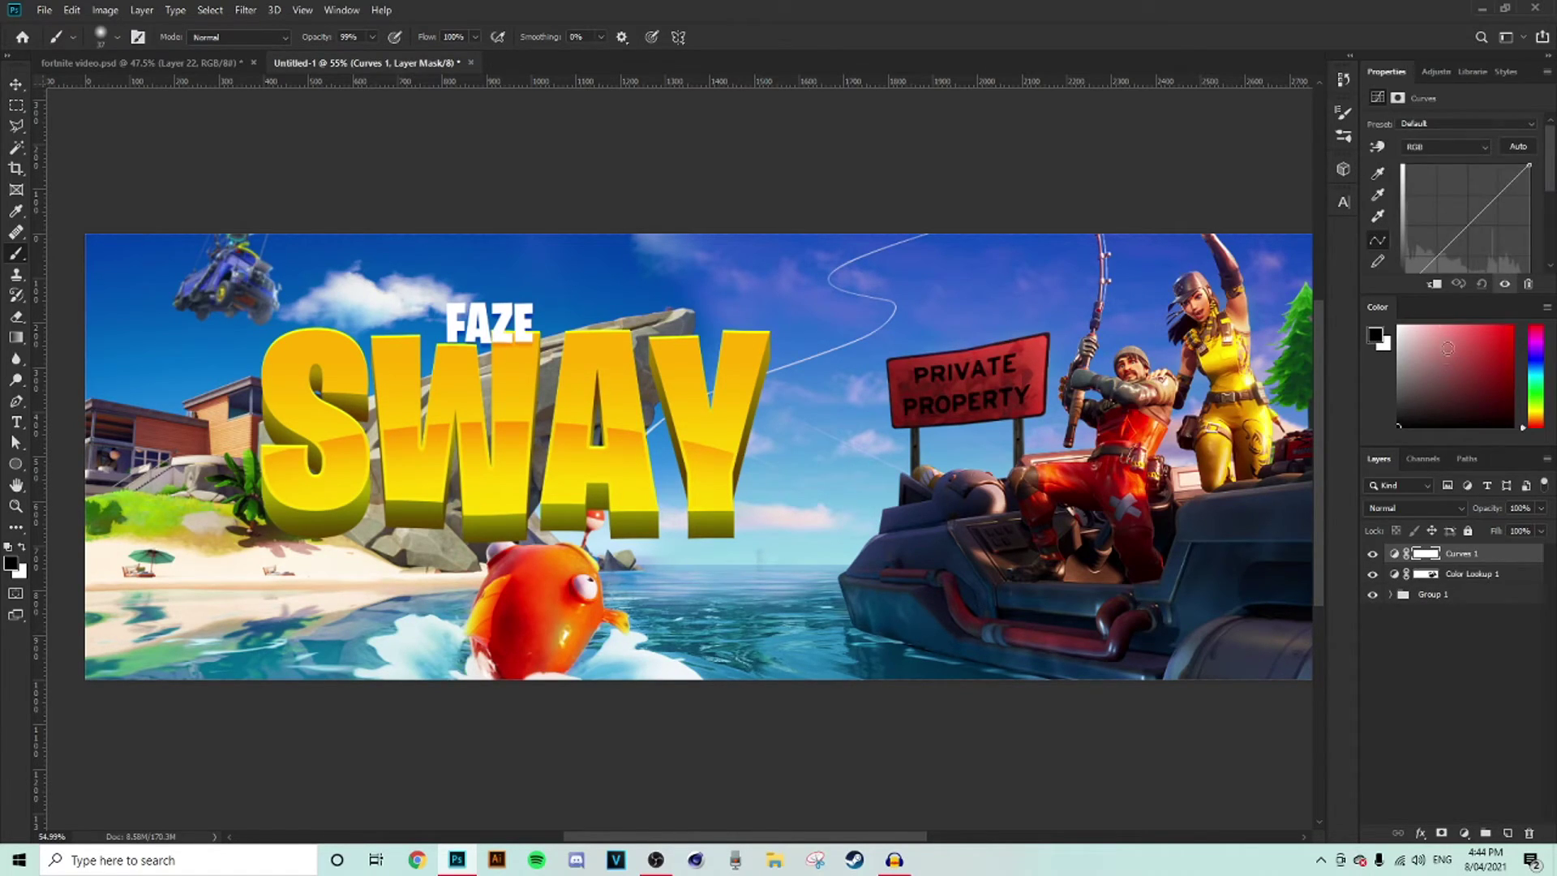
{"action": "scroll", "coordinate": [1463, 218], "scroll_direction": "down", "scroll_amount": 1}
{"action": "left_click_drag", "start_coordinate": [1419, 220], "coordinate": [1427, 219]}
{"action": "left_click_drag", "start_coordinate": [1429, 217], "coordinate": [1426, 217]}
{"action": "left_click_drag", "start_coordinate": [1549, 191], "coordinate": [1505, 142]}
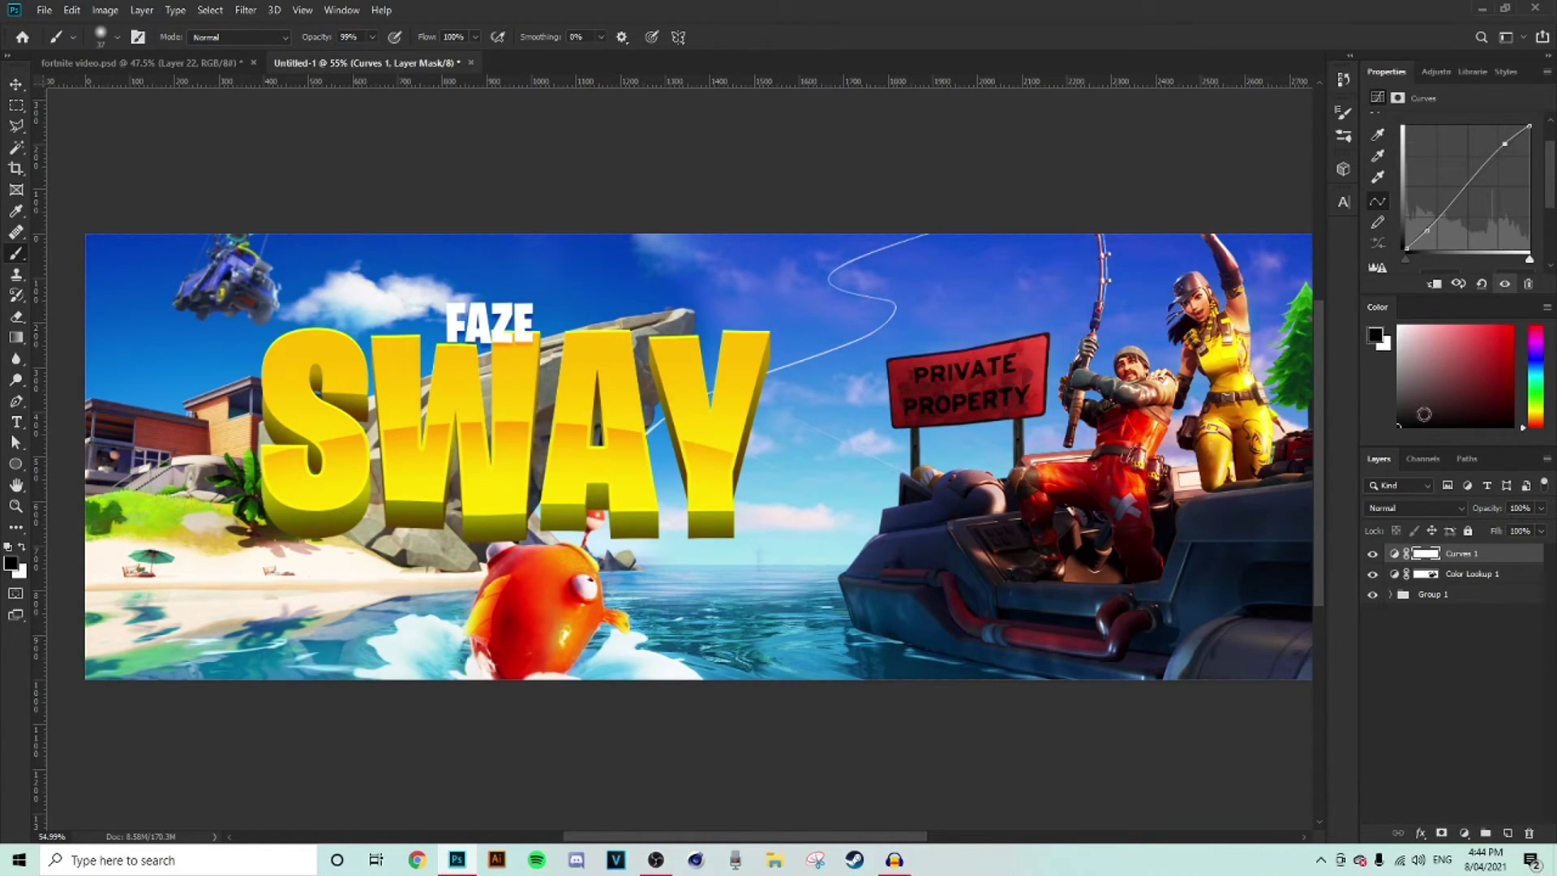
{"action": "left_click", "coordinate": [1372, 555]}
{"action": "left_click", "coordinate": [1372, 555]}
{"action": "left_click", "coordinate": [1373, 555]}
{"action": "left_click", "coordinate": [1373, 553]}
{"action": "left_click", "coordinate": [1373, 554]}
{"action": "left_click", "coordinate": [1372, 554]}
- Add a Selective Color adjustment and set the Reds to Cyan +8, Magenta -11, Yellow +8 and Black -5
{"action": "left_click", "coordinate": [1438, 72]}
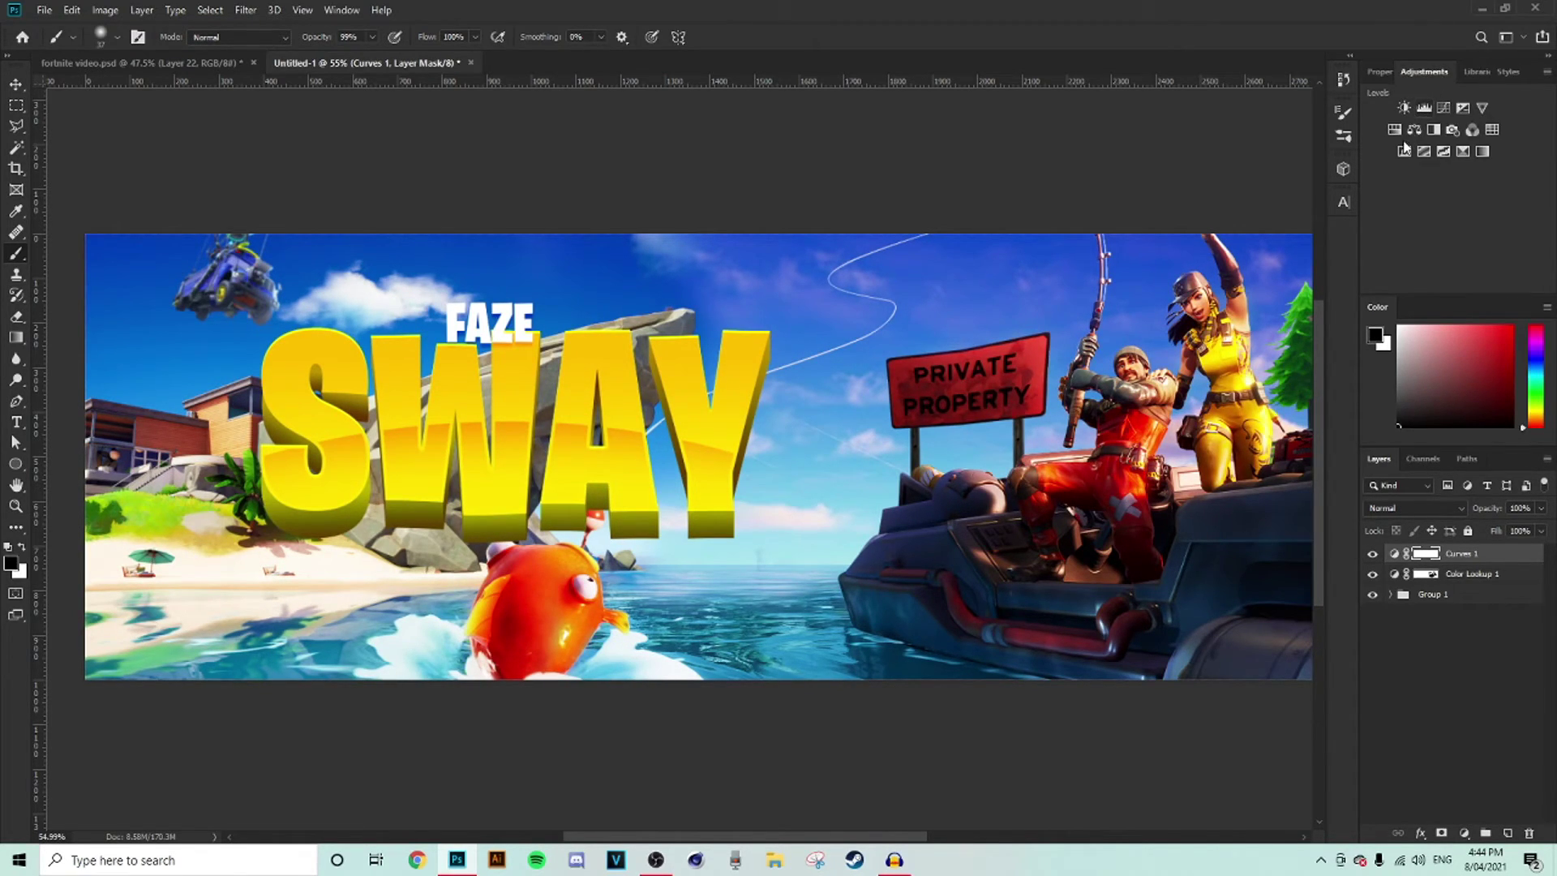
{"action": "left_click", "coordinate": [1462, 154]}
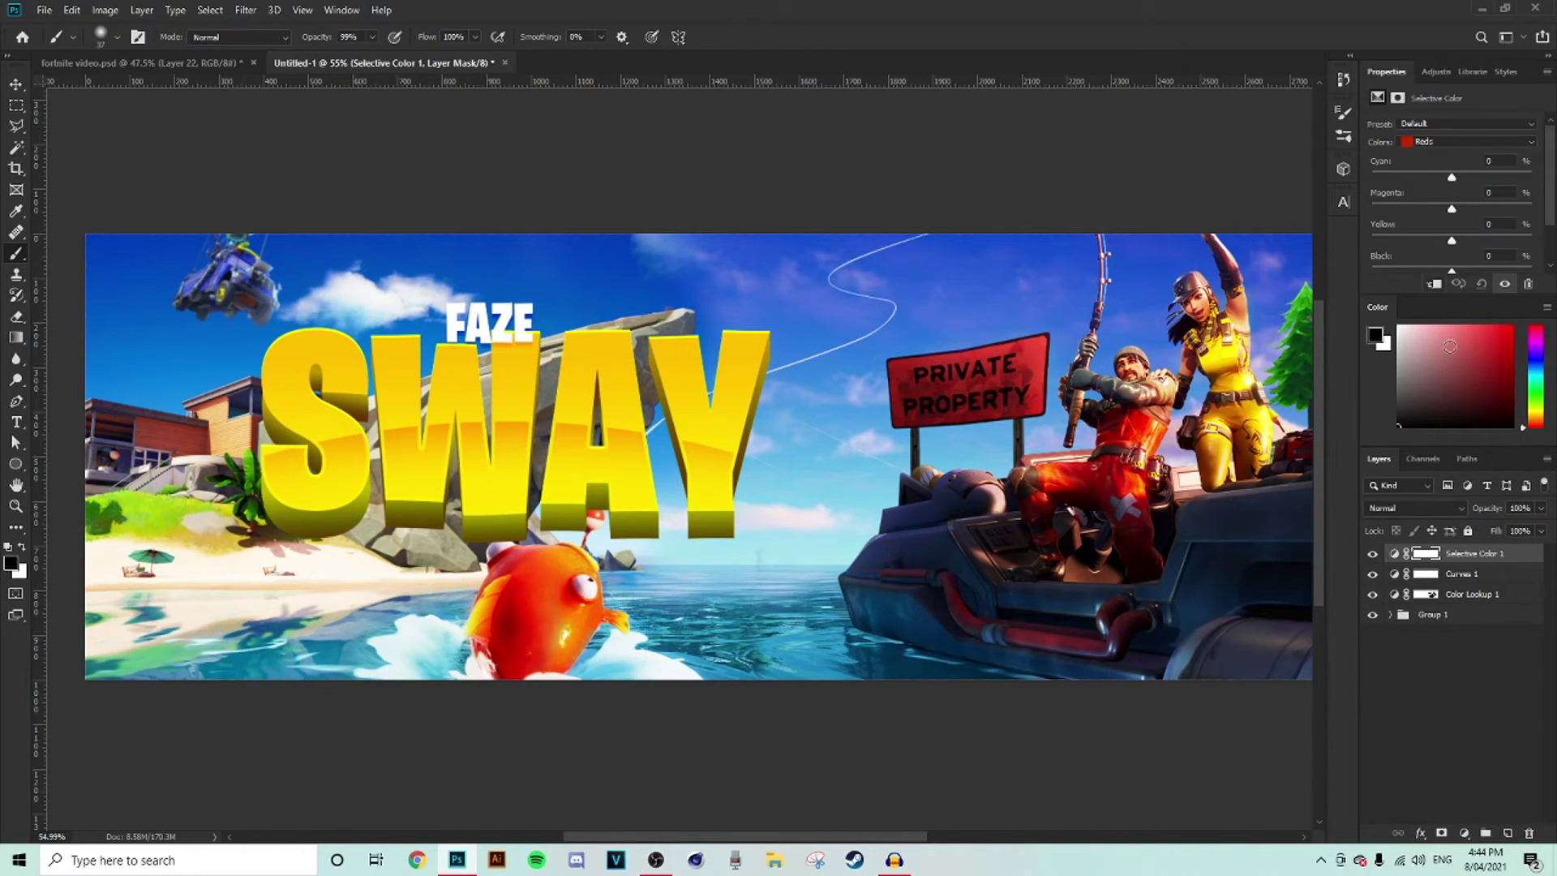
{"action": "left_click_drag", "start_coordinate": [908, 843], "coordinate": [948, 845]}
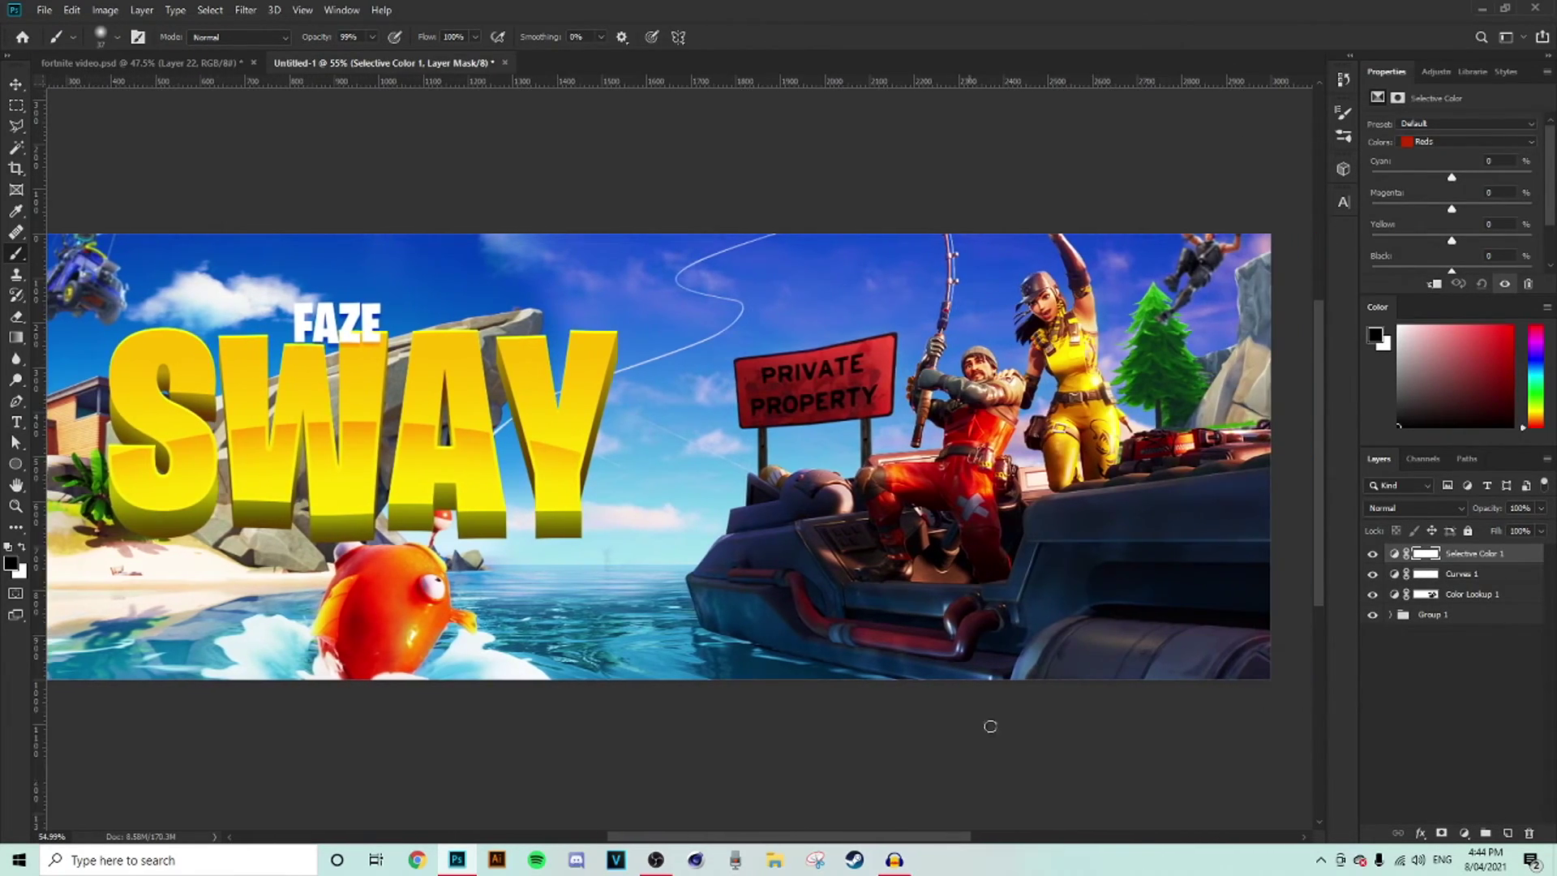
{"action": "scroll", "coordinate": [1075, 539], "scroll_direction": "down", "scroll_amount": 2}
{"action": "mouse_move", "coordinate": [1452, 179]}
{"action": "left_mouse_down"}
{"action": "mouse_move", "coordinate": [1433, 178]}
{"action": "mouse_move", "coordinate": [1454, 179]}
{"action": "left_mouse_up"}
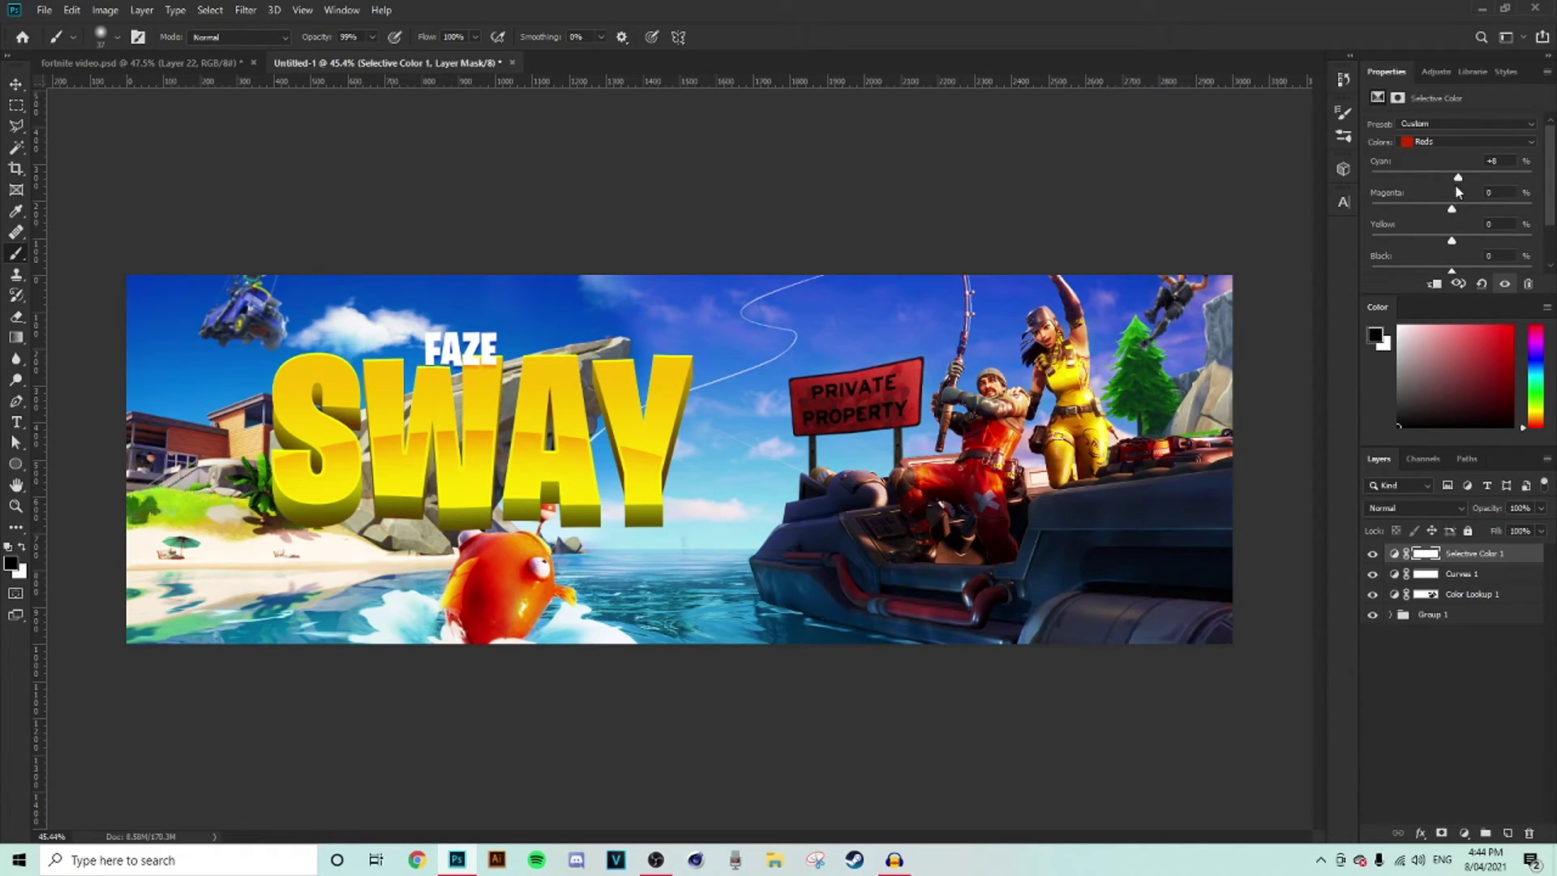
{"action": "left_click_drag", "start_coordinate": [1451, 209], "coordinate": [1440, 208]}
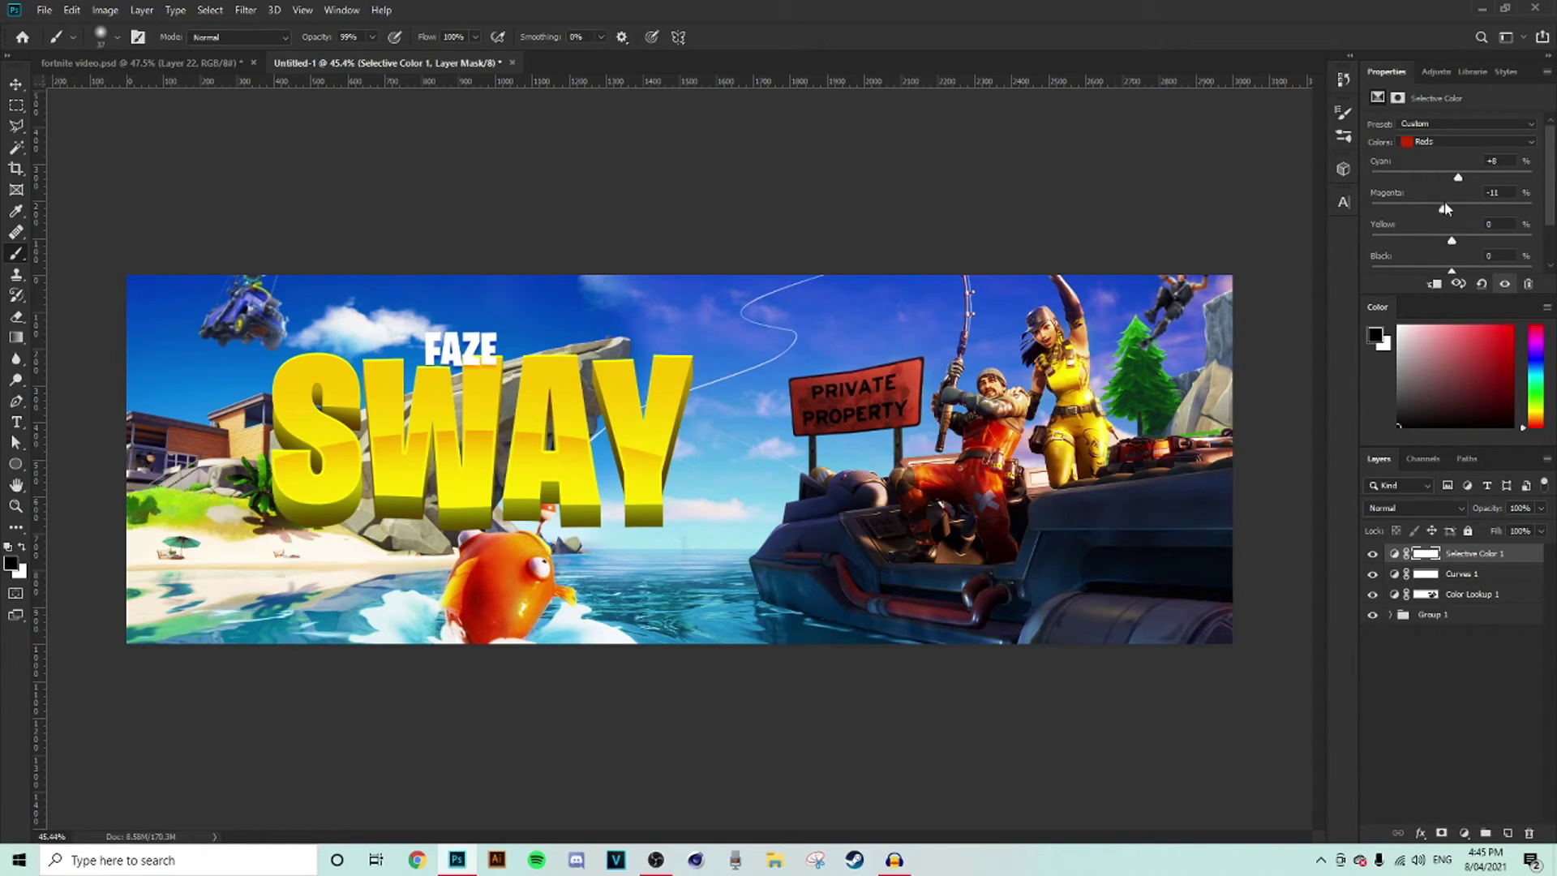
{"action": "mouse_move", "coordinate": [1451, 240]}
{"action": "left_mouse_down"}
{"action": "mouse_move", "coordinate": [1476, 241]}
{"action": "mouse_move", "coordinate": [1458, 241]}
{"action": "mouse_move", "coordinate": [1449, 271]}
{"action": "left_mouse_up"}
- Set the Cyans of the Selective Color adjustment to Cyan +16, Magenta +7 and Yellow -18
{"action": "scroll", "coordinate": [750, 516], "scroll_direction": "up", "scroll_amount": 1}
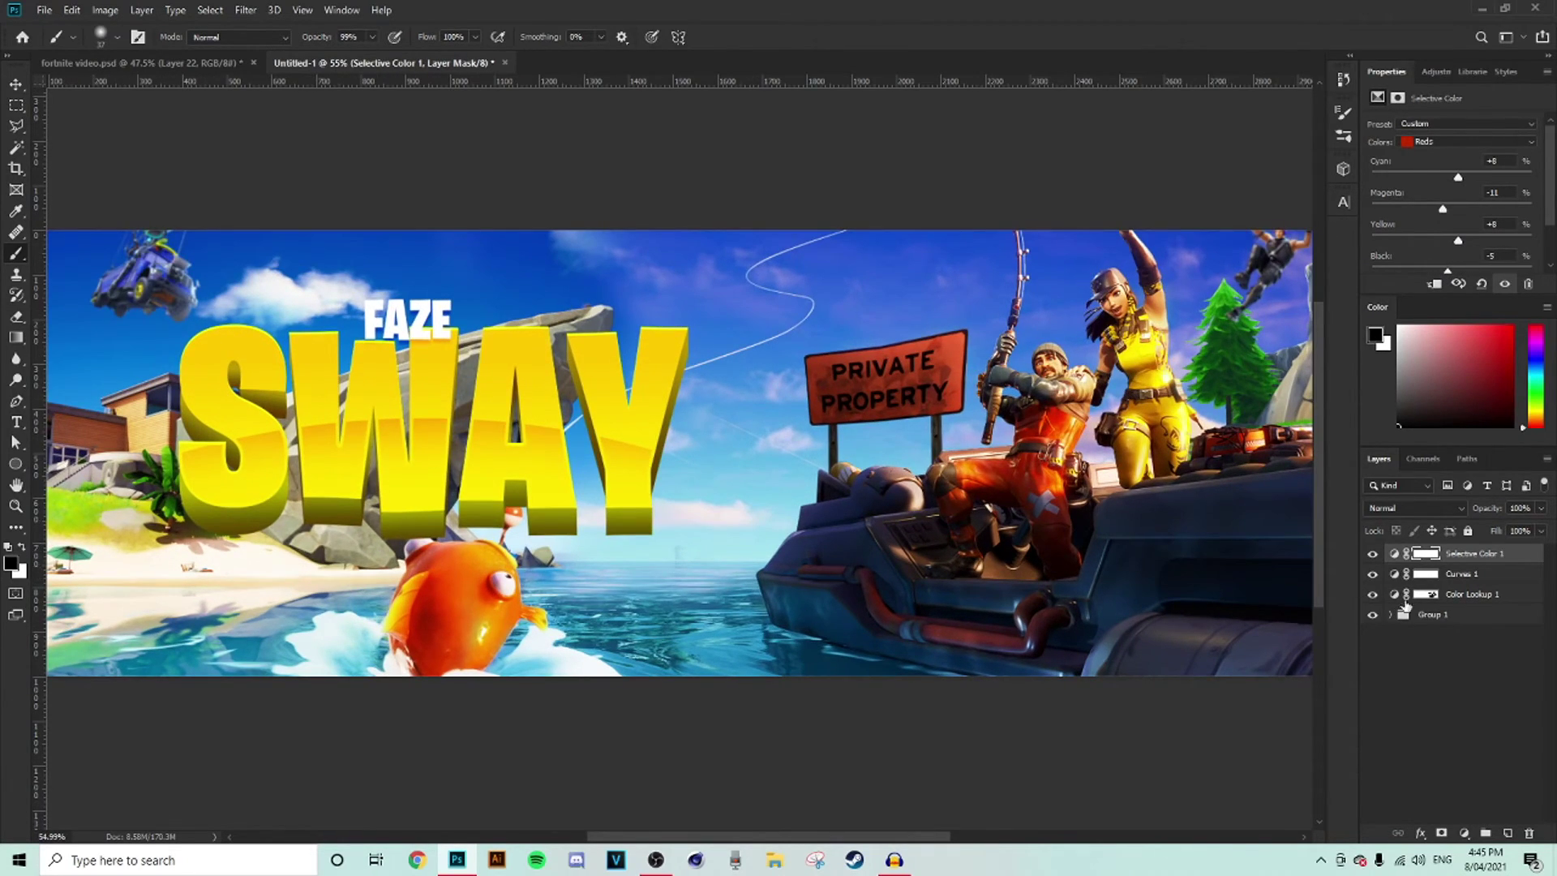
{"action": "left_click", "coordinate": [1460, 142]}
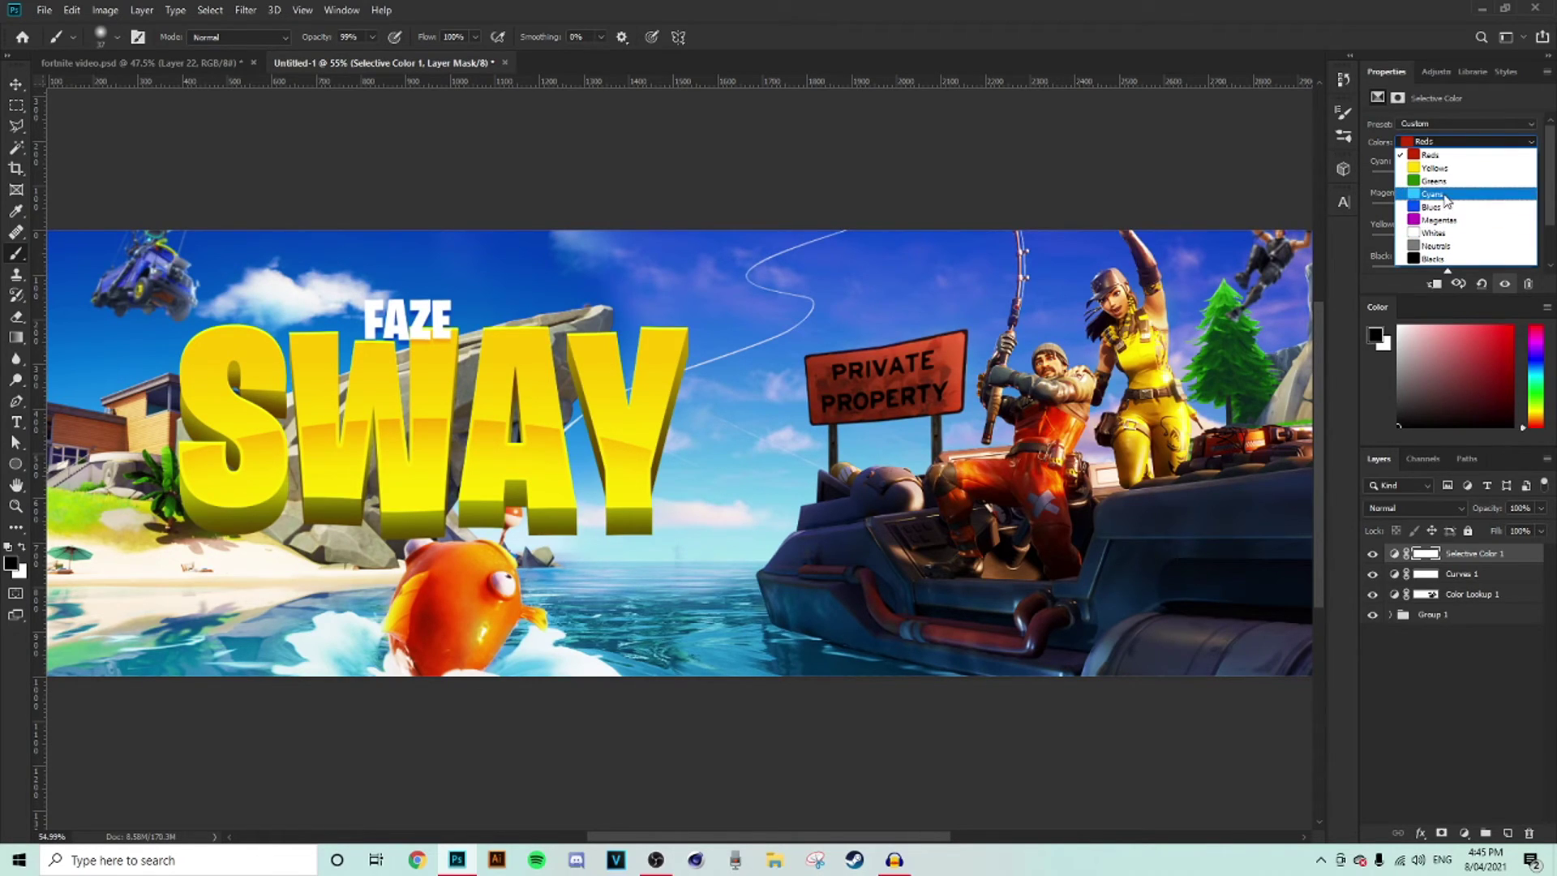
{"action": "left_click", "coordinate": [1432, 194]}
{"action": "left_click_drag", "start_coordinate": [1461, 177], "coordinate": [1458, 210]}
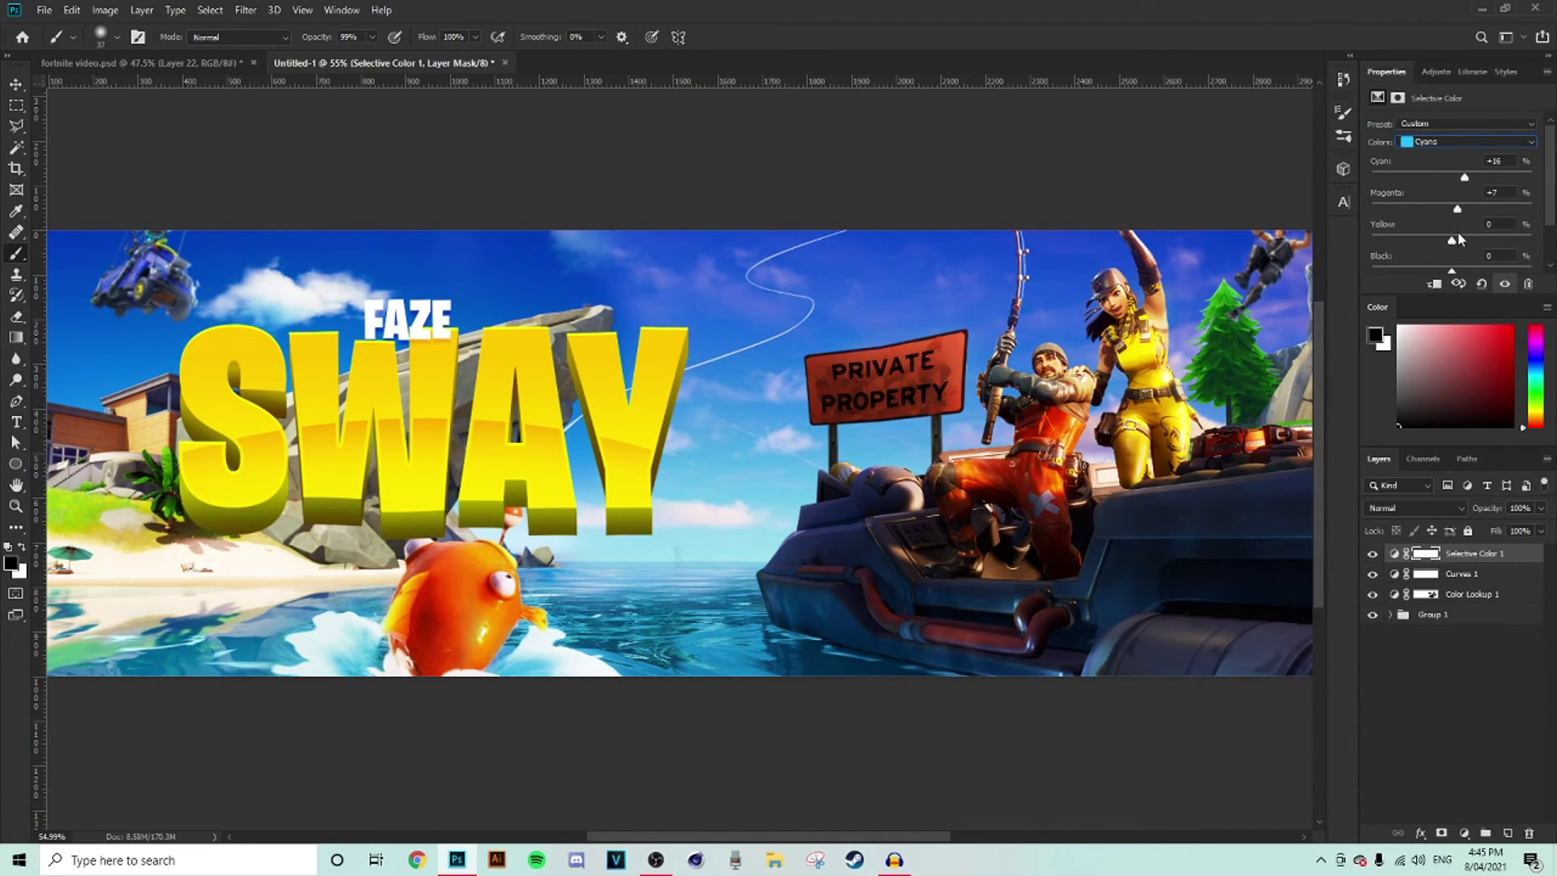
{"action": "scroll", "coordinate": [1437, 241], "scroll_direction": "down", "scroll_amount": 1}
{"action": "left_click_drag", "start_coordinate": [1452, 246], "coordinate": [1456, 249]}
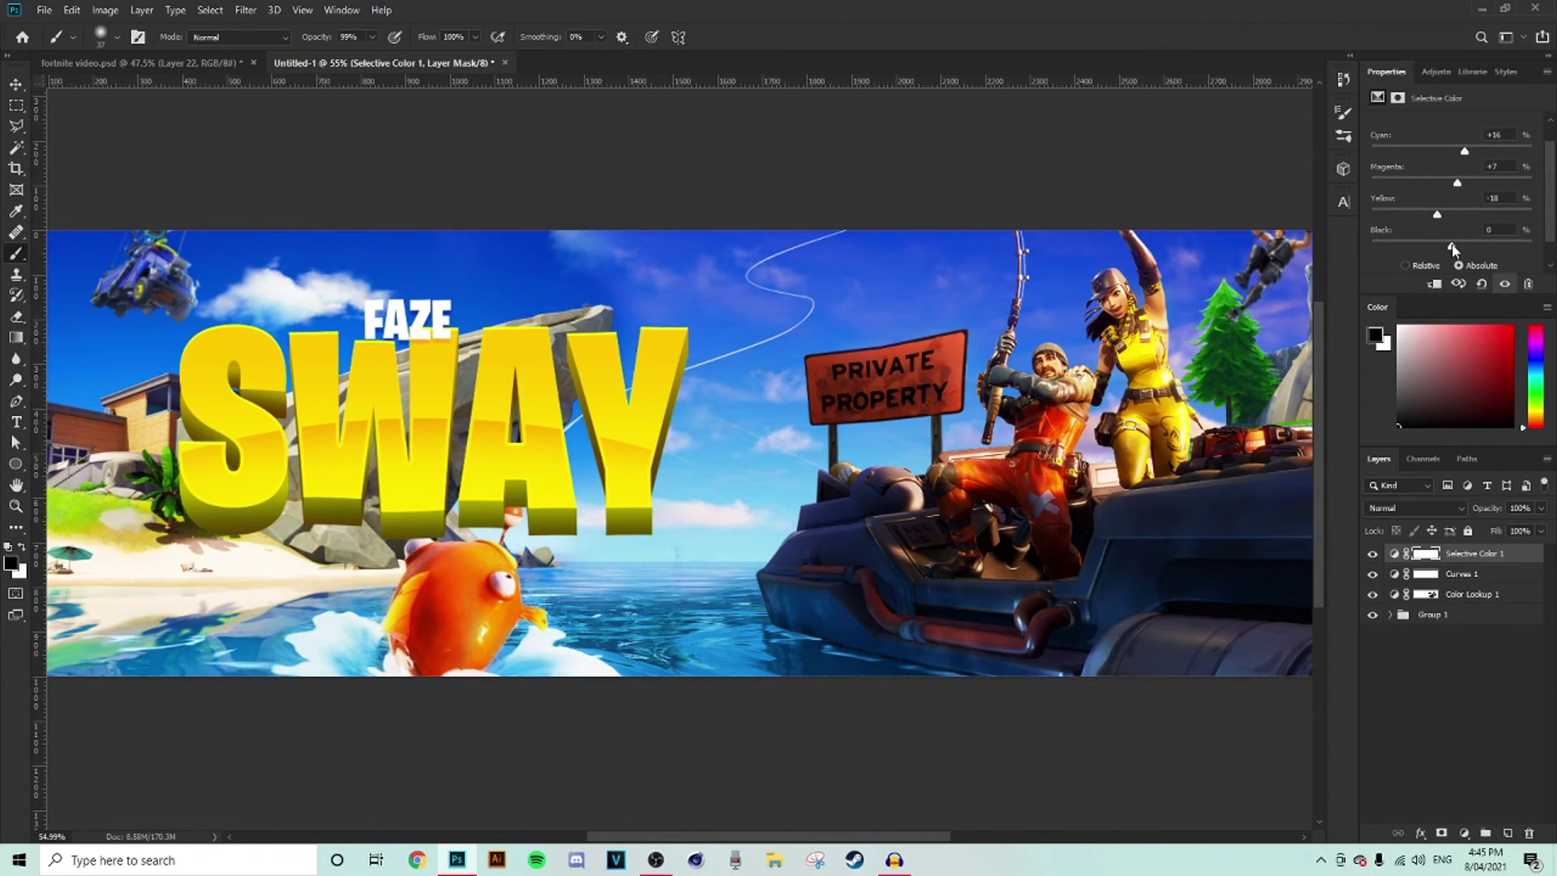
{"action": "left_click", "coordinate": [1424, 72]}
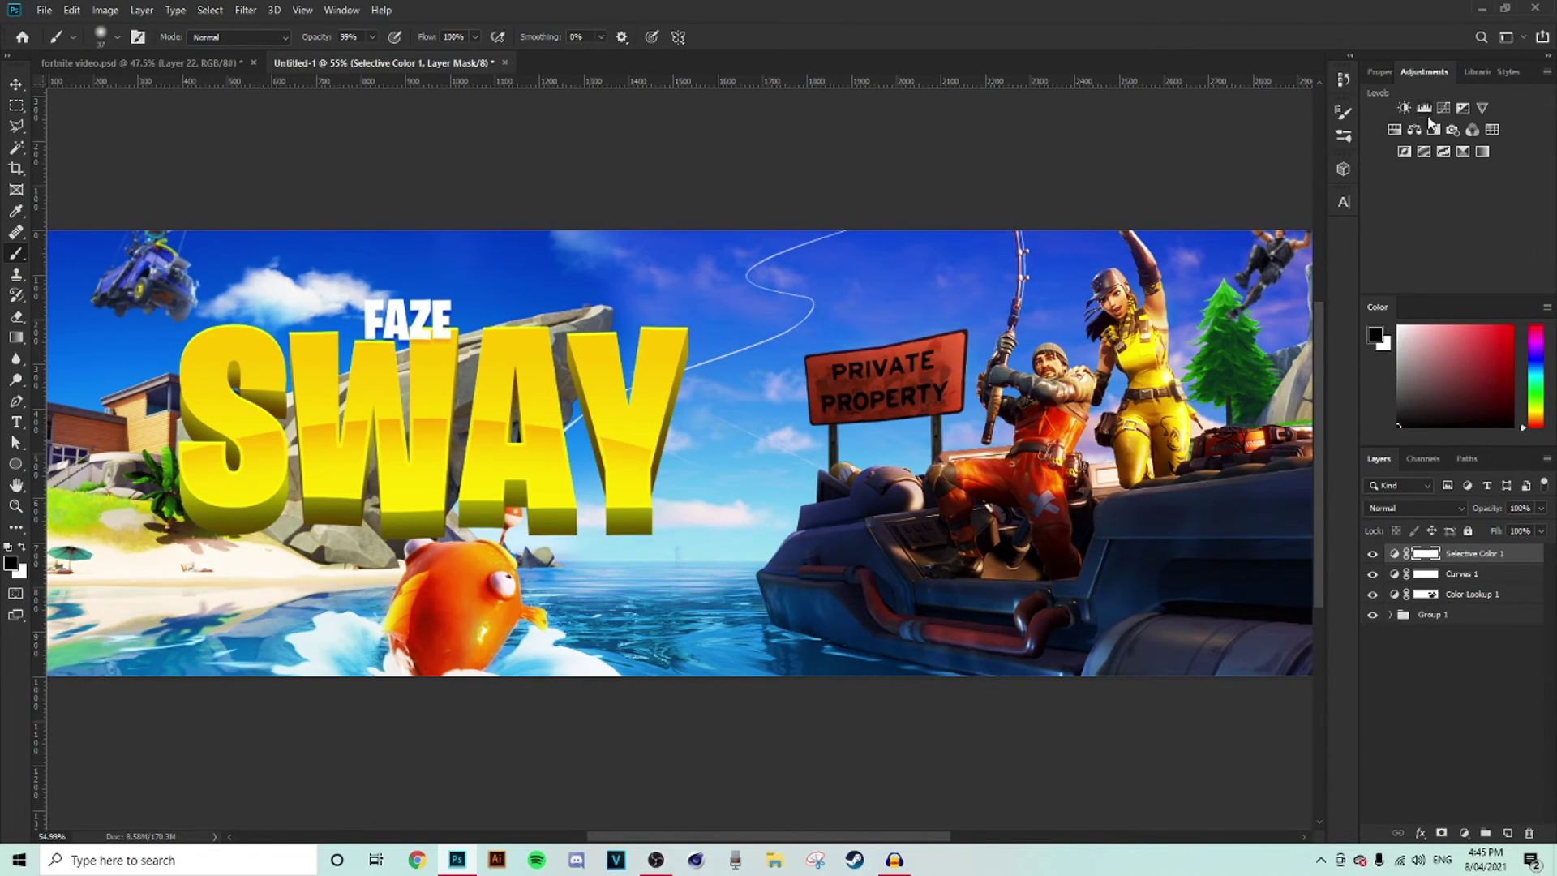
{"action": "left_click", "coordinate": [1385, 72]}
- Set the Blues of the Selective Color adjustment to Cyan +19, Magenta -19, Yellow +2 and Black -17
{"action": "scroll", "coordinate": [1459, 124], "scroll_direction": "up", "scroll_amount": 4}
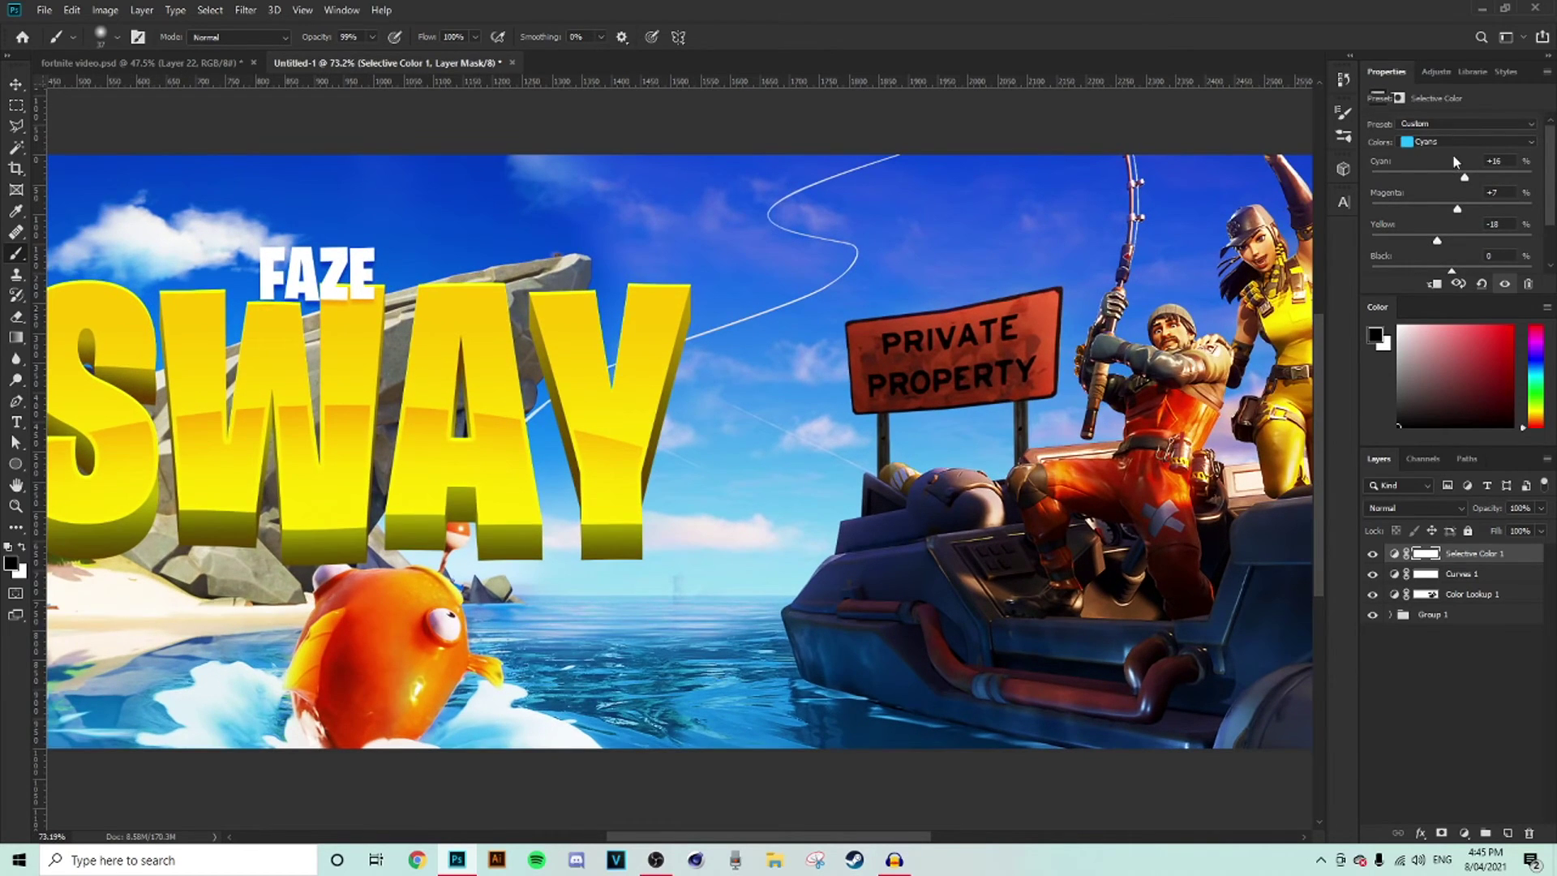
{"action": "left_click", "coordinate": [1447, 145]}
{"action": "left_click", "coordinate": [1444, 202]}
{"action": "left_click_drag", "start_coordinate": [1451, 178], "coordinate": [1439, 272]}
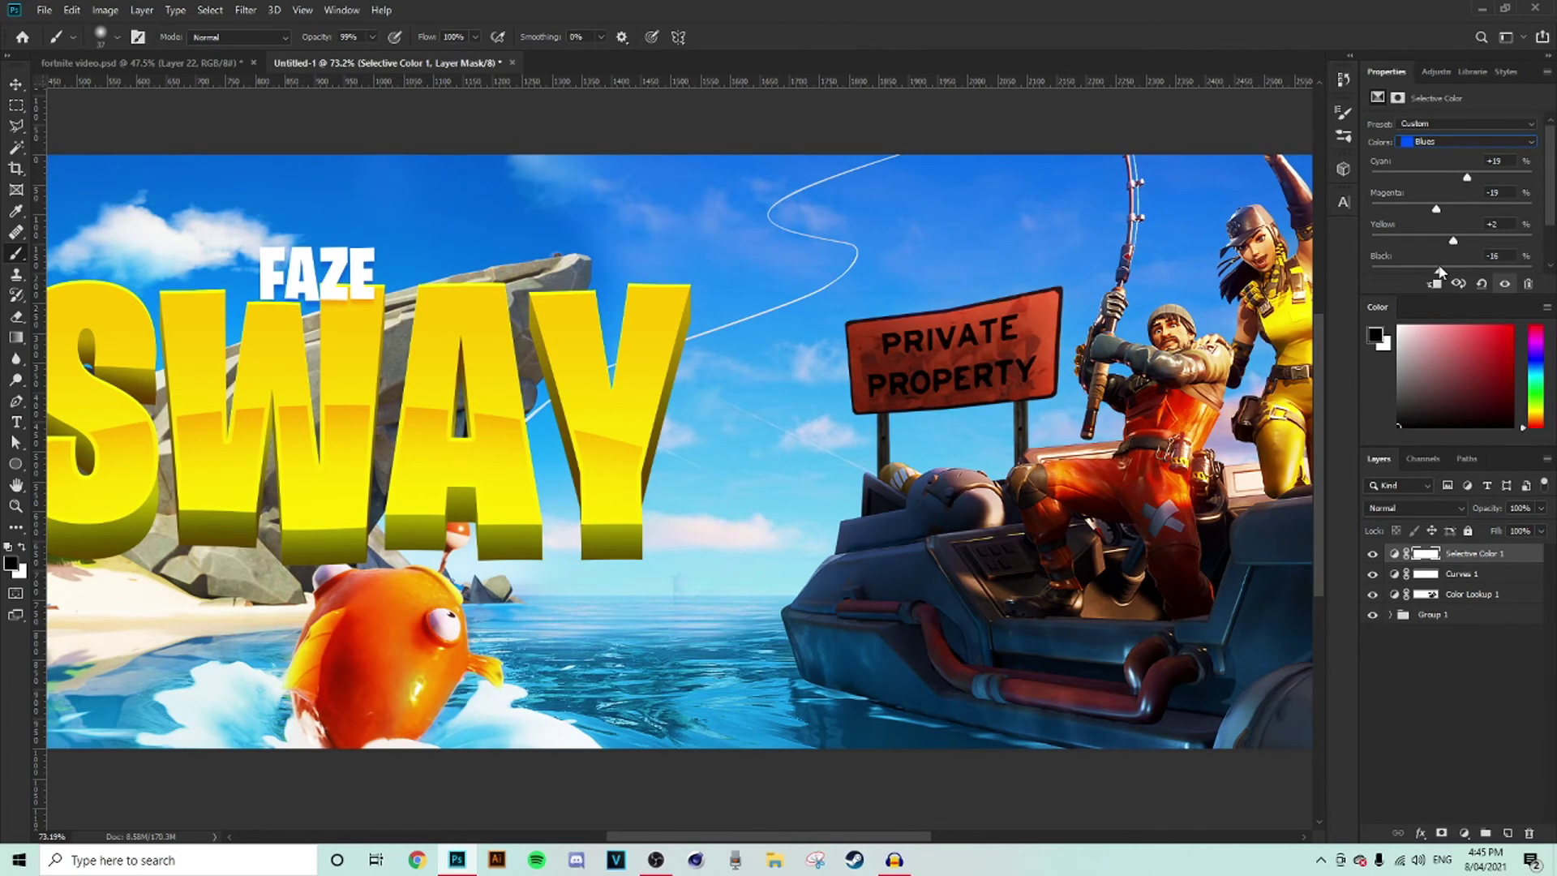
- Compare the banner with and without the Selective Color, Curves and Color Lookup adjustments
{"action": "left_click", "coordinate": [15, 105]}
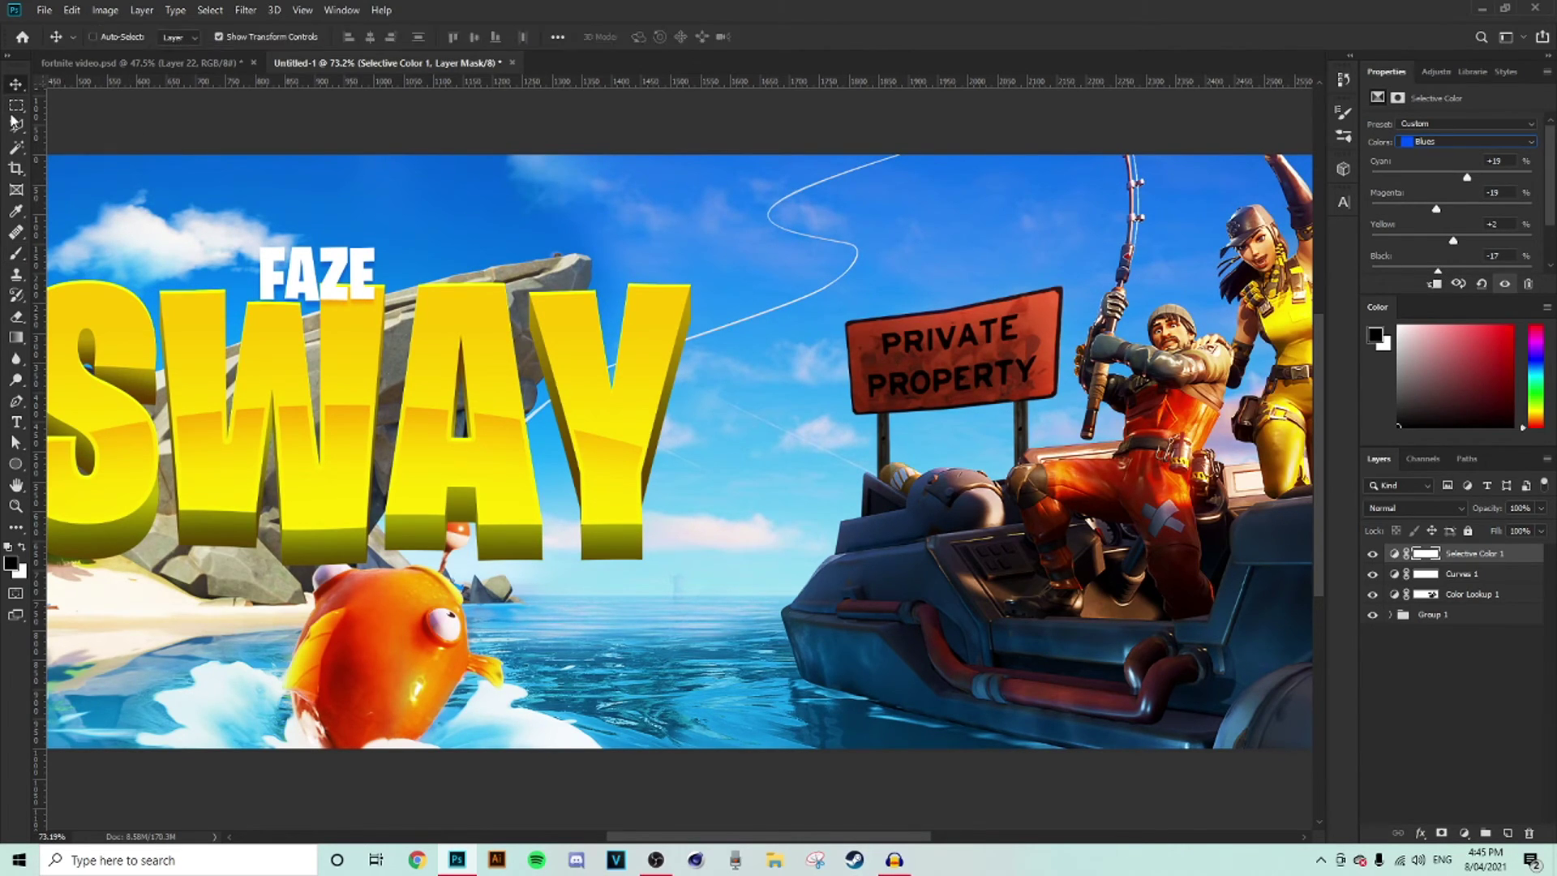
{"action": "left_click", "coordinate": [1427, 72]}
{"action": "scroll", "coordinate": [877, 323], "scroll_direction": "down", "scroll_amount": 8}
{"action": "scroll", "coordinate": [826, 381], "scroll_direction": "up", "scroll_amount": 5}
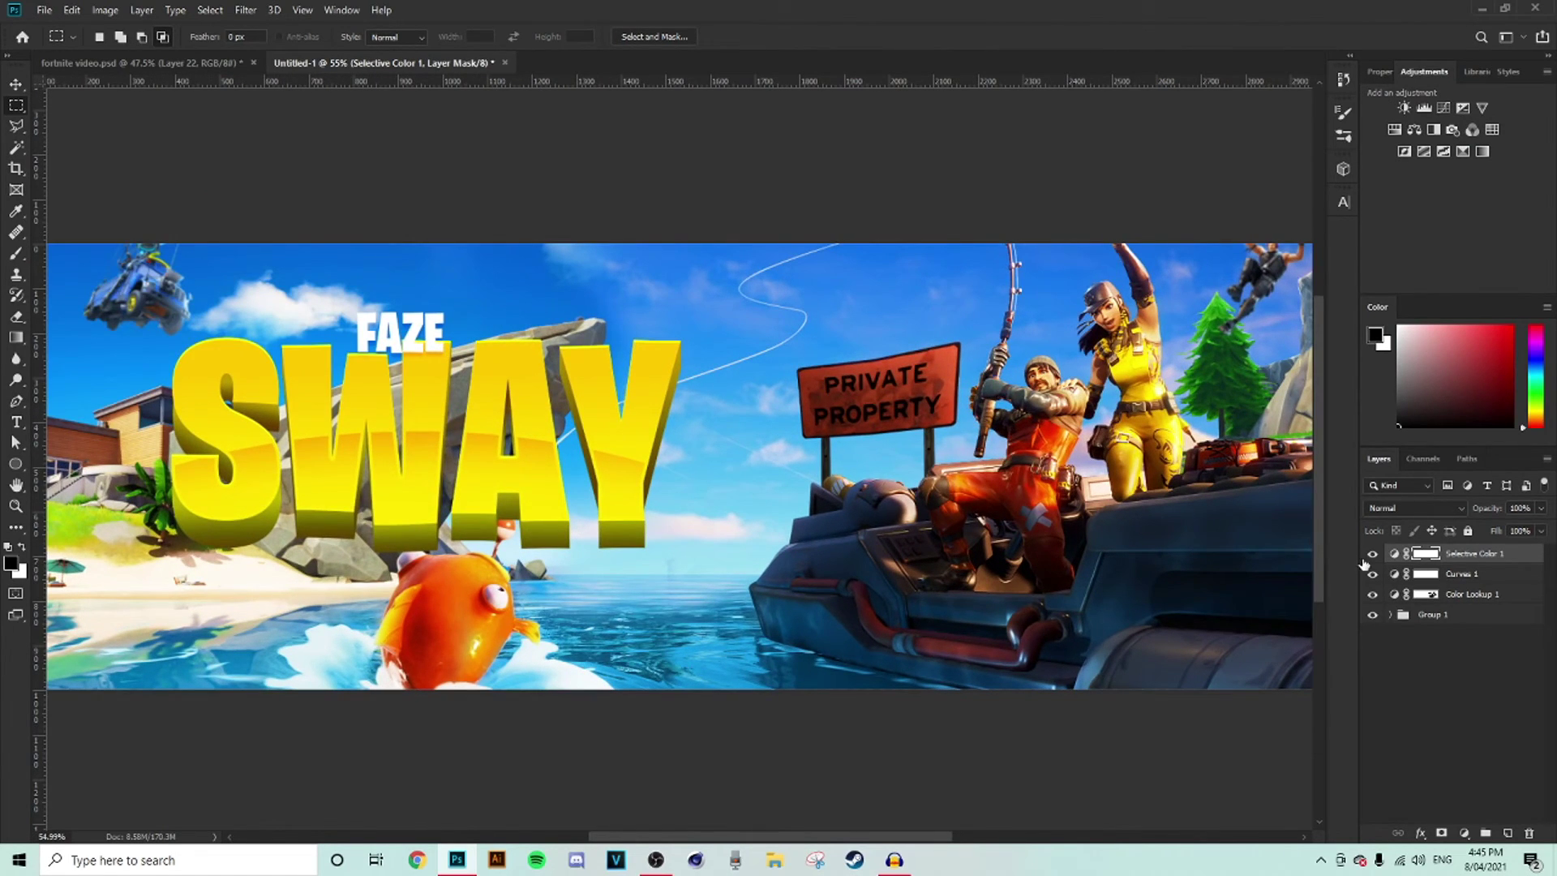
{"action": "left_click", "coordinate": [1372, 554]}
{"action": "left_click", "coordinate": [1372, 573]}
{"action": "left_click", "coordinate": [1372, 594]}
{"action": "left_click", "coordinate": [1372, 594]}
{"action": "left_click", "coordinate": [1372, 574]}
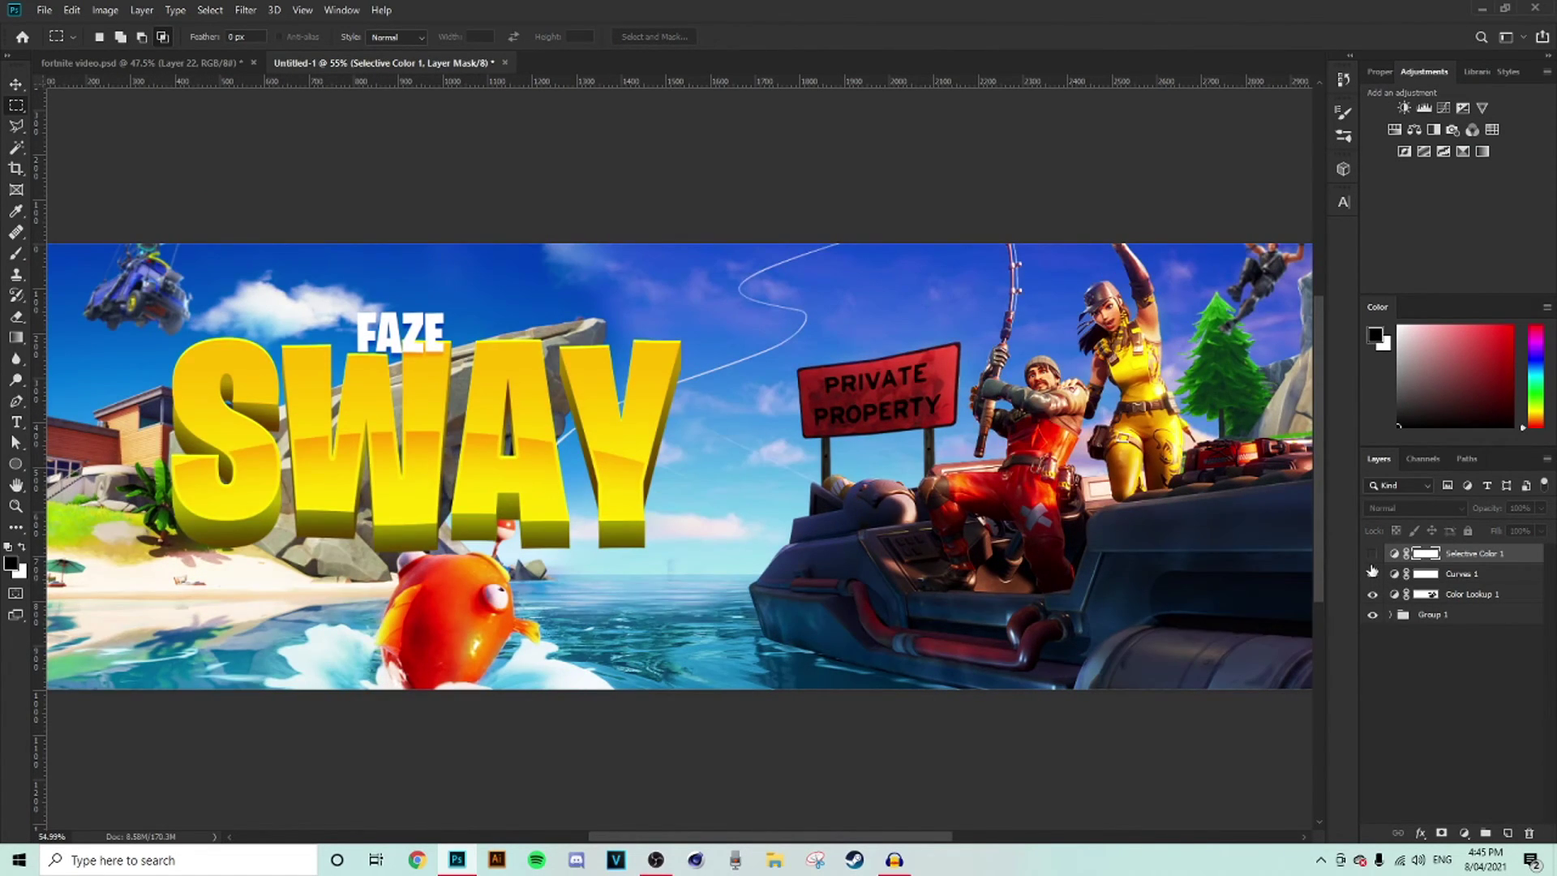
{"action": "left_click", "coordinate": [1372, 553]}
{"action": "scroll", "coordinate": [984, 492], "scroll_direction": "up", "scroll_amount": 1}
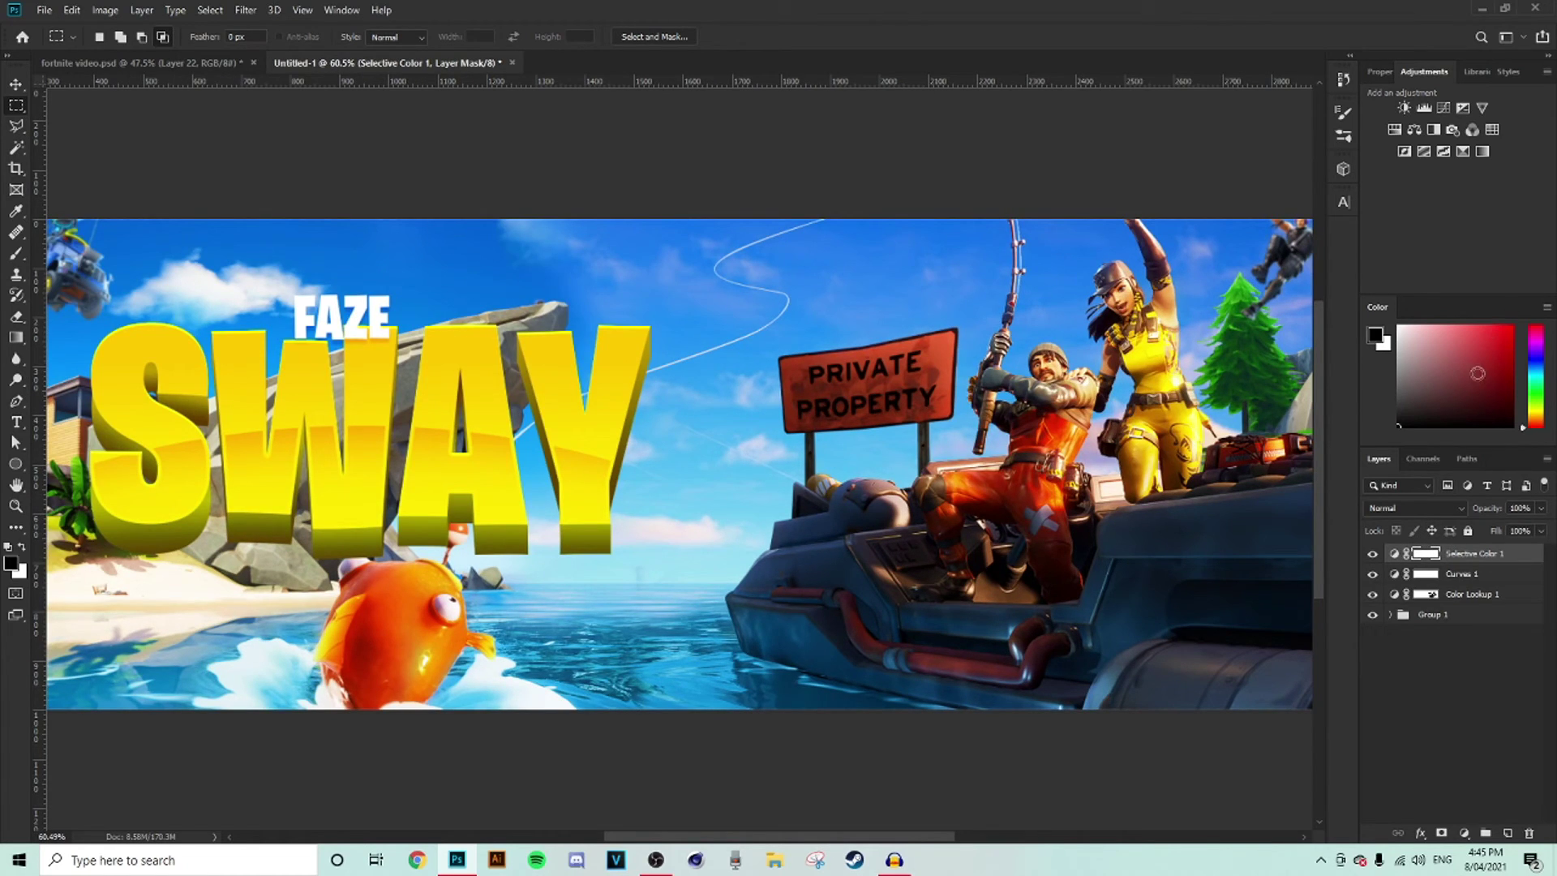
- Tone down the Blues in the Selective Color adjustment to Cyan +1, Magenta -3, Yellow -1 and Black -6
{"action": "left_click", "coordinate": [1388, 73]}
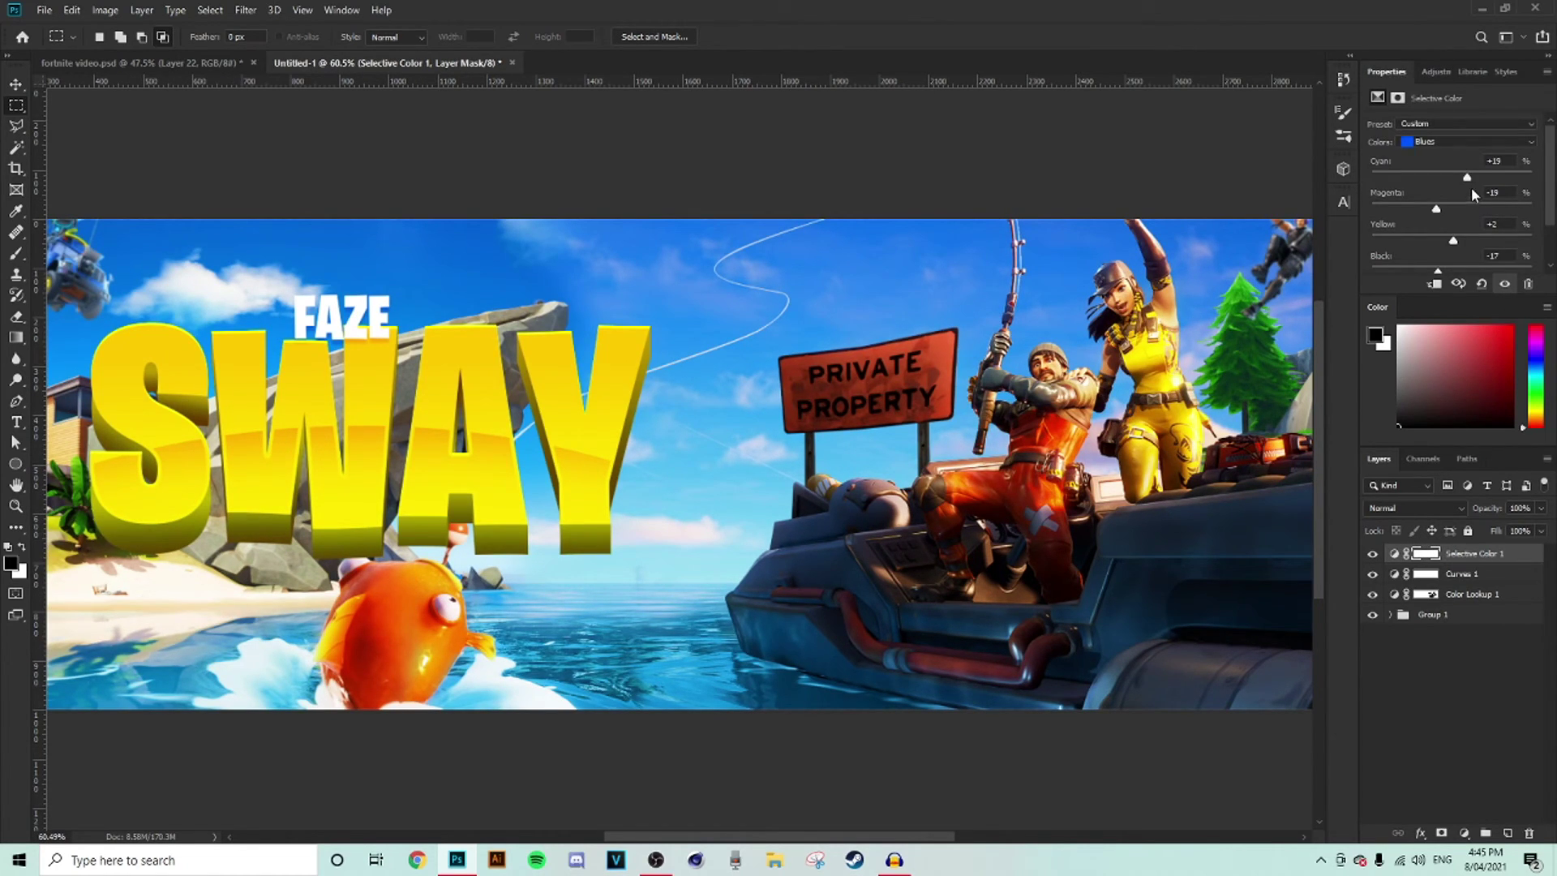
{"action": "left_click_drag", "start_coordinate": [1465, 180], "coordinate": [1452, 215]}
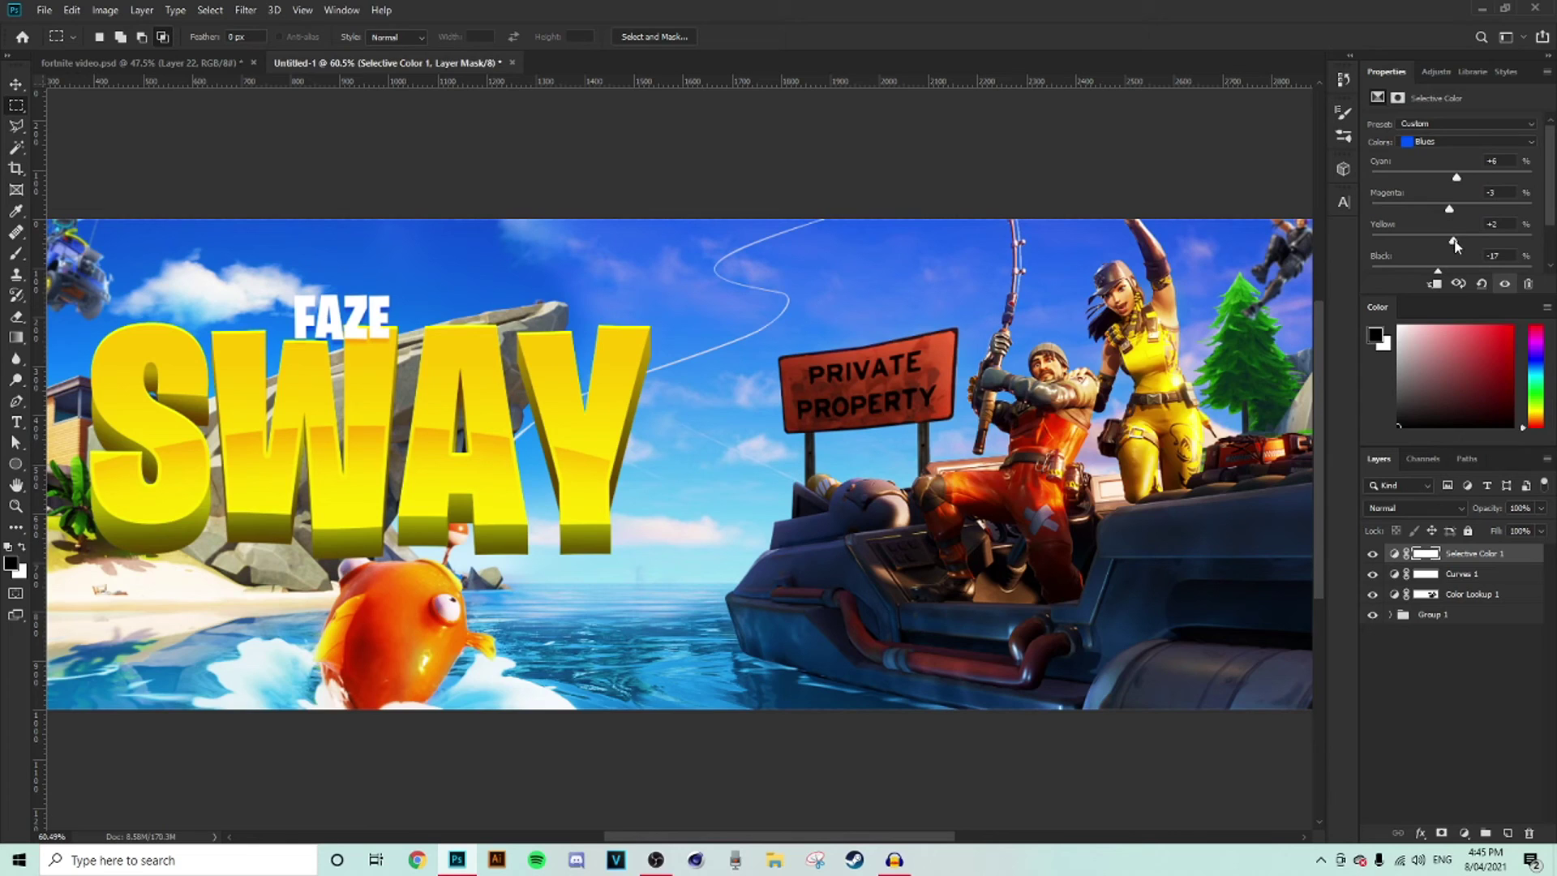
{"action": "left_click_drag", "start_coordinate": [1439, 270], "coordinate": [1443, 271]}
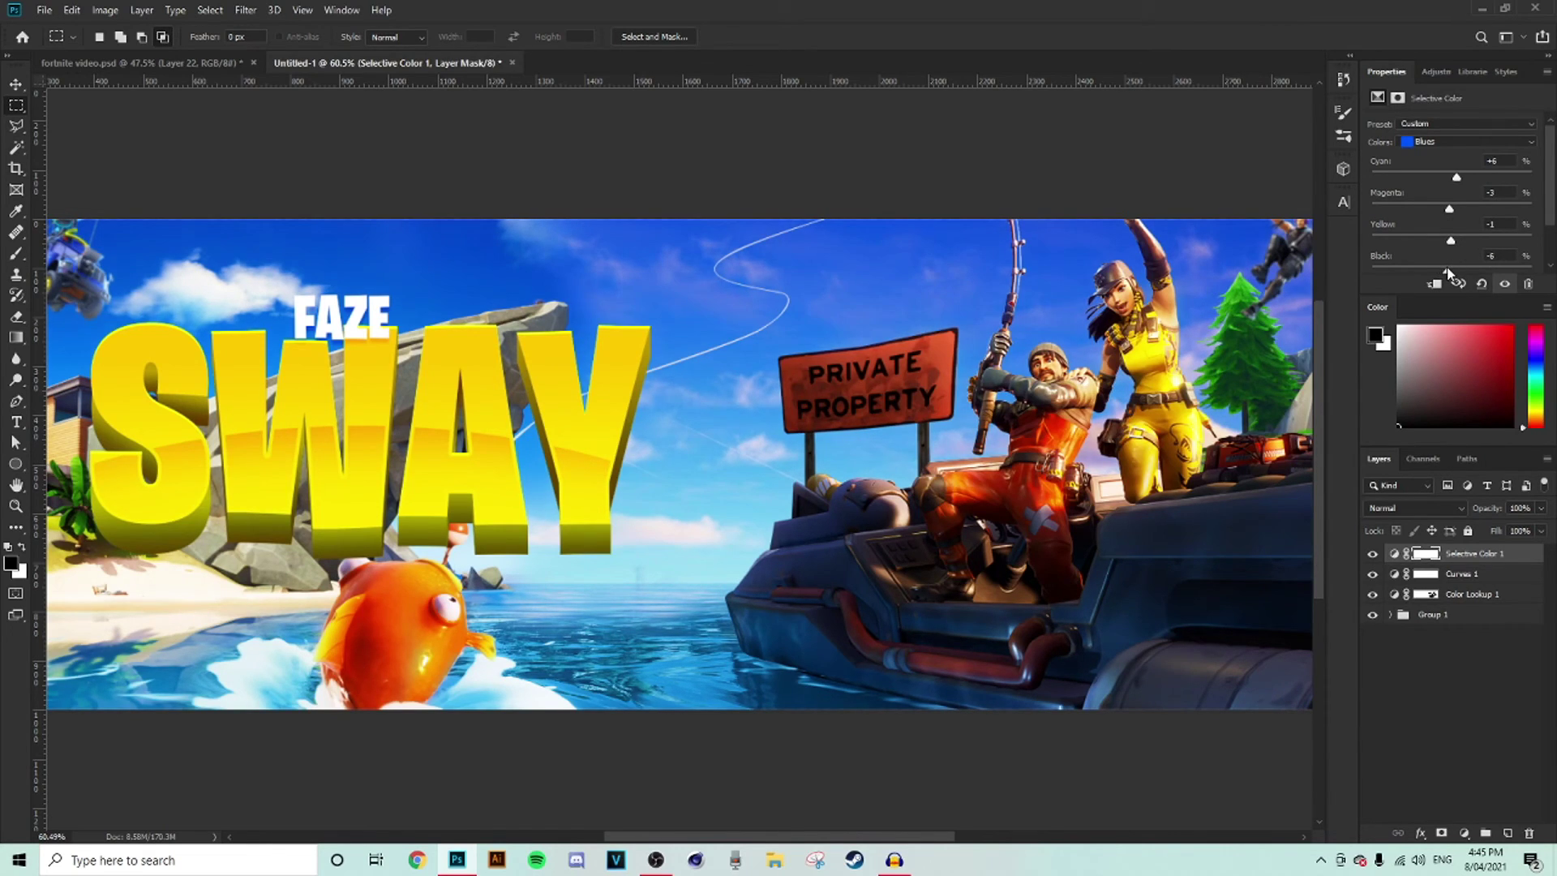
{"action": "left_click_drag", "start_coordinate": [1456, 184], "coordinate": [1453, 184]}
{"action": "scroll", "coordinate": [685, 439], "scroll_direction": "down", "scroll_amount": 2}
- Add a new empty layer directly above Group 1, below the Color Lookup adjustment, with the Brush tool active
{"action": "left_click", "coordinate": [15, 253]}
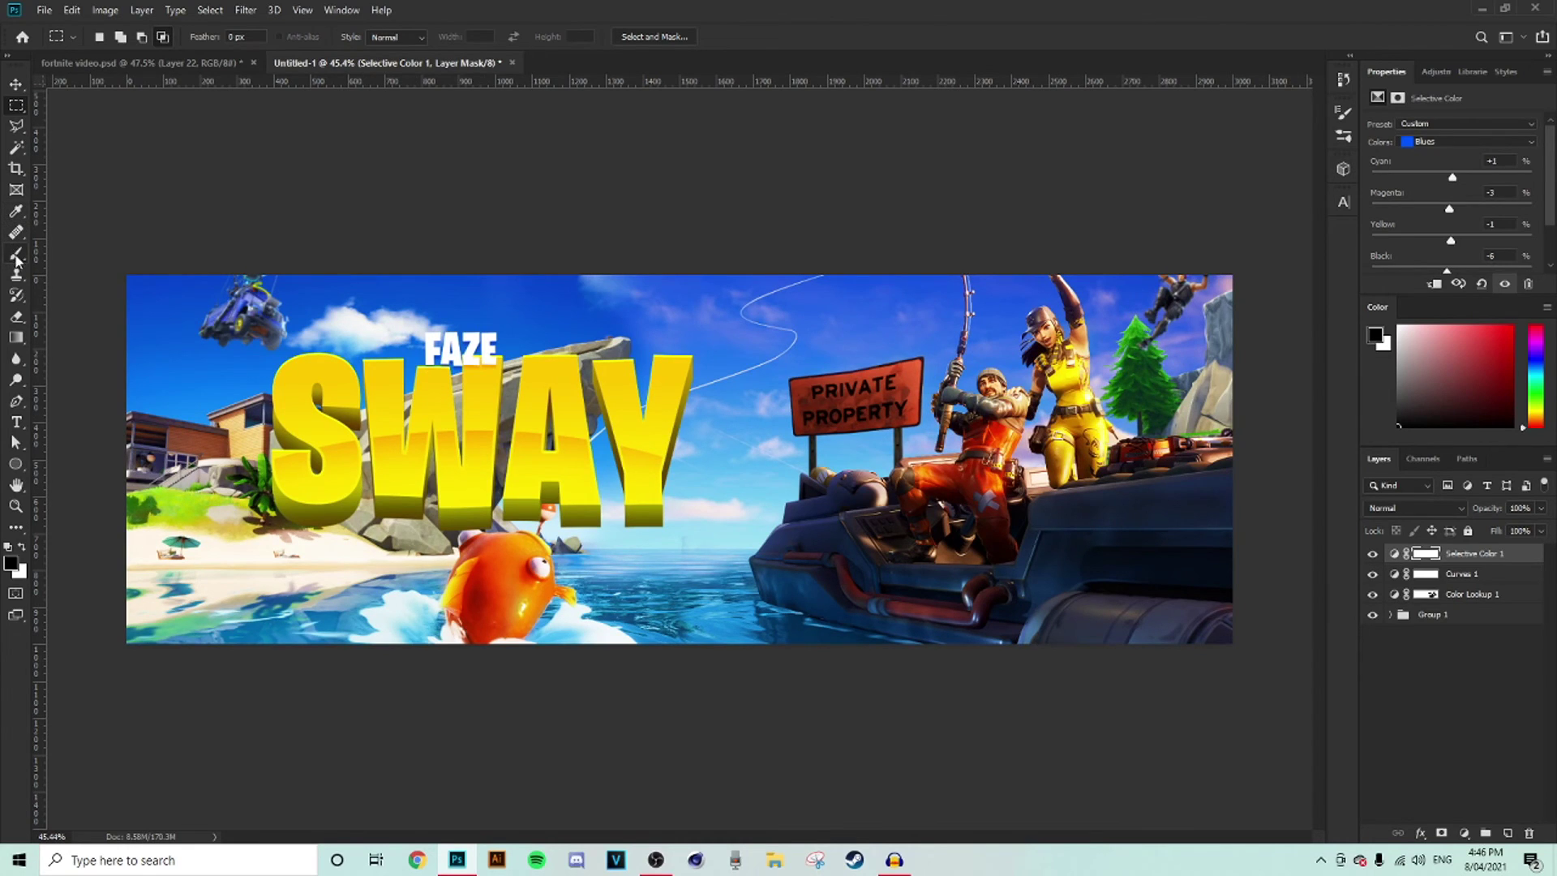
{"action": "left_click", "coordinate": [23, 547]}
{"action": "scroll", "coordinate": [1062, 348], "scroll_direction": "up", "scroll_amount": 7}
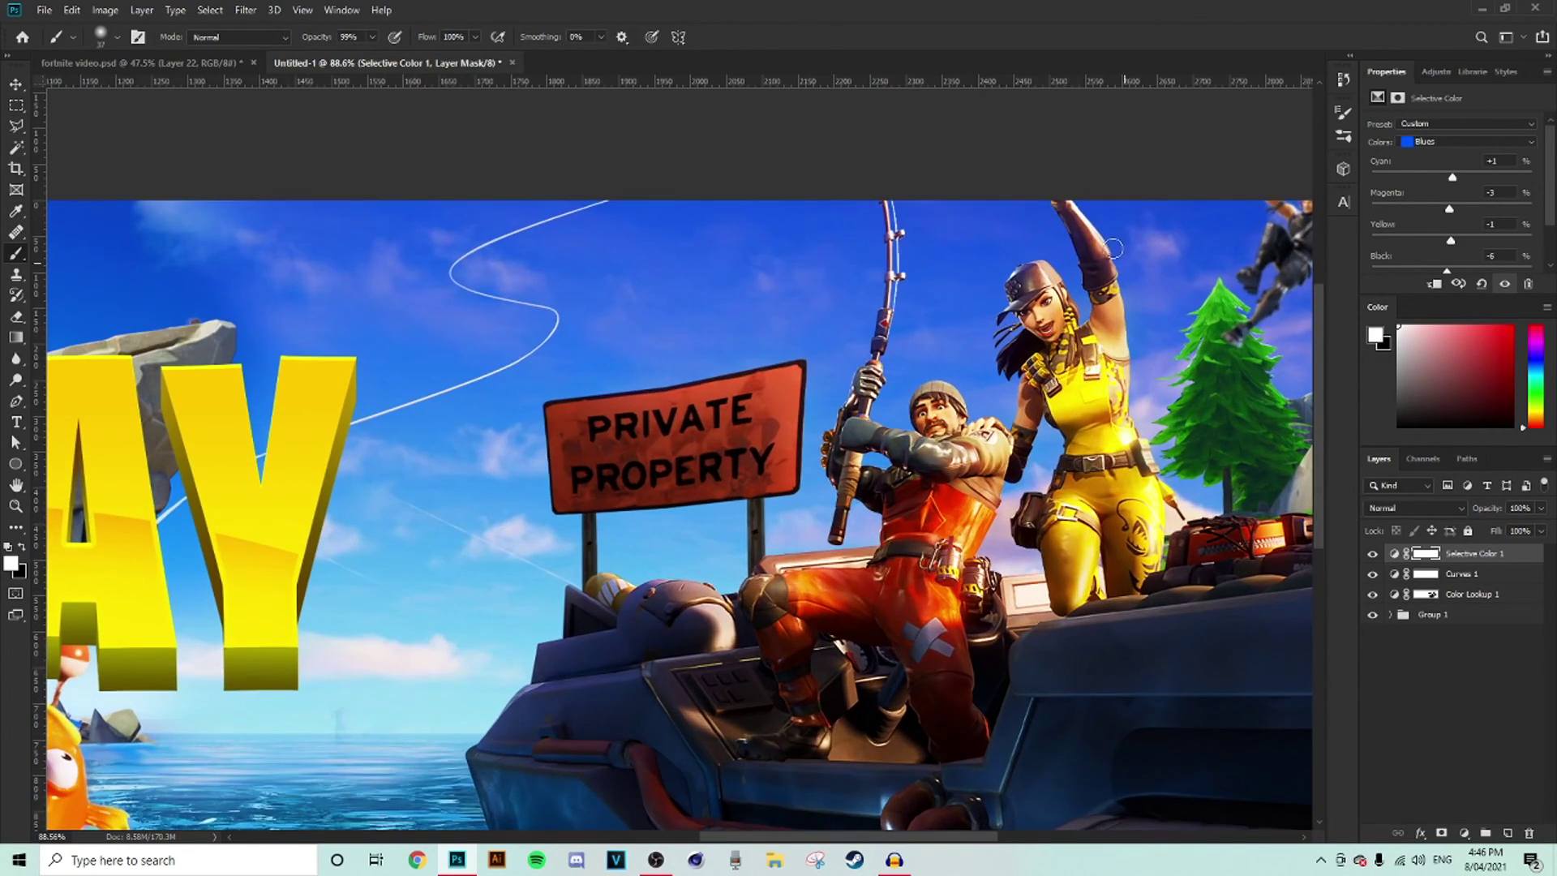
{"action": "scroll", "coordinate": [1183, 450], "scroll_direction": "down", "scroll_amount": 5}
{"action": "scroll", "coordinate": [1182, 450], "scroll_direction": "down", "scroll_amount": 1}
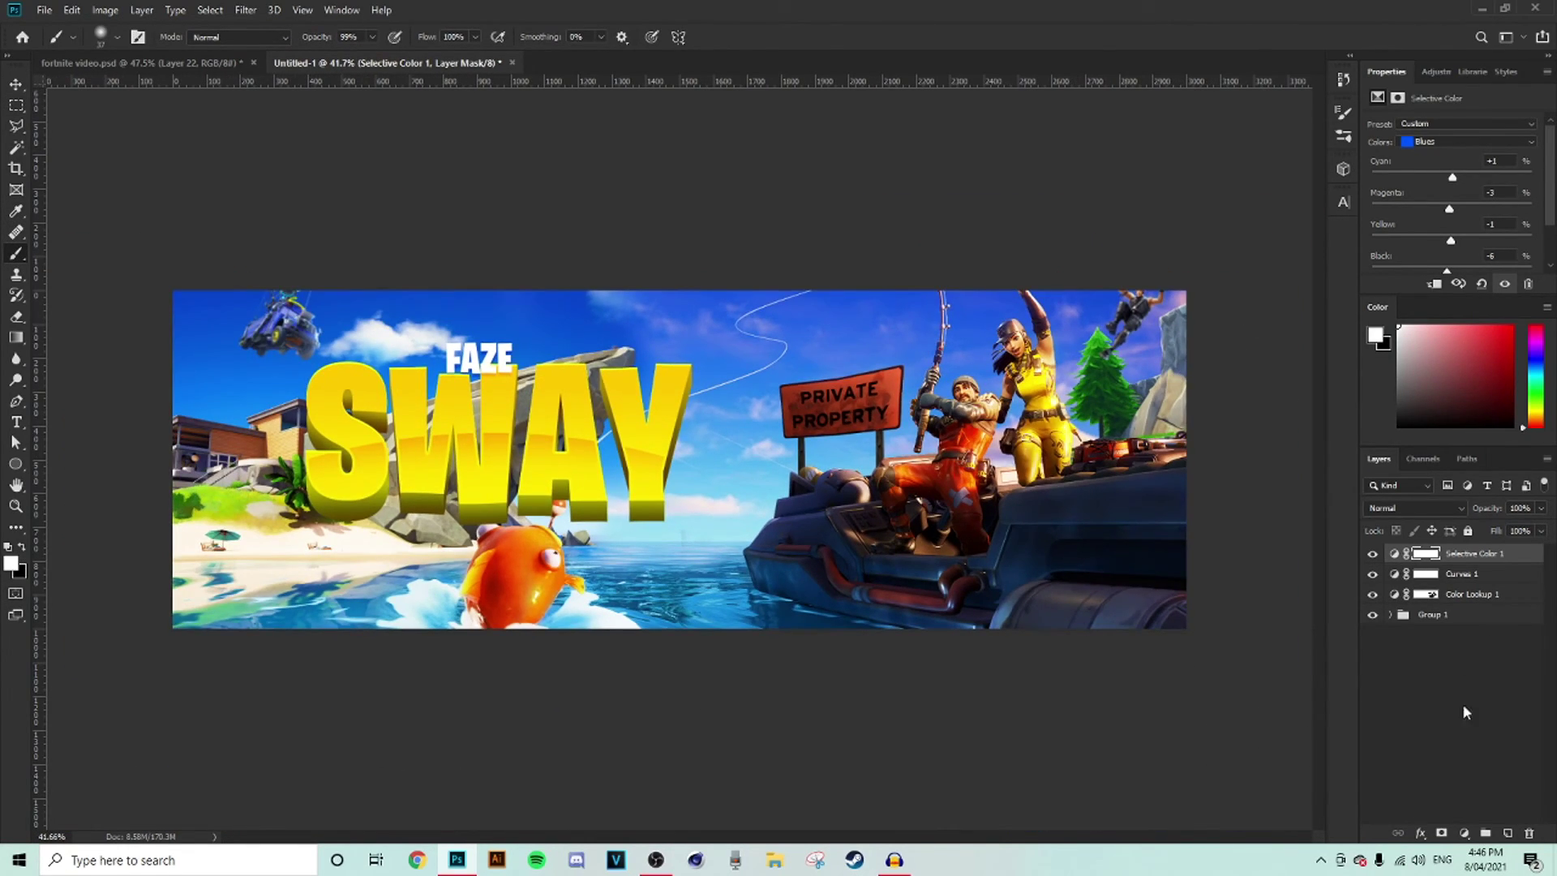
{"action": "left_click", "coordinate": [1441, 599]}
{"action": "left_click", "coordinate": [1448, 618]}
{"action": "left_click", "coordinate": [1506, 833]}
- Paint a light orange (#ffda9a) glow over the banner's upper-right corner using a very large soft brush
{"action": "left_click_drag", "start_coordinate": [1011, 517], "coordinate": [1229, 505]}
{"action": "left_click", "coordinate": [22, 547]}
{"action": "left_click", "coordinate": [13, 565]}
{"action": "left_click", "coordinate": [12, 561]}
{"action": "left_click_drag", "start_coordinate": [1318, 652], "coordinate": [1283, 572]}
{"action": "left_click_drag", "start_coordinate": [1367, 747], "coordinate": [1367, 751]}
{"action": "left_click_drag", "start_coordinate": [1271, 601], "coordinate": [1209, 542]}
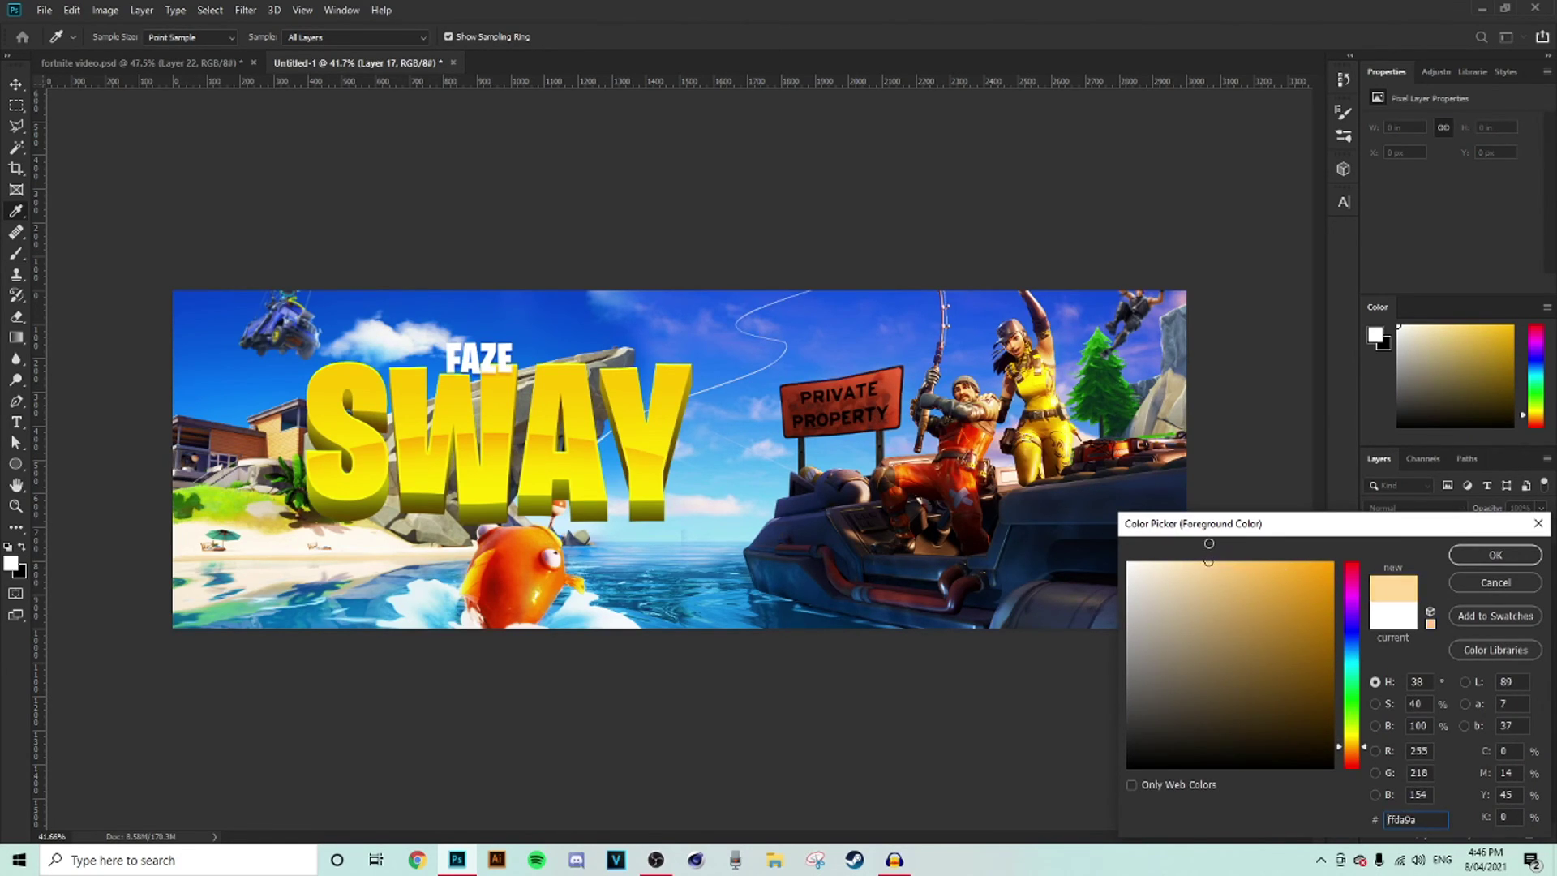
{"action": "left_click", "coordinate": [1467, 553]}
{"action": "scroll", "coordinate": [1076, 353], "scroll_direction": "down", "scroll_amount": 3}
{"action": "left_click_drag", "start_coordinate": [848, 382], "coordinate": [980, 381]}
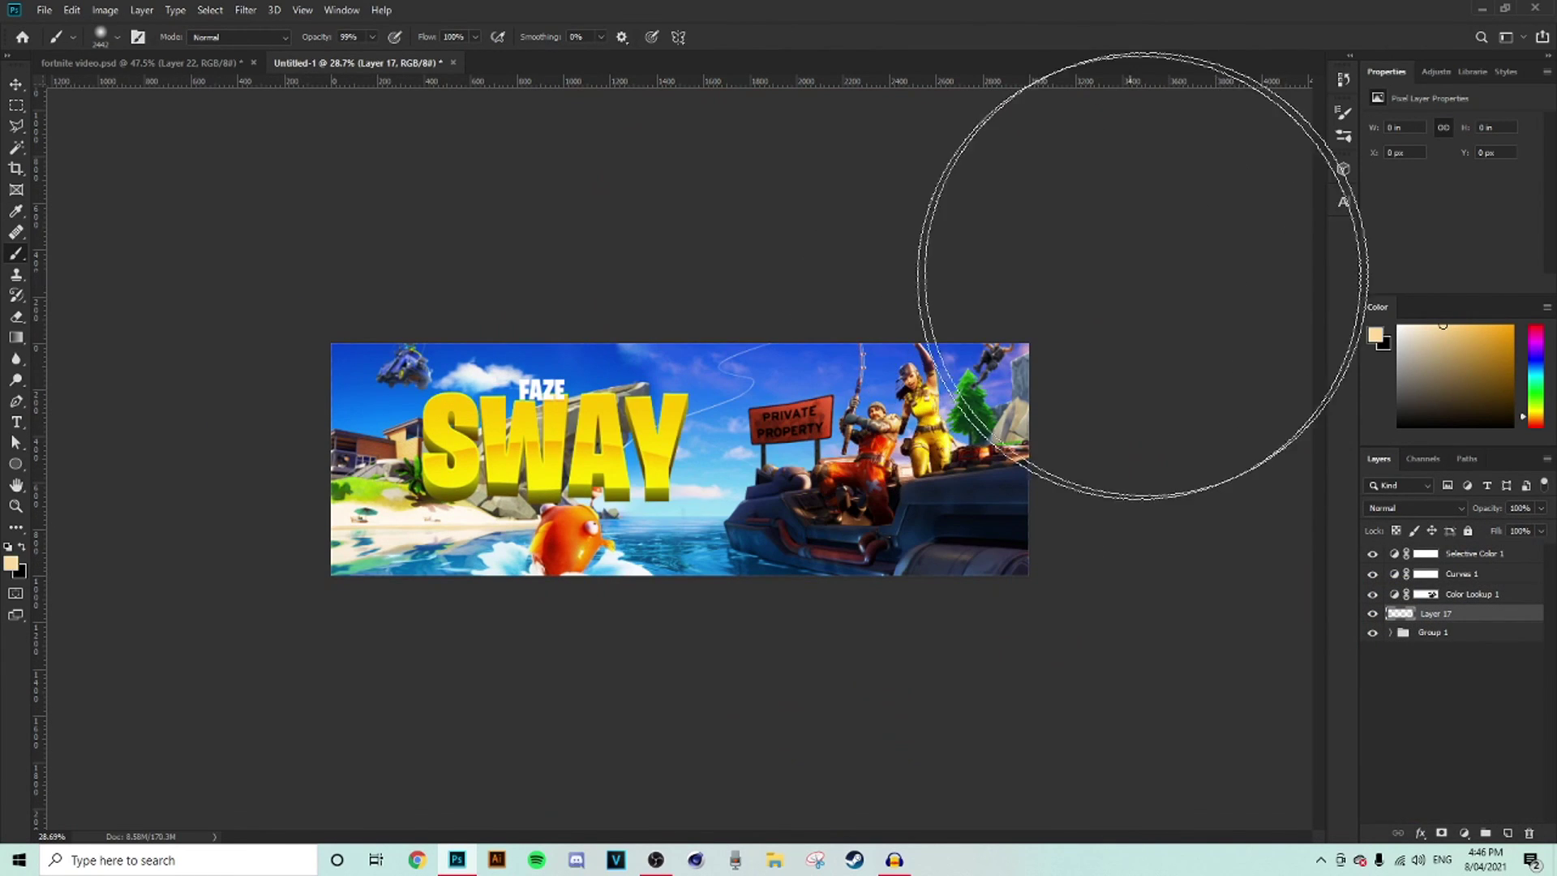
{"action": "left_click", "coordinate": [1191, 243]}
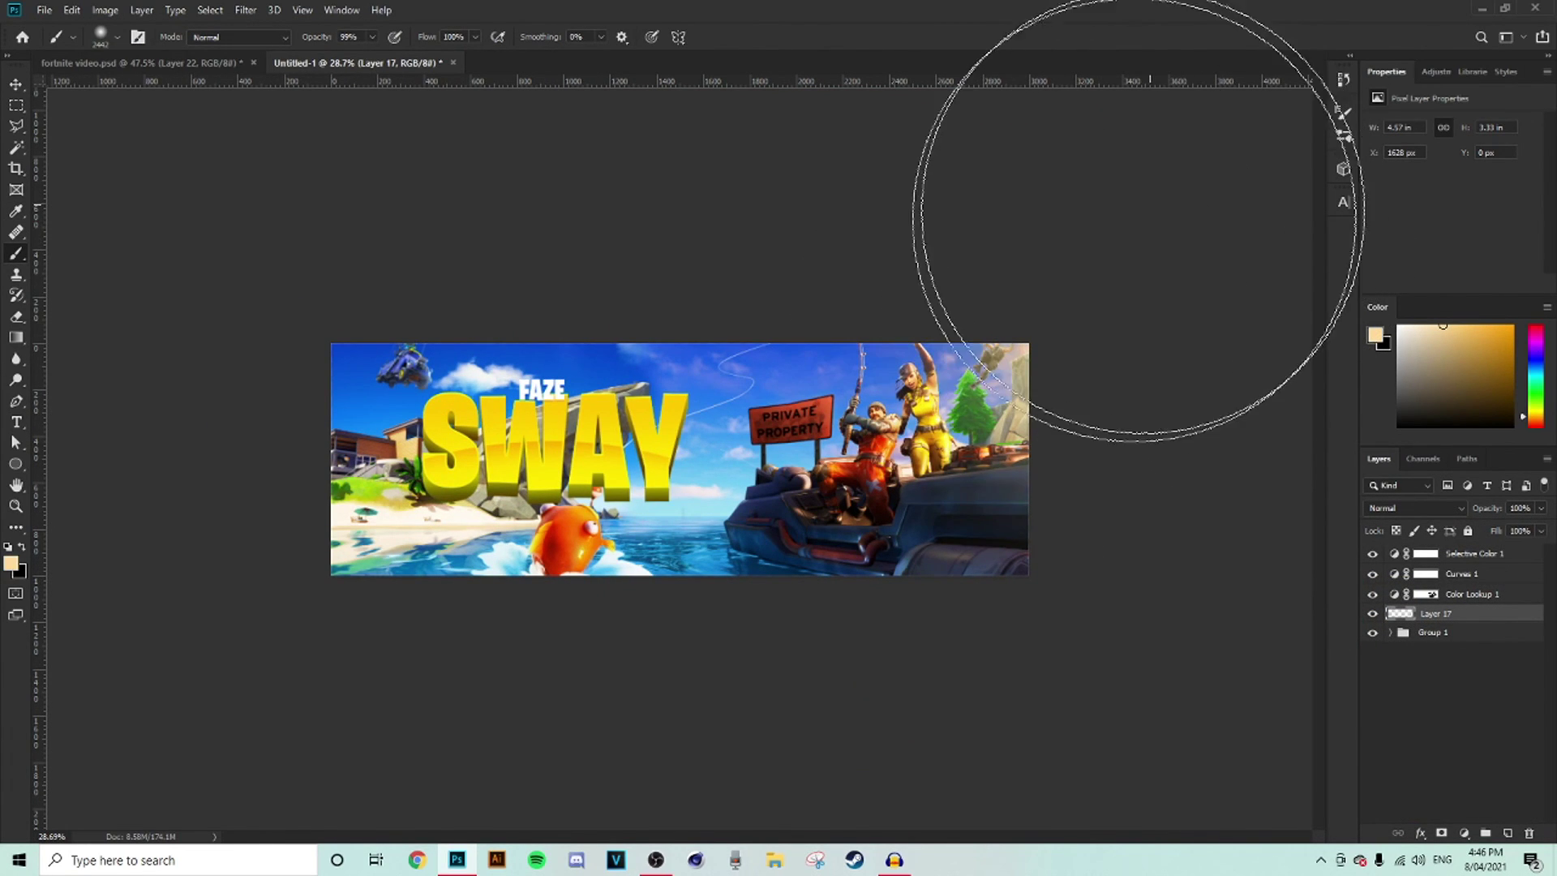
- Set the glow layer's blend mode to Screen
{"action": "scroll", "coordinate": [1135, 208], "scroll_direction": "up", "scroll_amount": 2}
{"action": "left_click", "coordinate": [1433, 508]}
{"action": "left_click", "coordinate": [1411, 573]}
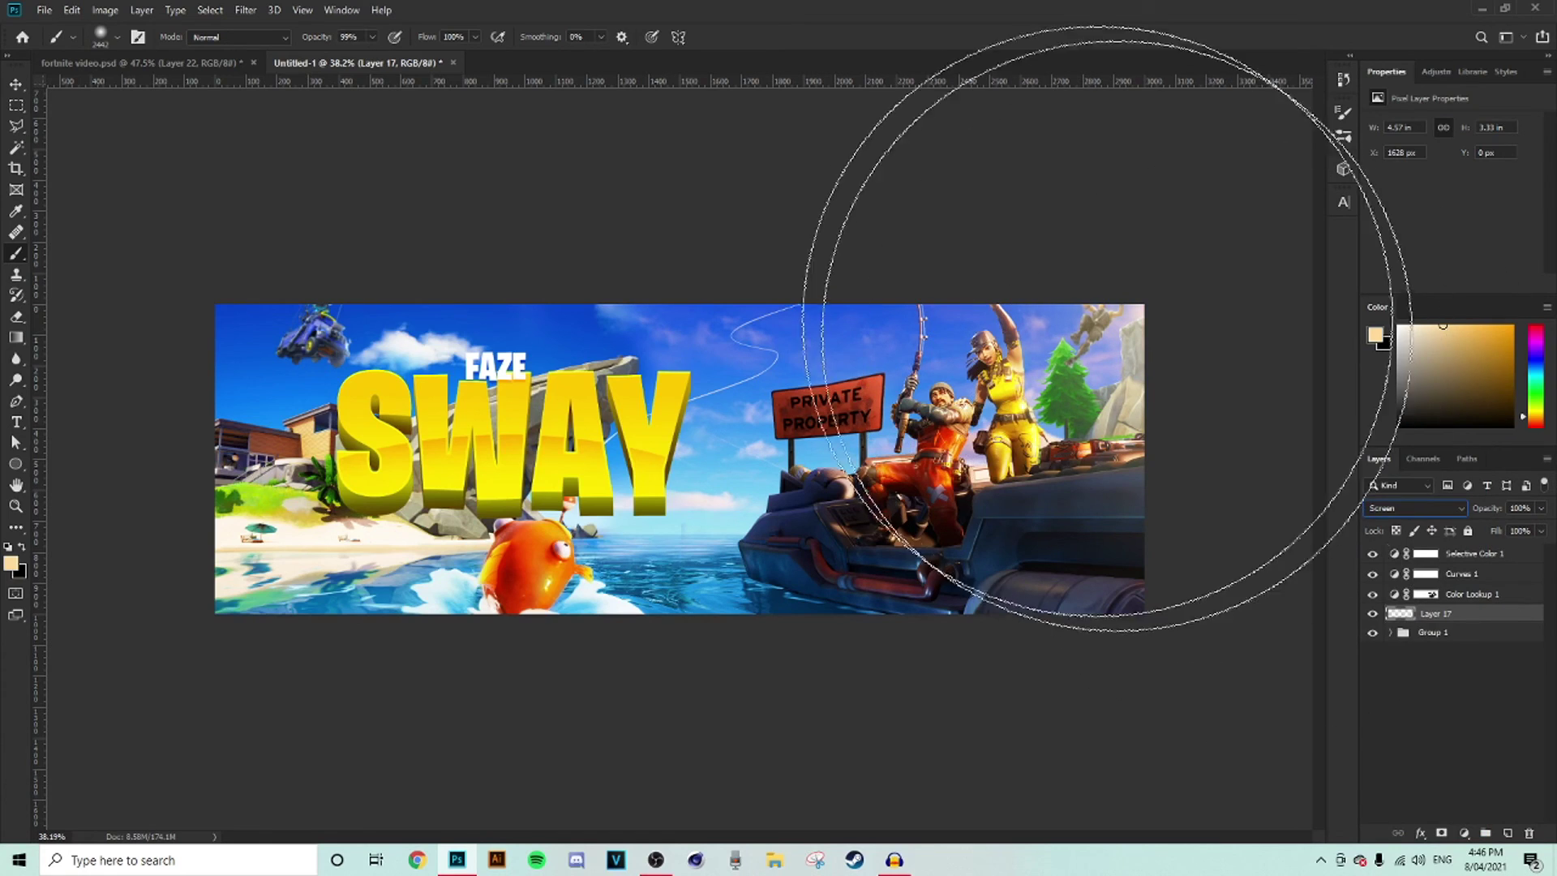
{"action": "left_click_drag", "start_coordinate": [970, 376], "coordinate": [883, 376]}
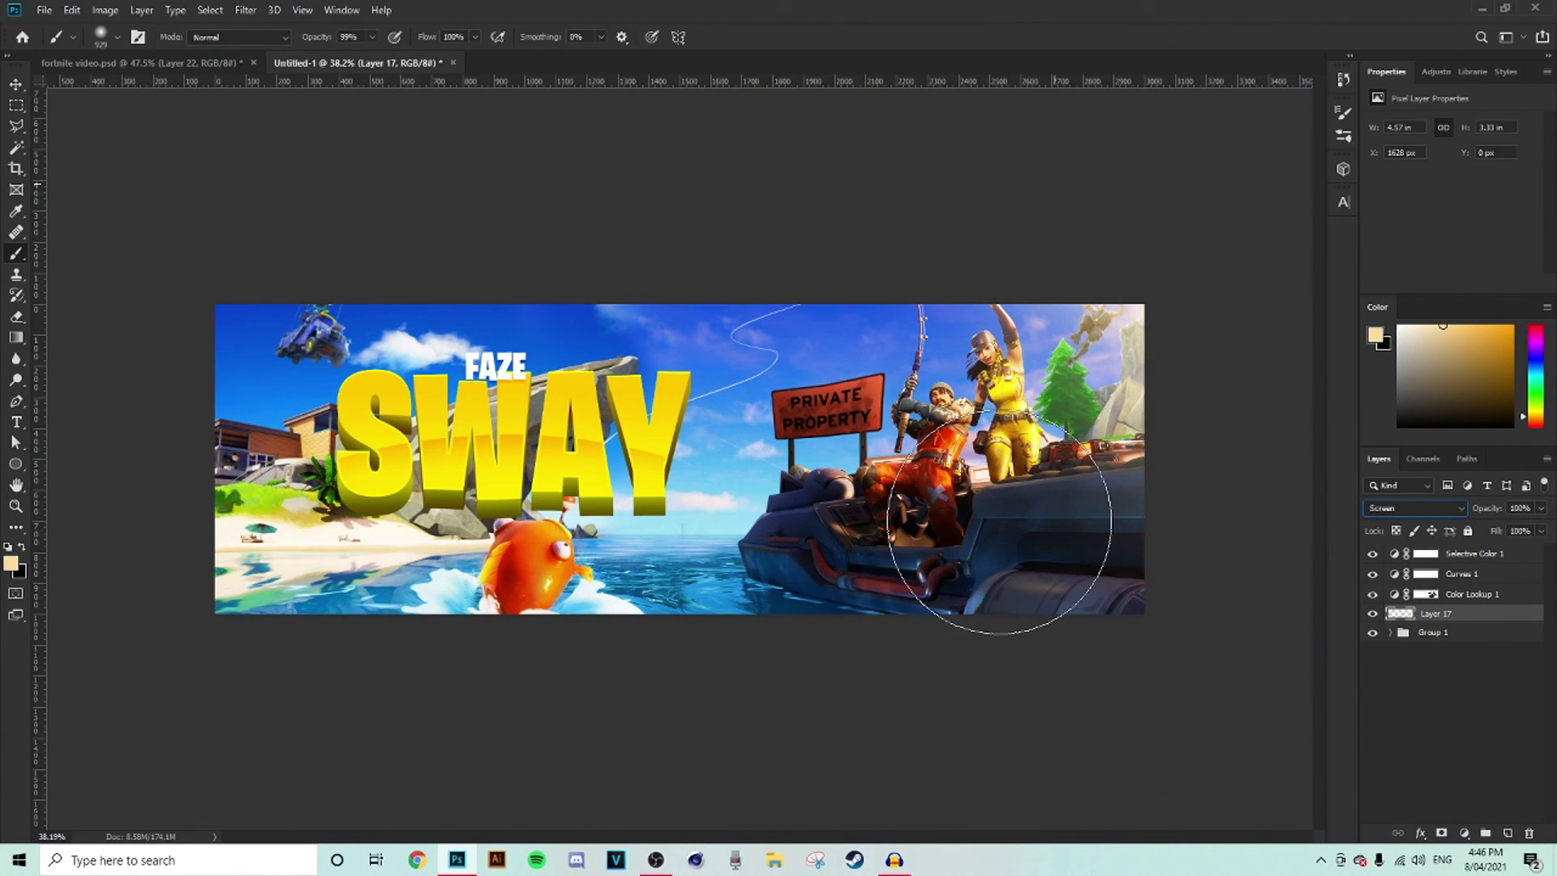
{"action": "left_click", "coordinate": [18, 89]}
{"action": "left_click", "coordinate": [16, 104]}
{"action": "scroll", "coordinate": [663, 452], "scroll_direction": "up", "scroll_amount": 5}
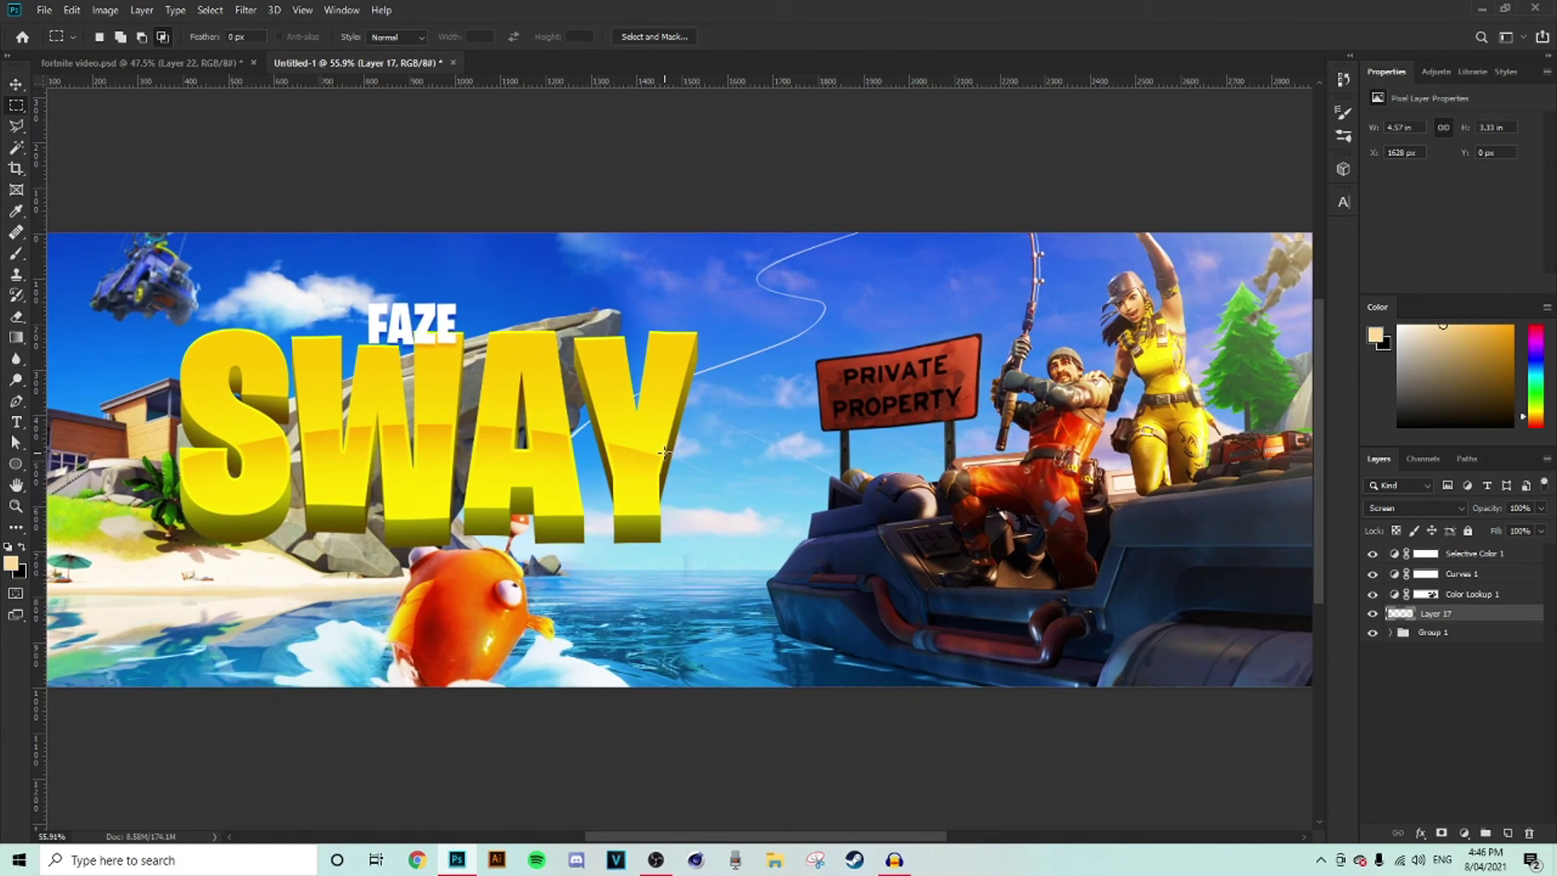